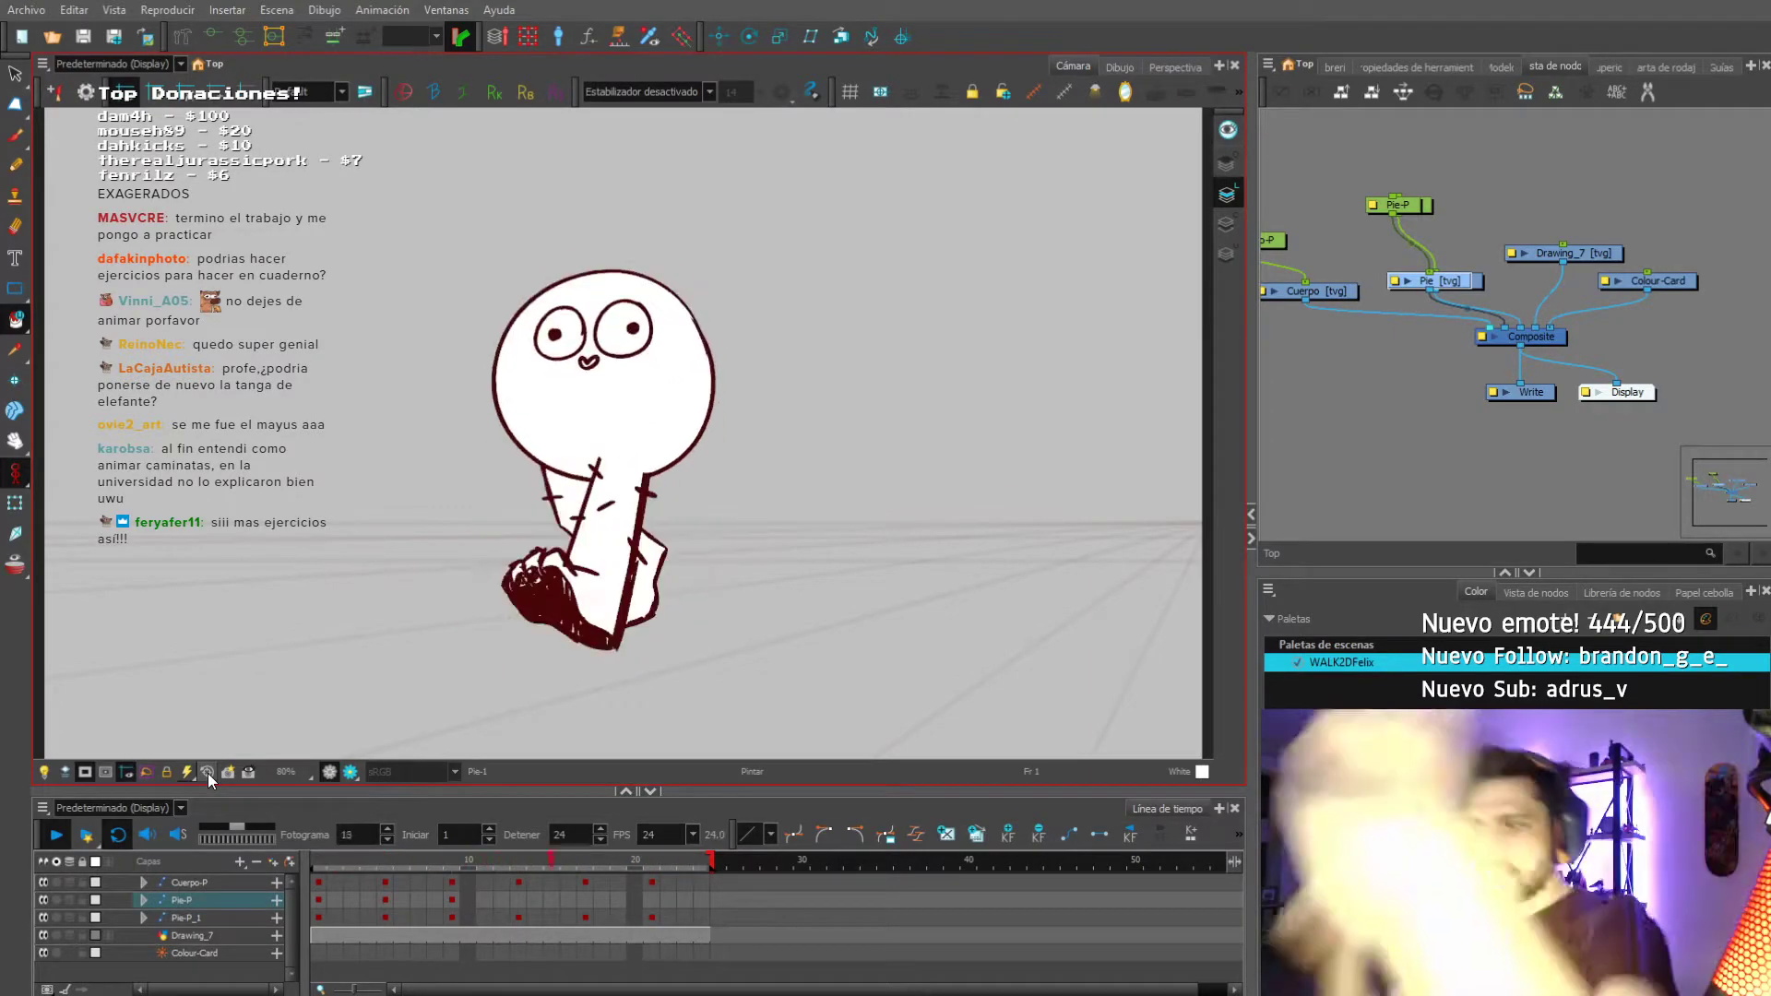
Go to frame 1 and add a vector drawing layer with the default name above the Cuerpo-P layer.
{"action": "left_click", "coordinate": [334, 859]}
{"action": "left_click", "coordinate": [196, 882]}
{"action": "key", "text": "ctrl+r"}
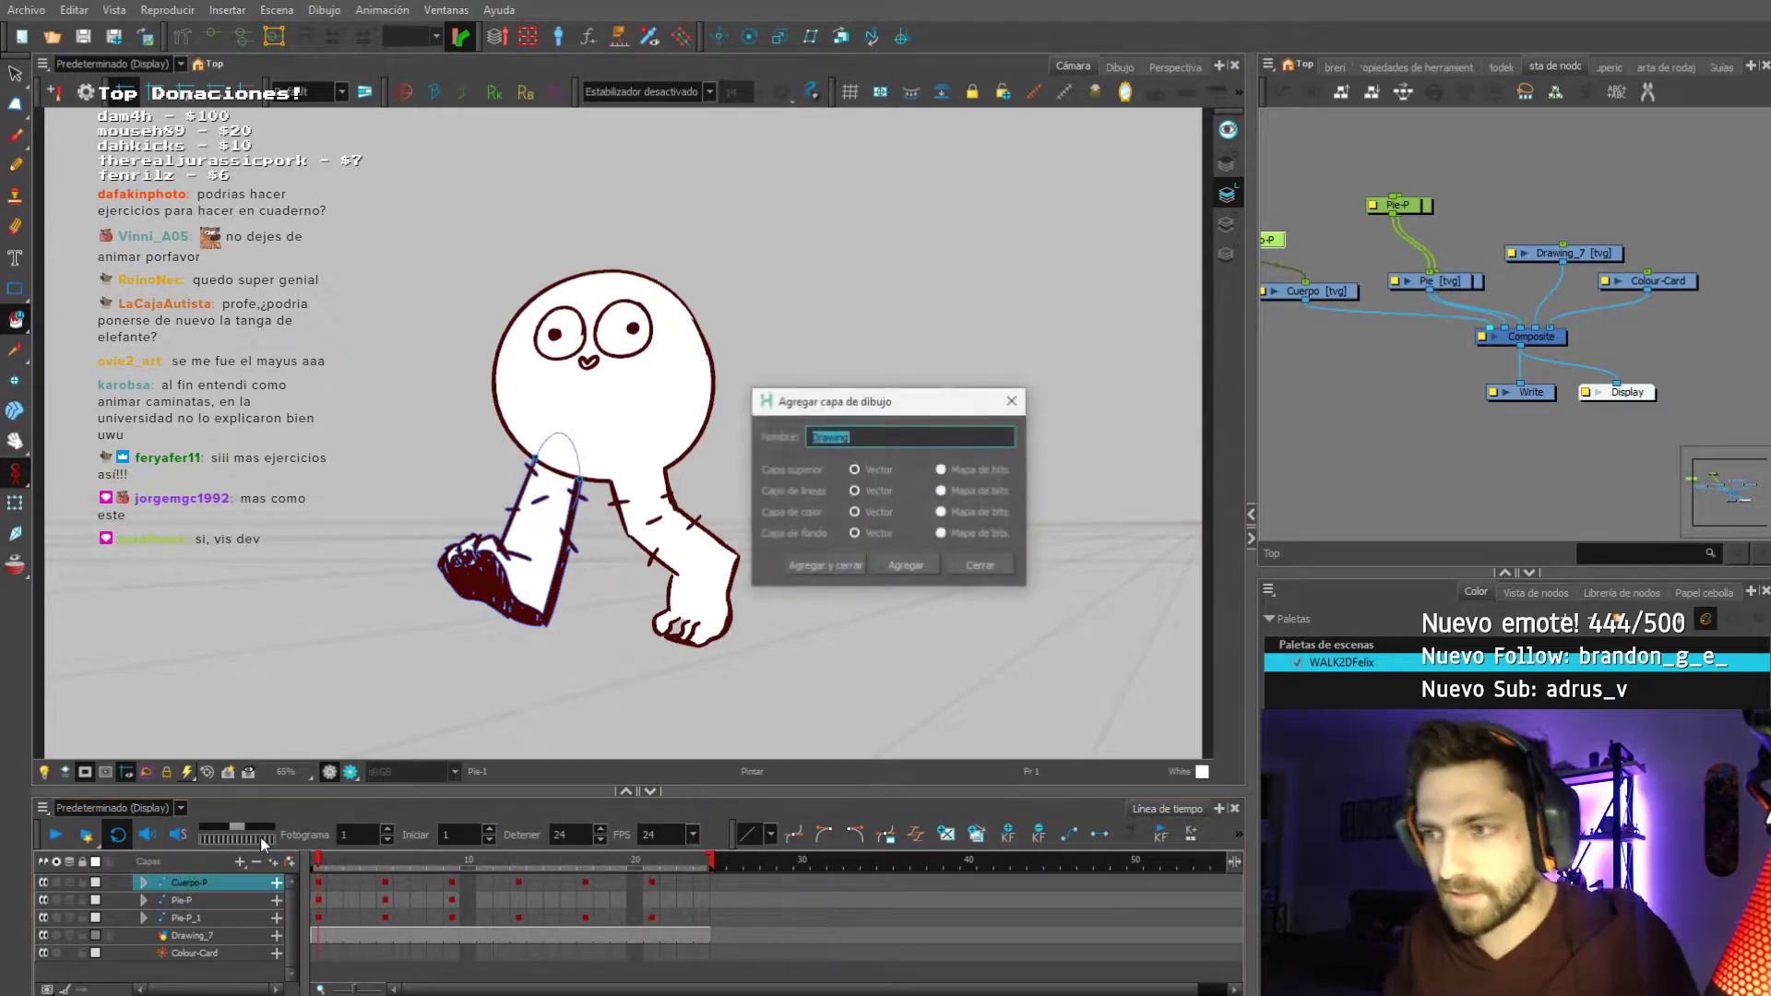
{"action": "key", "text": "Return"}
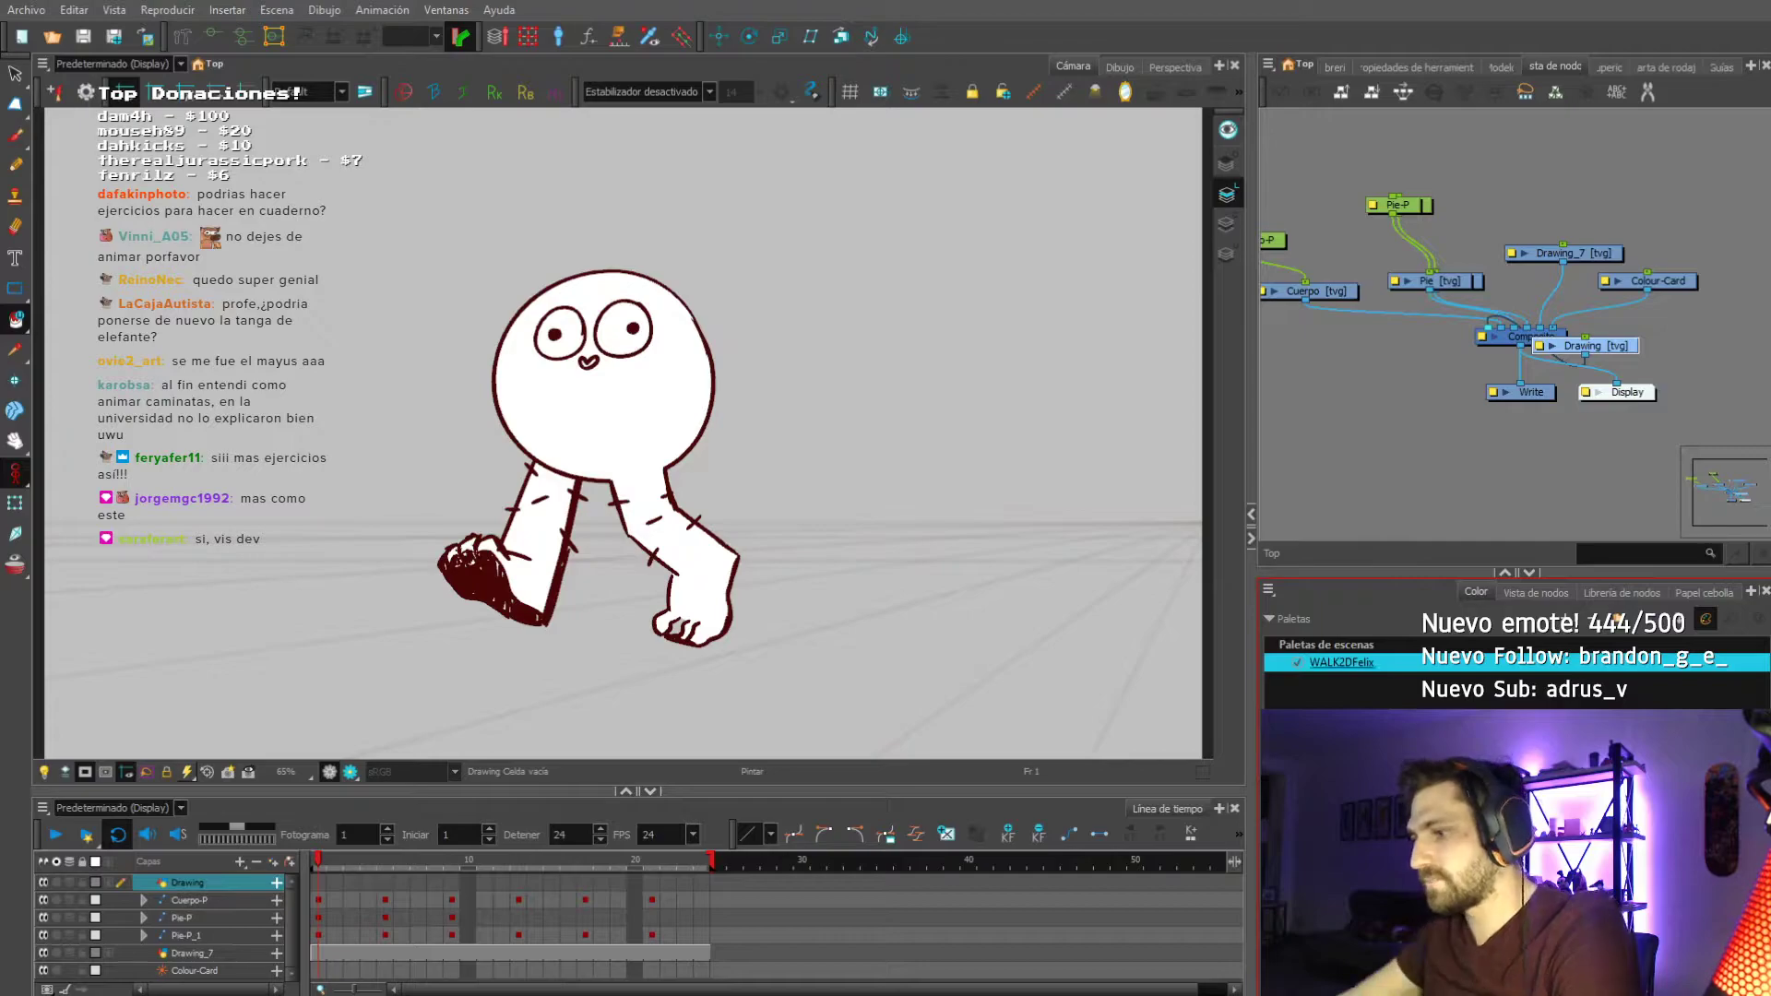
Change the New 1 colour swatch to a burnt orange with hue 20, saturation 83 and value 63.
{"action": "double_click", "coordinate": [1292, 783]}
{"action": "left_click_drag", "start_coordinate": [706, 350], "coordinate": [718, 349]}
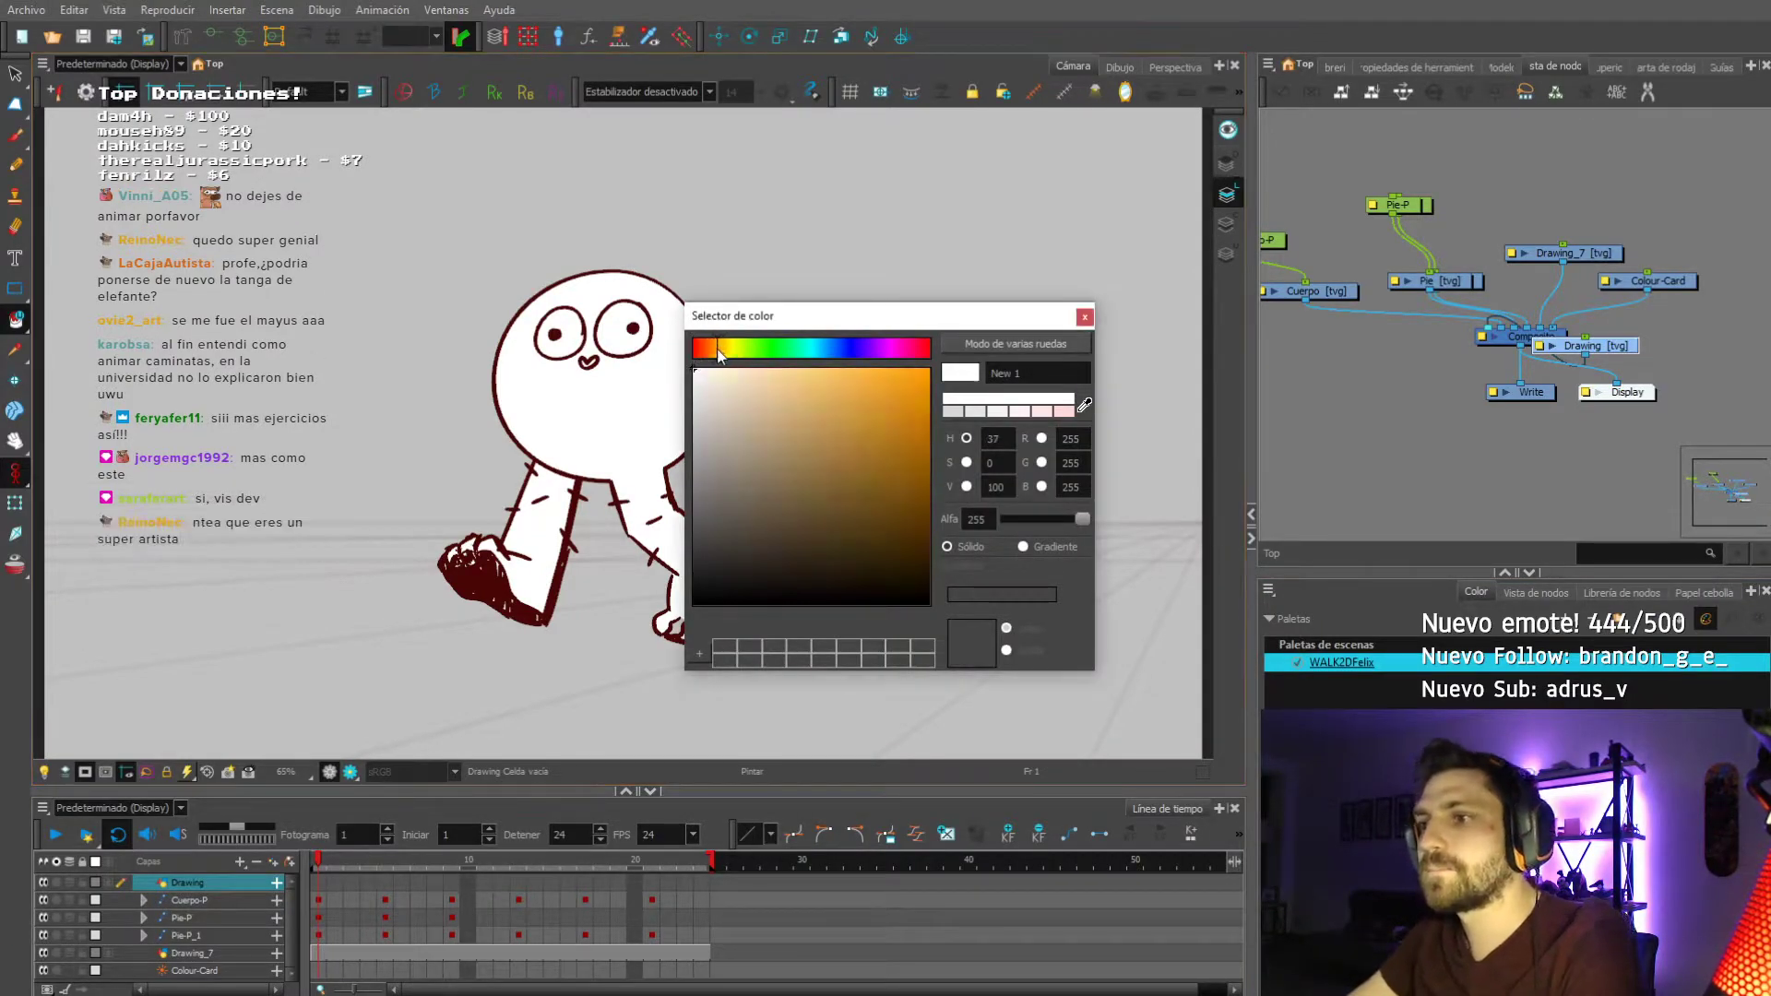
{"action": "left_click", "coordinate": [888, 455]}
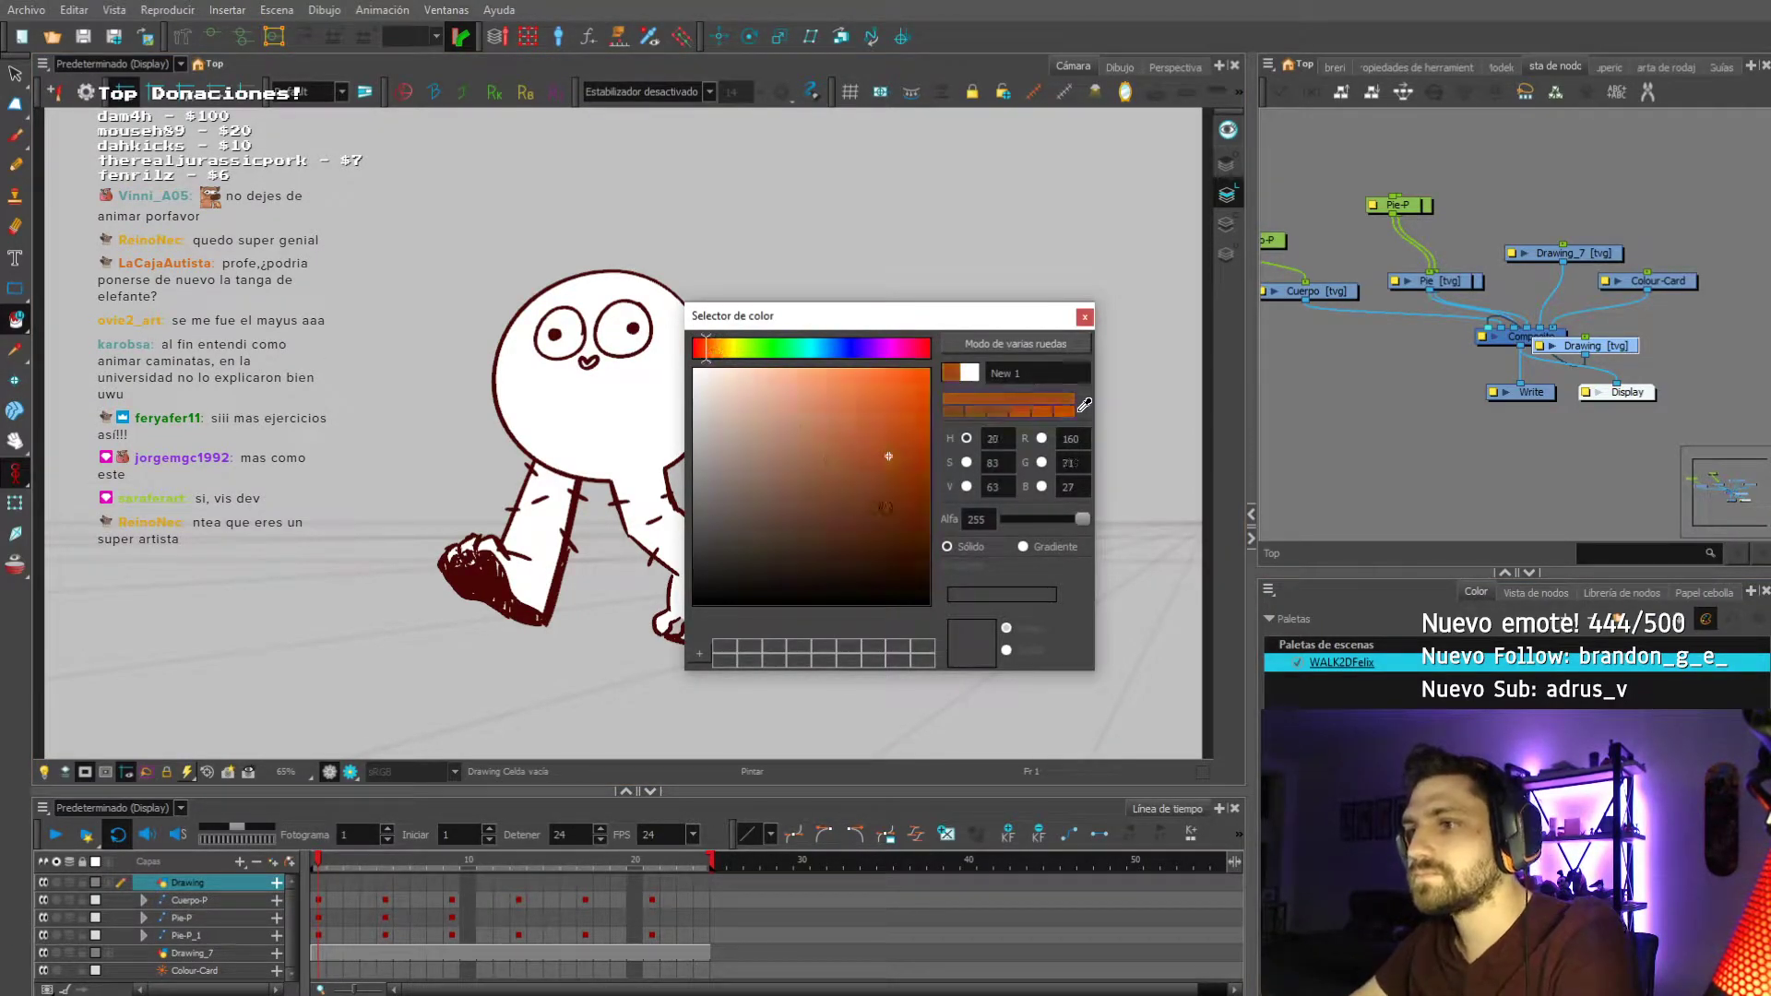
{"action": "left_click", "coordinate": [1085, 317]}
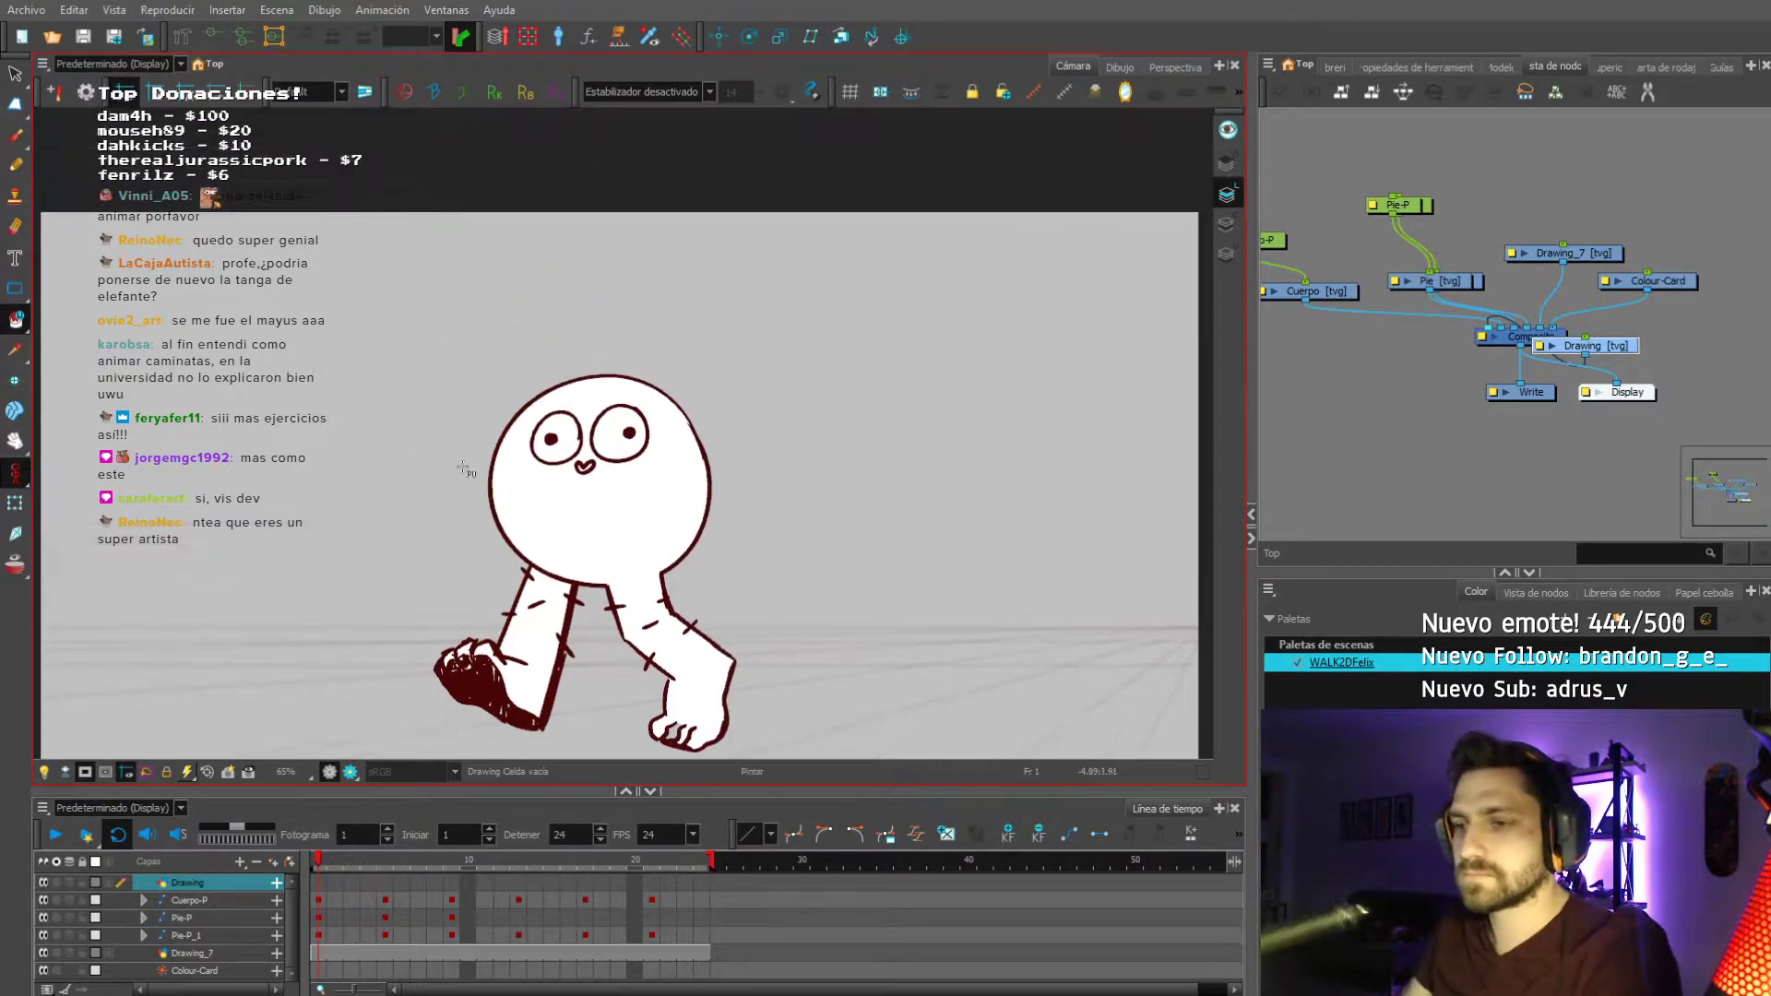
Sketch a flame-shaped outline around the character's round body on frame 1, with two pointed tips trailing behind it.
{"action": "key", "text": "alt+b"}
{"action": "left_click", "coordinate": [316, 885]}
{"action": "left_click_drag", "start_coordinate": [498, 568], "coordinate": [462, 495]}
{"action": "key", "text": "ctrl+z"}
{"action": "mouse_move", "coordinate": [510, 570]}
{"action": "left_mouse_down"}
{"action": "mouse_move", "coordinate": [465, 468]}
{"action": "mouse_move", "coordinate": [509, 385]}
{"action": "mouse_move", "coordinate": [585, 337]}
{"action": "left_mouse_up"}
{"action": "mouse_move", "coordinate": [530, 379]}
{"action": "left_mouse_down"}
{"action": "mouse_move", "coordinate": [692, 348]}
{"action": "mouse_move", "coordinate": [716, 306]}
{"action": "mouse_move", "coordinate": [734, 415]}
{"action": "mouse_move", "coordinate": [717, 464]}
{"action": "left_mouse_up"}
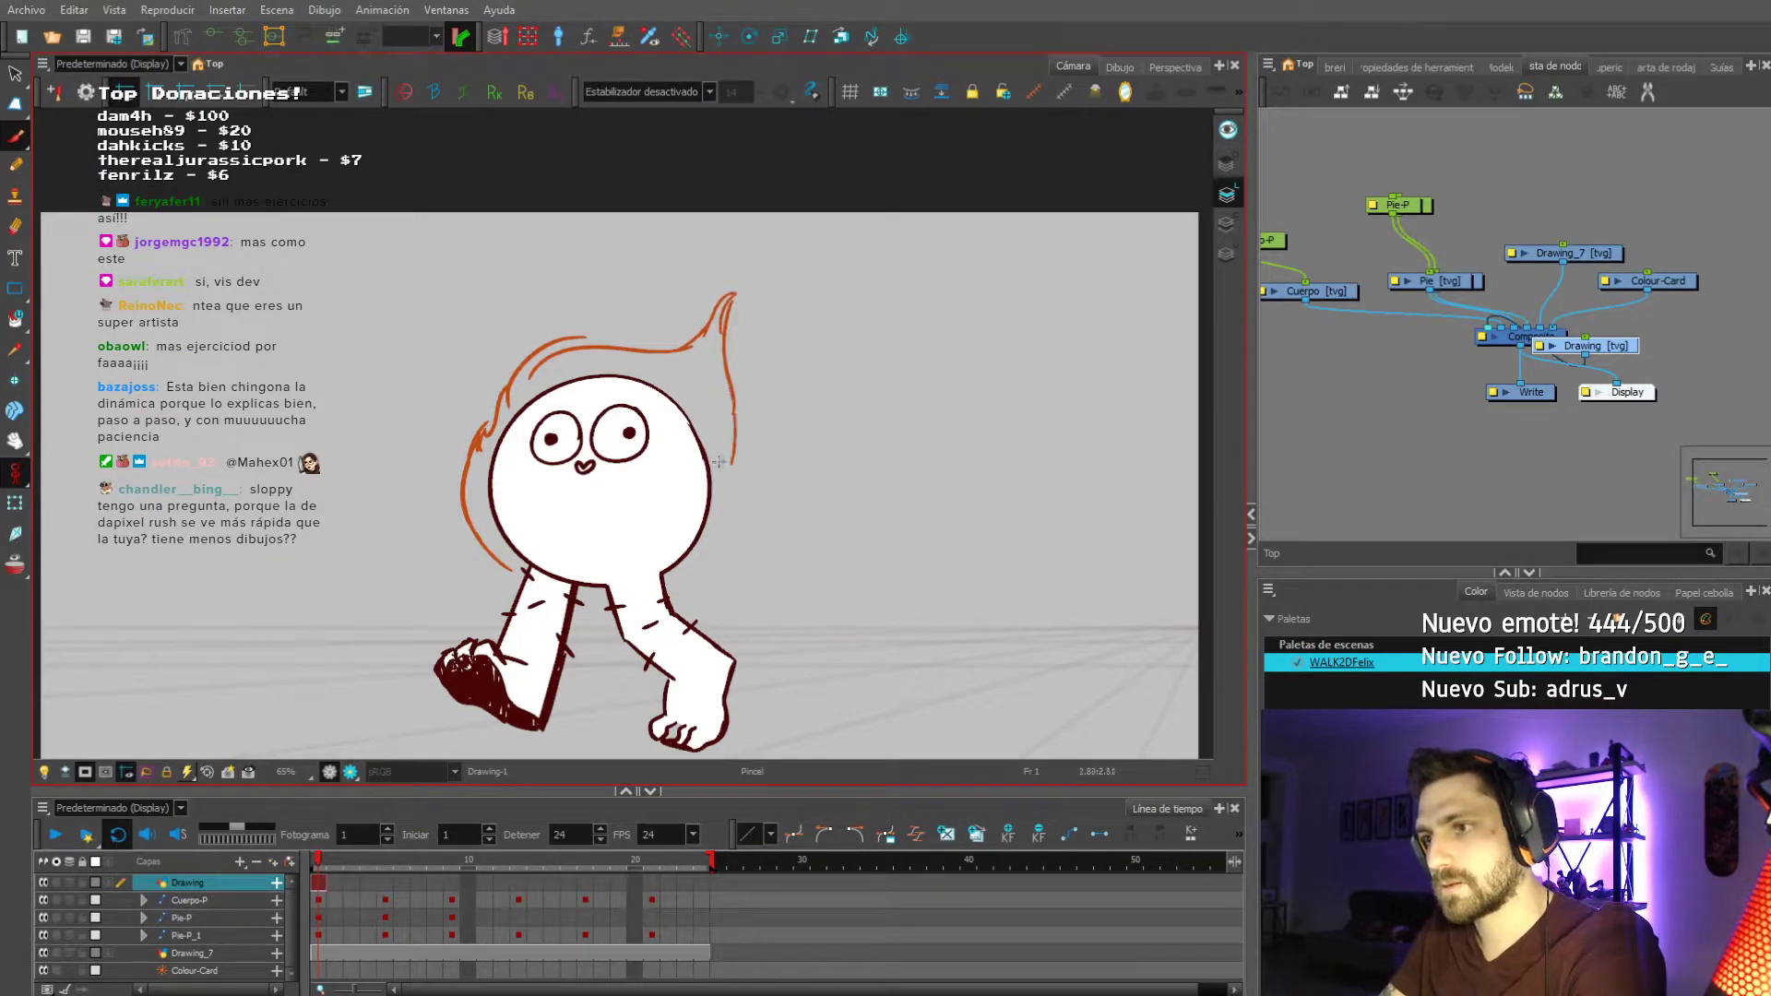
{"action": "mouse_move", "coordinate": [760, 397]}
{"action": "left_mouse_down"}
{"action": "mouse_move", "coordinate": [758, 448]}
{"action": "mouse_move", "coordinate": [760, 433]}
{"action": "mouse_move", "coordinate": [701, 573]}
{"action": "mouse_move", "coordinate": [736, 564]}
{"action": "mouse_move", "coordinate": [683, 596]}
{"action": "left_mouse_up"}
{"action": "left_click_drag", "start_coordinate": [505, 561], "coordinate": [581, 604]}
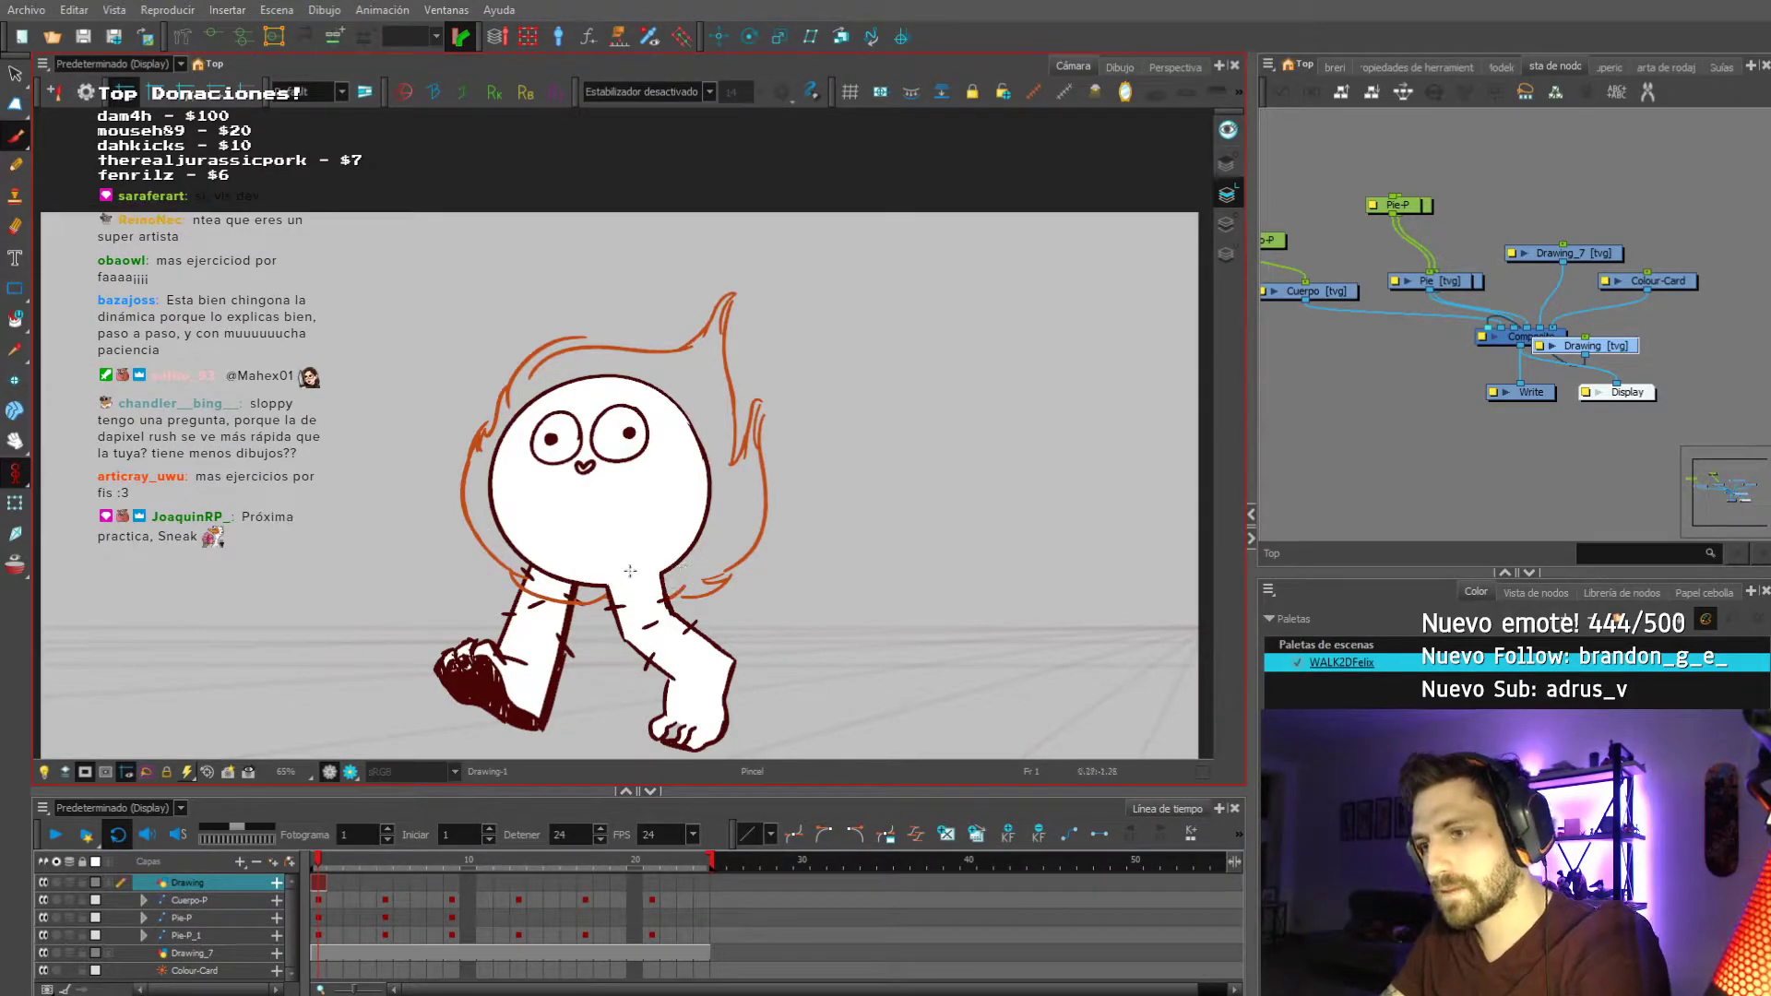
{"action": "left_click_drag", "start_coordinate": [598, 339], "coordinate": [567, 352]}
{"action": "mouse_move", "coordinate": [376, 412]}
{"action": "left_mouse_down"}
{"action": "mouse_move", "coordinate": [387, 422]}
{"action": "mouse_move", "coordinate": [435, 352]}
{"action": "left_mouse_up"}
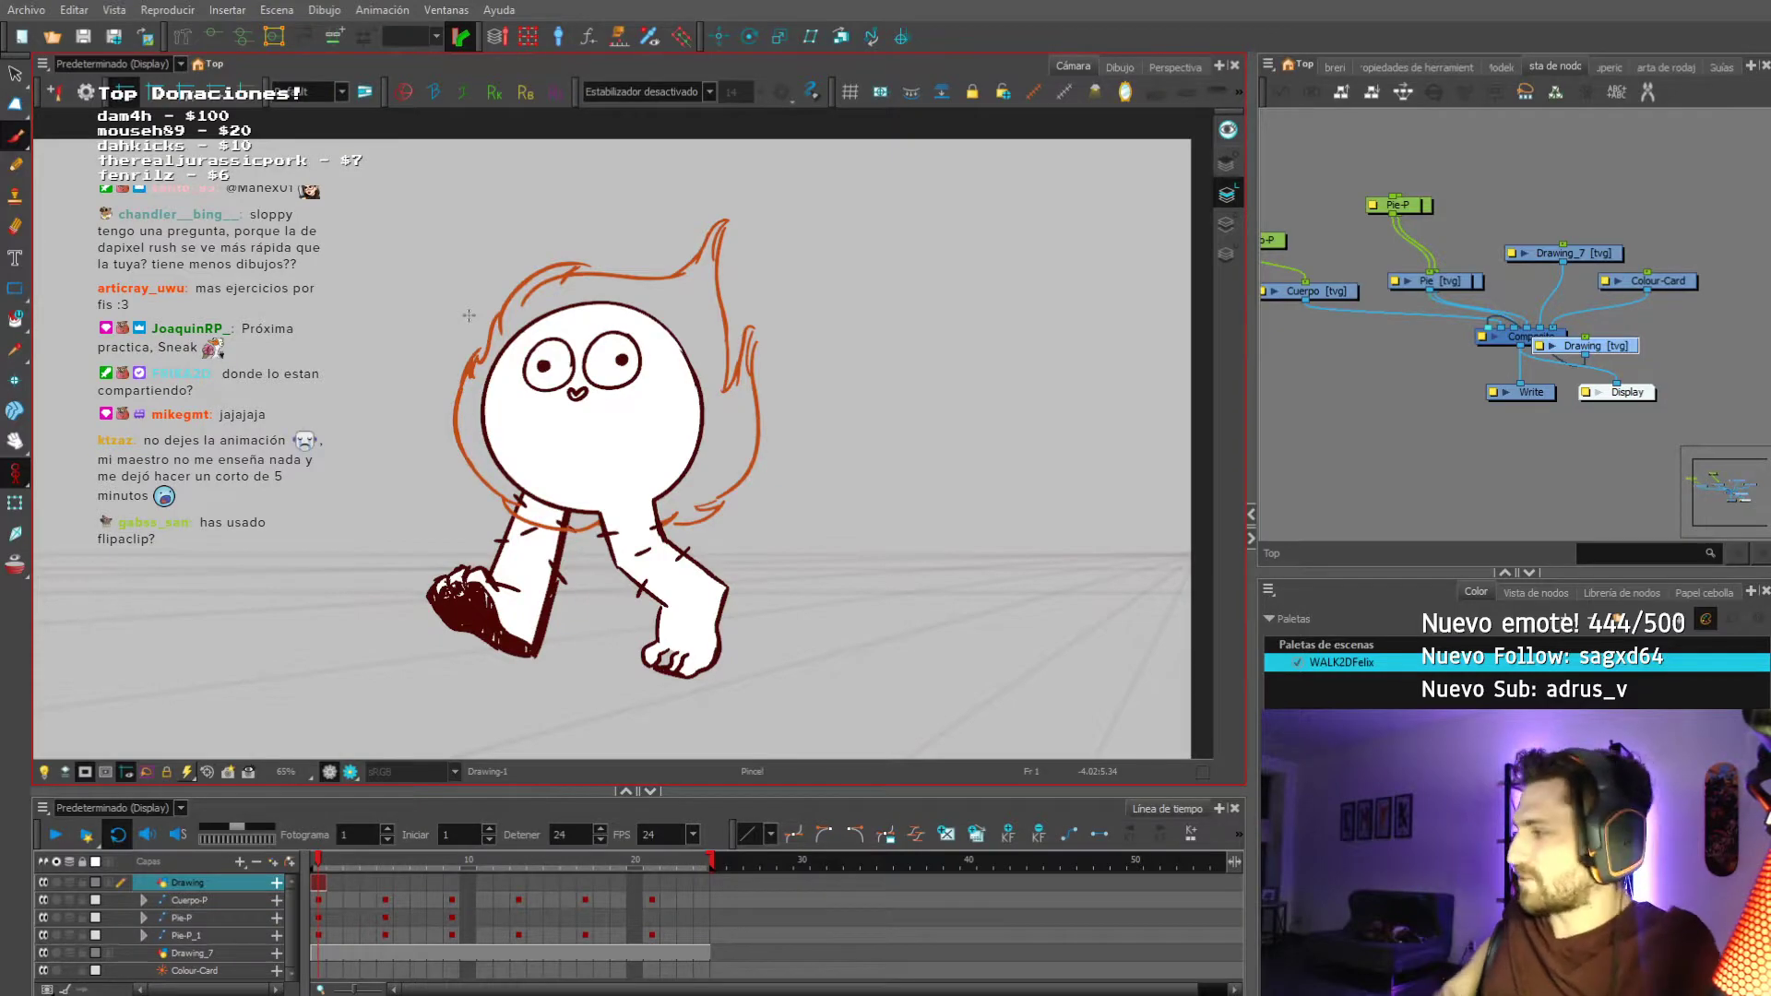
Add a parent peg to the flame's Drawing layer, select it for transforming and toggle the Animate mode.
{"action": "left_click", "coordinate": [335, 882]}
{"action": "left_click", "coordinate": [288, 862]}
{"action": "left_click", "coordinate": [319, 882]}
{"action": "left_click", "coordinate": [15, 503]}
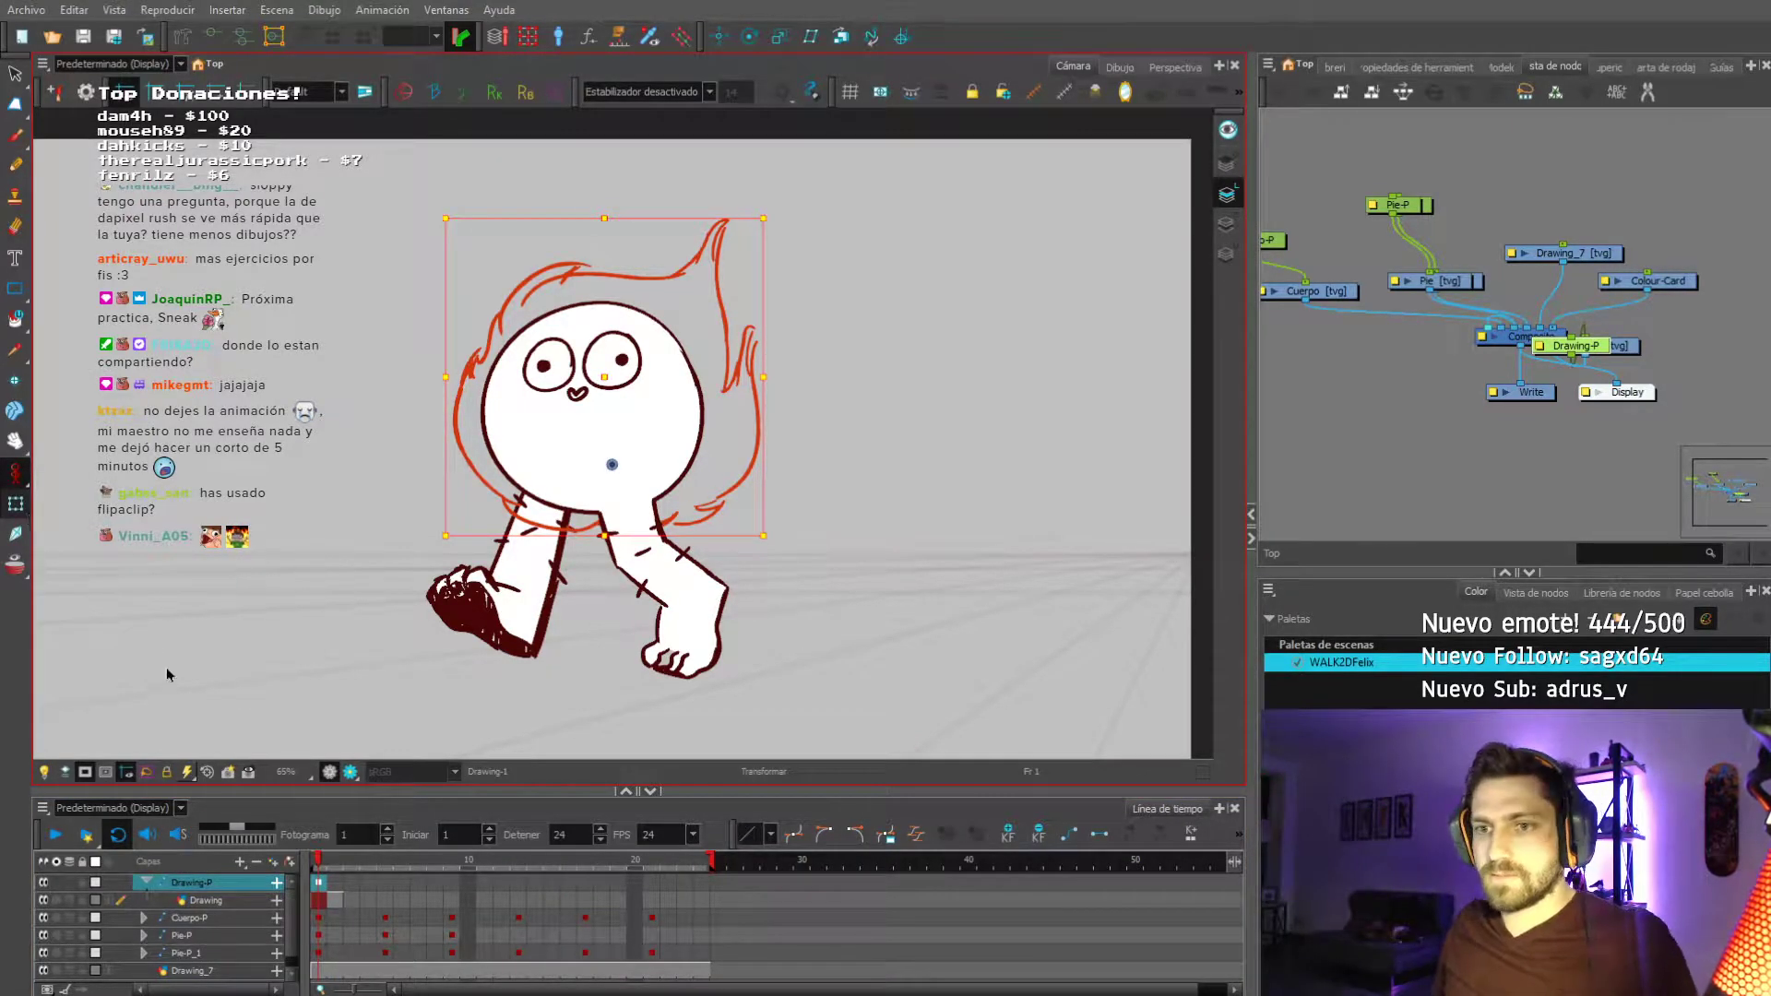
{"action": "left_click", "coordinate": [16, 473]}
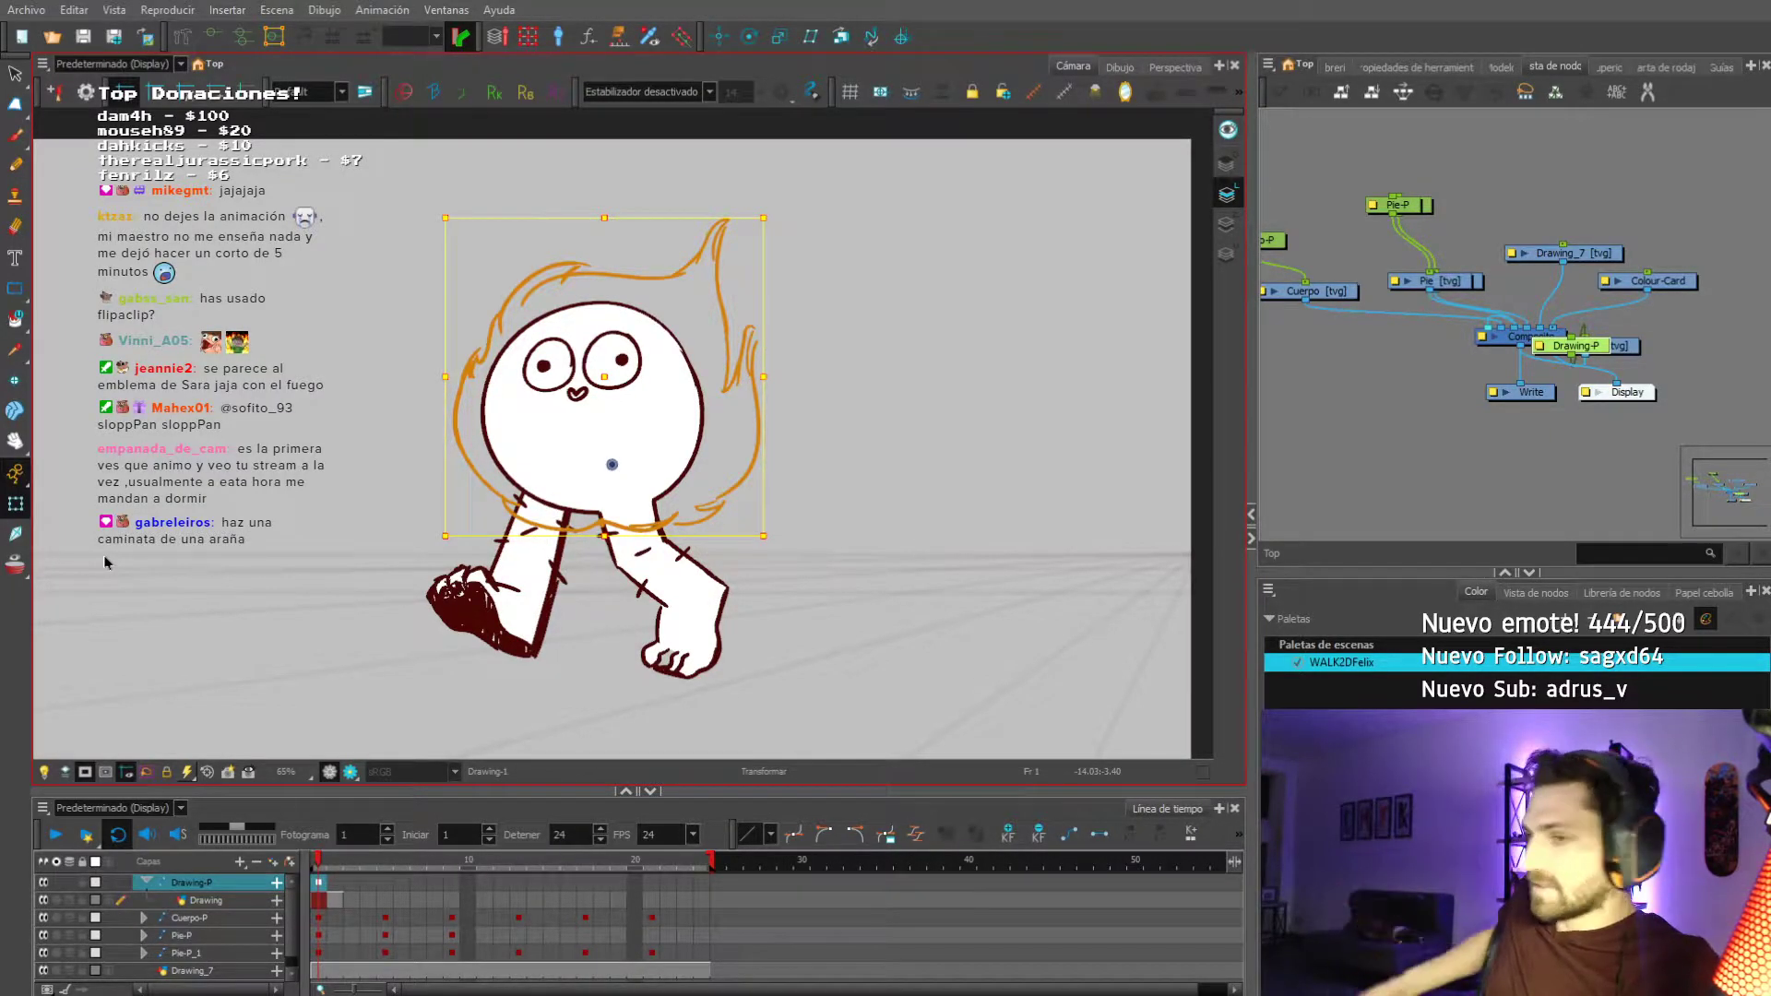
Play the walk cycle, return to frame 1 and add another vector drawing layer with the default name.
{"action": "left_click", "coordinate": [56, 834]}
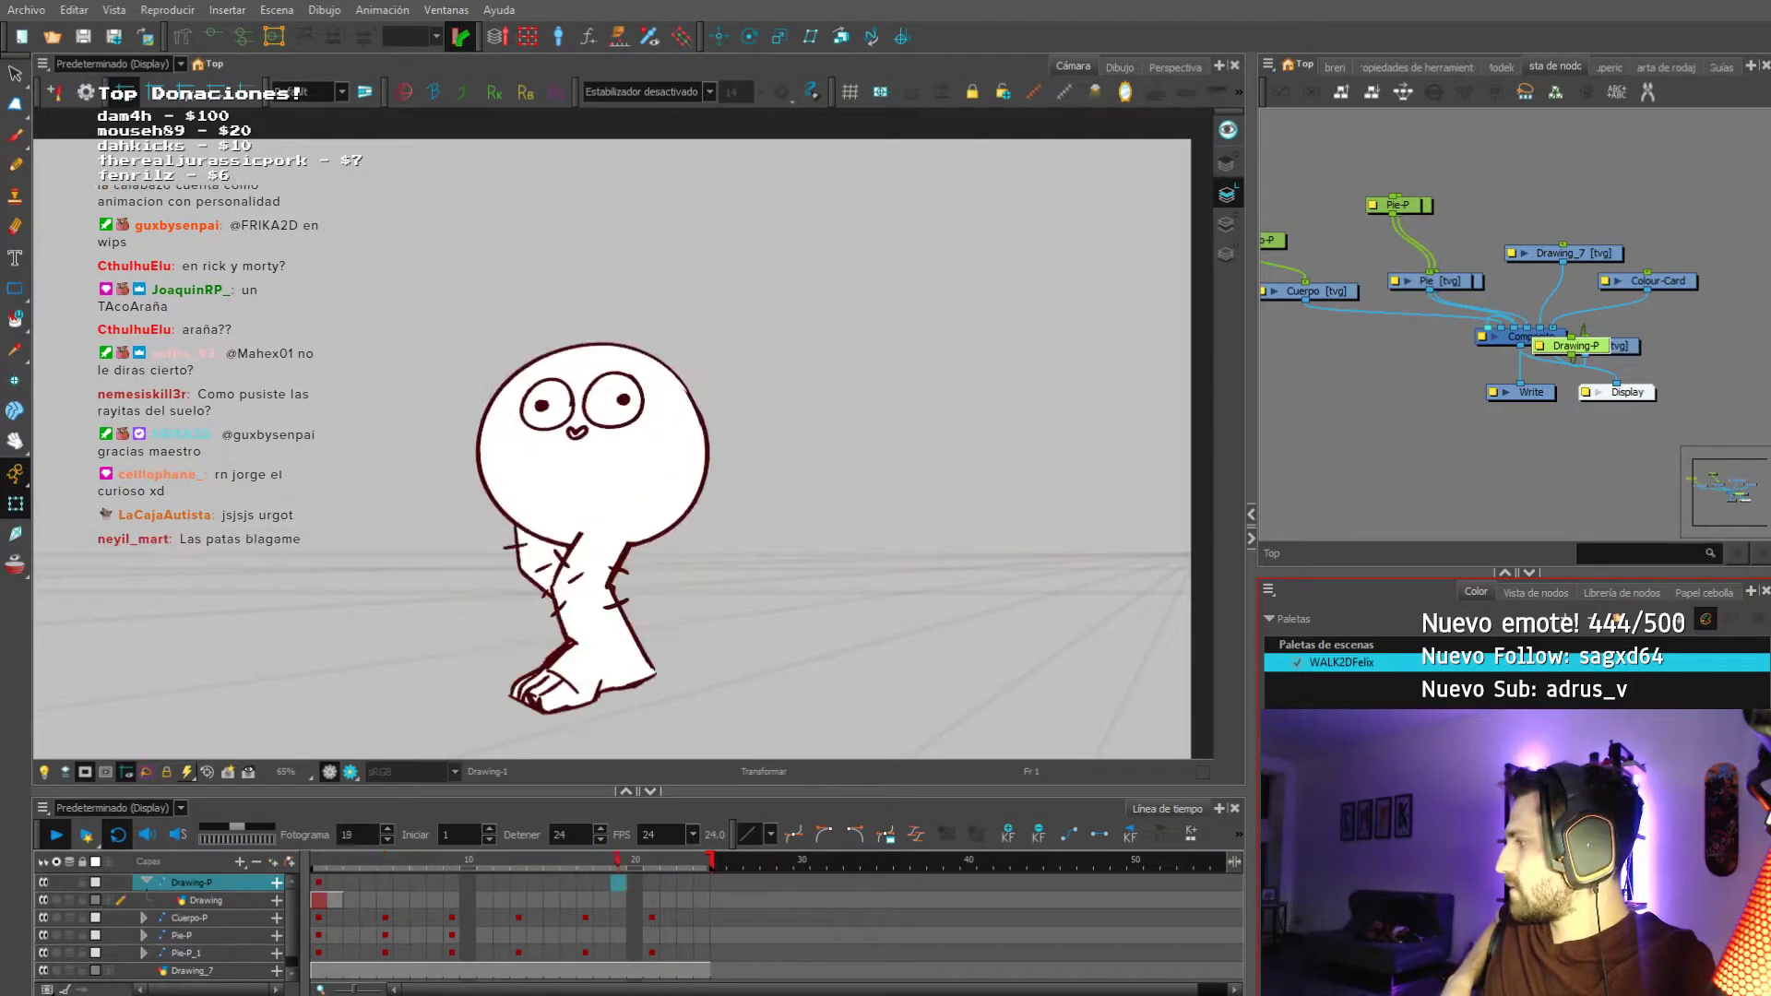
{"action": "left_click", "coordinate": [325, 859]}
{"action": "left_click", "coordinate": [273, 861]}
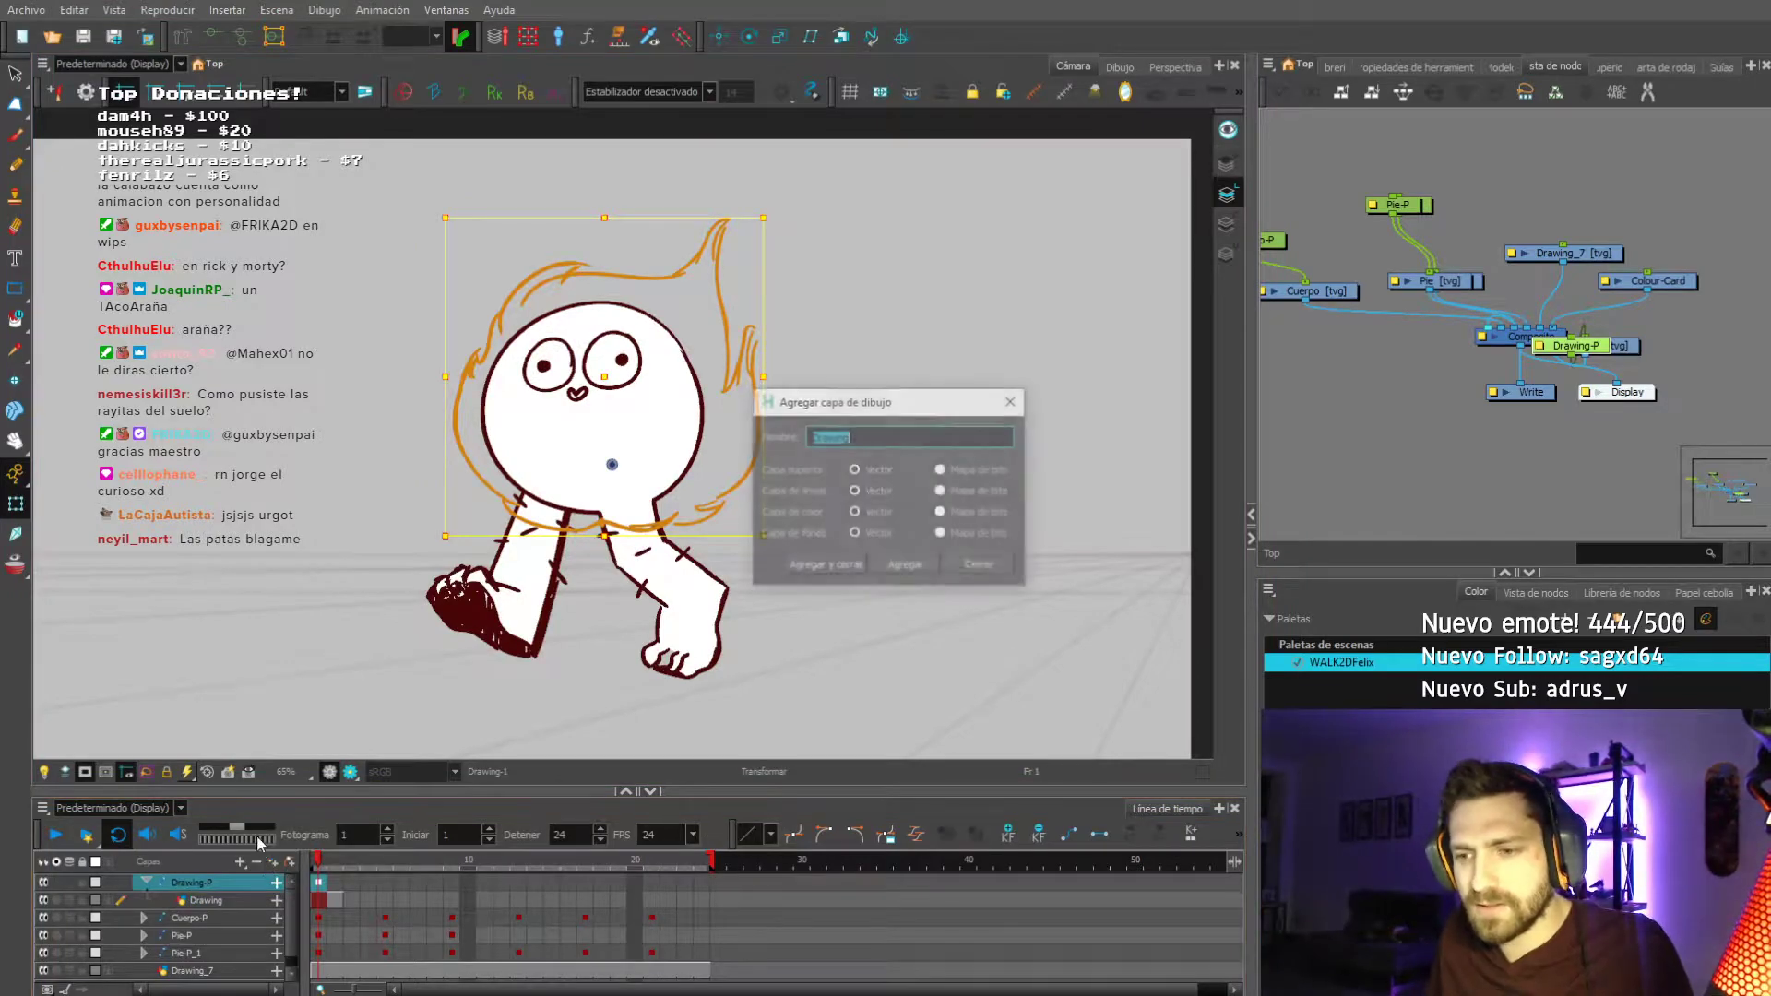
{"action": "key", "text": "Return"}
Sketch a first pose in black beside the character on frame 1: a large oval joined to a smaller rounded shape.
{"action": "left_click_drag", "start_coordinate": [900, 297], "coordinate": [430, 324]}
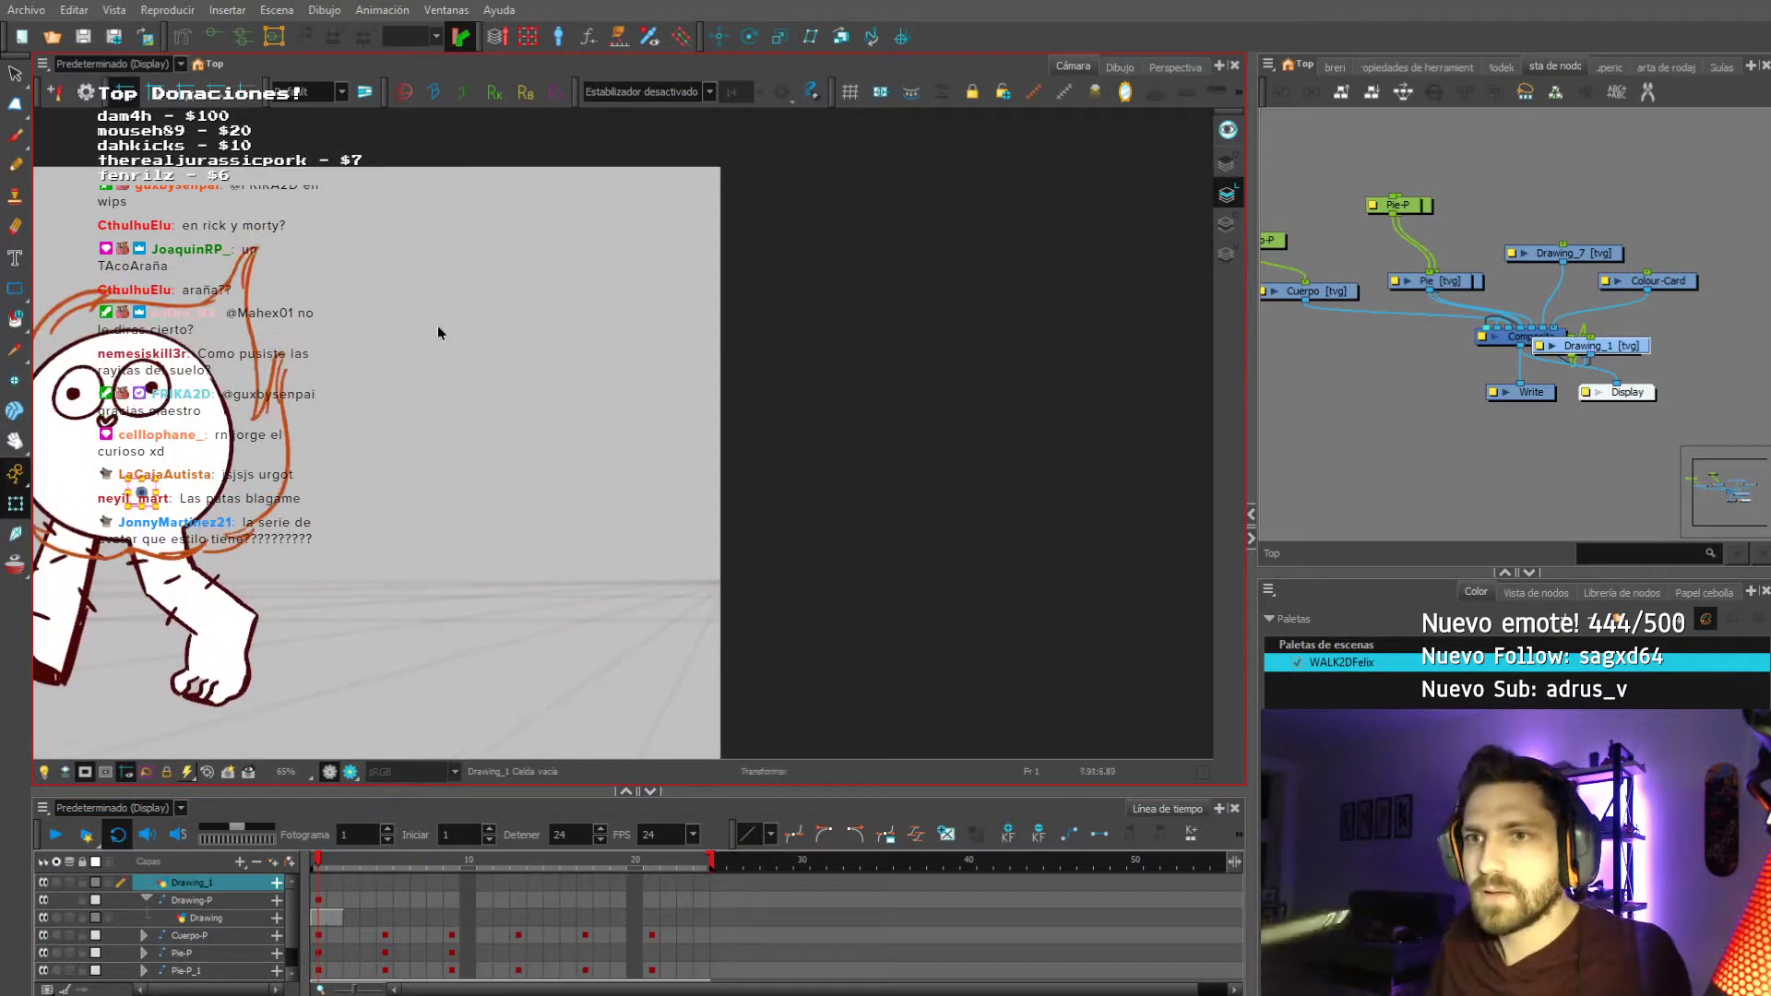
{"action": "left_click", "coordinate": [15, 137]}
{"action": "scroll", "coordinate": [541, 399], "scroll_direction": "up", "scroll_amount": 1}
{"action": "left_click_drag", "start_coordinate": [555, 429], "coordinate": [499, 438]}
{"action": "key", "text": "ctrl+z"}
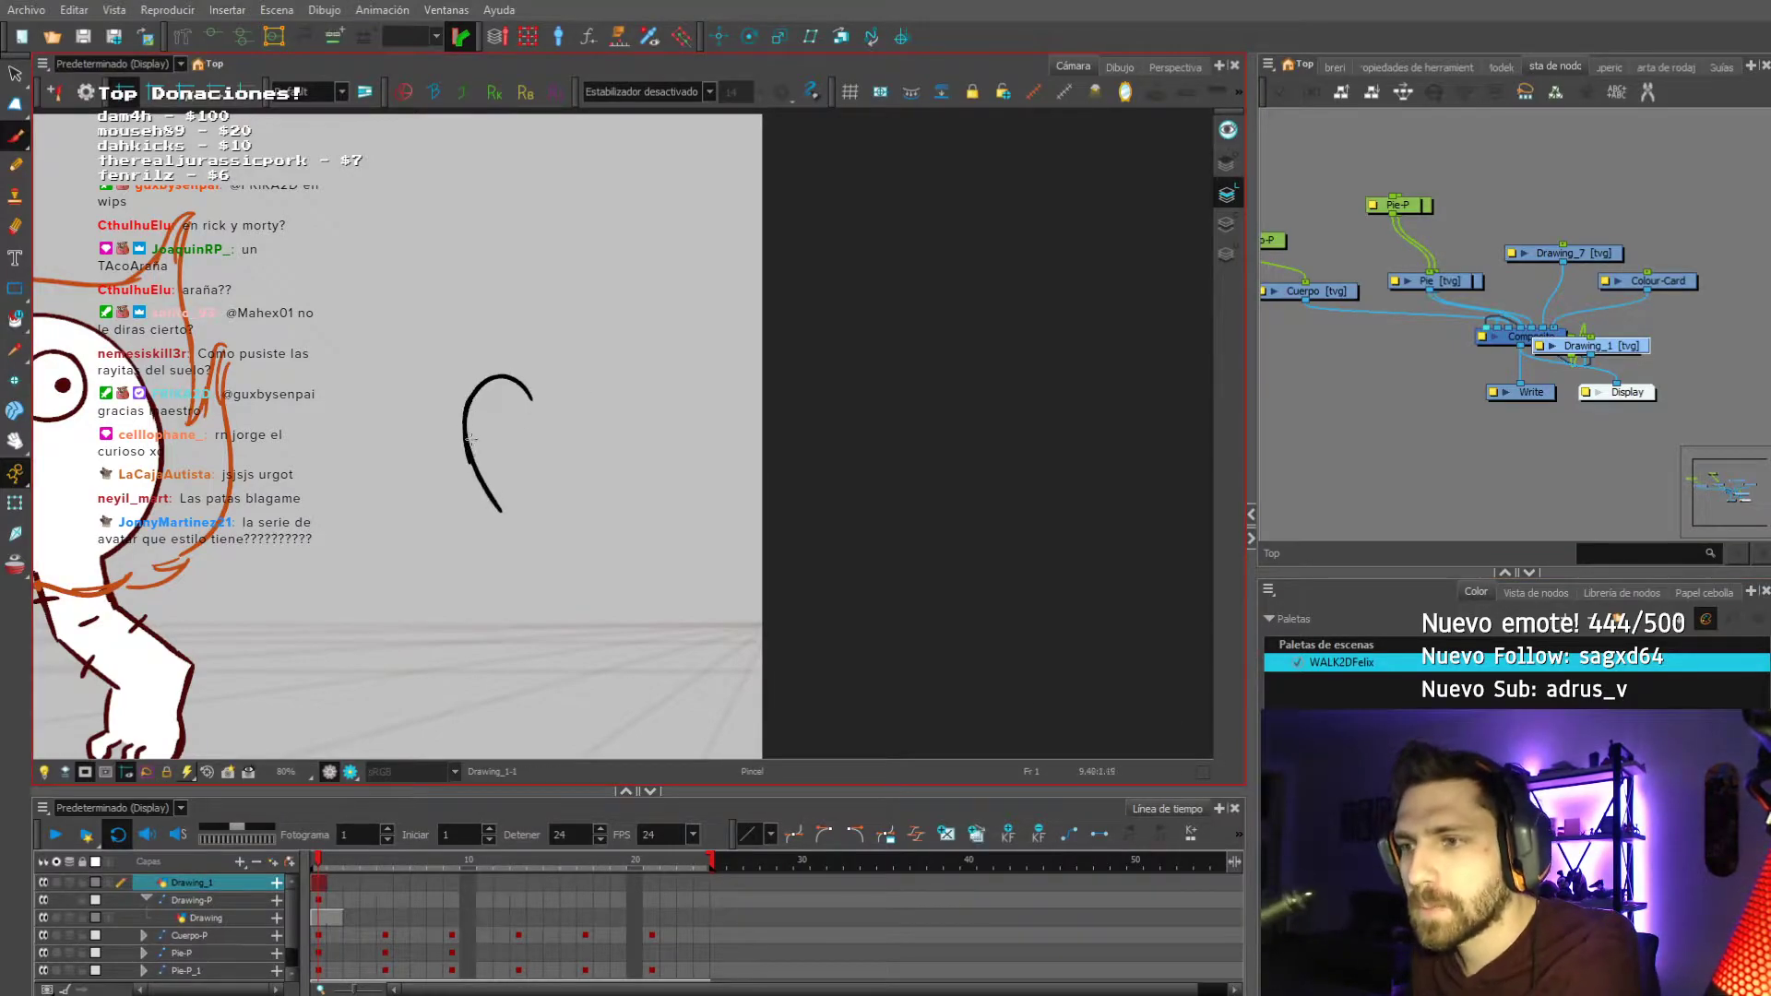
{"action": "left_click_drag", "start_coordinate": [503, 514], "coordinate": [532, 427]}
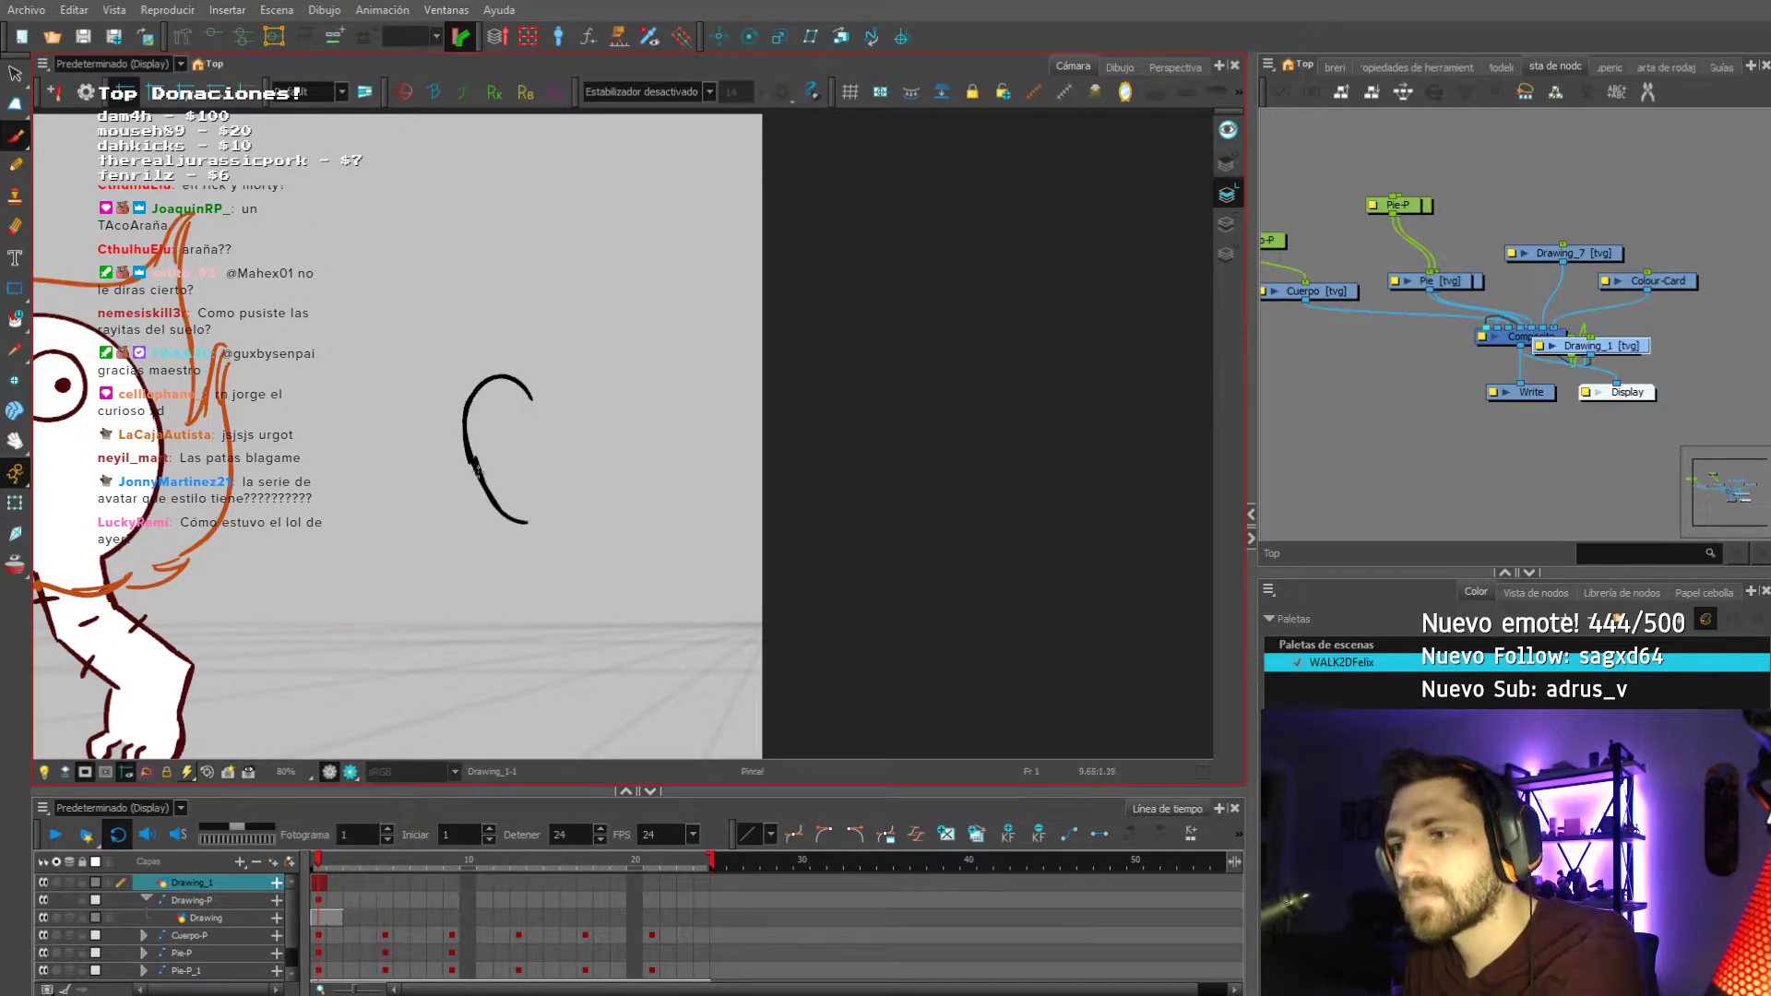
{"action": "left_click_drag", "start_coordinate": [529, 395], "coordinate": [548, 419]}
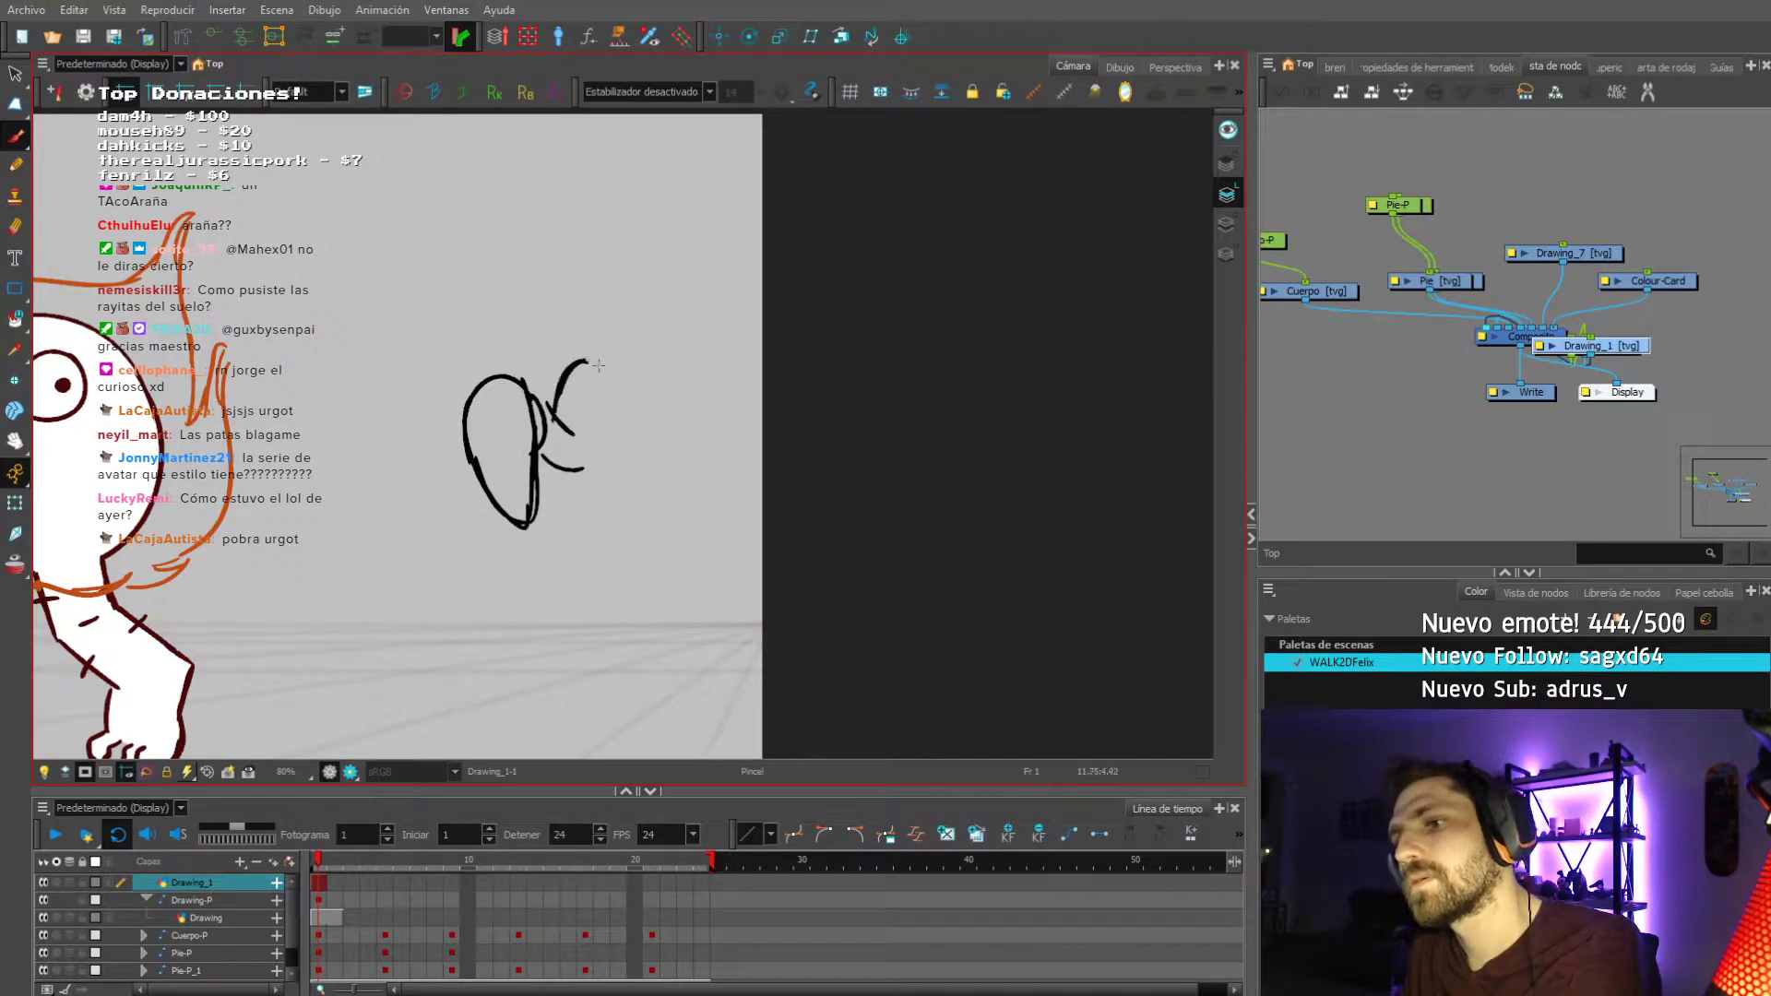
{"action": "left_click_drag", "start_coordinate": [558, 469], "coordinate": [582, 474]}
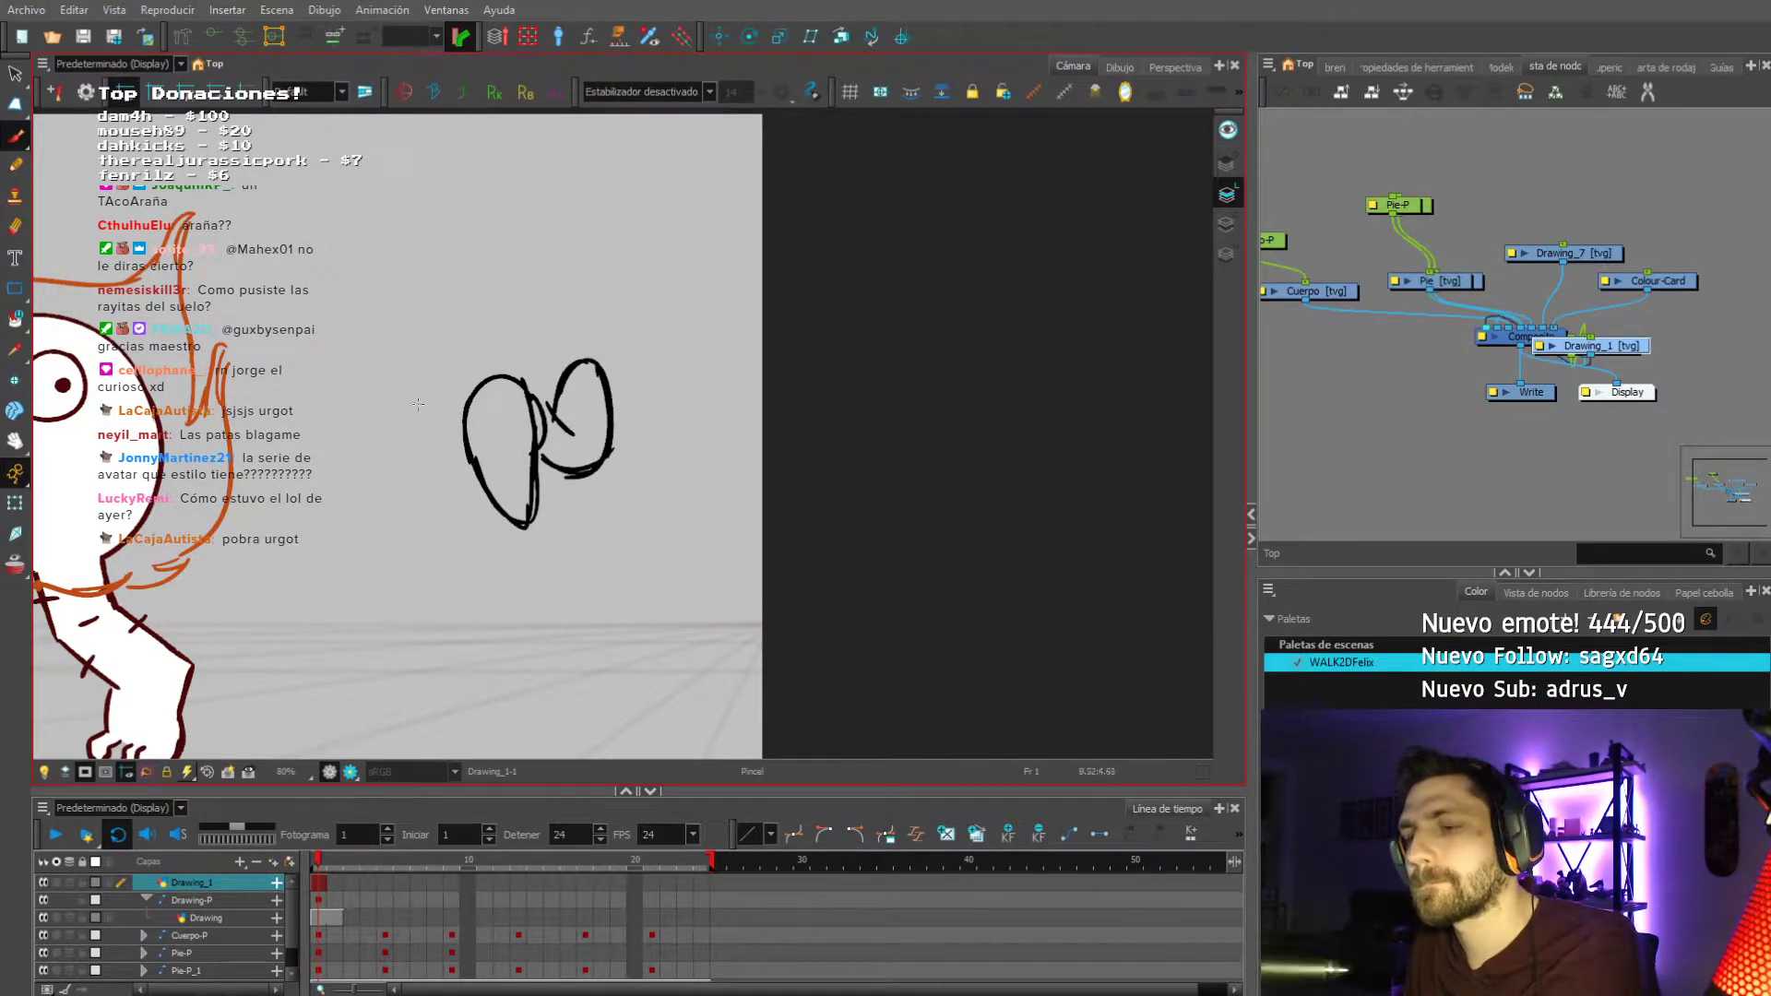
Extend the first drawing's exposure through frame 2 and turn on onion skin at the empty frame 3.
{"action": "left_click", "coordinate": [338, 883]}
{"action": "key", "text": "F5"}
{"action": "left_click", "coordinate": [349, 883]}
{"action": "key", "text": "alt+o"}
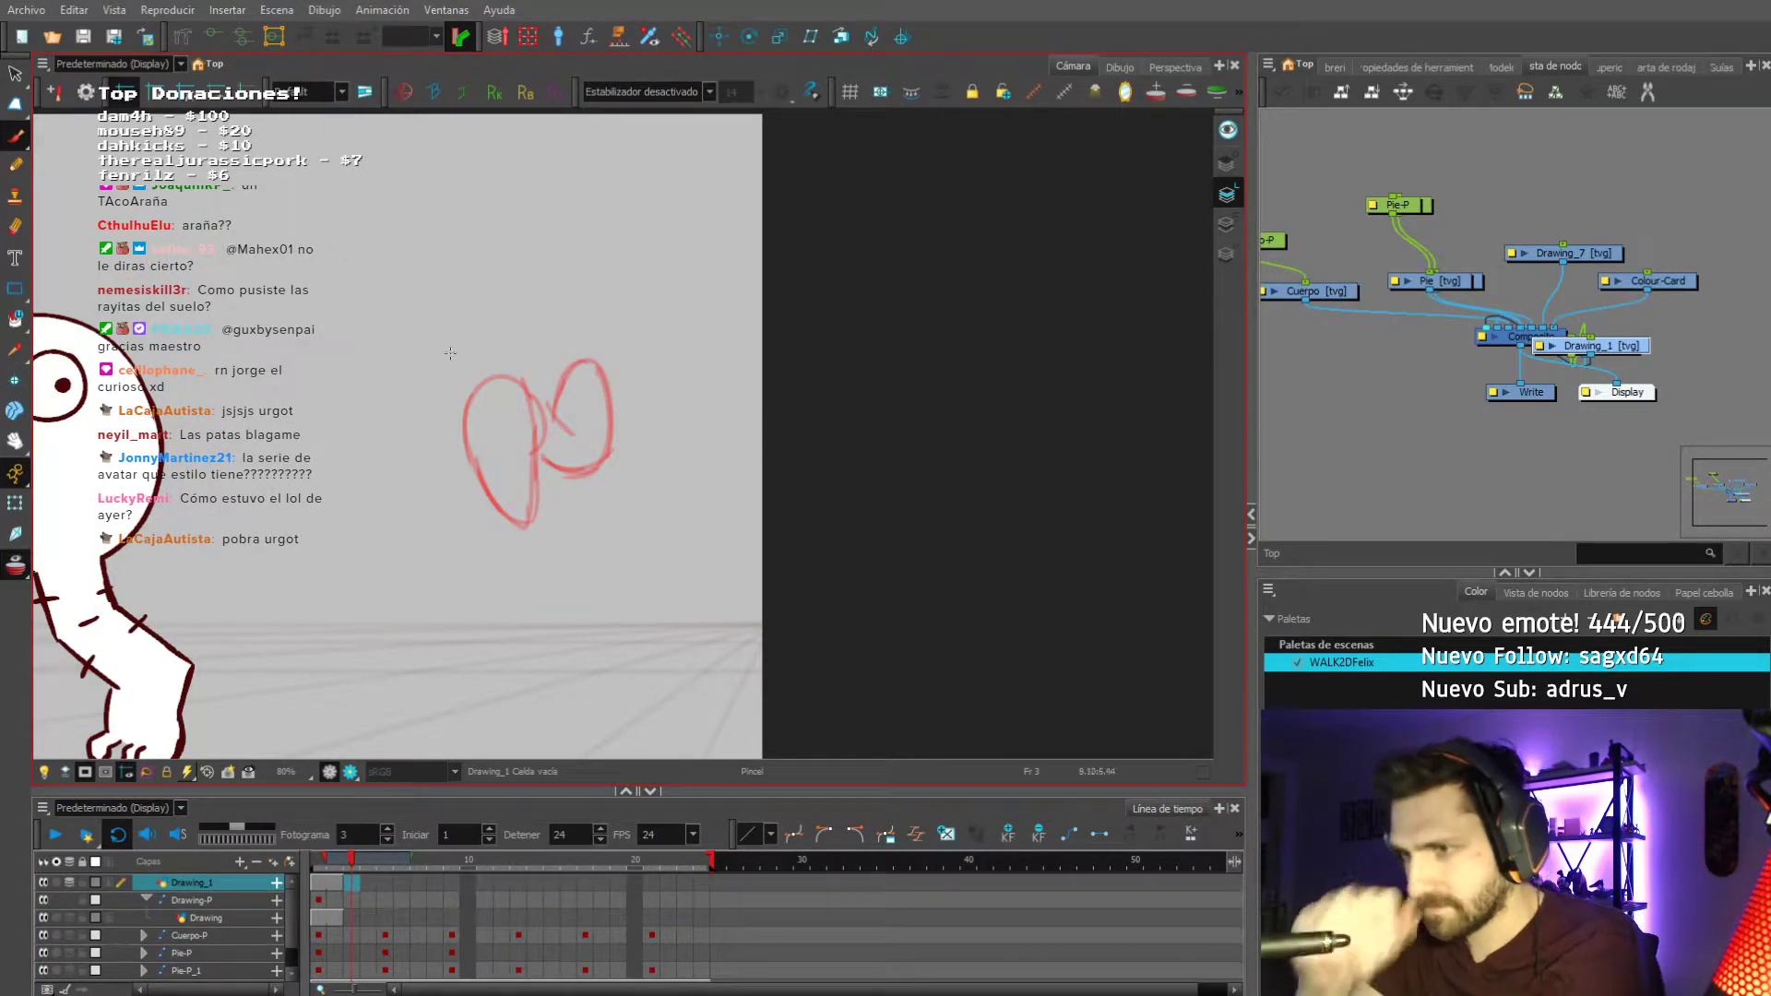
Draw the second pose on frame 3, shifting the large oval toward the character and narrowing the smaller shape.
{"action": "left_click_drag", "start_coordinate": [512, 388], "coordinate": [441, 438]}
{"action": "mouse_move", "coordinate": [504, 513]}
{"action": "left_mouse_down"}
{"action": "mouse_move", "coordinate": [504, 385]}
{"action": "mouse_move", "coordinate": [525, 432]}
{"action": "mouse_move", "coordinate": [557, 424]}
{"action": "left_mouse_up"}
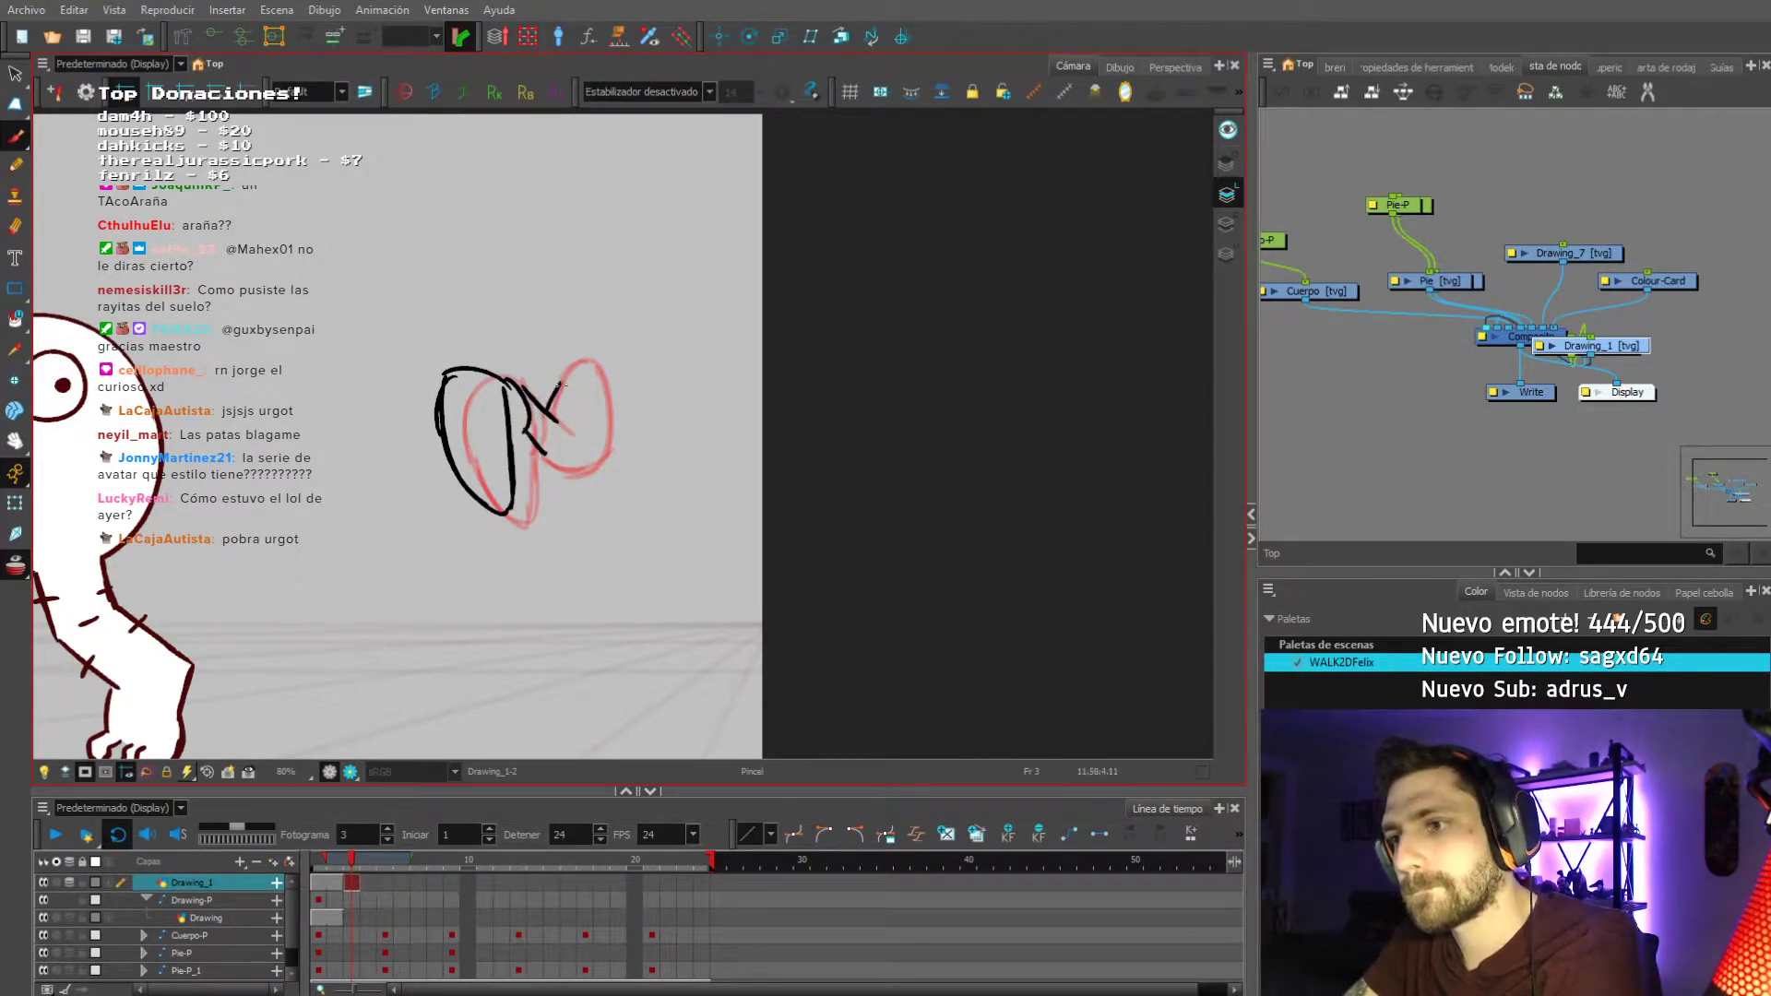
{"action": "left_click_drag", "start_coordinate": [533, 437], "coordinate": [565, 463]}
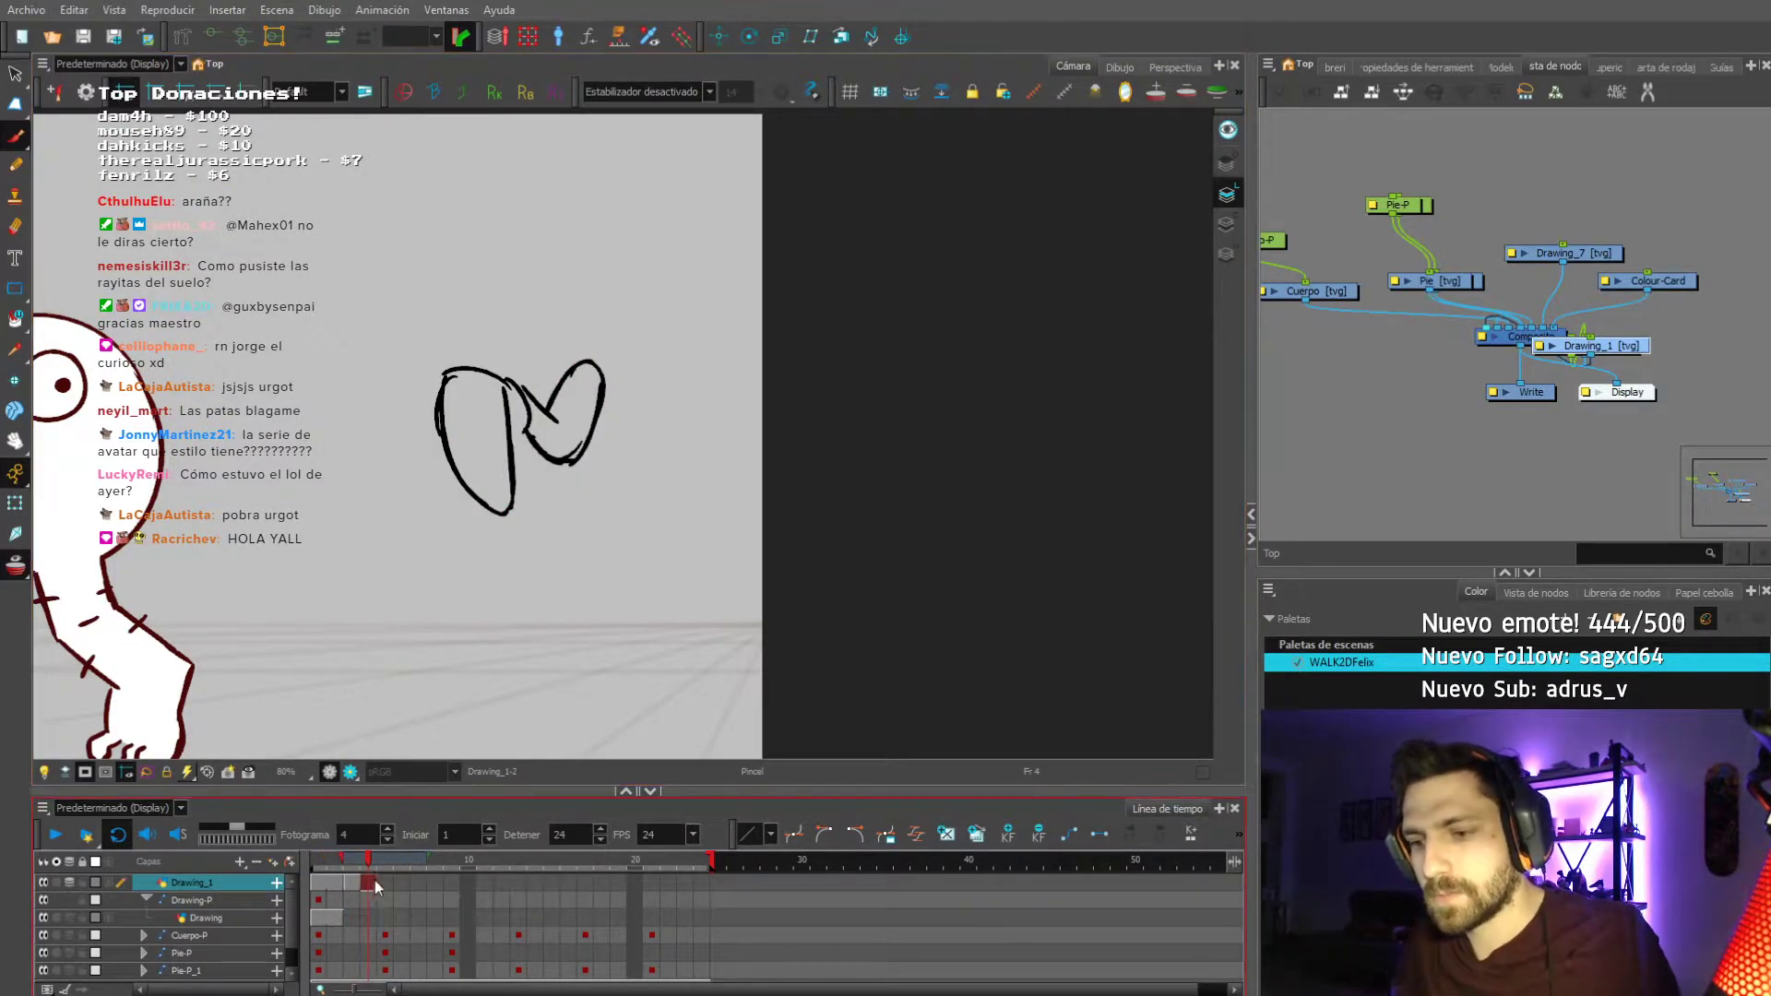
Draw the third pose on frame 5 with the large oval tilted toward the character and a stretched bridge to the smaller shape.
{"action": "left_click", "coordinate": [384, 883]}
{"action": "left_click_drag", "start_coordinate": [415, 399], "coordinate": [397, 532]}
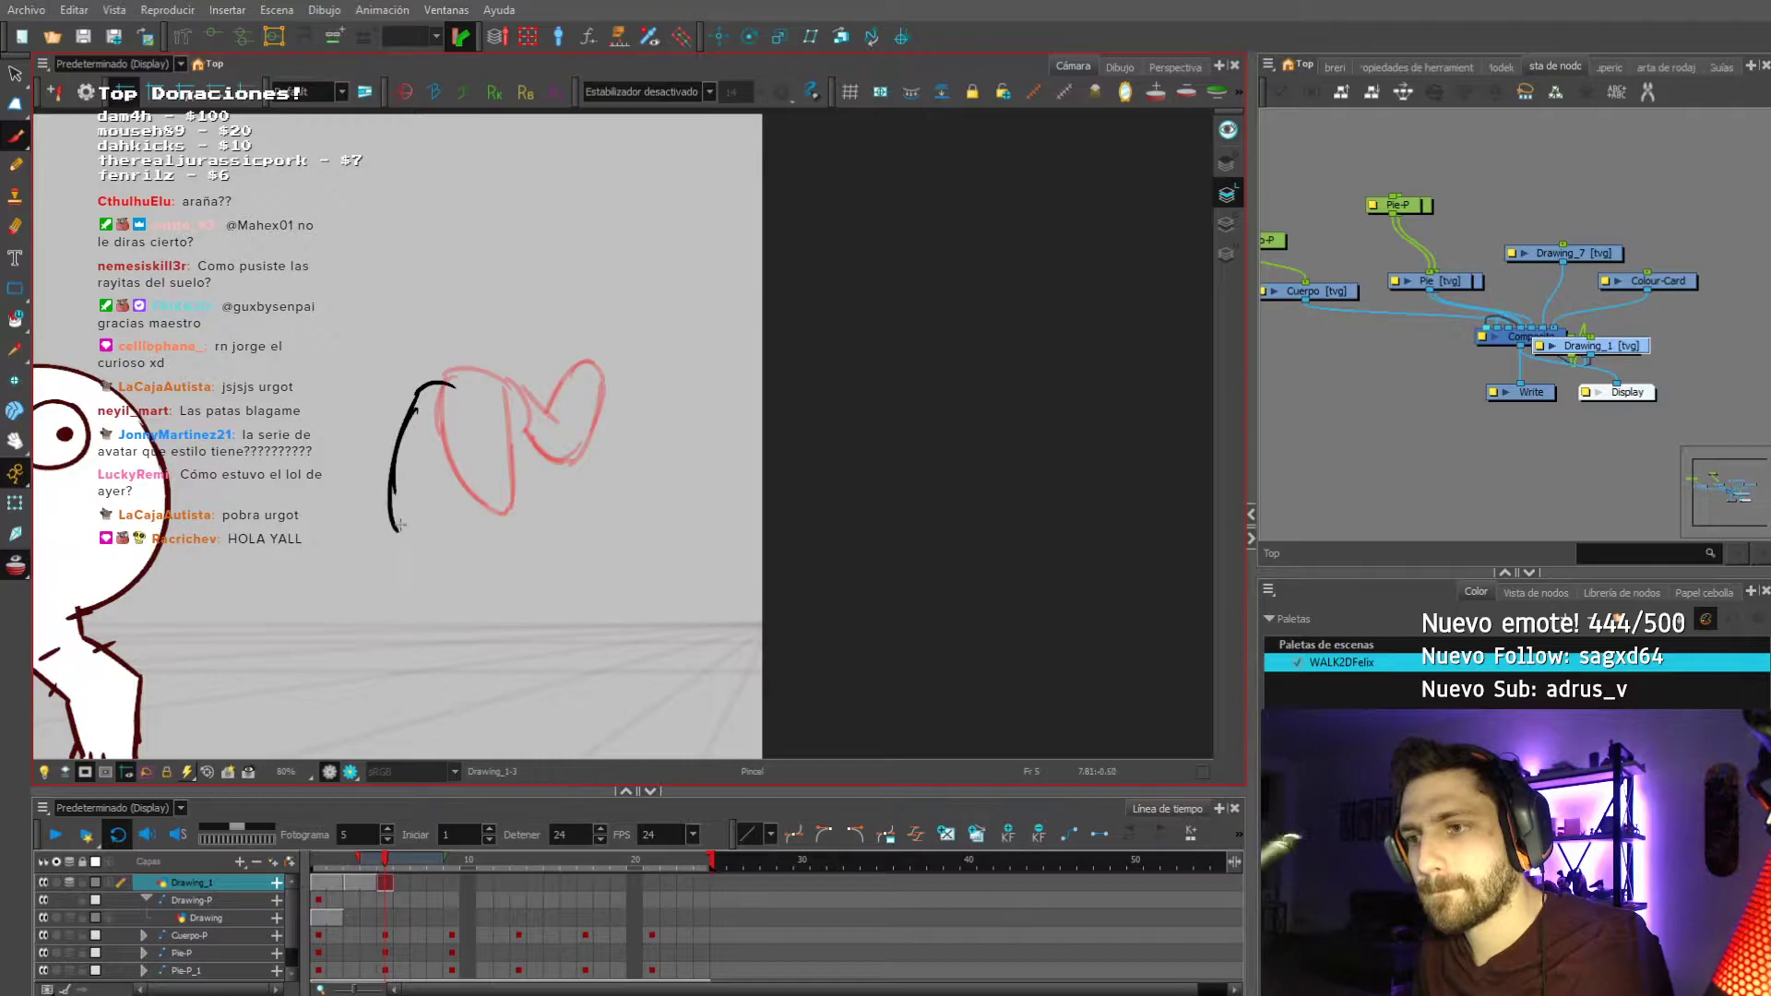
{"action": "left_click_drag", "start_coordinate": [452, 479], "coordinate": [410, 415]}
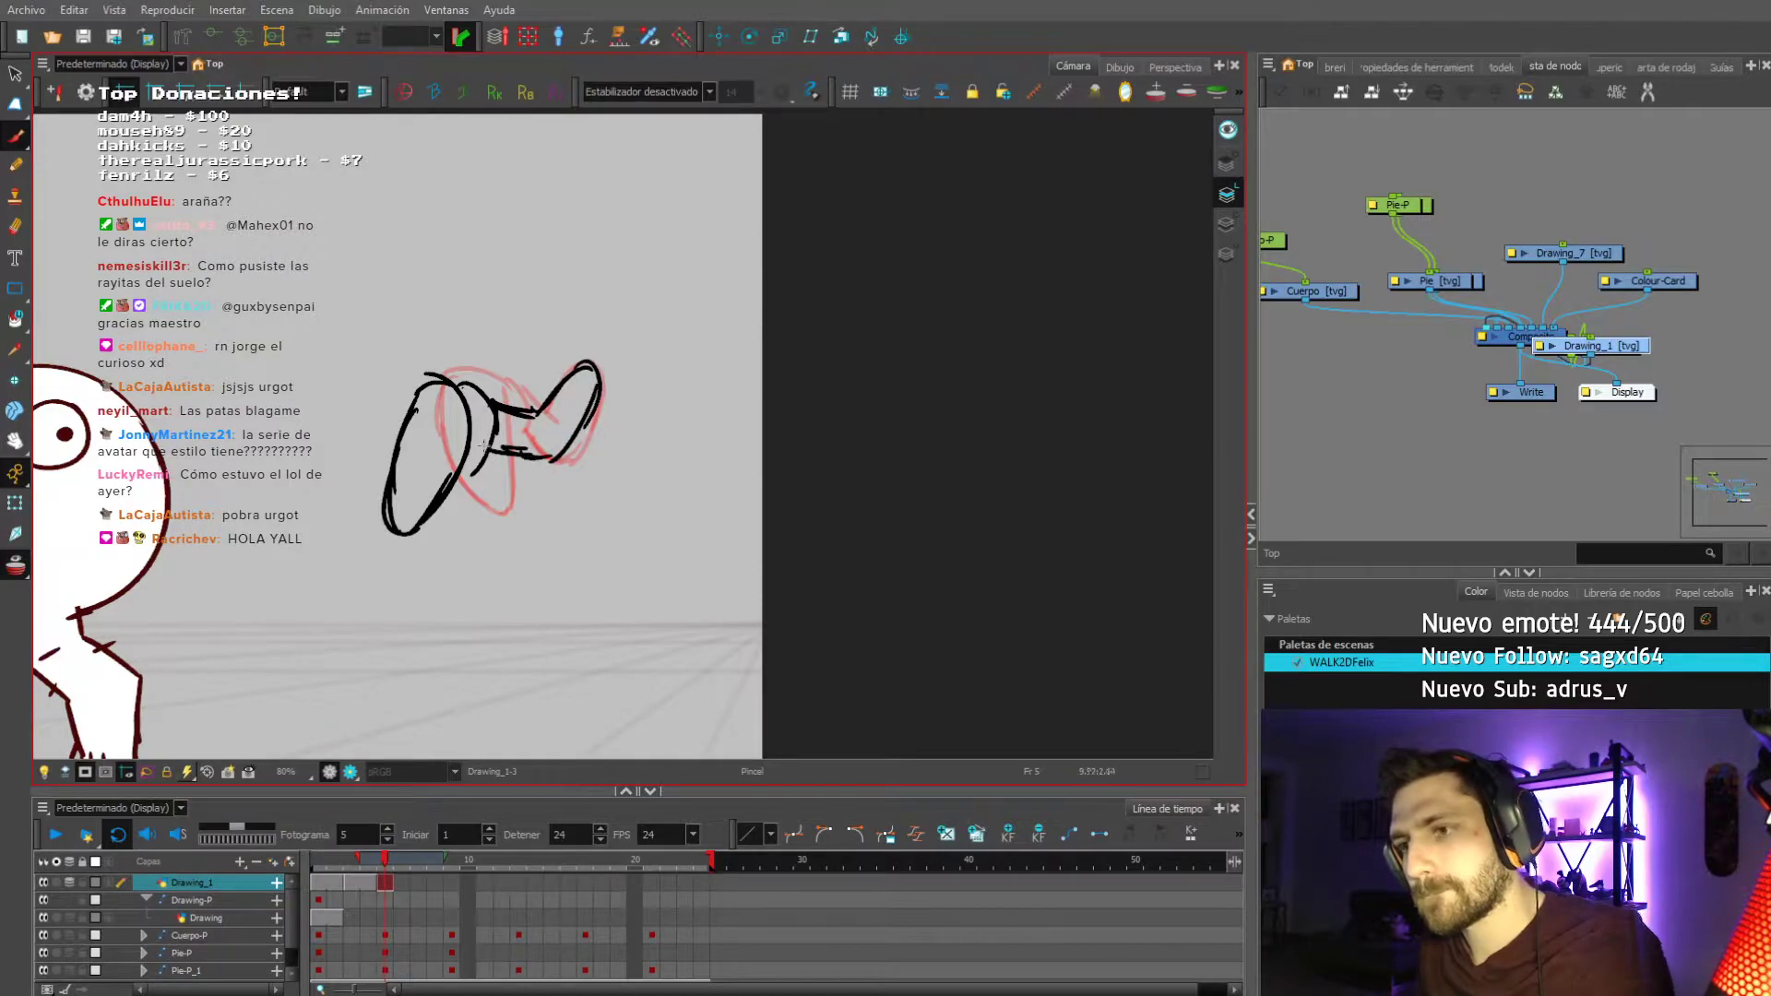
{"action": "left_click_drag", "start_coordinate": [465, 477], "coordinate": [459, 482]}
{"action": "left_click_drag", "start_coordinate": [447, 377], "coordinate": [476, 387]}
Extend the third drawing's exposure through frame 6 and flip through the poses up to frame 7.
{"action": "left_click", "coordinate": [401, 883]}
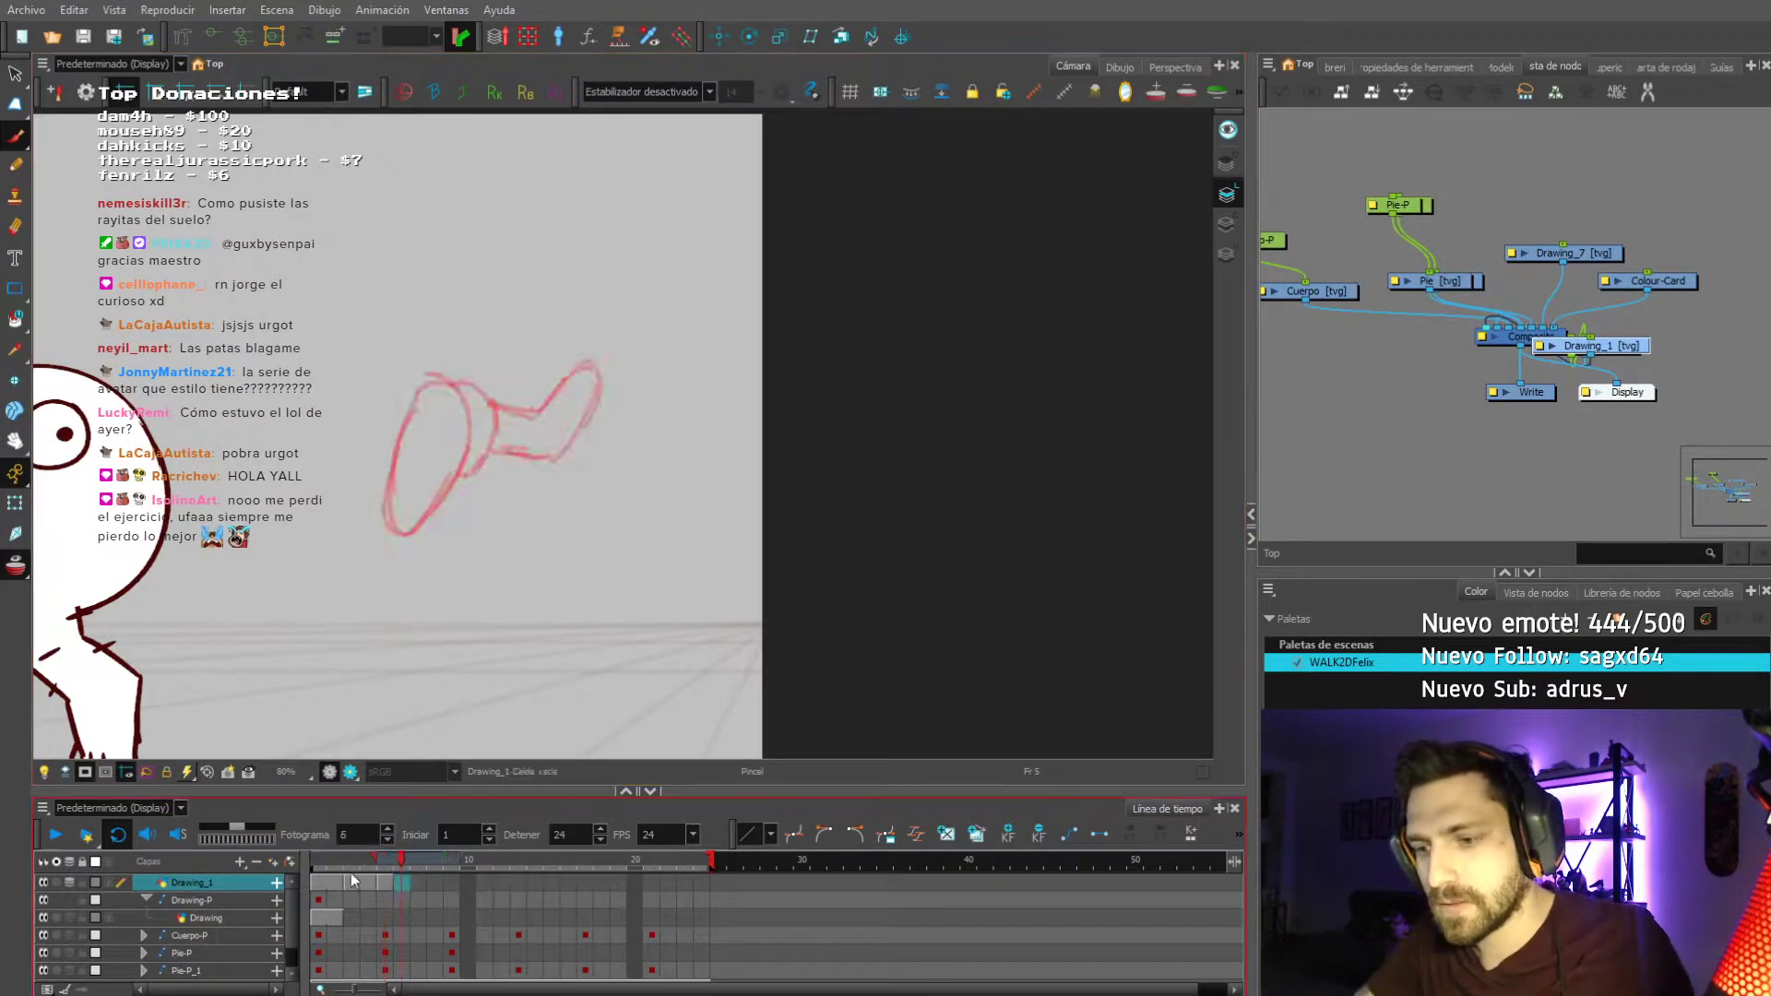
{"action": "key", "text": "F5"}
{"action": "left_click", "coordinate": [322, 882]}
{"action": "left_click", "coordinate": [350, 878]}
{"action": "key", "text": "period"}
{"action": "key", "text": "period"}
{"action": "key", "text": "period"}
{"action": "key", "text": "period"}
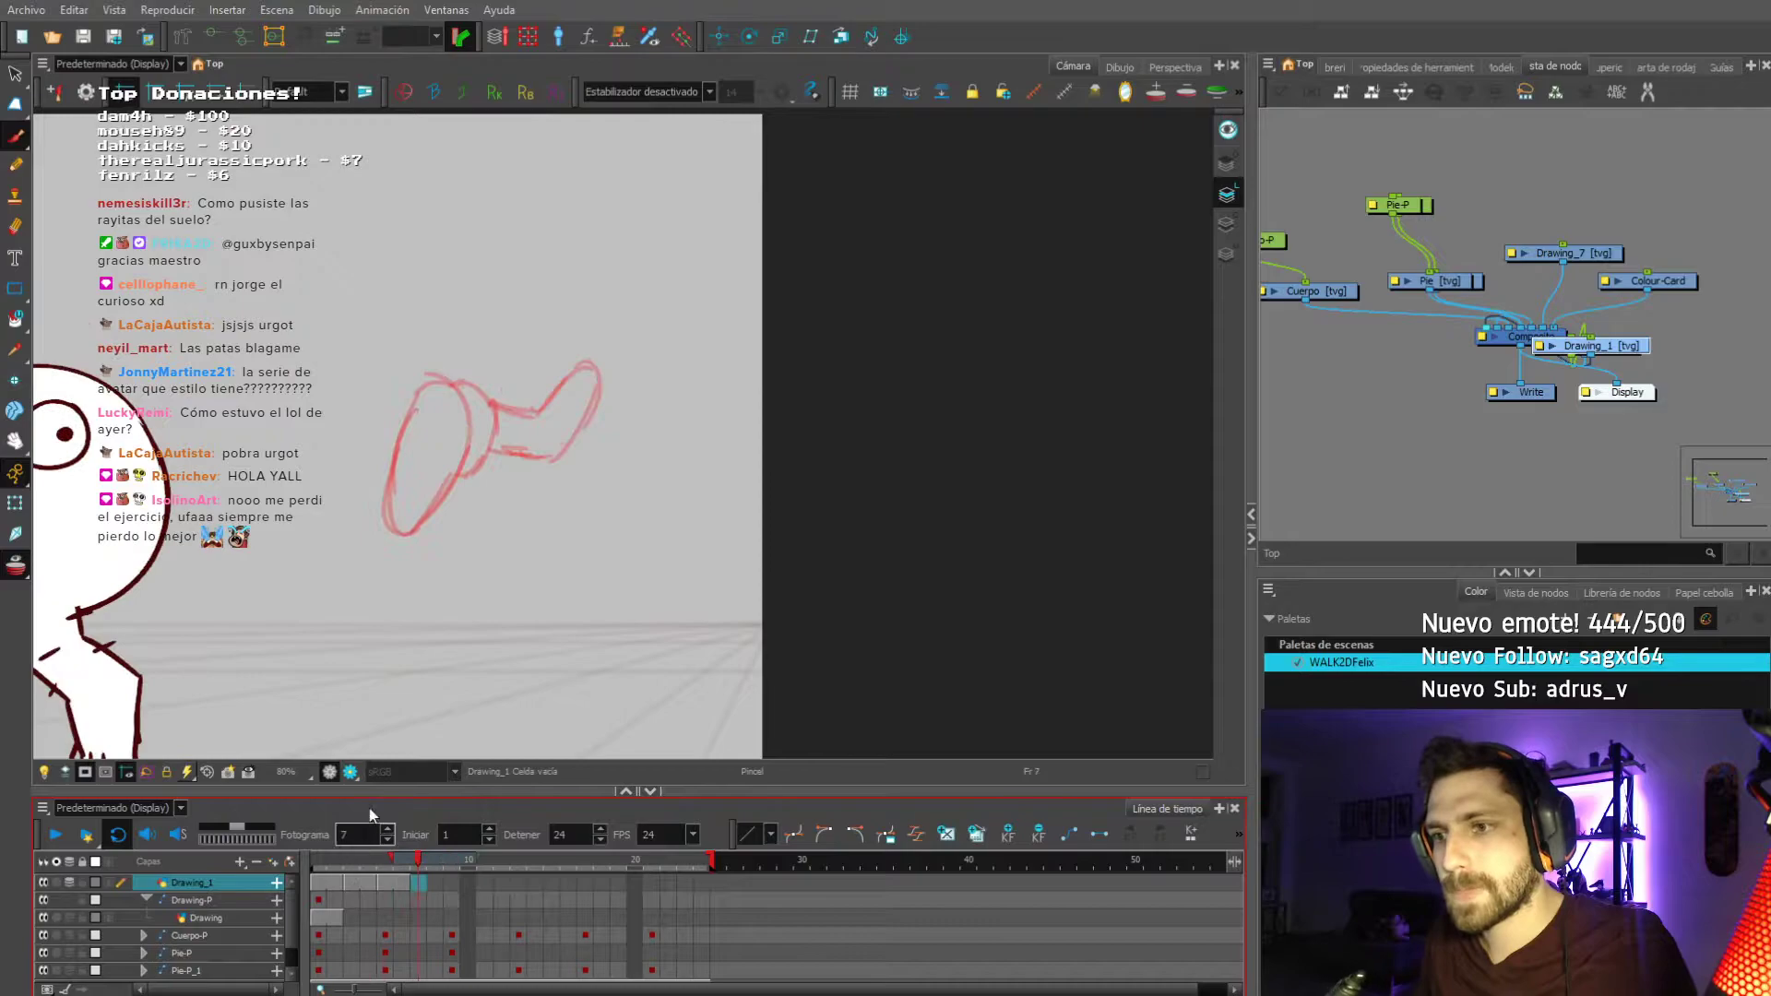
Draw the fourth pose on frame 7, with the large oval lower and more upright and the smaller shape thinner.
{"action": "left_click", "coordinate": [420, 883]}
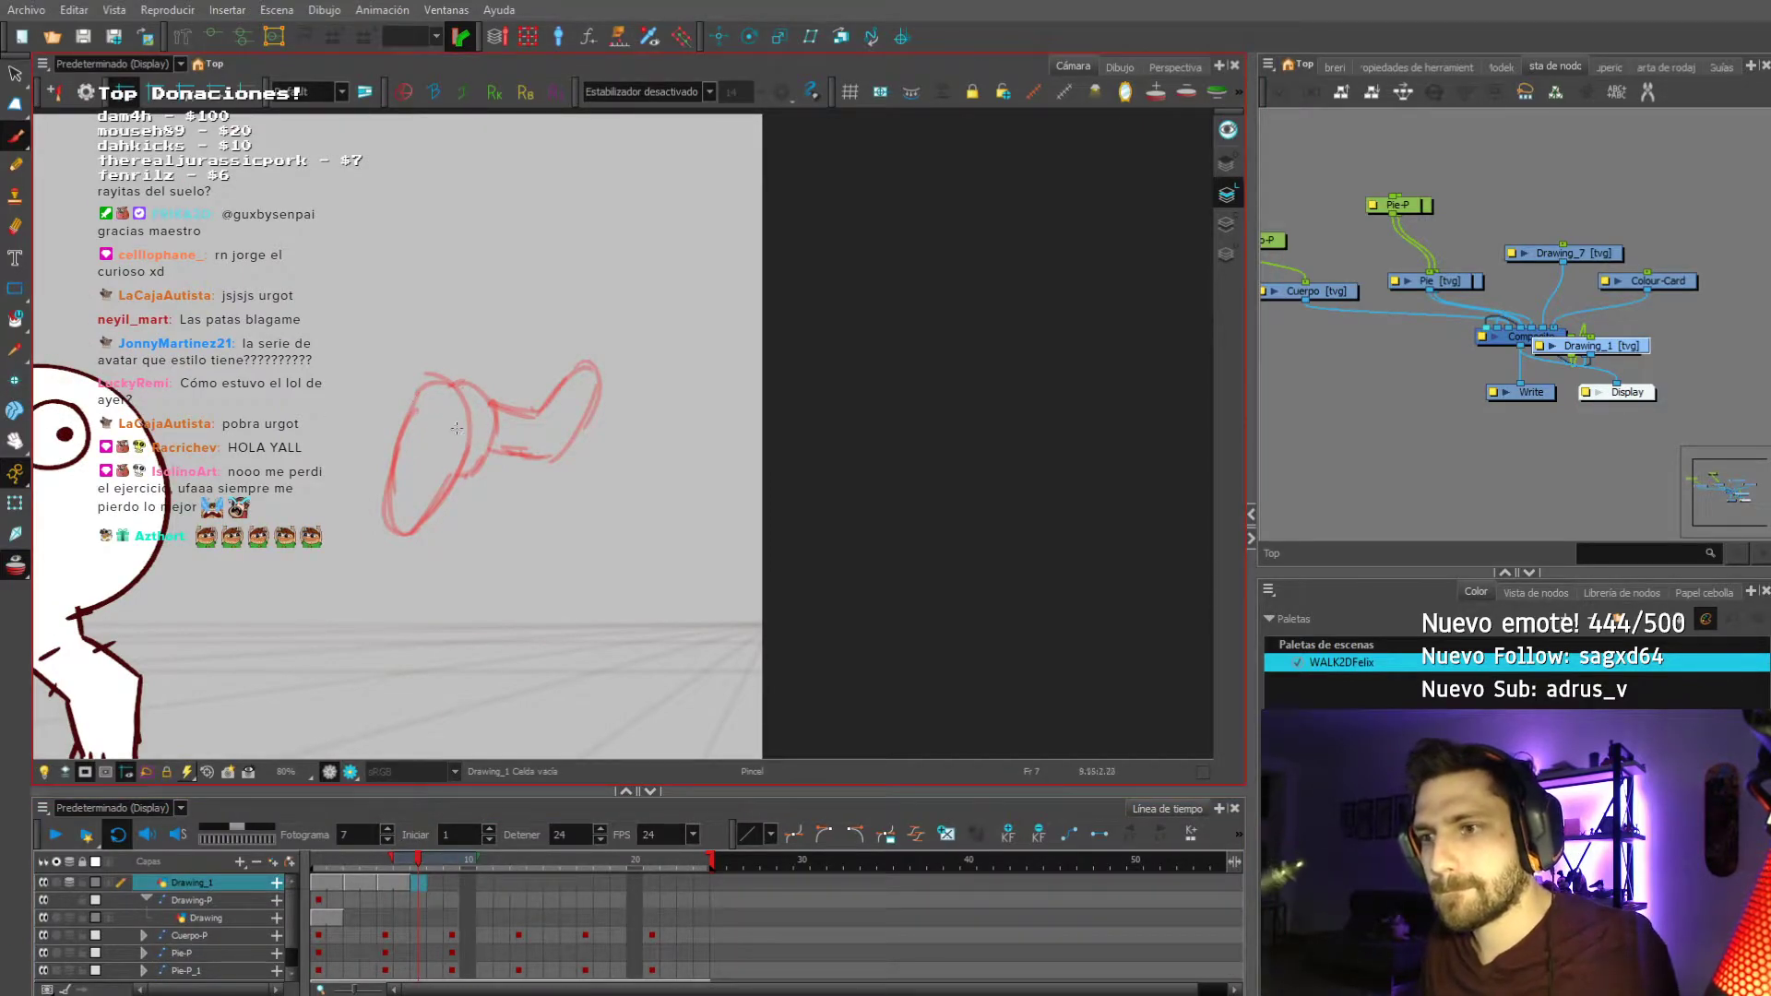
{"action": "mouse_move", "coordinate": [461, 422]}
{"action": "left_mouse_down"}
{"action": "mouse_move", "coordinate": [408, 450]}
{"action": "mouse_move", "coordinate": [403, 526]}
{"action": "mouse_move", "coordinate": [398, 447]}
{"action": "mouse_move", "coordinate": [418, 553]}
{"action": "mouse_move", "coordinate": [461, 426]}
{"action": "left_mouse_up"}
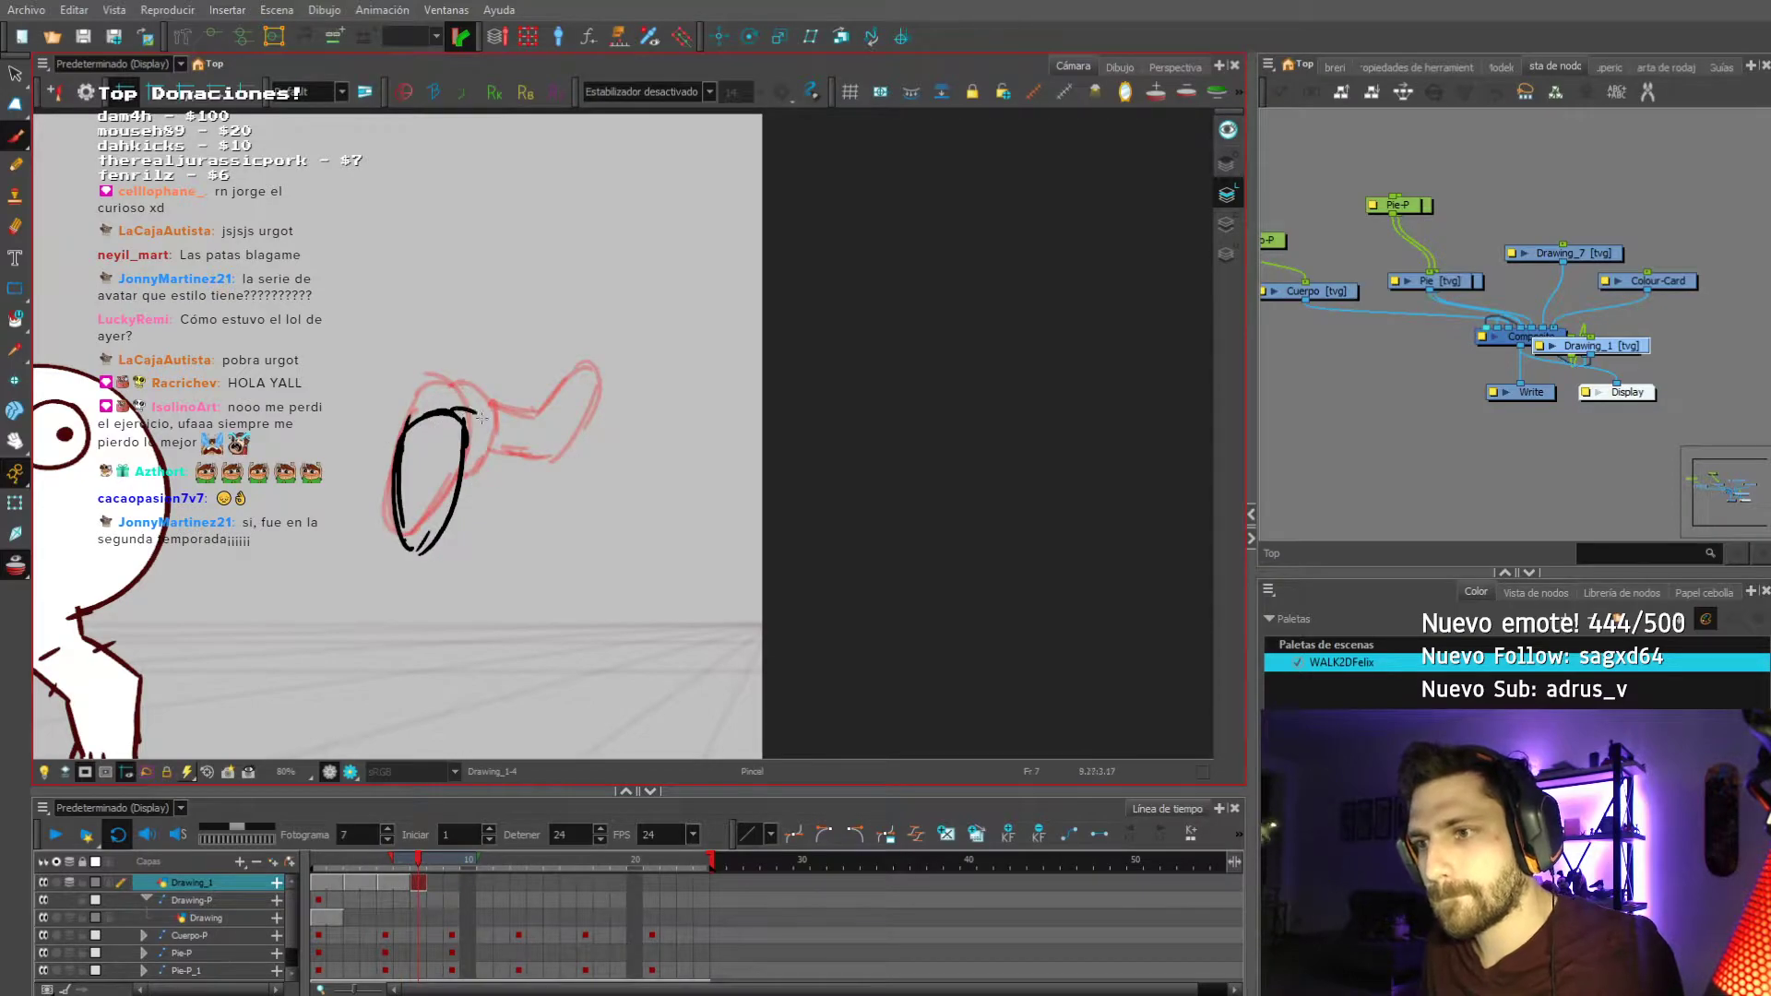
{"action": "left_click_drag", "start_coordinate": [487, 428], "coordinate": [507, 429]}
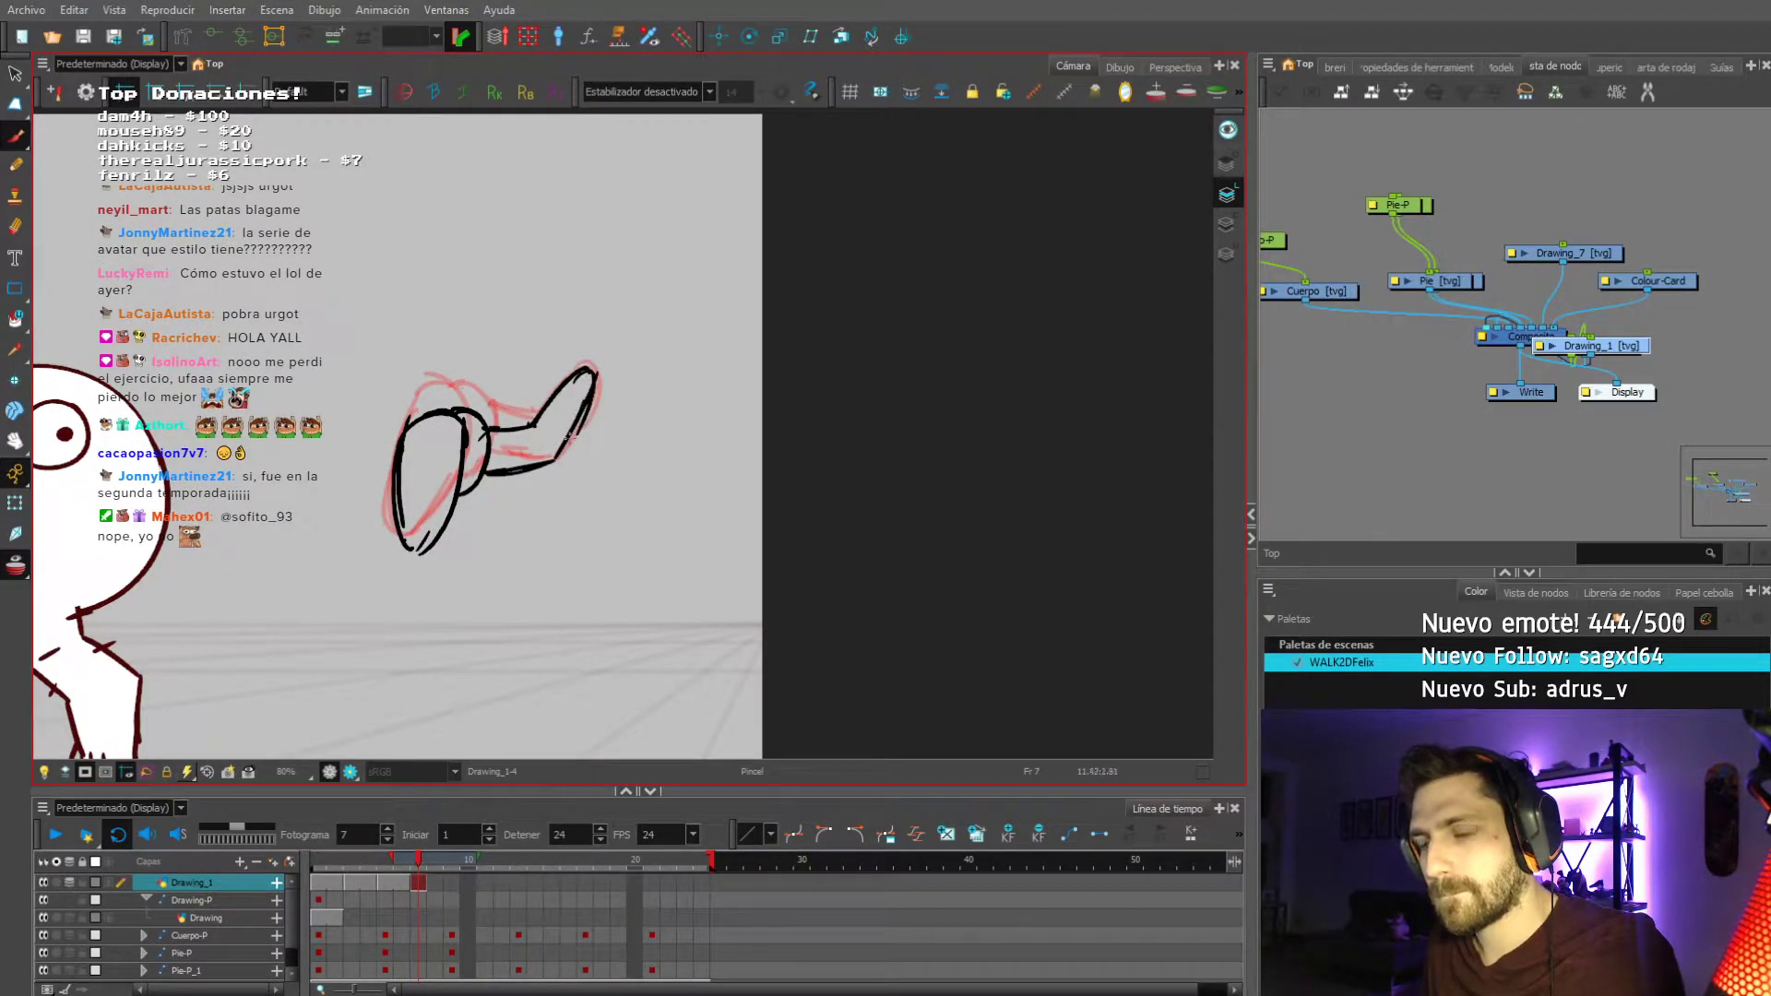
Reuse the first drawing at frame 10 as the end of the cycle, leaving frame 9 empty for an in-between.
{"action": "mouse_move", "coordinate": [418, 880]}
{"action": "left_mouse_down"}
{"action": "mouse_move", "coordinate": [325, 878]}
{"action": "mouse_move", "coordinate": [452, 877]}
{"action": "mouse_move", "coordinate": [449, 861]}
{"action": "left_mouse_up"}
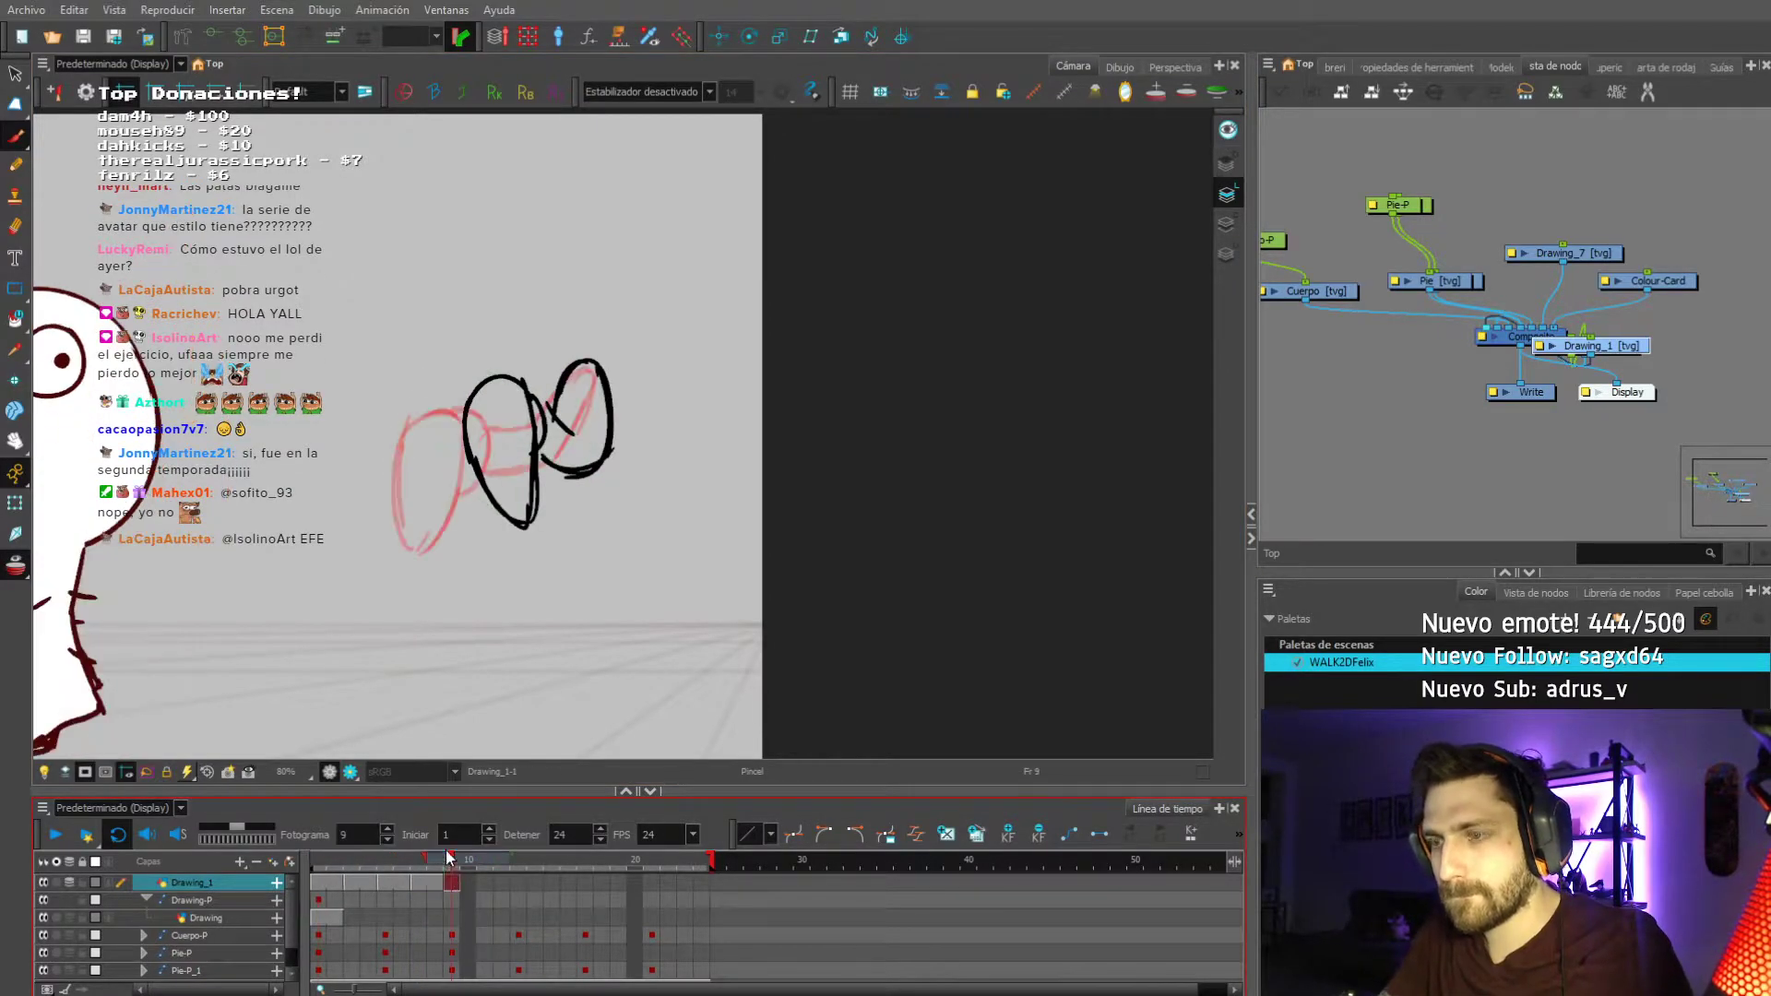
{"action": "left_click", "coordinate": [468, 881]}
{"action": "key", "text": "F5"}
{"action": "left_click", "coordinate": [452, 882]}
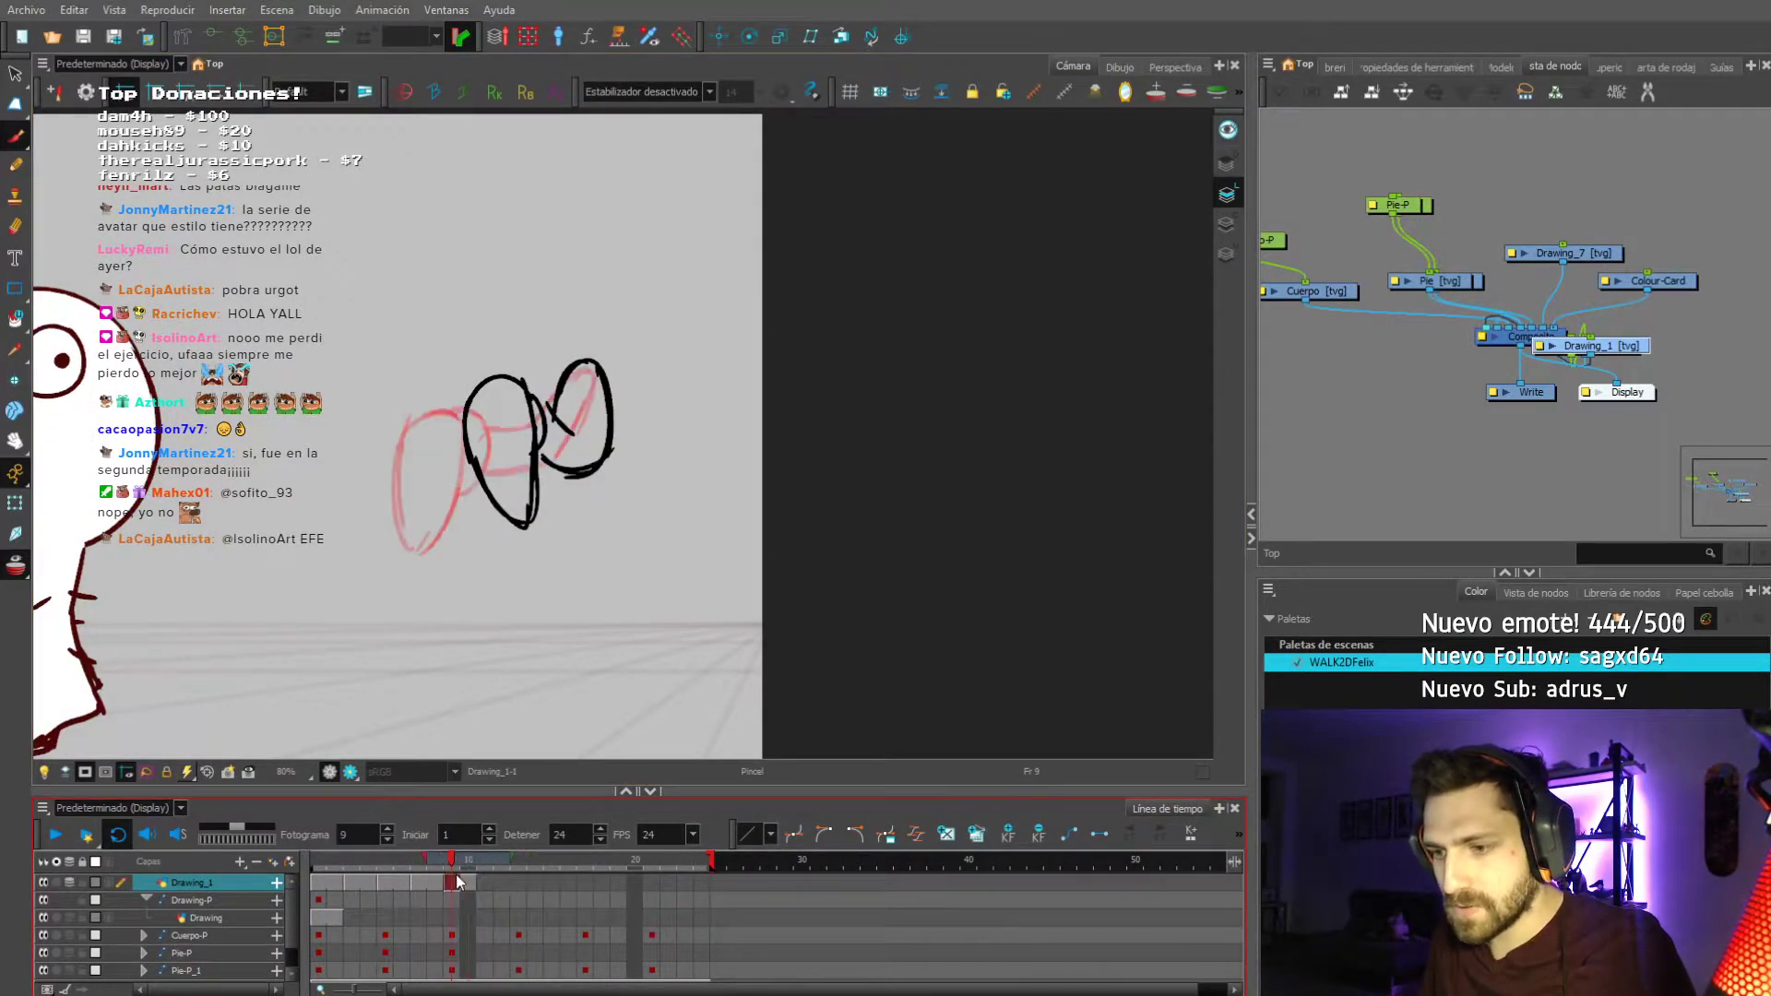
{"action": "key", "text": "Delete"}
{"action": "key", "text": "ctrl+z"}
{"action": "key", "text": "ctrl+z"}
Draw the fifth pose on frame 9 as an in-between of the fourth pose and the repeated first pose.
{"action": "key", "text": "alt+s"}
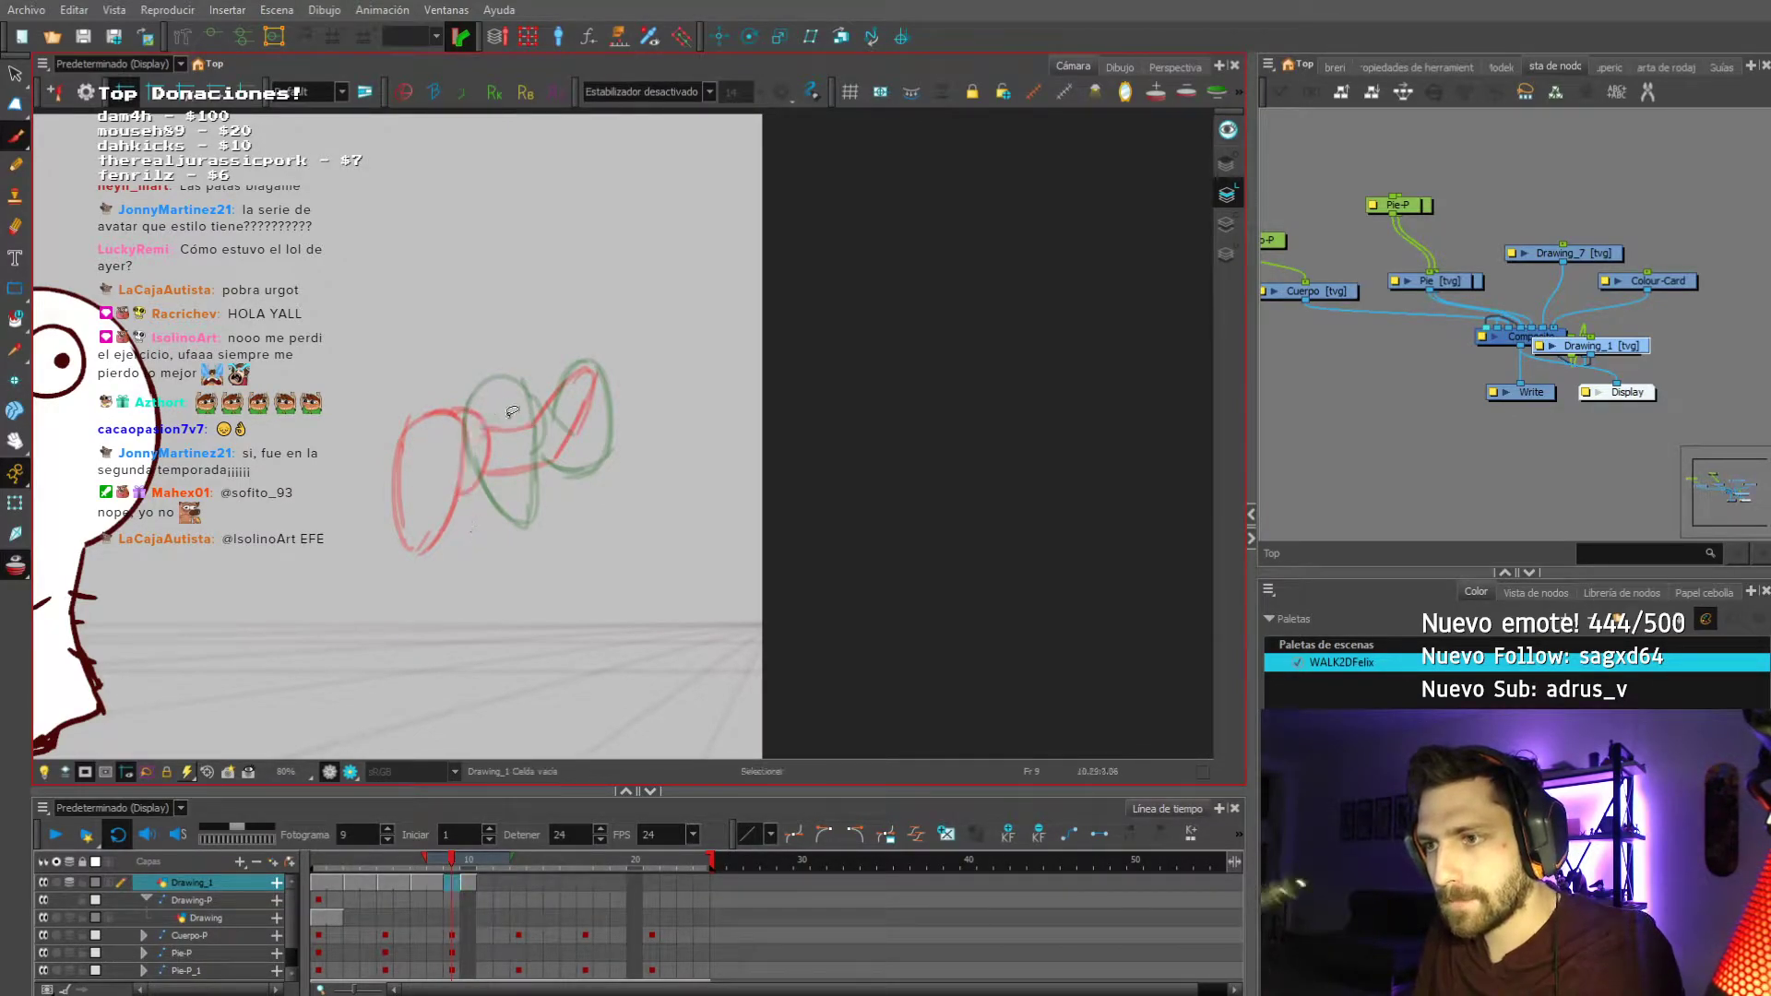
{"action": "left_click_drag", "start_coordinate": [523, 499], "coordinate": [535, 441]}
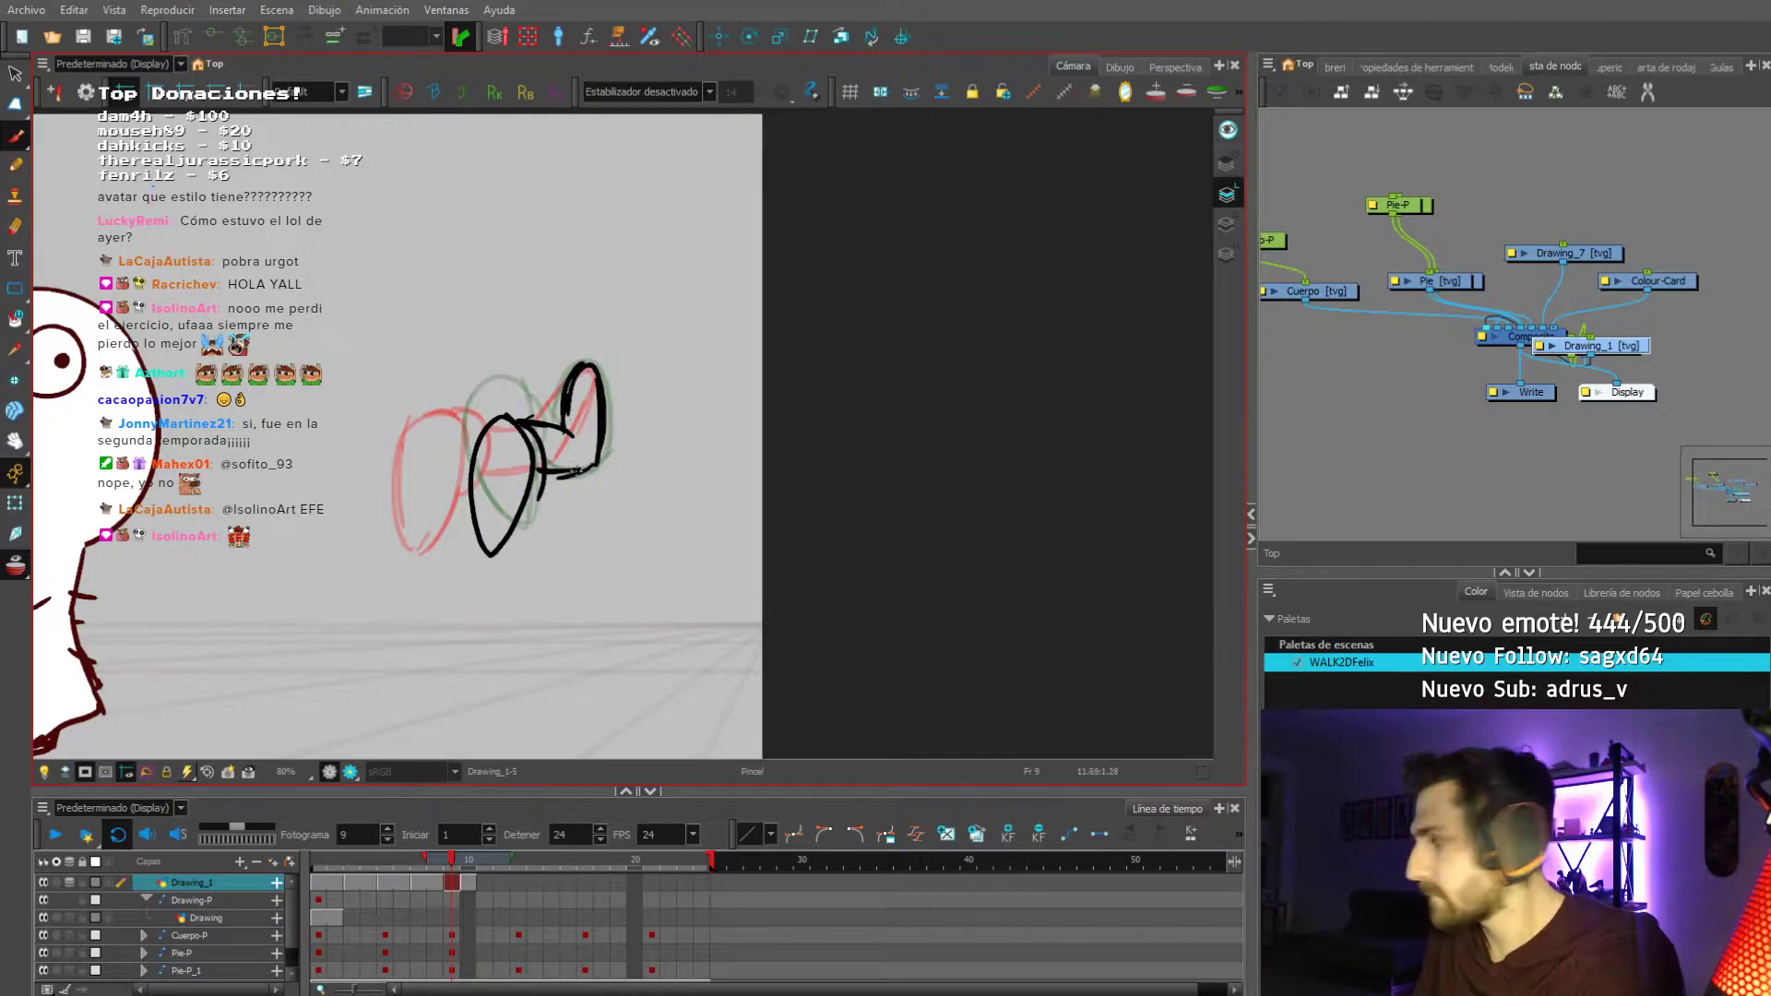
{"action": "left_click_drag", "start_coordinate": [525, 357], "coordinate": [556, 360]}
{"action": "mouse_move", "coordinate": [499, 449]}
{"action": "left_mouse_down"}
{"action": "mouse_move", "coordinate": [463, 466]}
{"action": "mouse_move", "coordinate": [481, 461]}
{"action": "left_mouse_up"}
Extend the fifth drawing's exposure through frame 10, moving the repeated first drawing to frame 11.
{"action": "left_click", "coordinate": [461, 884]}
{"action": "left_click", "coordinate": [449, 882]}
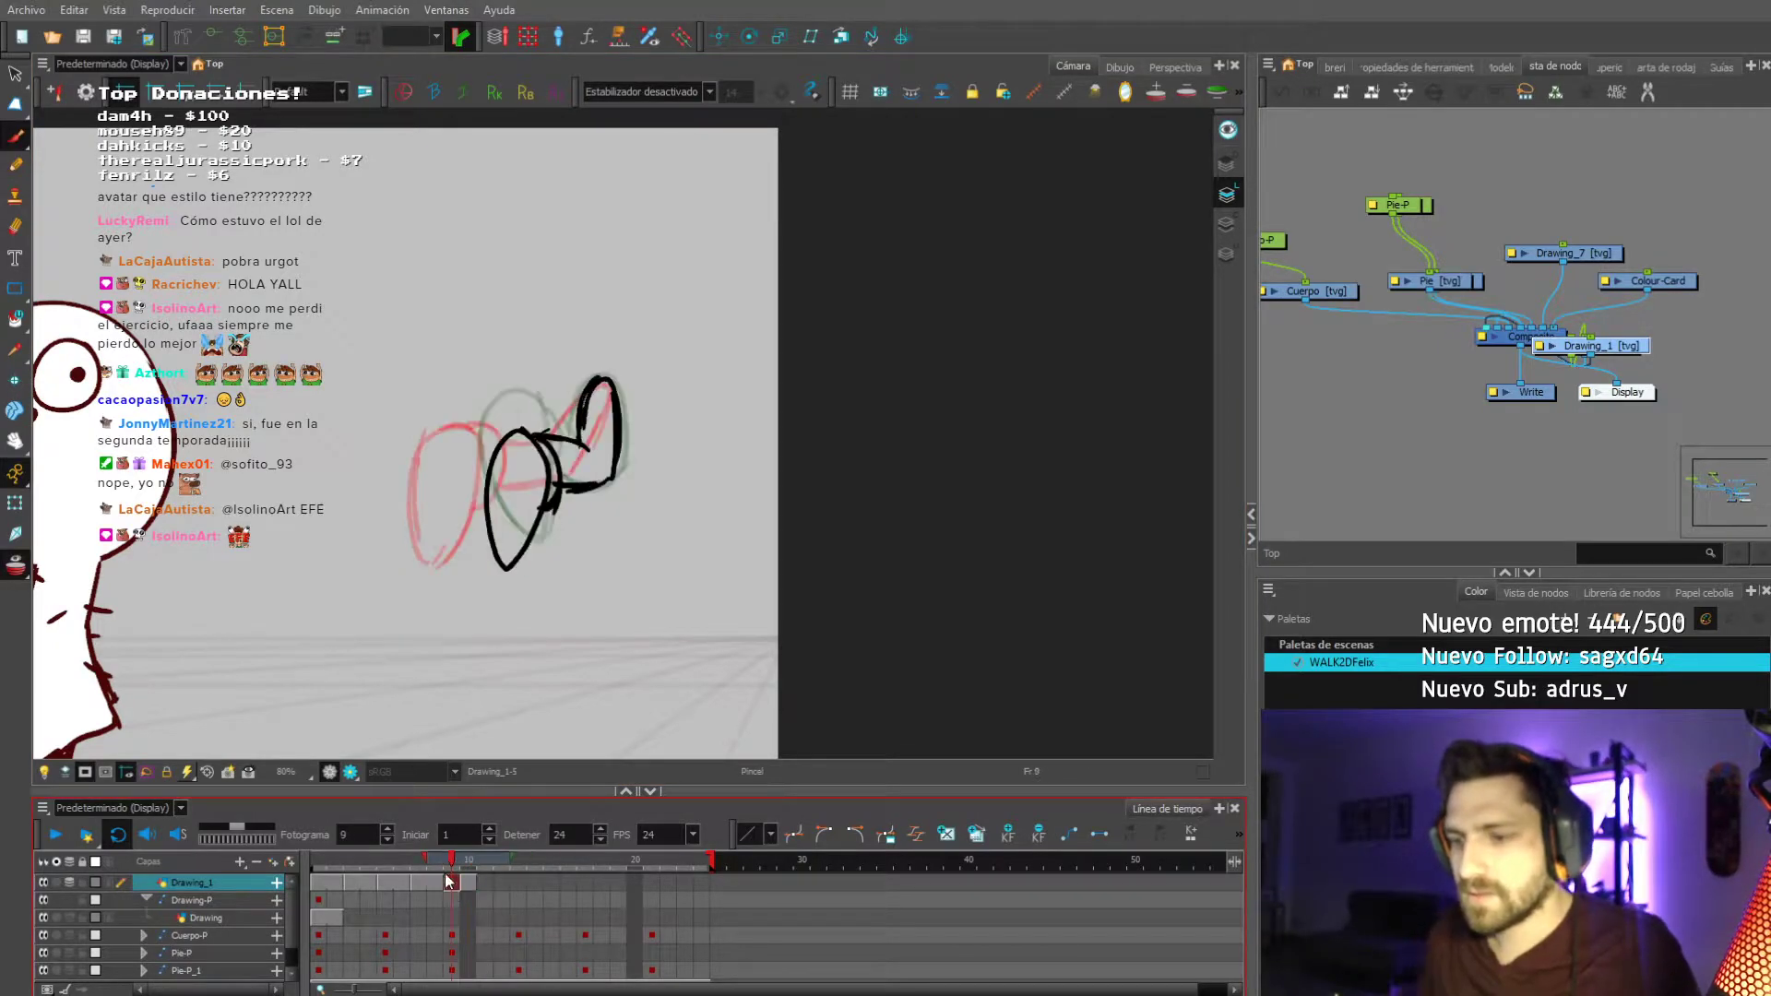
{"action": "left_click", "coordinate": [484, 882]}
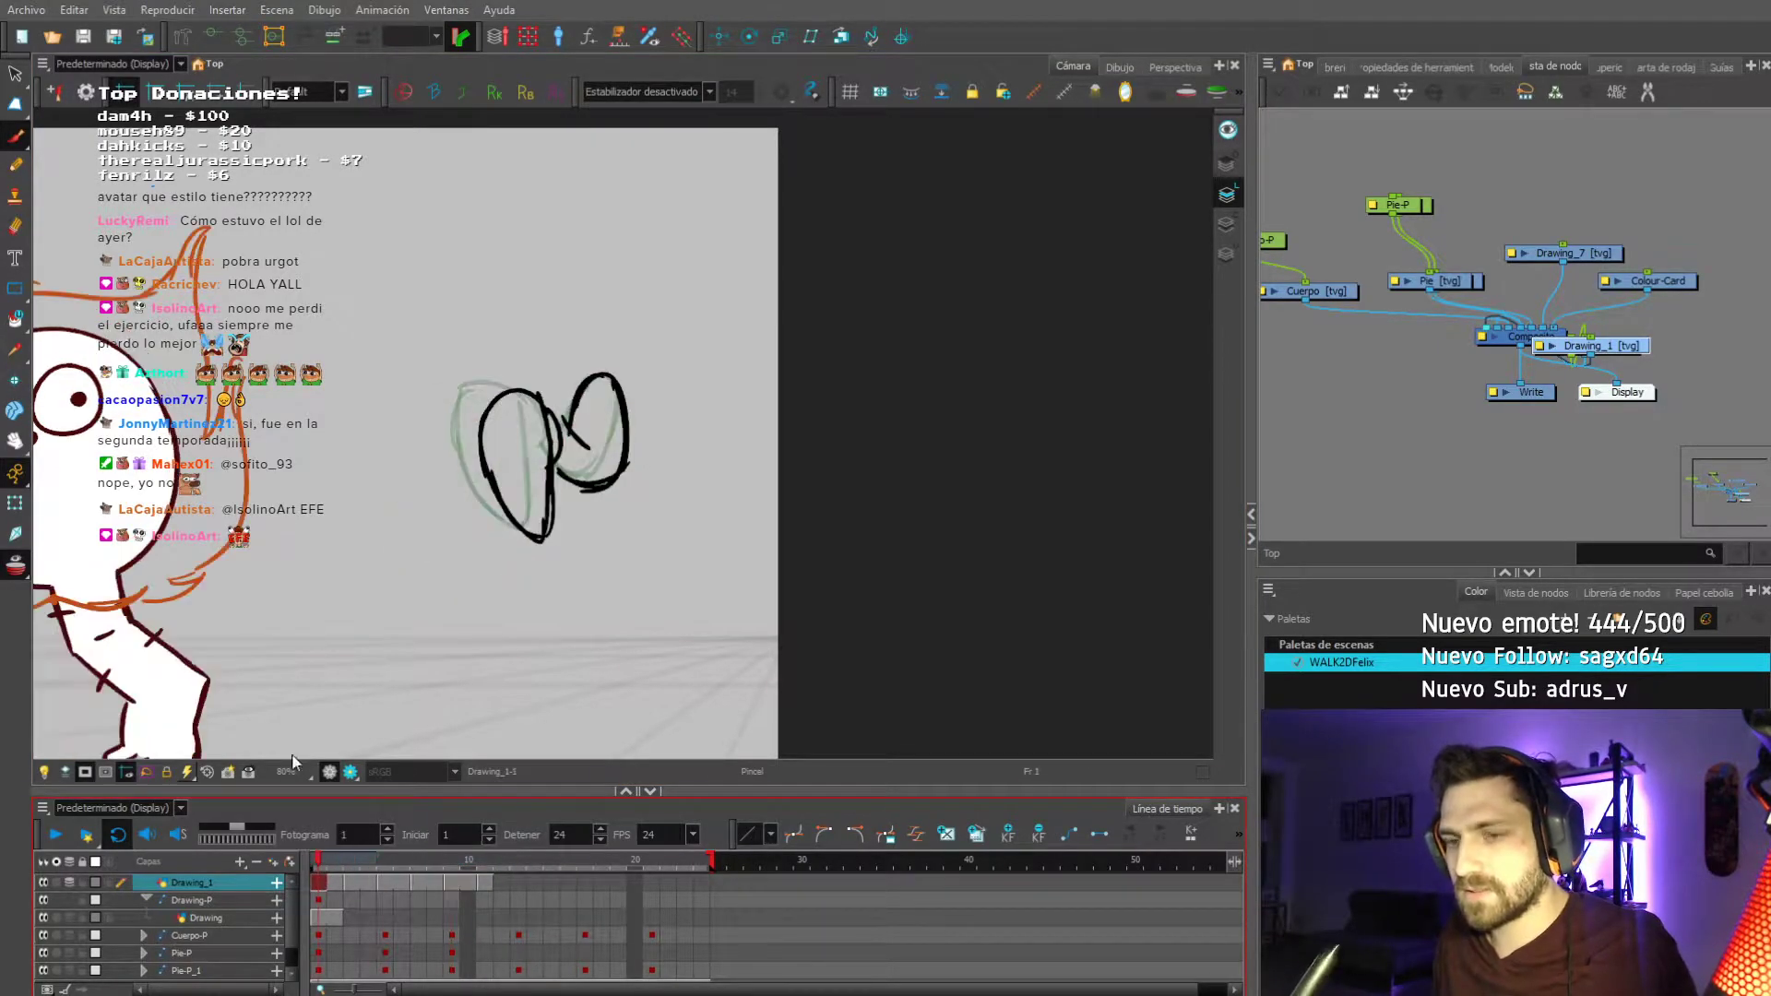
Preview the motion, extend the repeated first drawing's exposure through frame 12 and go back to frame 1.
{"action": "left_click", "coordinate": [55, 835]}
{"action": "left_click", "coordinate": [407, 861]}
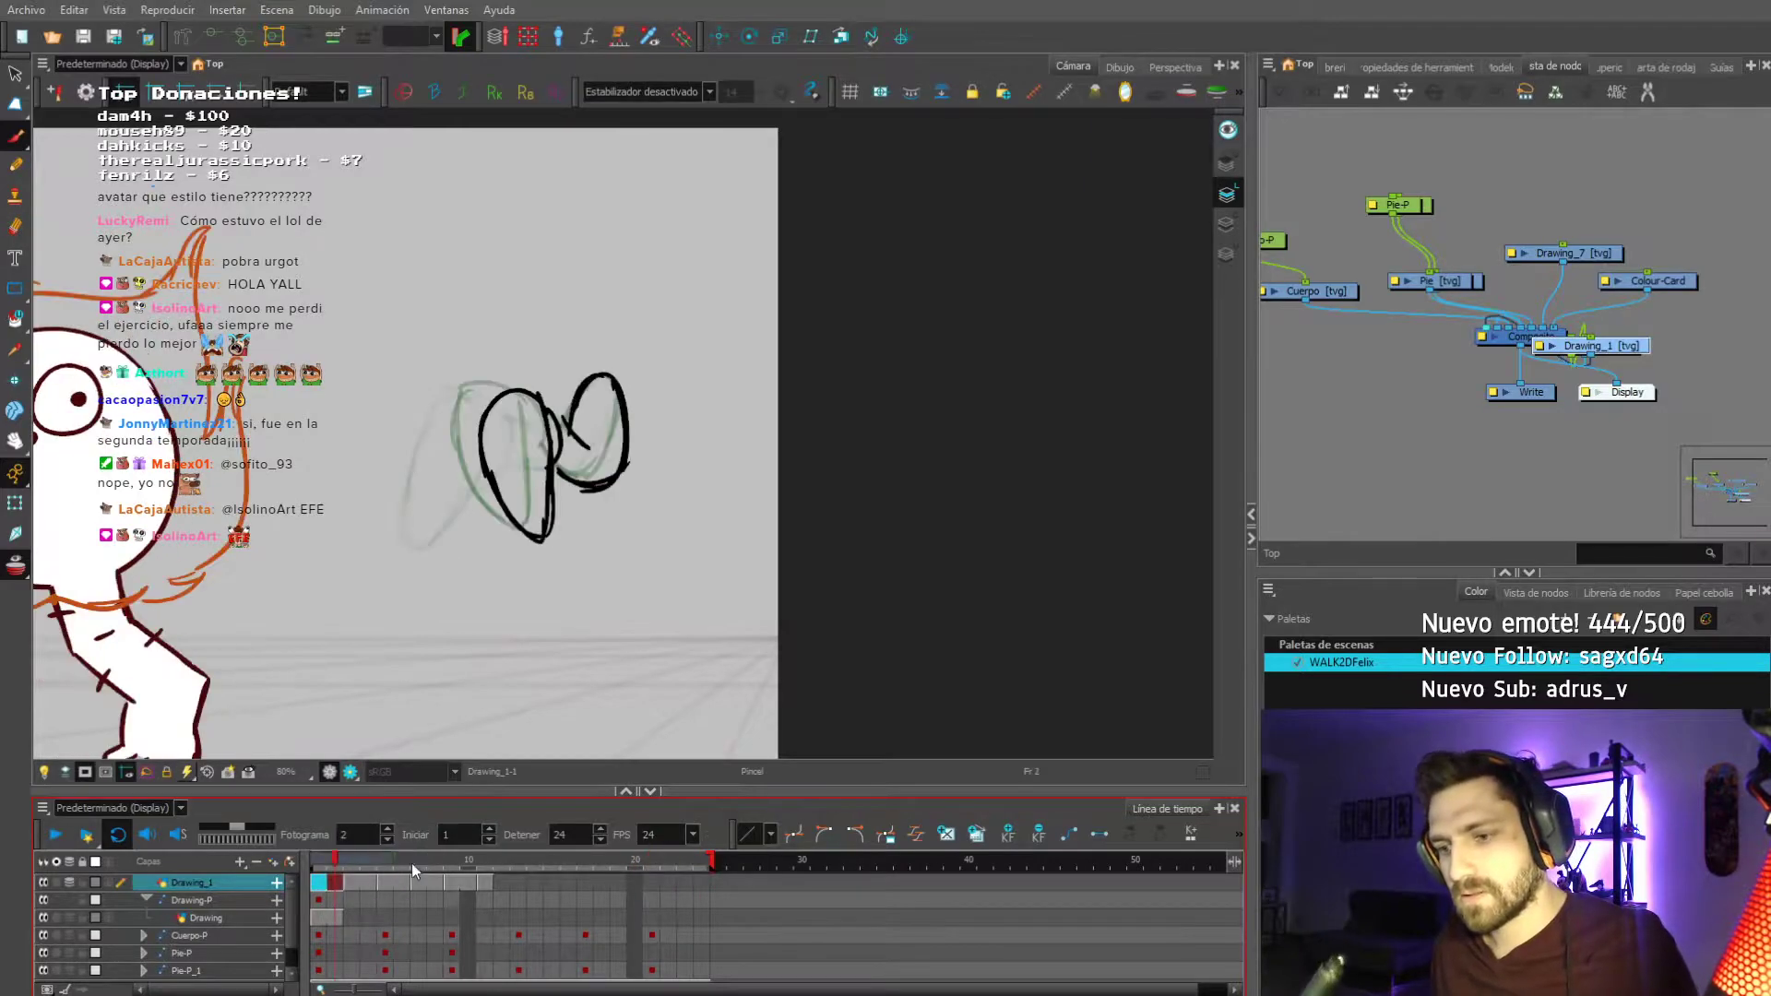
{"action": "left_click", "coordinate": [489, 880]}
{"action": "left_click", "coordinate": [498, 881]}
{"action": "key", "text": "F5"}
{"action": "left_click", "coordinate": [321, 883]}
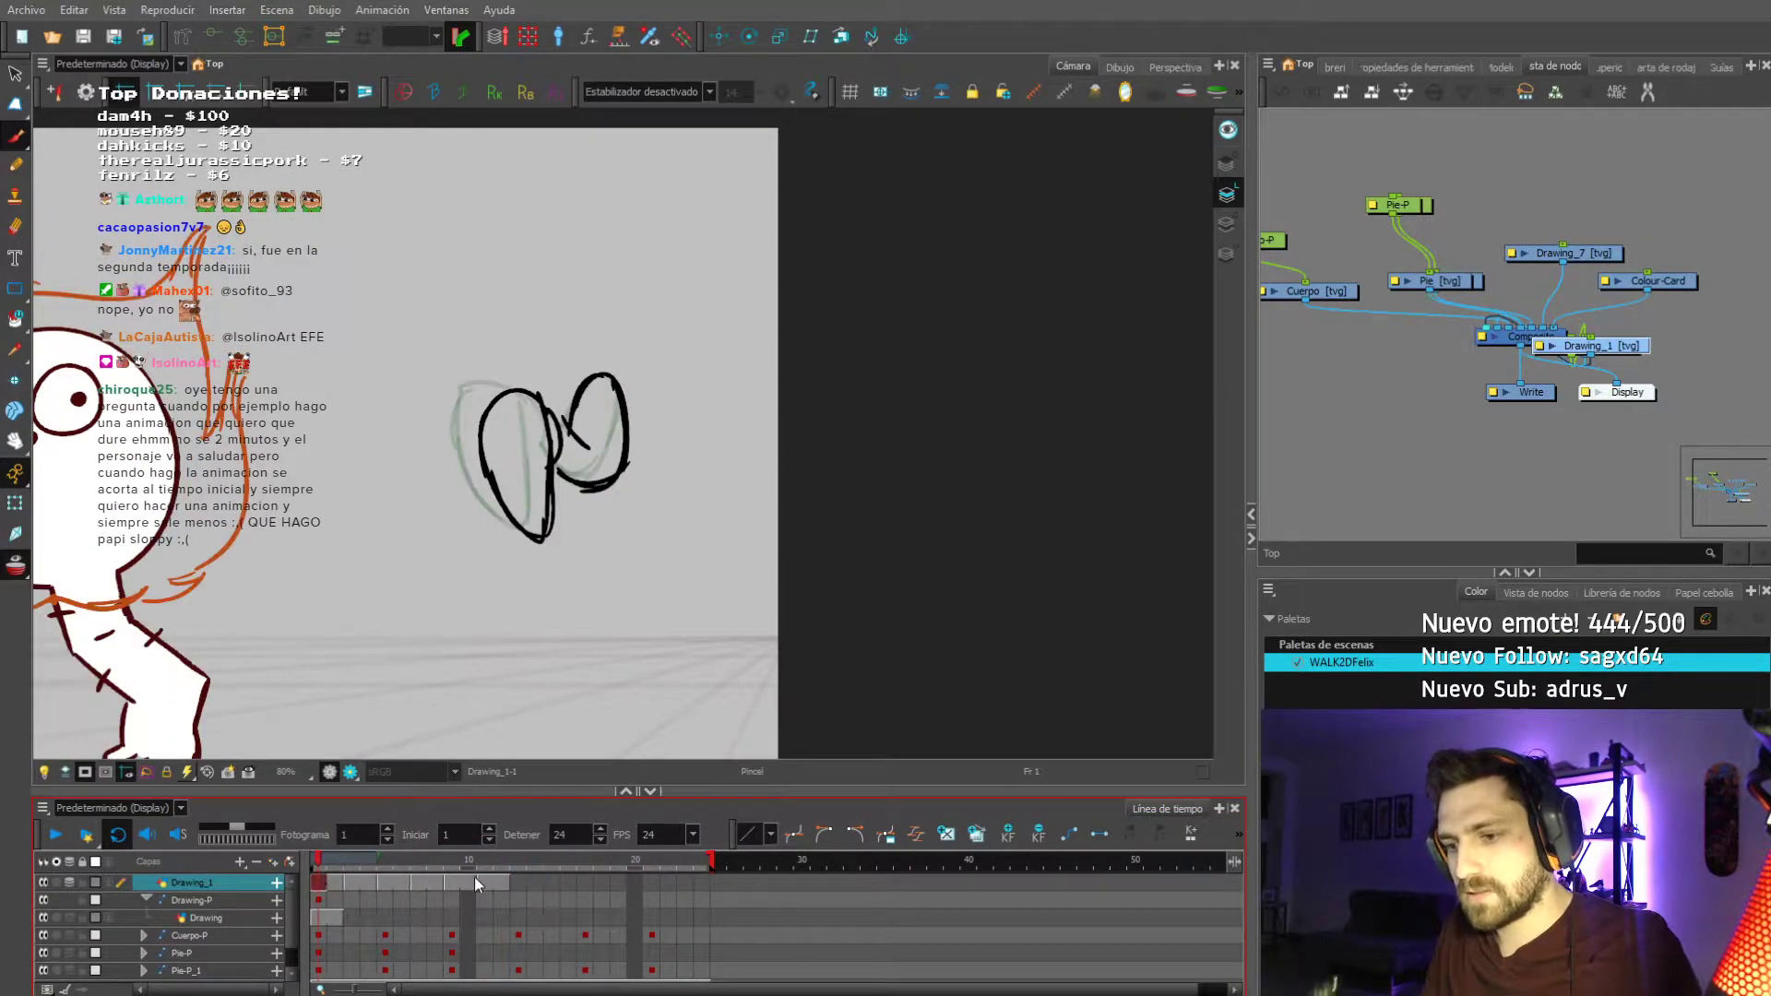
Repeat the drawn cycle from frame 11 through frame 22 on the Drawing_1 layer, preview the loop and return to frame 1.
{"action": "left_click_drag", "start_coordinate": [359, 879], "coordinate": [503, 869]}
{"action": "left_click", "coordinate": [481, 884]}
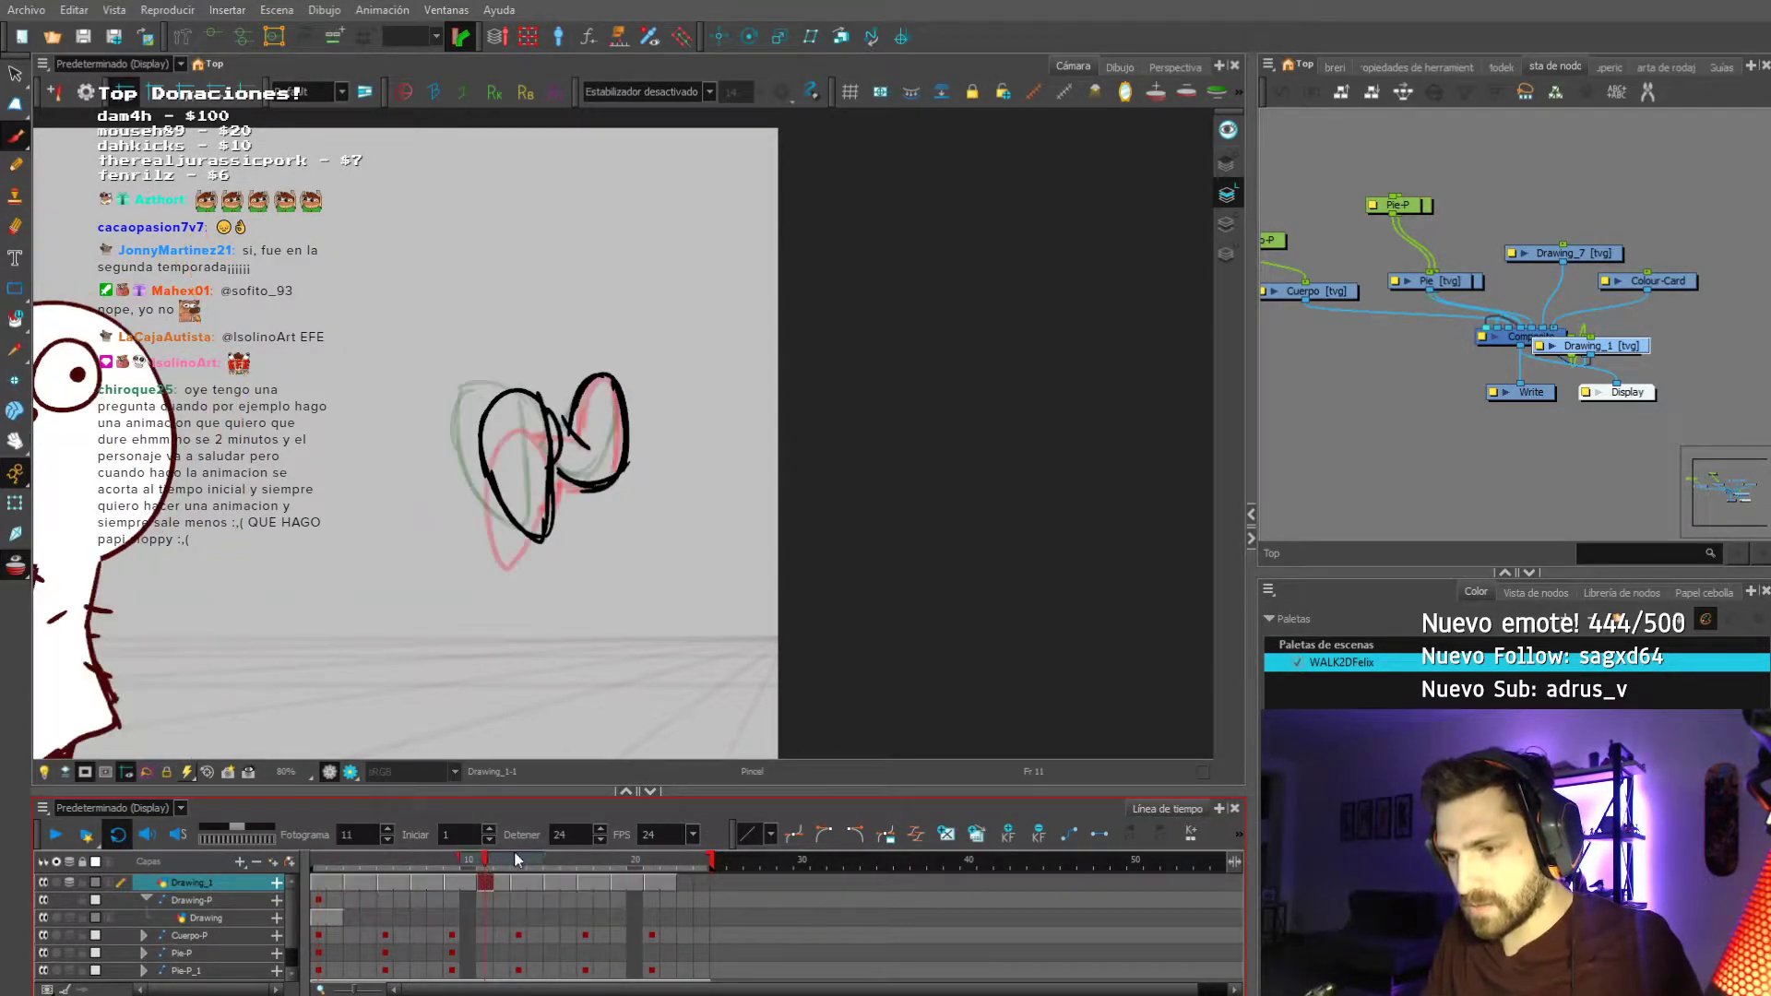
{"action": "left_click", "coordinate": [668, 882]}
{"action": "left_click", "coordinate": [56, 834]}
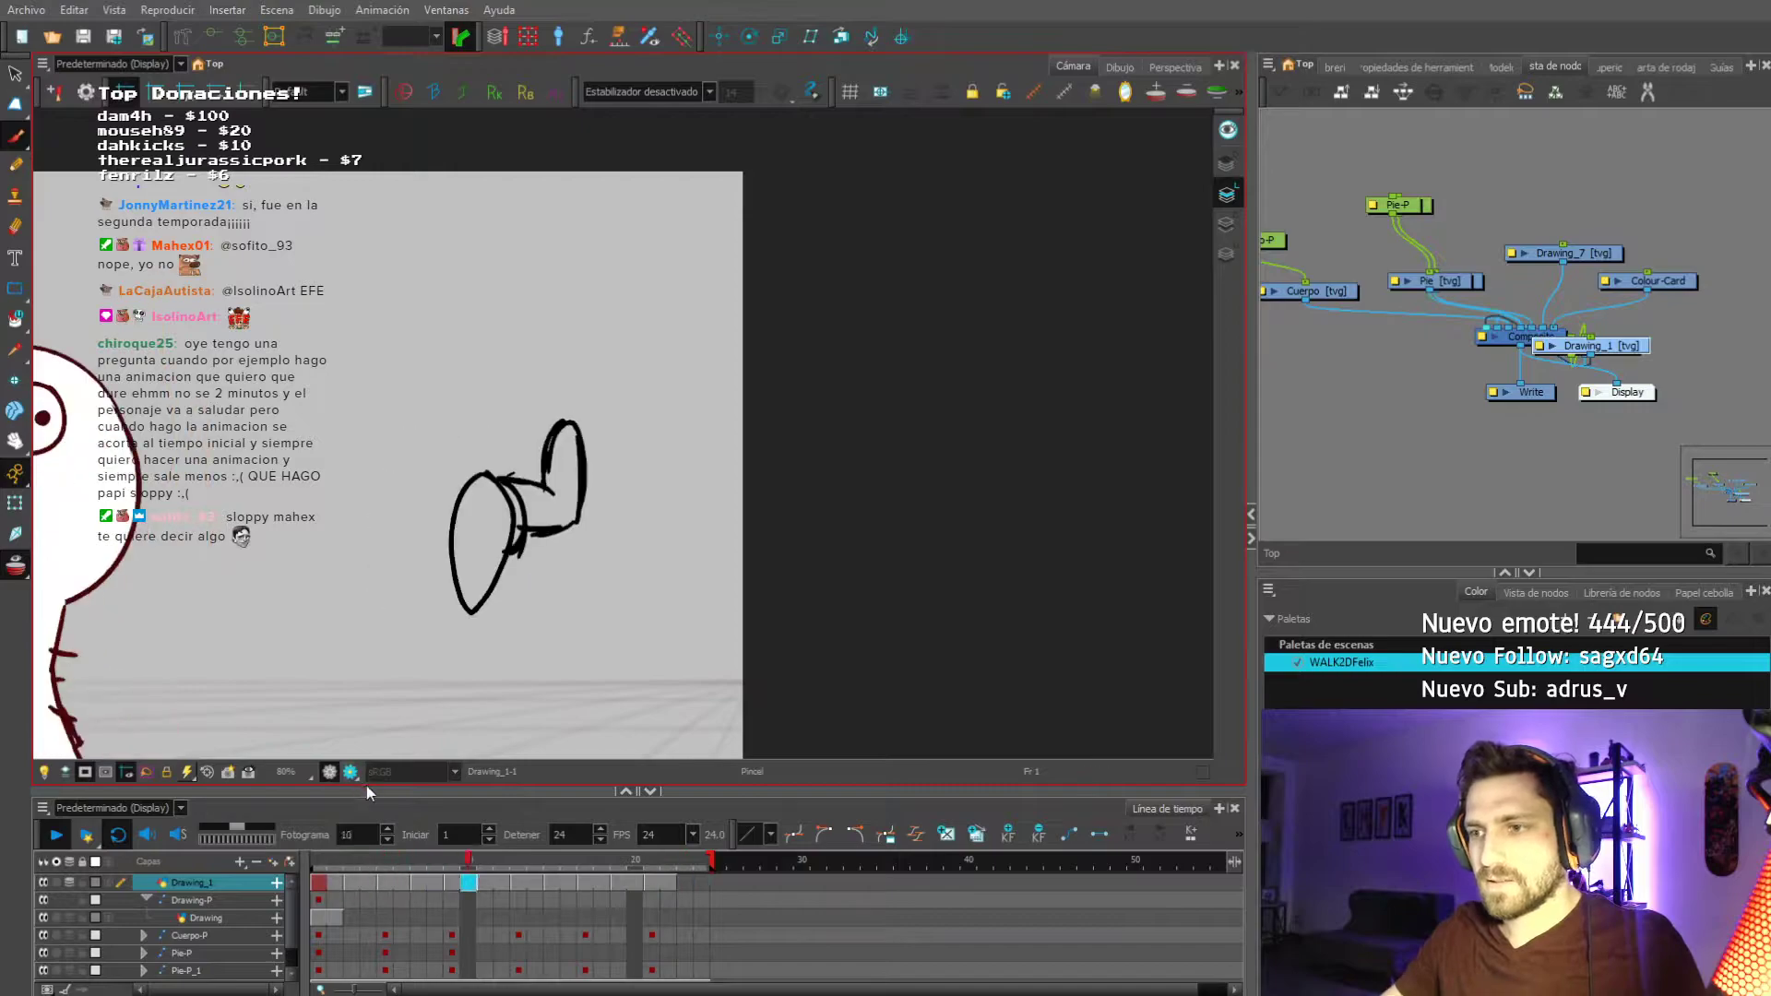
{"action": "left_click_drag", "start_coordinate": [360, 860], "coordinate": [284, 860]}
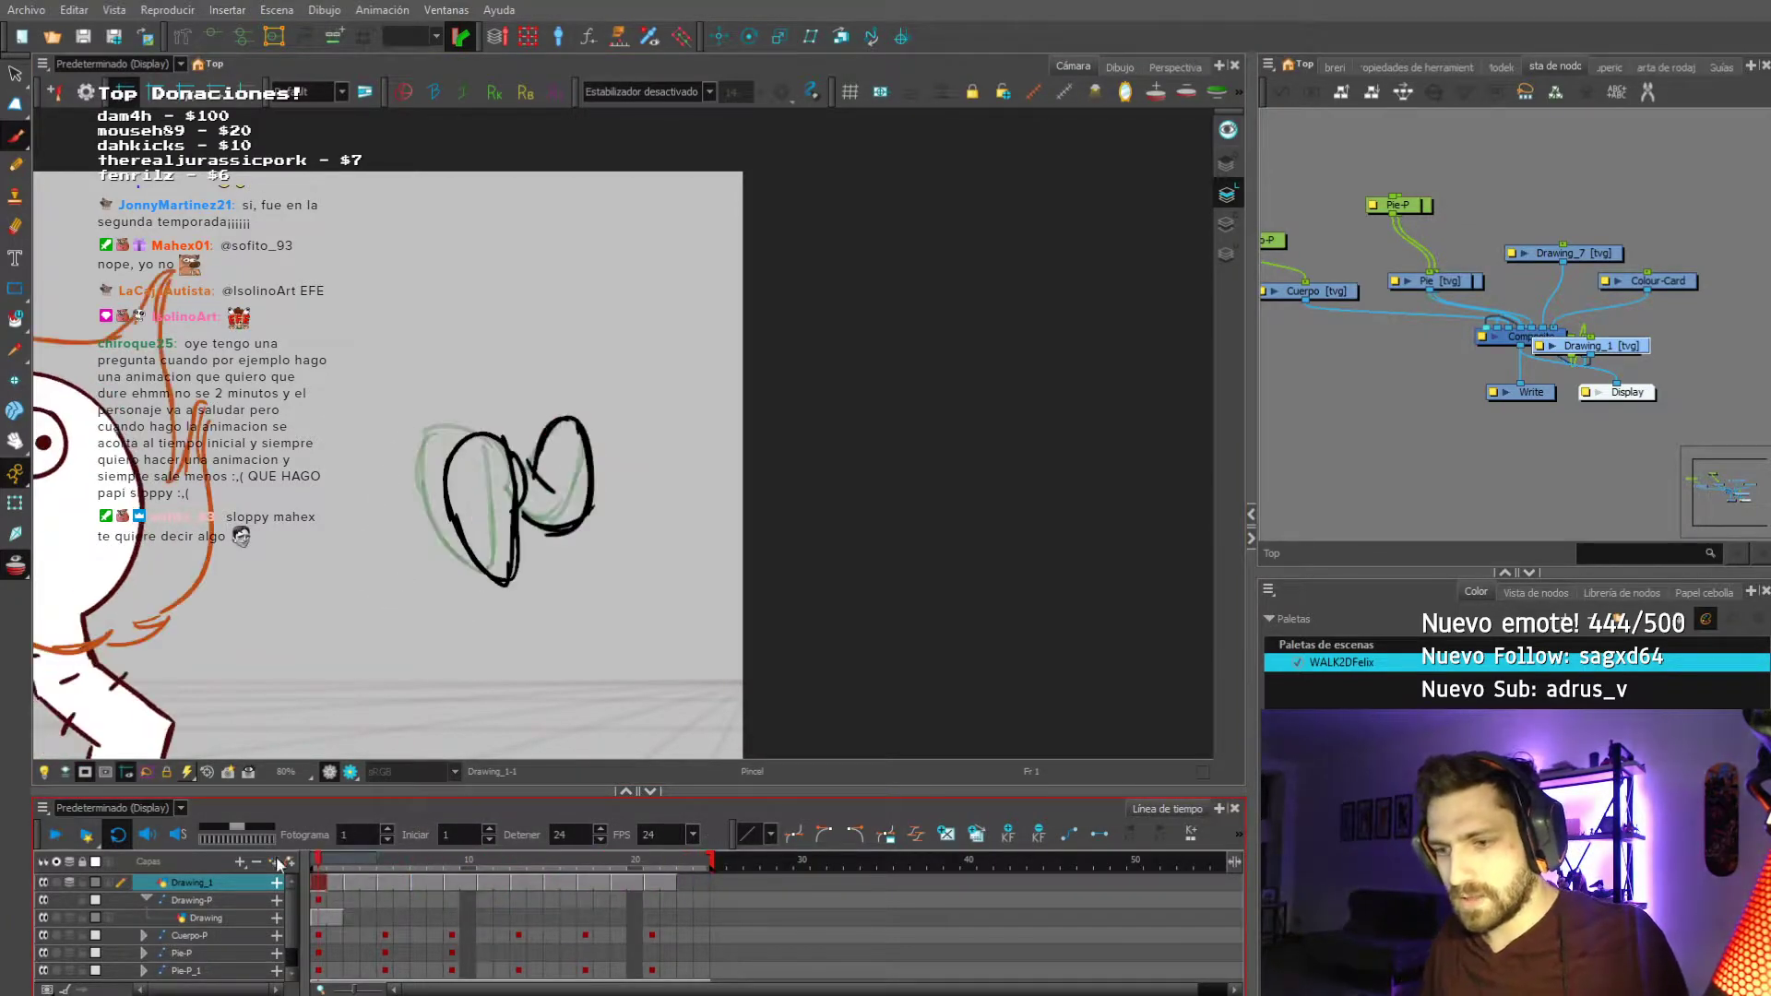
Duplicate the Drawing_1 layer and add a parent peg to both the original and the copy.
{"action": "right_click", "coordinate": [179, 887]}
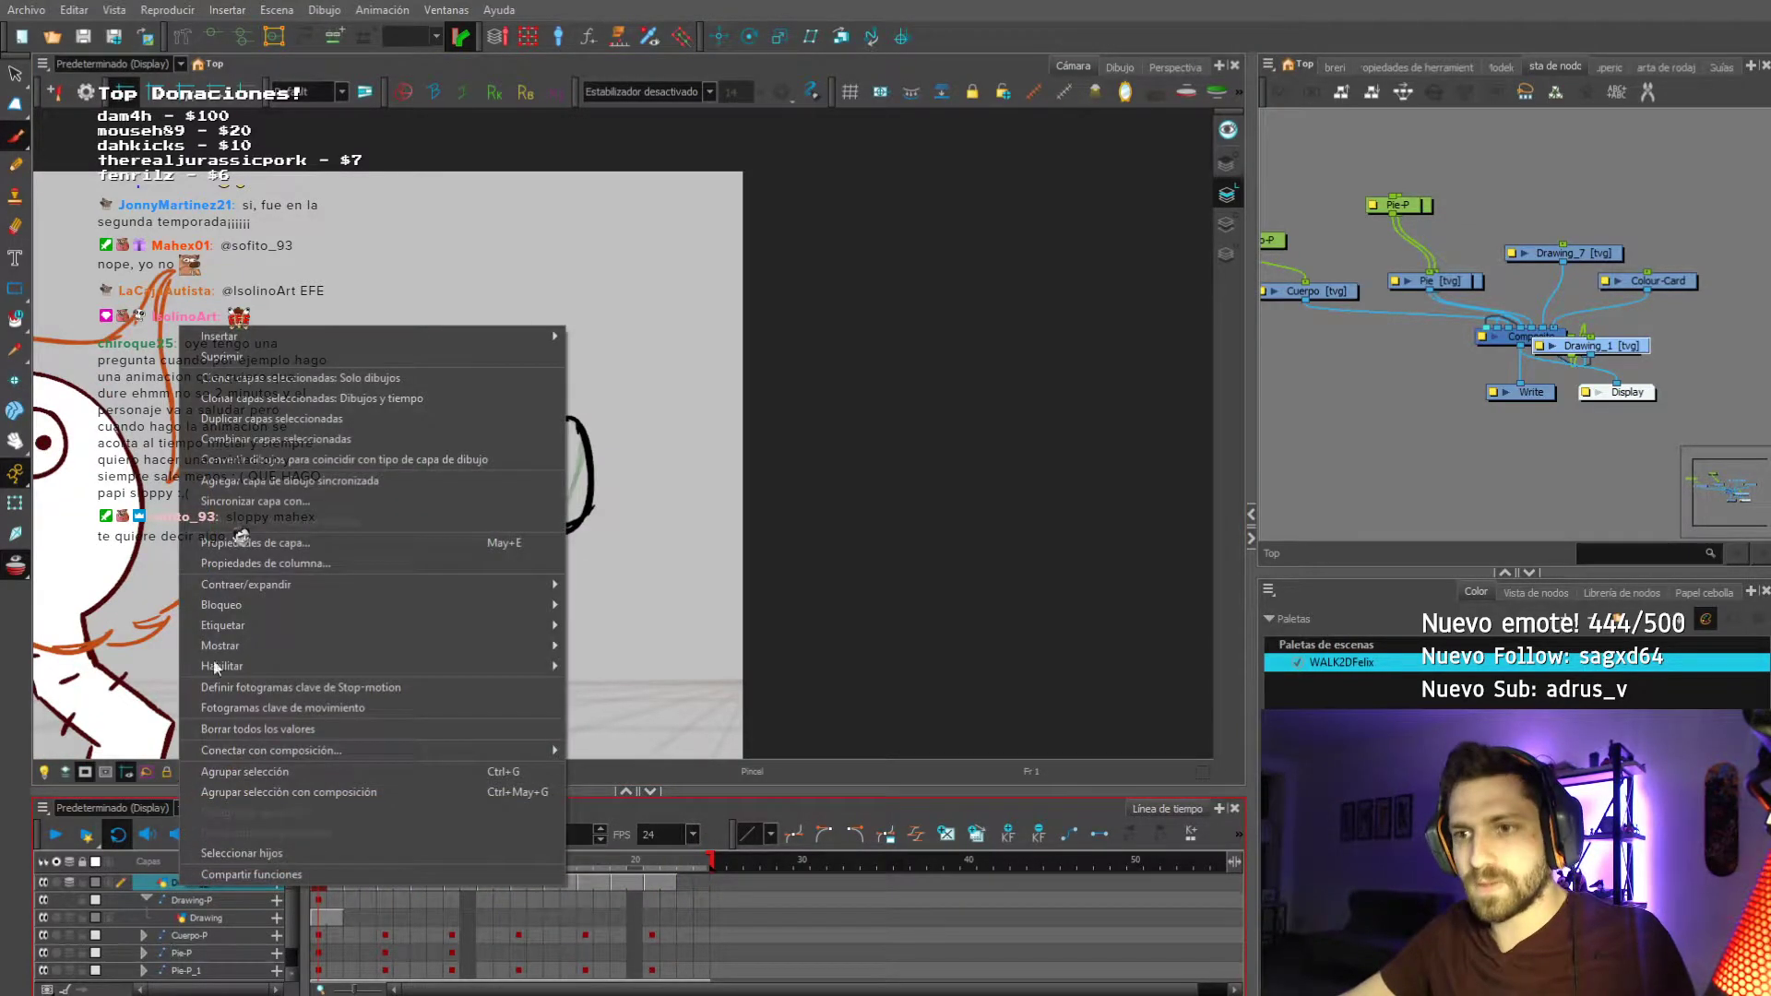
{"action": "left_click", "coordinate": [213, 411]}
{"action": "left_click", "coordinate": [222, 884], "text": "shift"}
{"action": "left_click", "coordinate": [275, 861]}
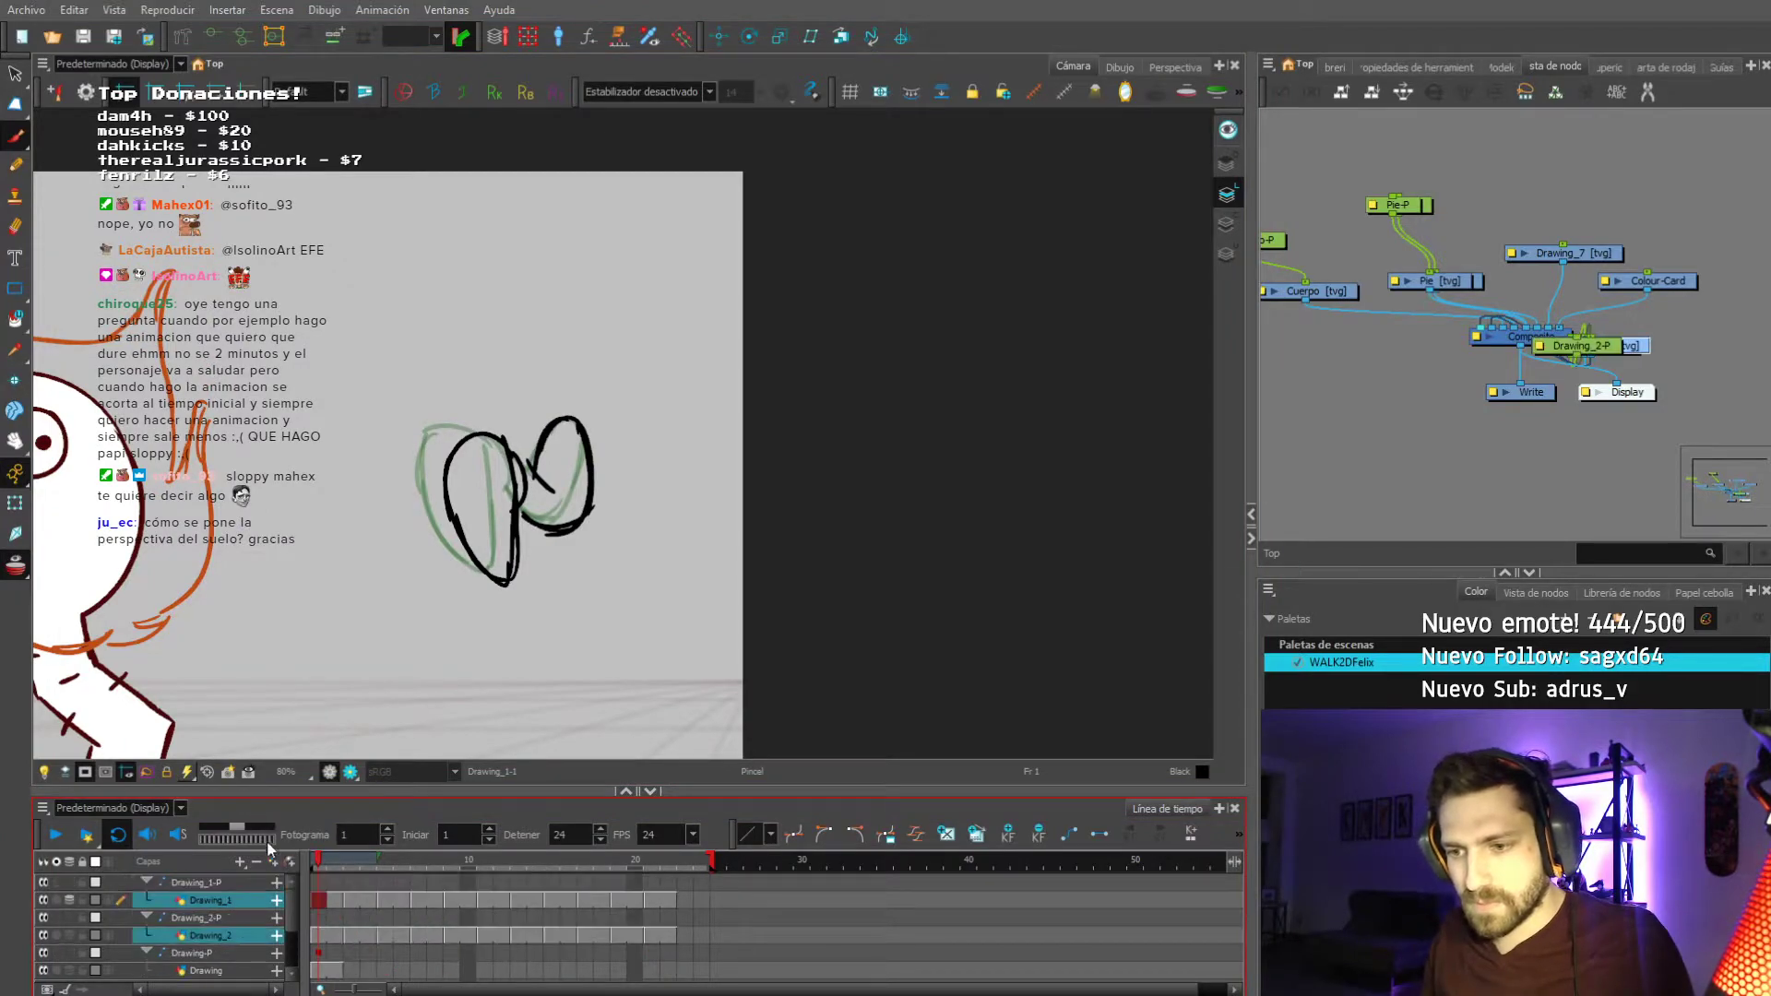
Move the peg of the duplicated Drawing_2 layer to the right at frame 1 so the copy sits beside the original shape.
{"action": "left_click", "coordinate": [316, 919]}
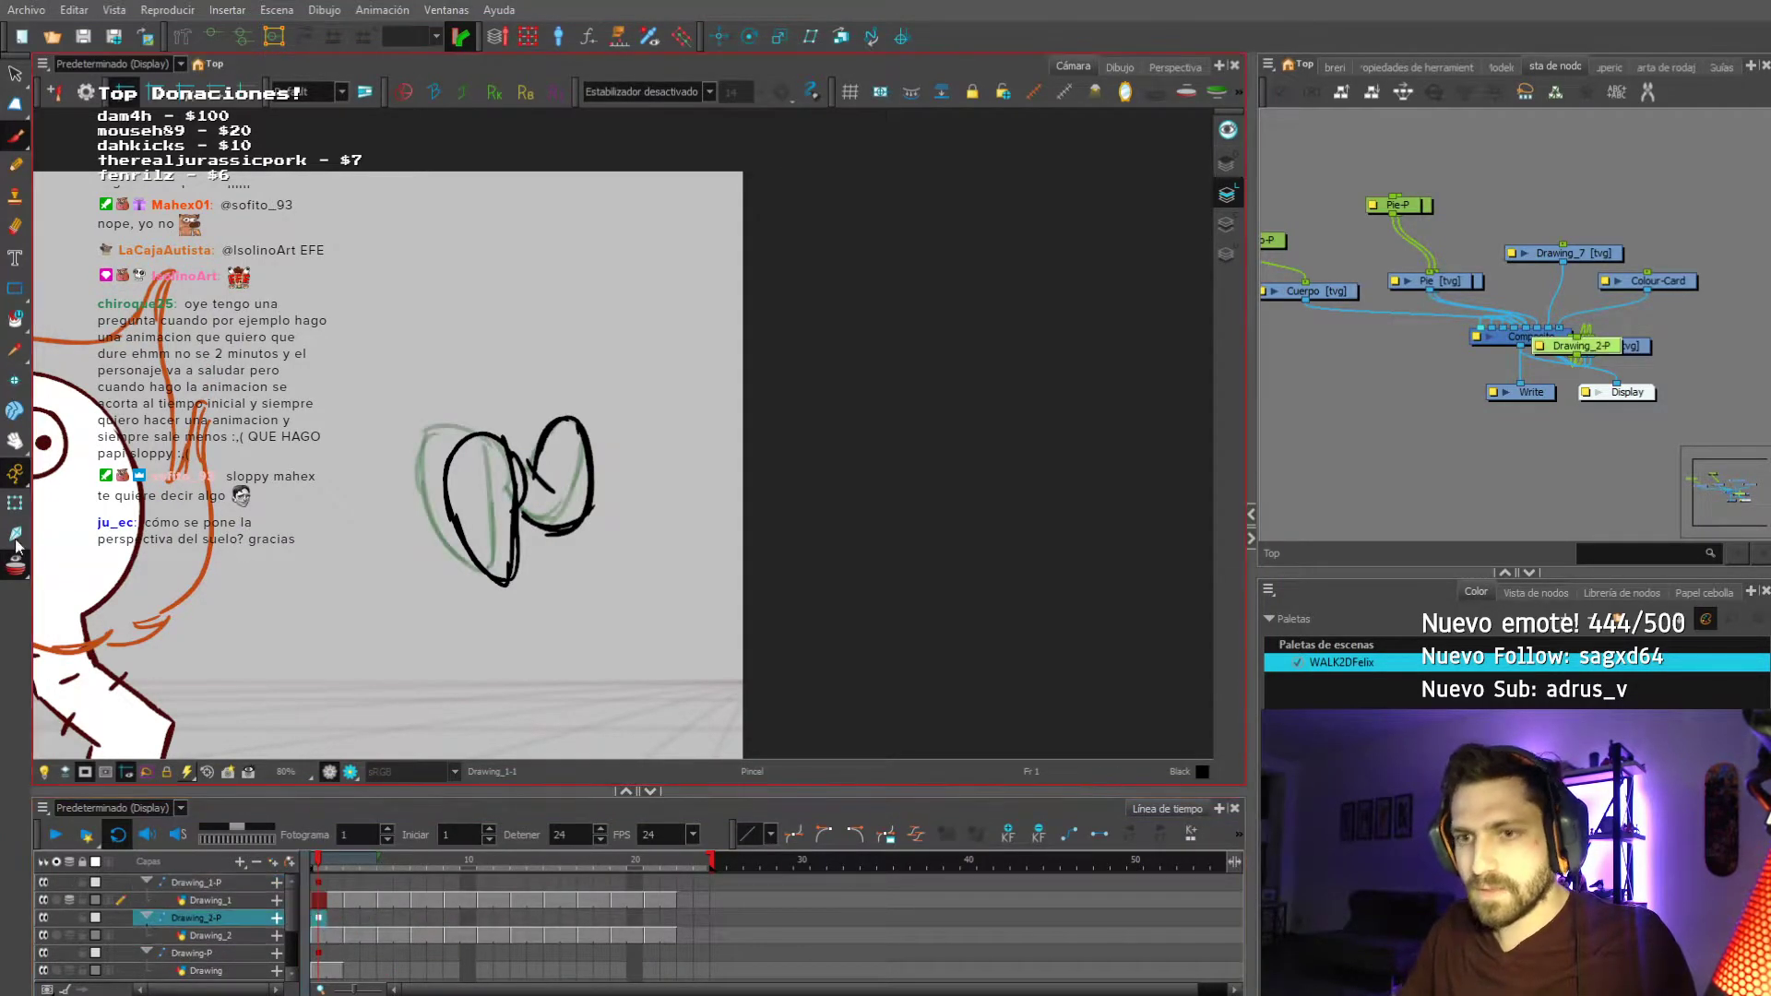
{"action": "left_click", "coordinate": [18, 505]}
{"action": "key", "text": "Right"}
{"action": "key", "text": "Right"}
{"action": "key", "text": "Right"}
{"action": "key", "text": "Right"}
{"action": "key", "text": "Right"}
{"action": "key", "text": "Right"}
{"action": "key", "text": "Right"}
{"action": "key", "text": "Right"}
{"action": "key", "text": "Right"}
{"action": "key", "text": "Right"}
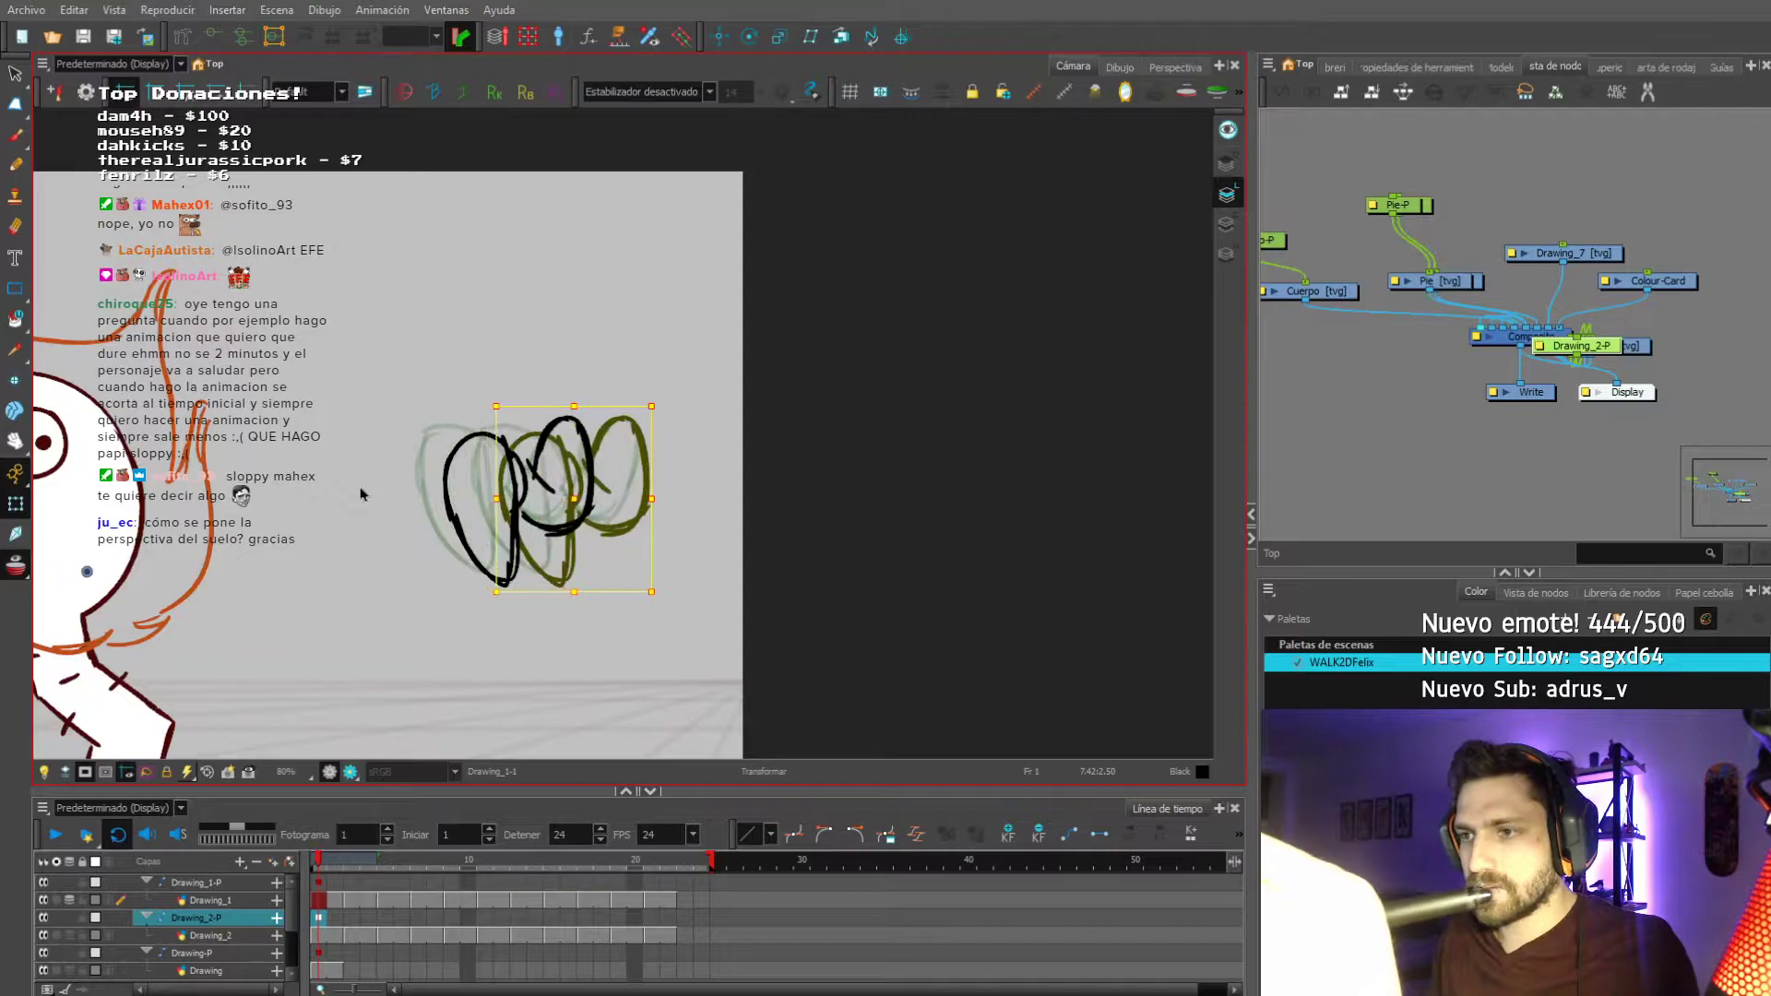
{"action": "key", "text": "Left"}
{"action": "left_click", "coordinate": [273, 913]}
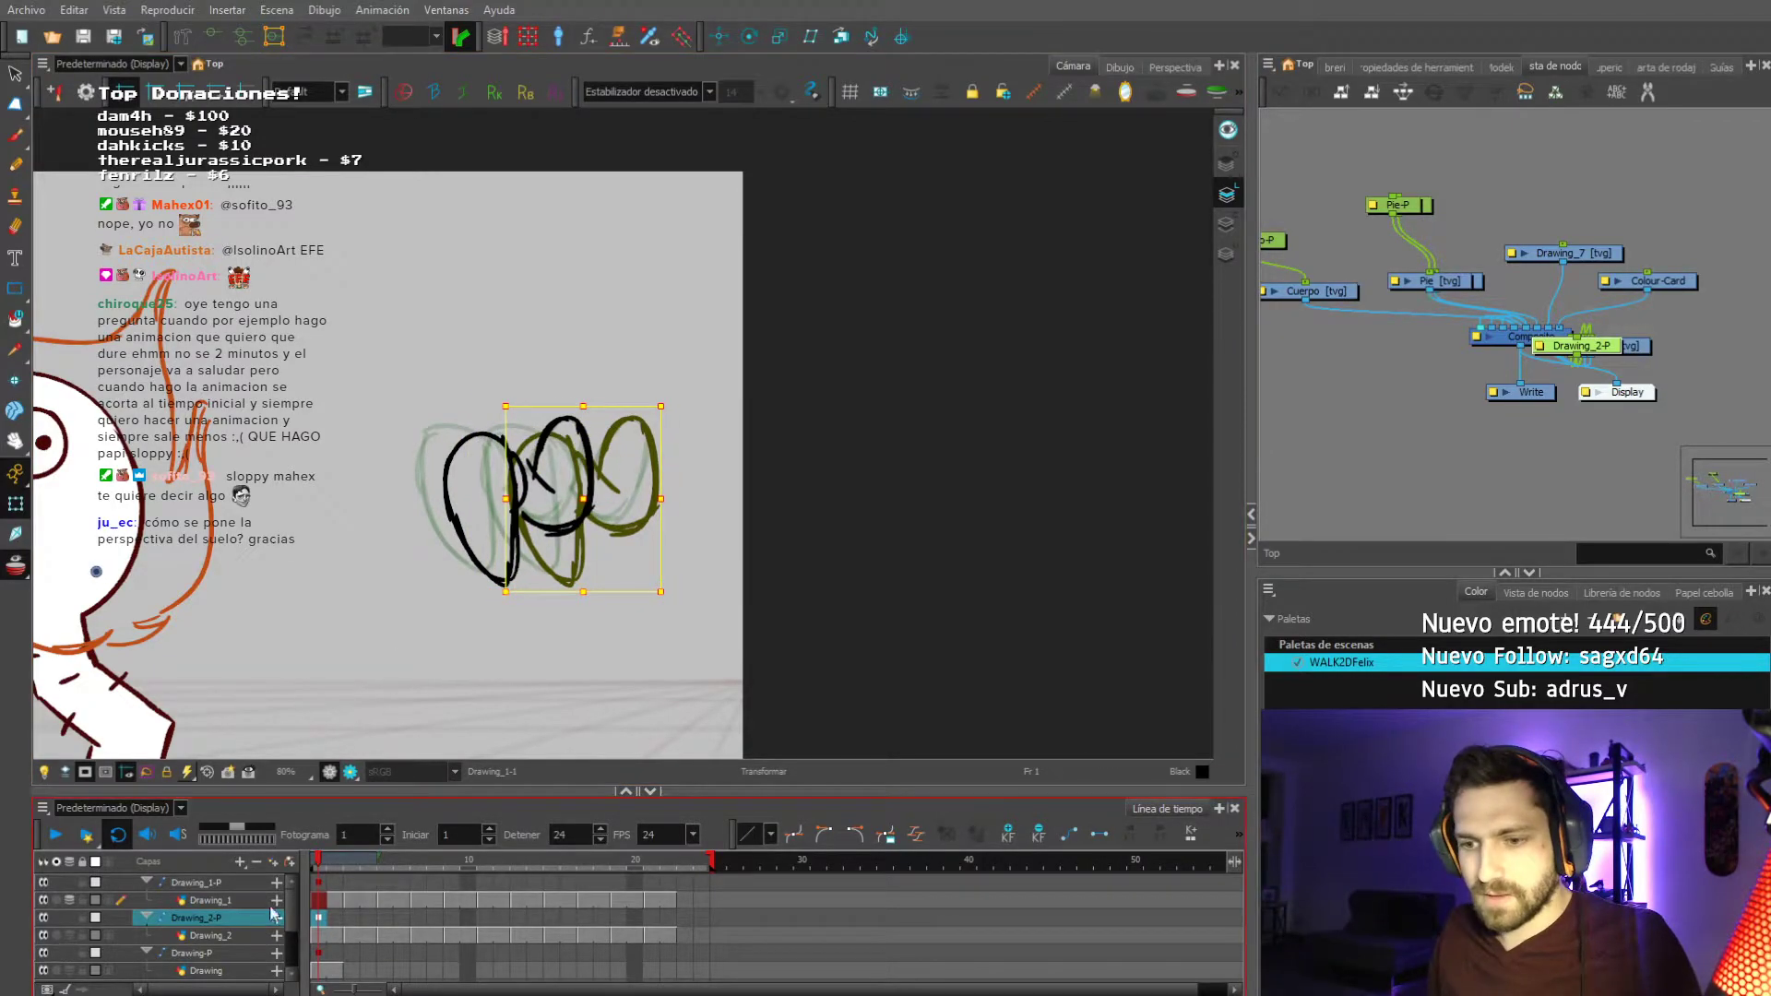
Trim the first exposure of the Drawing_2 layer so its cycle runs one frame ahead of the original.
{"action": "left_click", "coordinate": [146, 917]}
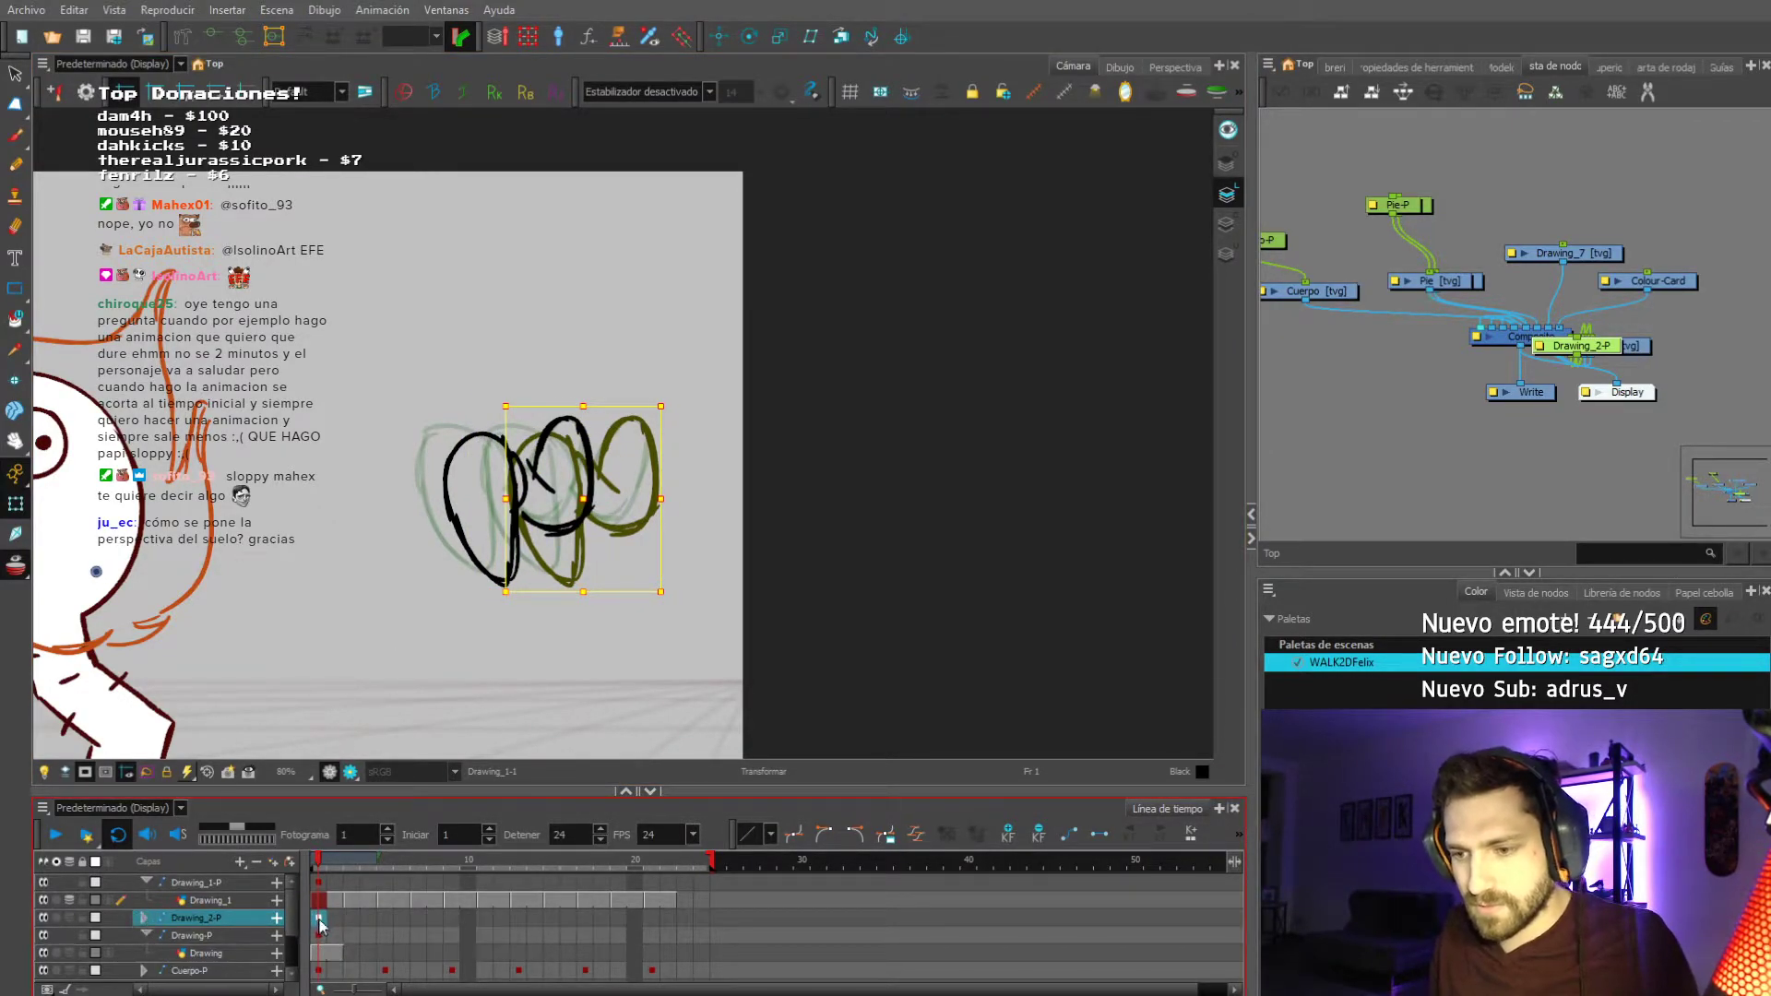
{"action": "left_click", "coordinate": [145, 917]}
{"action": "left_click", "coordinate": [319, 935]}
{"action": "left_click", "coordinate": [685, 935]}
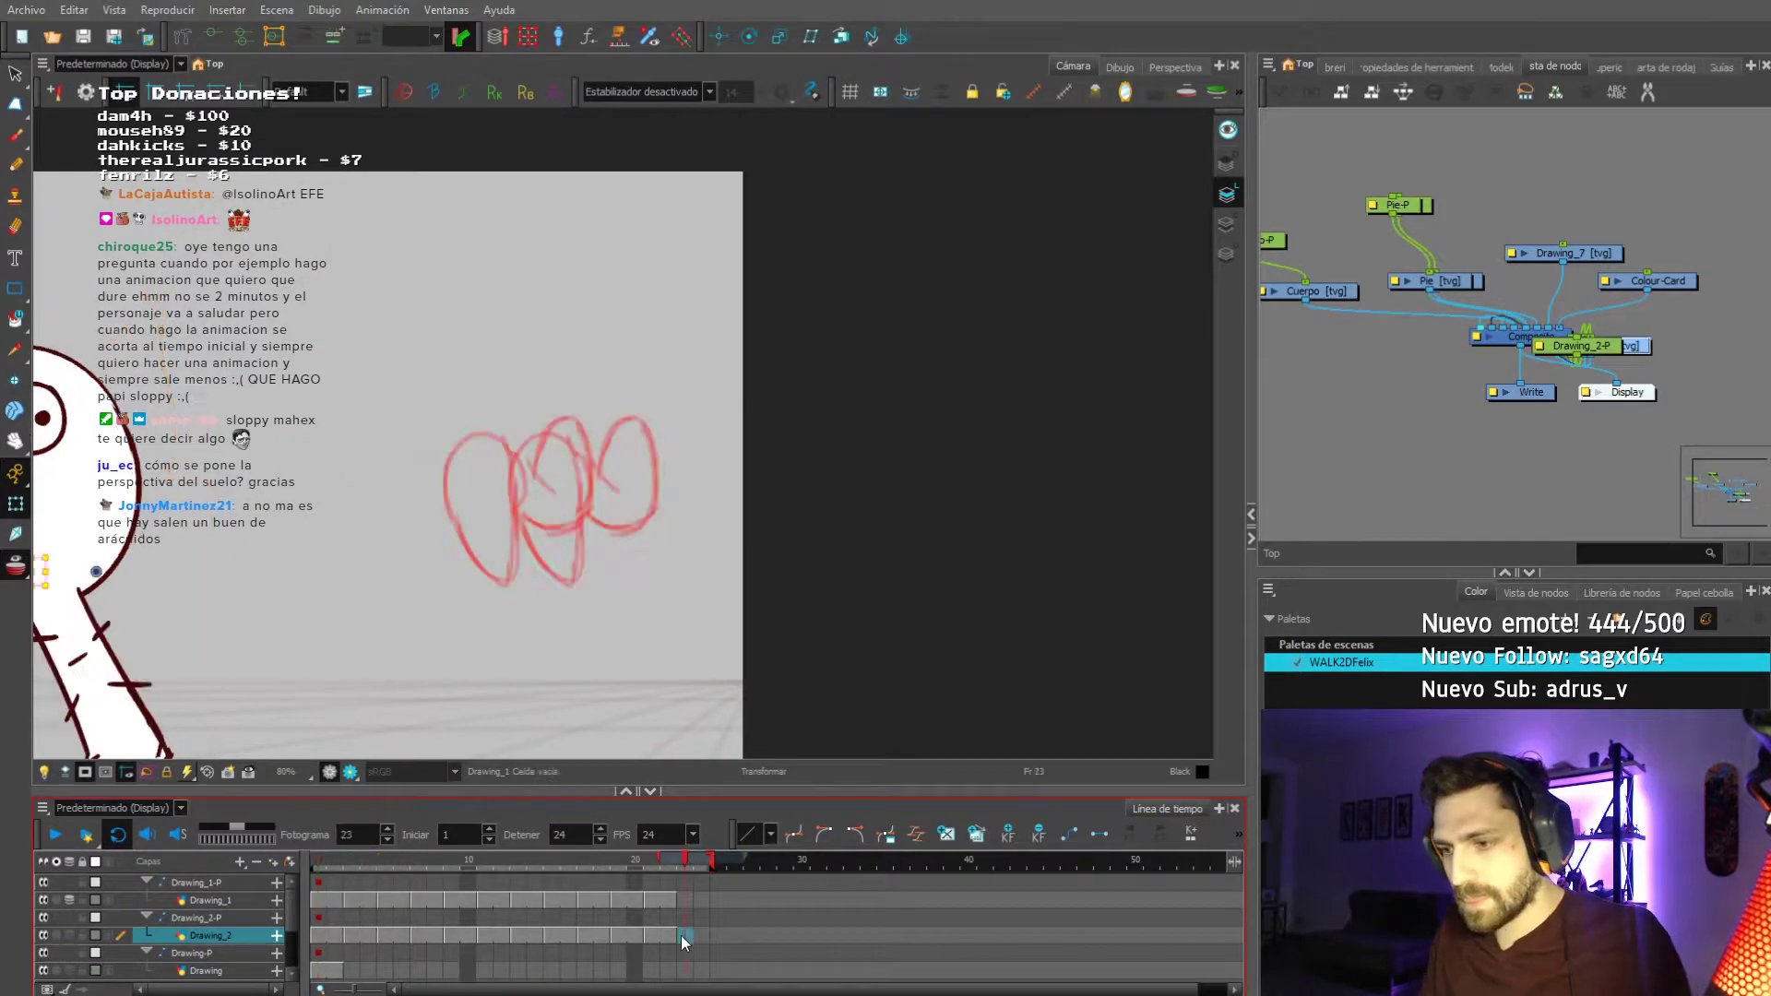
{"action": "left_click", "coordinate": [319, 918]}
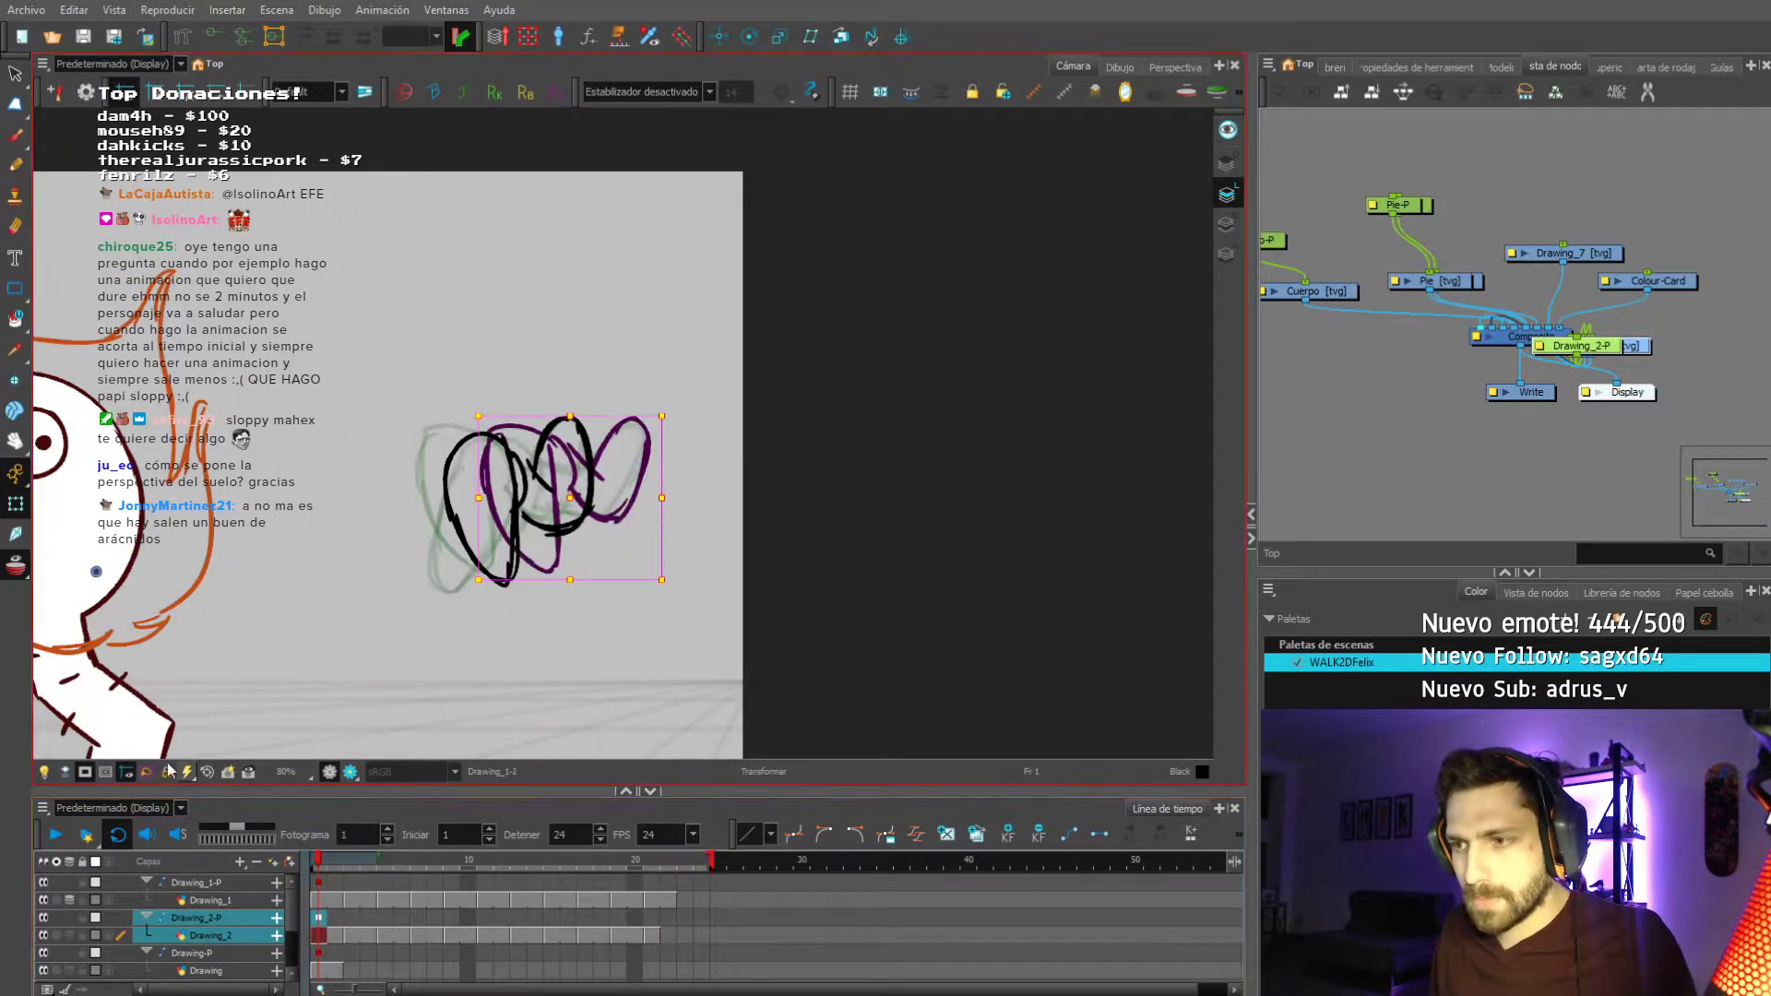
Turn off the onion skin, preview the two offset copies and select the Drawing_2 peg again.
{"action": "left_click", "coordinate": [19, 569]}
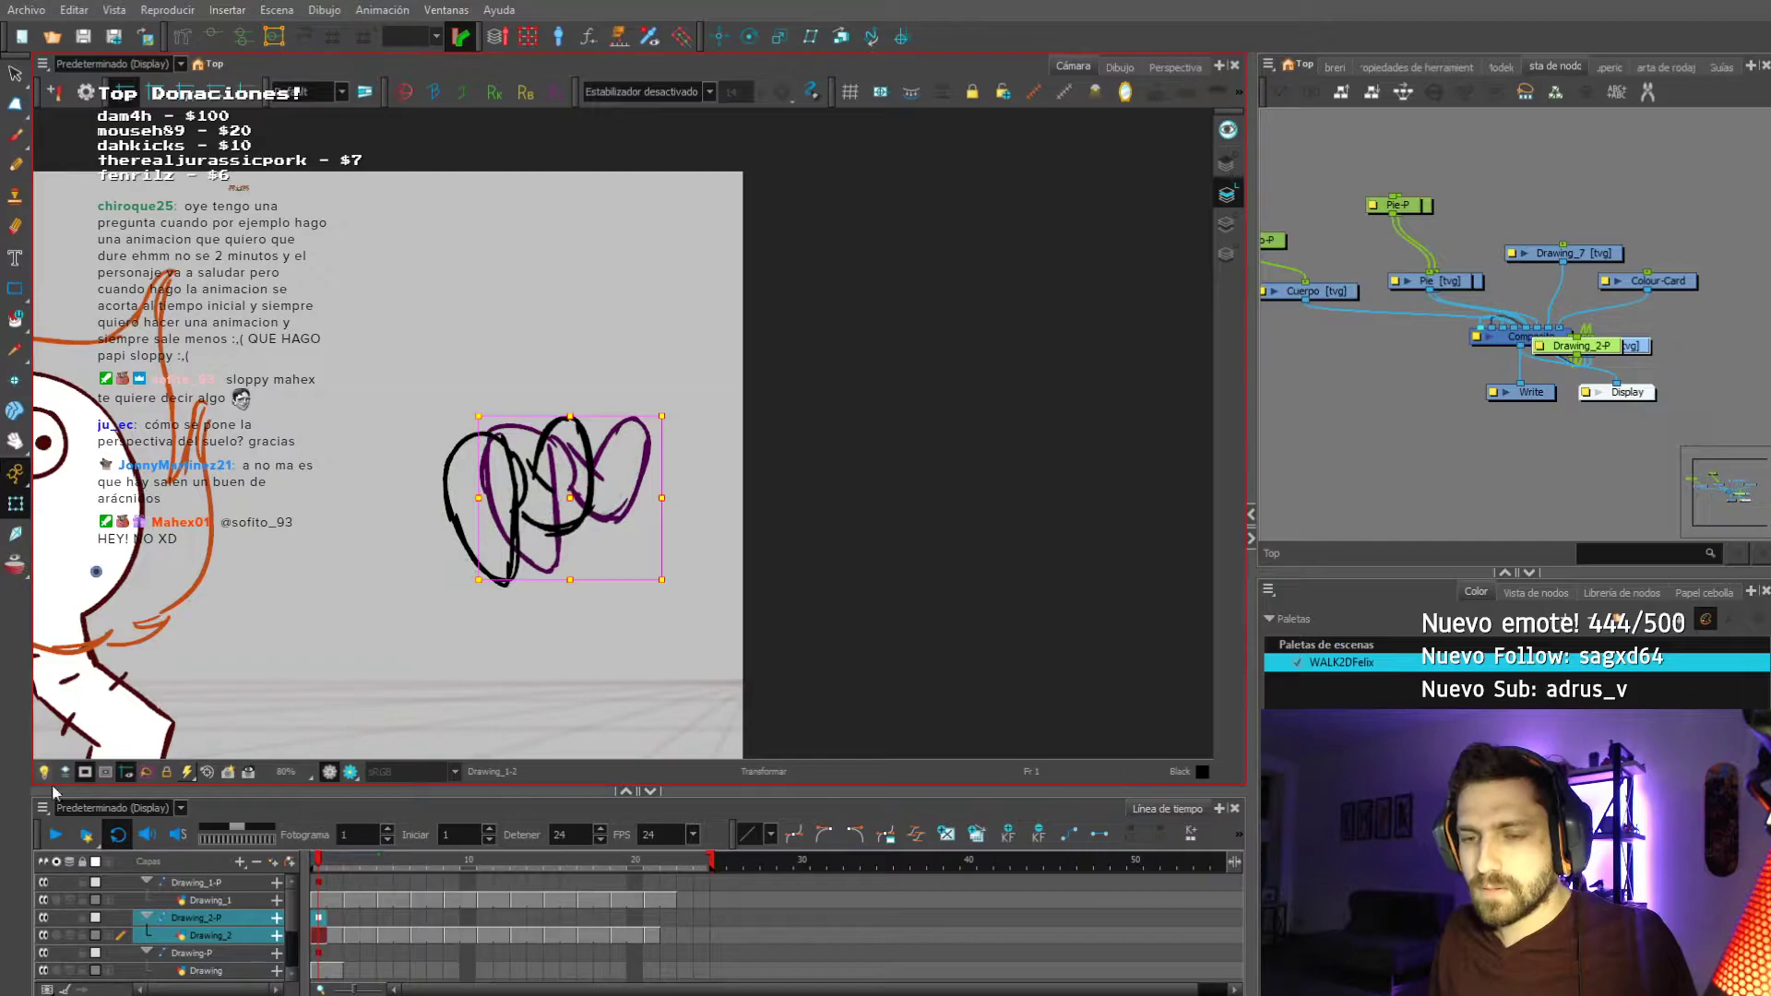
{"action": "left_click", "coordinate": [87, 835]}
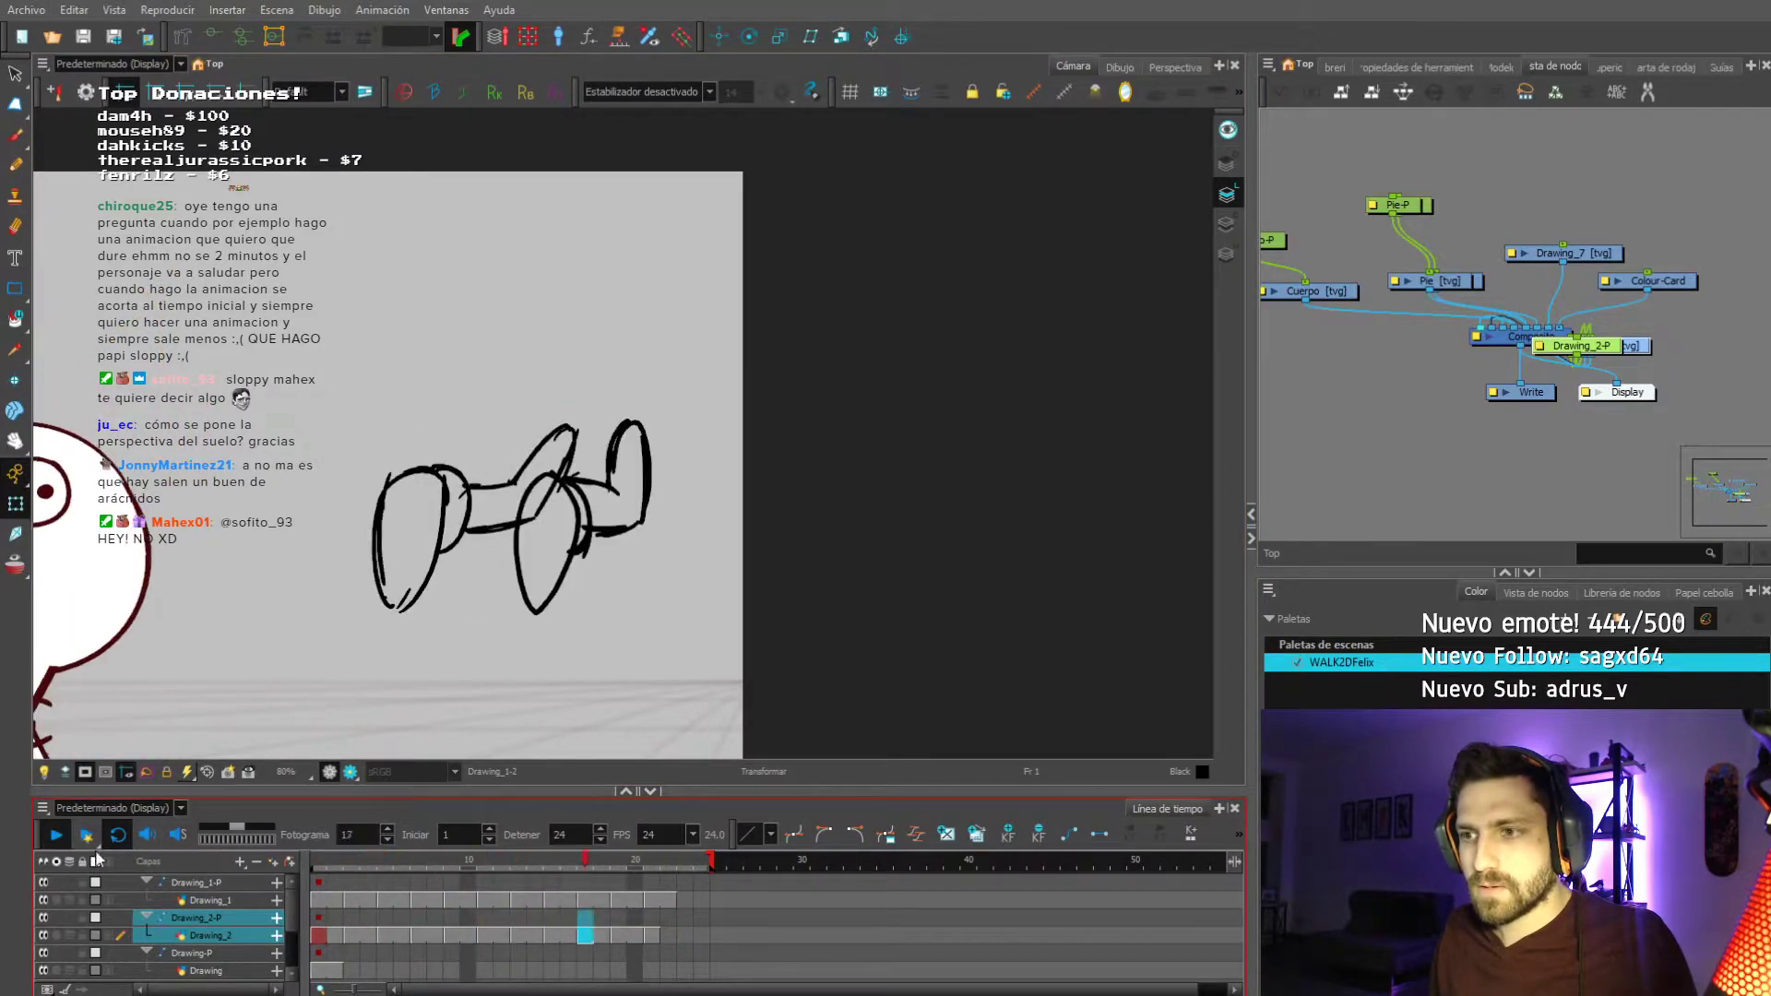
{"action": "left_click", "coordinate": [89, 837]}
{"action": "left_click", "coordinate": [195, 918]}
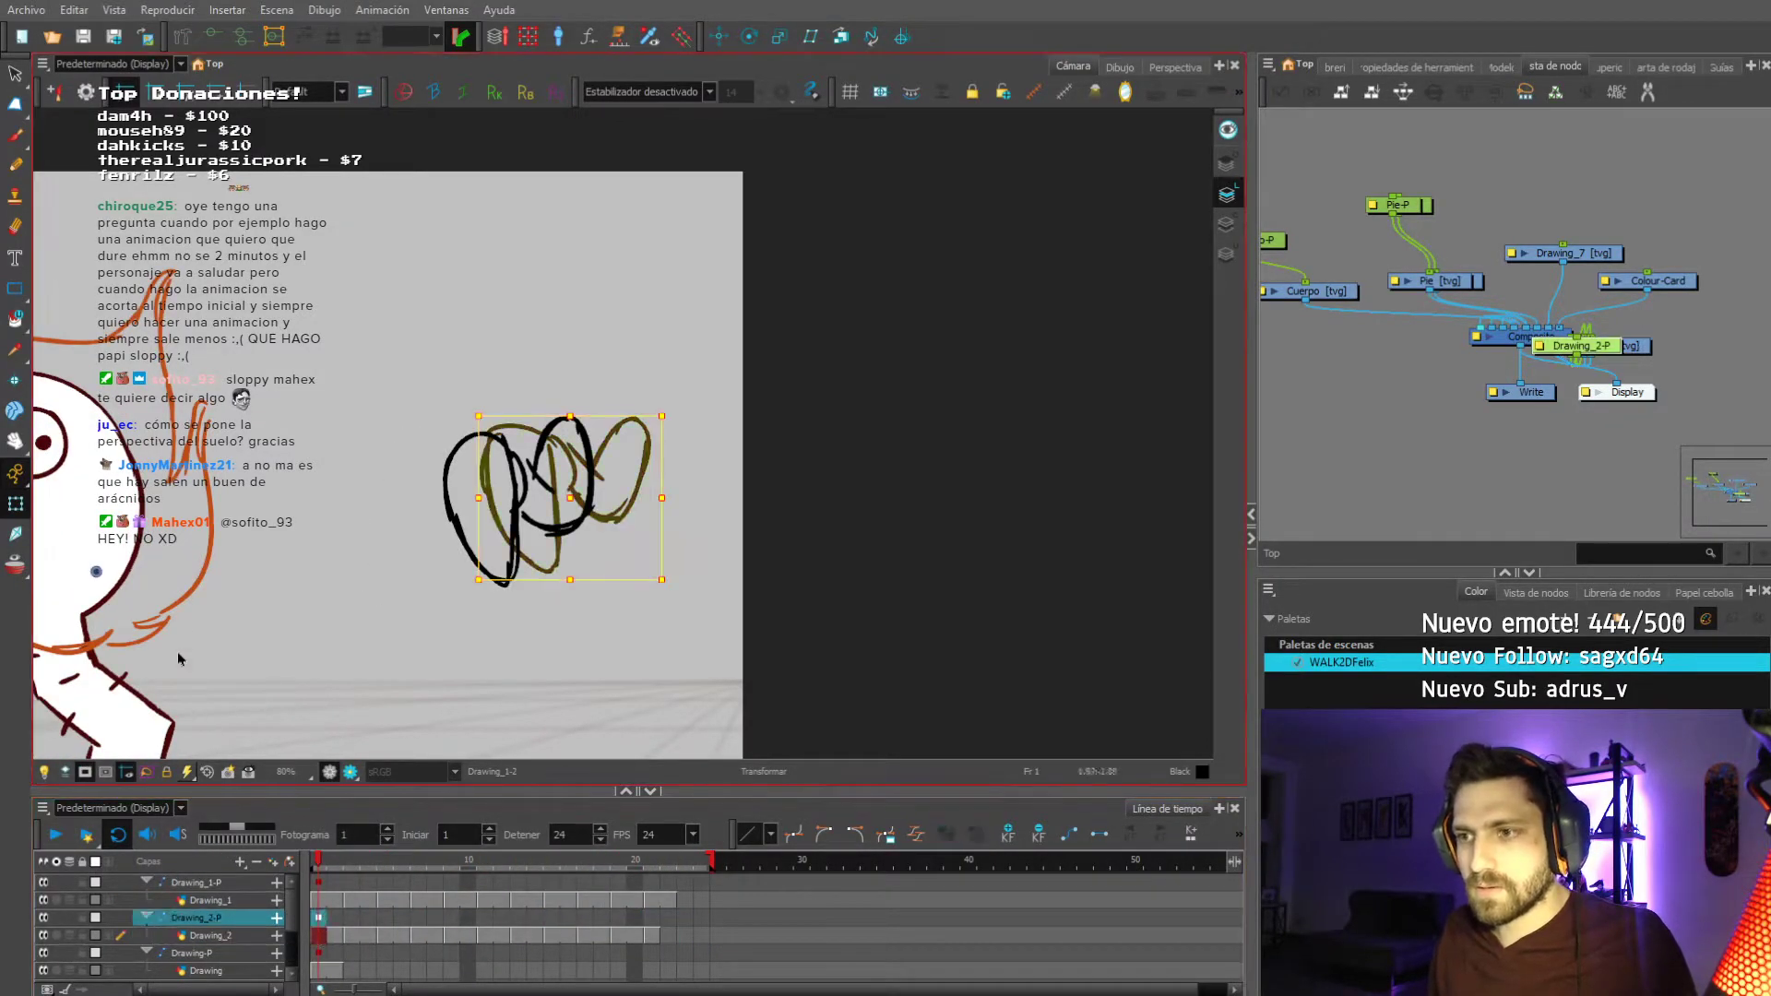
Move the Drawing_2 peg further right to widen the gap between the two shapes, and preview the motion.
{"action": "left_click", "coordinate": [16, 475]}
{"action": "left_click", "coordinate": [55, 493]}
{"action": "key", "text": "Right"}
{"action": "left_click", "coordinate": [55, 835]}
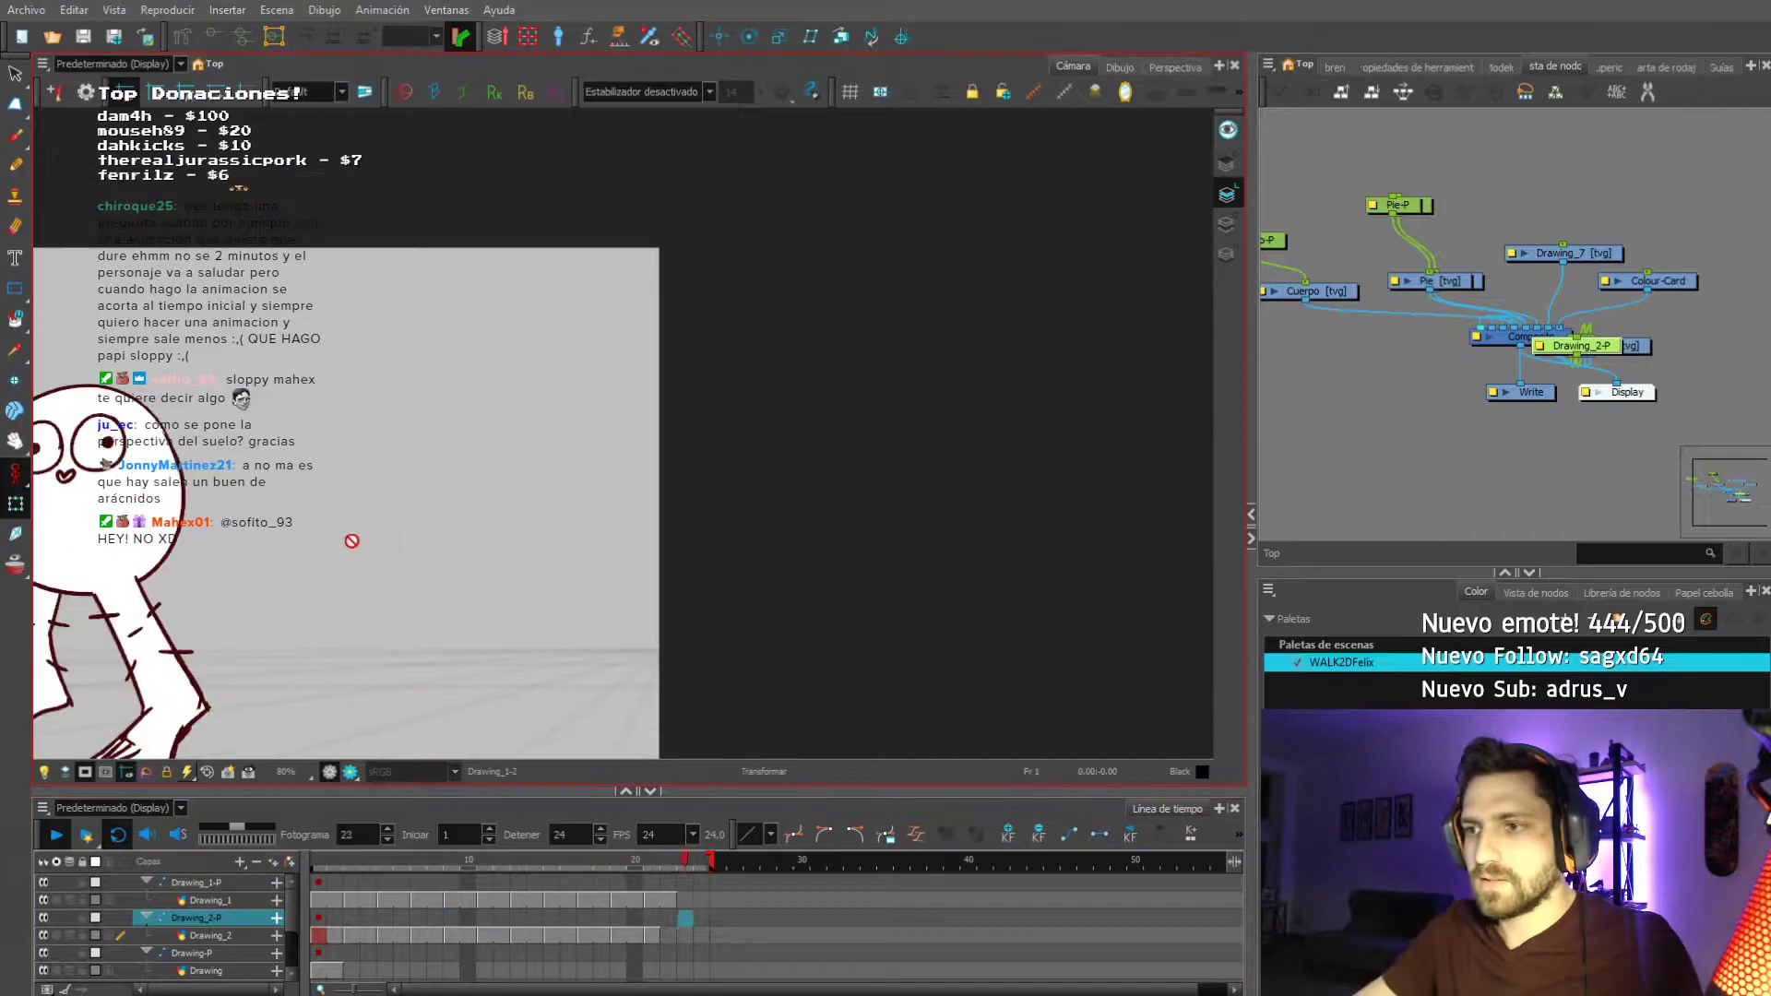
{"action": "left_click", "coordinate": [55, 835]}
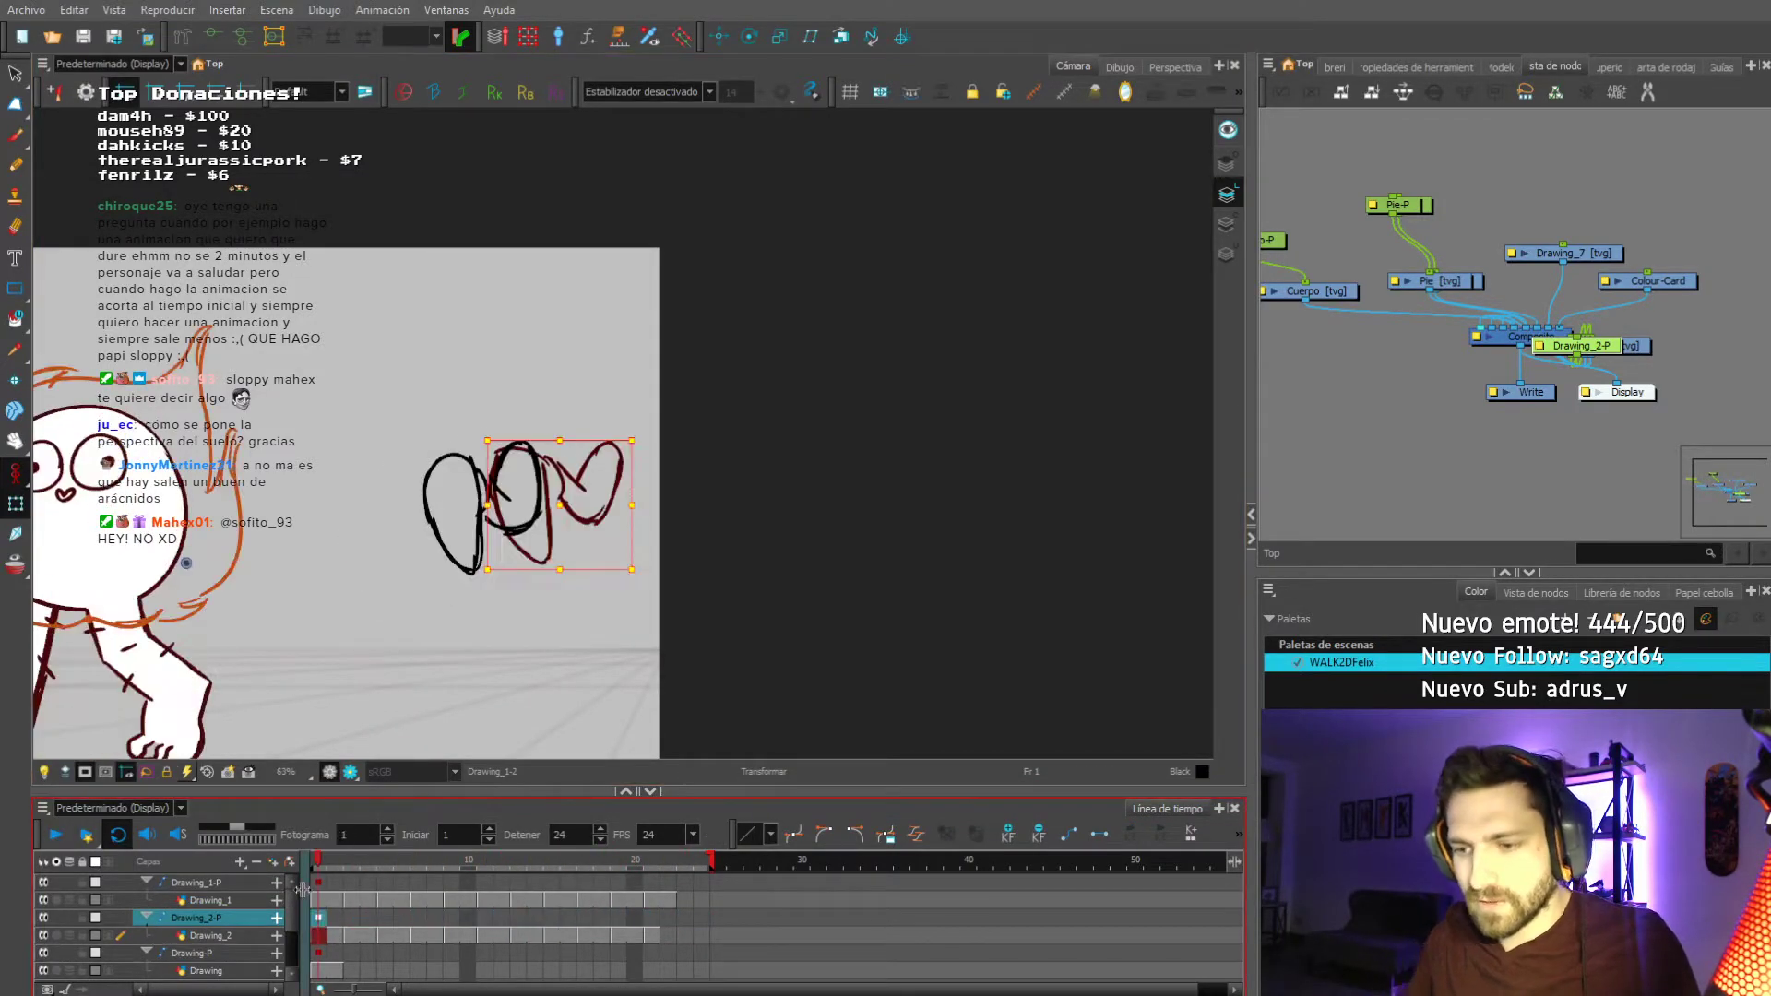
Fill frame 22 of the Drawing_2 layer to complete its cycle, and duplicate its peg together with the drawing.
{"action": "left_click", "coordinate": [667, 934]}
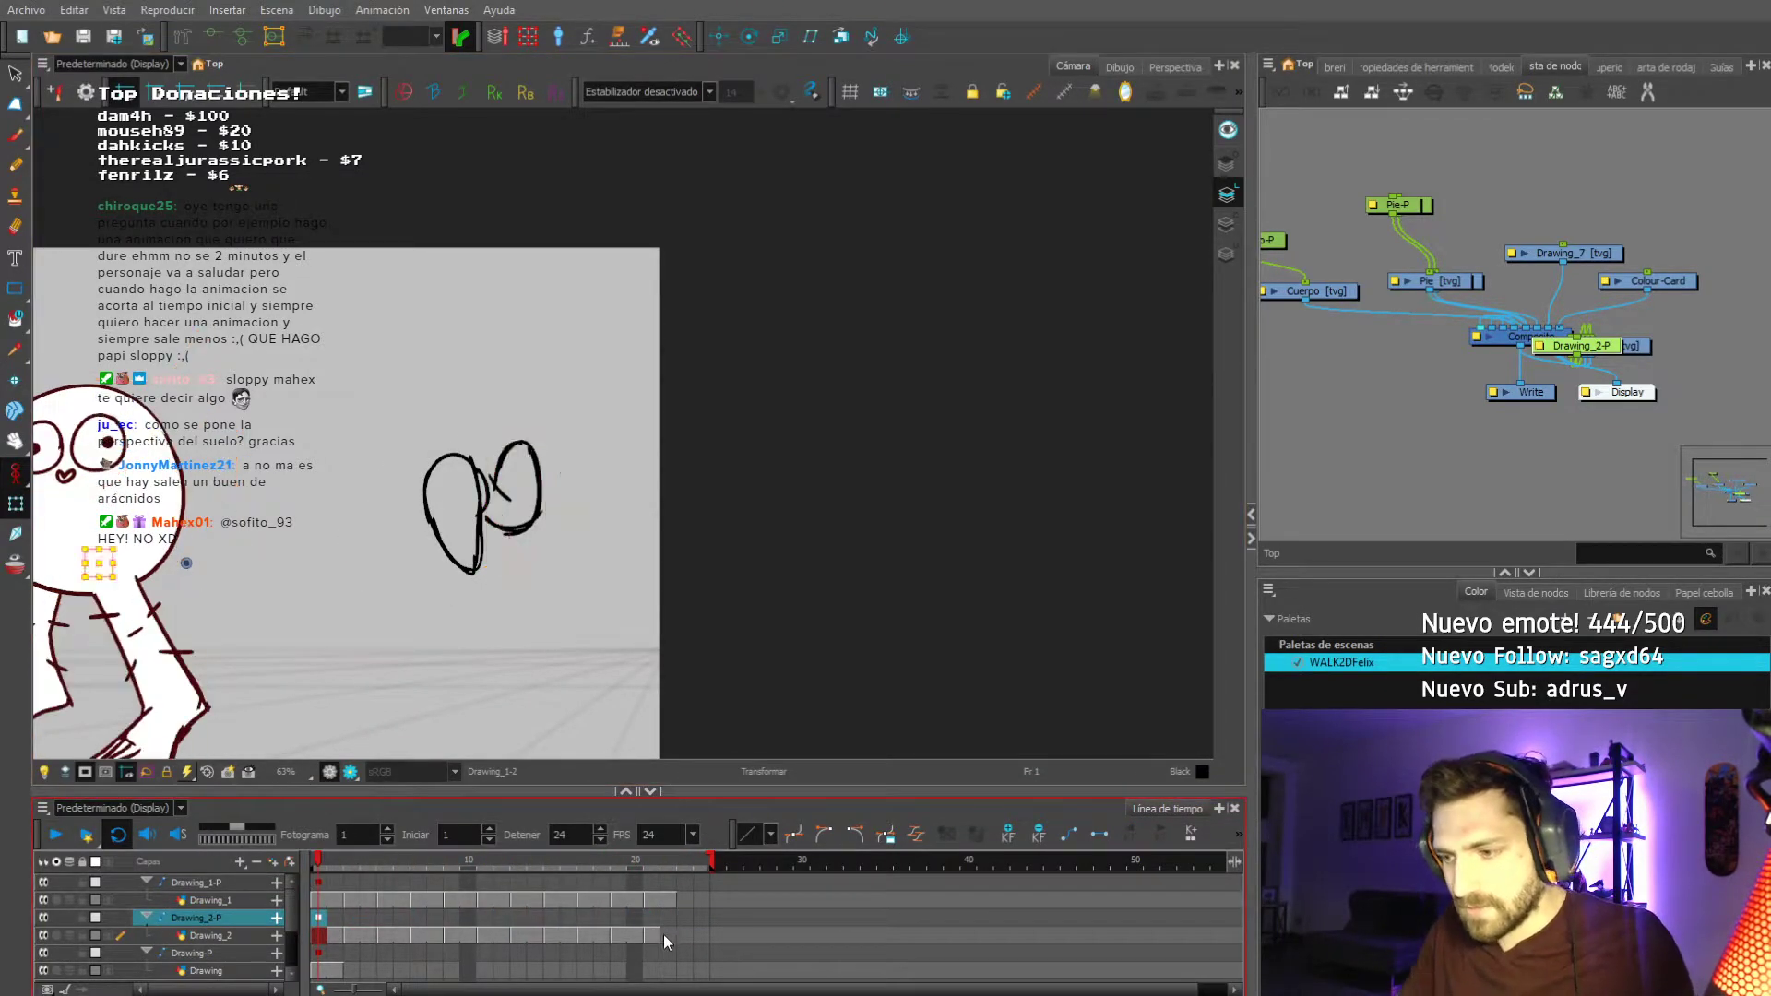
{"action": "left_click", "coordinate": [146, 918]}
{"action": "right_click", "coordinate": [190, 918]}
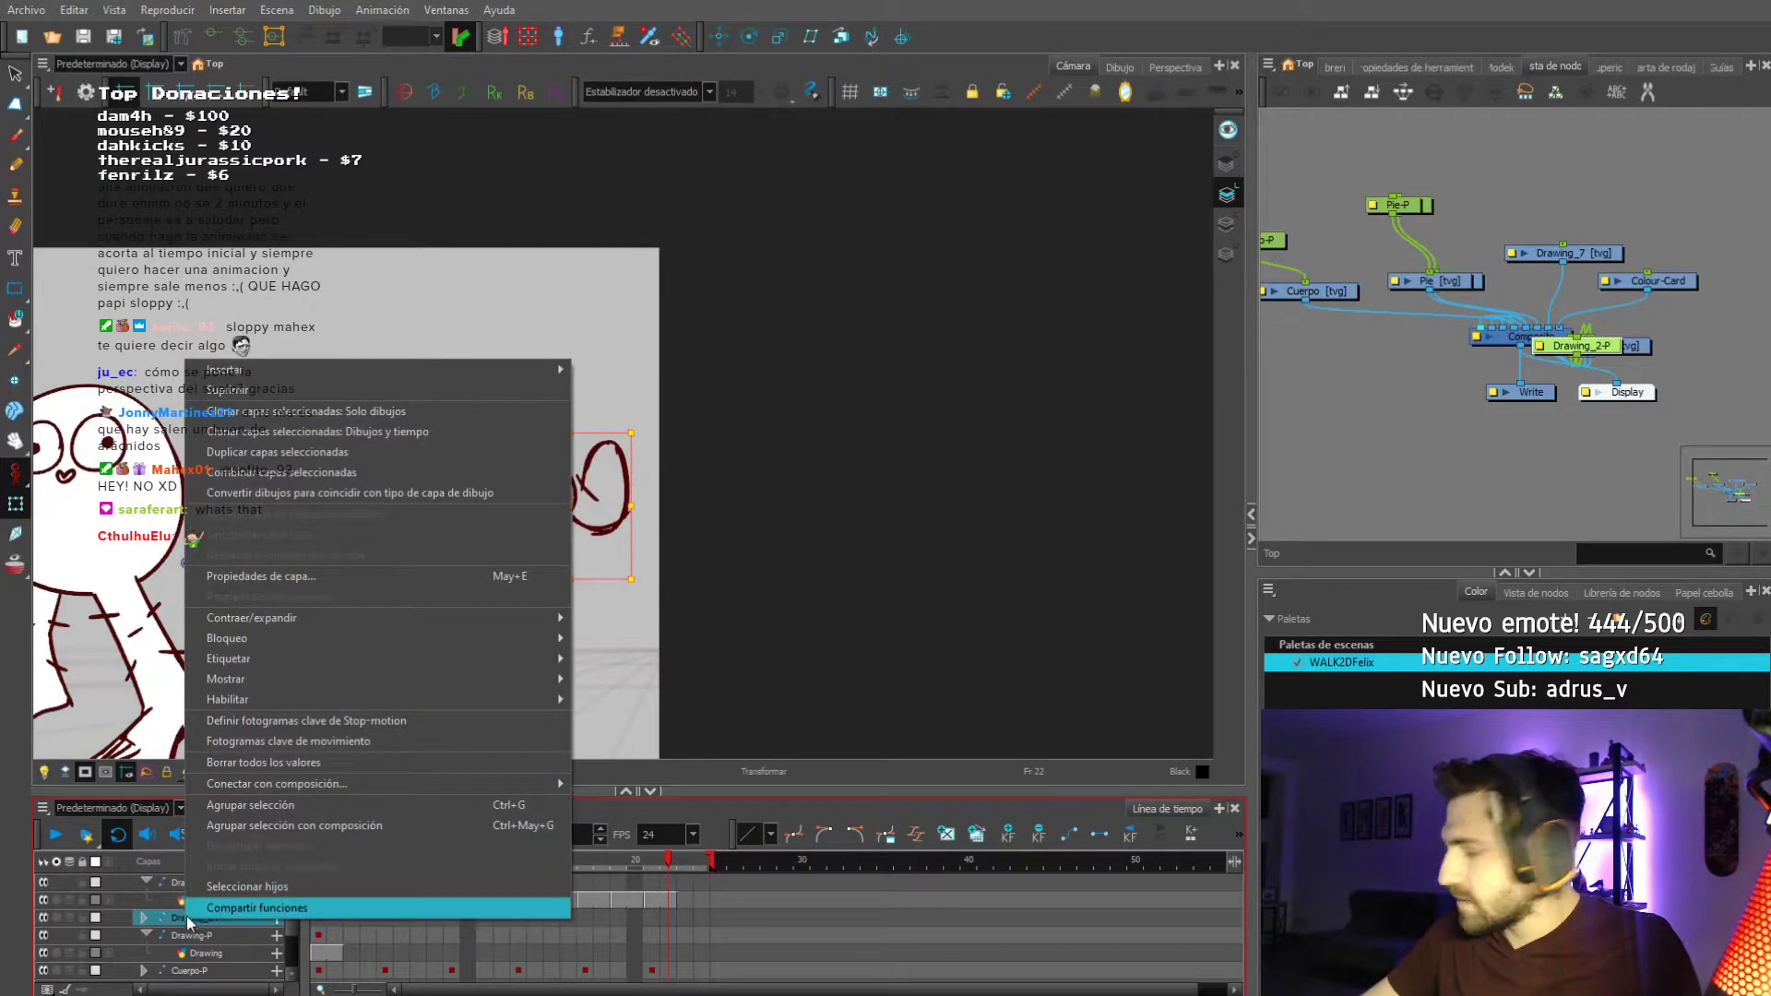
{"action": "left_click", "coordinate": [227, 458]}
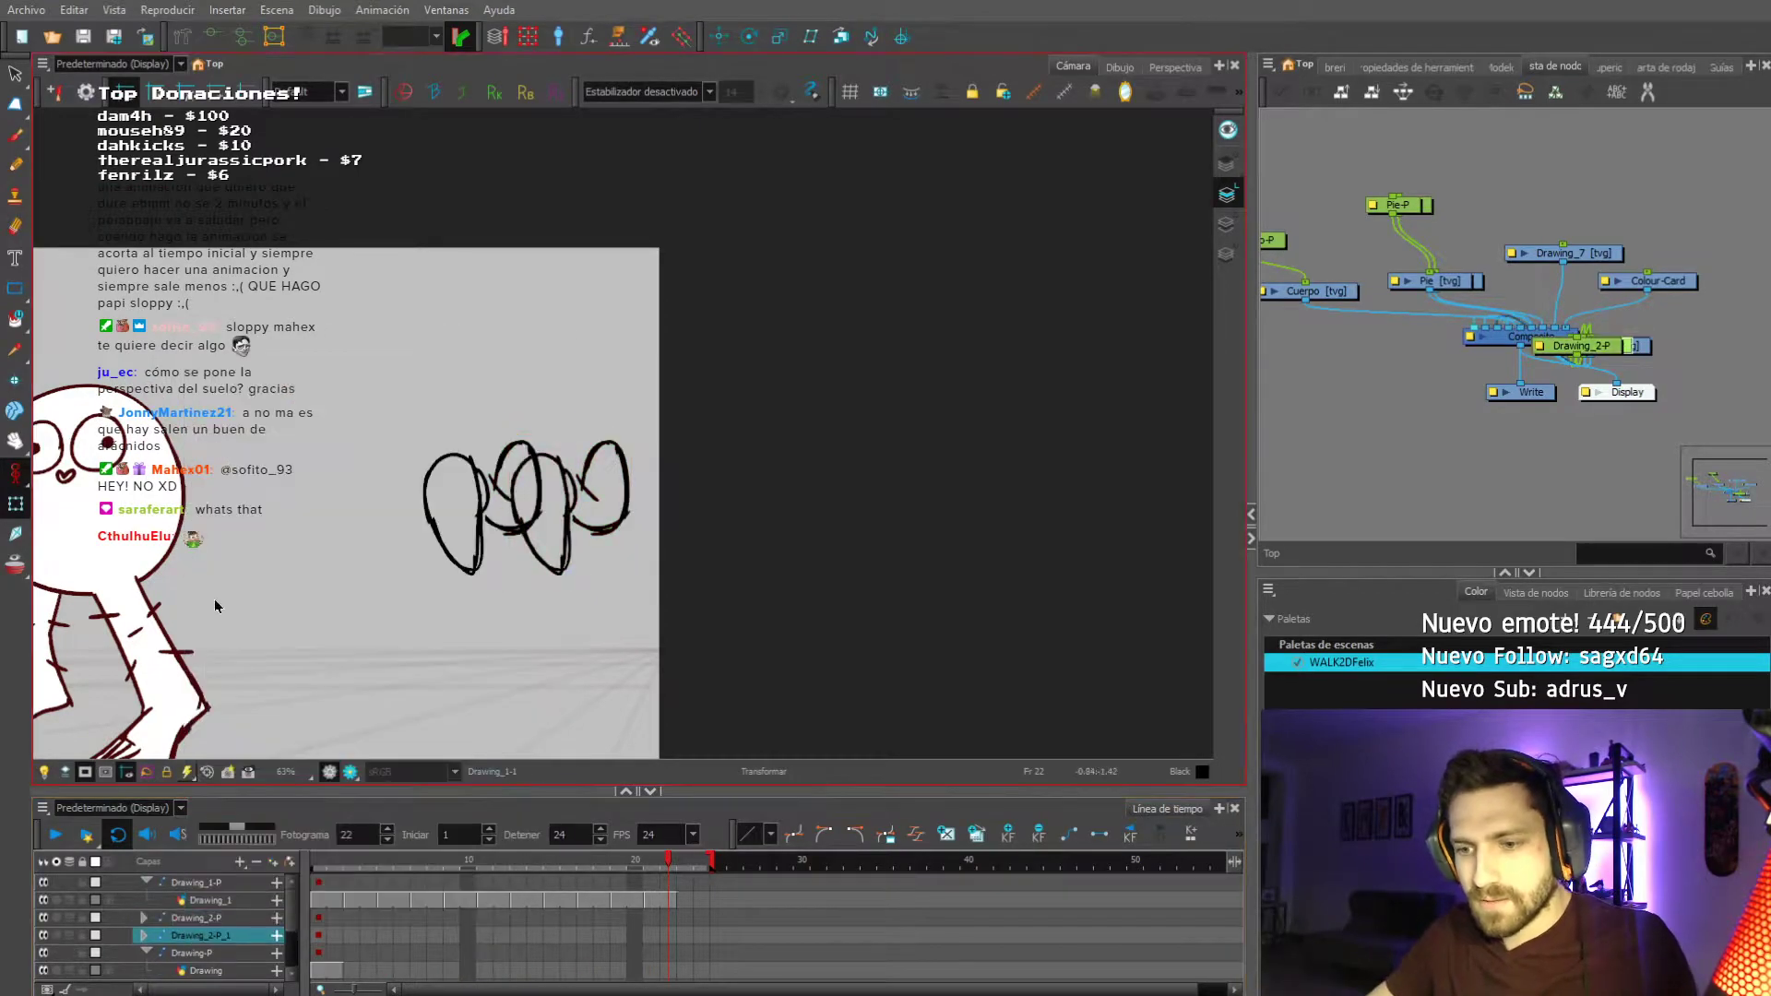
Move the third copy's peg to the right of the second at frame 1, and show the artwork outside the camera frame.
{"action": "left_click", "coordinate": [317, 934]}
{"action": "key", "text": "Right"}
{"action": "key", "text": "Right"}
{"action": "key", "text": "Right"}
{"action": "key", "text": "Right"}
{"action": "key", "text": "Right"}
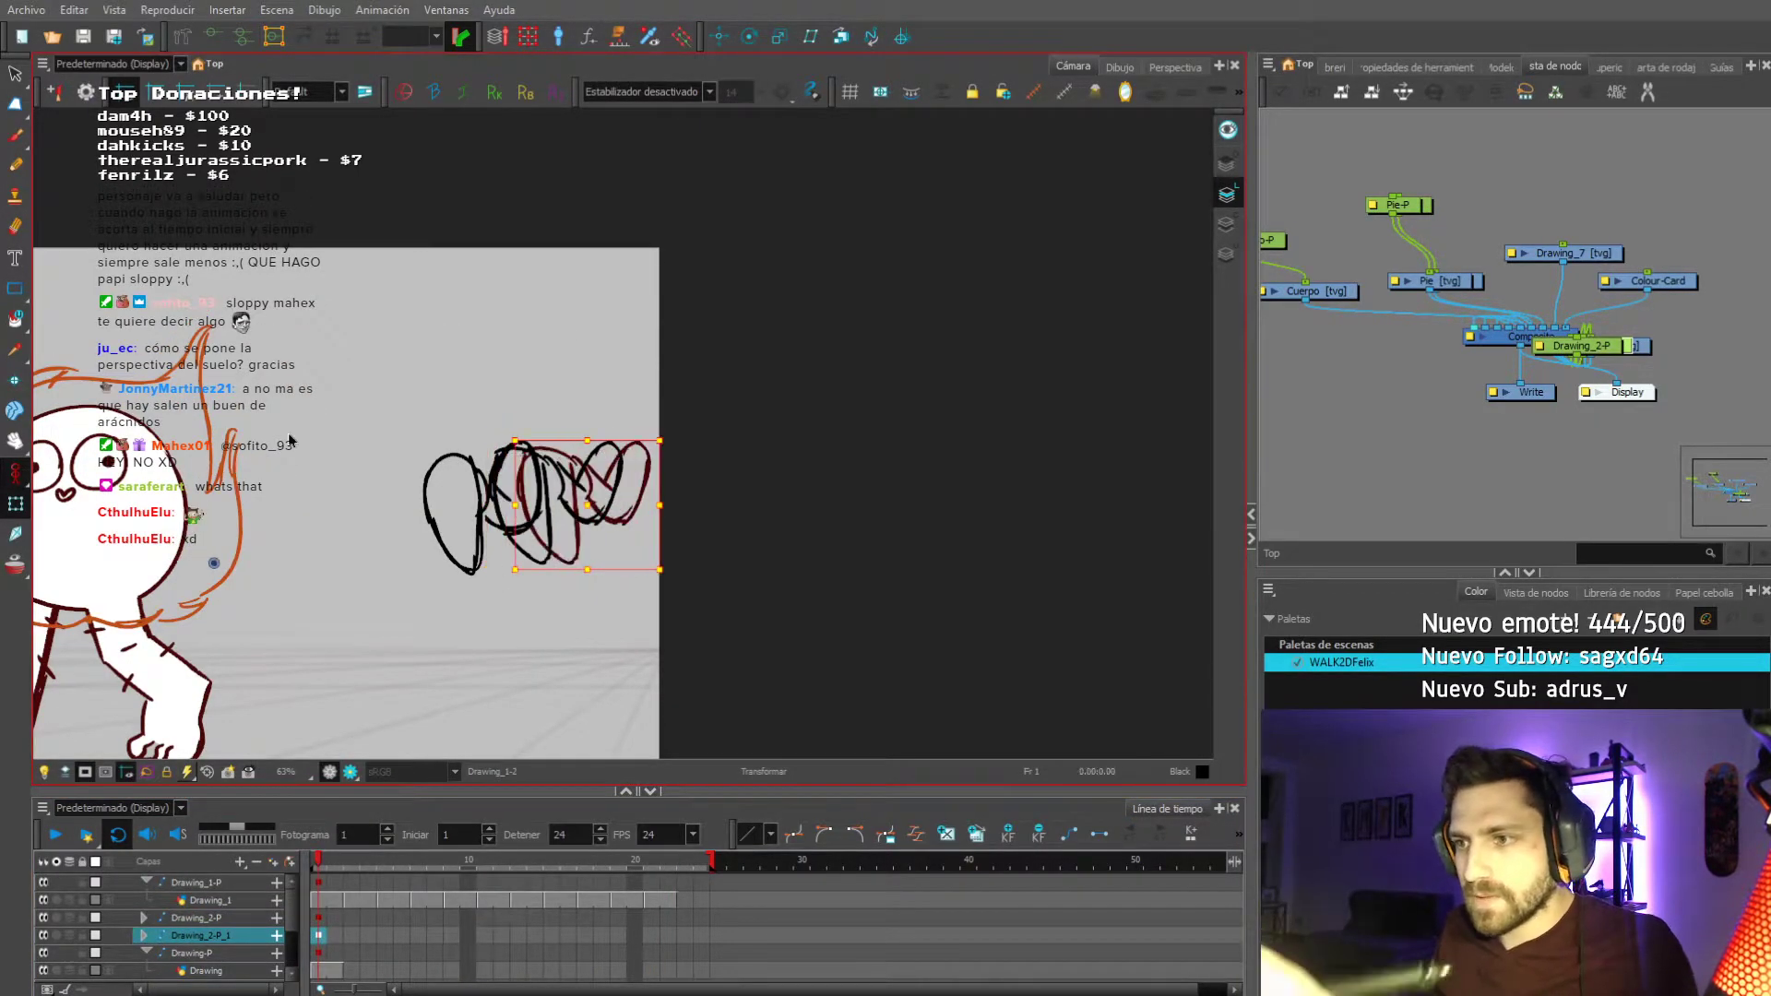
{"action": "key", "text": "Right"}
{"action": "key", "text": "Right"}
{"action": "key", "text": "Right"}
{"action": "key", "text": "Right"}
{"action": "key", "text": "Right"}
{"action": "key", "text": "Right"}
{"action": "key", "text": "Left"}
{"action": "left_click", "coordinate": [85, 772]}
{"action": "key", "text": "space"}
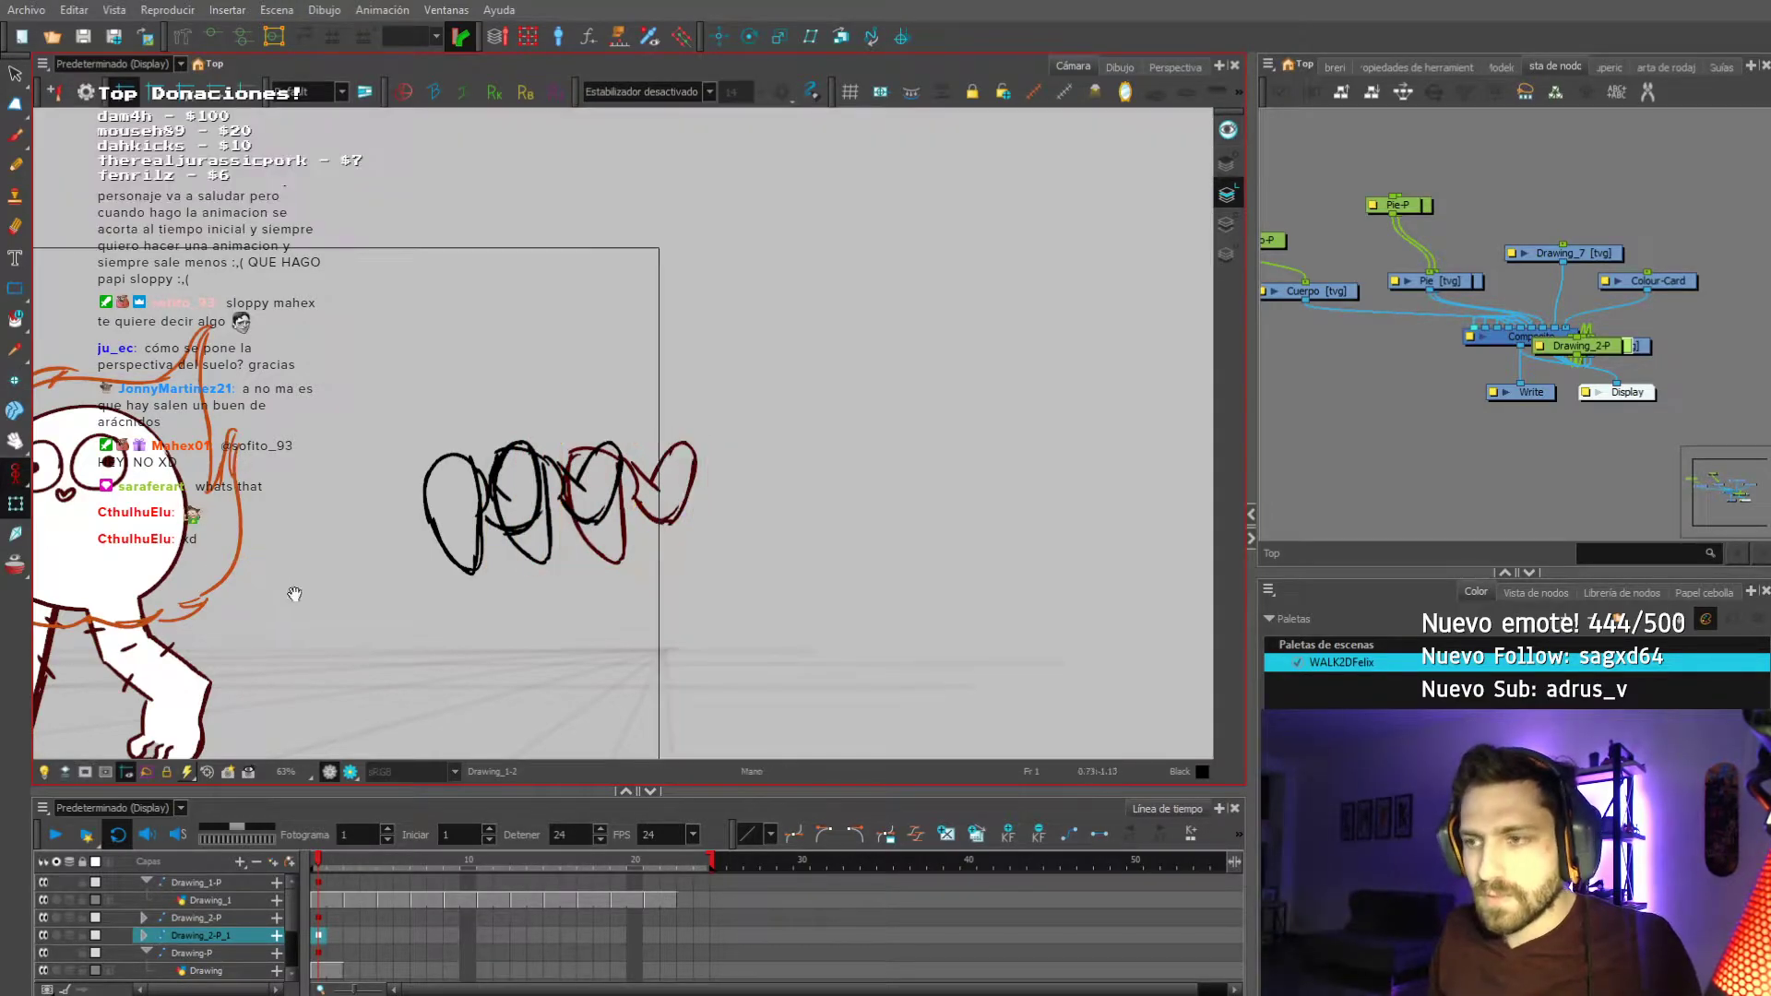
{"action": "left_click_drag", "start_coordinate": [285, 591], "coordinate": [196, 554]}
Offset the Drawing_3 cycle by moving its opening exposures to the end, keeping the layer's last drawing at frame 22.
{"action": "left_click", "coordinate": [143, 935]}
{"action": "left_click", "coordinate": [316, 948]}
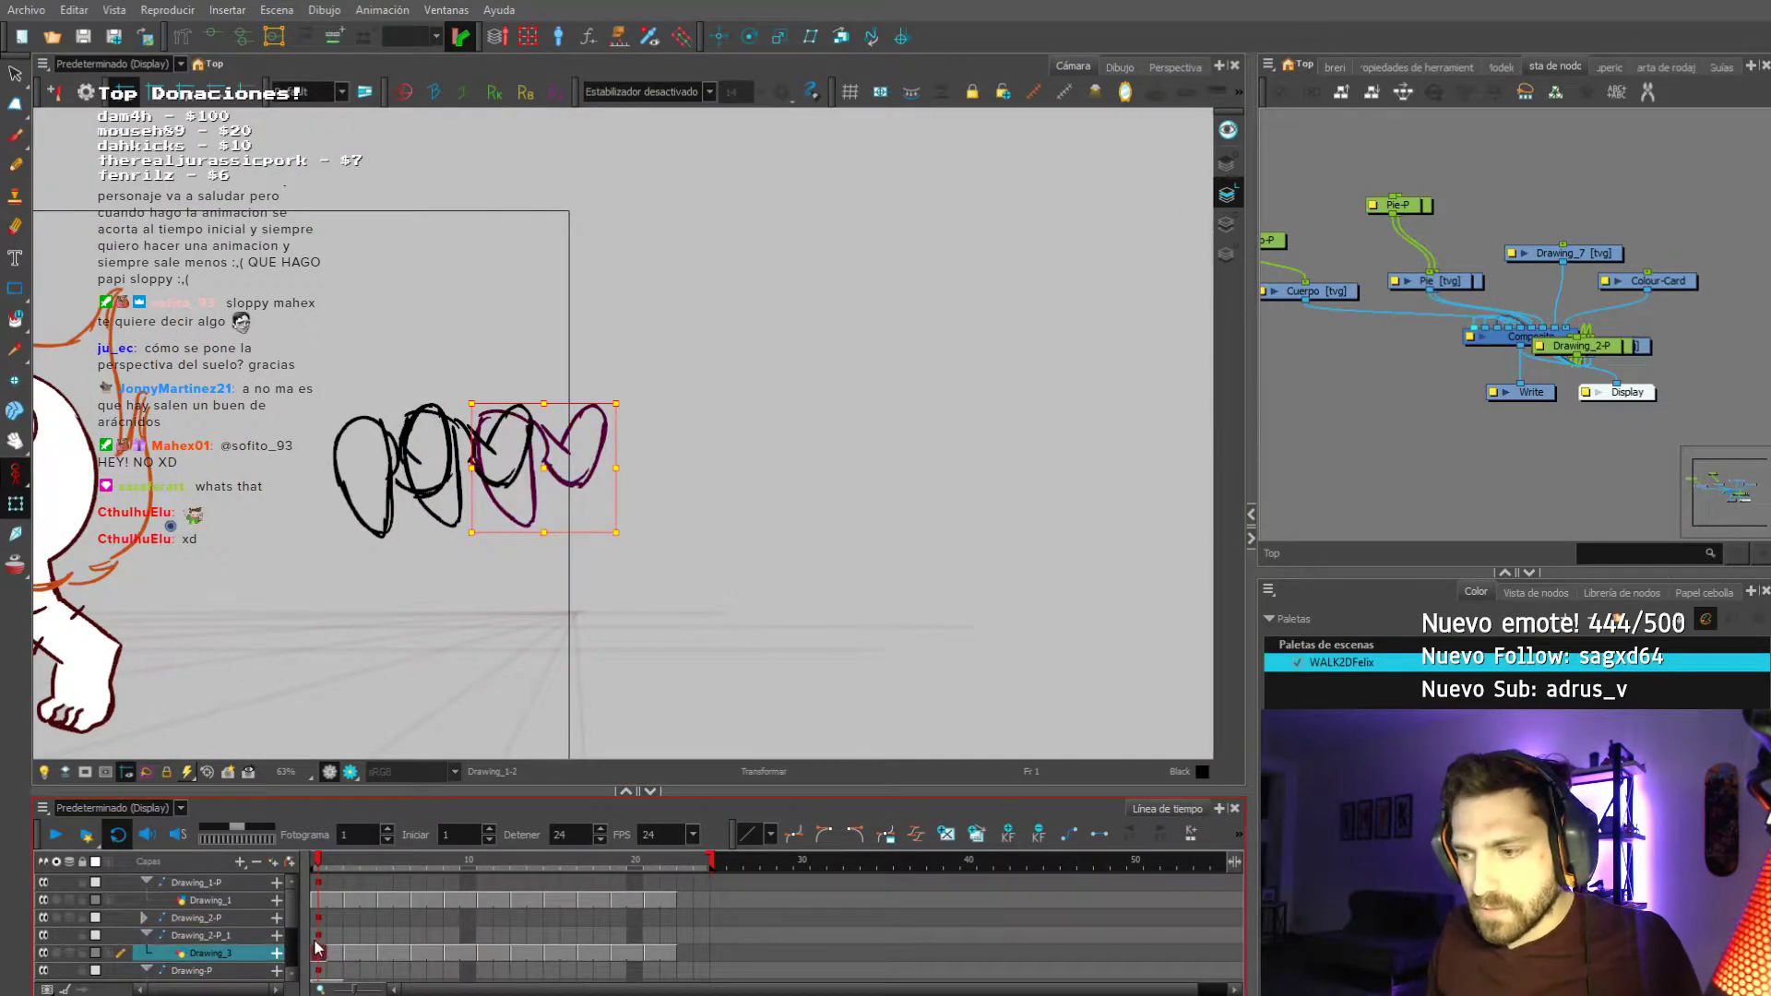
{"action": "left_click", "coordinate": [683, 954]}
{"action": "key", "text": "ctrl+v"}
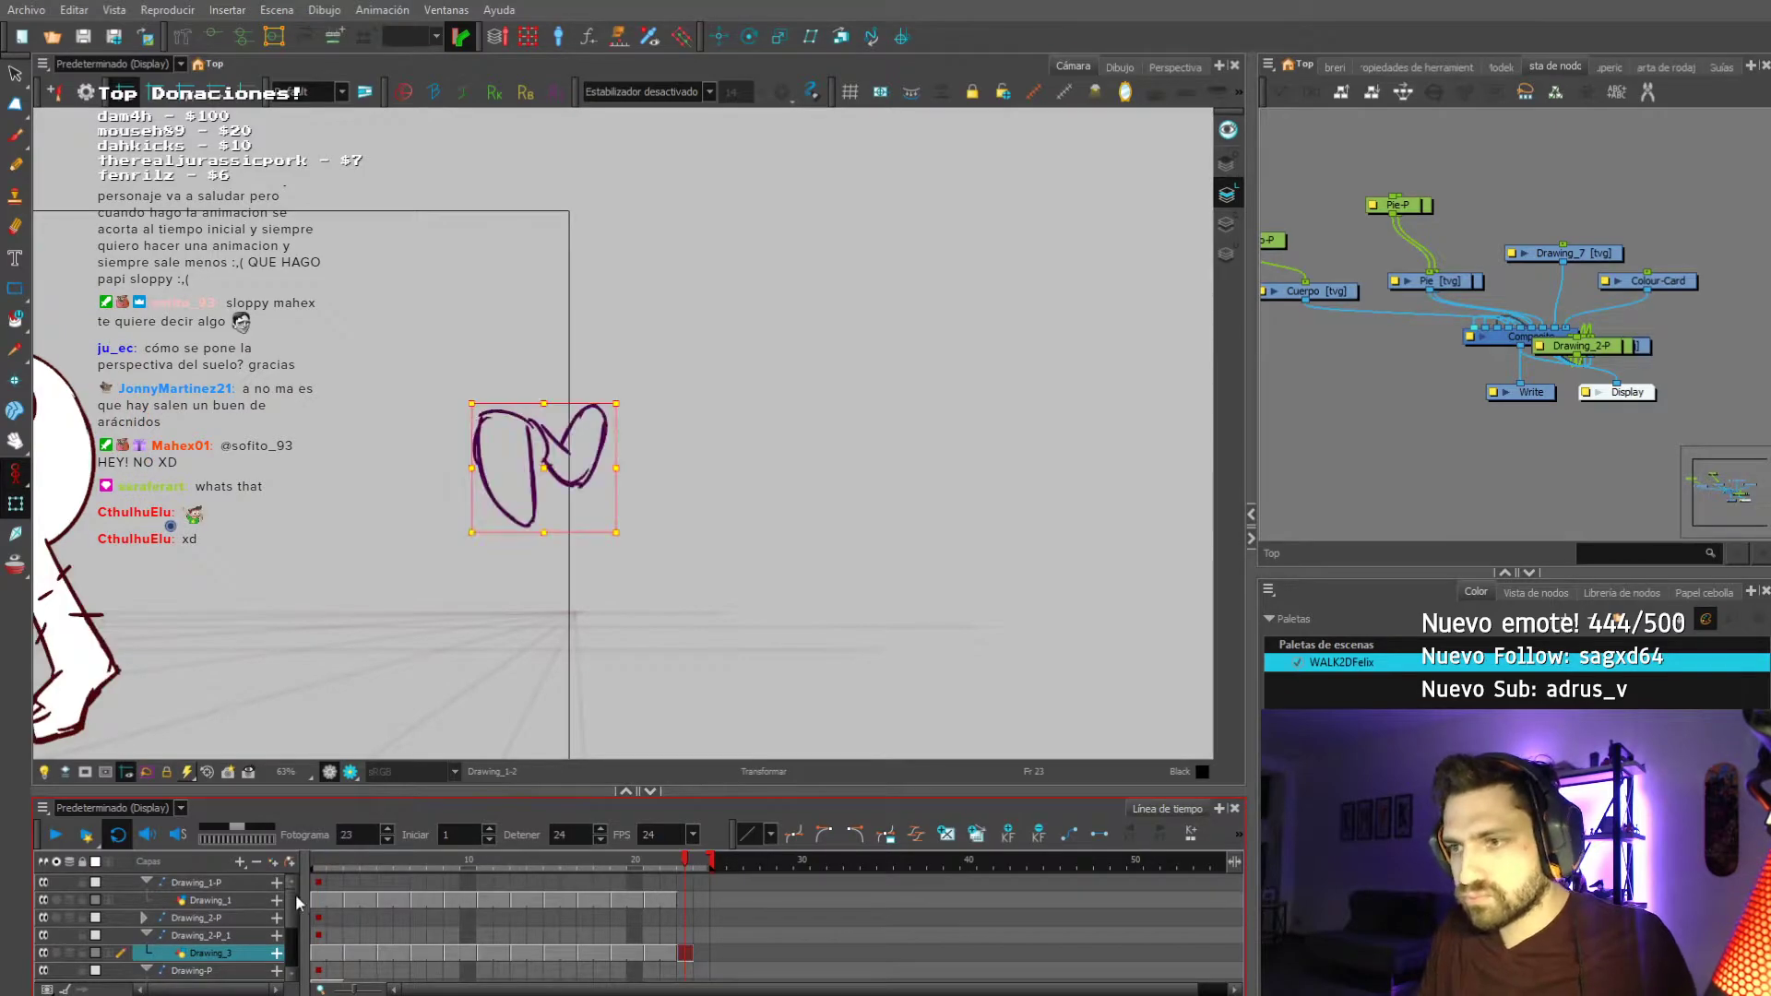
{"action": "left_click", "coordinate": [318, 954]}
{"action": "key", "text": "minus"}
{"action": "key", "text": "minus"}
{"action": "left_click", "coordinate": [666, 955]}
{"action": "key", "text": "ctrl+v"}
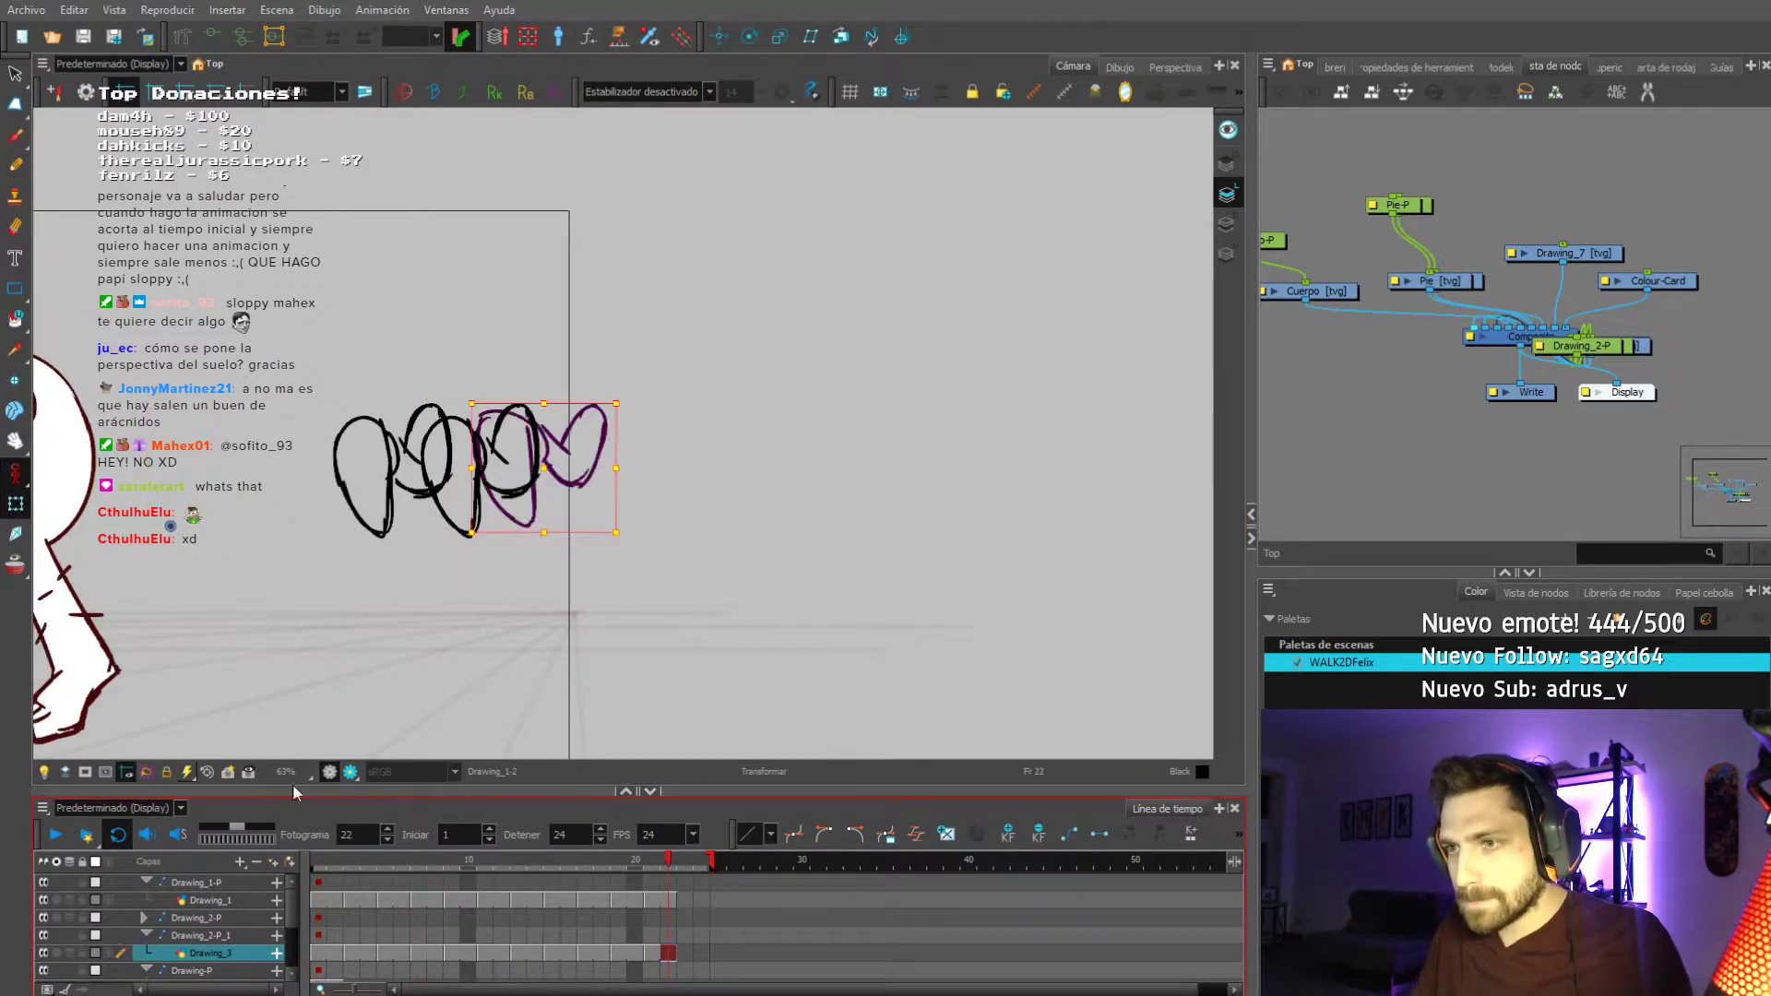
{"action": "key", "text": "F5"}
{"action": "left_click", "coordinate": [955, 543]}
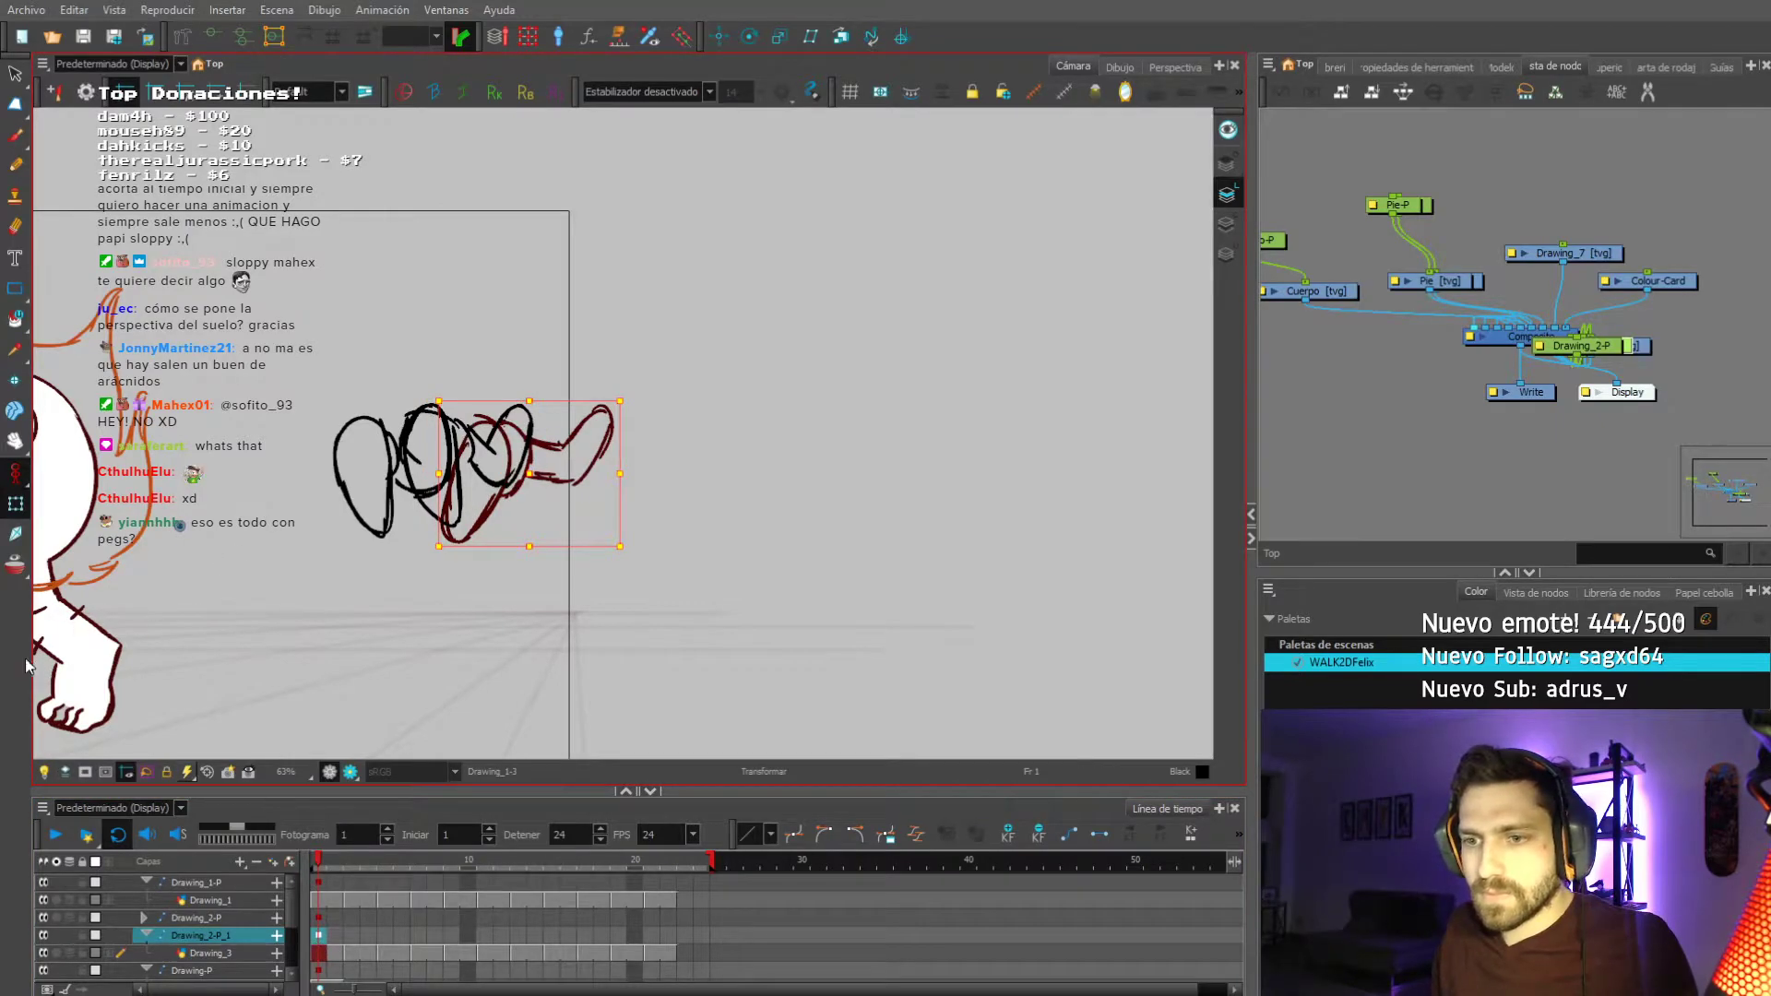
Preview the three staggered copies beside the walking character and return to frame 1.
{"action": "left_click", "coordinate": [53, 835]}
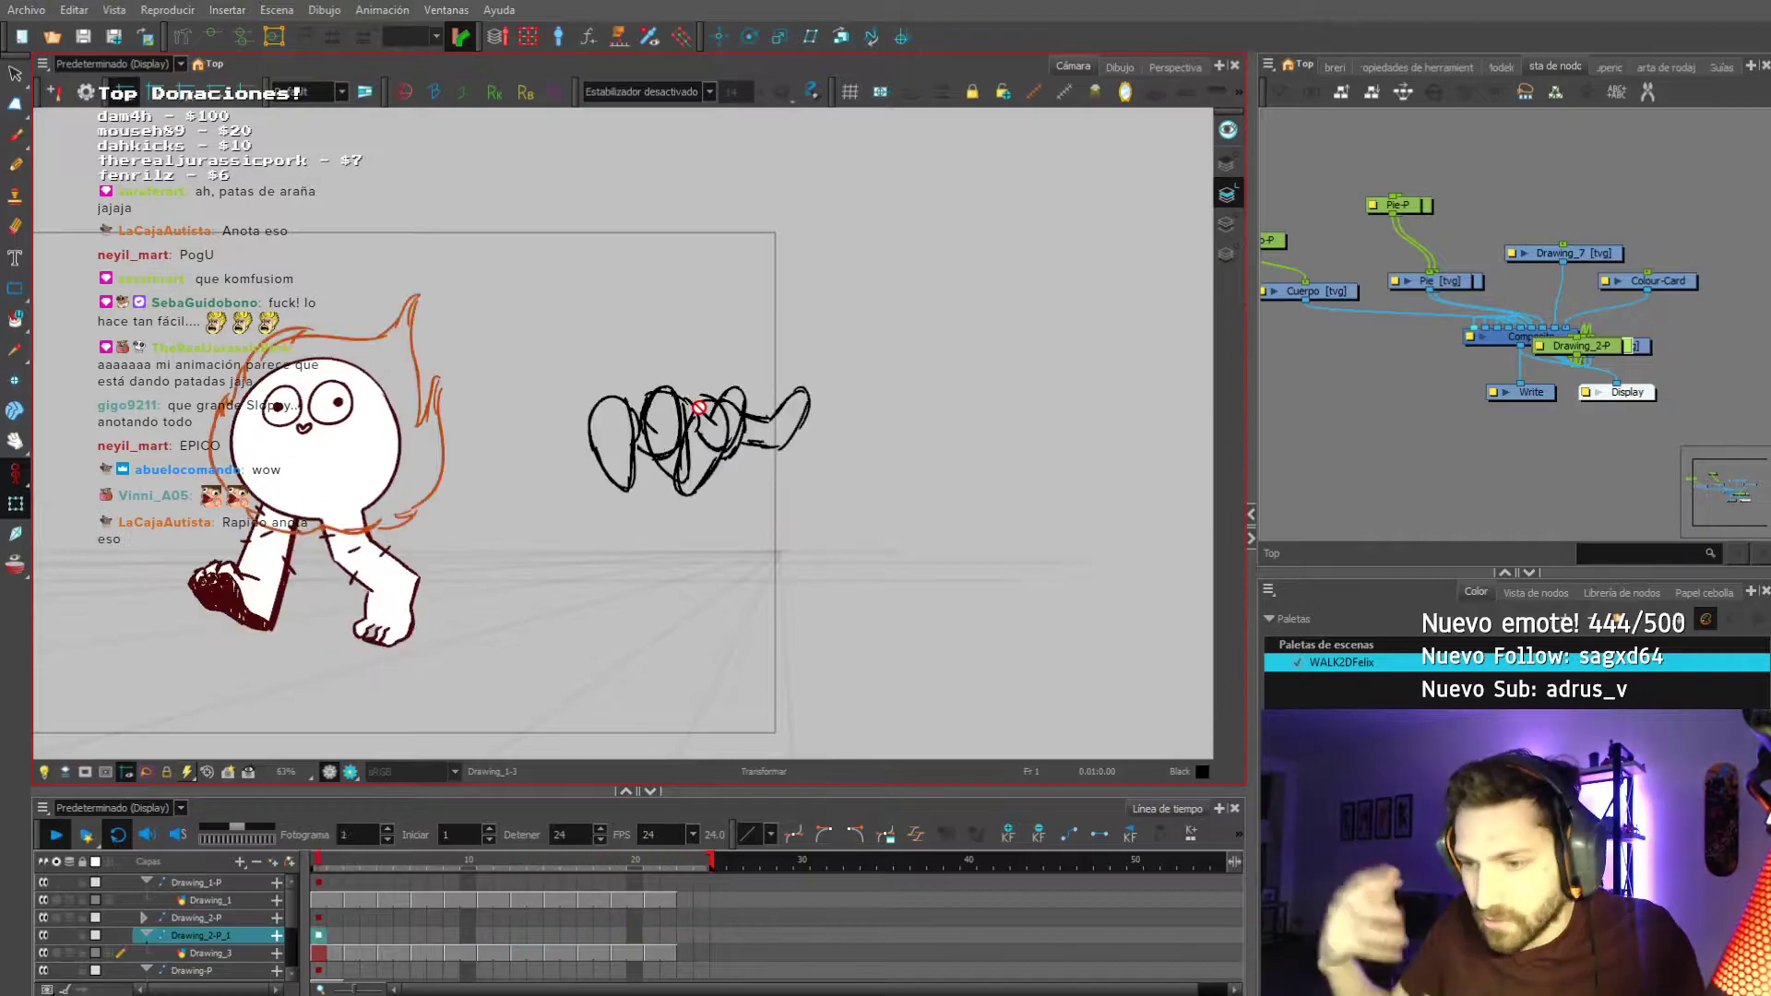
{"action": "left_click", "coordinate": [315, 867]}
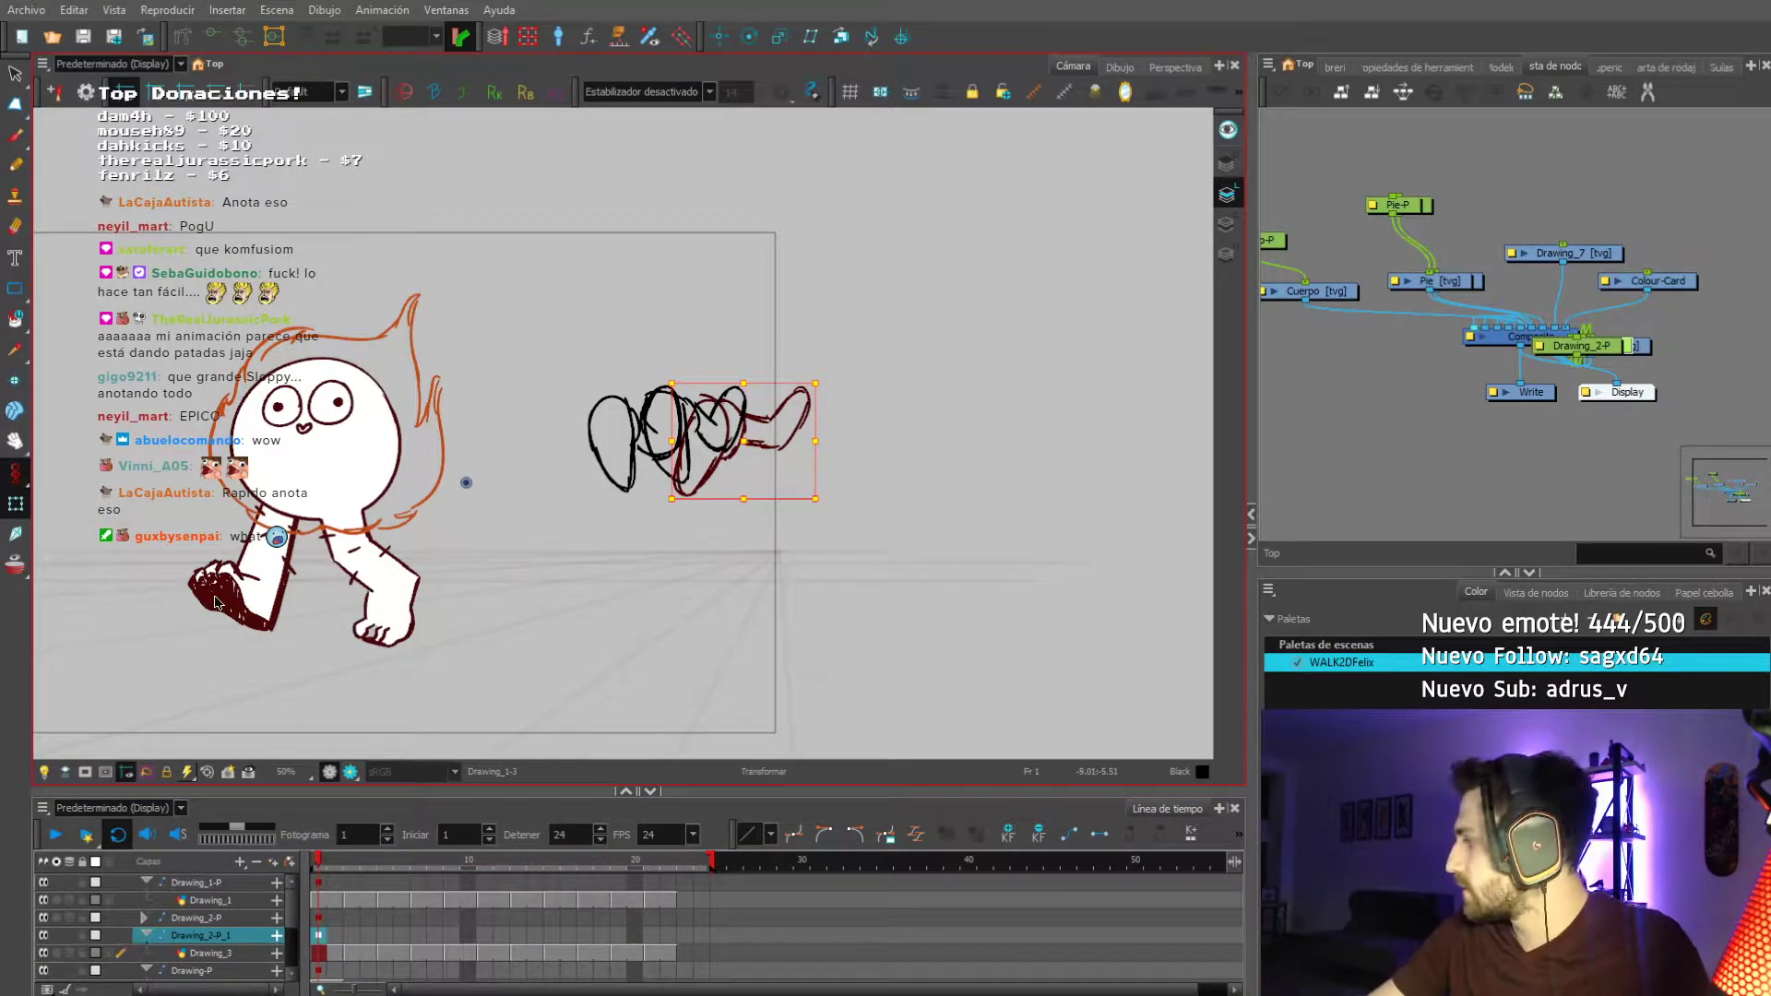
{"action": "left_click", "coordinate": [55, 835]}
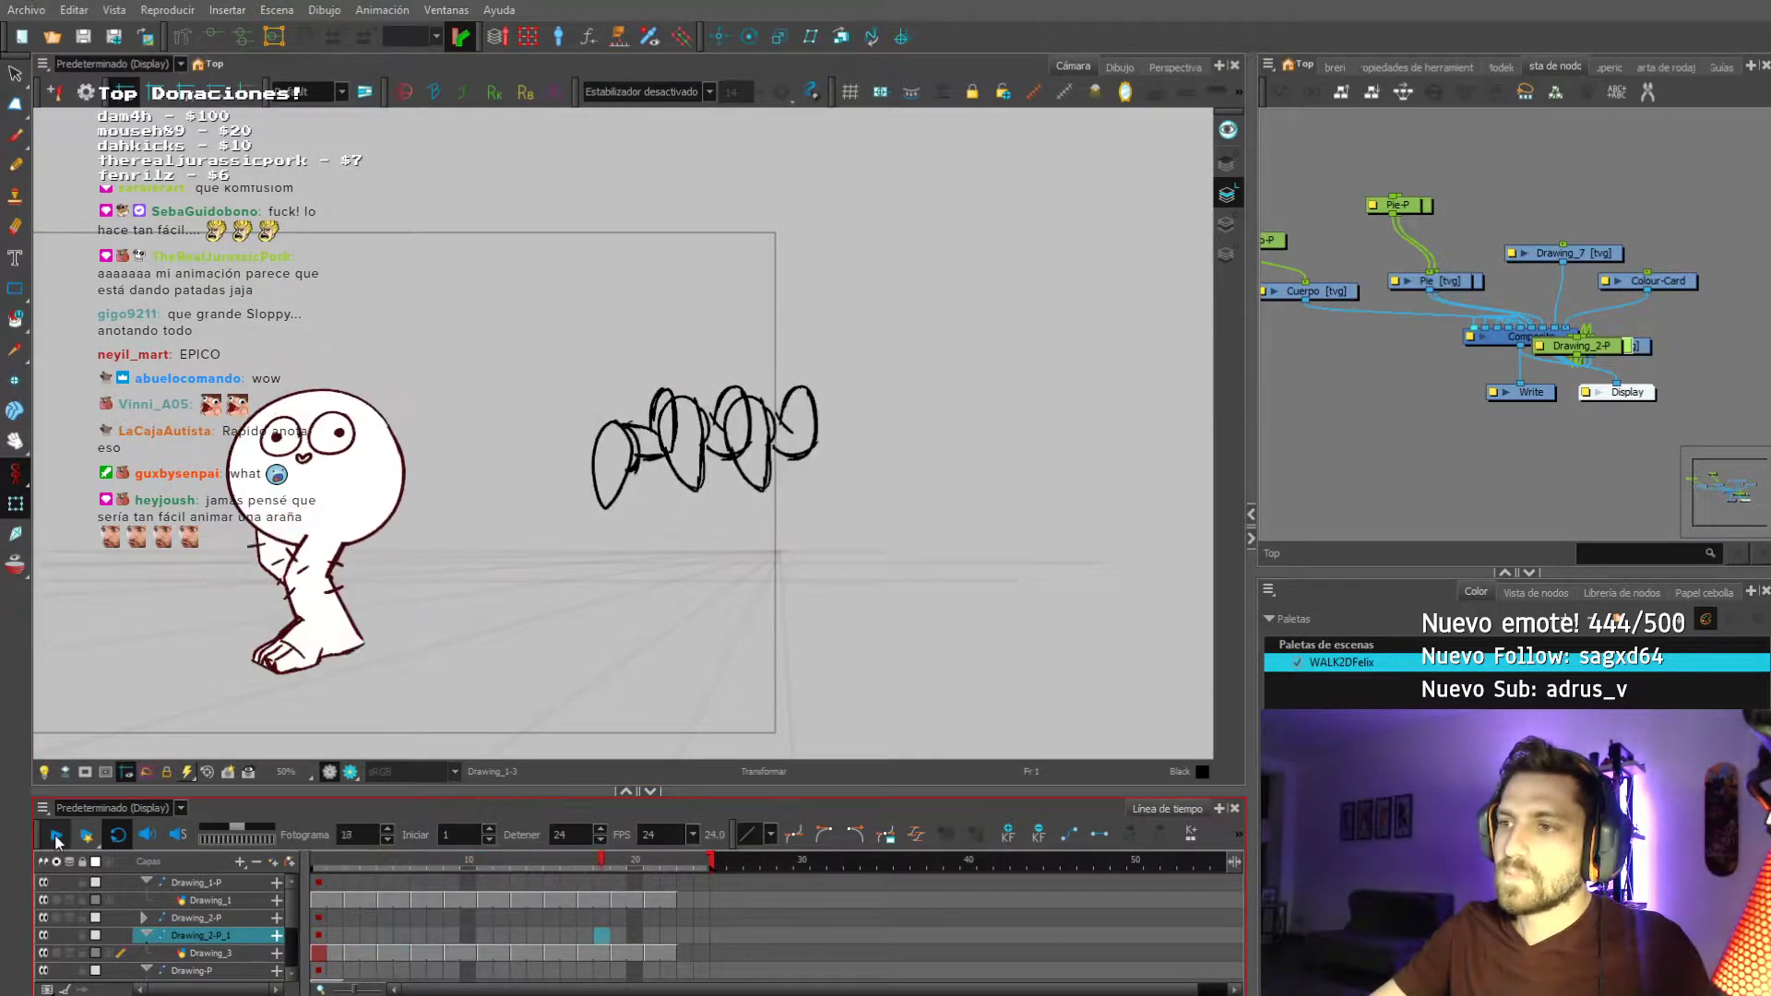
{"action": "left_click", "coordinate": [55, 835]}
{"action": "left_click", "coordinate": [314, 865]}
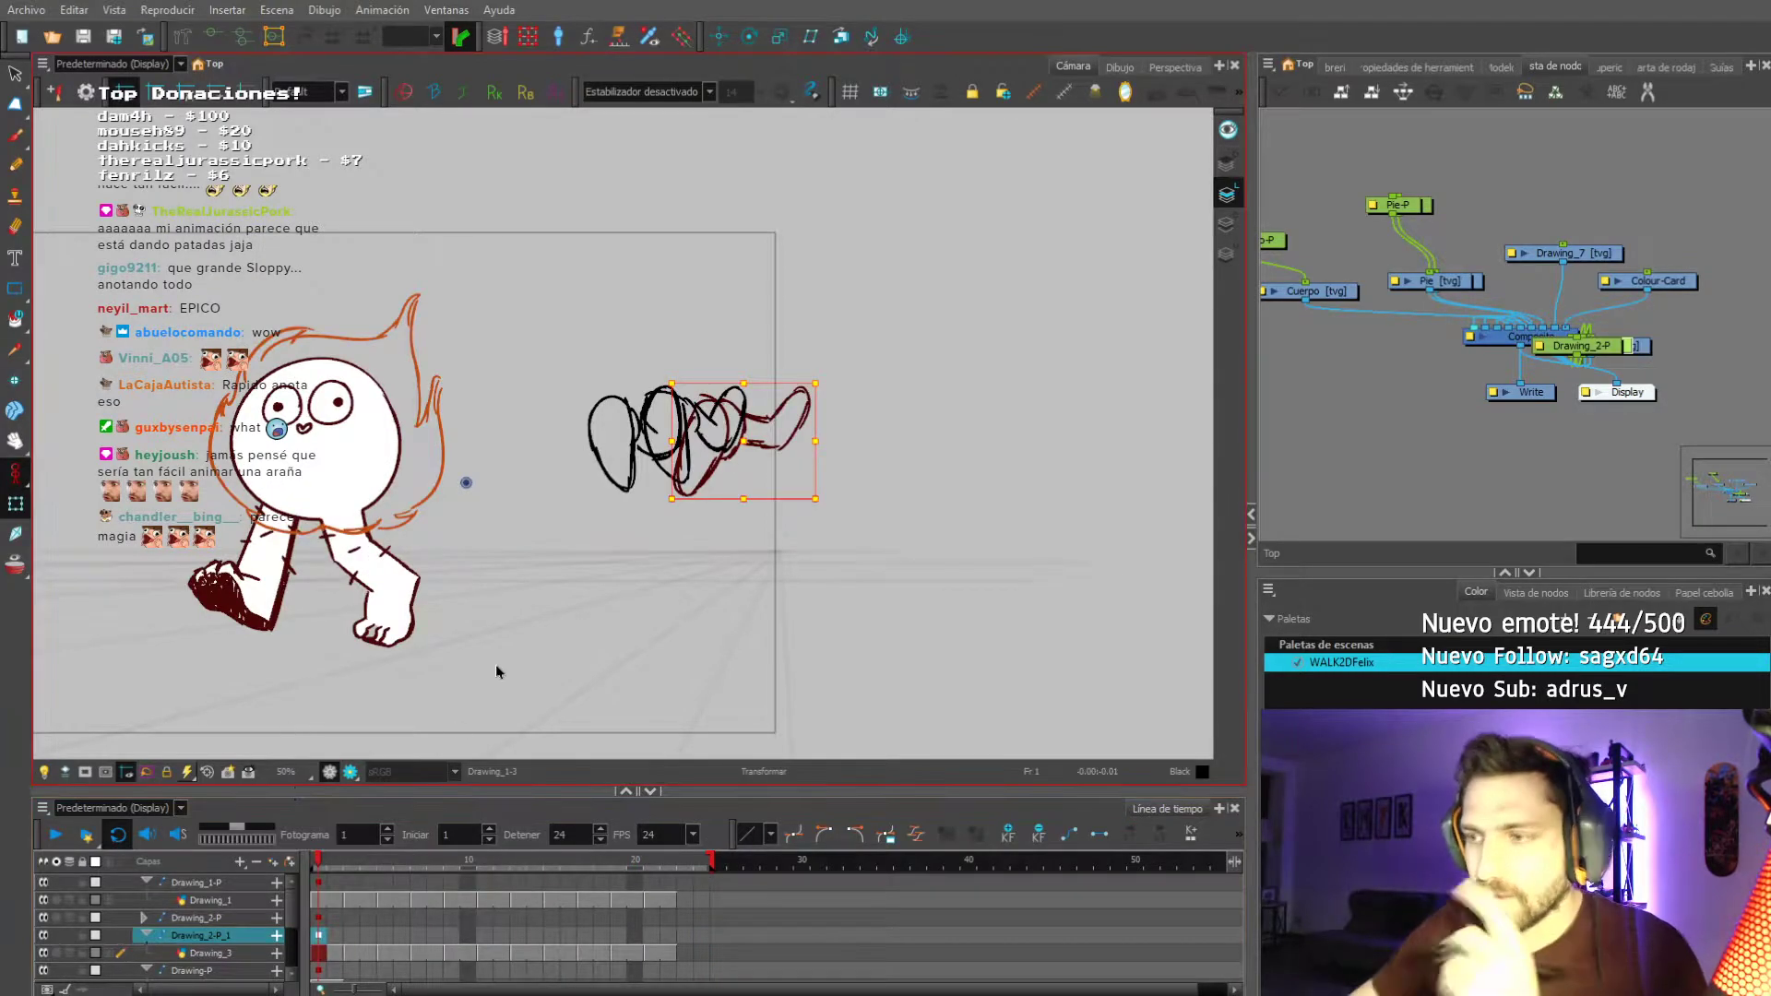
Collapse the Drawing_2-P_1 peg and duplicate it with its drawing to make a fourth copy.
{"action": "scroll", "coordinate": [480, 480], "scroll_direction": "down", "scroll_amount": 1}
{"action": "left_click_drag", "start_coordinate": [480, 481], "coordinate": [368, 486]}
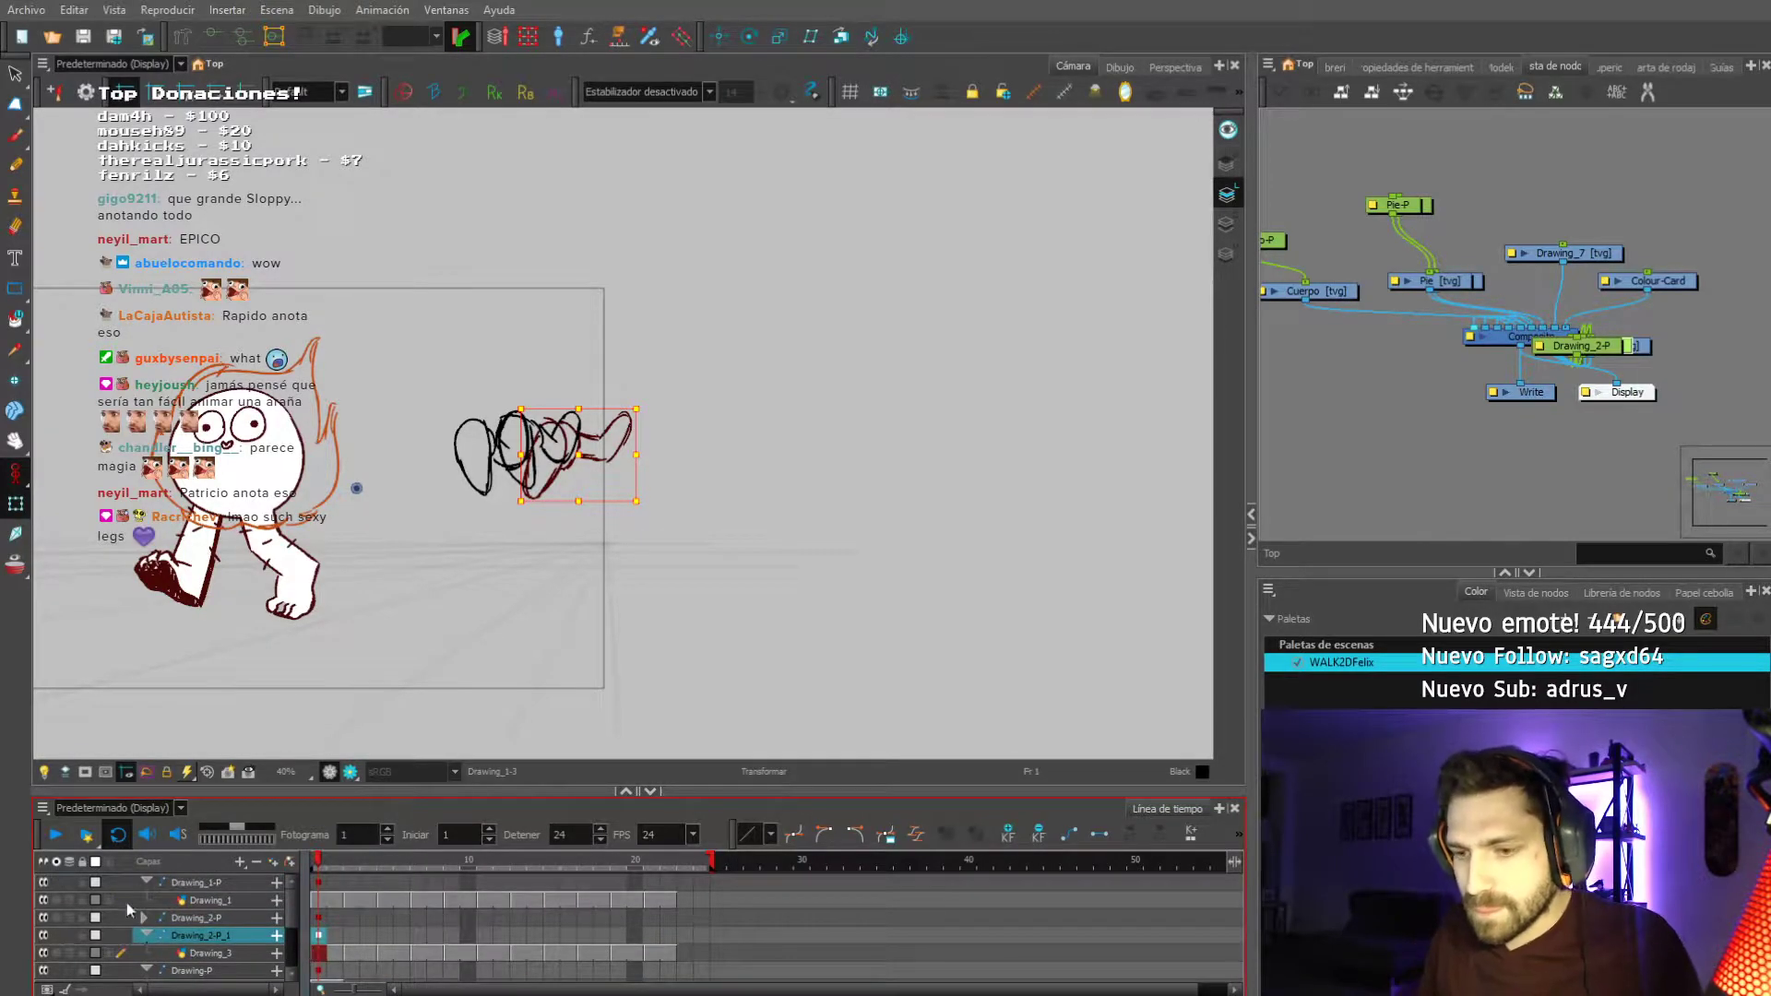
{"action": "left_click", "coordinate": [146, 936]}
{"action": "right_click", "coordinate": [167, 945]}
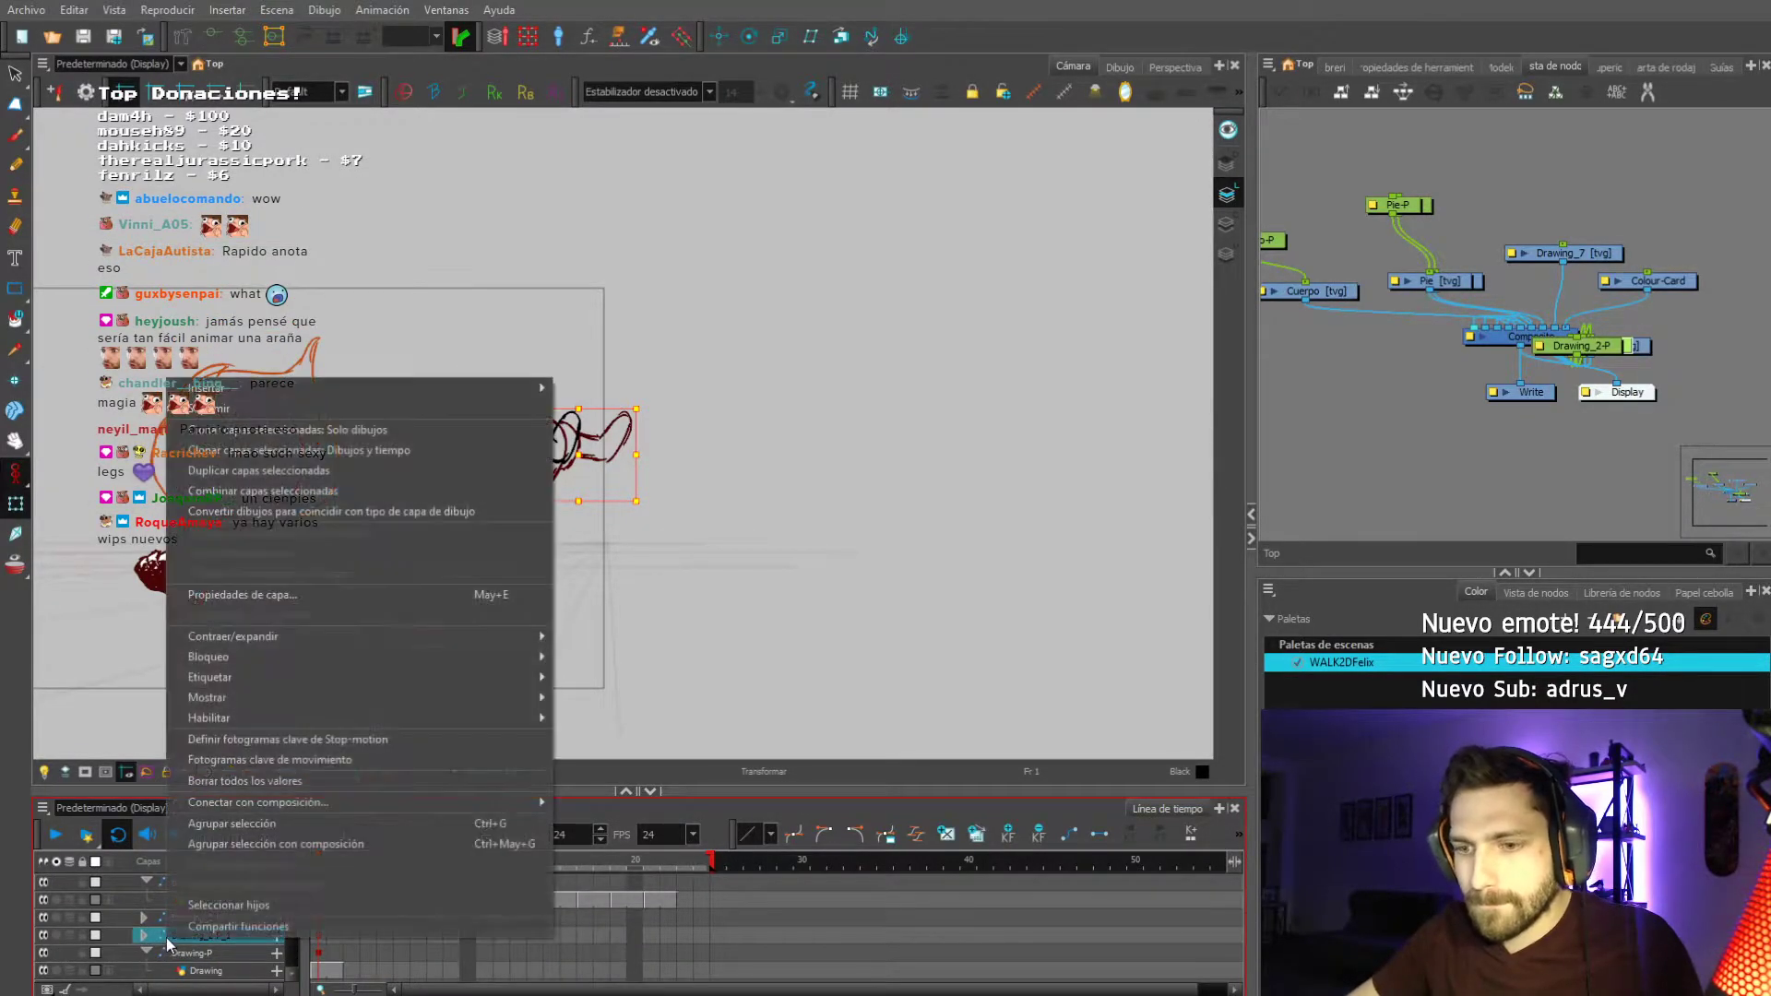
{"action": "left_click", "coordinate": [238, 467]}
Move the fourth copy's peg to the right of the third copy at frame 1.
{"action": "left_click", "coordinate": [318, 955]}
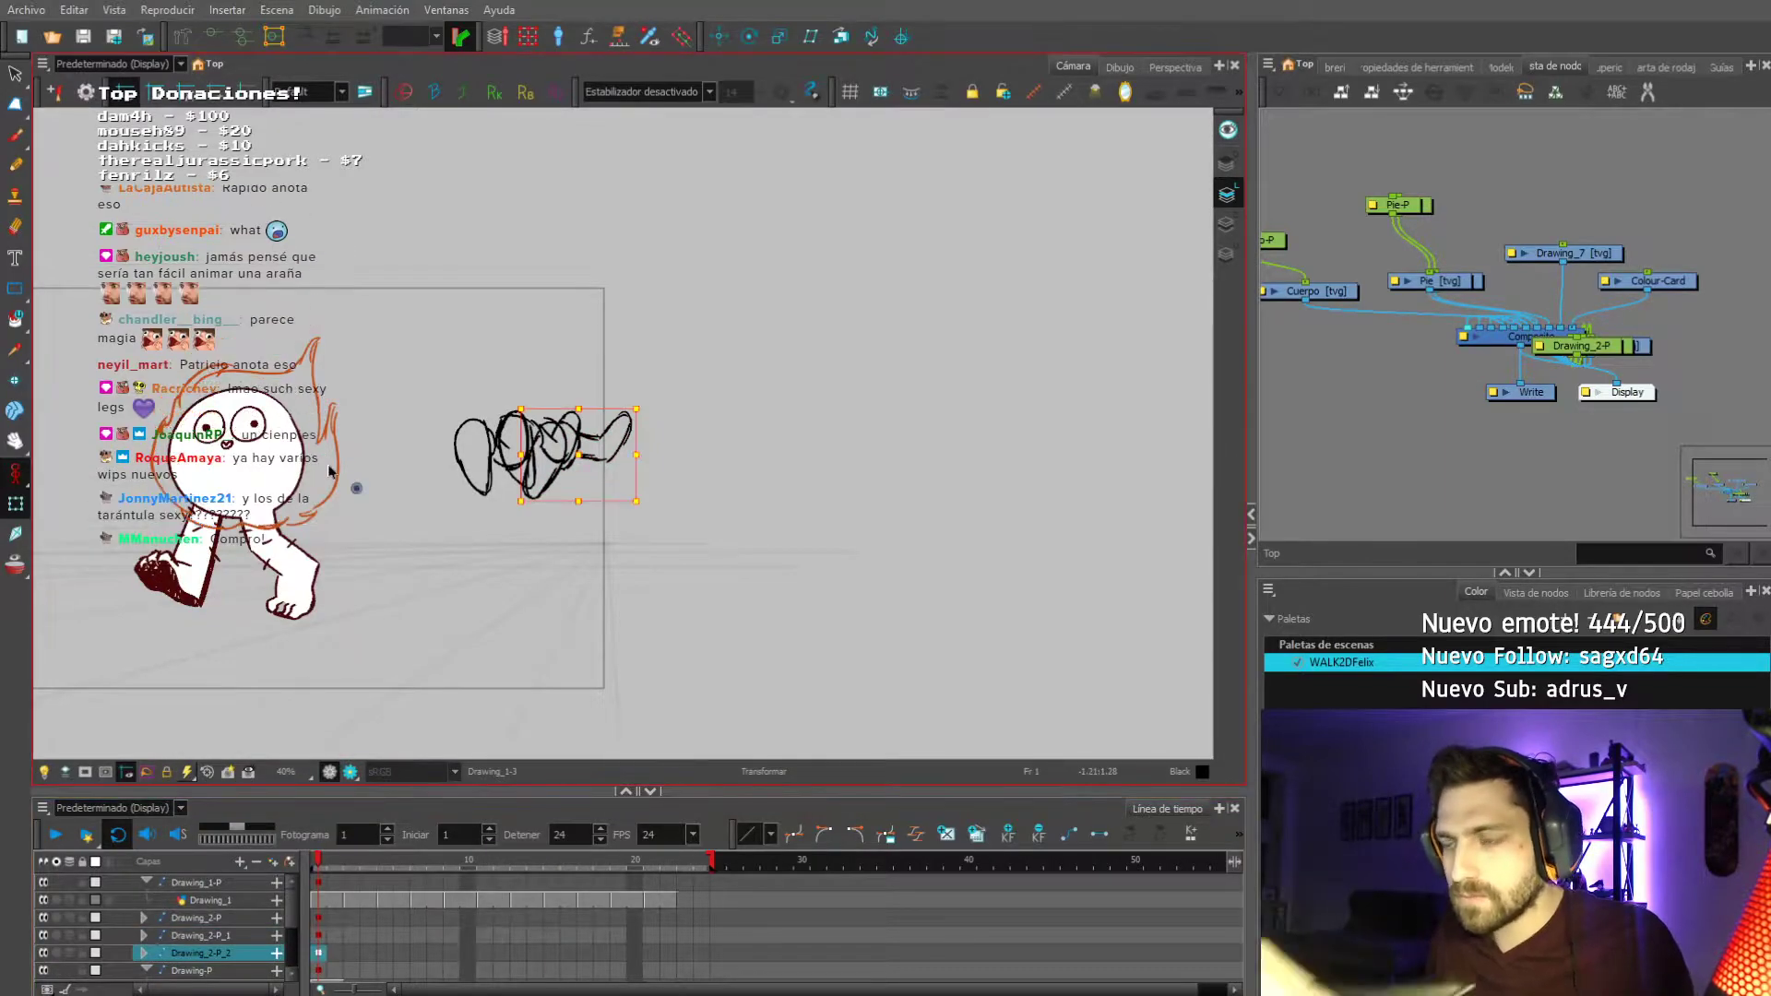
{"action": "key", "text": "Right"}
{"action": "key", "text": "Right"}
{"action": "key", "text": "Right"}
{"action": "key", "text": "Right"}
{"action": "key", "text": "Right"}
{"action": "key", "text": "Right"}
{"action": "key", "text": "Right"}
{"action": "key", "text": "Right"}
{"action": "key", "text": "Right"}
{"action": "key", "text": "Right"}
Offset the Drawing_4 cycle by moving its opening exposures to the end so it starts on the next pose, and collapse its peg.
{"action": "left_click", "coordinate": [144, 953]}
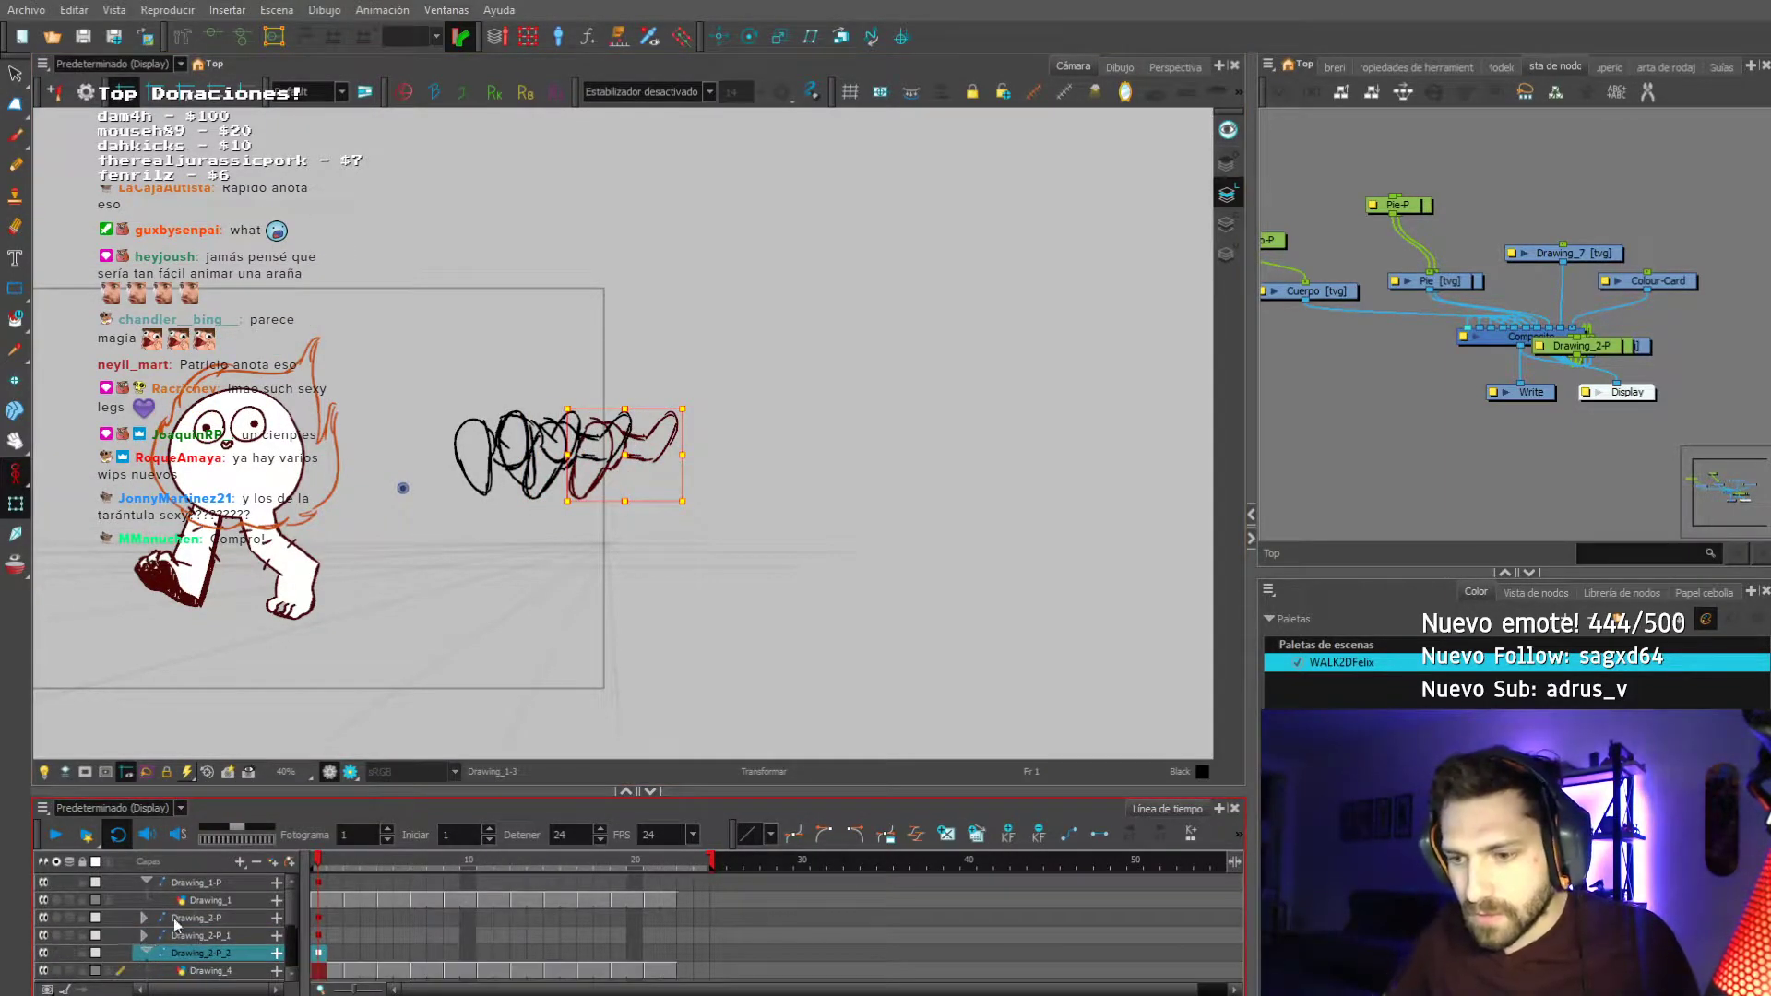
{"action": "left_click", "coordinate": [318, 972]}
{"action": "key", "text": "F5"}
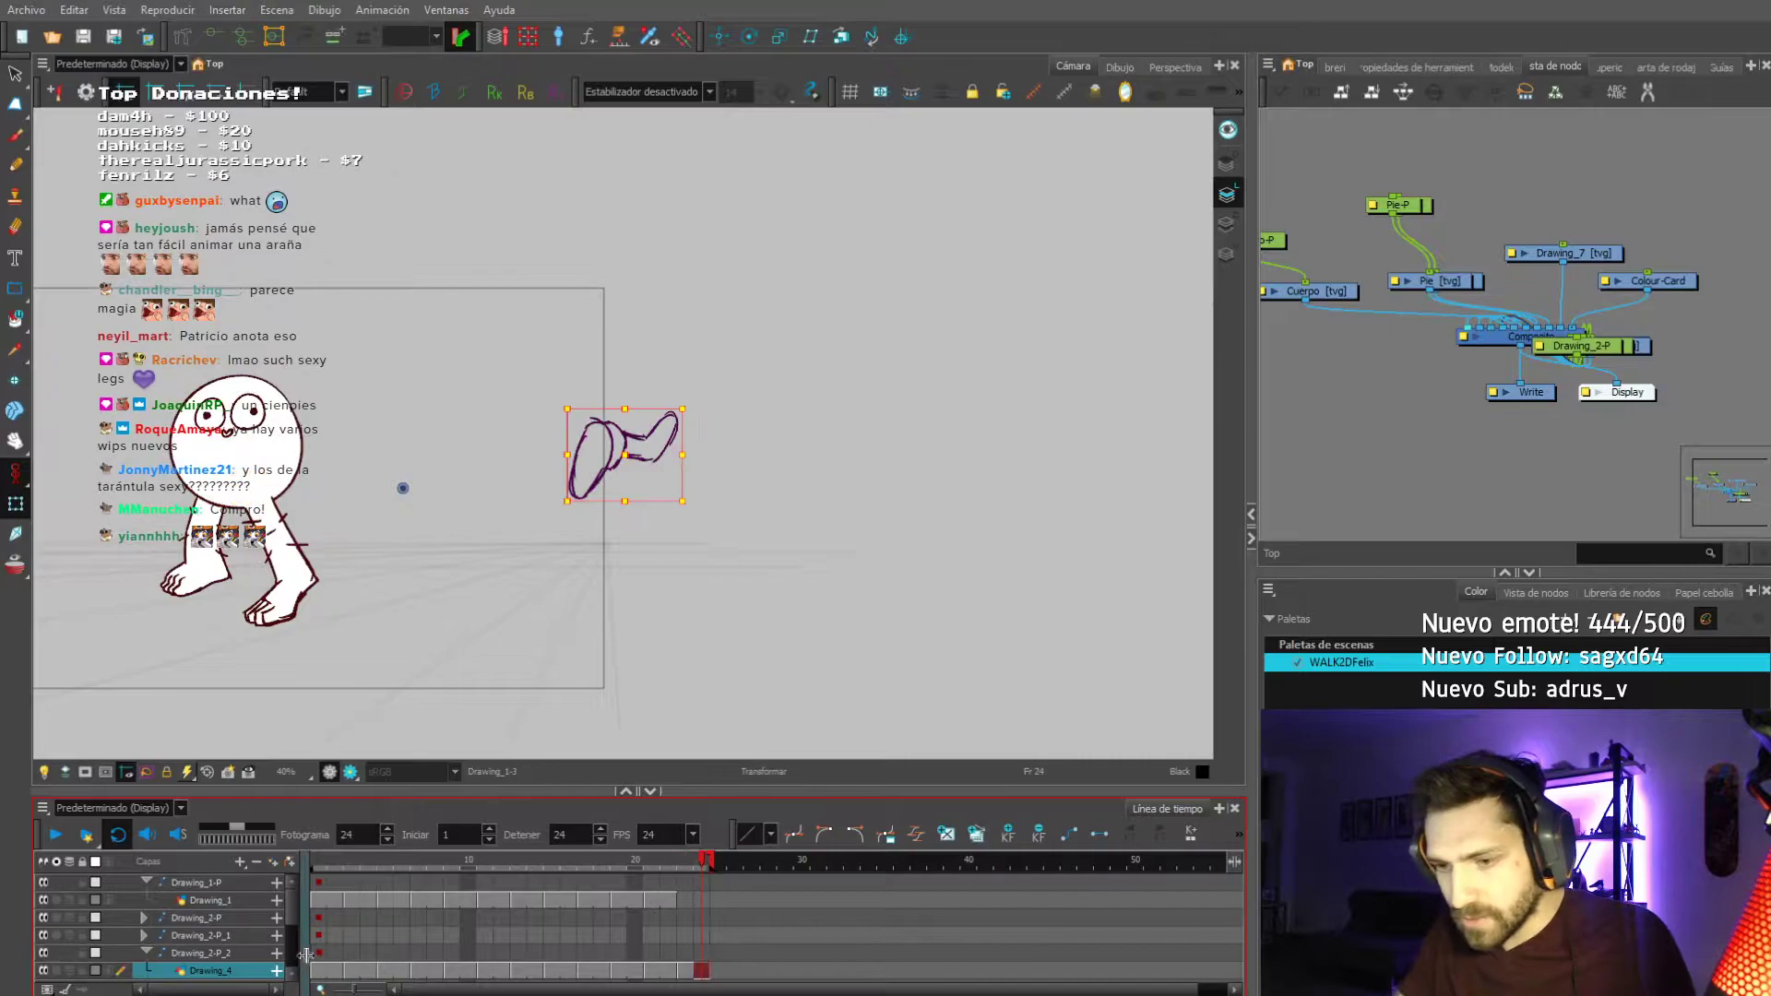
{"action": "left_click_drag", "start_coordinate": [318, 953], "coordinate": [319, 968]}
{"action": "key", "text": "minus"}
{"action": "key", "text": "minus"}
{"action": "left_click", "coordinate": [146, 954]}
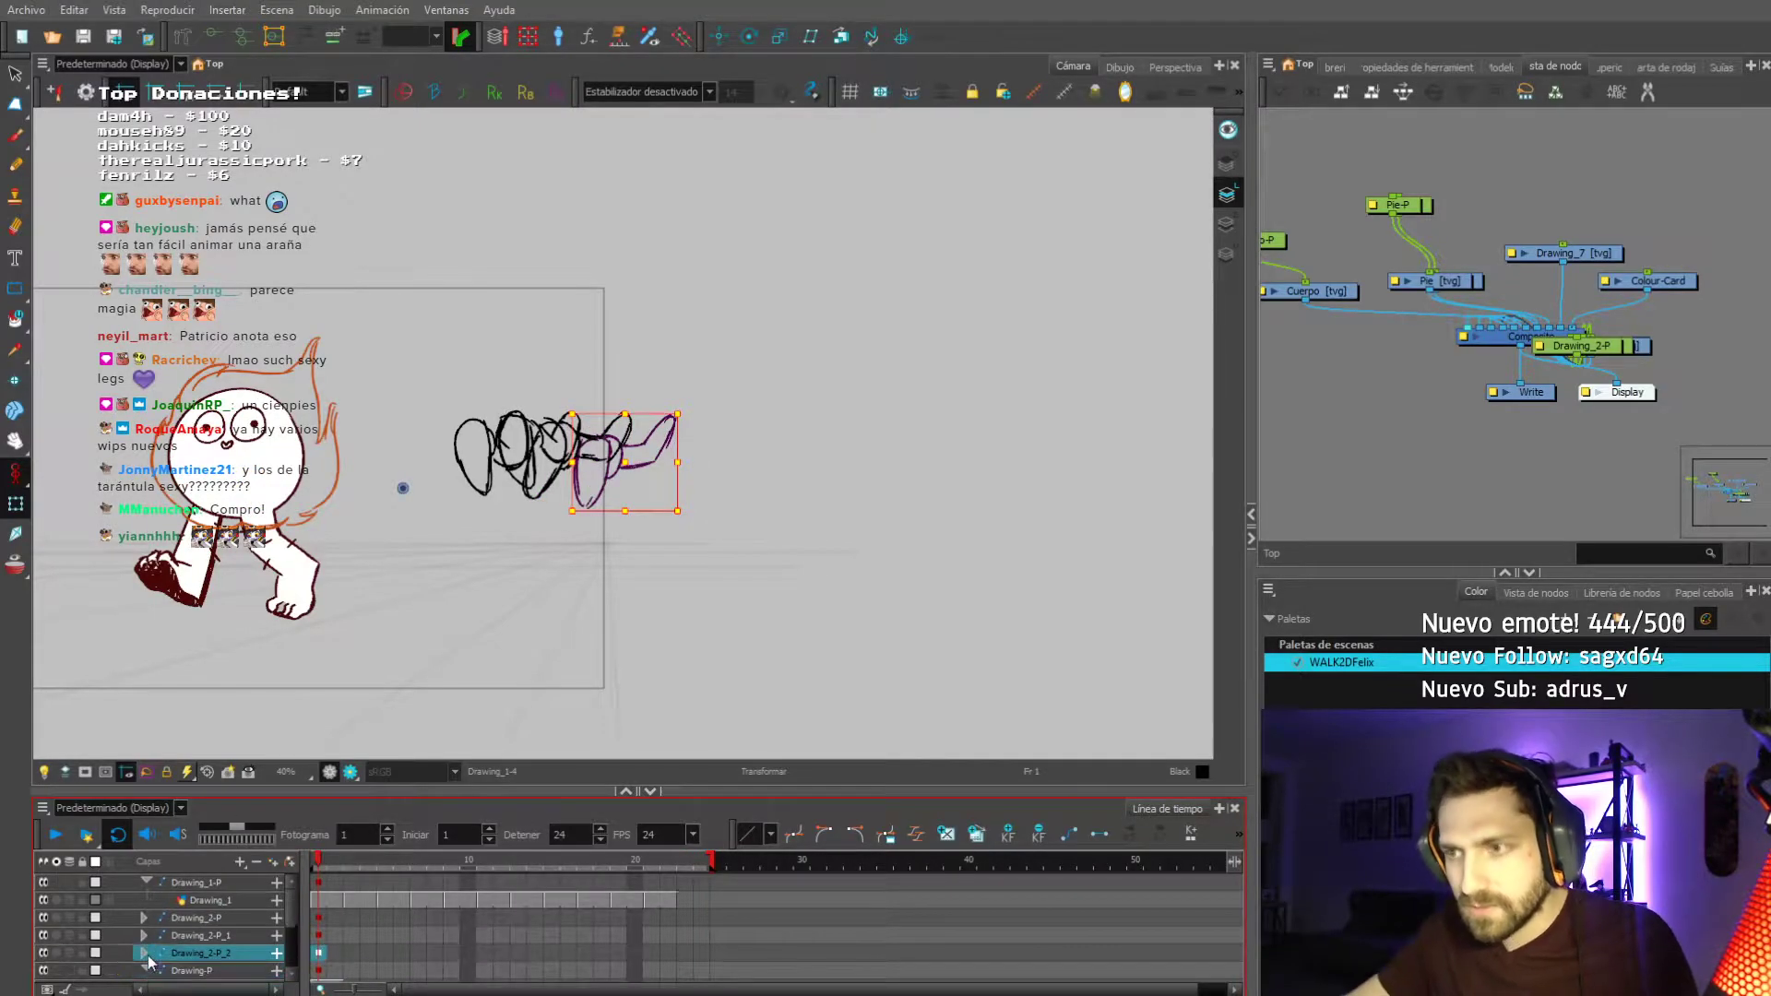
Duplicate the Drawing_2-P_2 peg with its drawing to make a fifth copy and expand the new peg.
{"action": "right_click", "coordinate": [203, 969]}
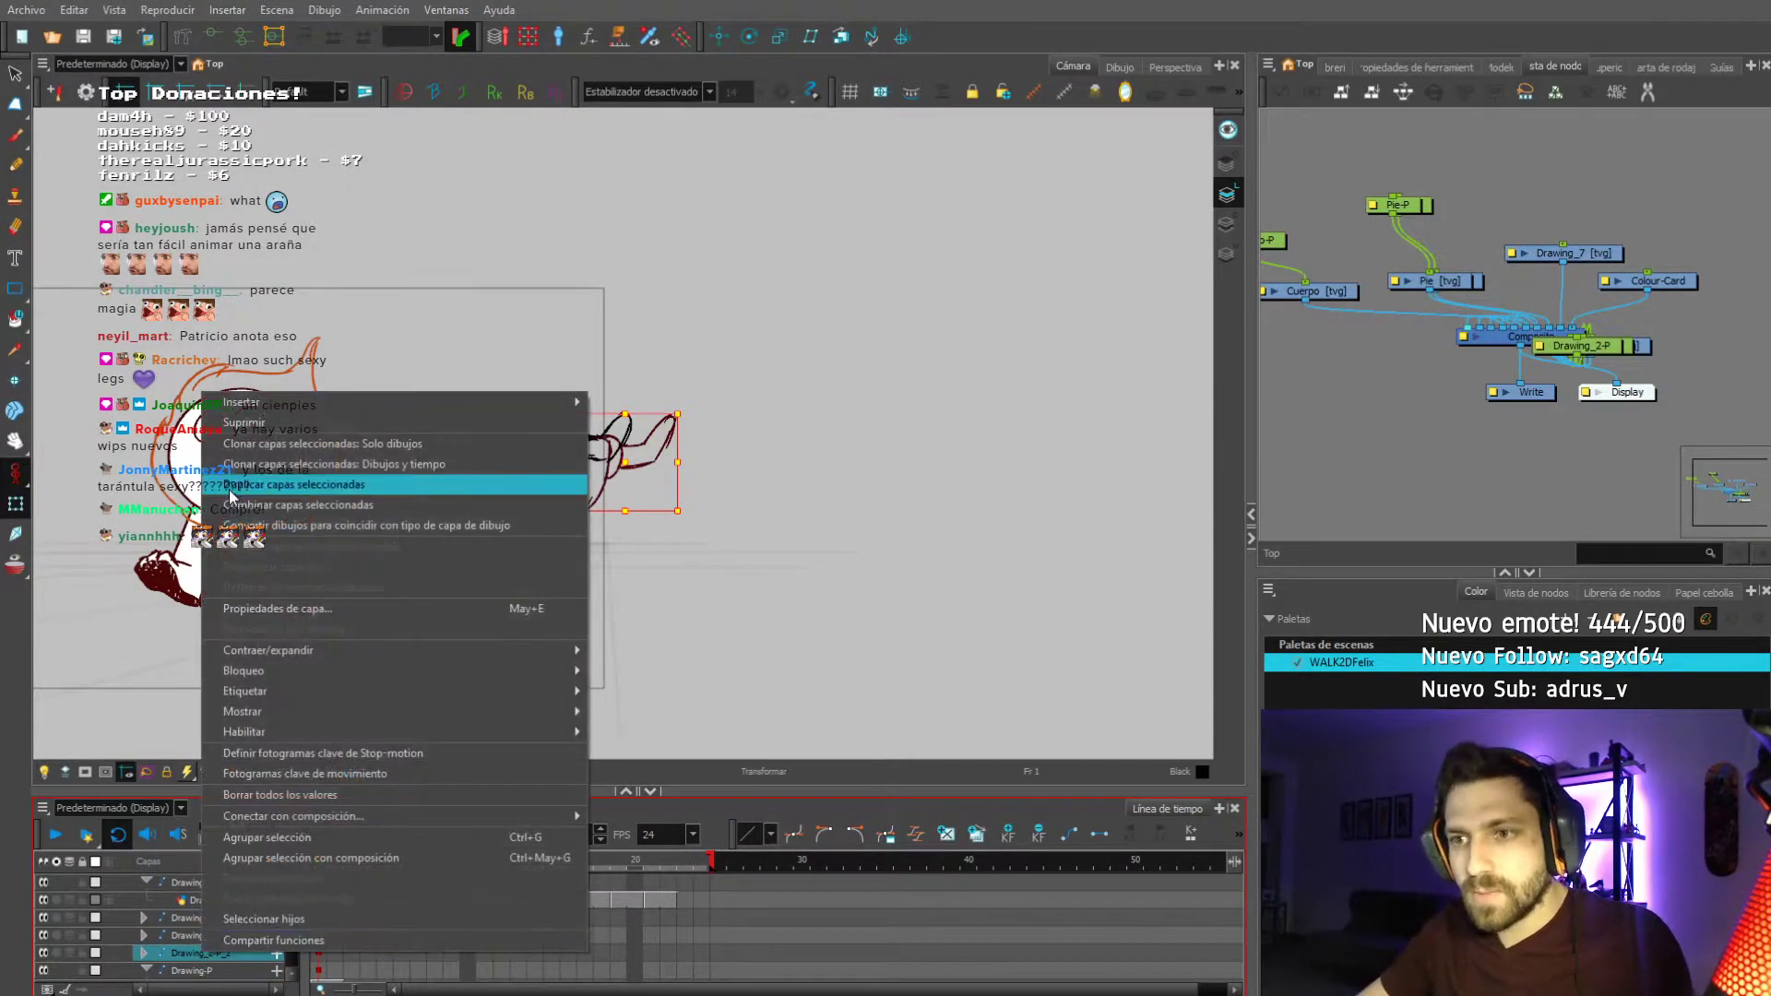
{"action": "left_click", "coordinate": [304, 478]}
{"action": "left_click", "coordinate": [144, 937]}
Offset the fifth copy's cycle by moving its opening exposures to the end so it starts on the next pose.
{"action": "left_click", "coordinate": [319, 952]}
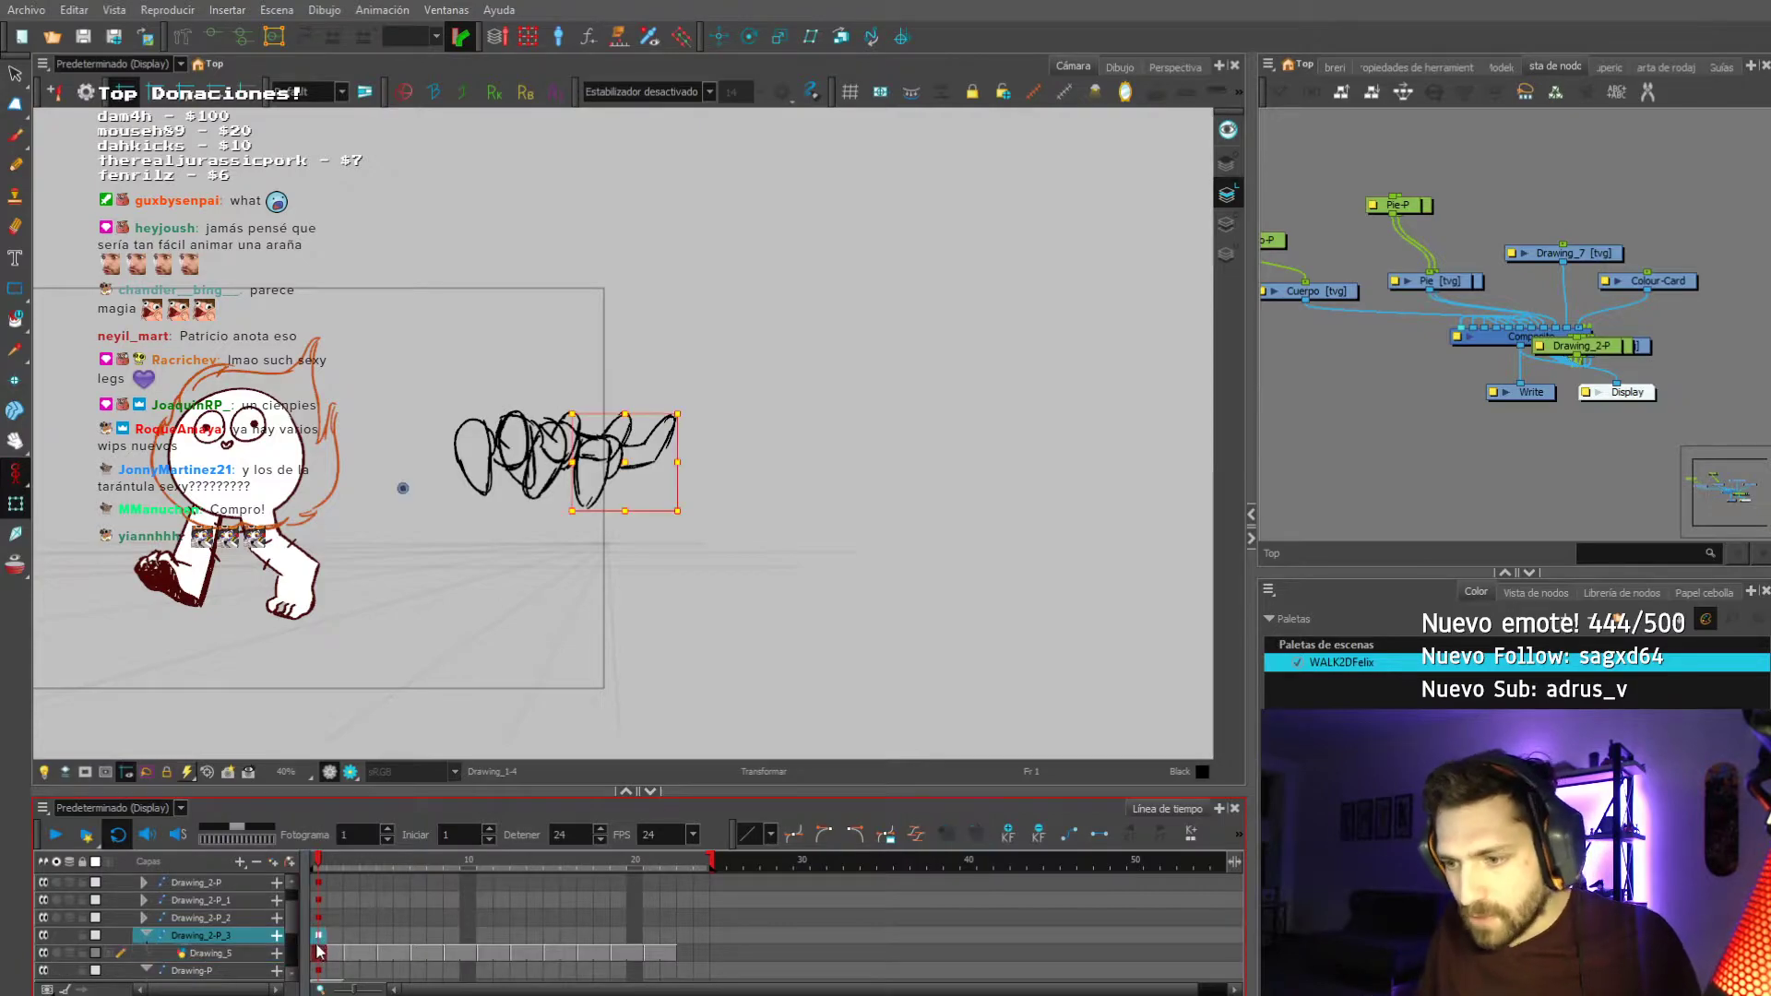
{"action": "left_click", "coordinate": [685, 951]}
{"action": "key", "text": "ctrl+v"}
{"action": "left_click", "coordinate": [318, 935]}
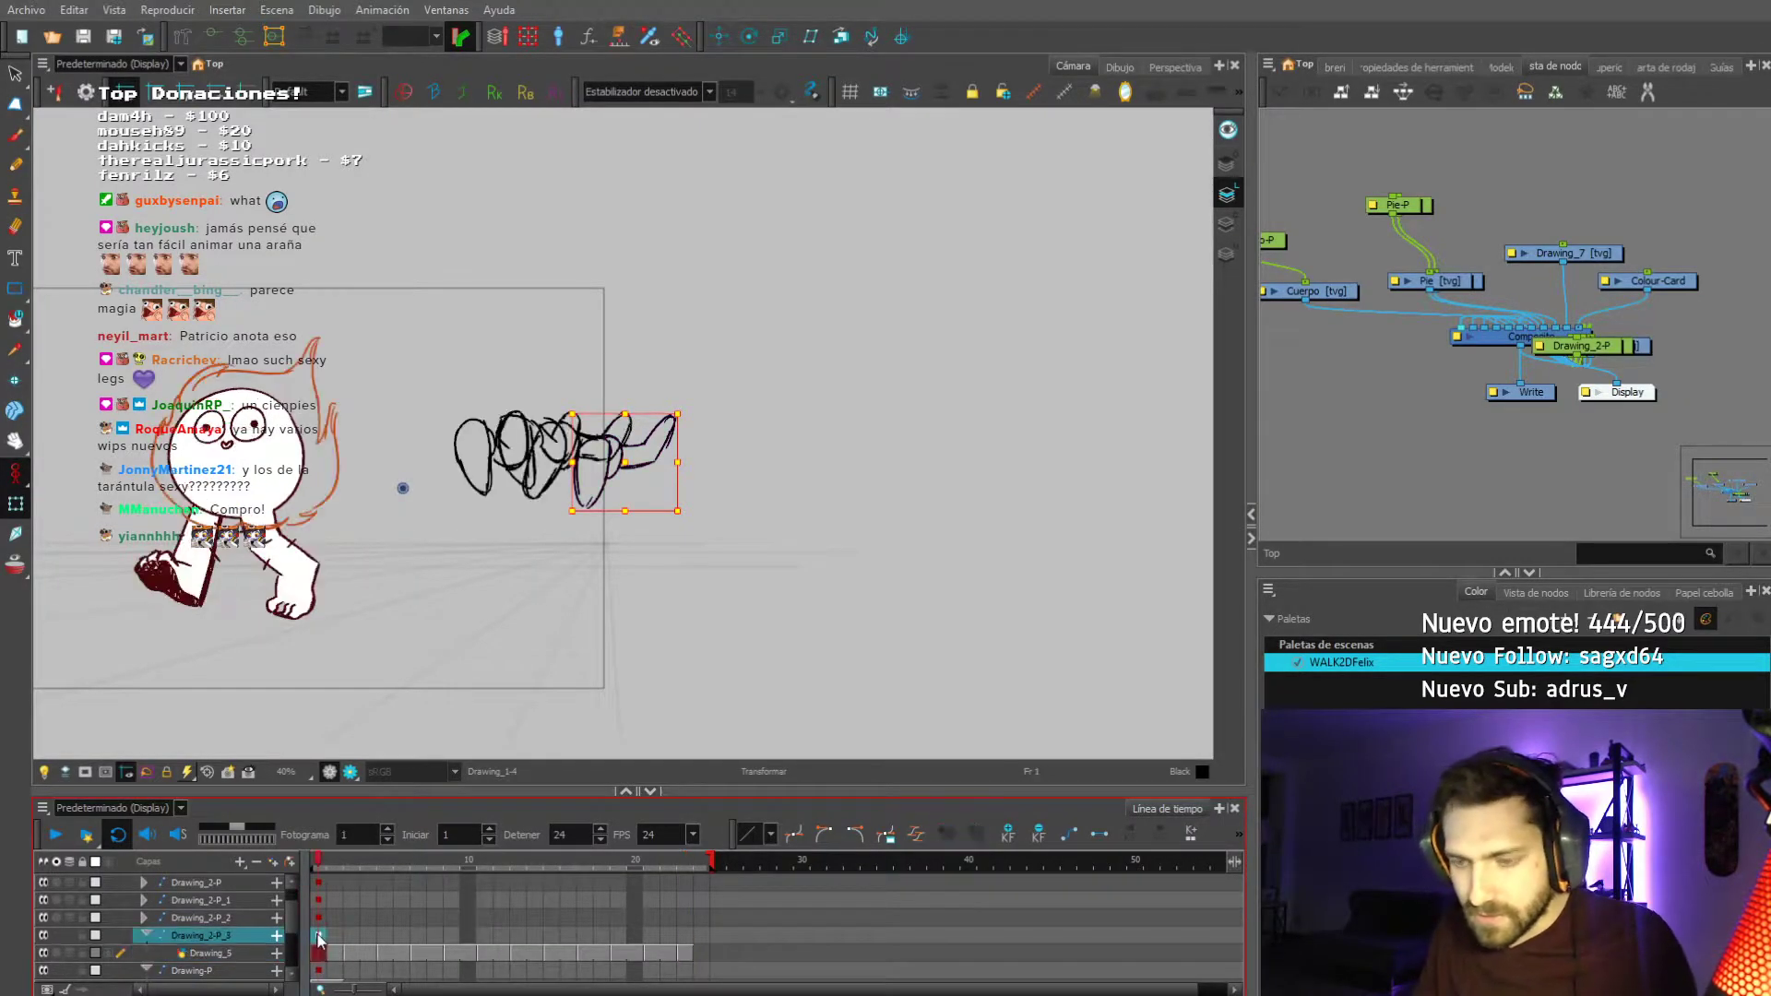
{"action": "left_click", "coordinate": [147, 935]}
{"action": "left_click", "coordinate": [320, 939]}
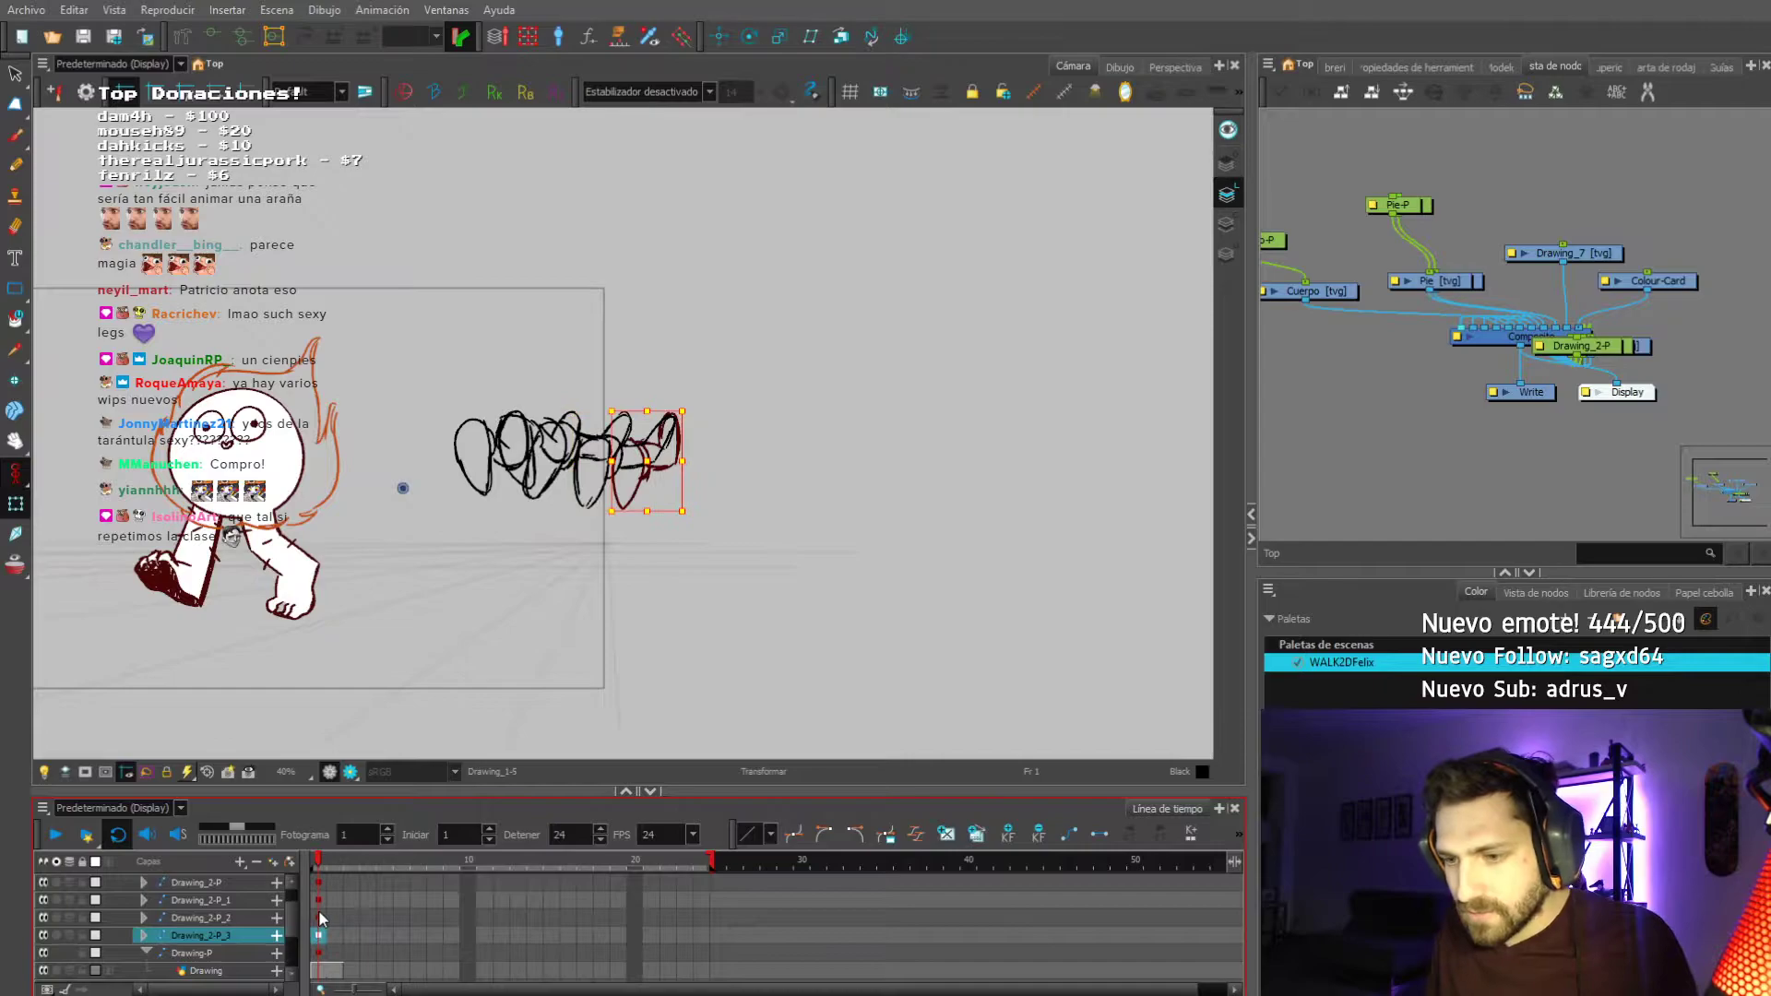
{"action": "left_click", "coordinate": [150, 933]}
{"action": "left_click", "coordinate": [666, 951]}
{"action": "key", "text": "ctrl+v"}
{"action": "left_click", "coordinate": [318, 861]}
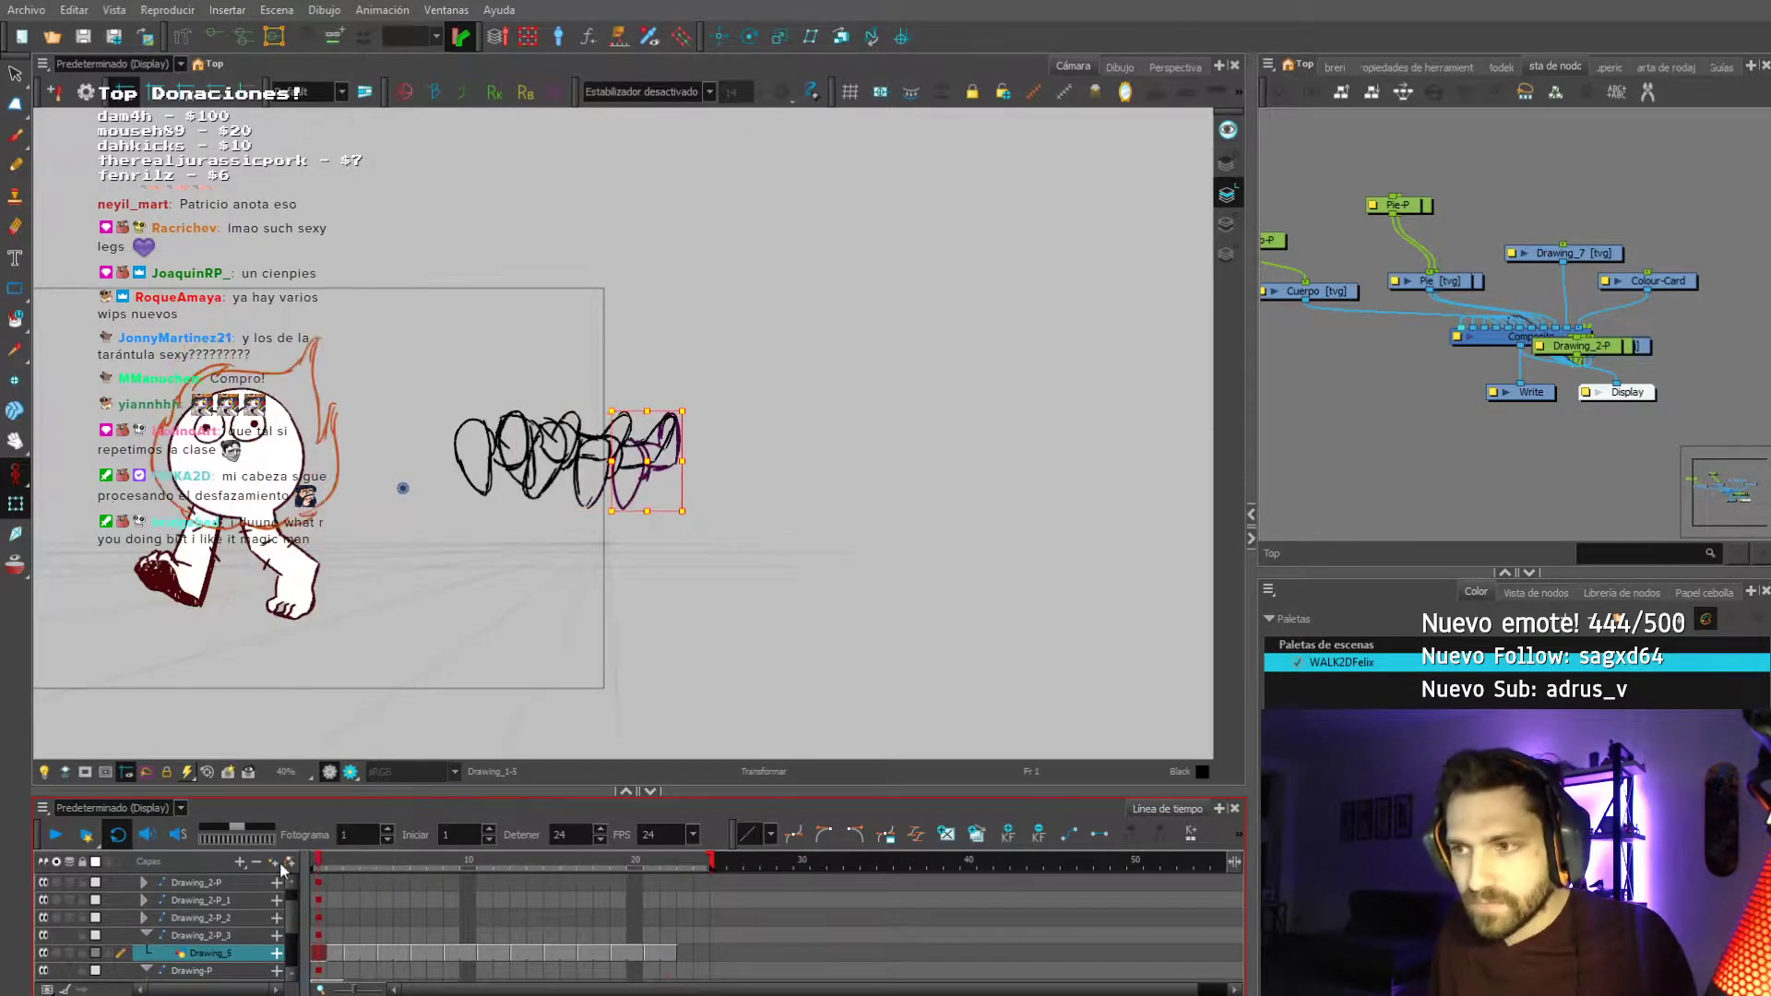
Check the exposures of the last two copies against each other and collapse all the copies' open pegs.
{"action": "left_click", "coordinate": [144, 917]}
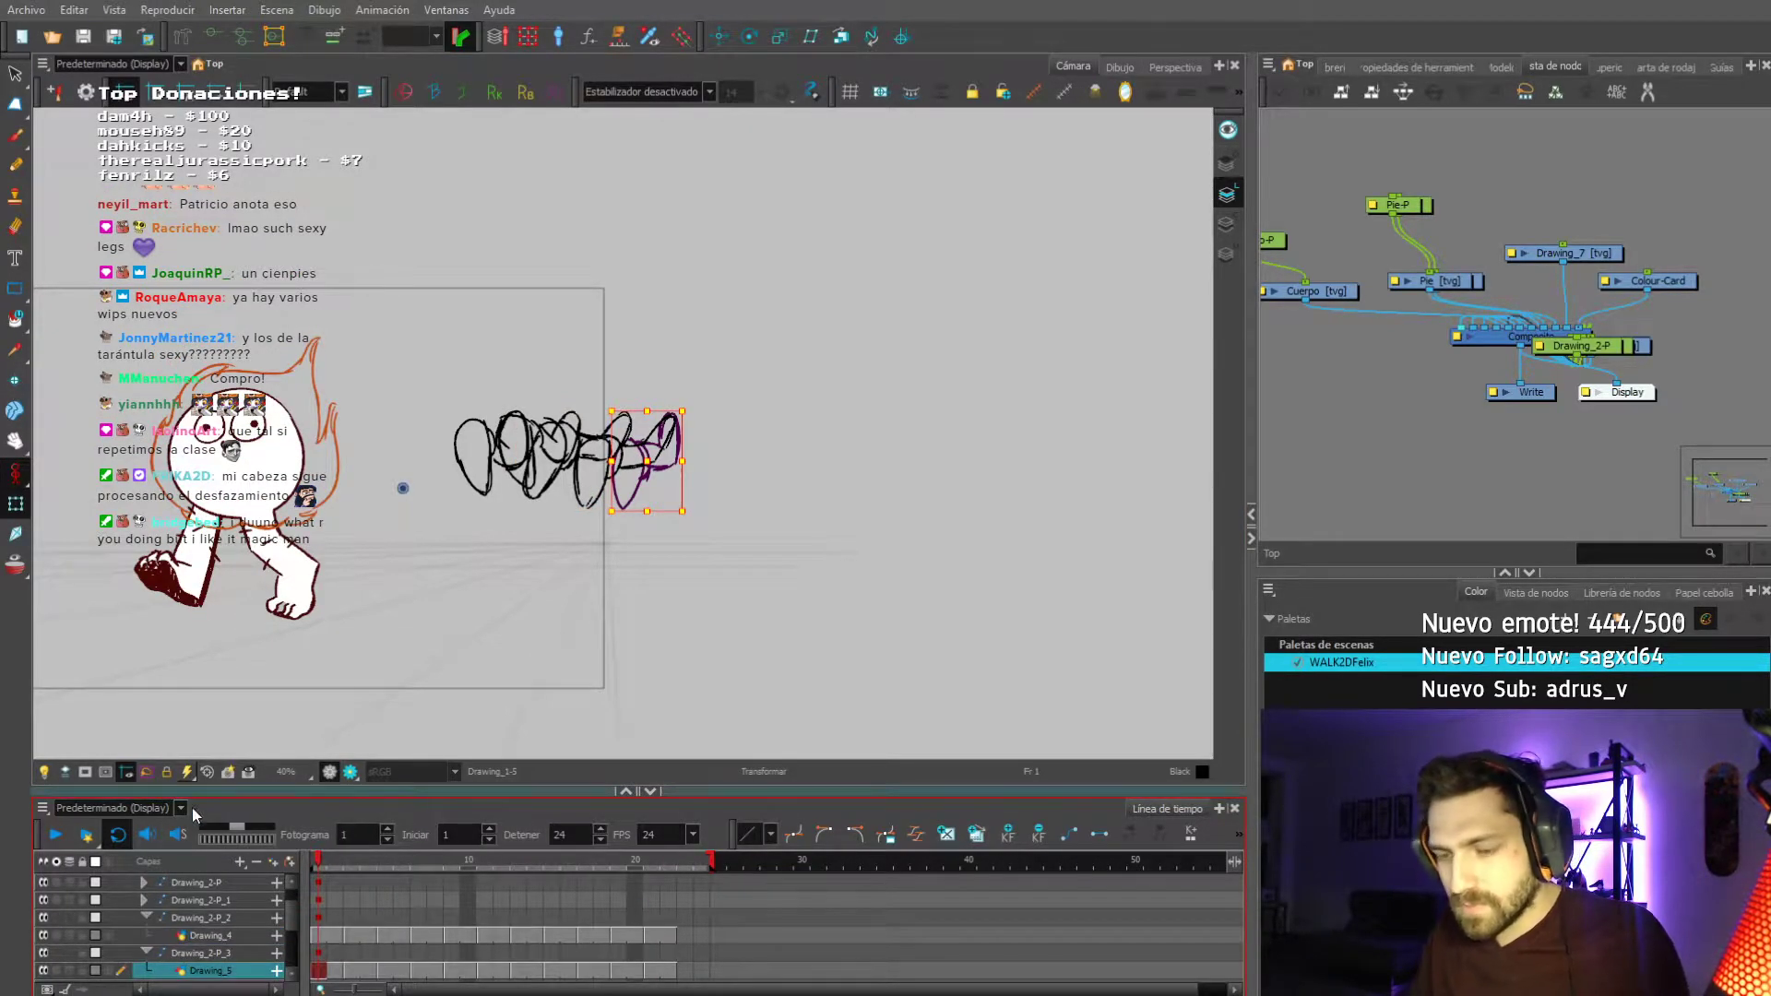
{"action": "left_click", "coordinate": [313, 938]}
{"action": "left_click", "coordinate": [145, 918]}
{"action": "left_click", "coordinate": [146, 936]}
{"action": "left_click", "coordinate": [177, 899]}
{"action": "scroll", "coordinate": [170, 902], "scroll_direction": "up", "scroll_amount": 1}
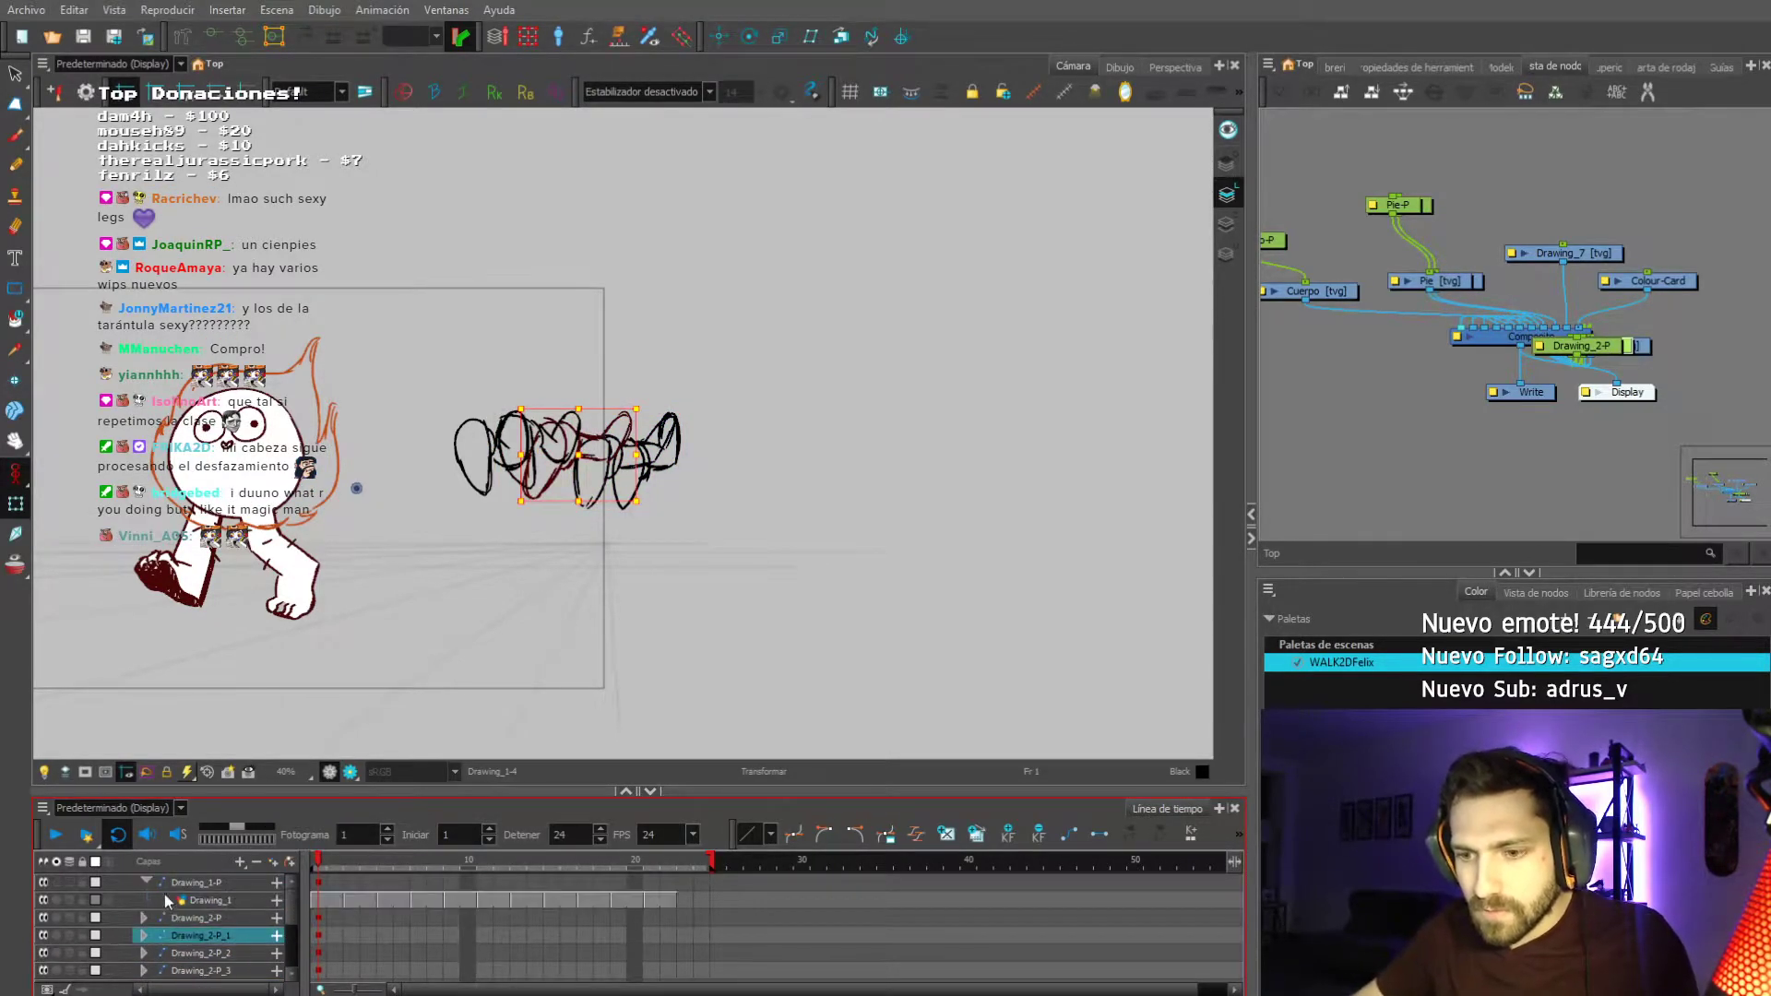
{"action": "left_click", "coordinate": [146, 882]}
Select each copy's peg in turn to compare where its leg sits on the canvas.
{"action": "left_click", "coordinate": [176, 887]}
{"action": "left_click", "coordinate": [179, 904]}
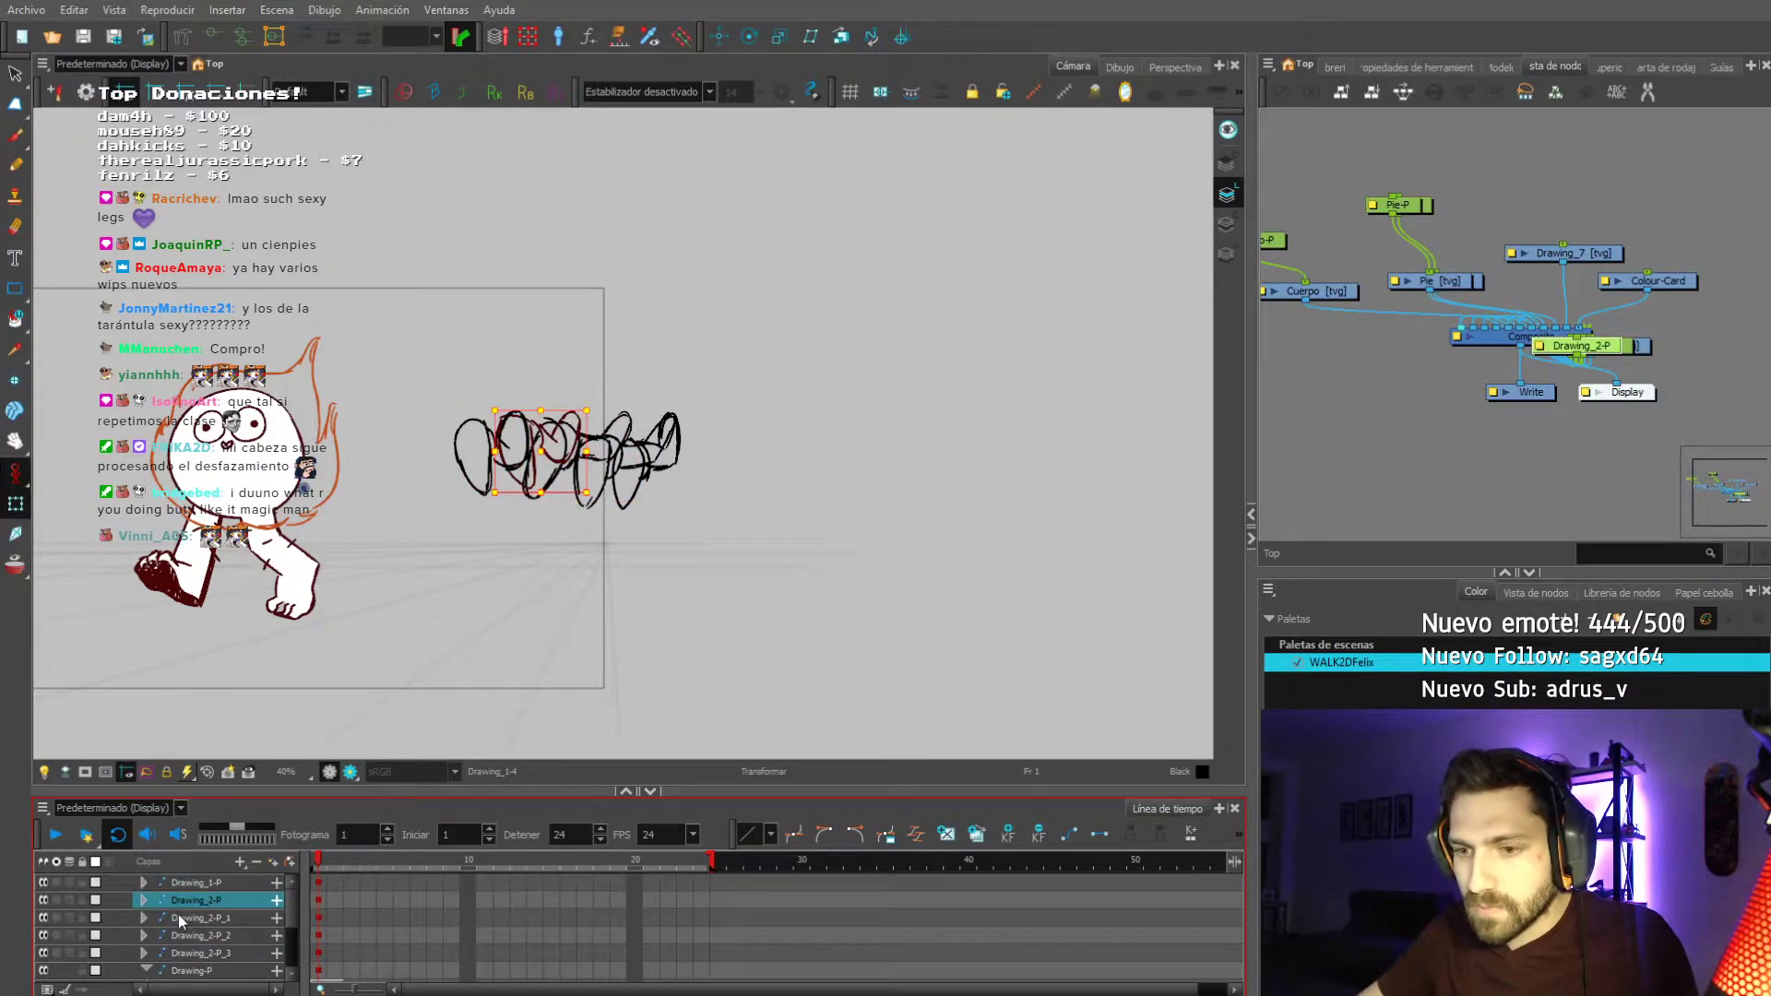
{"action": "left_click", "coordinate": [179, 916]}
{"action": "left_click", "coordinate": [180, 937]}
{"action": "left_click", "coordinate": [178, 954]}
{"action": "left_click", "coordinate": [170, 968]}
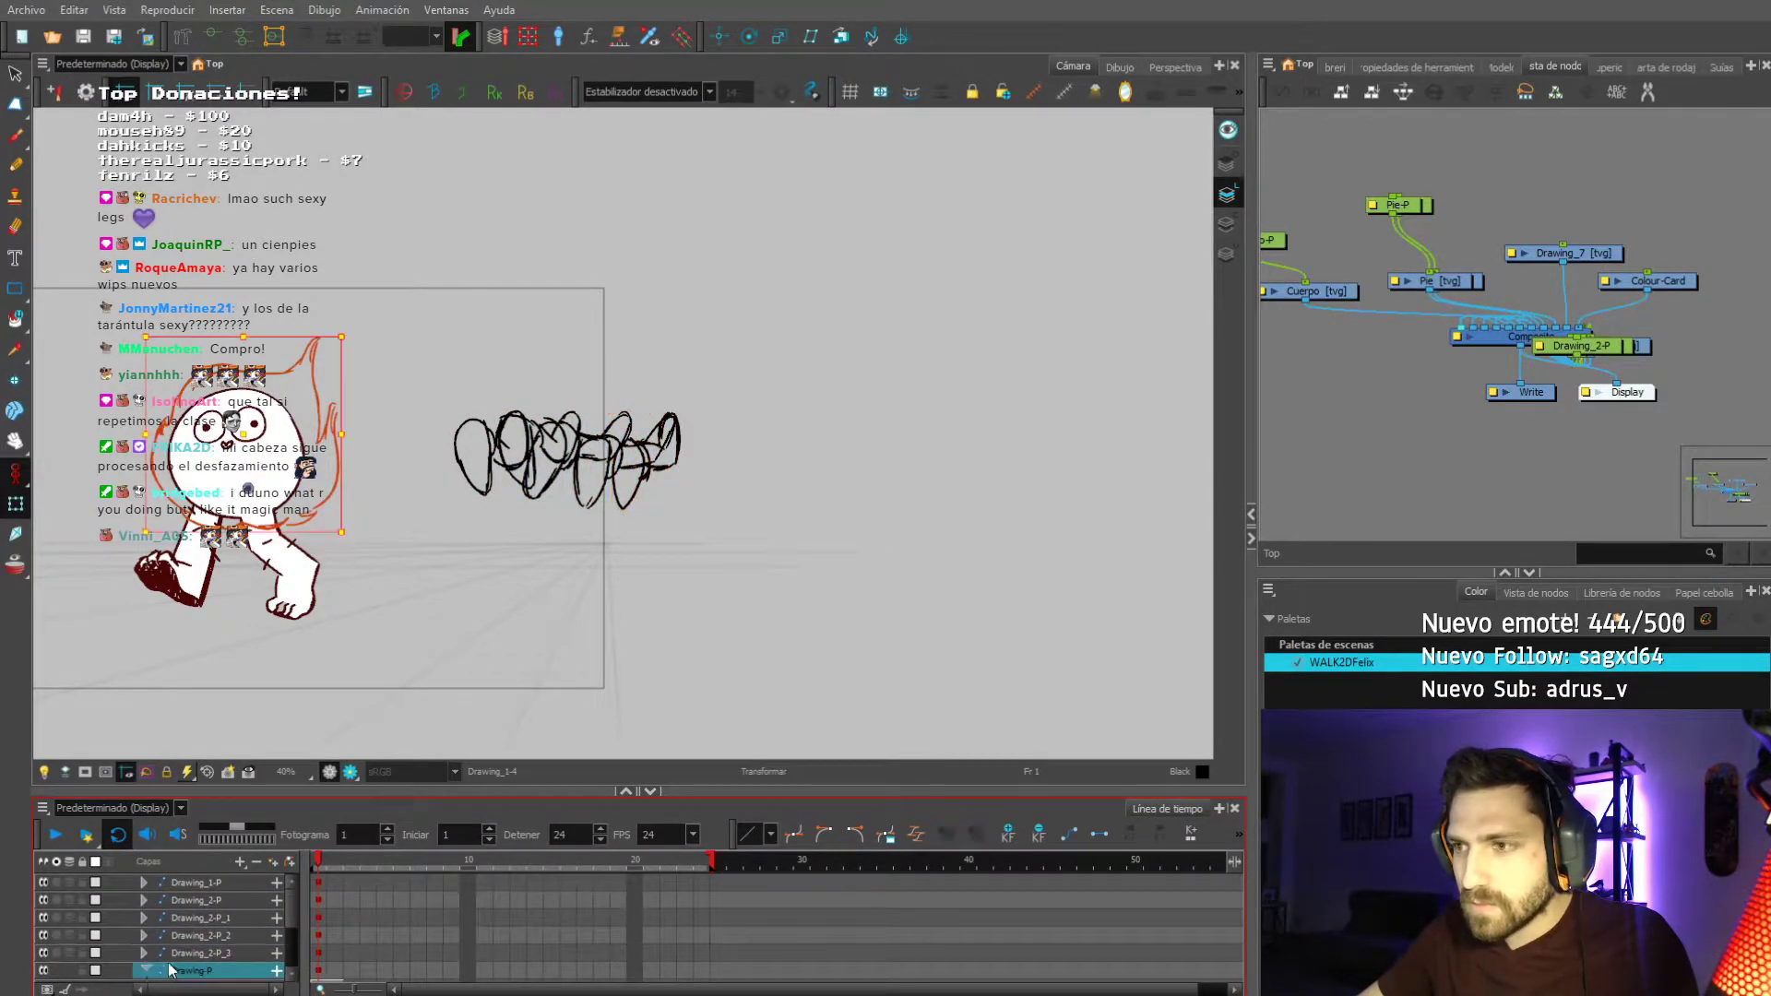
Duplicate the Drawing_2-P_3 peg with its drawing to make another copy and expand the new peg.
{"action": "left_click", "coordinate": [169, 955]}
{"action": "right_click", "coordinate": [177, 955]}
{"action": "left_click", "coordinate": [226, 488]}
{"action": "scroll", "coordinate": [175, 922], "scroll_direction": "down", "scroll_amount": 2}
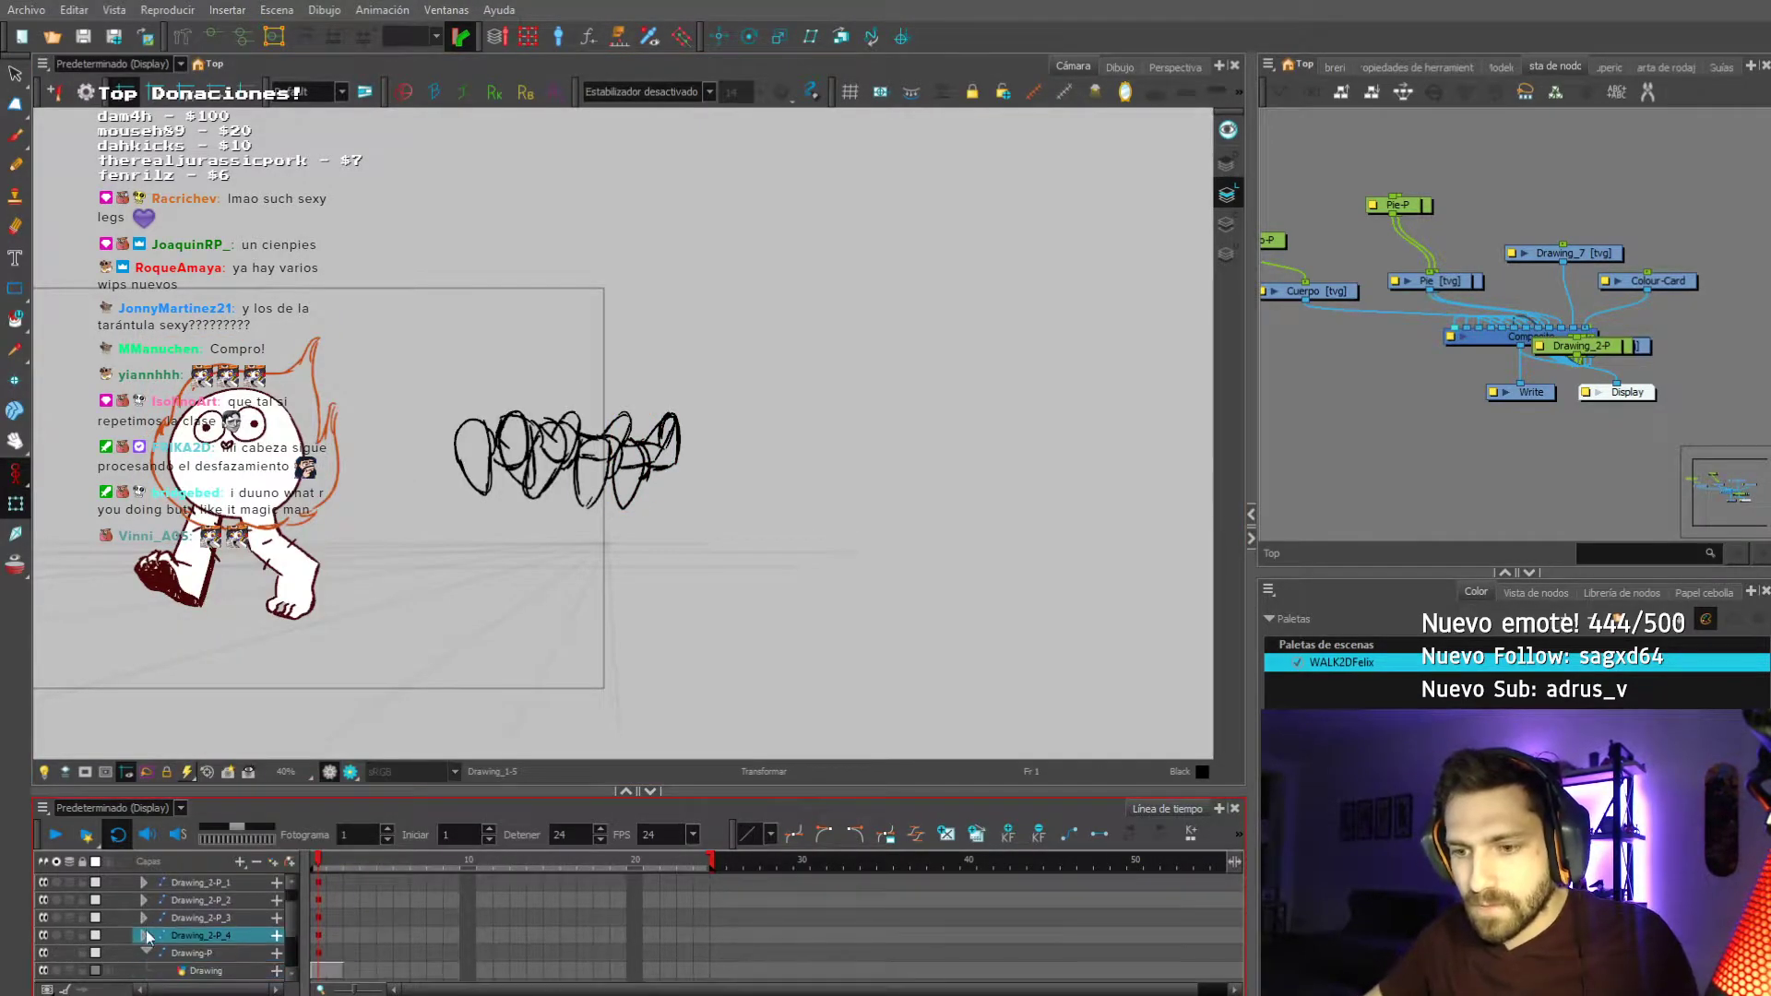
{"action": "left_click", "coordinate": [144, 935]}
Offset the Drawing_6 cycle by moving its opening exposures to the end so it starts on the next pose, and collapse its peg.
{"action": "scroll", "coordinate": [135, 930], "scroll_direction": "down", "scroll_amount": 2}
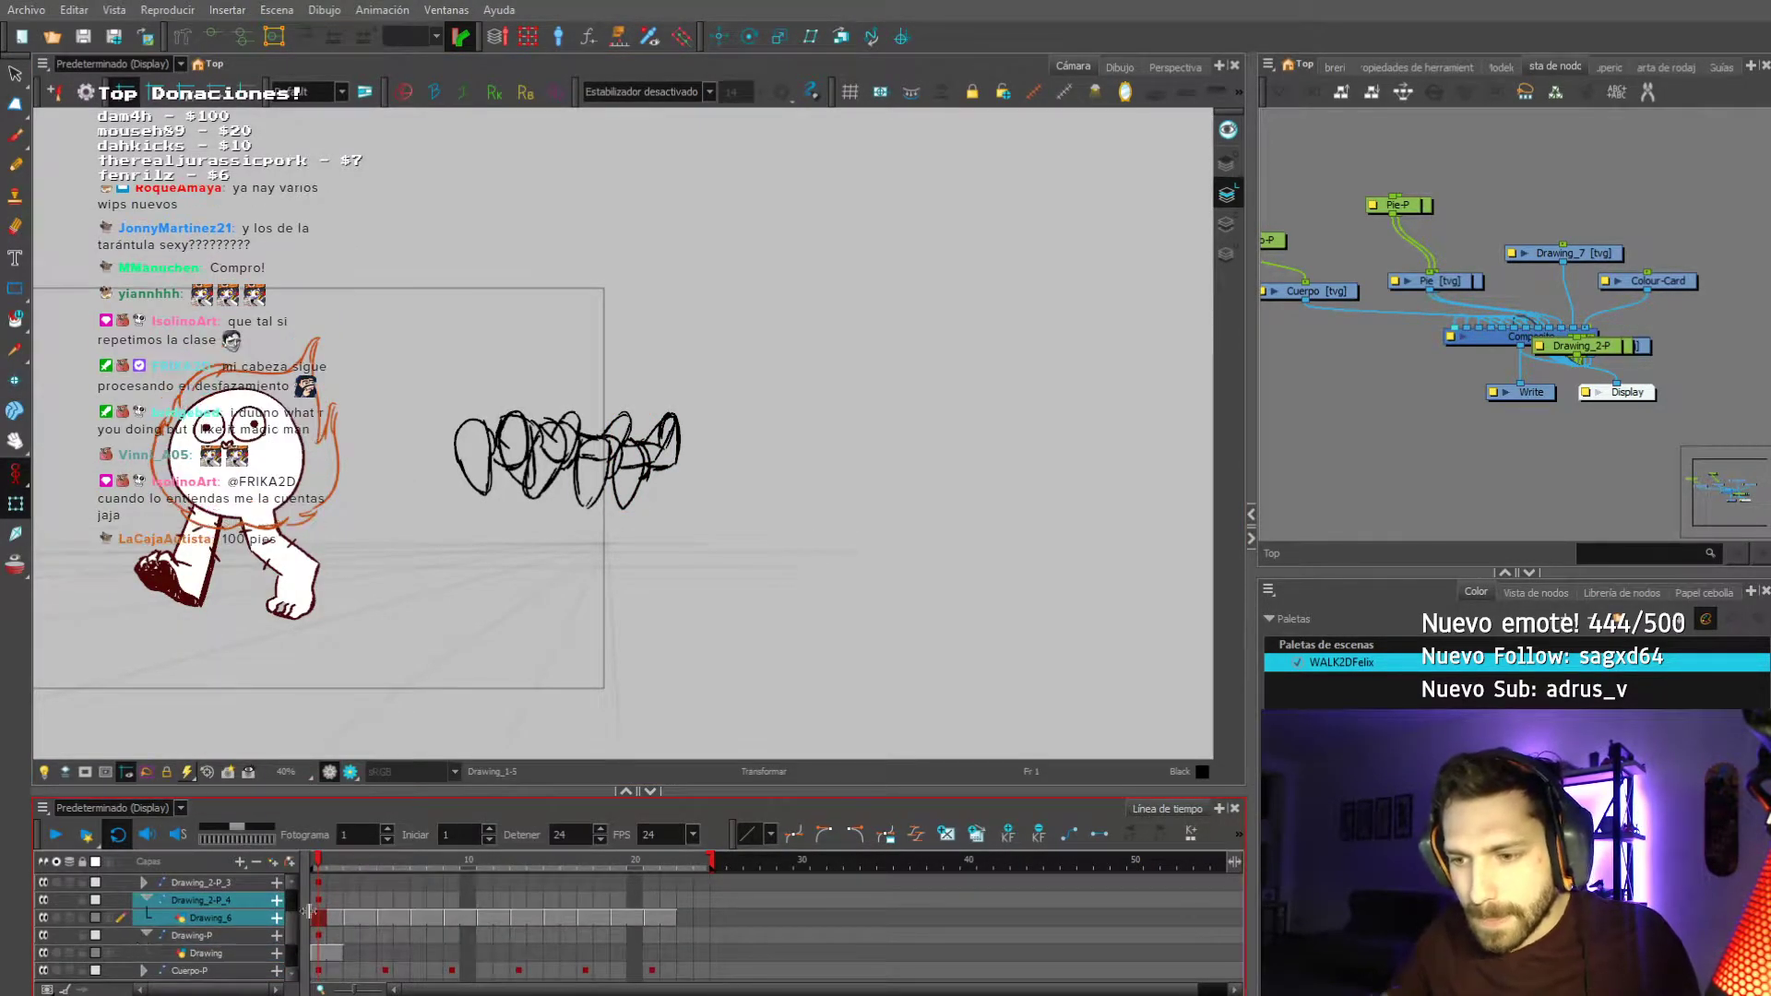
{"action": "left_click", "coordinate": [685, 918]}
{"action": "left_click", "coordinate": [703, 923]}
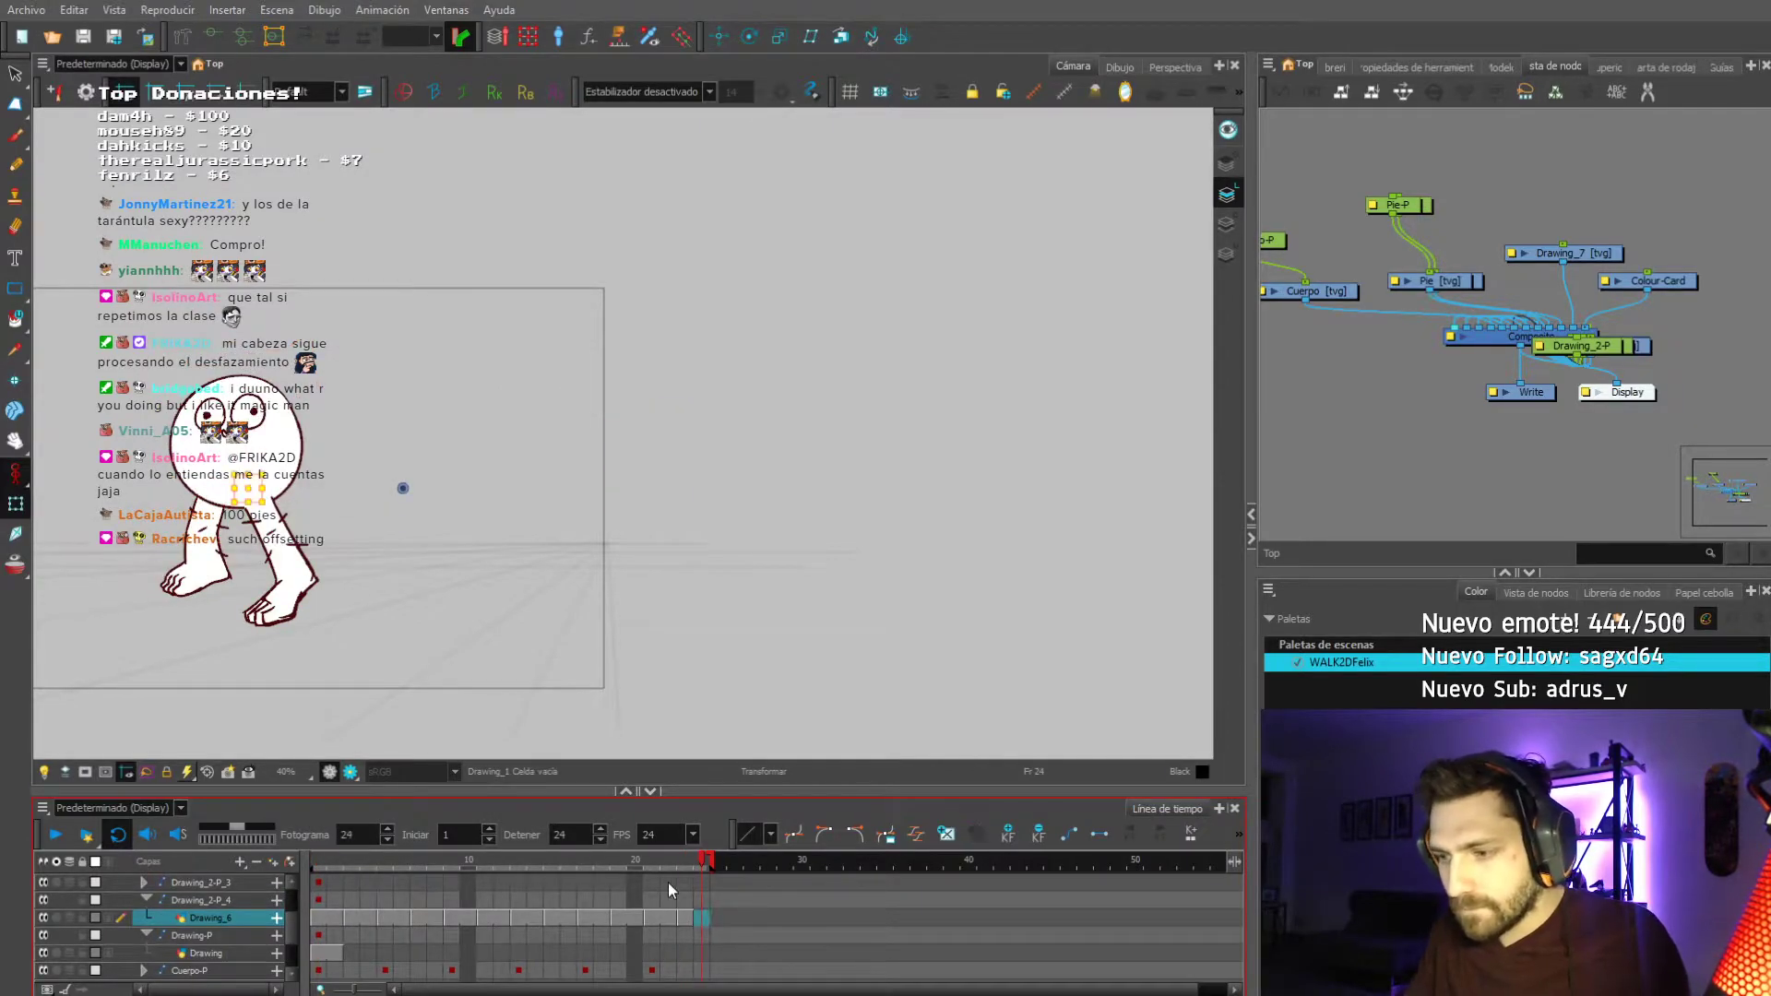
{"action": "key", "text": "F5"}
{"action": "key", "text": "F5"}
{"action": "left_click", "coordinate": [935, 542]}
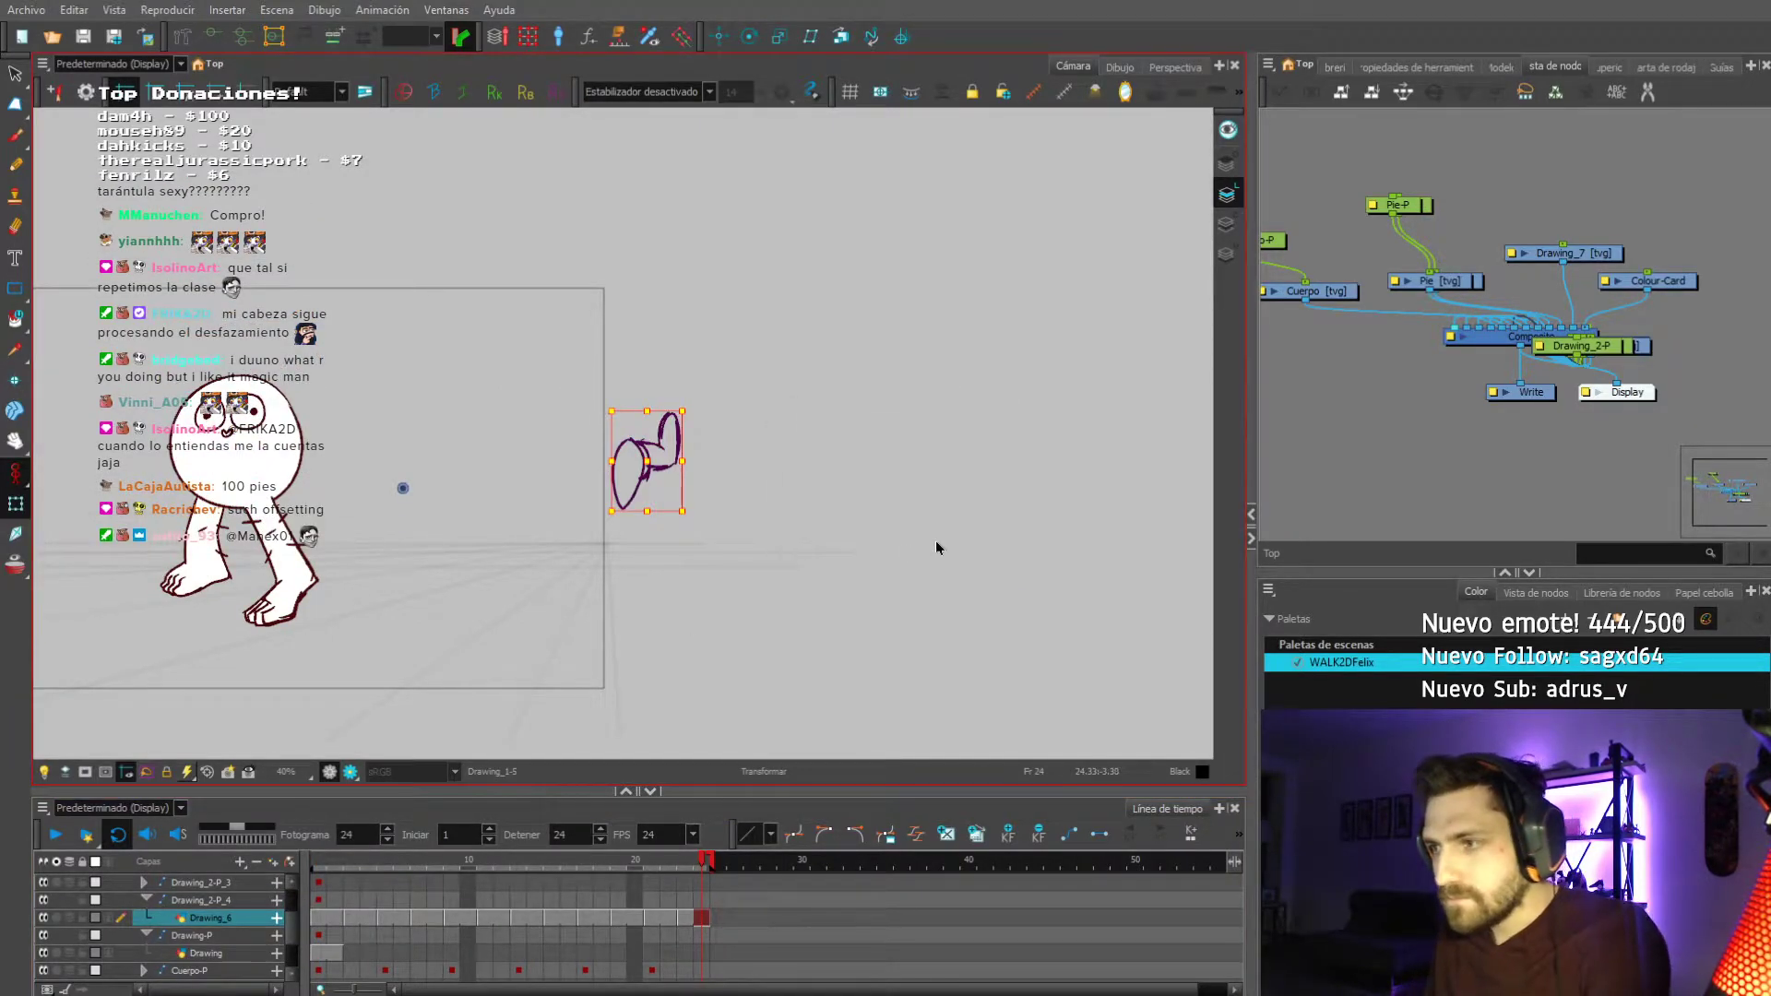
{"action": "left_click", "coordinate": [144, 900]}
Move the Drawing_2-P_4 peg to the right of the other legs at frame 1.
{"action": "left_click", "coordinate": [318, 900]}
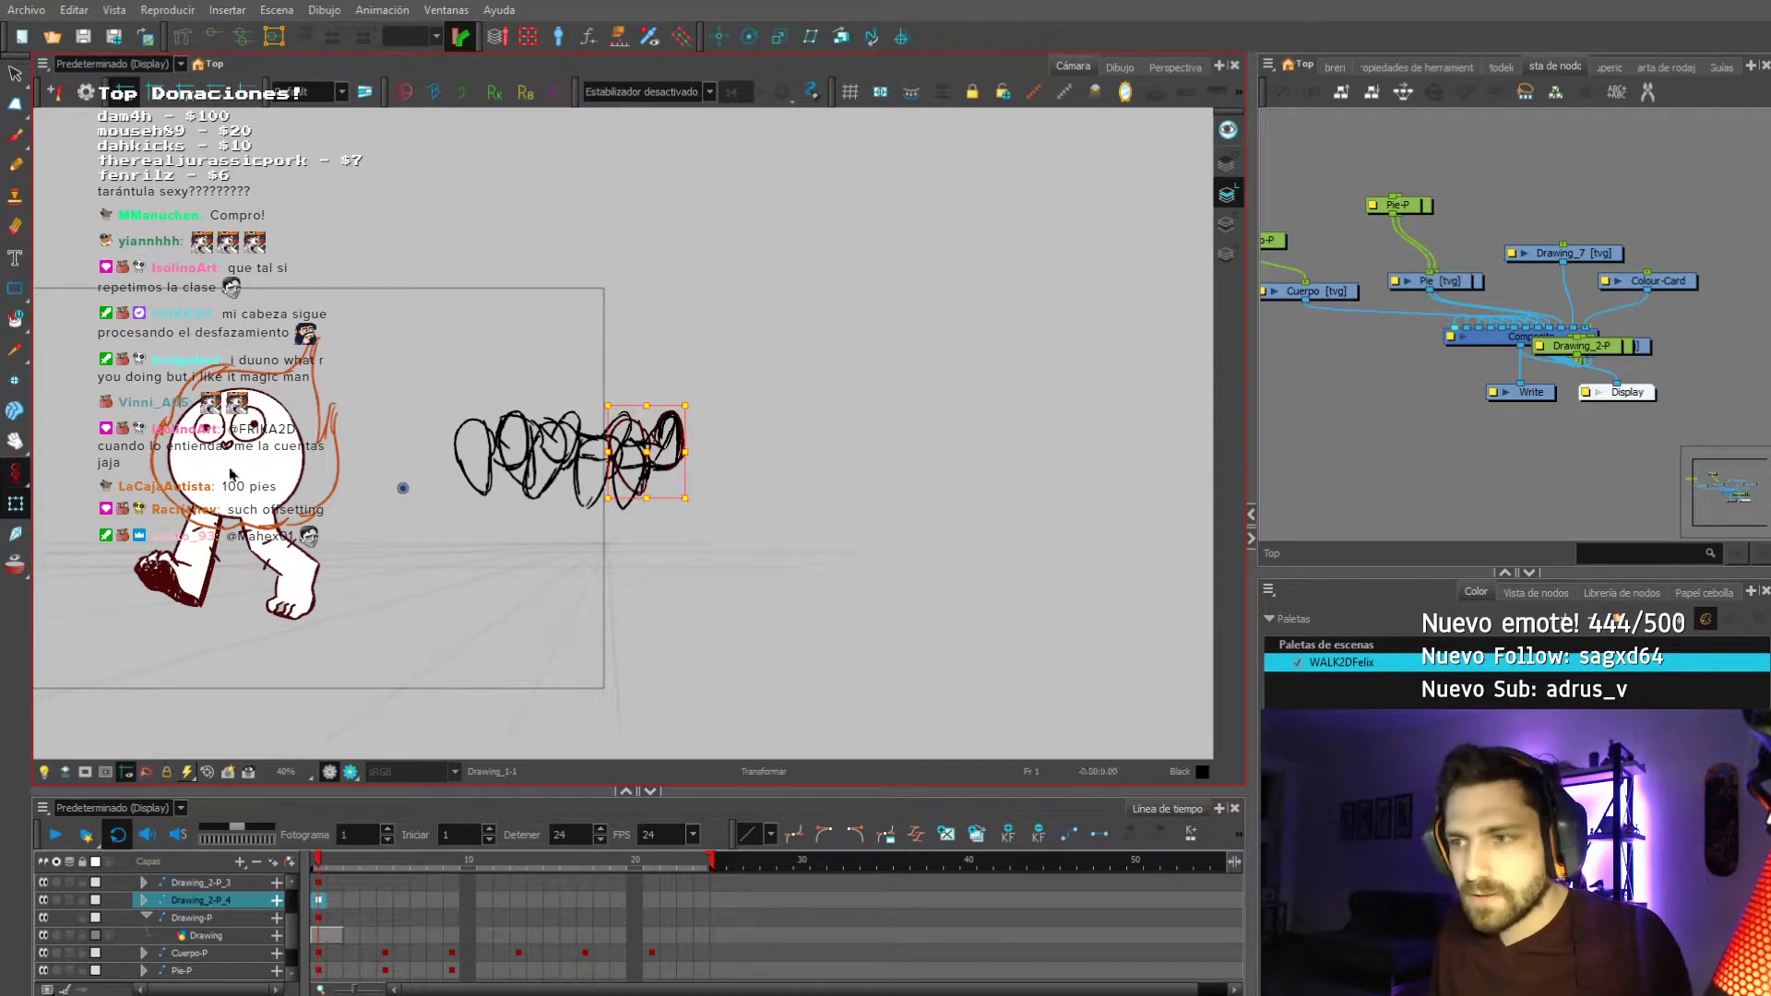
{"action": "key", "text": "Right"}
{"action": "key", "text": "Right"}
{"action": "key", "text": "Right"}
{"action": "key", "text": "Right"}
{"action": "key", "text": "Right"}
{"action": "key", "text": "Right"}
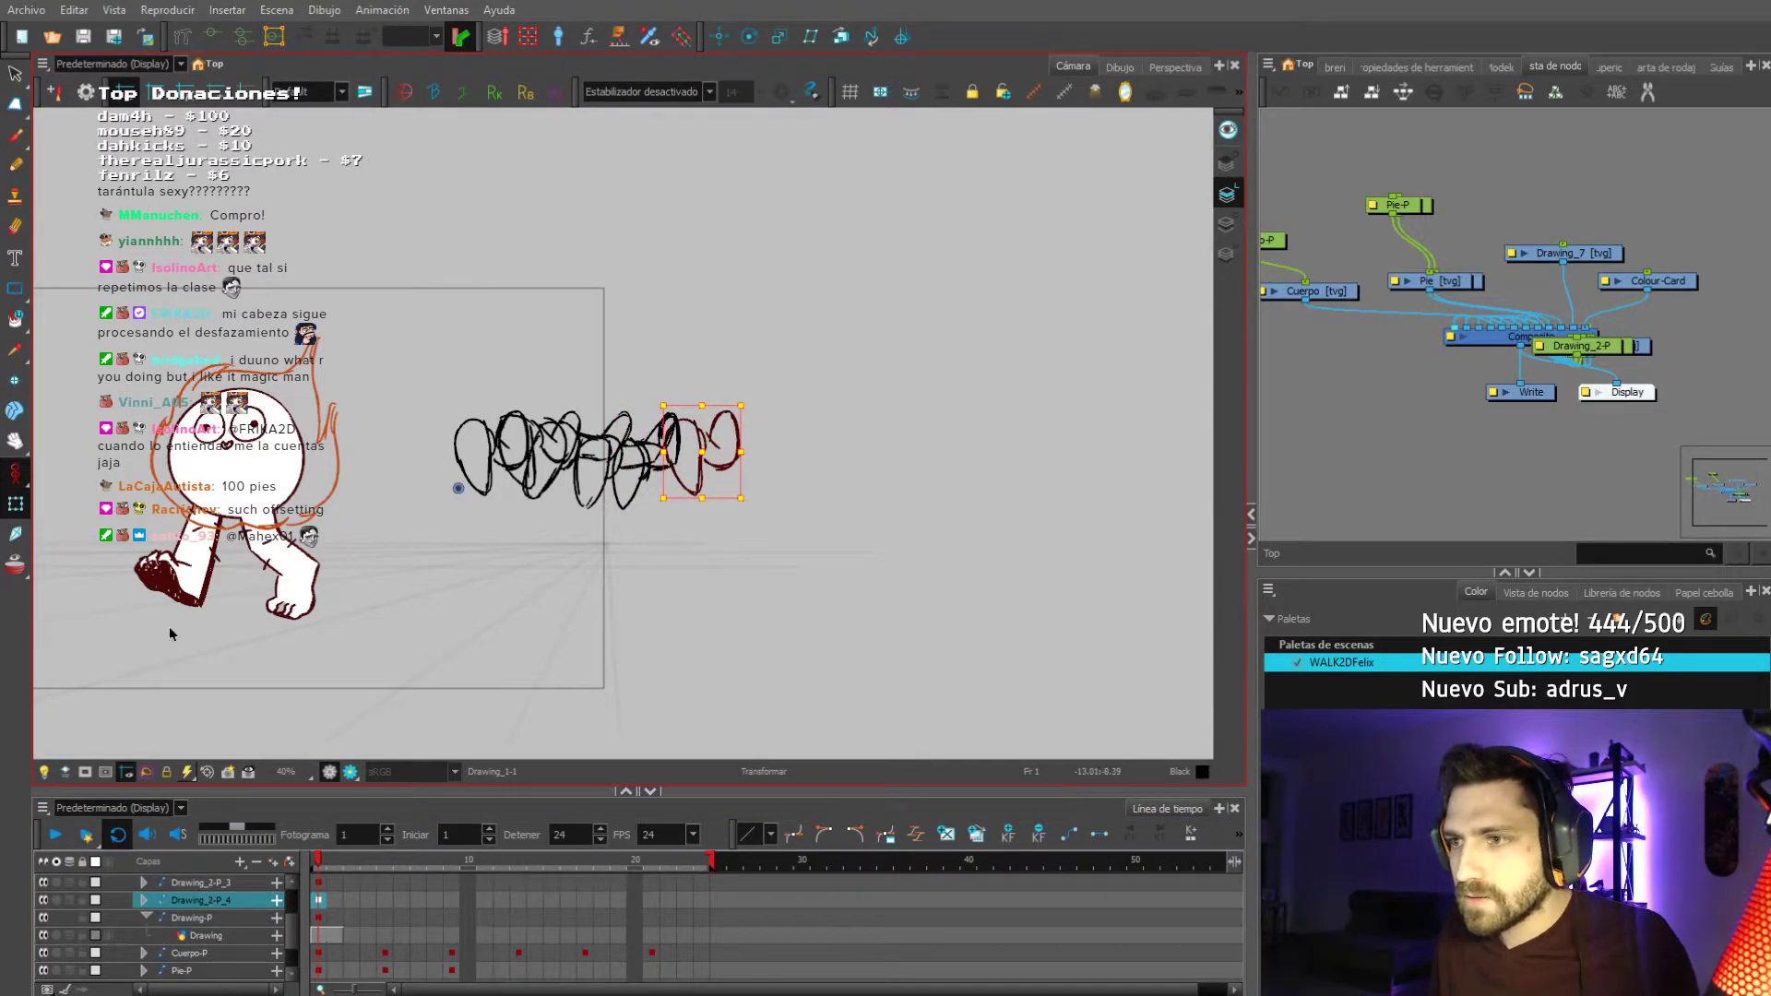
Preview the row of staggered legs beside the walking character and return to frame 1.
{"action": "left_click", "coordinate": [56, 833]}
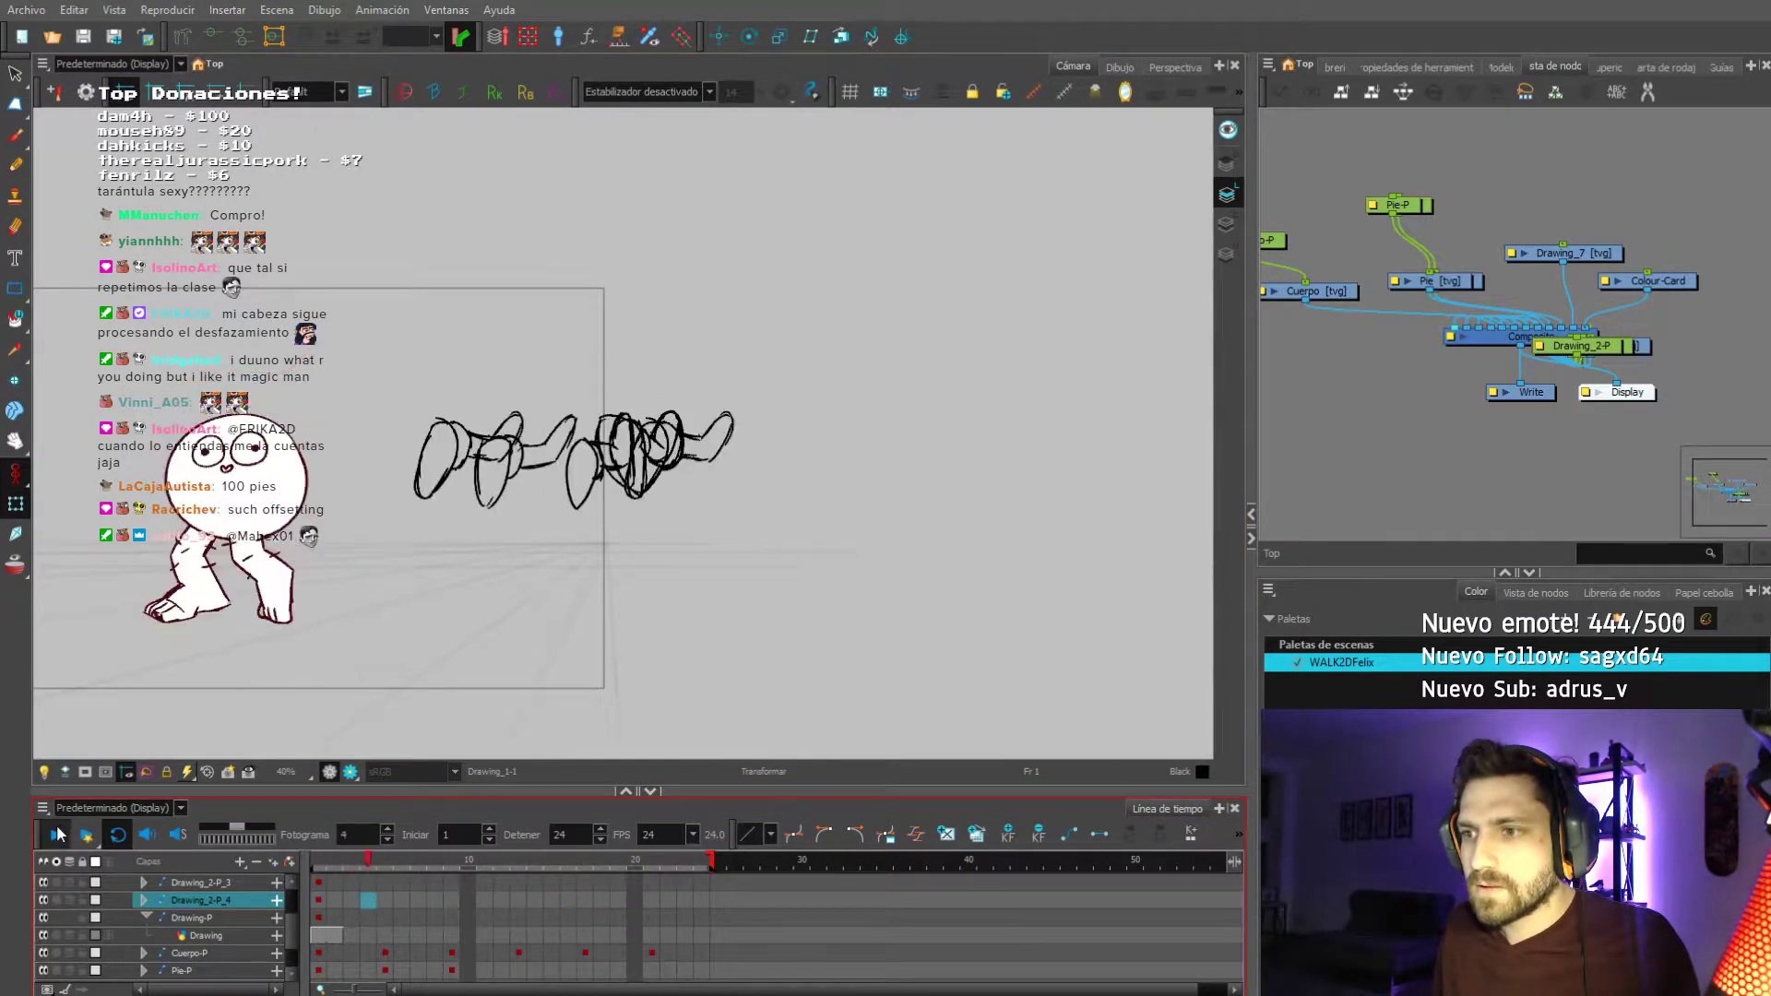
{"action": "left_click", "coordinate": [56, 834]}
{"action": "left_click", "coordinate": [319, 859]}
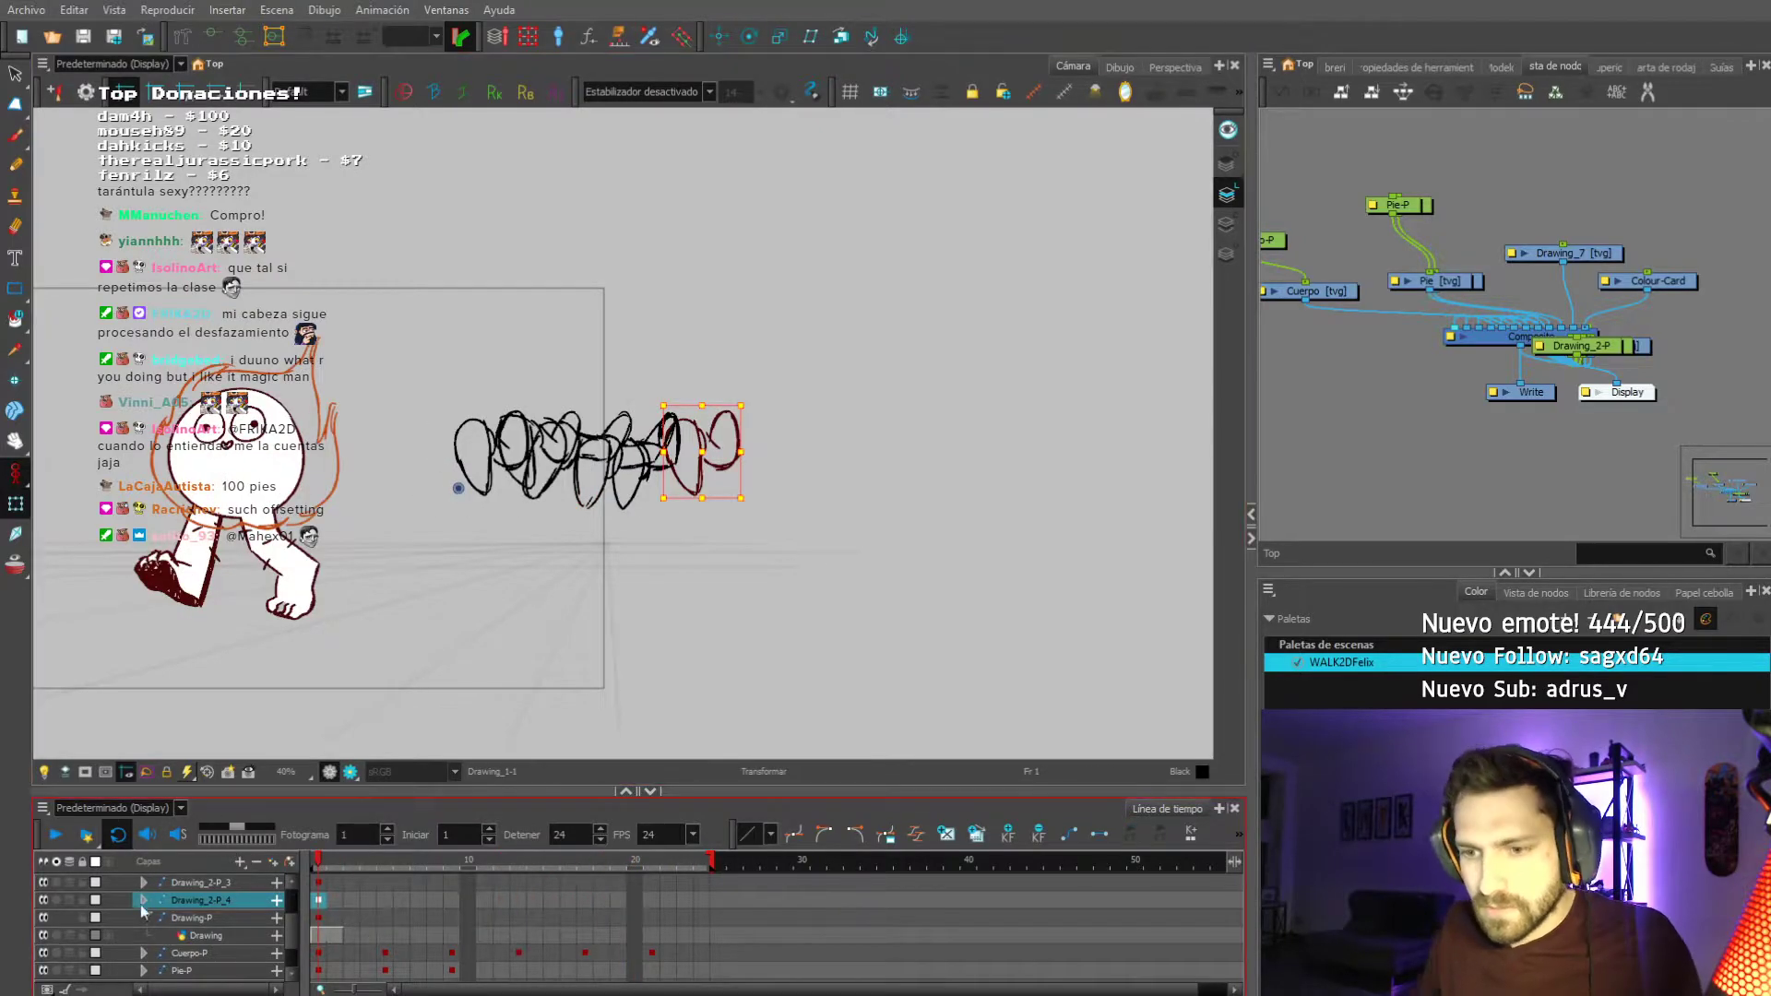
Examine the Drawing_2-P_3 copy's exposures and its pose at frame 3.
{"action": "left_click", "coordinate": [174, 884]}
{"action": "left_click", "coordinate": [144, 881]}
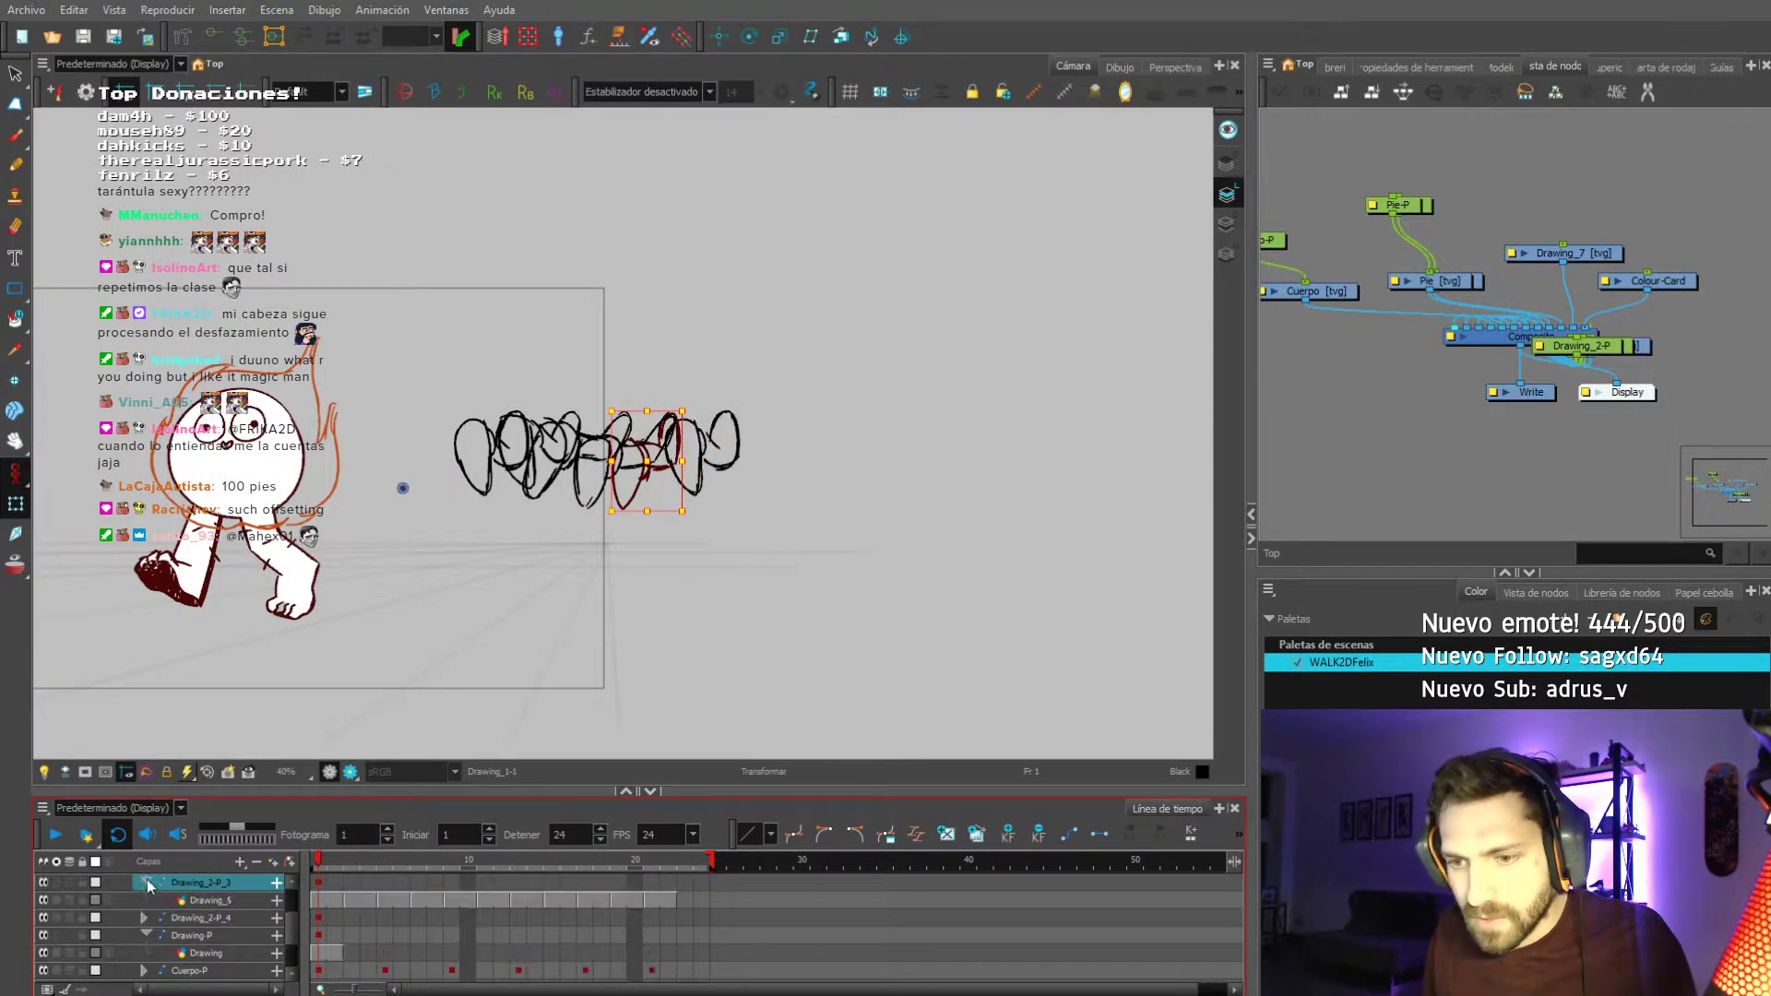
{"action": "key", "text": "period"}
{"action": "key", "text": "period"}
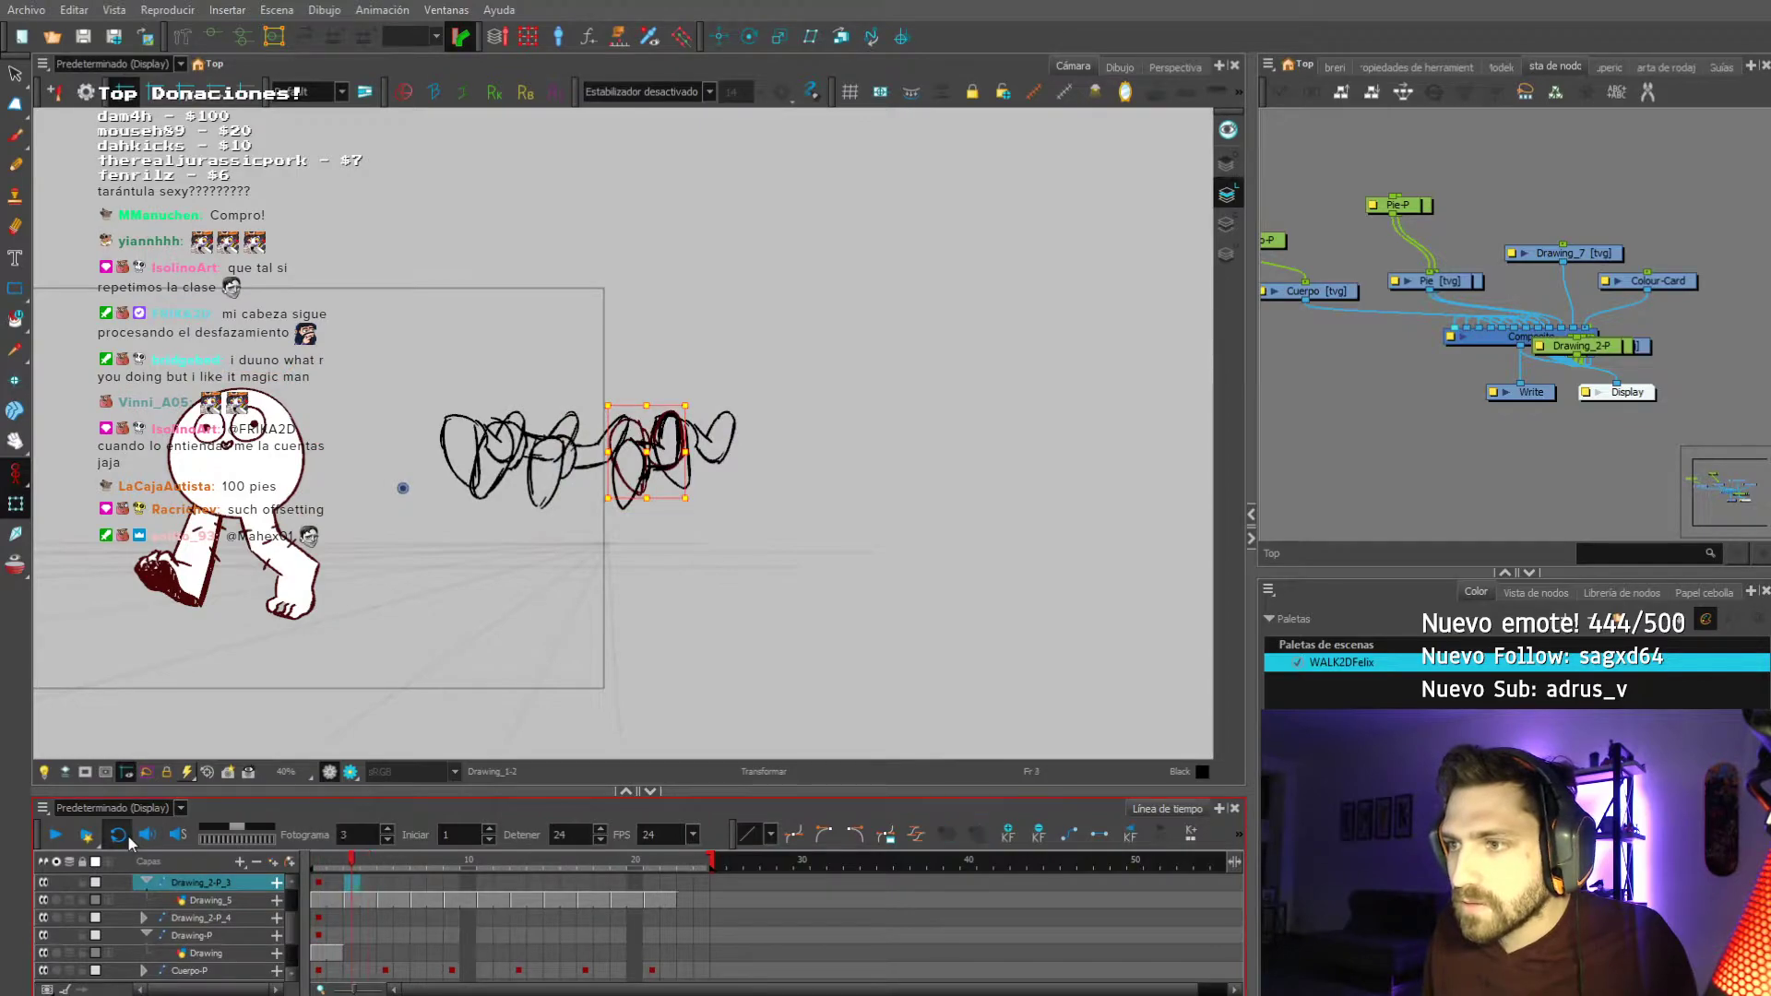
{"action": "left_click", "coordinate": [144, 883]}
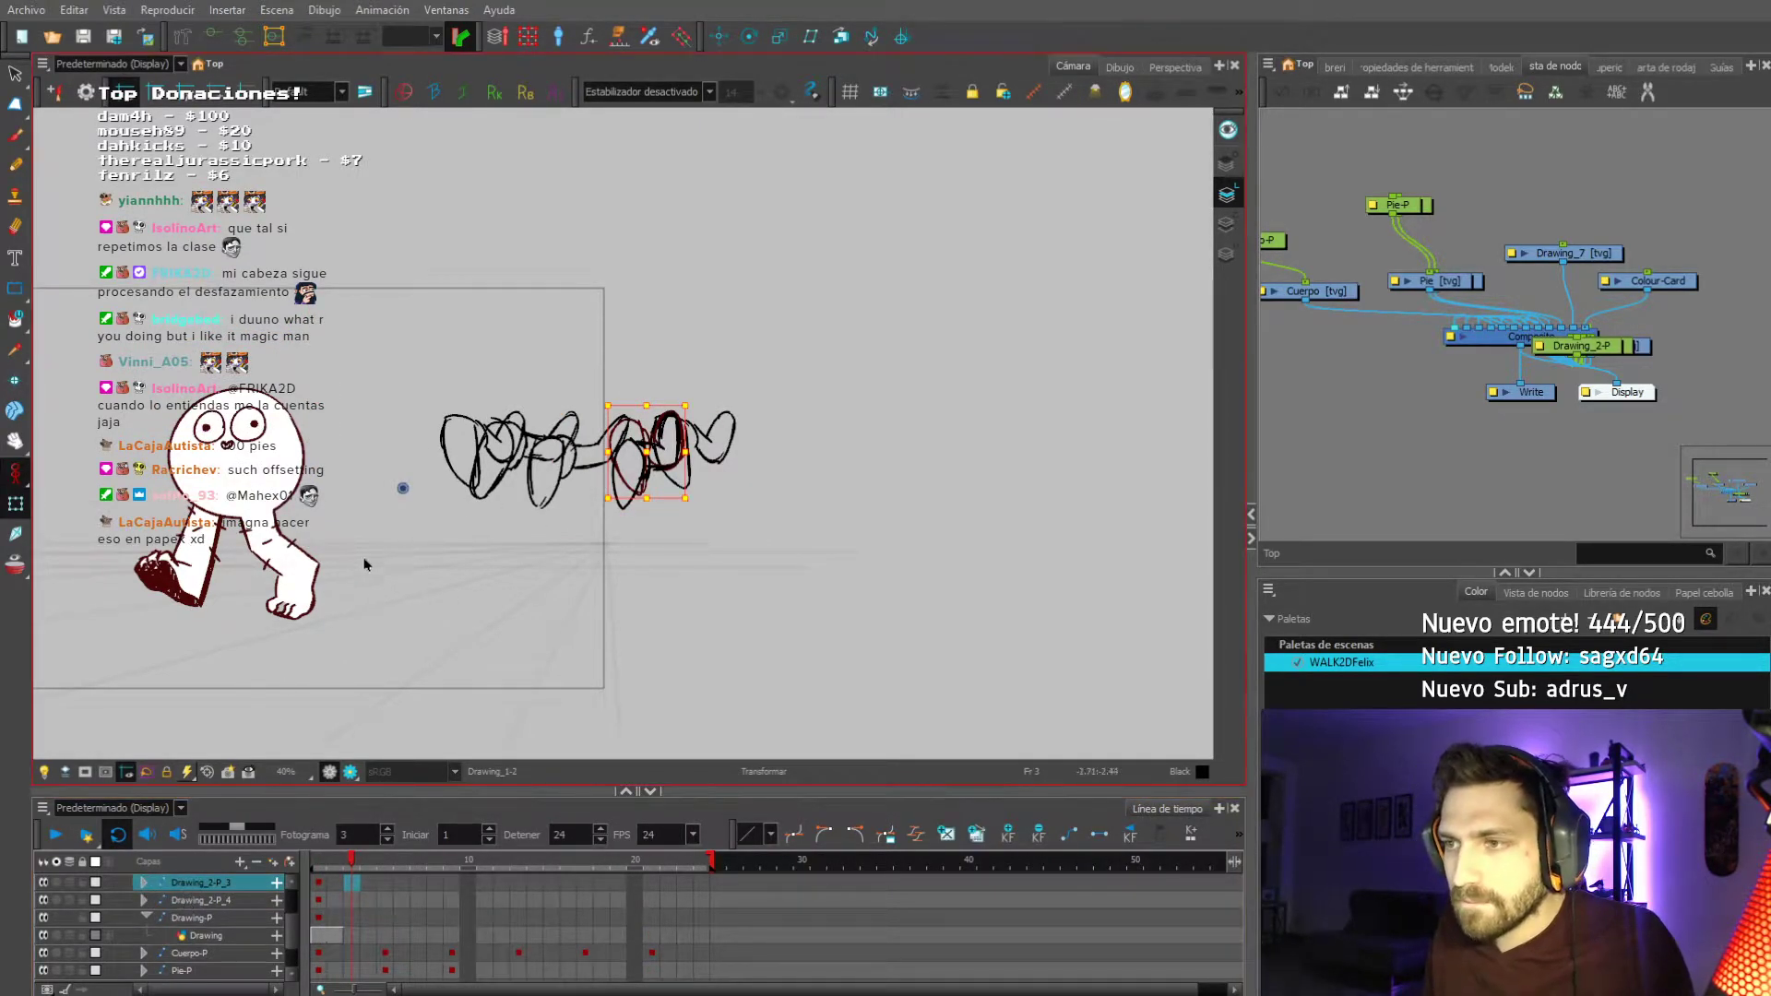
Try raising the Drawing_2-P_3 peg above the row and deleting it, checking the nearby frames without it.
{"action": "key", "text": "Up"}
{"action": "key", "text": "Up"}
{"action": "key", "text": "Up"}
{"action": "key", "text": "Up"}
{"action": "key", "text": "Up"}
{"action": "key", "text": "Up"}
{"action": "key", "text": "Up"}
{"action": "key", "text": "Up"}
{"action": "key", "text": "Up"}
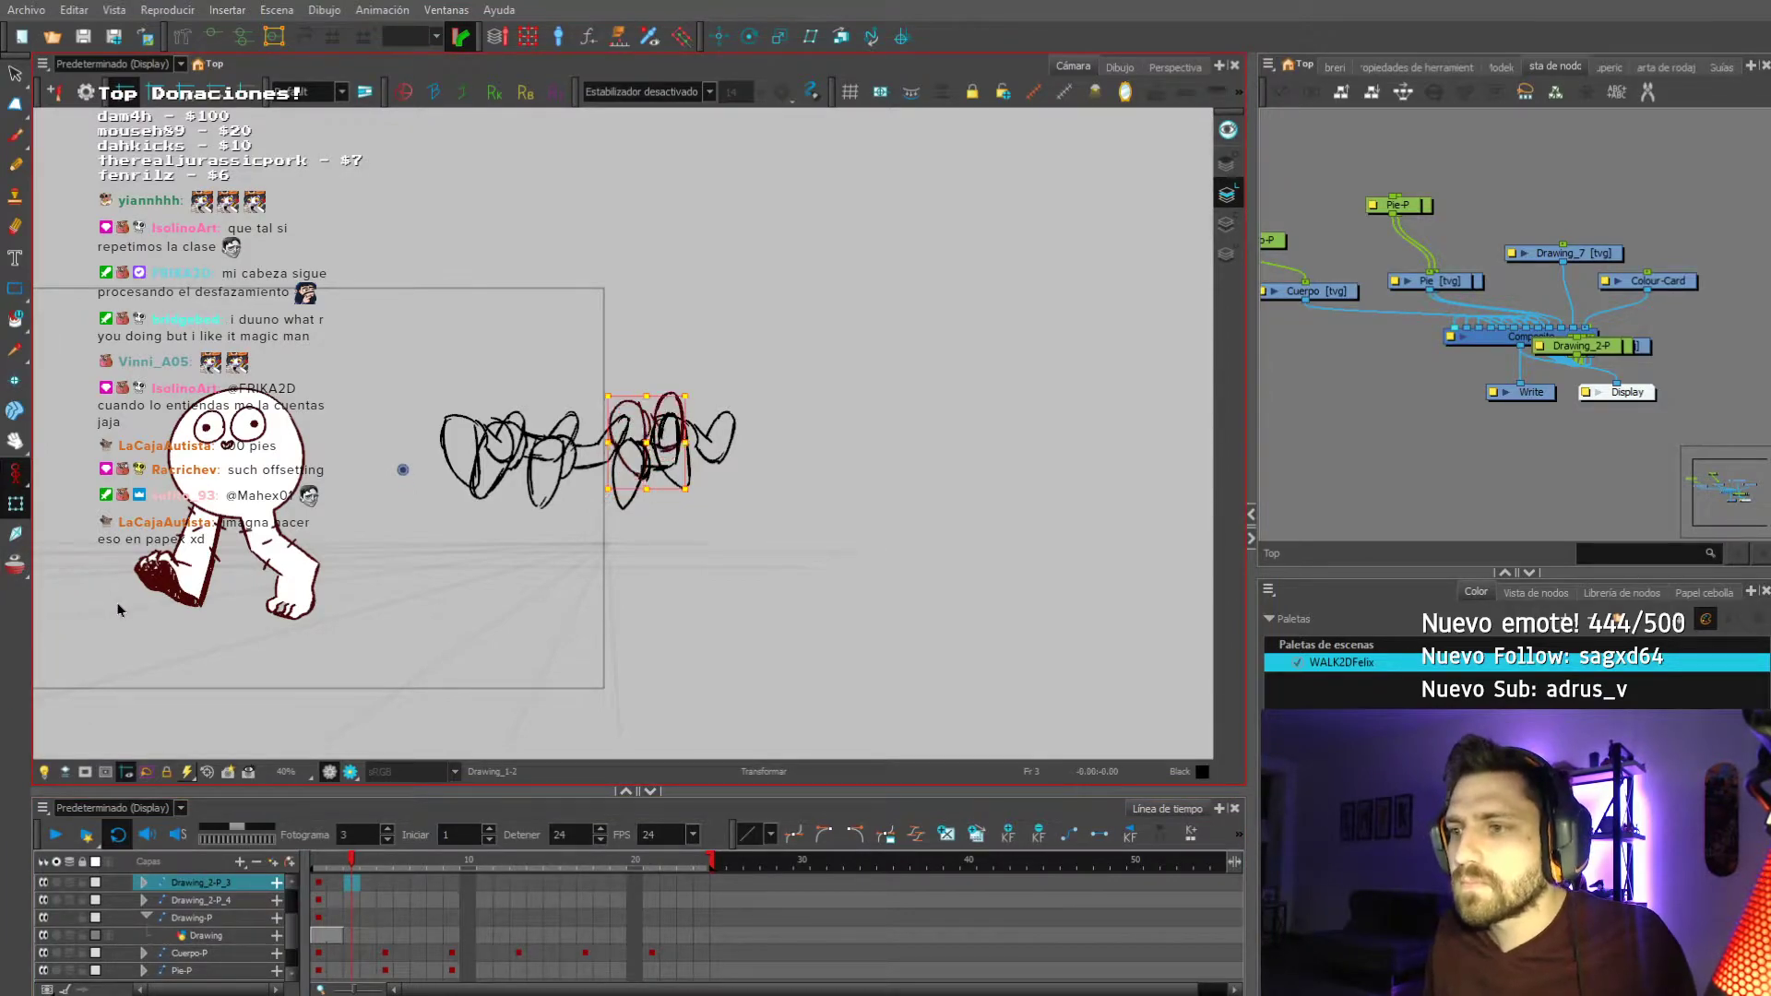
{"action": "left_click", "coordinate": [257, 861]}
{"action": "key", "text": "comma"}
{"action": "key", "text": "period"}
{"action": "key", "text": "period"}
{"action": "key", "text": "comma"}
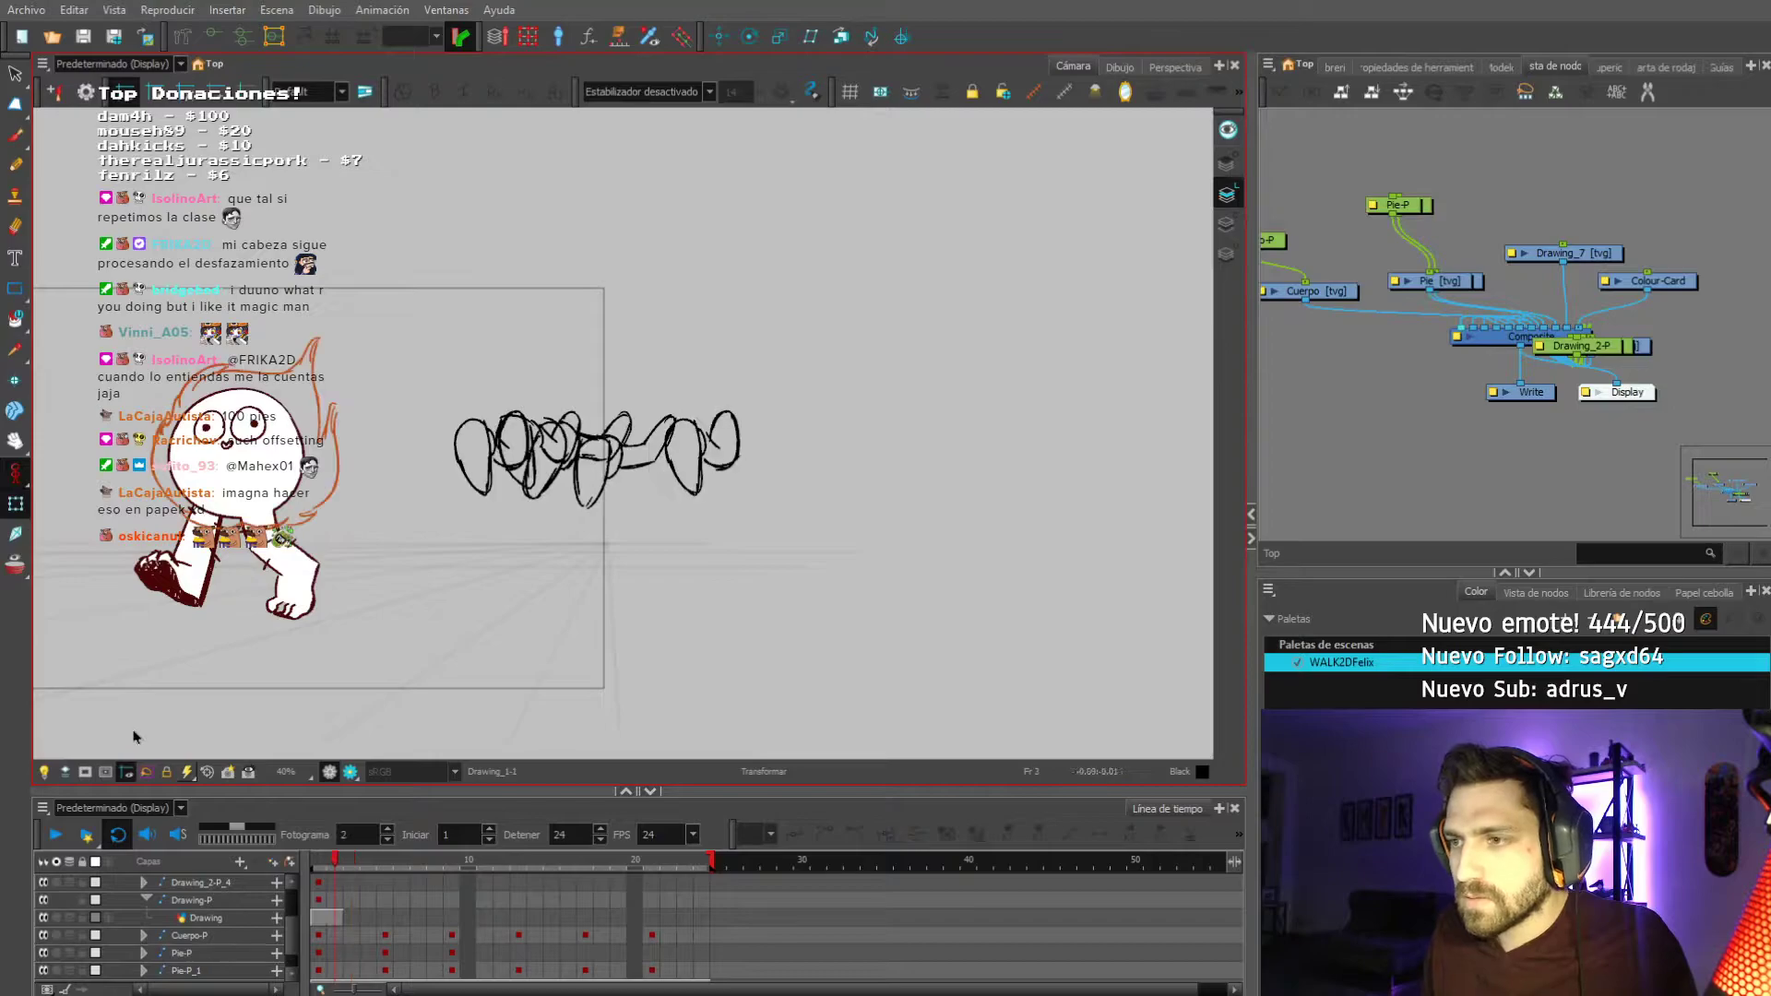
Undo the deletion of the Drawing_2-P_3 peg and its upward nudges.
{"action": "key", "text": "ctrl+z"}
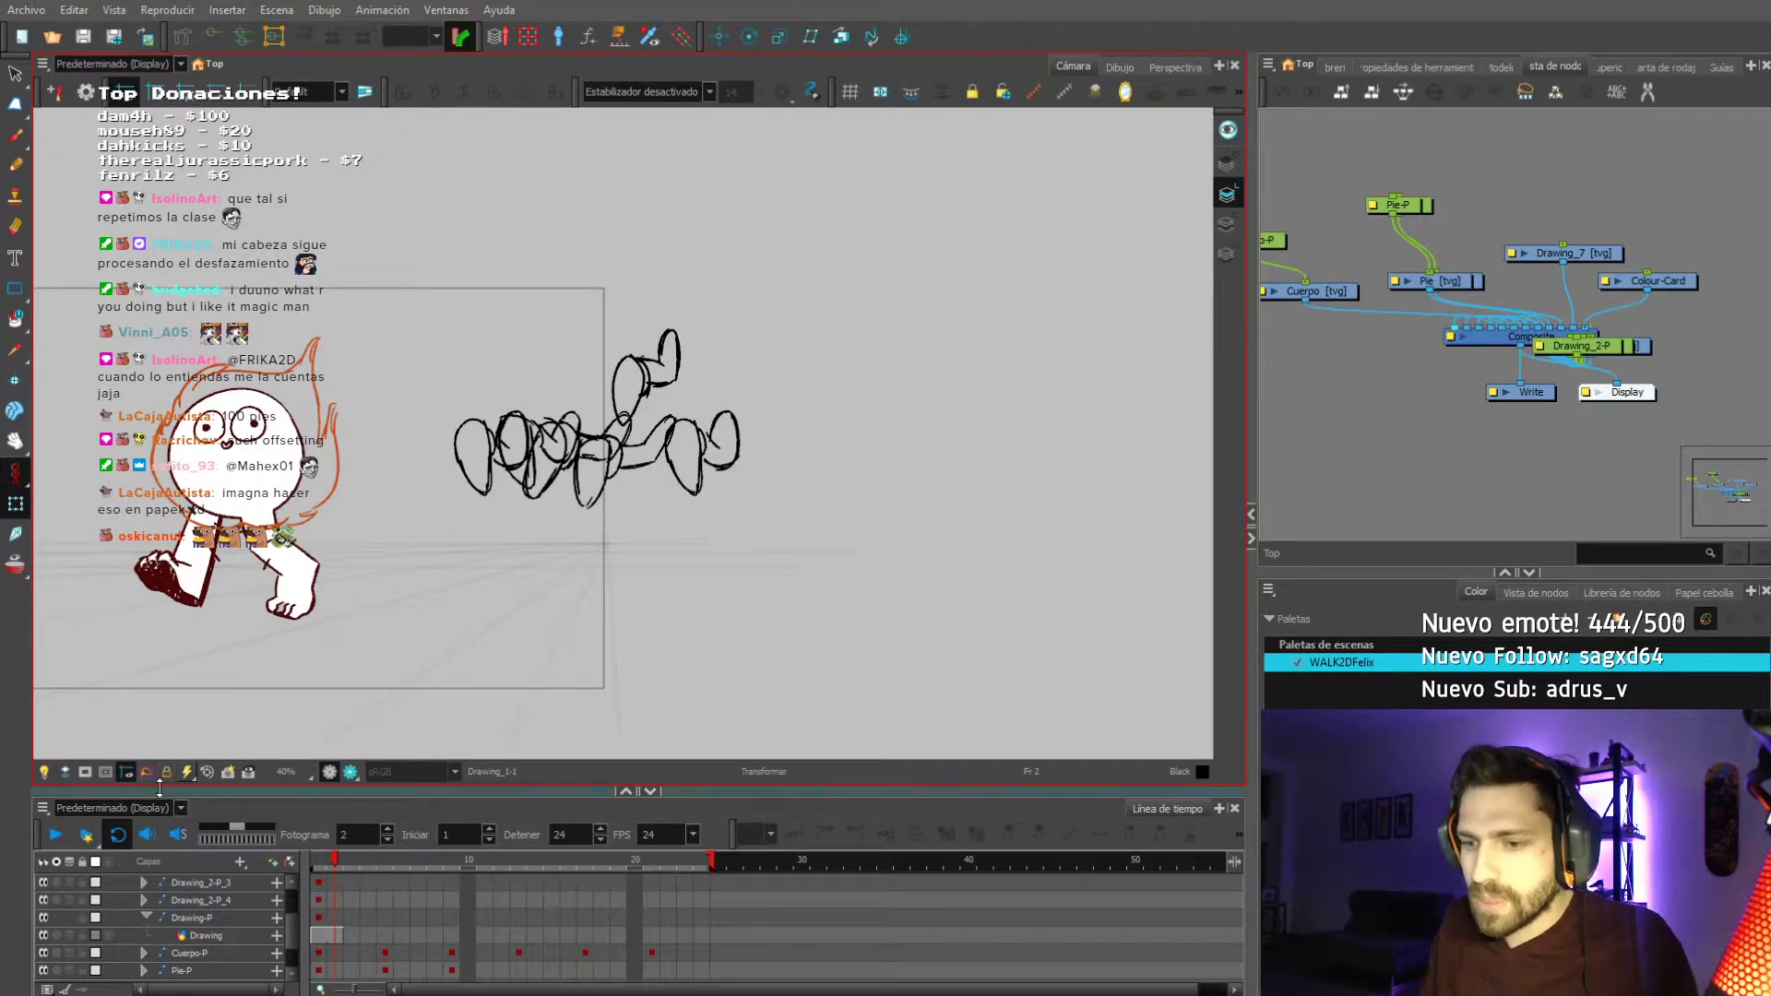
{"action": "key", "text": "ctrl+z"}
{"action": "key", "text": "ctrl+z"}
{"action": "key", "text": "ctrl+z"}
{"action": "key", "text": "ctrl+z"}
{"action": "key", "text": "ctrl+z"}
{"action": "key", "text": "ctrl+z"}
{"action": "key", "text": "ctrl+z"}
{"action": "key", "text": "ctrl+z"}
{"action": "key", "text": "ctrl+z"}
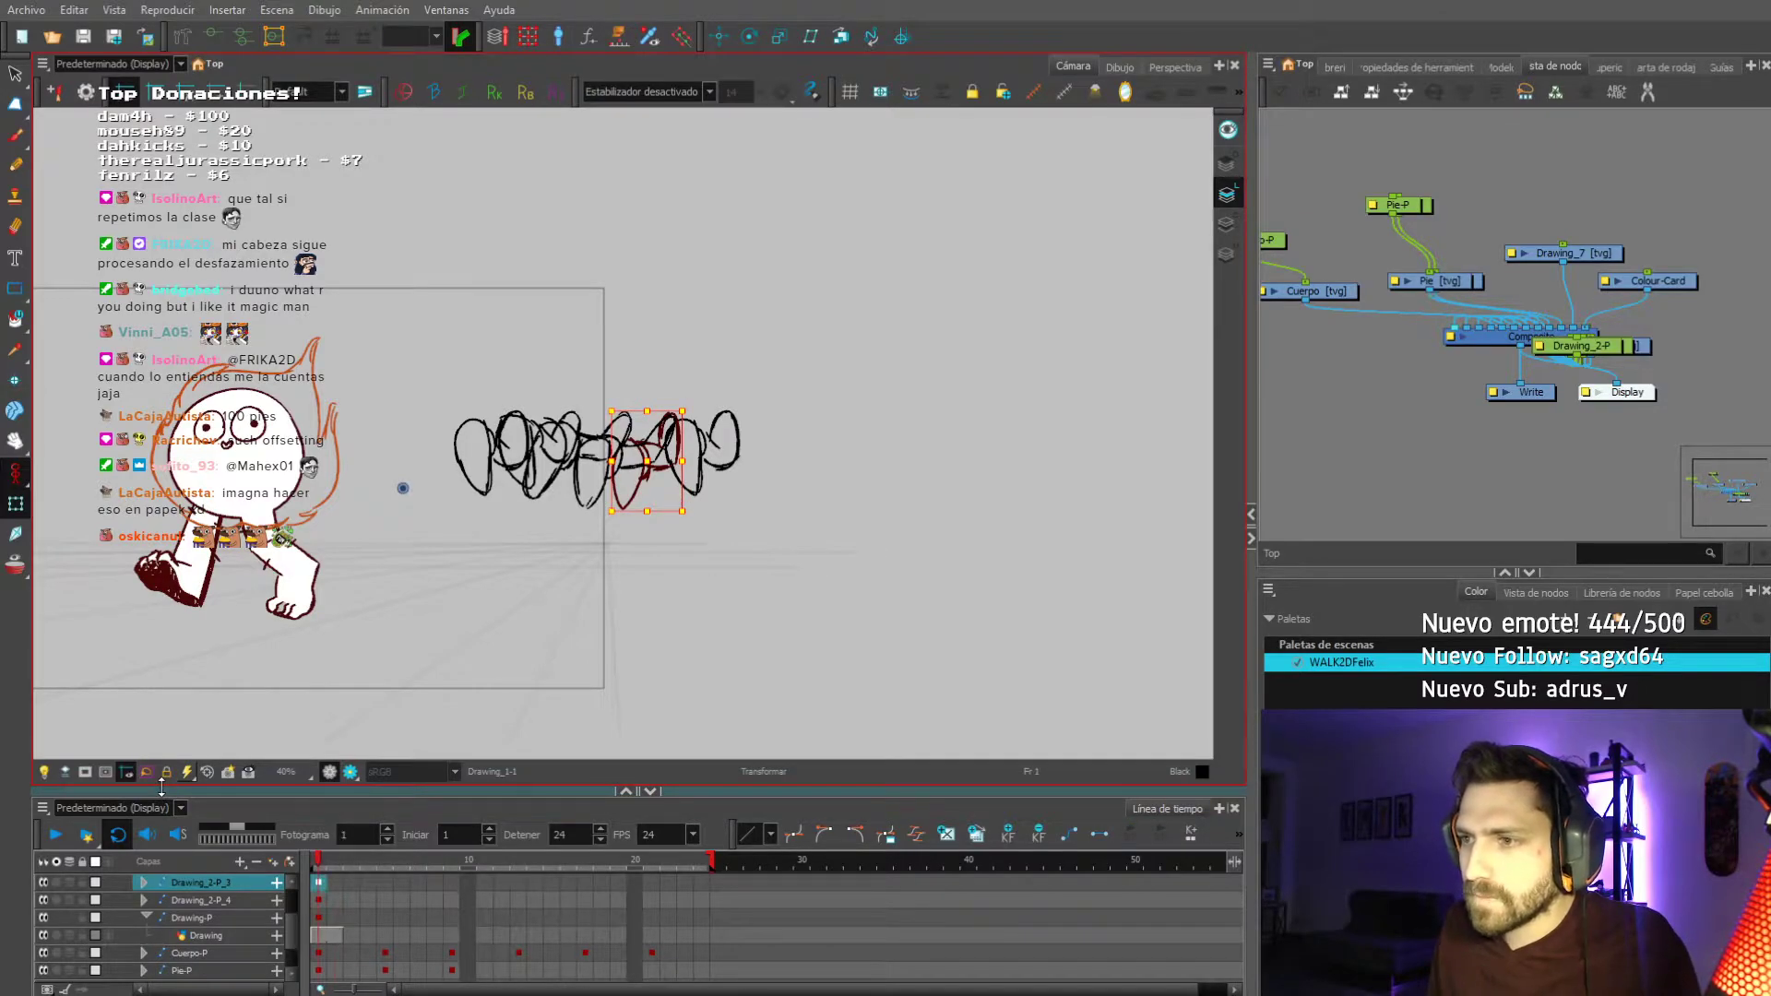
Compare the two overlapping legs over the first frames and delete the Drawing_2-P_2 peg with its drawing.
{"action": "key", "text": "period"}
{"action": "key", "text": "period"}
{"action": "key", "text": "period"}
{"action": "key", "text": "comma"}
{"action": "key", "text": "comma"}
{"action": "key", "text": "period"}
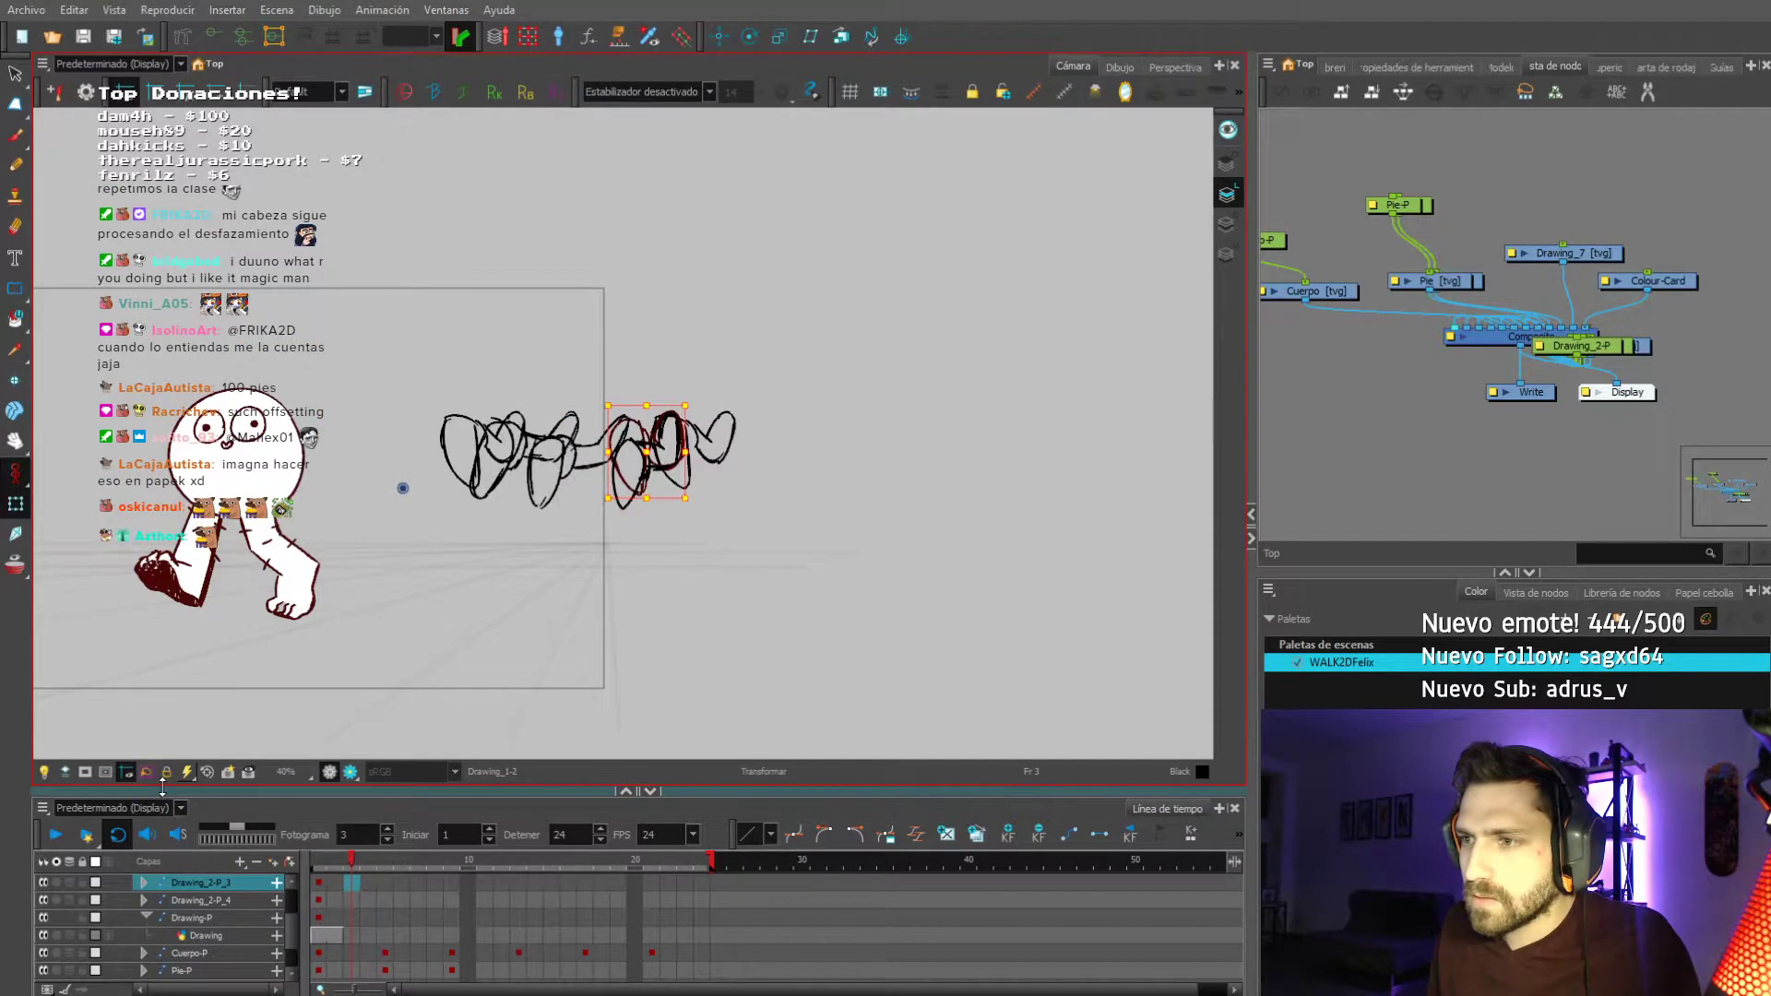
{"action": "left_click", "coordinate": [626, 512]}
{"action": "left_click", "coordinate": [621, 512]}
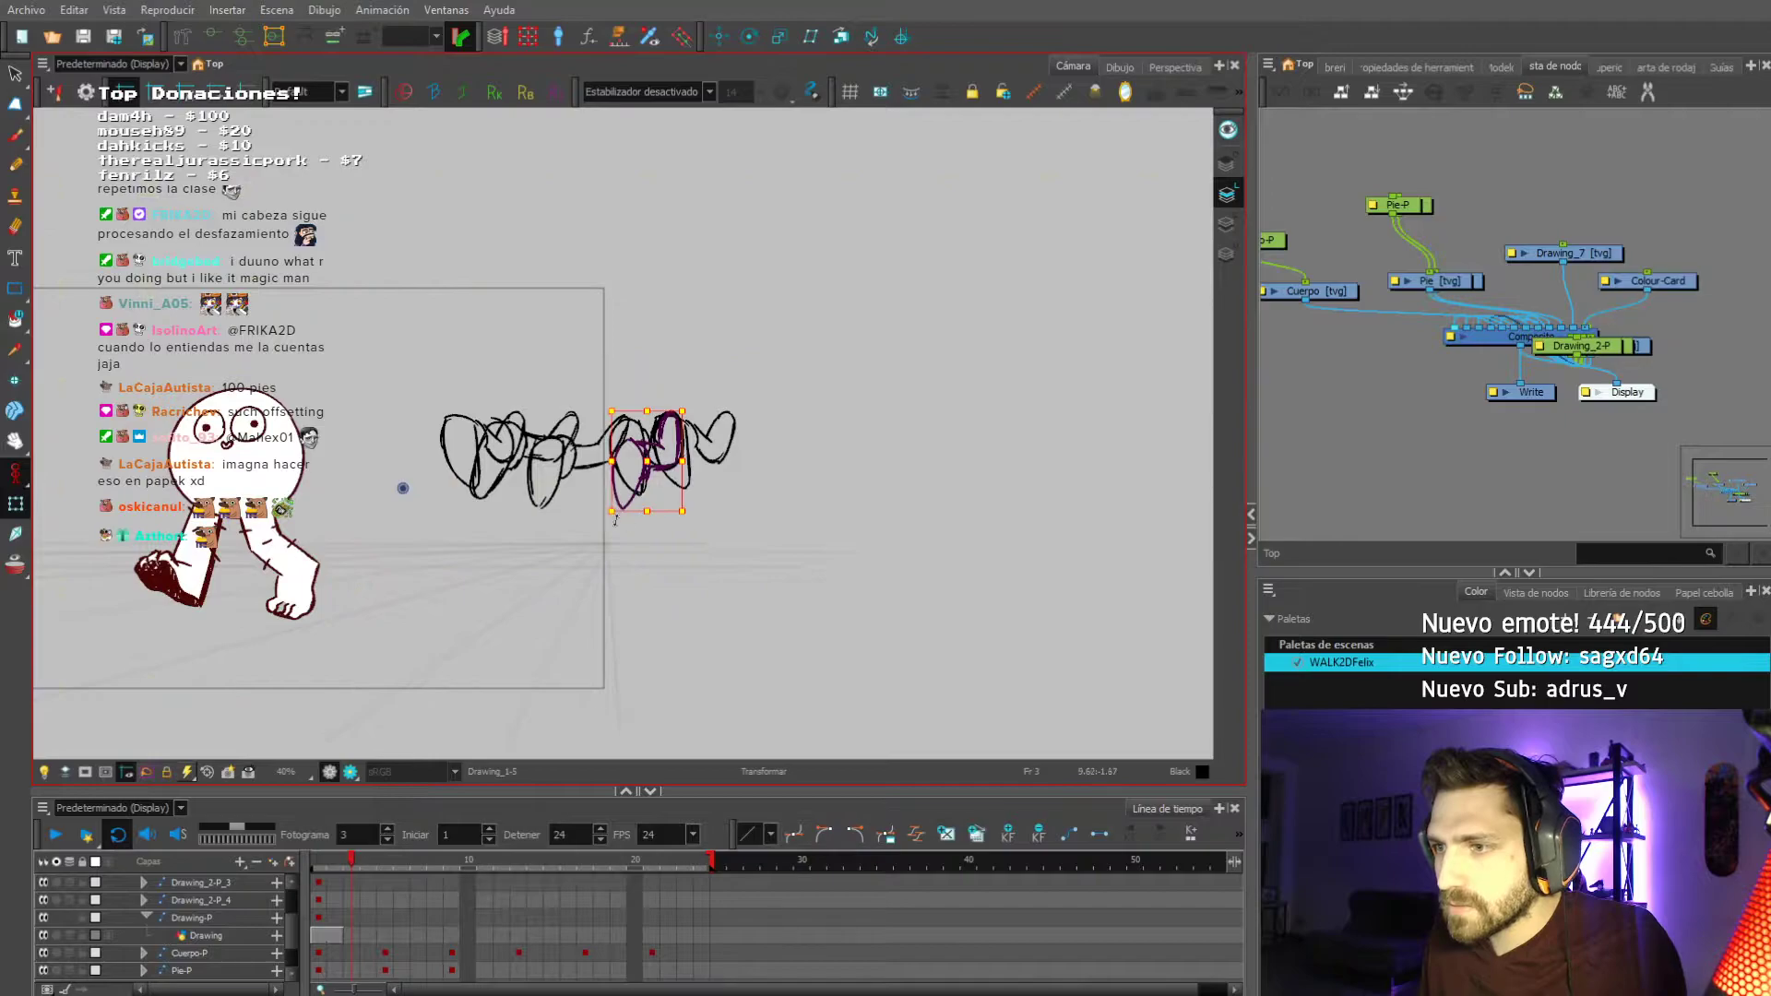
{"action": "scroll", "coordinate": [146, 901], "scroll_direction": "up", "scroll_amount": 1}
{"action": "left_click", "coordinate": [147, 882]}
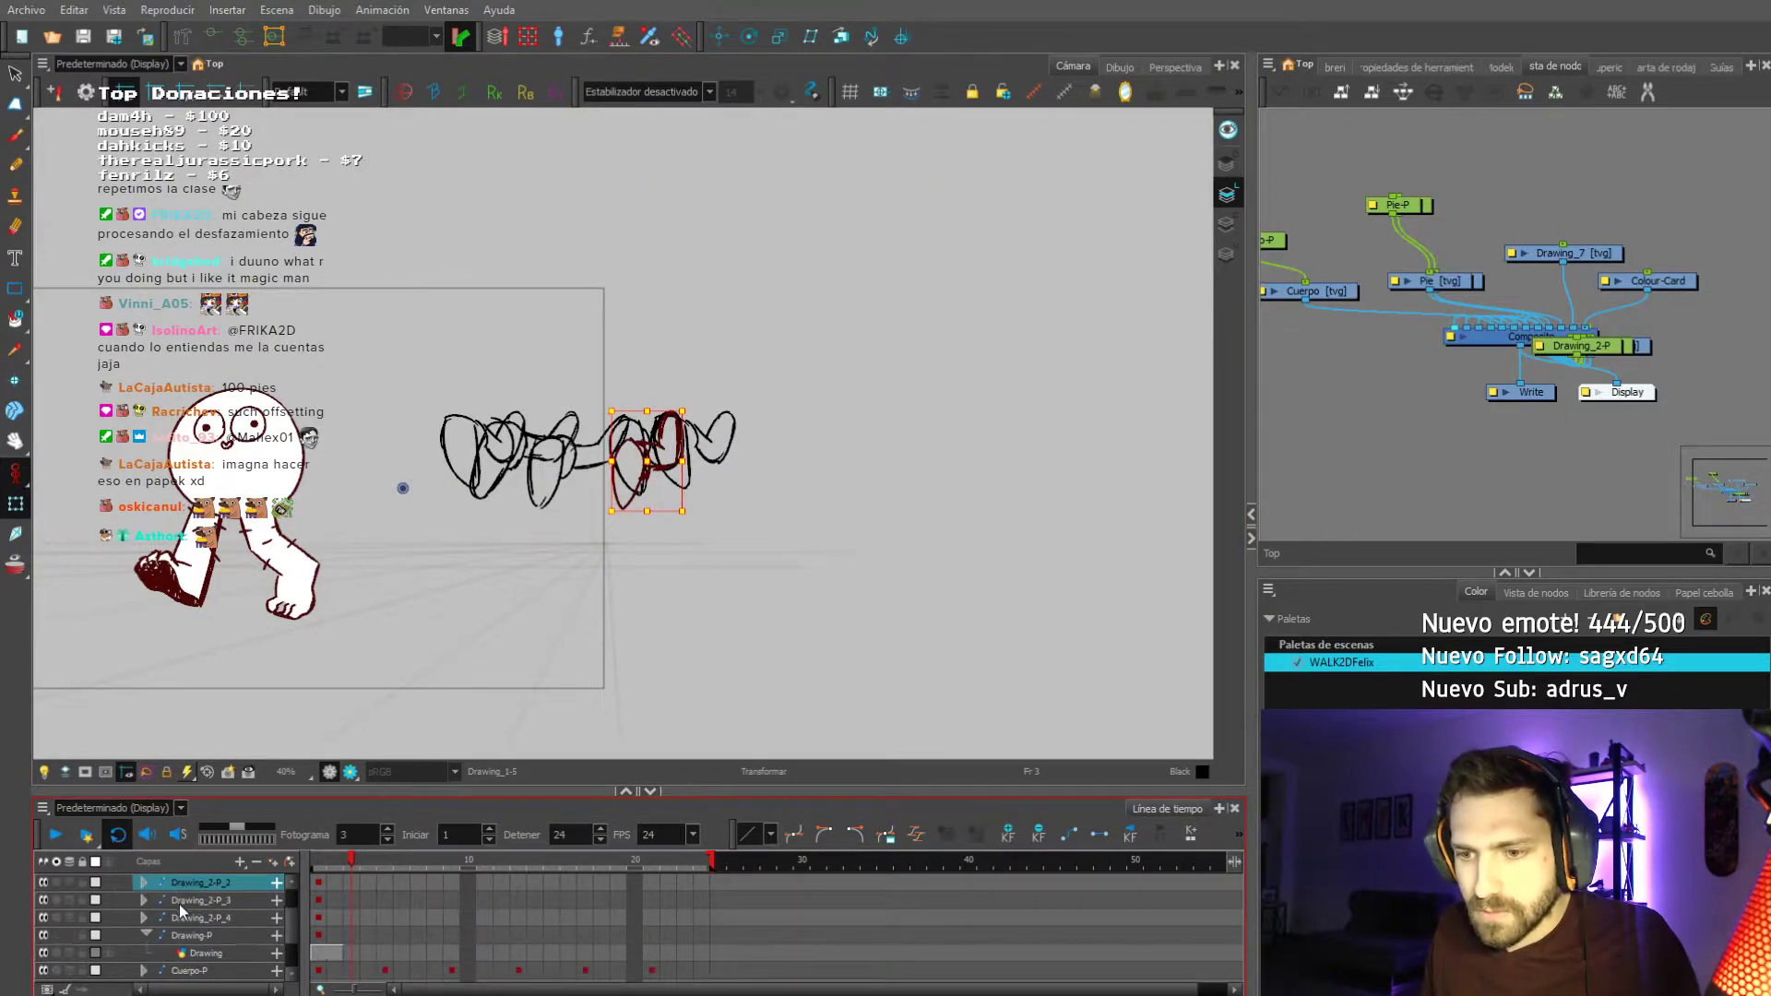
{"action": "left_click", "coordinate": [256, 863]}
Preview the remaining legs from the first frame beside the walking character.
{"action": "key", "text": "shift+comma"}
{"action": "left_click", "coordinate": [56, 838]}
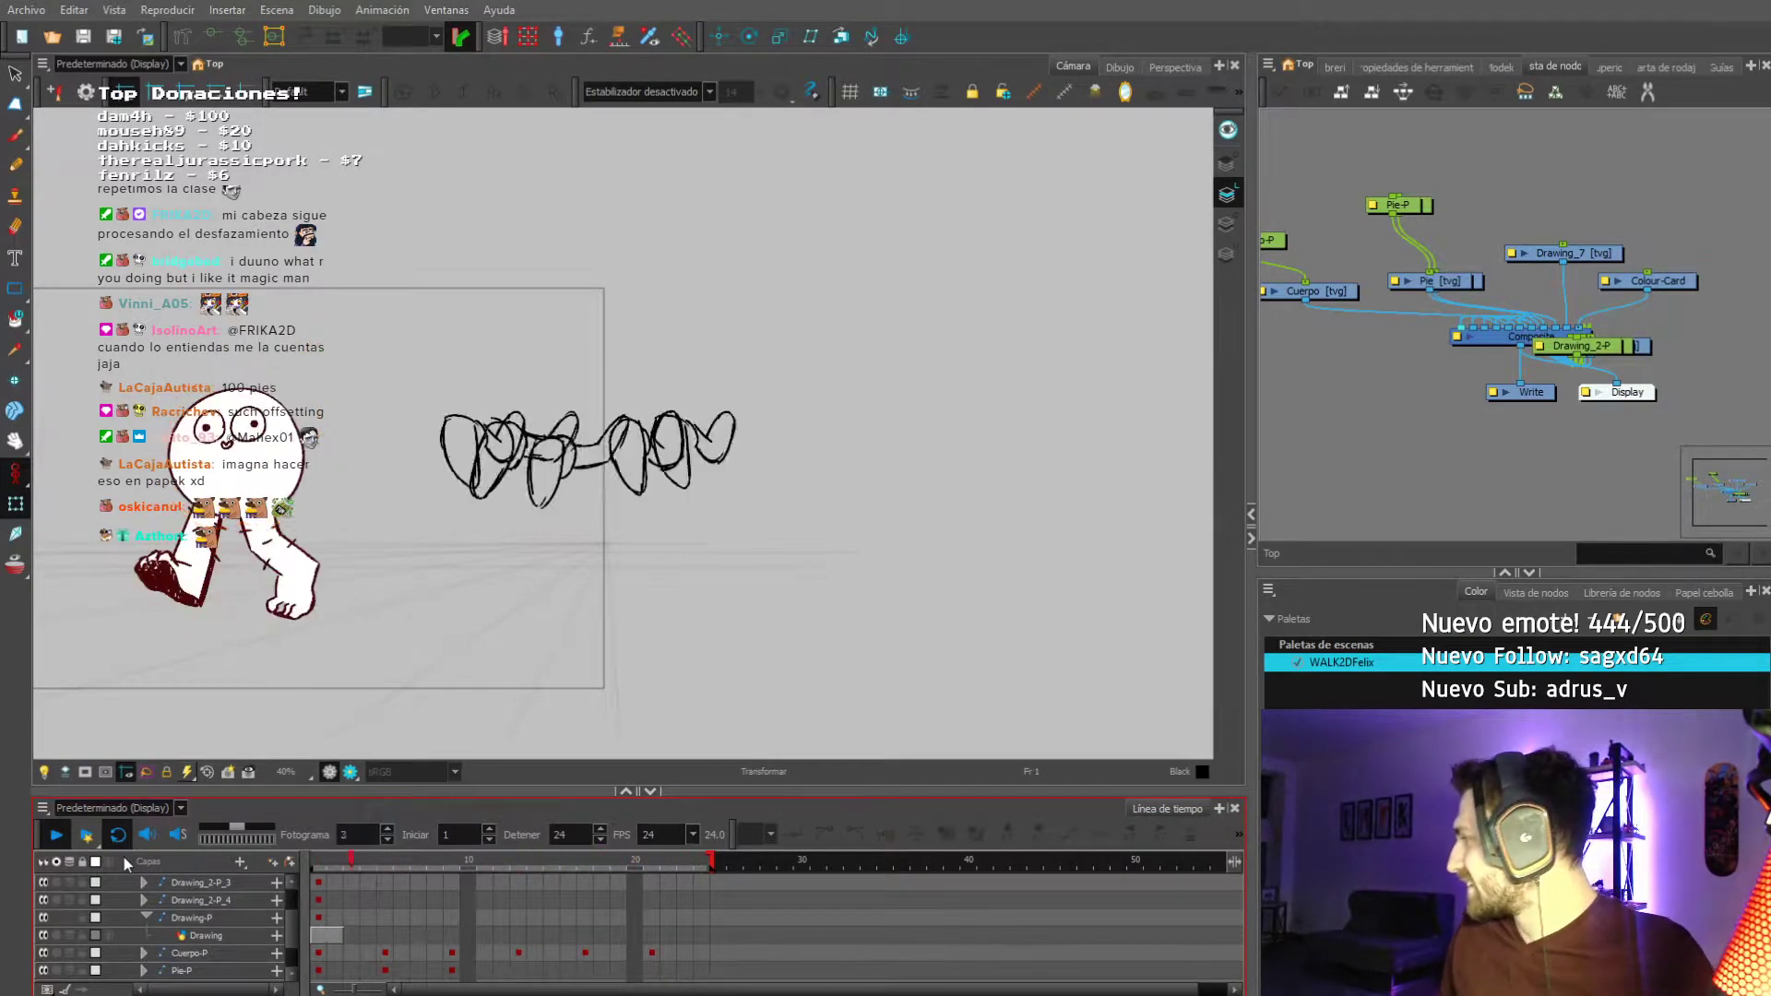
{"action": "scroll", "coordinate": [487, 653], "scroll_direction": "down", "scroll_amount": 1}
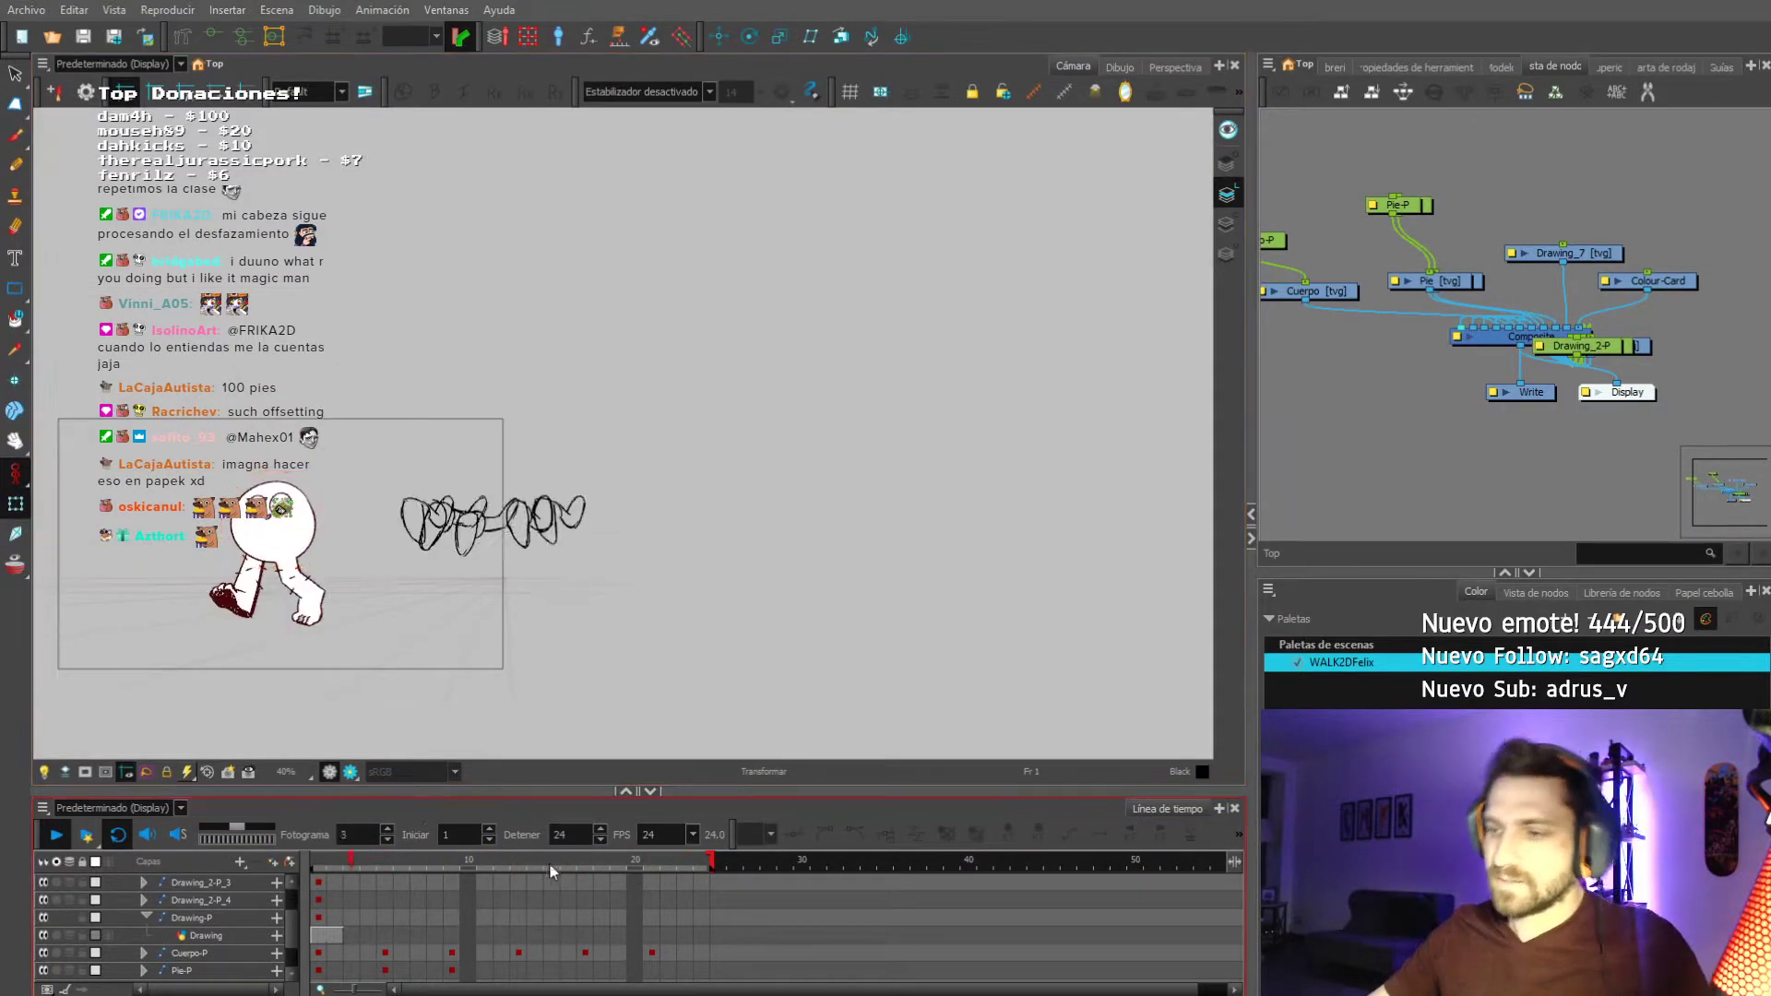
{"action": "left_click", "coordinate": [57, 835]}
Expand all timeline layers and locate the Drawing_5 leg's layer at frame 13.
{"action": "key", "text": "f"}
{"action": "scroll", "coordinate": [379, 913], "scroll_direction": "up", "scroll_amount": 3}
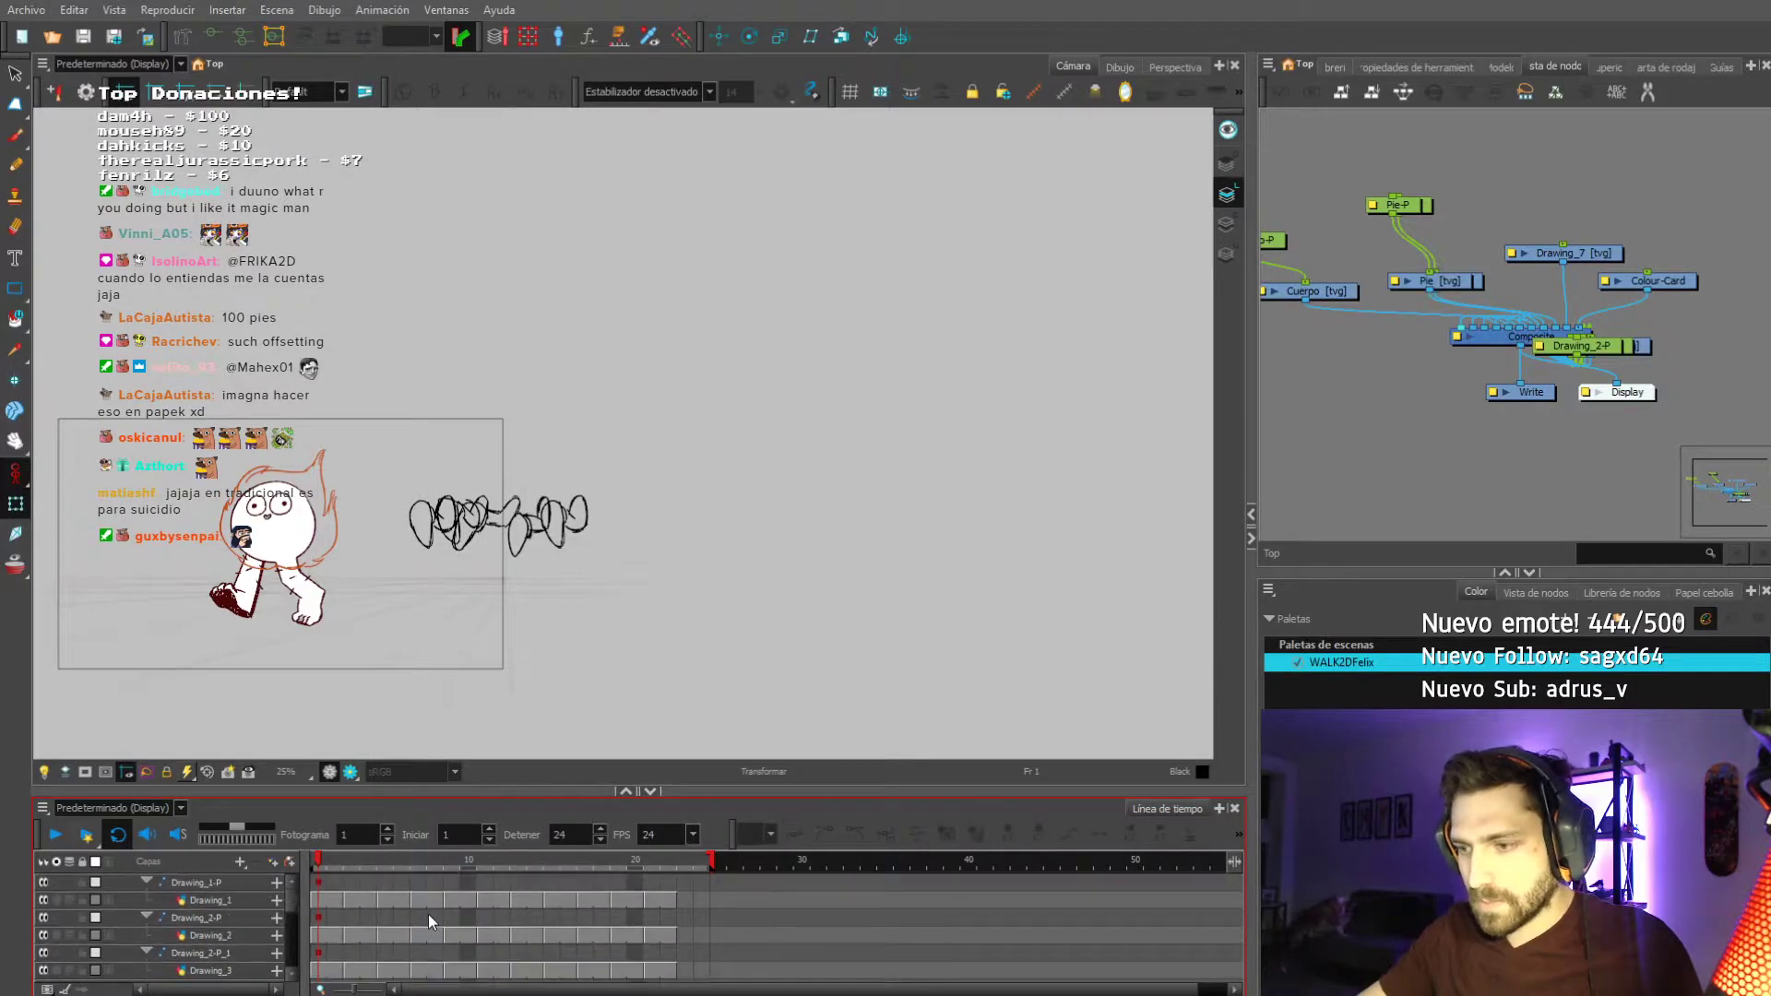
{"action": "mouse_move", "coordinate": [340, 859]}
{"action": "left_mouse_down"}
{"action": "mouse_move", "coordinate": [542, 854]}
{"action": "mouse_move", "coordinate": [519, 859]}
{"action": "left_mouse_up"}
{"action": "left_click", "coordinate": [522, 540]}
{"action": "key", "text": "o"}
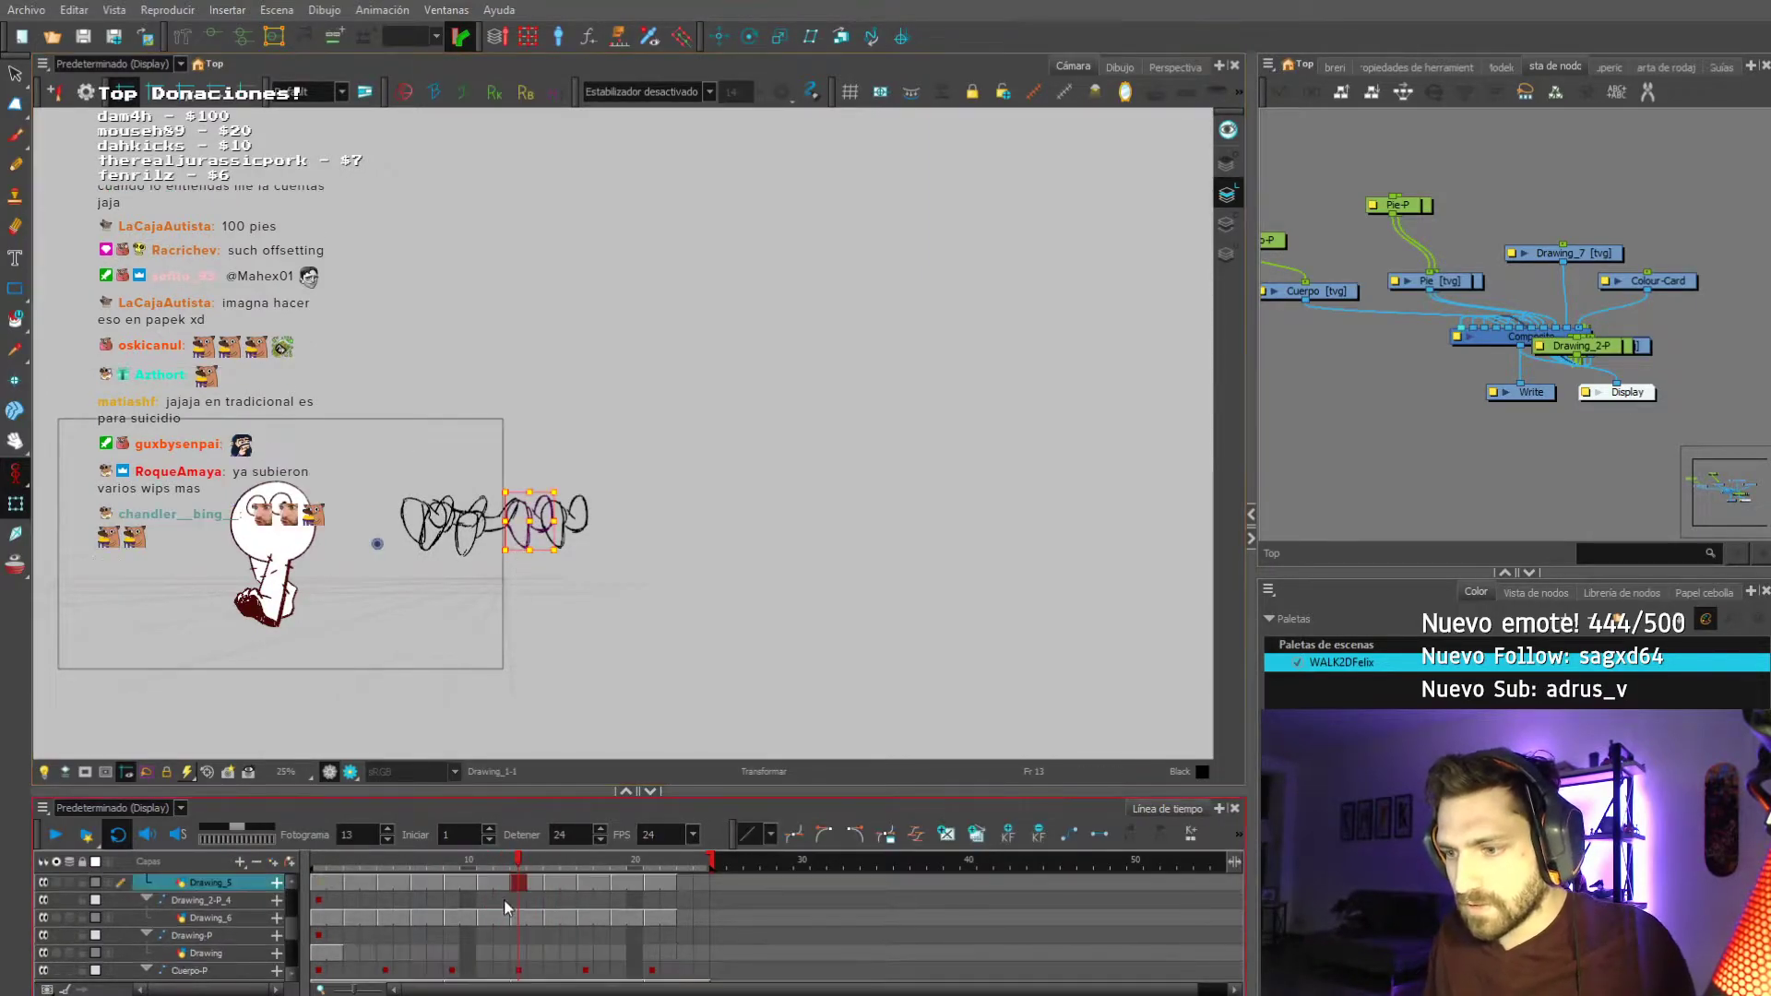
Remove two frames of exposure from the middle of the Drawing_5 cycle so it ends at frame 20.
{"action": "key", "text": "comma"}
{"action": "key", "text": "comma"}
{"action": "key", "text": "period"}
{"action": "key", "text": "period"}
{"action": "key", "text": "period"}
{"action": "key", "text": "period"}
{"action": "key", "text": "minus"}
{"action": "key", "text": "minus"}
{"action": "key", "text": "period"}
{"action": "key", "text": "period"}
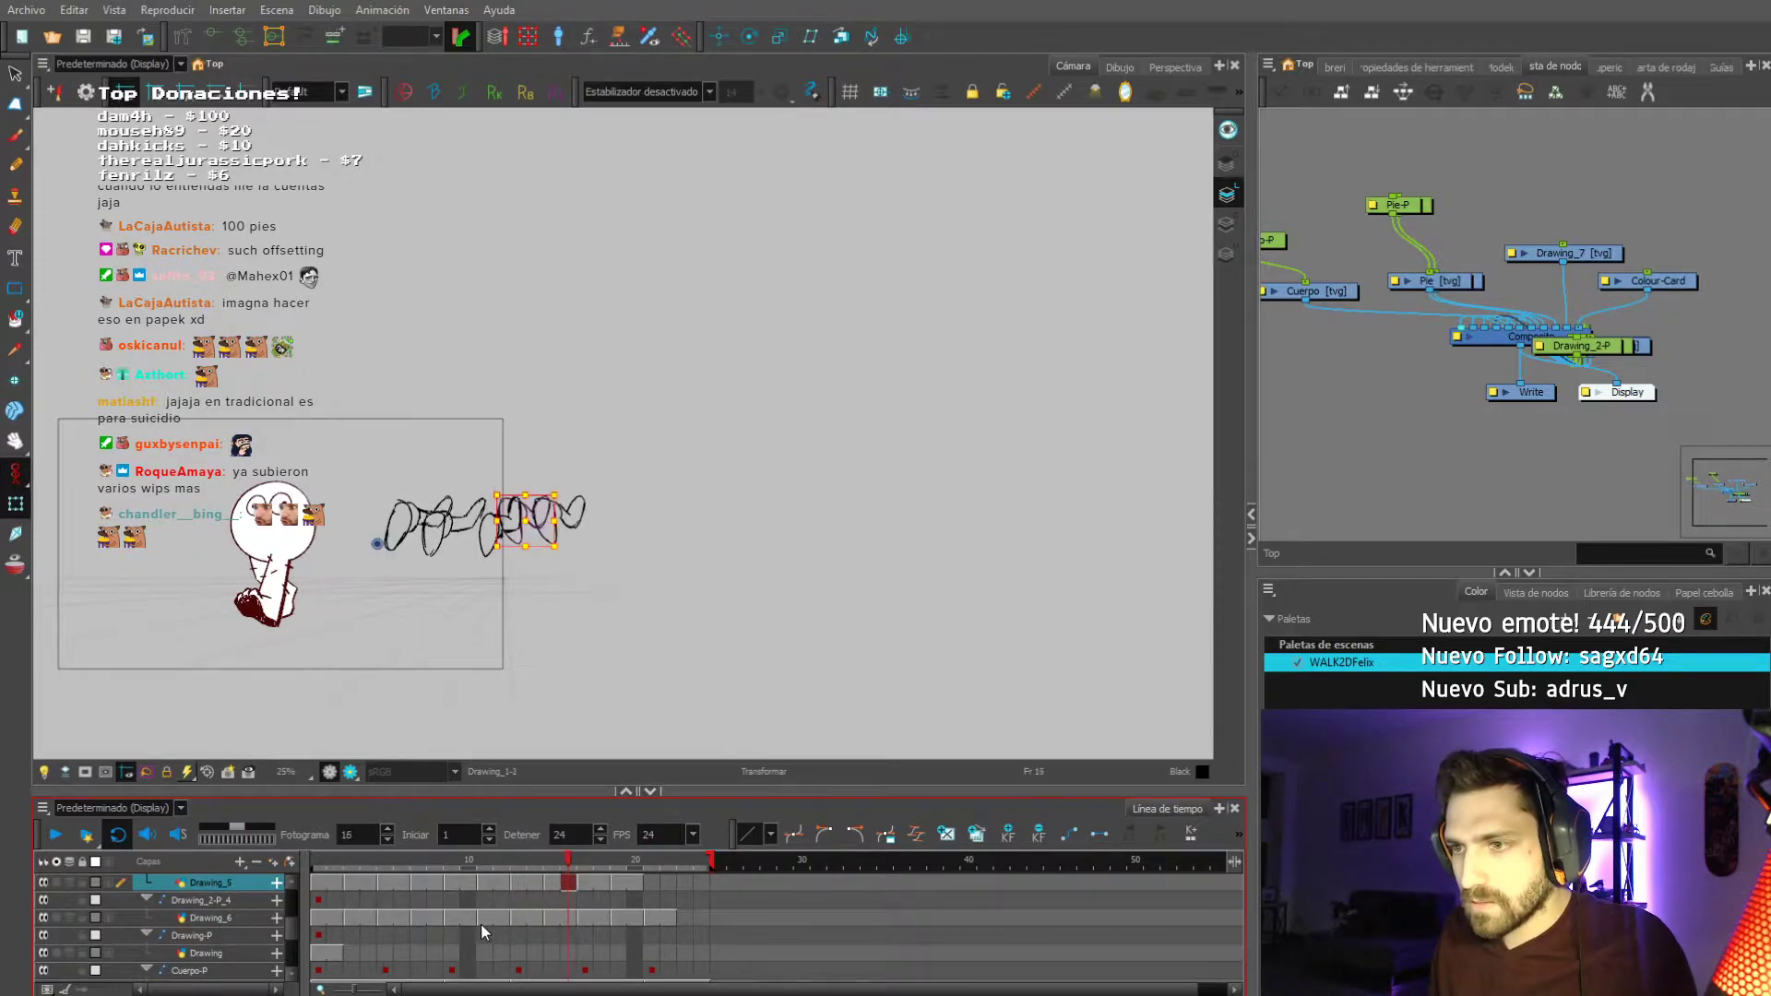
Scrub and step through the frames to check the shortened Drawing_5 leg against its neighbours.
{"action": "left_click_drag", "start_coordinate": [344, 861], "coordinate": [462, 867]}
{"action": "key", "text": "period"}
{"action": "key", "text": "period"}
{"action": "key", "text": "period"}
{"action": "key", "text": "period"}
{"action": "key", "text": "period"}
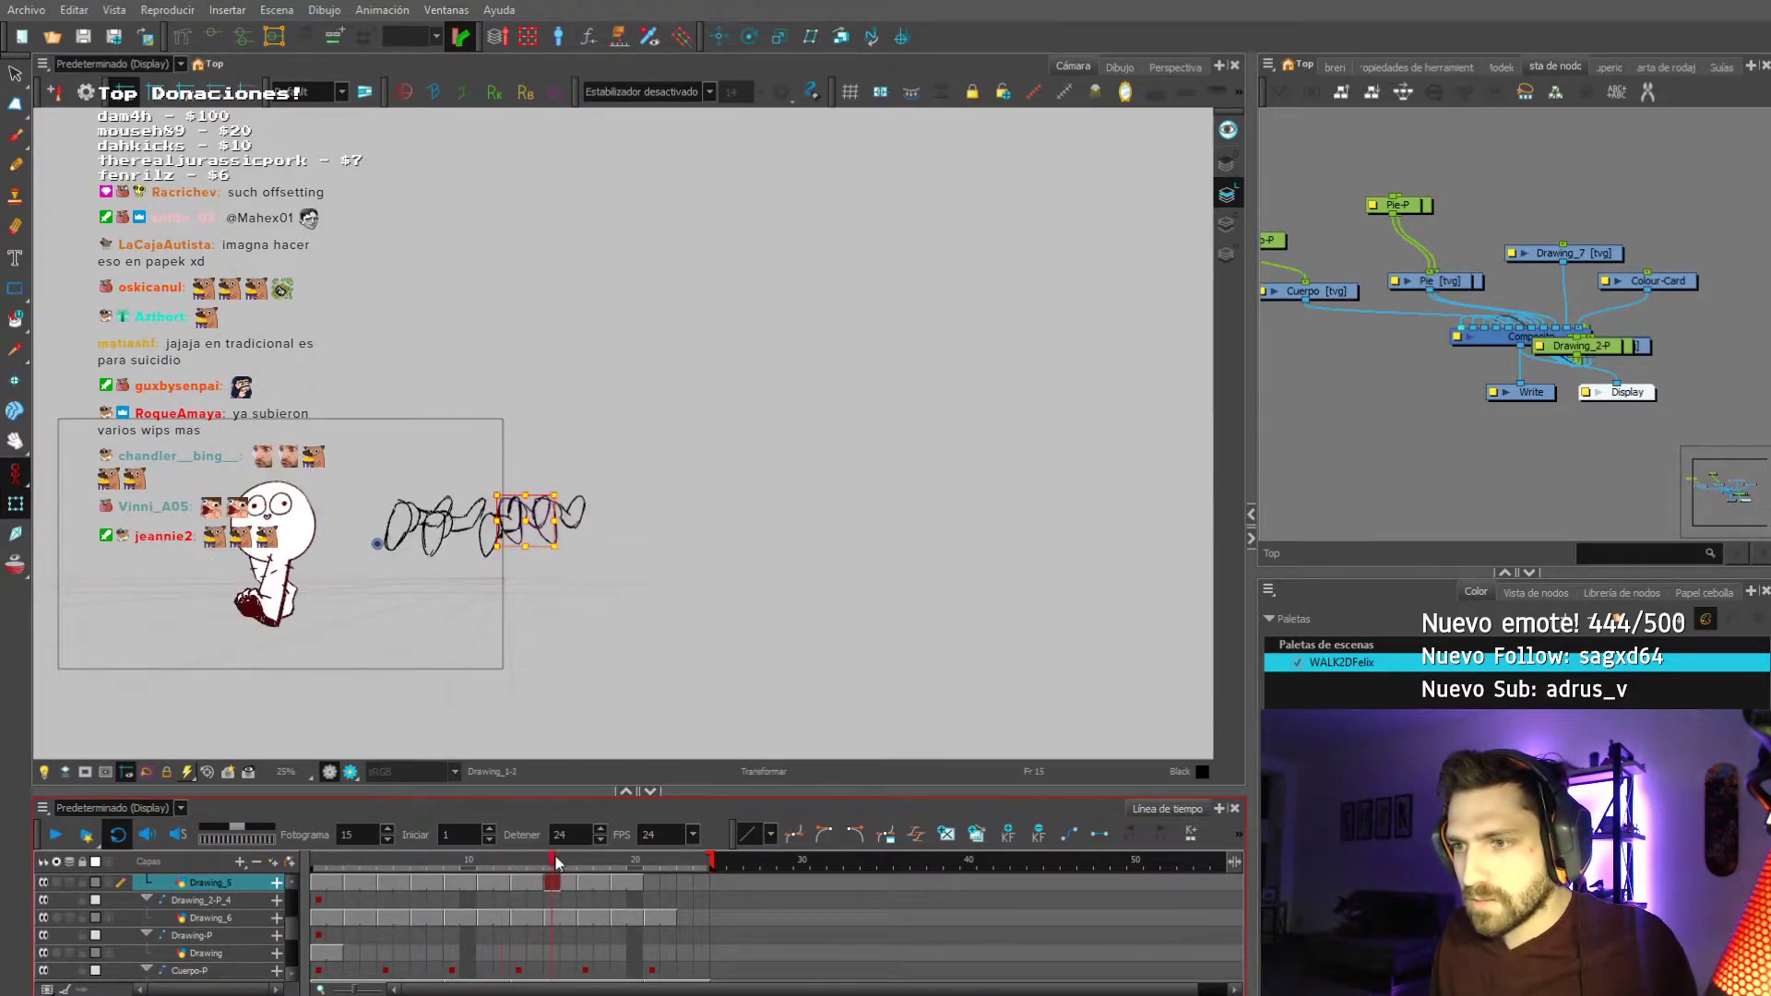
Select the rightmost leg, shorten the Drawing_6 cycle to end at frame 20, and play the animation.
{"action": "left_click", "coordinate": [577, 531]}
{"action": "scroll", "coordinate": [490, 917], "scroll_direction": "down", "scroll_amount": 1}
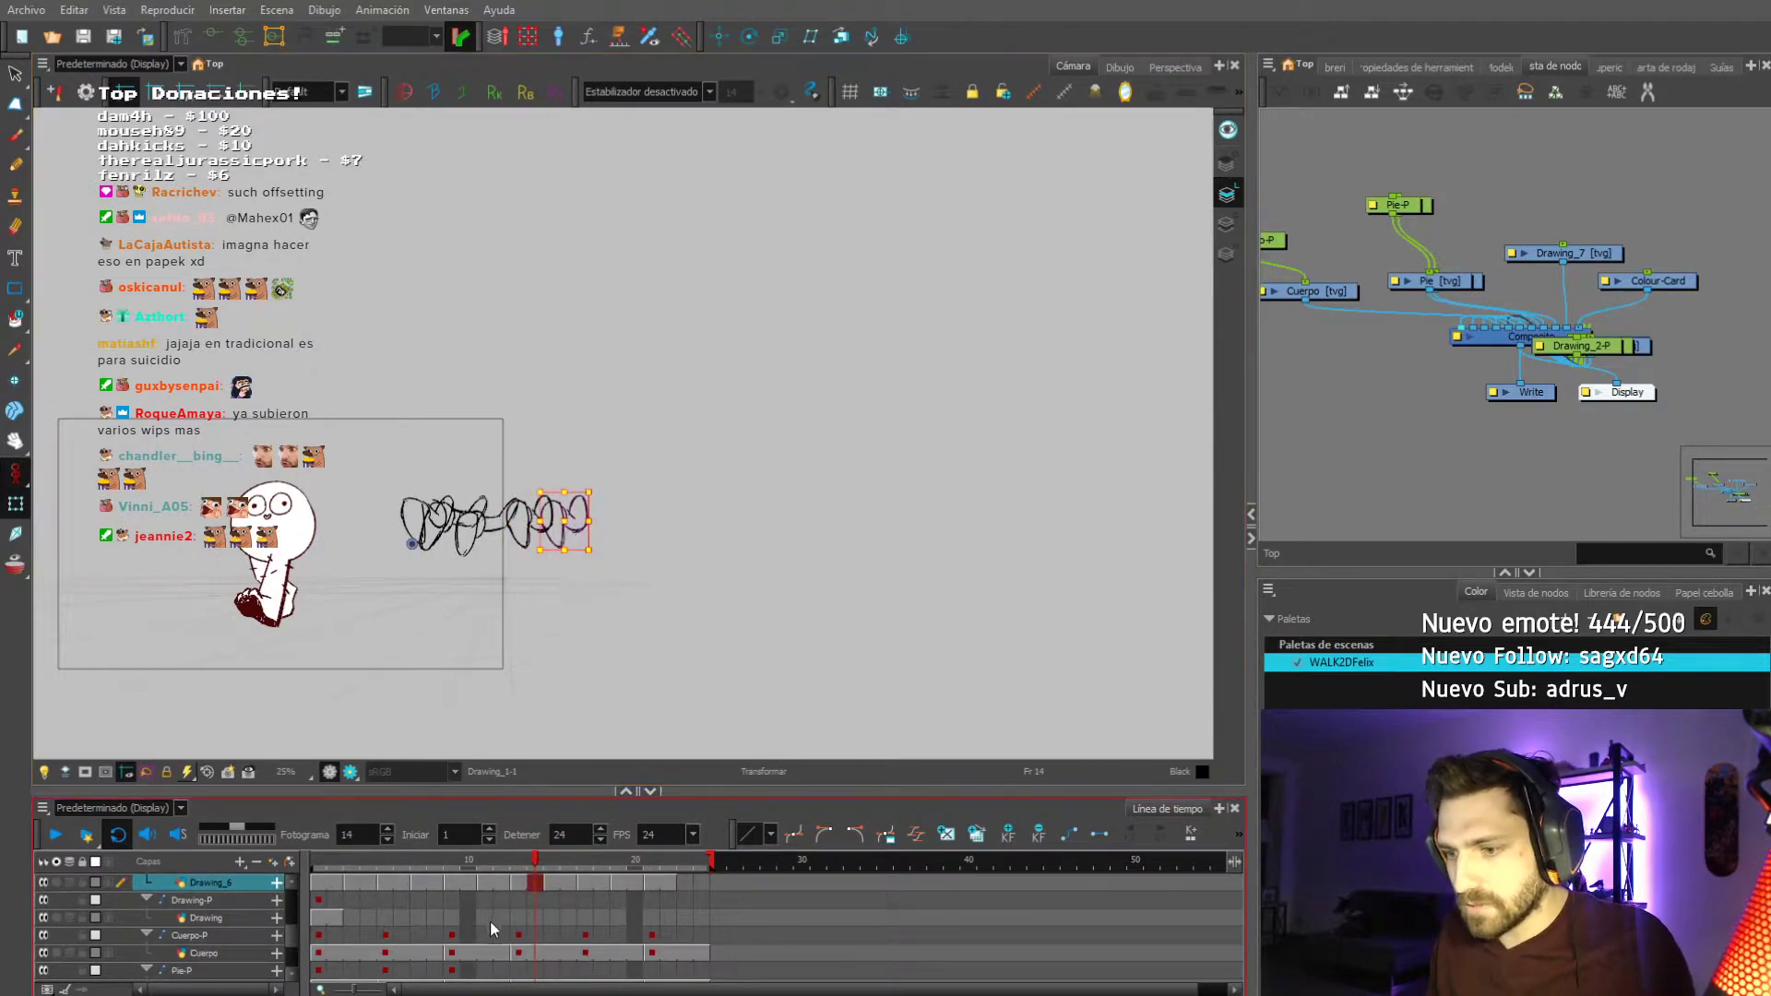
{"action": "left_click", "coordinate": [495, 883]}
{"action": "left_click", "coordinate": [318, 882]}
{"action": "left_click", "coordinate": [54, 836]}
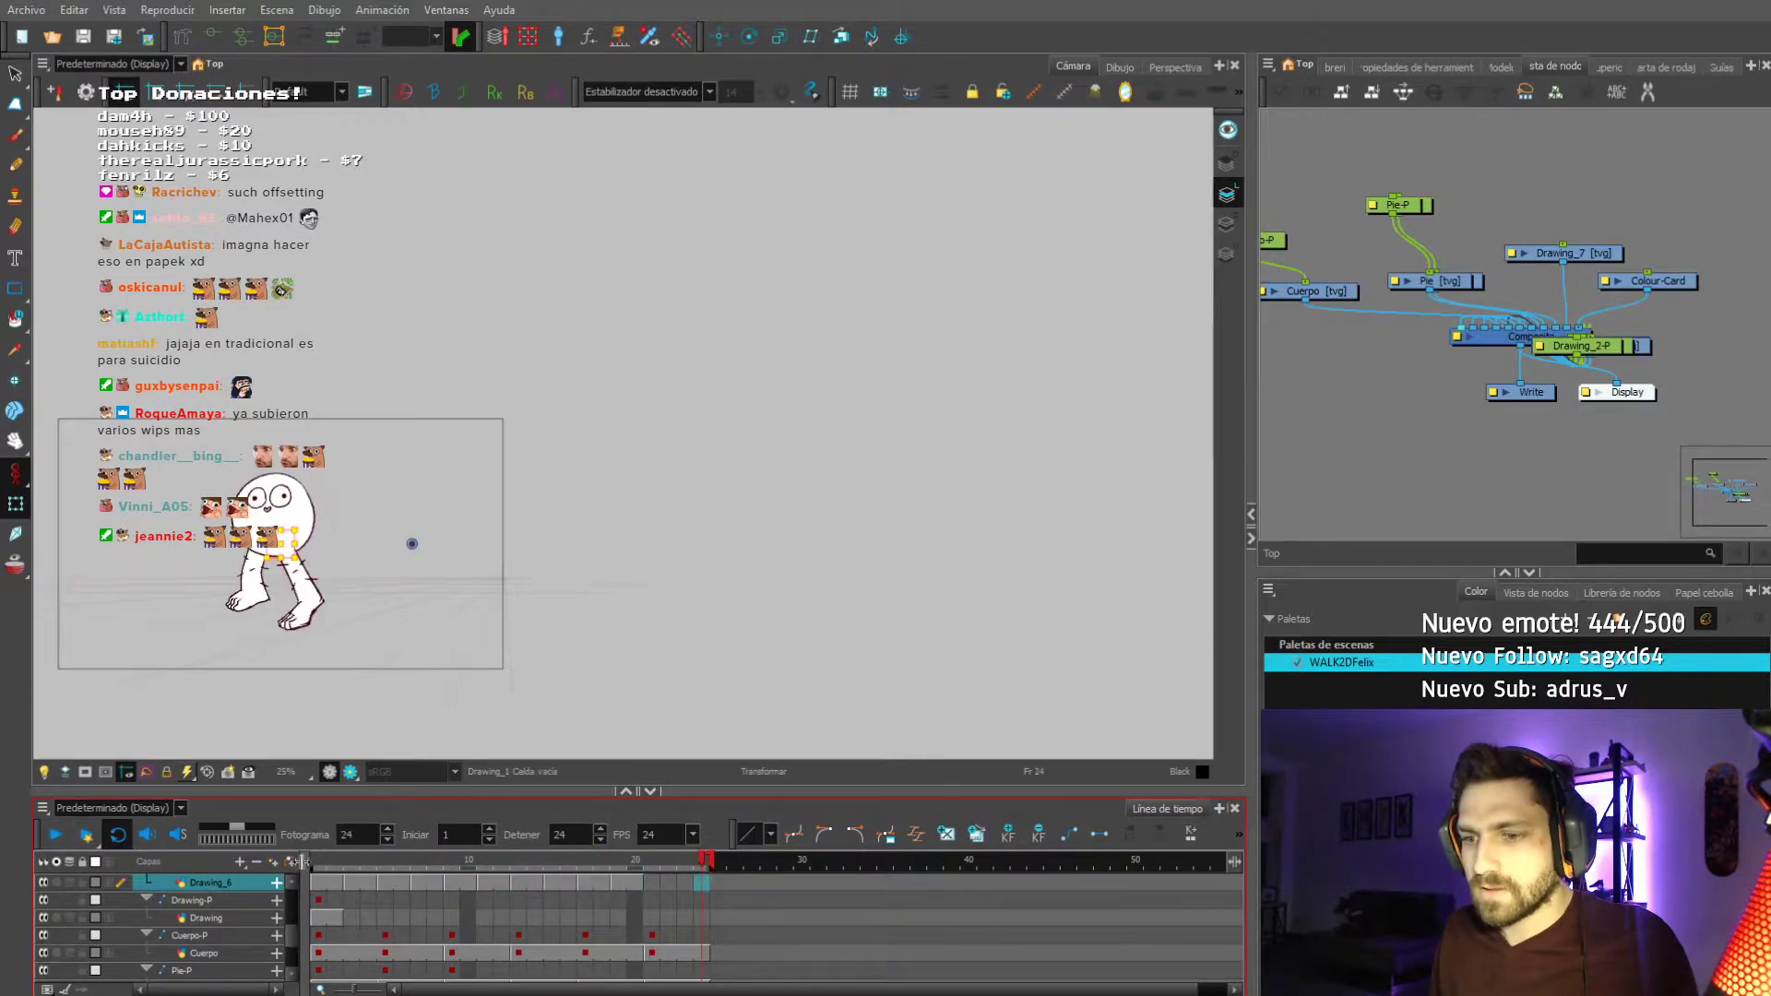
Collapse the expanded timeline layers, select the leg pegs from Drawing_1-P through Drawing_2-P_4 and duplicate them.
{"action": "left_click", "coordinate": [55, 835]}
{"action": "scroll", "coordinate": [245, 909], "scroll_direction": "up", "scroll_amount": 3}
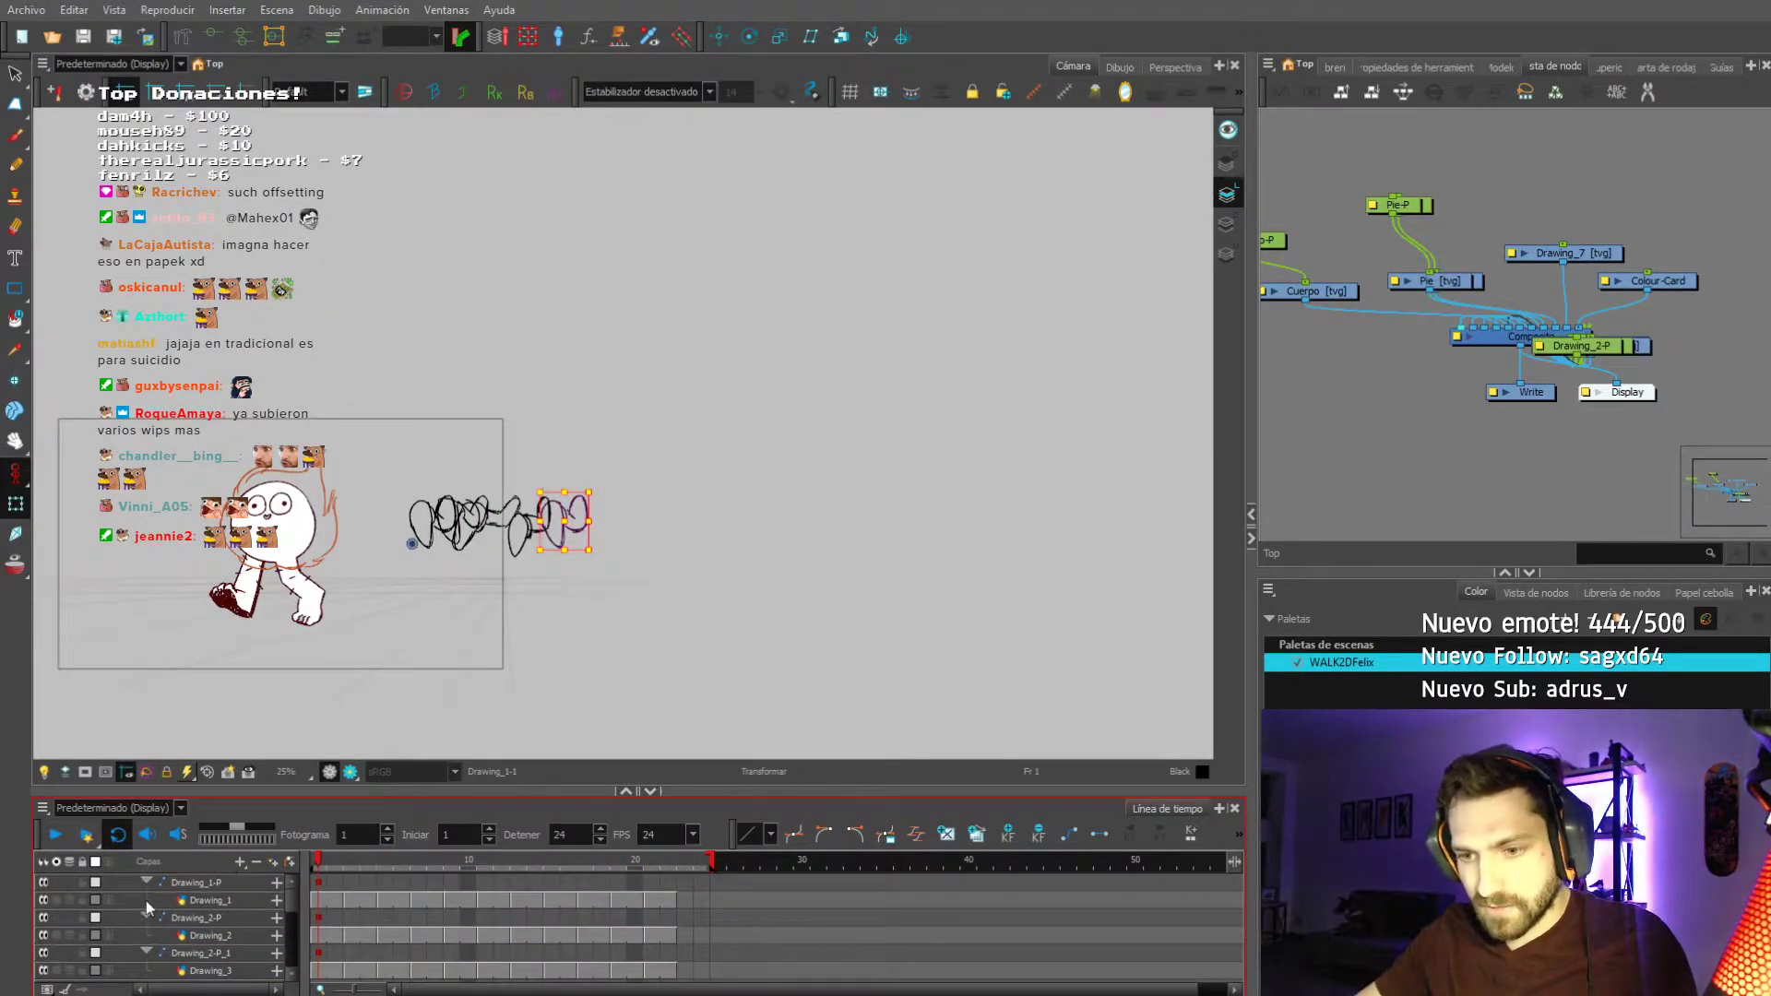
{"action": "left_click", "coordinate": [143, 882], "text": "shift"}
{"action": "left_click", "coordinate": [173, 881]}
{"action": "scroll", "coordinate": [124, 909], "scroll_direction": "down", "scroll_amount": 3}
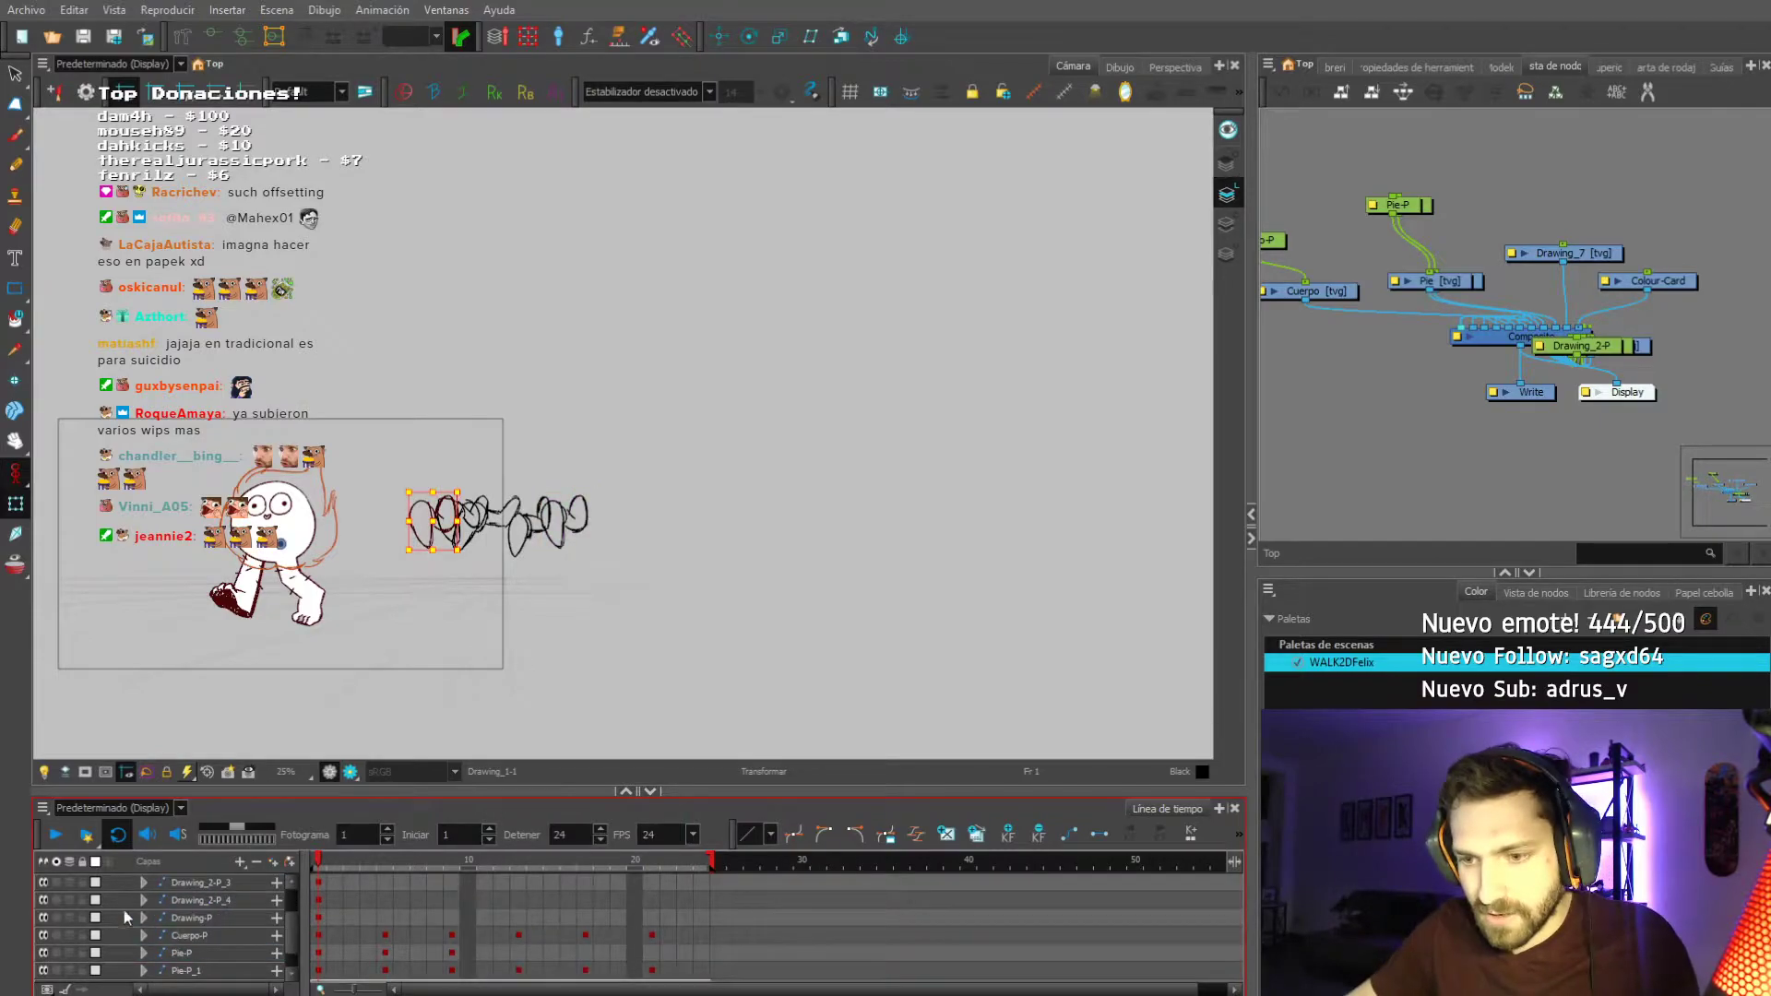
{"action": "left_click", "coordinate": [185, 900], "text": "shift"}
{"action": "scroll", "coordinate": [175, 919], "scroll_direction": "up", "scroll_amount": 3}
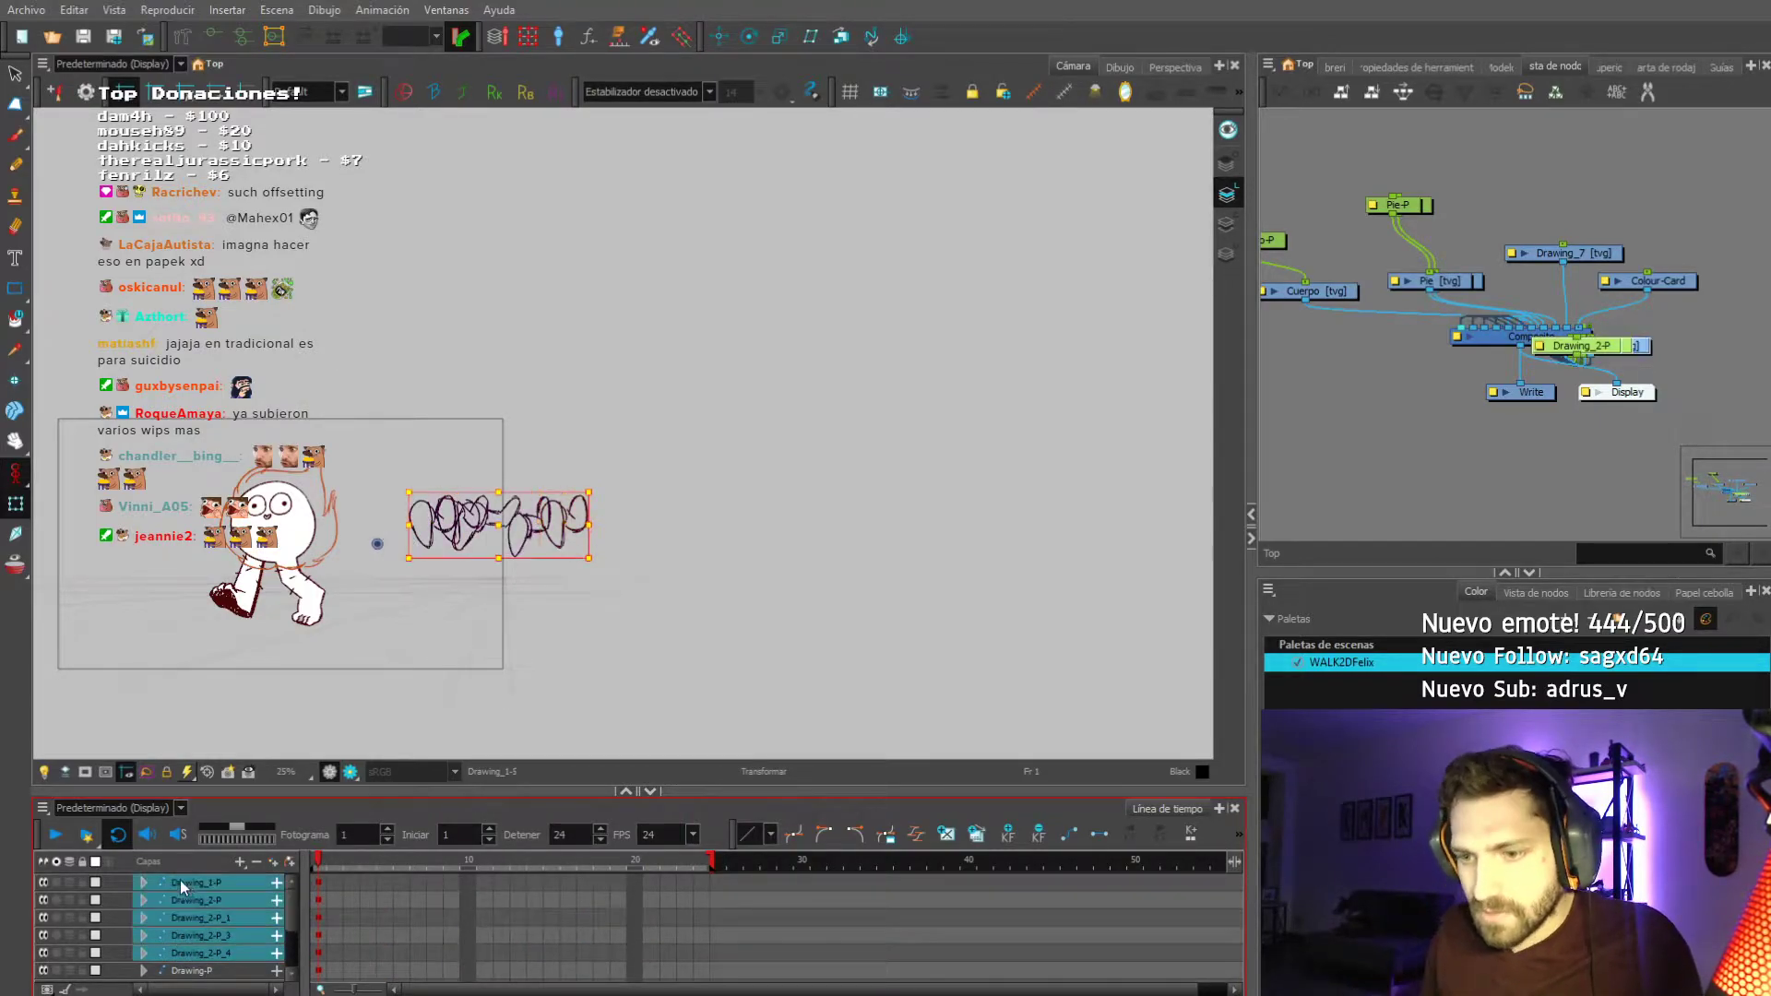
{"action": "right_click", "coordinate": [191, 885]}
{"action": "left_click", "coordinate": [210, 439]}
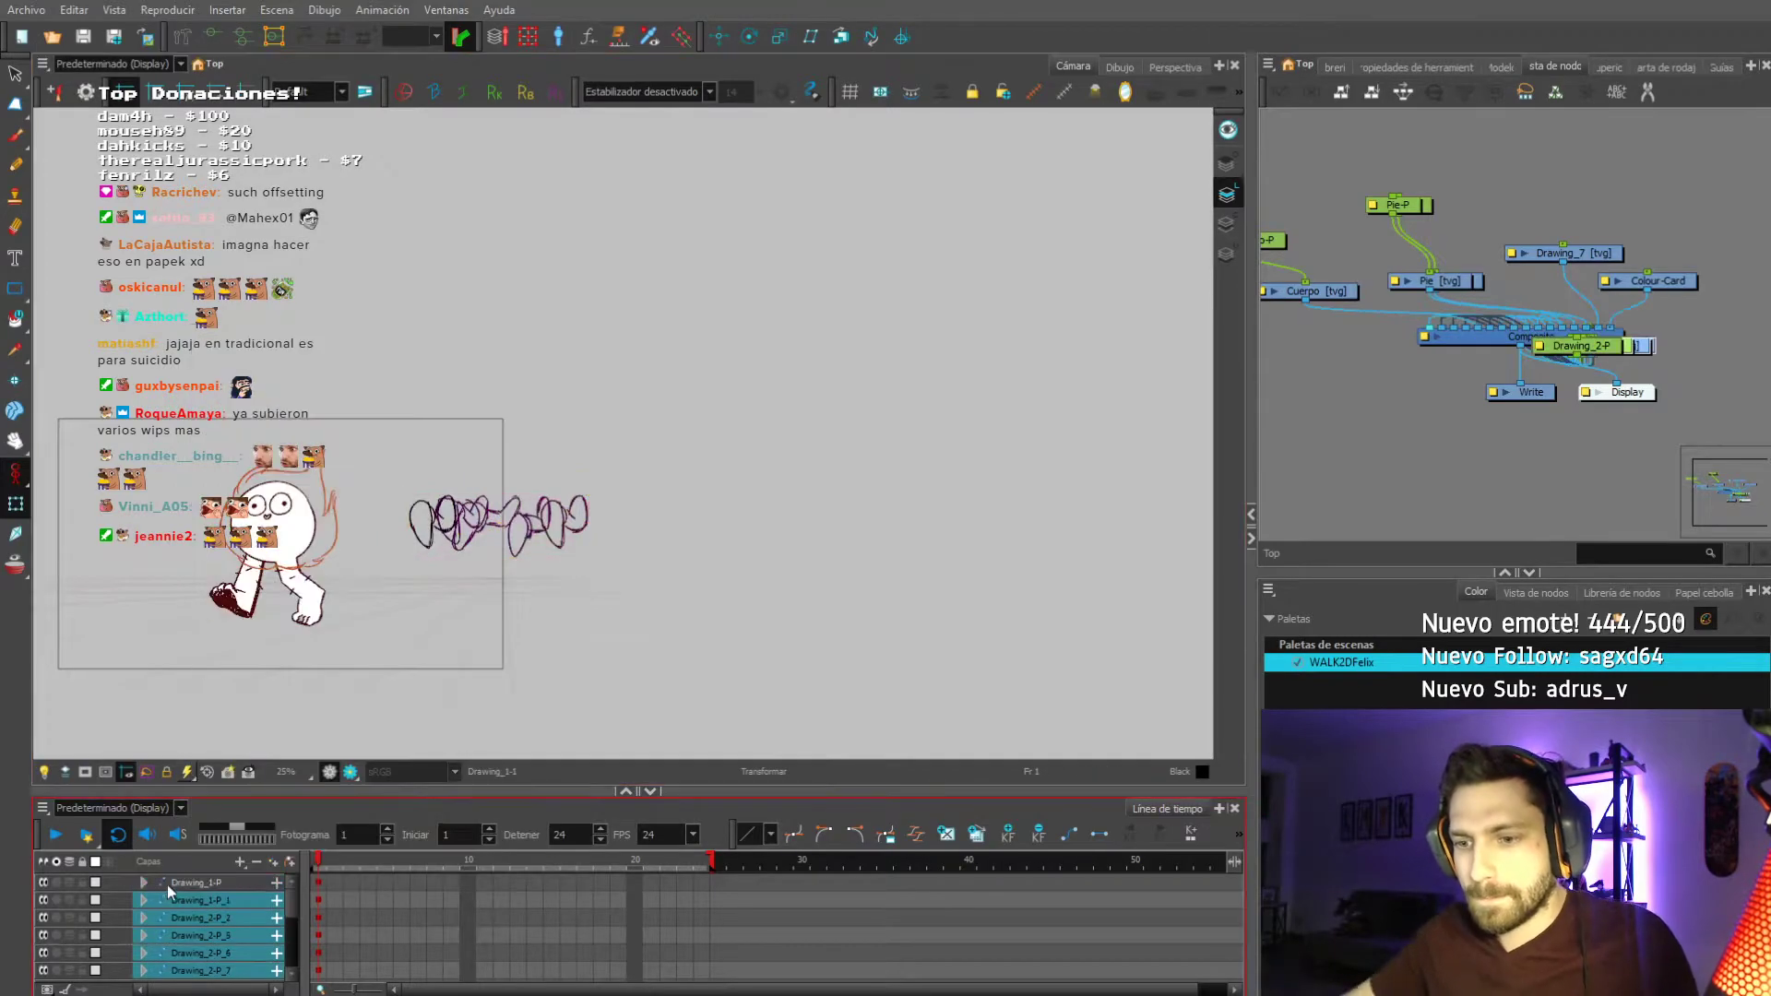
Select all the duplicated leg pegs, move them horizontally until they continue the original row past its far end, and play the animation.
{"action": "scroll", "coordinate": [175, 901], "scroll_direction": "down", "scroll_amount": 5}
{"action": "scroll", "coordinate": [71, 732], "scroll_direction": "up", "scroll_amount": 1}
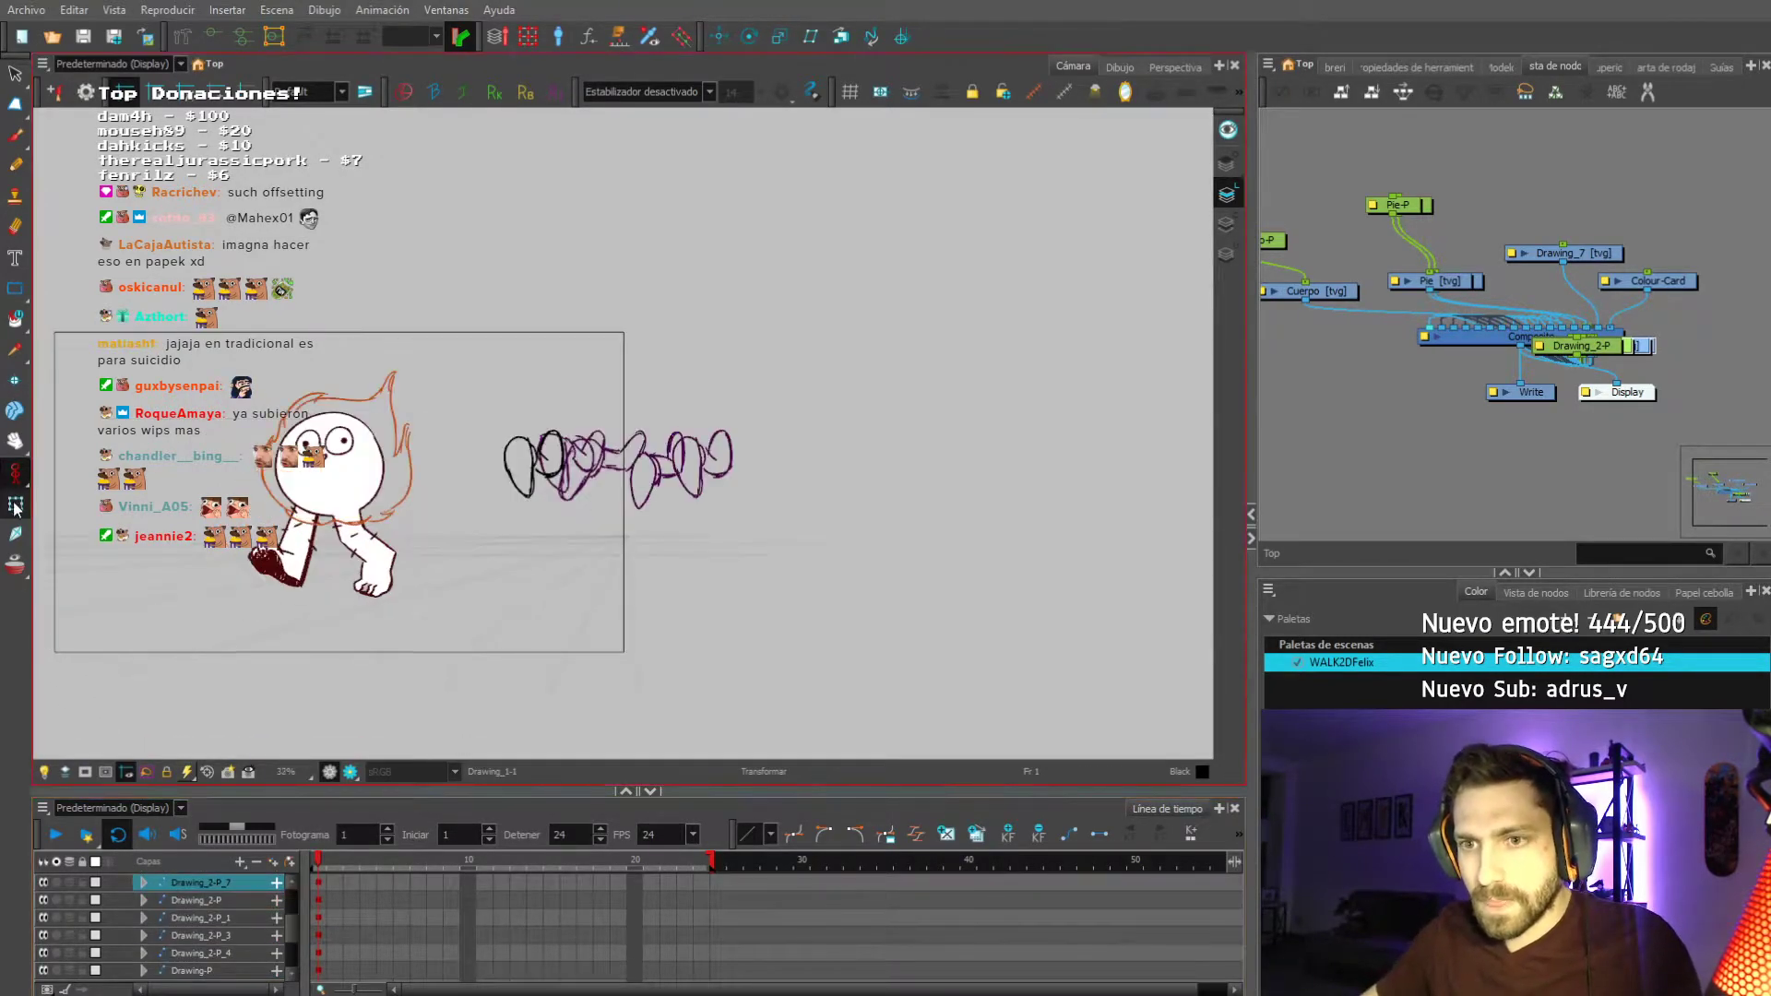
{"action": "scroll", "coordinate": [159, 911], "scroll_direction": "up", "scroll_amount": 5}
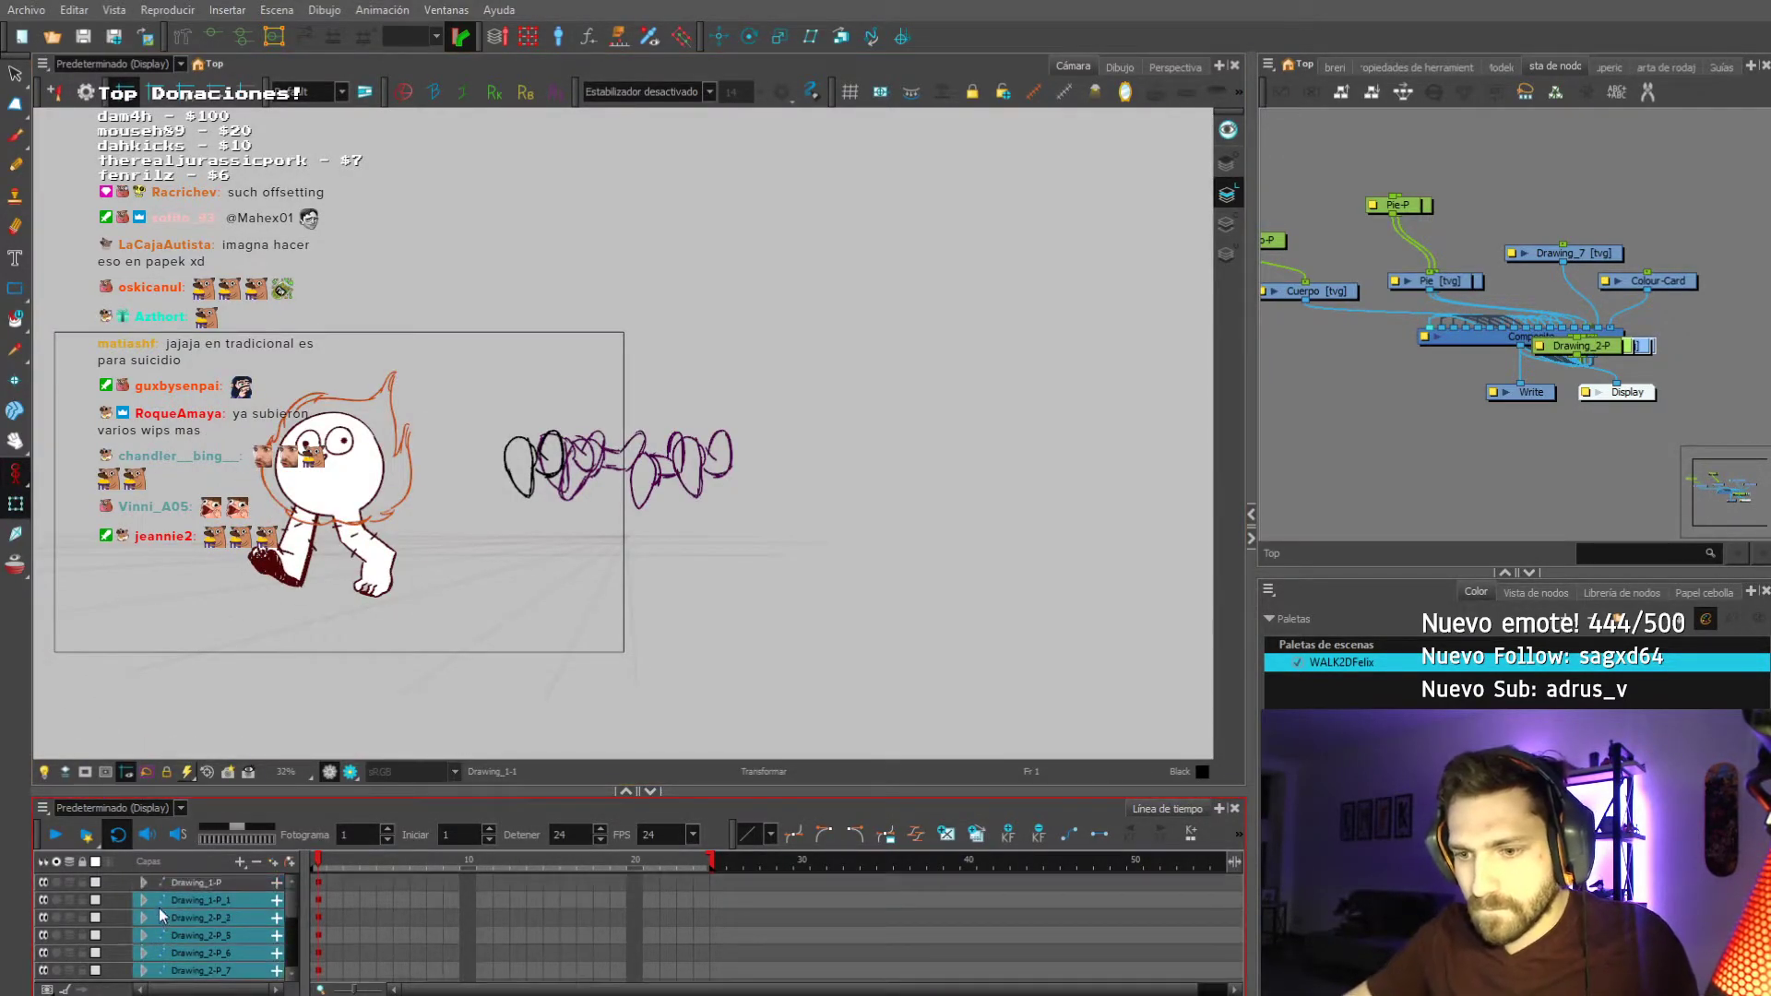
{"action": "left_click", "coordinate": [179, 899]}
{"action": "scroll", "coordinate": [173, 931], "scroll_direction": "down", "scroll_amount": 2}
{"action": "left_click", "coordinate": [185, 937], "text": "shift"}
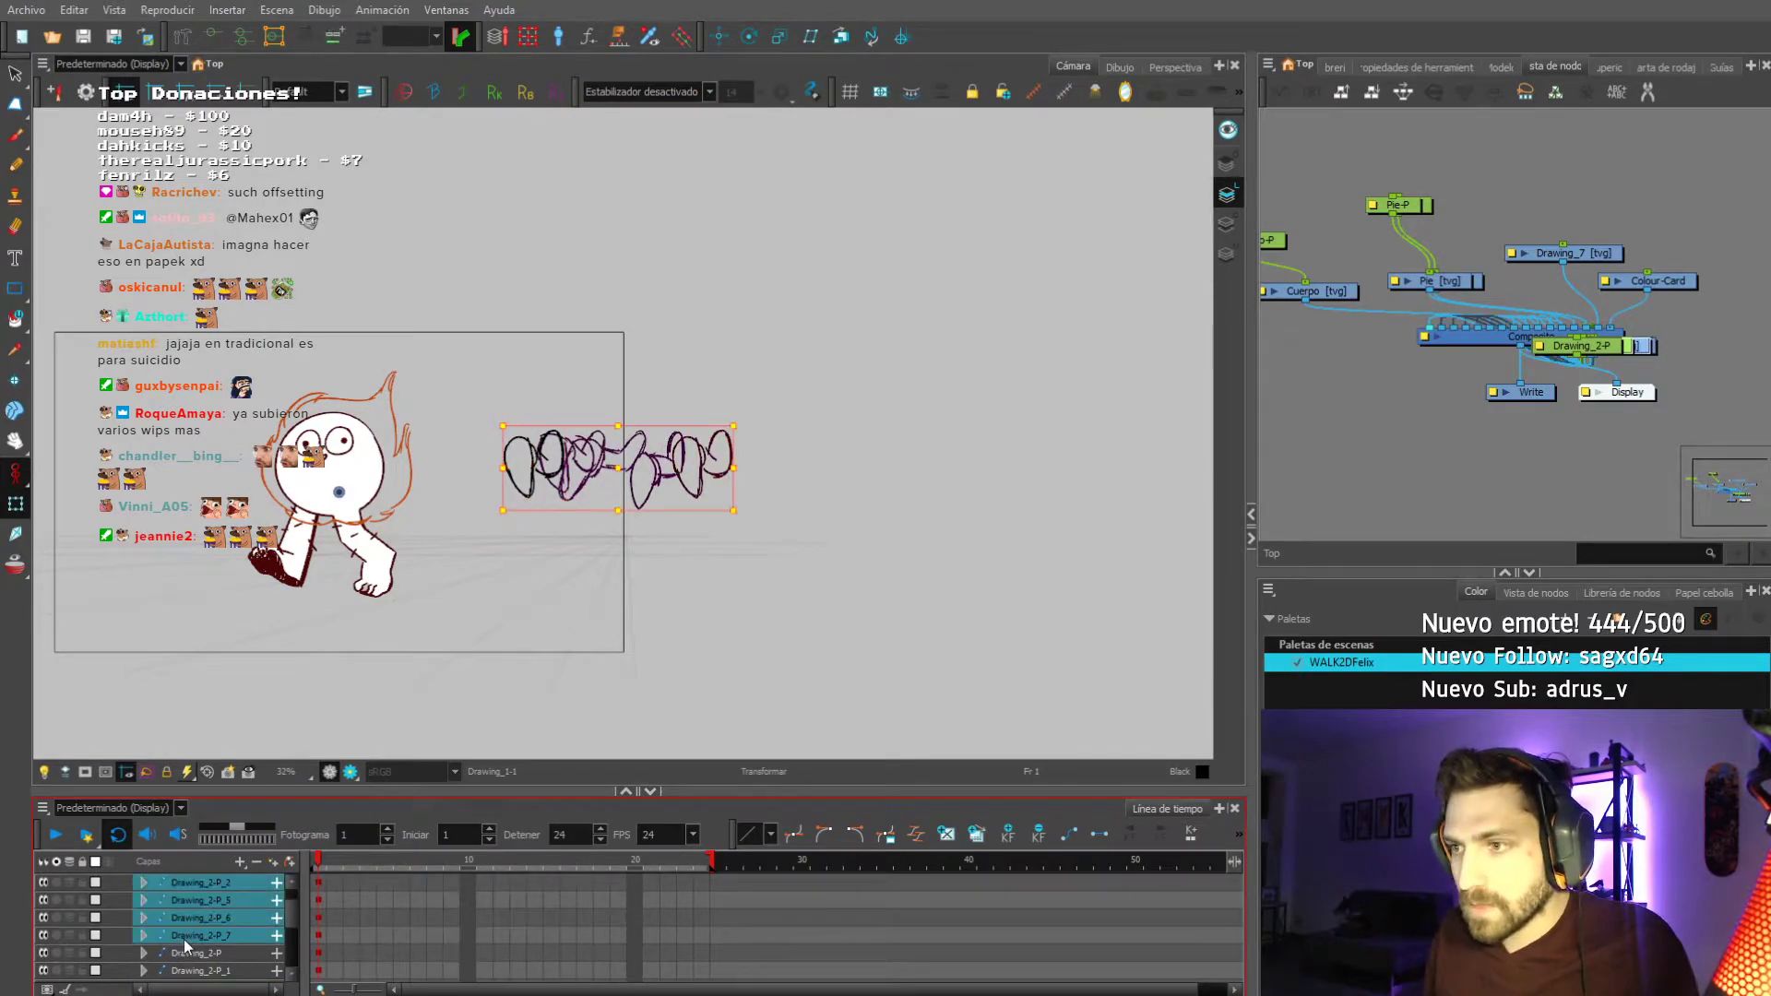
{"action": "key", "text": "shift+Right"}
{"action": "key", "text": "shift+Right"}
{"action": "key", "text": "shift+Right"}
{"action": "key", "text": "shift+Right"}
{"action": "key", "text": "shift+Right"}
{"action": "key", "text": "shift+Right"}
{"action": "key", "text": "shift+Right"}
{"action": "key", "text": "shift+Right"}
{"action": "key", "text": "shift+Right"}
{"action": "key", "text": "shift+Right"}
{"action": "key", "text": "shift+Right"}
{"action": "key", "text": "shift+Right"}
{"action": "key", "text": "shift+Right"}
{"action": "key", "text": "shift+Right"}
{"action": "key", "text": "shift+Right"}
{"action": "key", "text": "shift+Right"}
{"action": "key", "text": "shift+Right"}
{"action": "key", "text": "shift+Right"}
{"action": "key", "text": "shift+Right"}
{"action": "key", "text": "shift+Right"}
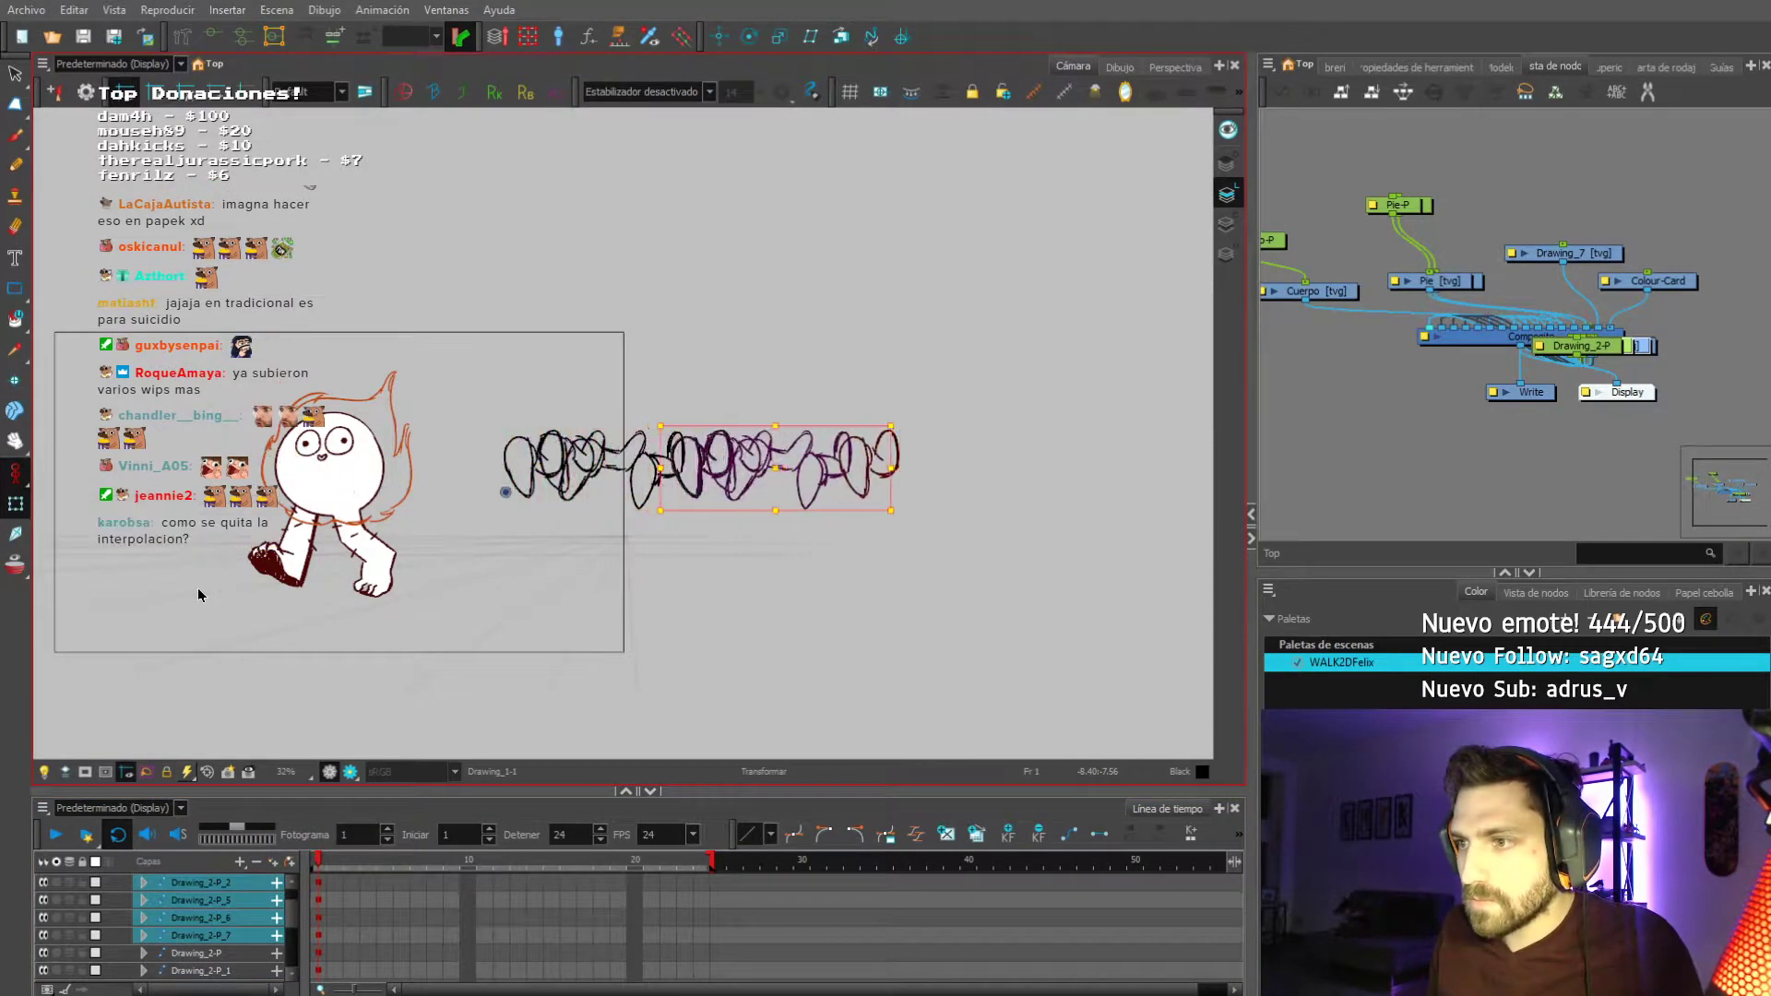
{"action": "key", "text": "Right"}
{"action": "left_click", "coordinate": [55, 835]}
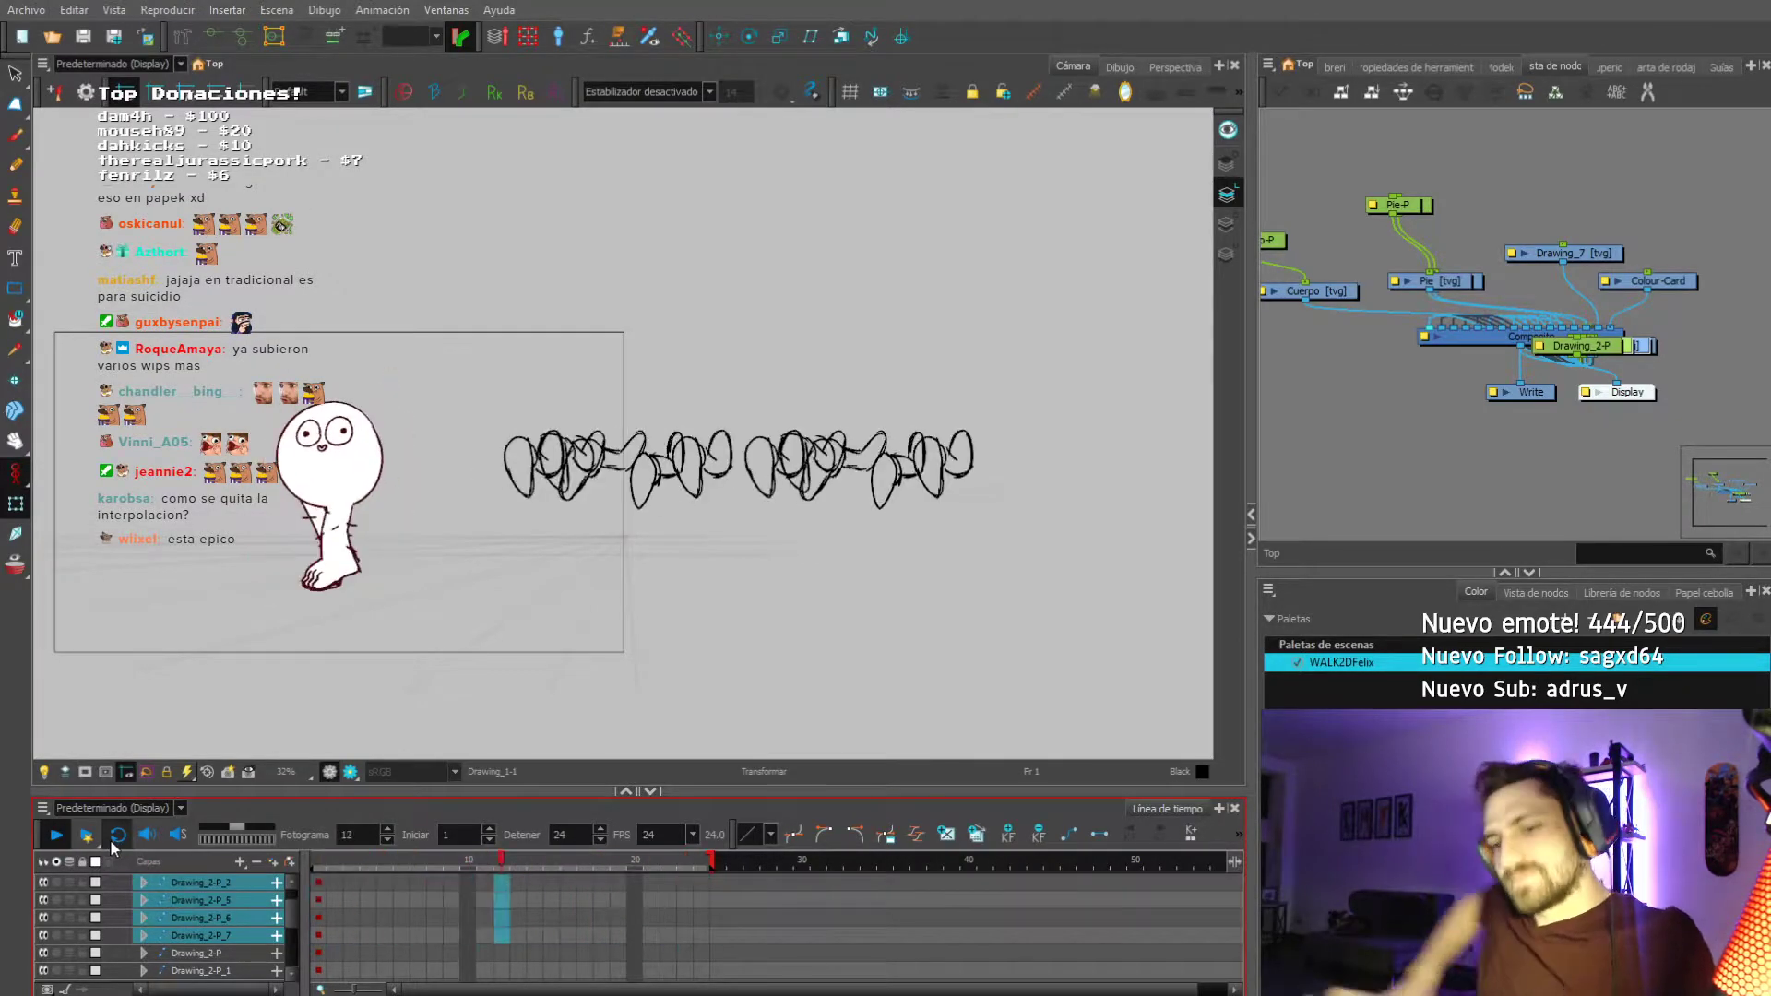
Go to frame 1 and delete all leg pegs, both originals and duplicates, from the timeline.
{"action": "left_click", "coordinate": [177, 883]}
{"action": "scroll", "coordinate": [151, 926], "scroll_direction": "down", "scroll_amount": 3}
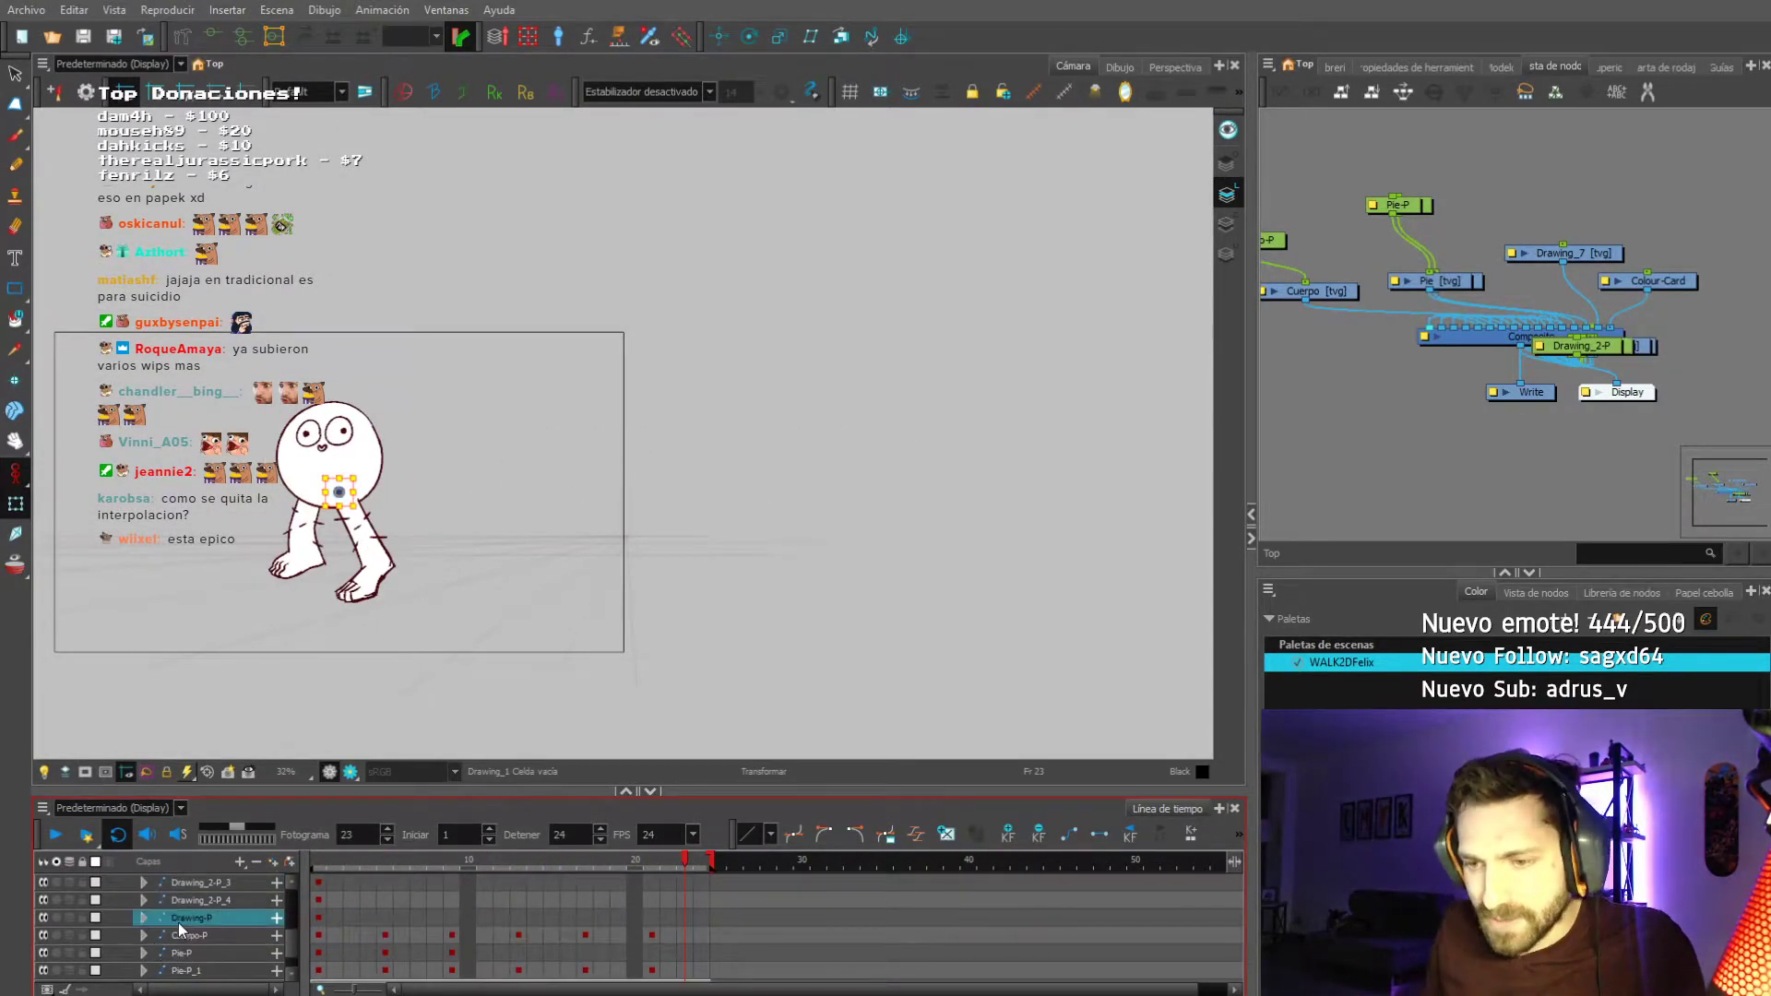
{"action": "scroll", "coordinate": [175, 926], "scroll_direction": "up", "scroll_amount": 3}
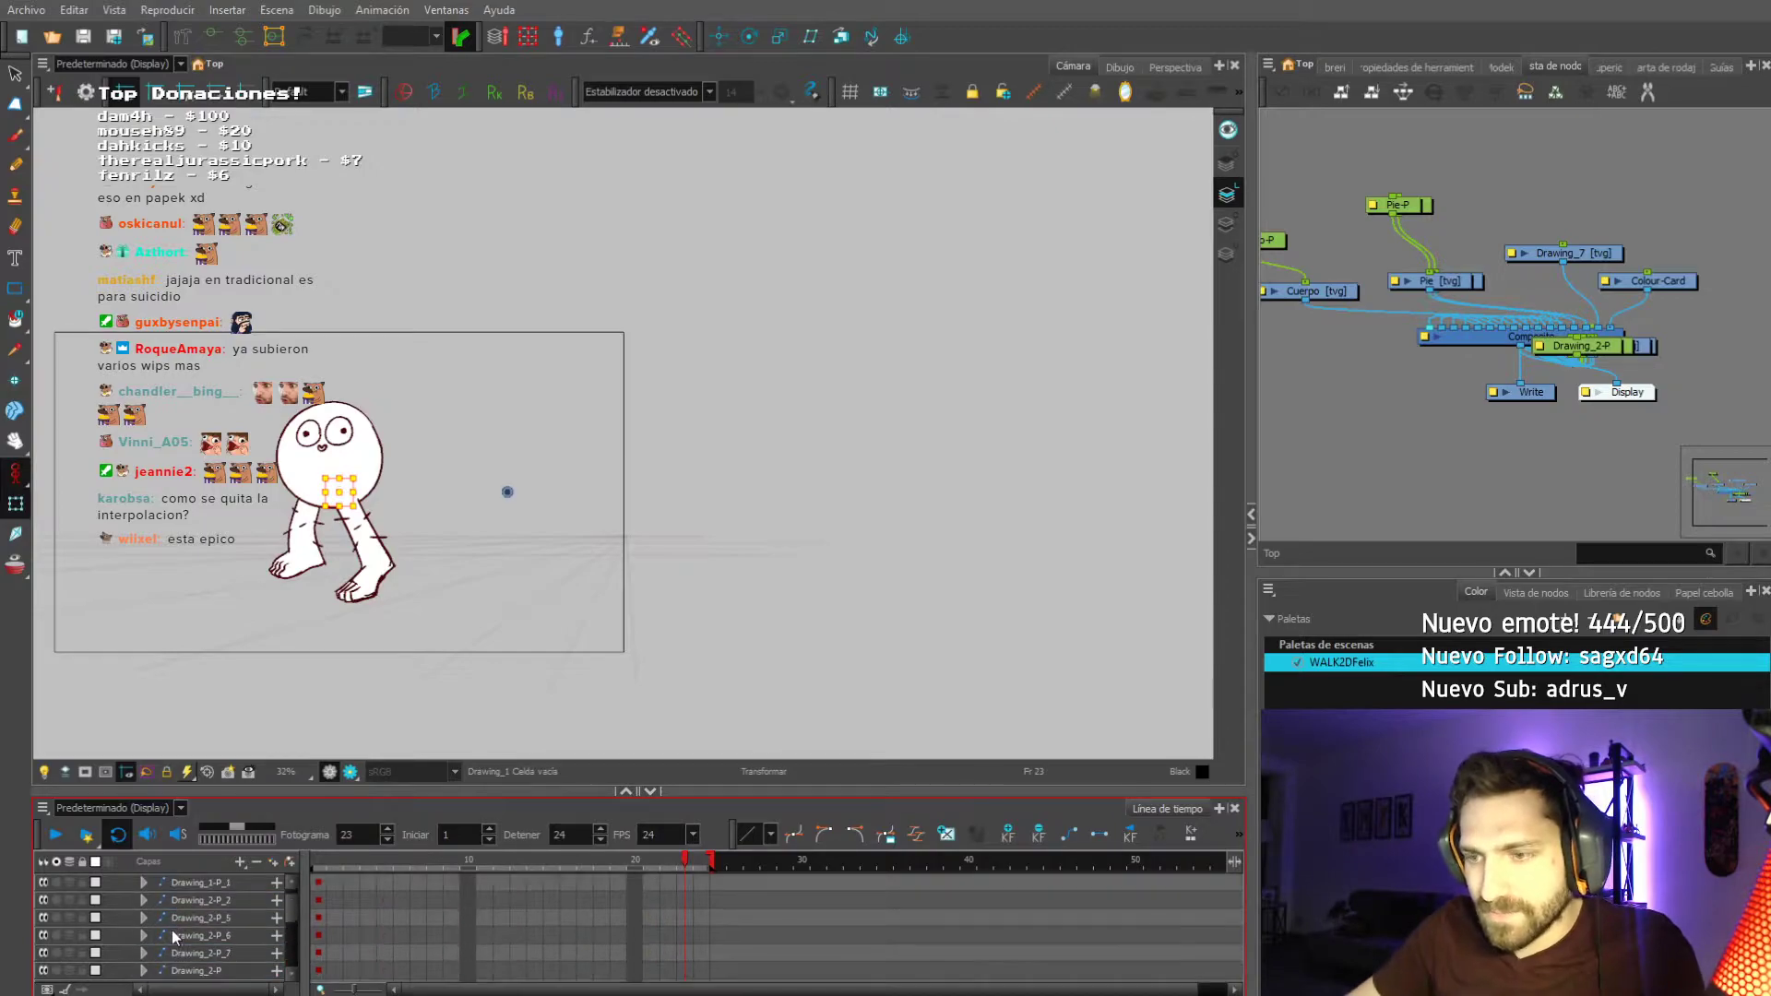
{"action": "left_click", "coordinate": [321, 860]}
{"action": "scroll", "coordinate": [163, 878], "scroll_direction": "down", "scroll_amount": 3}
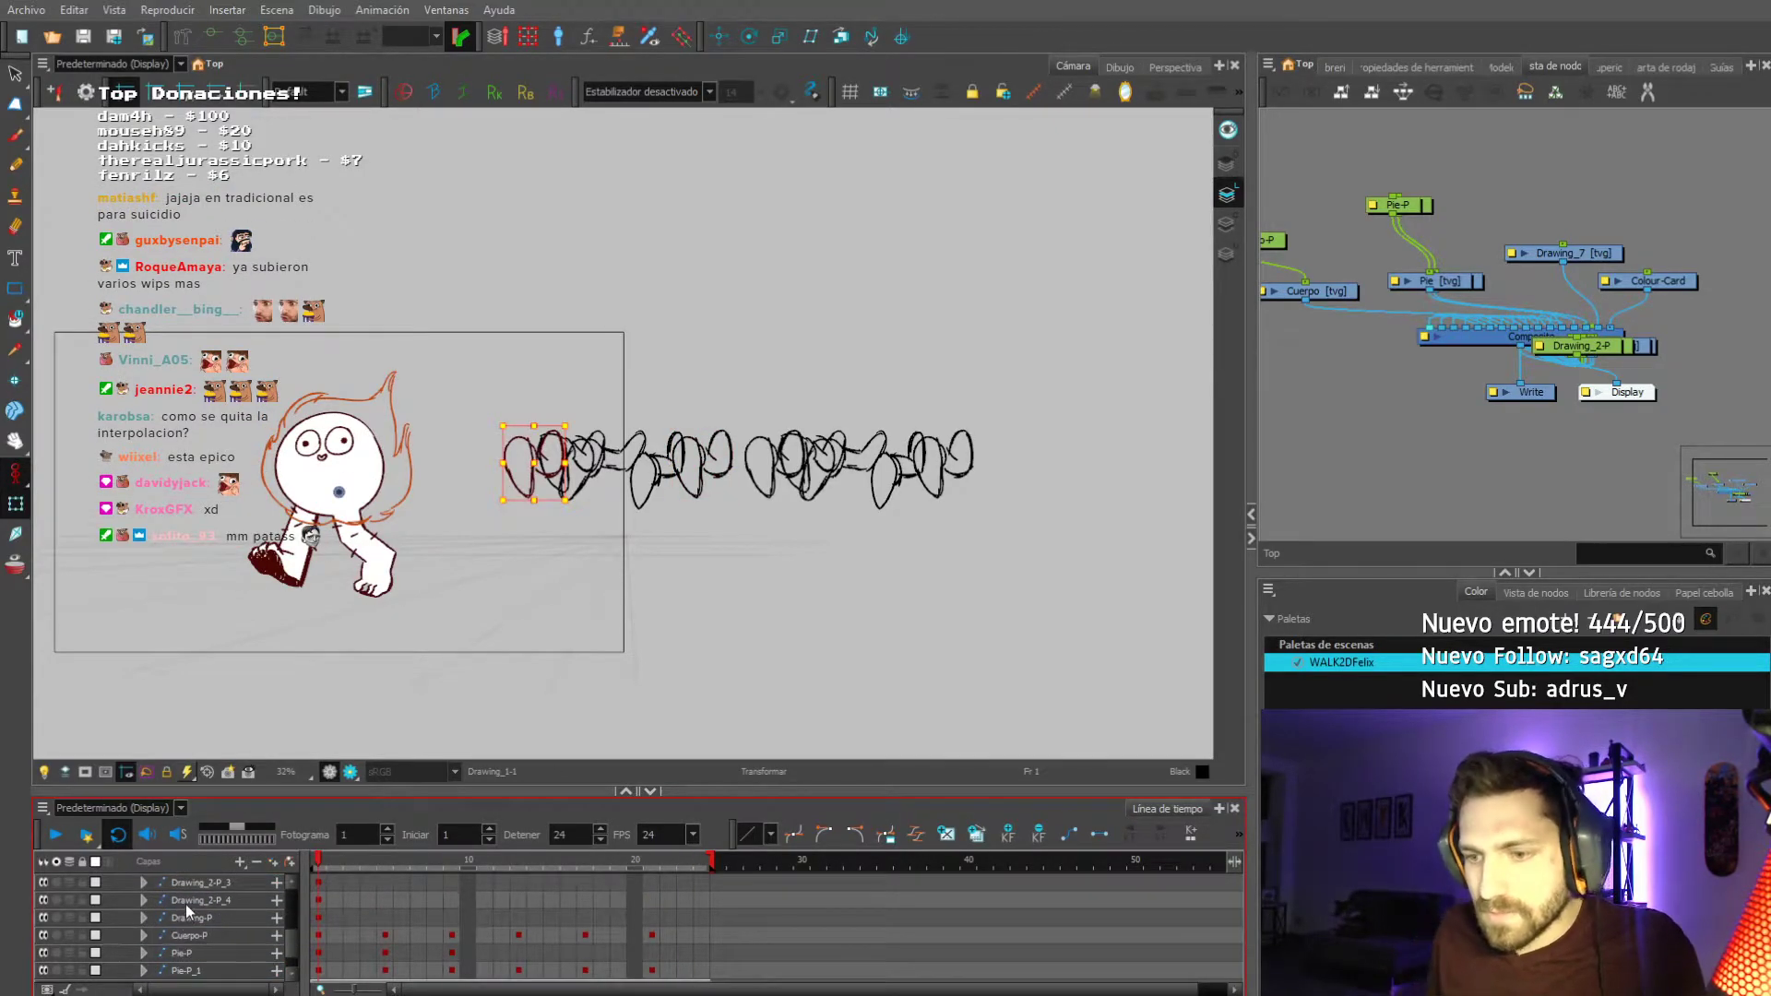
{"action": "left_click", "coordinate": [186, 904]}
{"action": "left_click", "coordinate": [176, 882], "text": "shift"}
{"action": "left_click", "coordinate": [257, 861]}
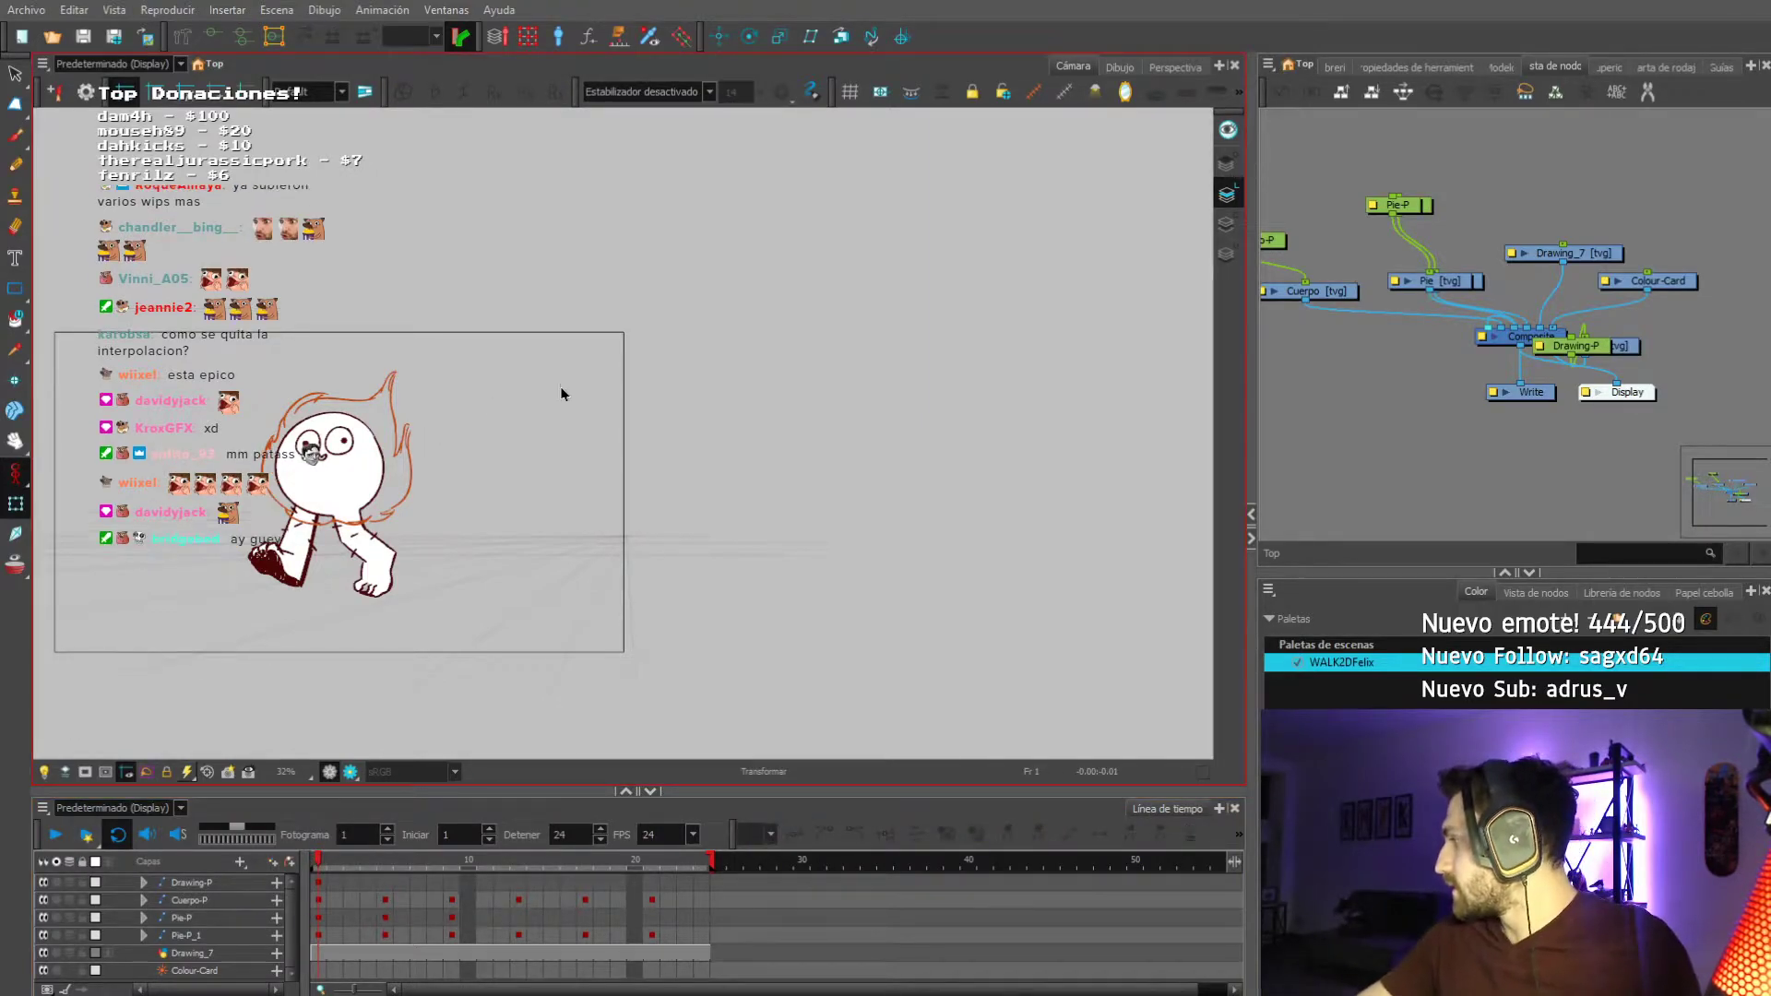
Select the orange flame sketch around the character, target its Drawing layer at frame 2 and activate the Brush tool.
{"action": "left_click_drag", "start_coordinate": [629, 386], "coordinate": [612, 386]}
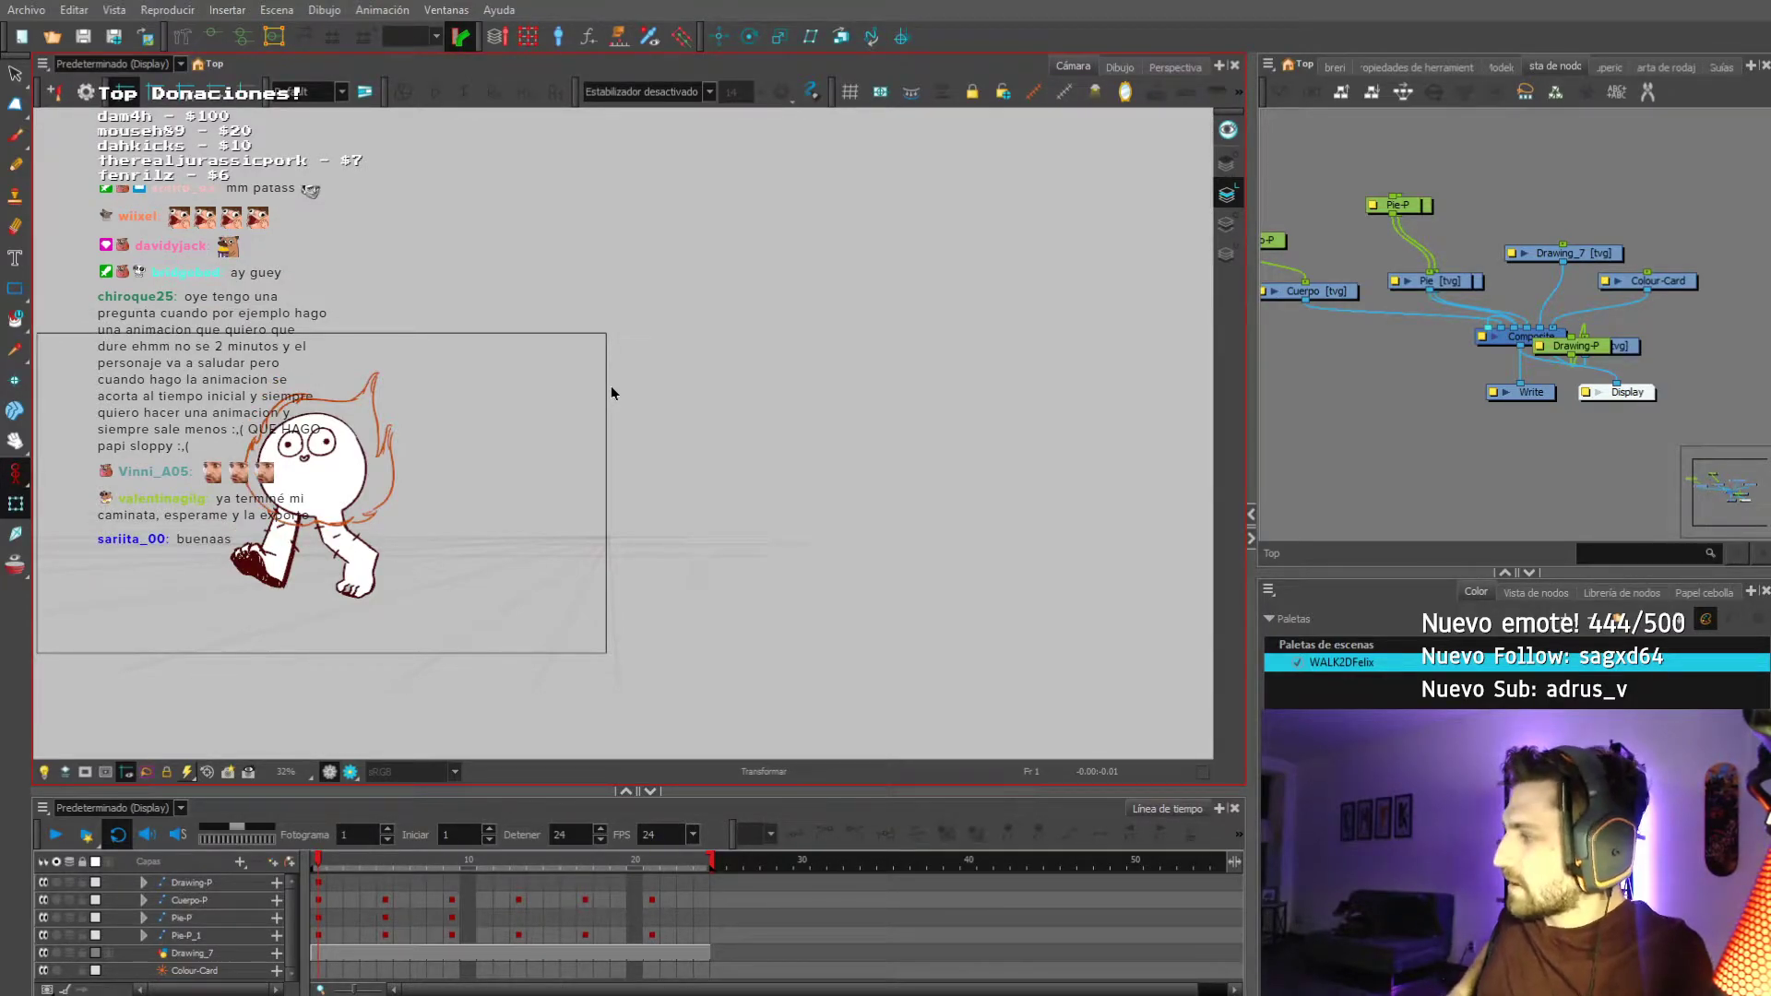
{"action": "left_click_drag", "start_coordinate": [137, 663], "coordinate": [288, 621]}
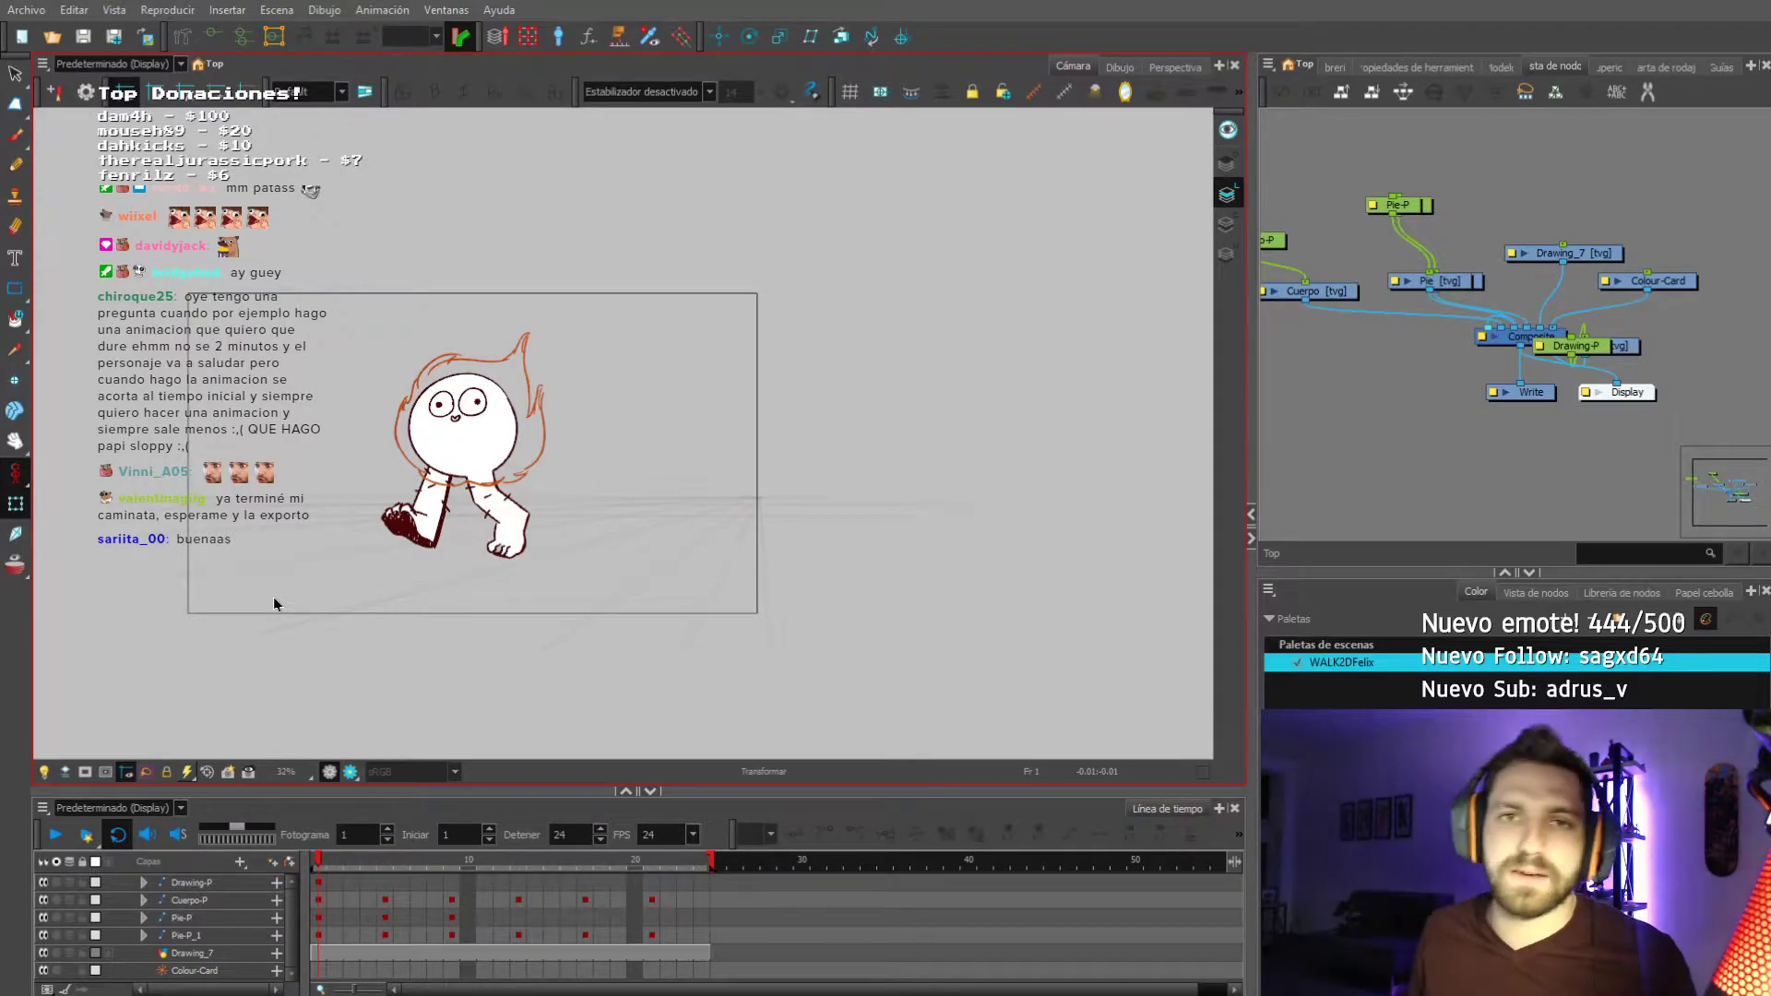
{"action": "left_click", "coordinate": [15, 474]}
{"action": "left_click", "coordinate": [48, 472]}
{"action": "scroll", "coordinate": [392, 403], "scroll_direction": "up", "scroll_amount": 3}
{"action": "scroll", "coordinate": [380, 431], "scroll_direction": "down", "scroll_amount": 1}
{"action": "left_click", "coordinate": [397, 443]}
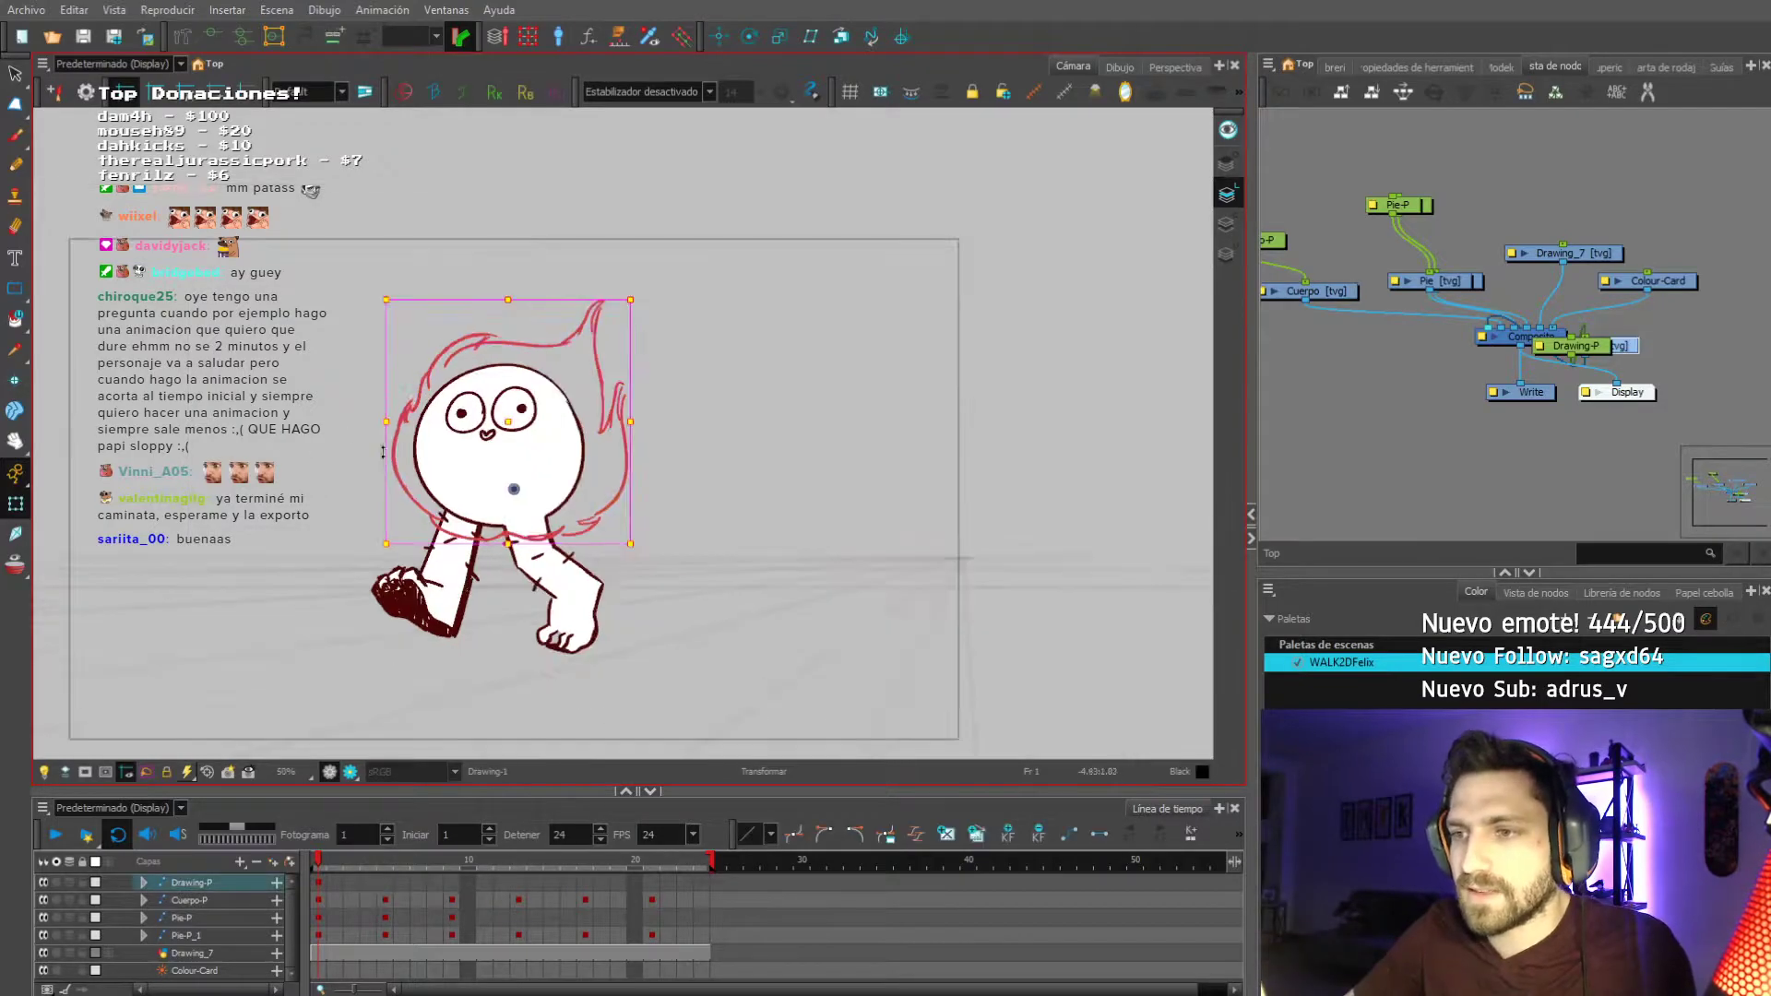
{"action": "key", "text": "o"}
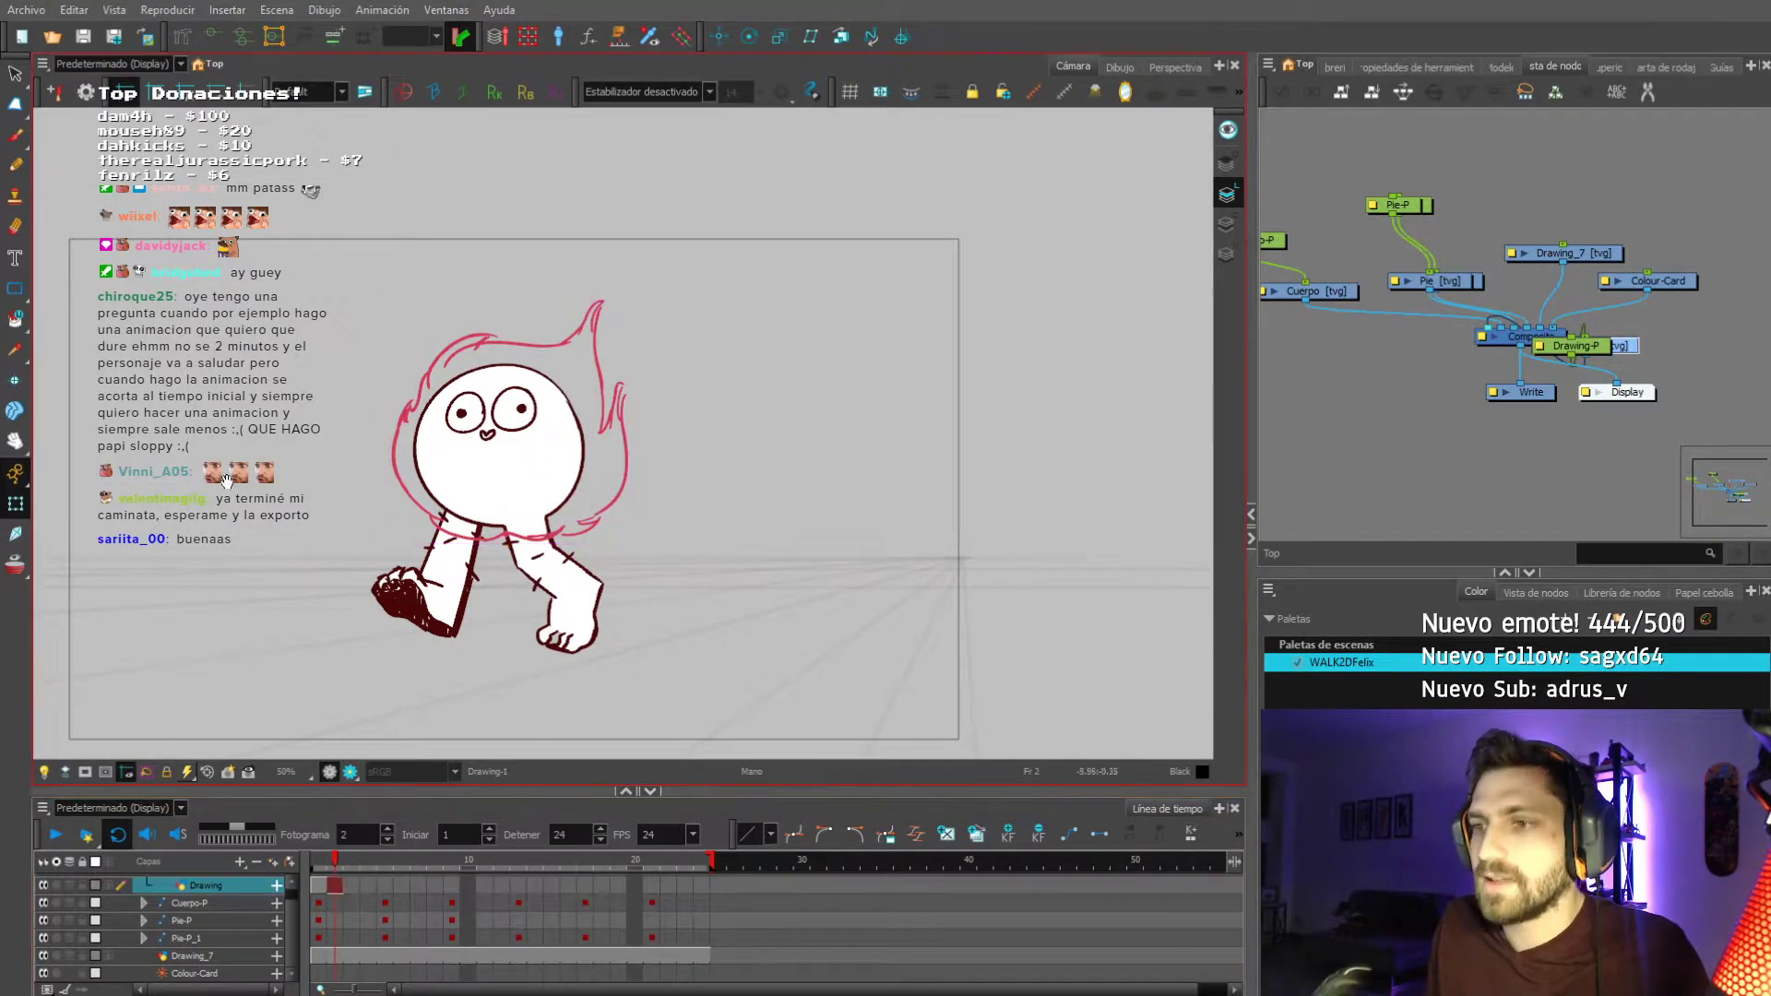
{"action": "left_click_drag", "start_coordinate": [260, 443], "coordinate": [323, 422]}
{"action": "left_click_drag", "start_coordinate": [132, 277], "coordinate": [137, 294]}
{"action": "key", "text": "alt+b"}
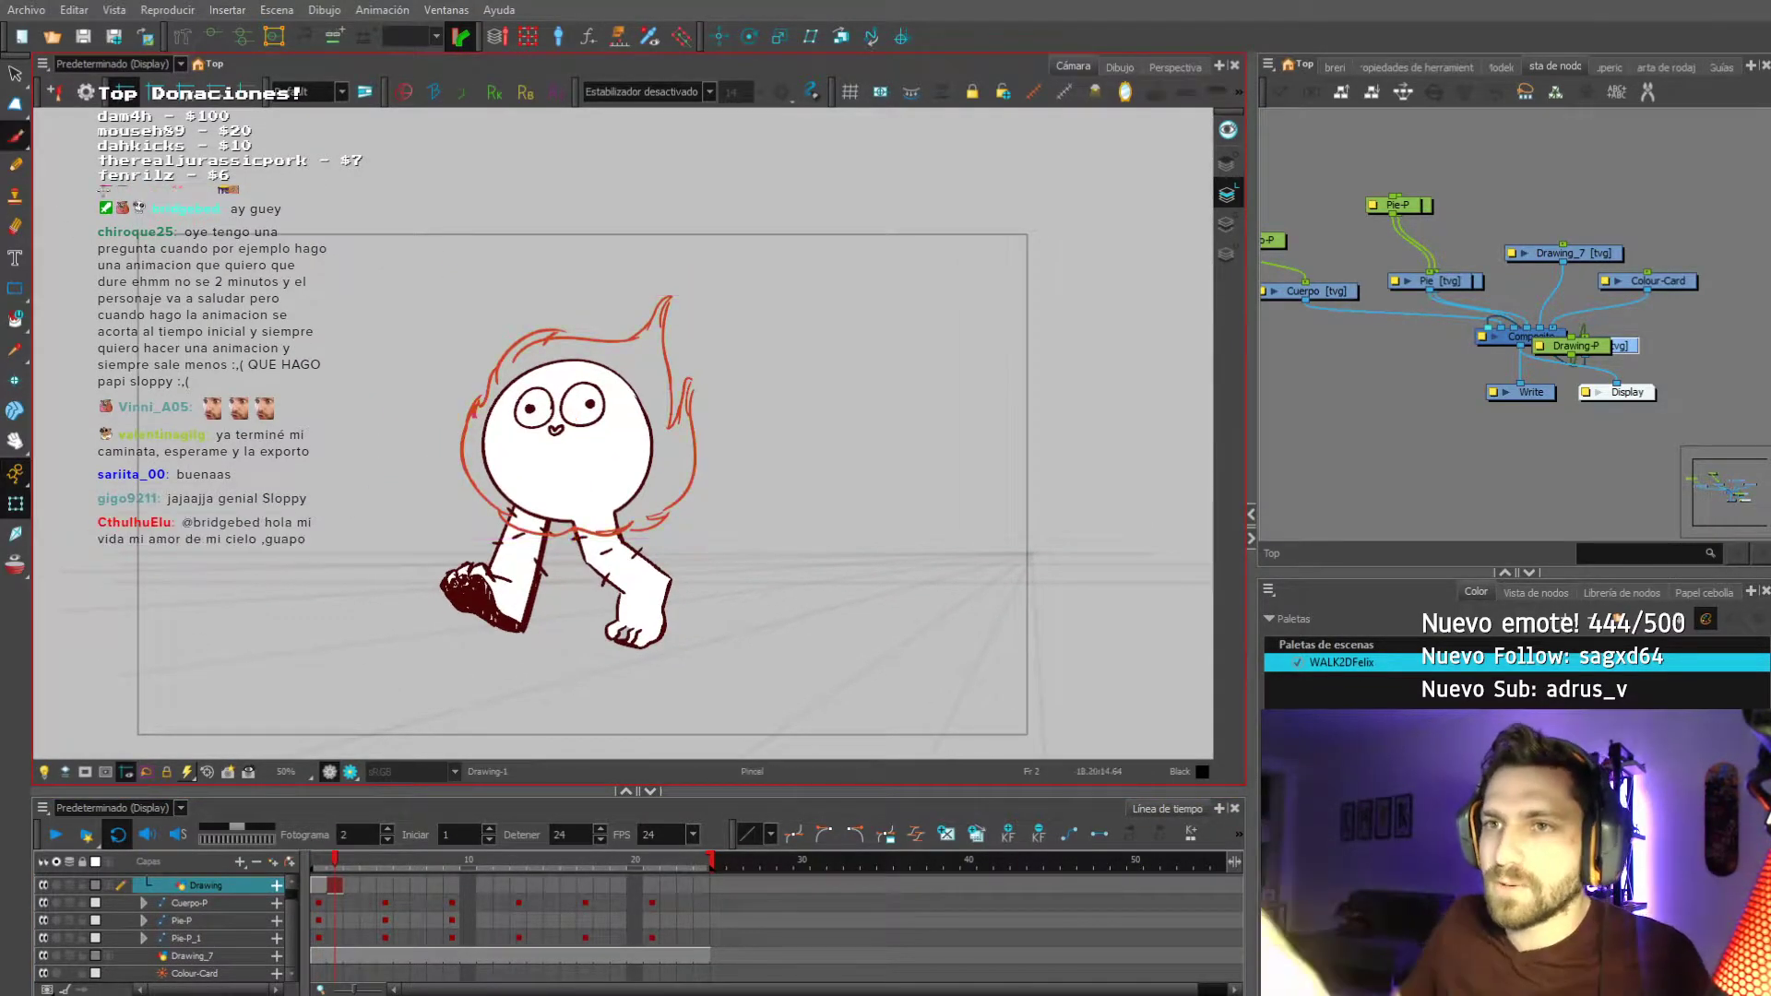
Pick the New 1 orange from the flame sketch and handwrite an underlined "Idea" above the camera frame.
{"action": "left_click_drag", "start_coordinate": [698, 329], "coordinate": [728, 274]}
{"action": "scroll", "coordinate": [720, 273], "scroll_direction": "up", "scroll_amount": 1}
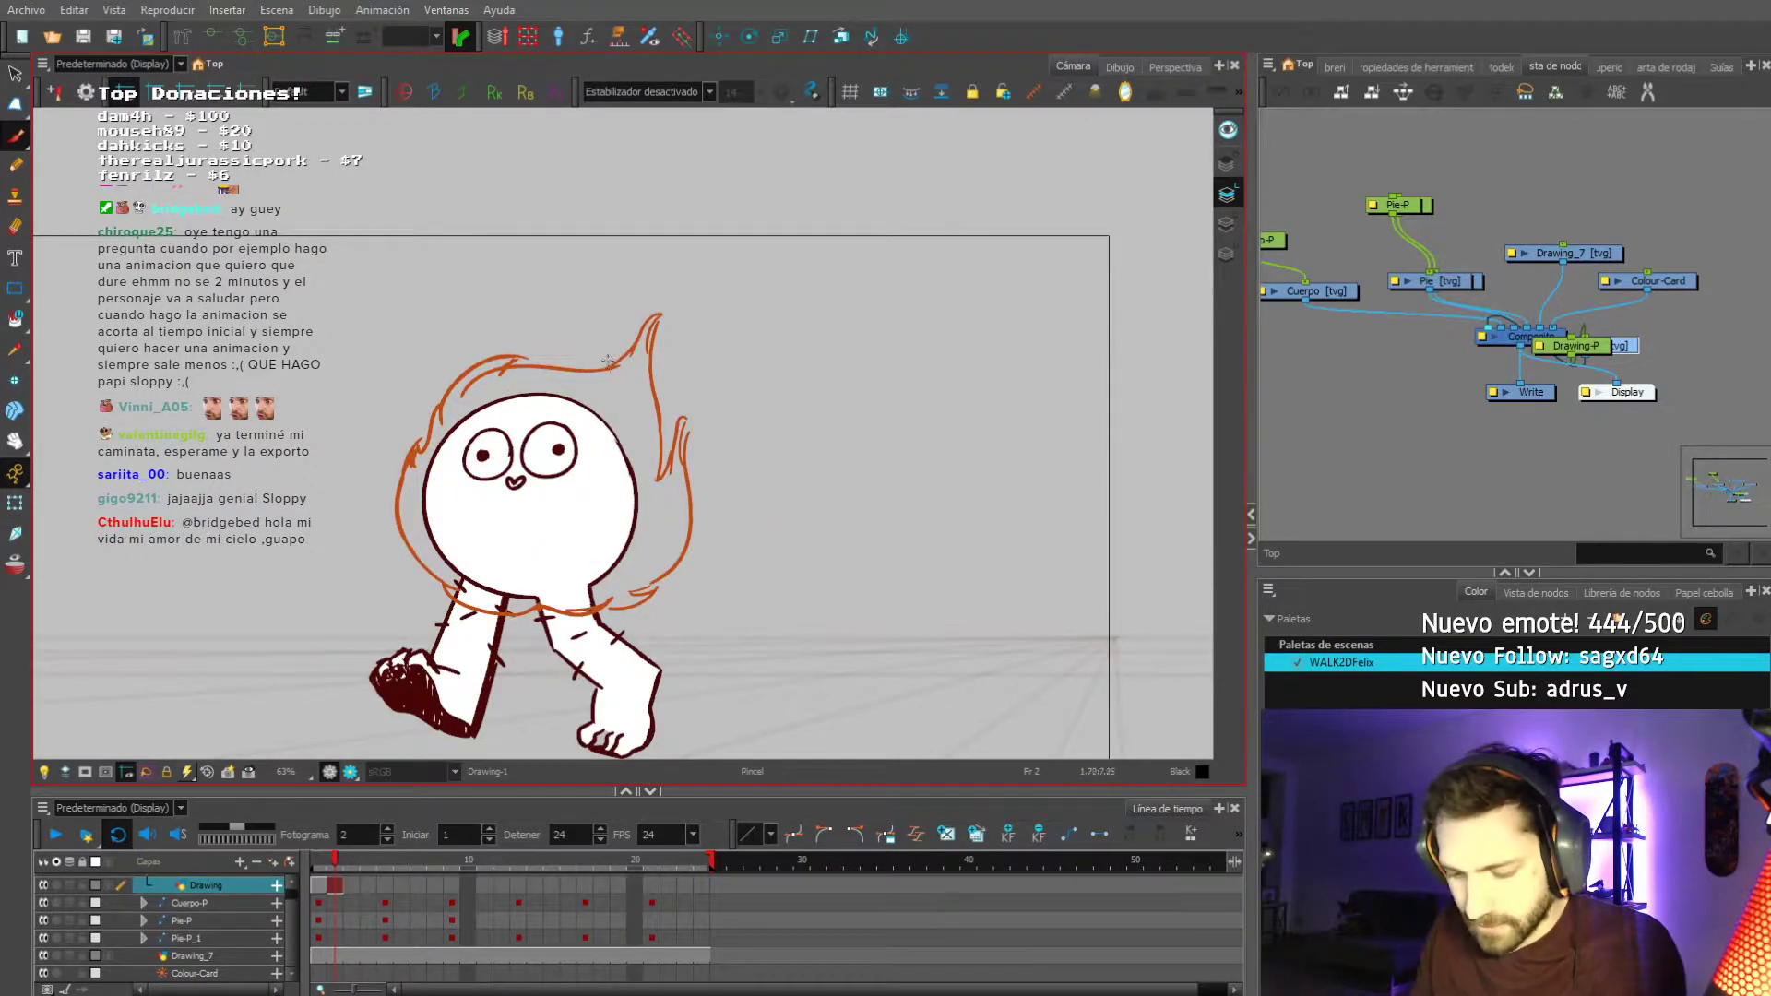
{"action": "left_click", "coordinate": [653, 365]}
{"action": "left_click_drag", "start_coordinate": [606, 260], "coordinate": [655, 368]}
{"action": "mouse_move", "coordinate": [399, 239]}
{"action": "left_mouse_down"}
{"action": "mouse_move", "coordinate": [407, 283]}
{"action": "mouse_move", "coordinate": [519, 269]}
{"action": "left_mouse_up"}
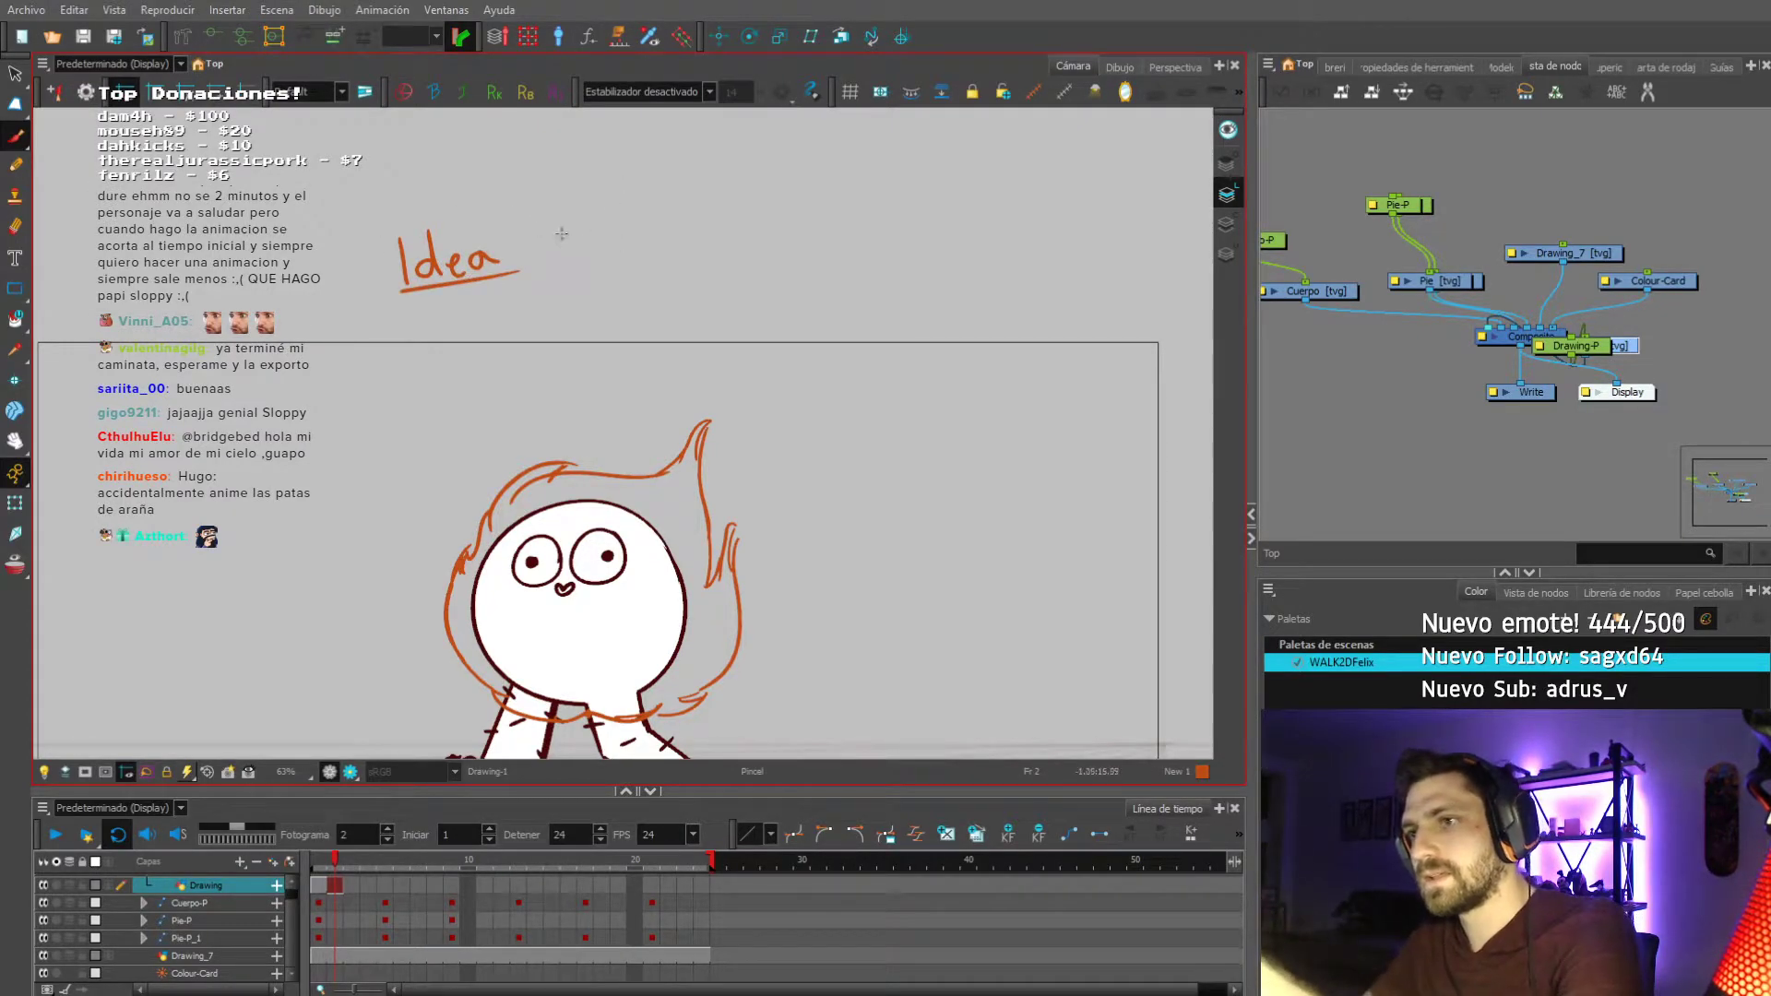
Sketch a first storyboard panel beside "Idea" with two round-headed characters, one open-mouthed with "Flan!" written above its head.
{"action": "left_click_drag", "start_coordinate": [659, 285], "coordinate": [735, 200]}
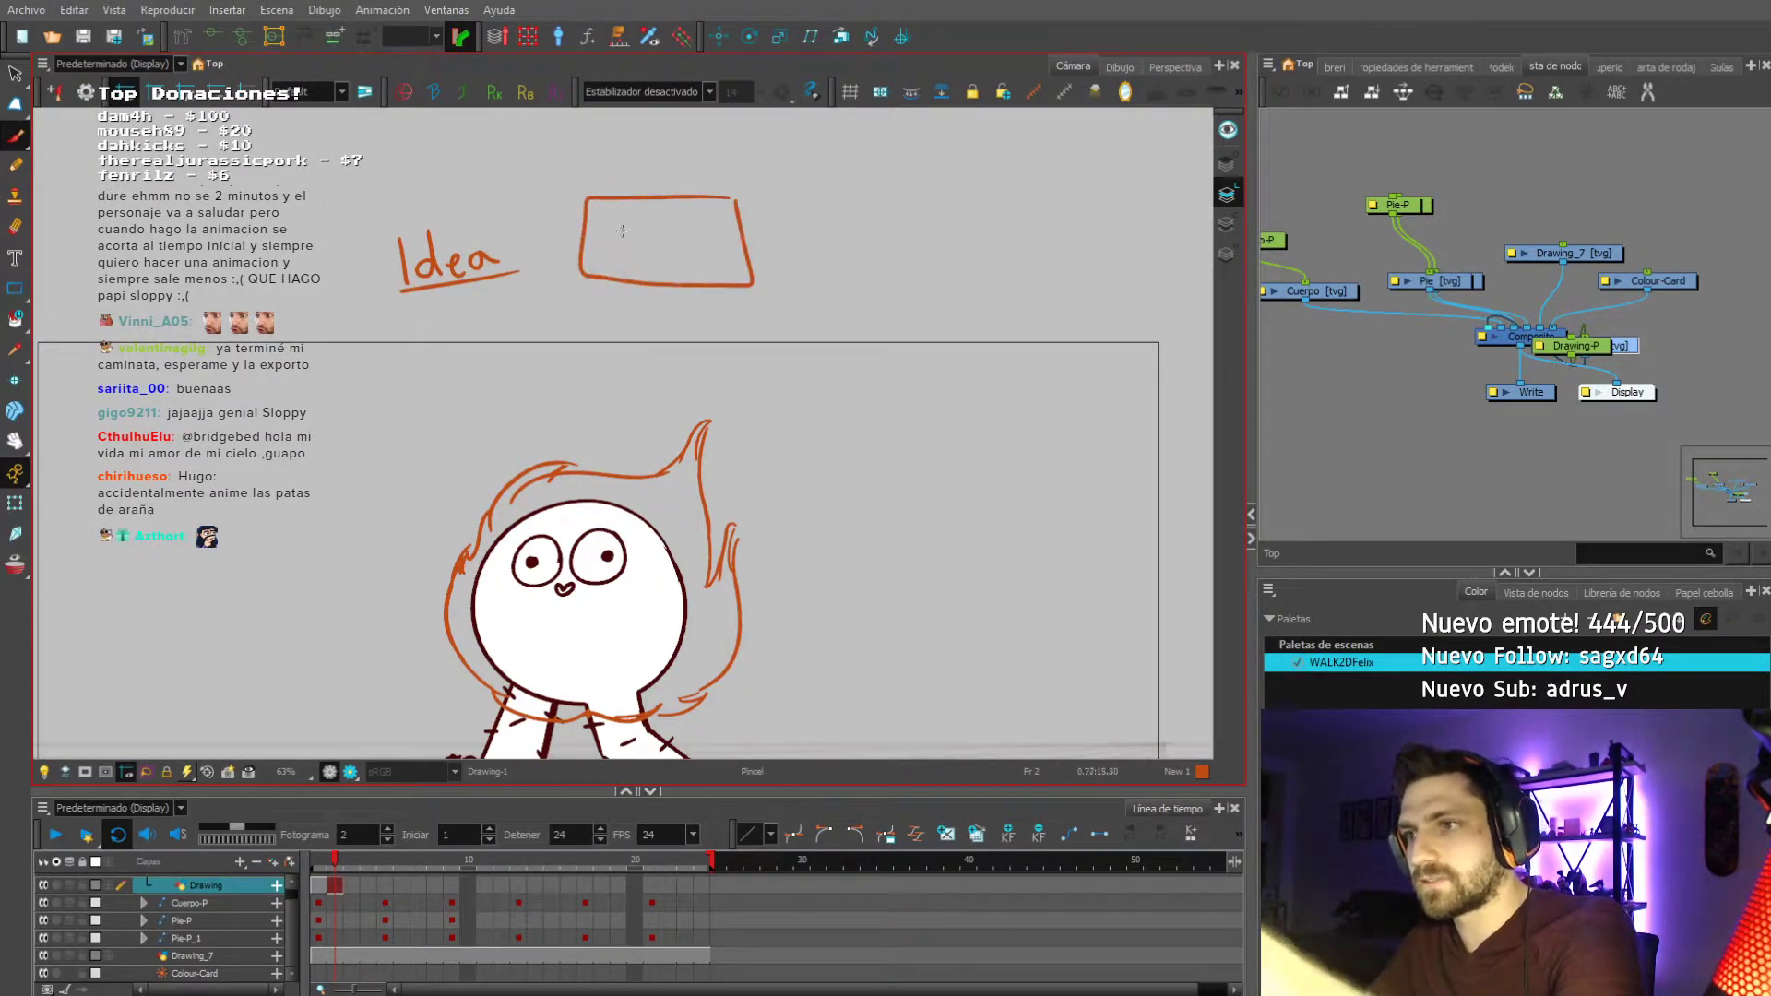
{"action": "key", "text": "2"}
{"action": "key", "text": "2"}
{"action": "mouse_move", "coordinate": [658, 257]}
{"action": "left_mouse_down"}
{"action": "mouse_move", "coordinate": [655, 231]}
{"action": "mouse_move", "coordinate": [608, 273]}
{"action": "left_mouse_up"}
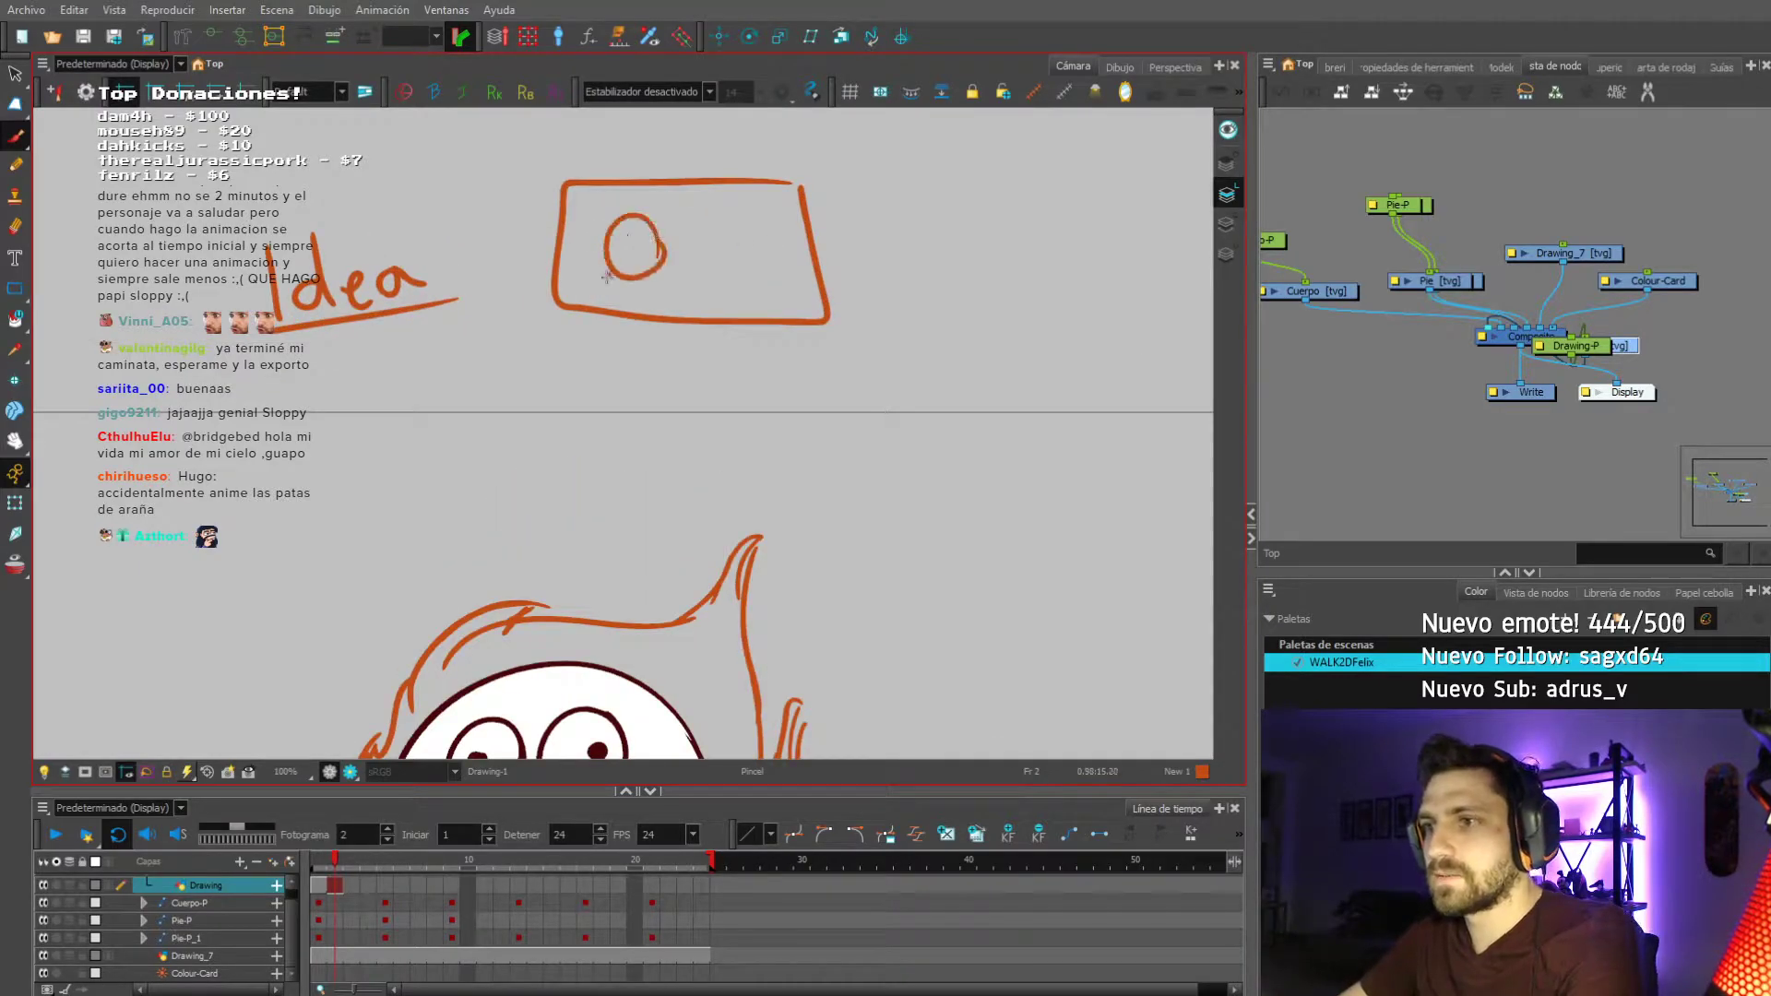
{"action": "left_click_drag", "start_coordinate": [767, 228], "coordinate": [771, 236]}
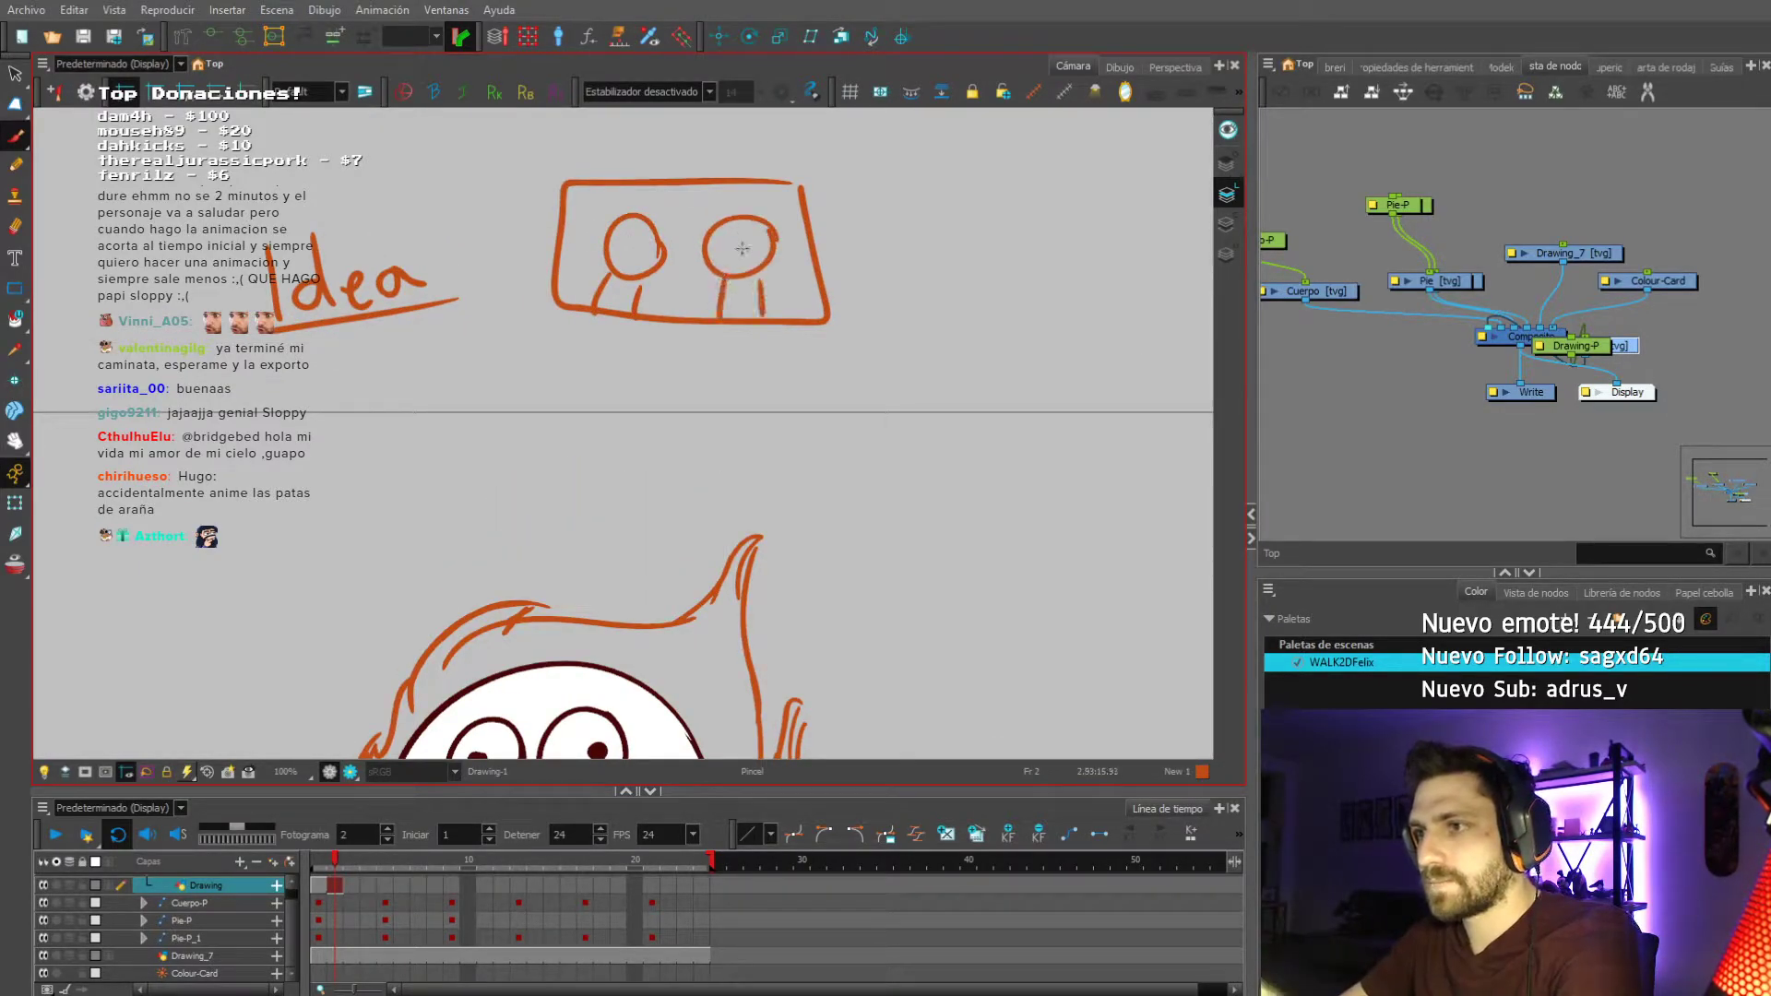
{"action": "scroll", "coordinate": [736, 204], "scroll_direction": "up", "scroll_amount": 3}
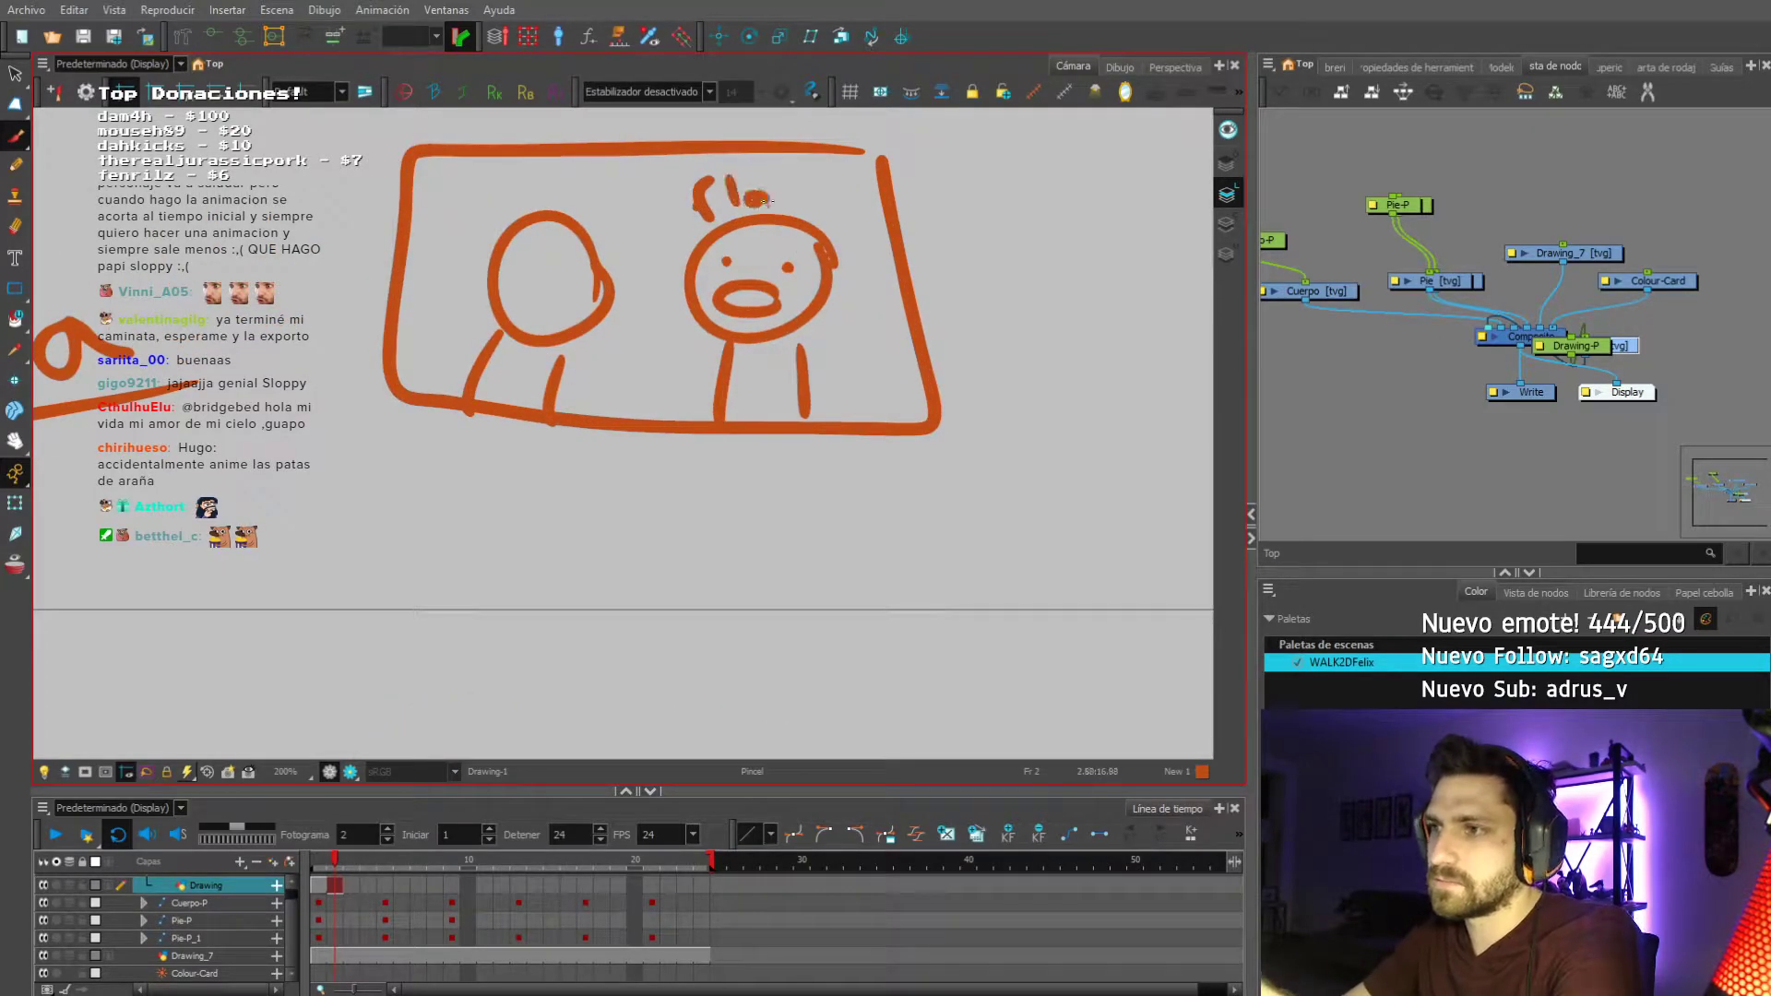
{"action": "left_click_drag", "start_coordinate": [822, 176], "coordinate": [818, 197]}
{"action": "left_click", "coordinate": [814, 216]}
Sketch a second storyboard panel with an angry, teeth-baring character facing another figure cropped by the panel's edge.
{"action": "scroll", "coordinate": [674, 195], "scroll_direction": "down", "scroll_amount": 3}
{"action": "mouse_move", "coordinate": [954, 163]}
{"action": "left_mouse_down"}
{"action": "mouse_move", "coordinate": [736, 220]}
{"action": "mouse_move", "coordinate": [705, 392]}
{"action": "mouse_move", "coordinate": [986, 256]}
{"action": "left_mouse_up"}
{"action": "scroll", "coordinate": [837, 195], "scroll_direction": "up", "scroll_amount": 1}
{"action": "mouse_move", "coordinate": [858, 235]}
{"action": "left_mouse_down"}
{"action": "mouse_move", "coordinate": [895, 295]}
{"action": "mouse_move", "coordinate": [953, 312]}
{"action": "mouse_move", "coordinate": [945, 337]}
{"action": "mouse_move", "coordinate": [980, 386]}
{"action": "left_mouse_up"}
{"action": "scroll", "coordinate": [865, 274], "scroll_direction": "up", "scroll_amount": 2}
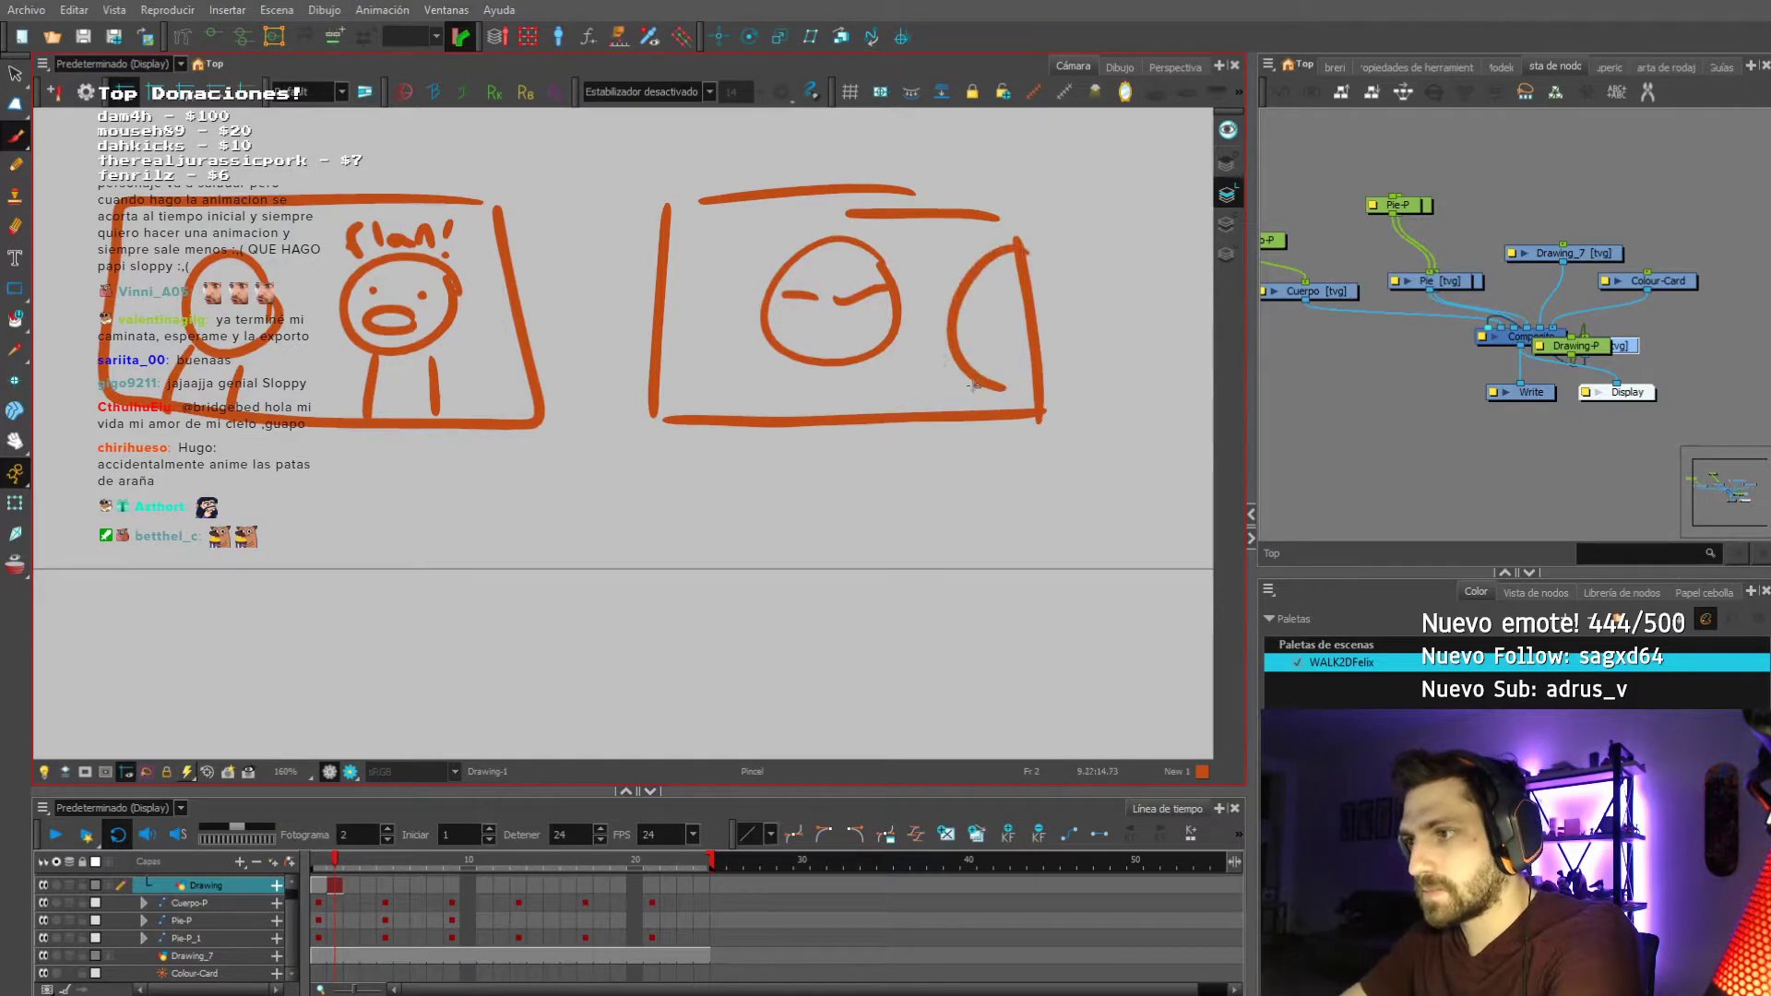
{"action": "left_click_drag", "start_coordinate": [773, 330], "coordinate": [881, 340]}
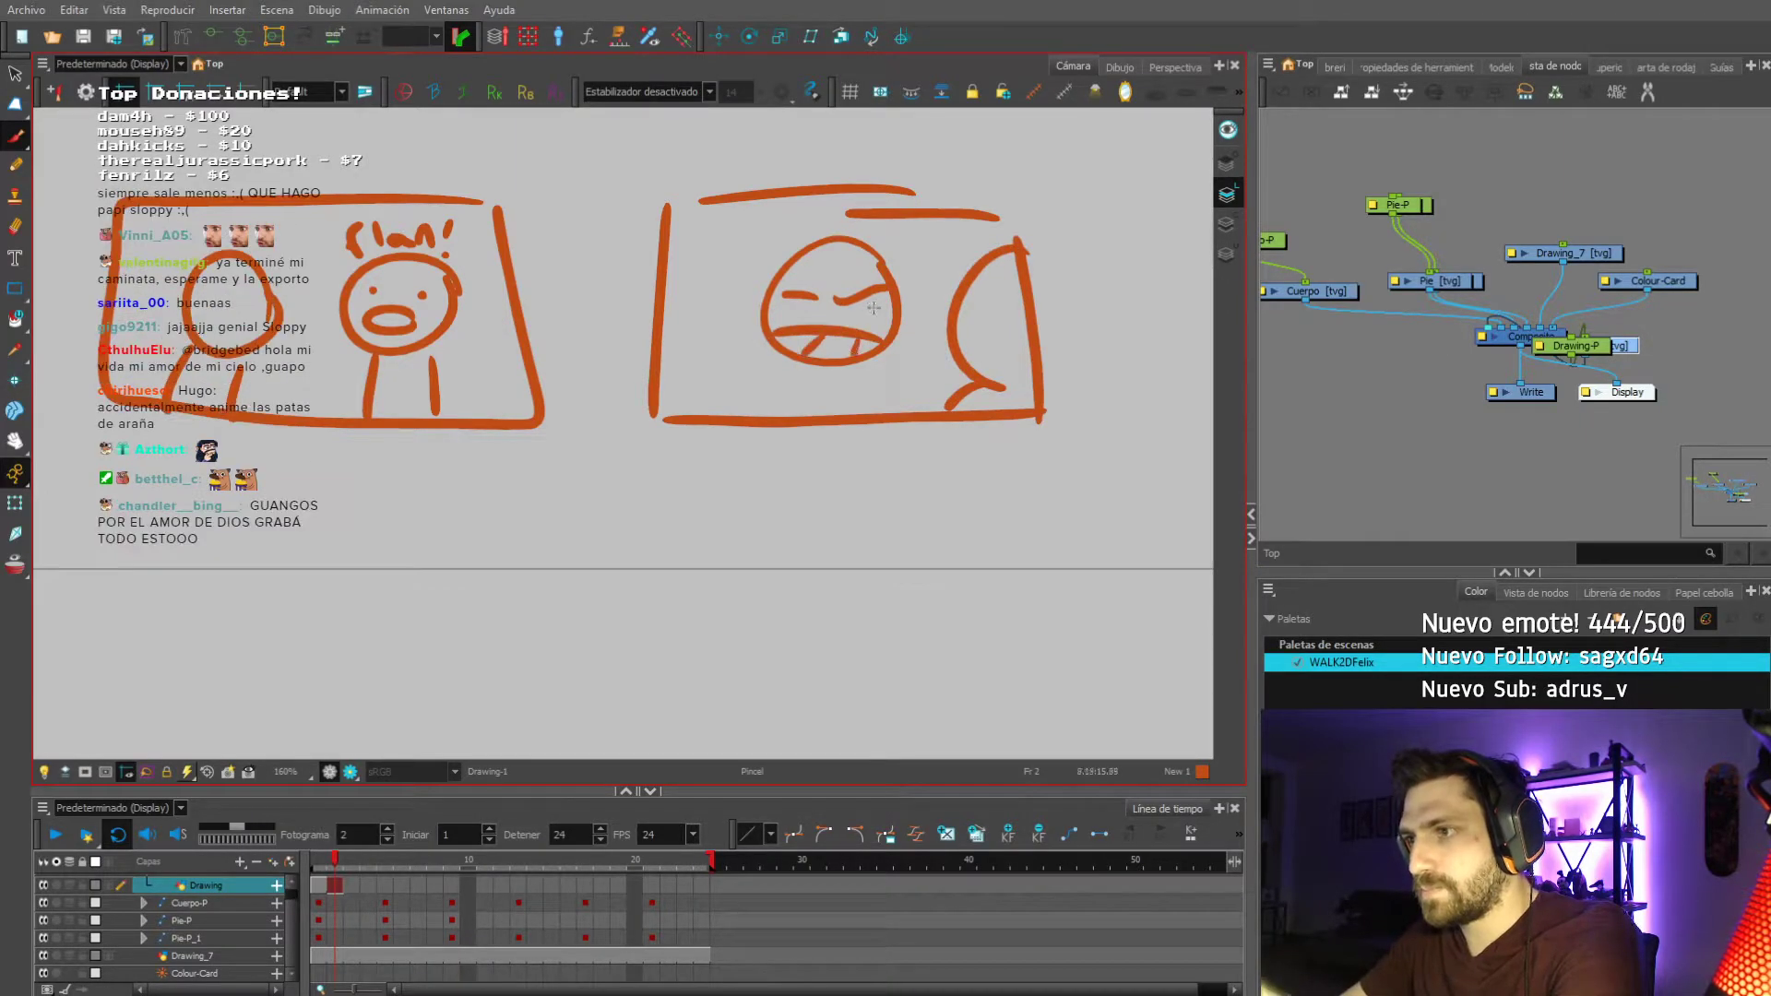
{"action": "left_click_drag", "start_coordinate": [772, 356], "coordinate": [733, 425]}
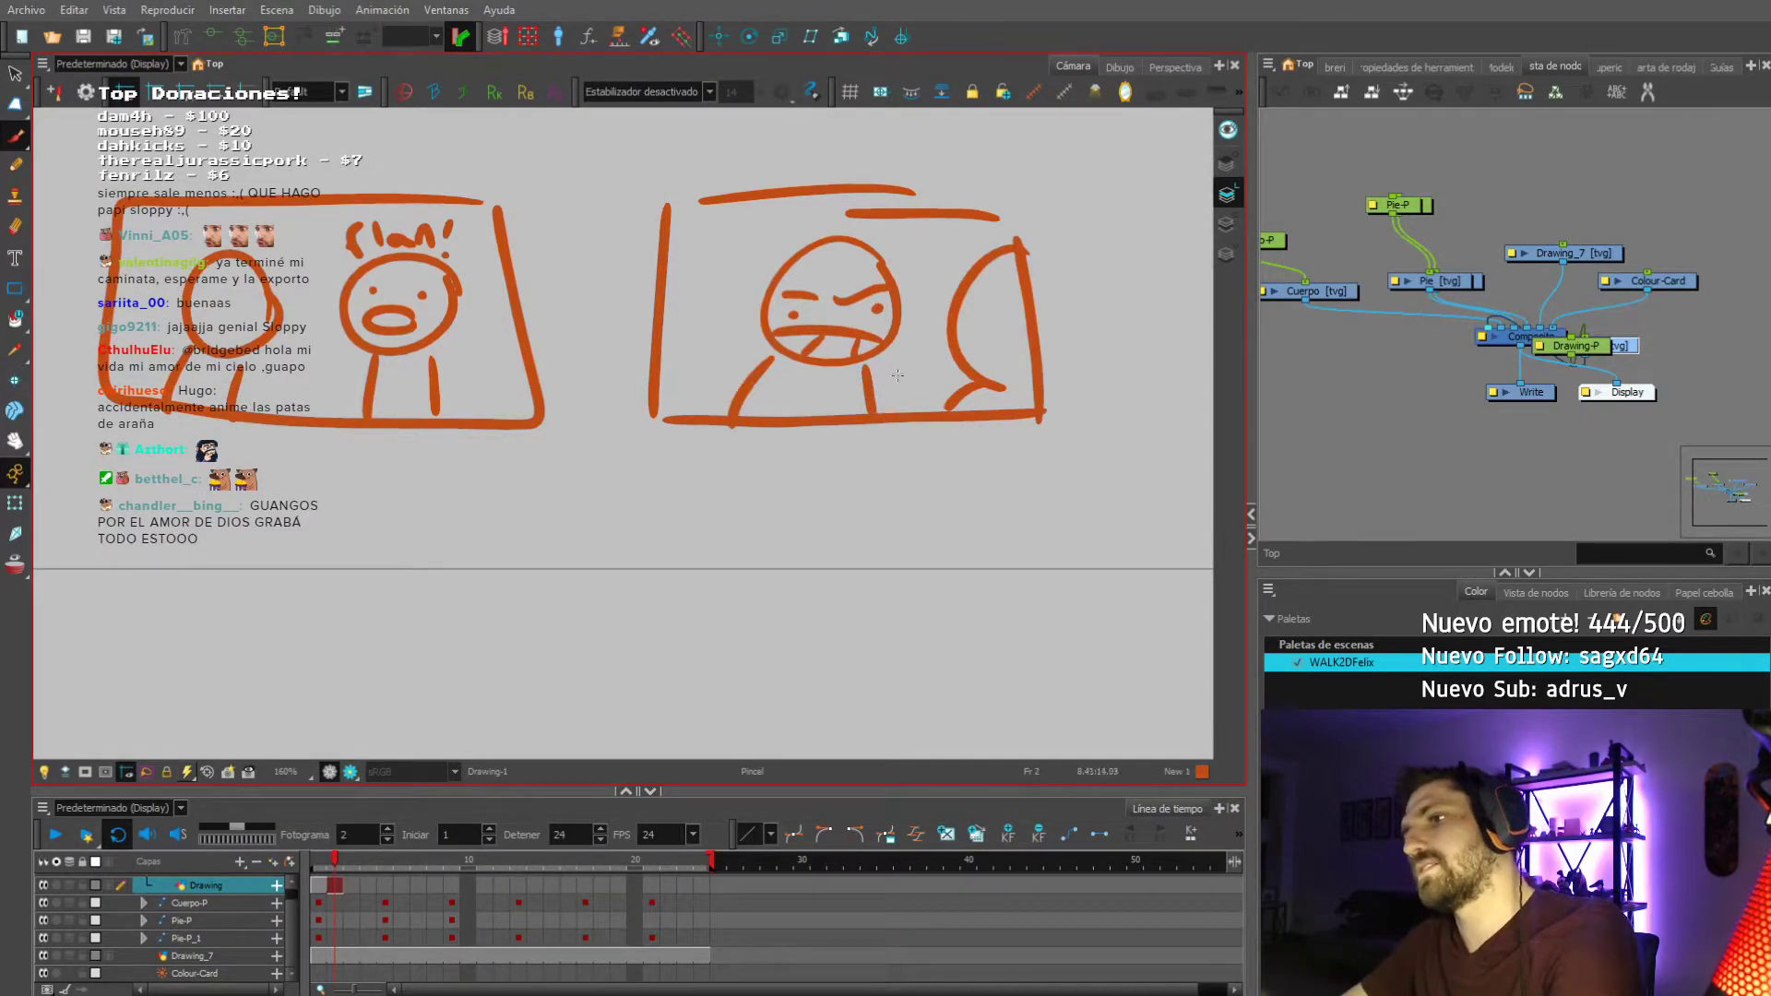
{"action": "left_click_drag", "start_coordinate": [895, 385], "coordinate": [926, 361]}
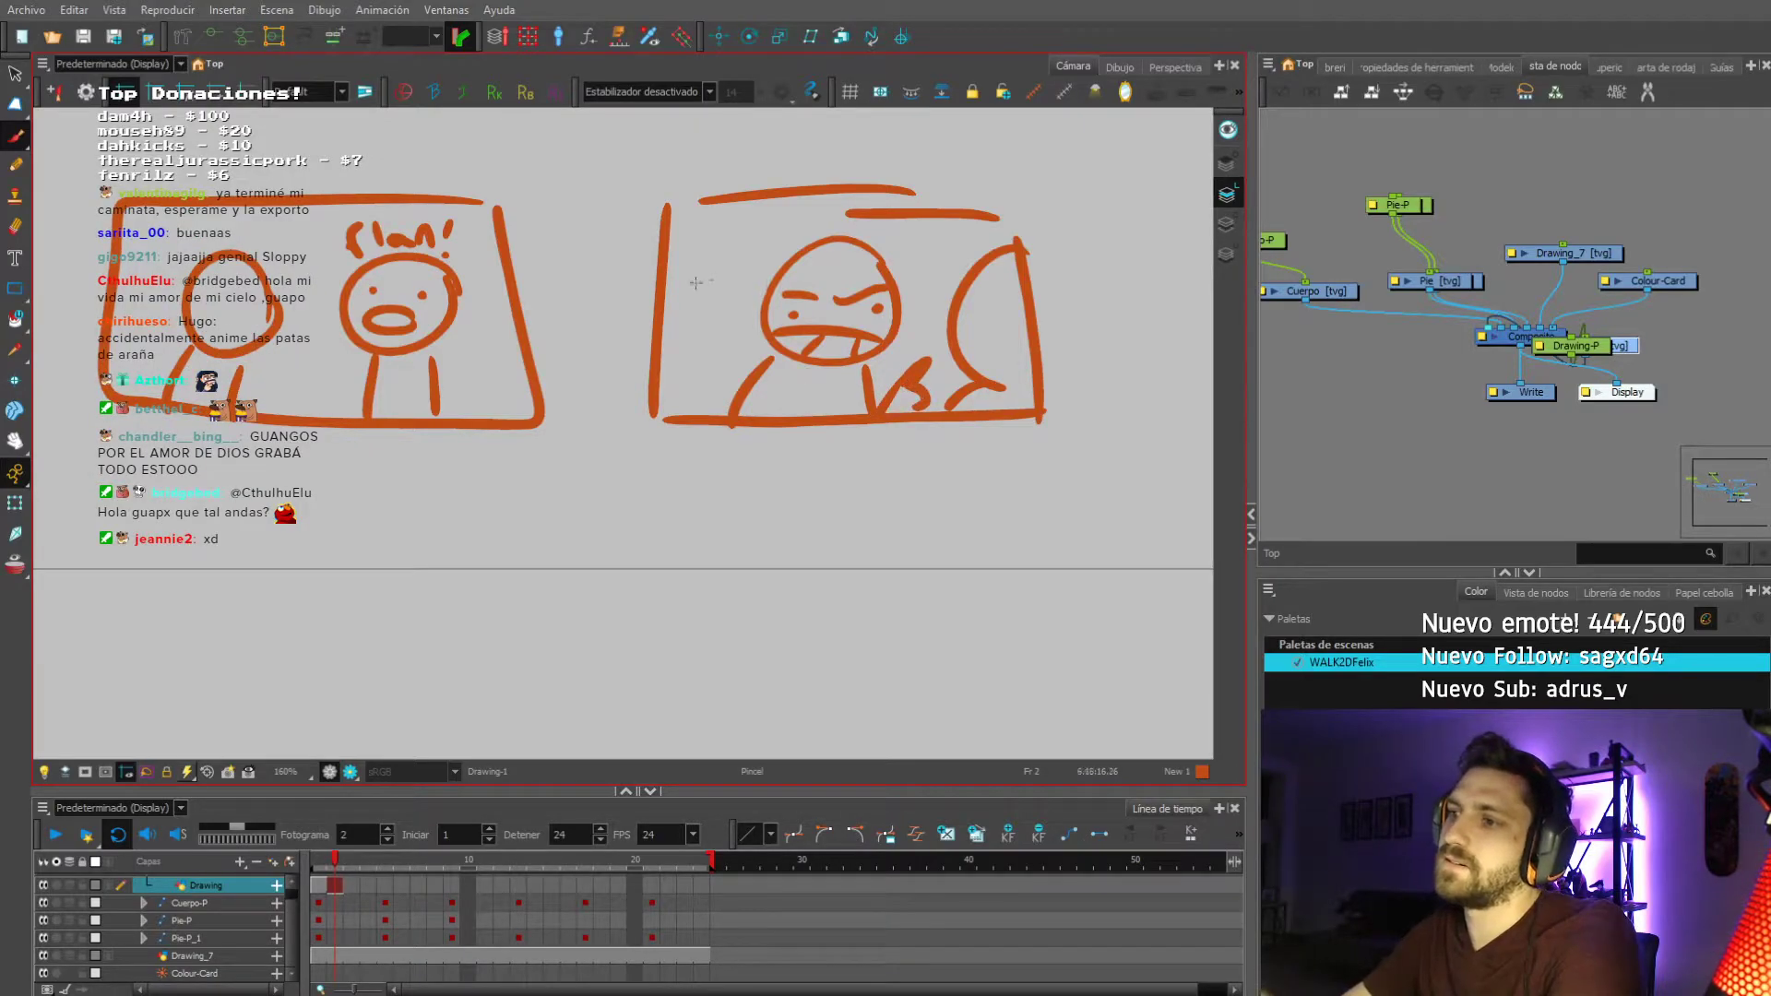
Sketch a third storyboard panel containing a wide oval with a flat box shape on it above two slanted lines.
{"action": "scroll", "coordinate": [707, 277], "scroll_direction": "down", "scroll_amount": 5}
{"action": "scroll", "coordinate": [839, 259], "scroll_direction": "up", "scroll_amount": 3}
{"action": "mouse_move", "coordinate": [724, 291]}
{"action": "left_mouse_down"}
{"action": "mouse_move", "coordinate": [935, 297]}
{"action": "mouse_move", "coordinate": [708, 421]}
{"action": "mouse_move", "coordinate": [950, 435]}
{"action": "left_mouse_up"}
{"action": "left_click_drag", "start_coordinate": [959, 286], "coordinate": [978, 434]}
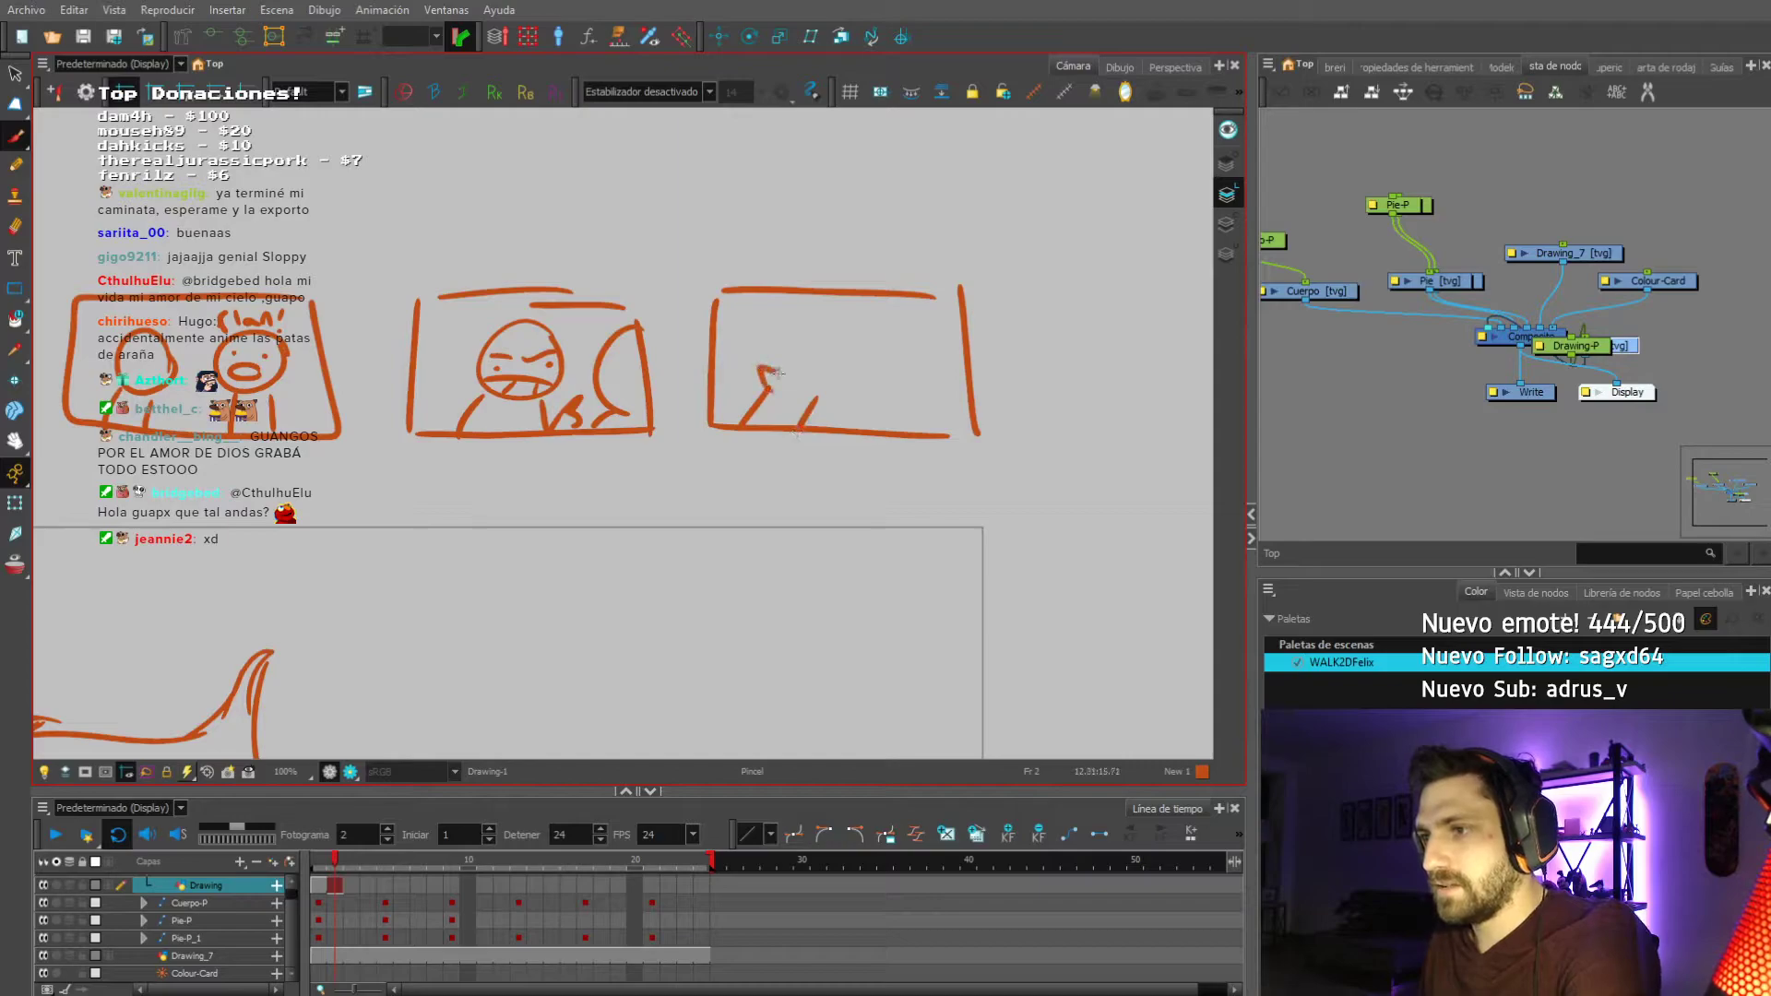
{"action": "mouse_move", "coordinate": [764, 369]}
{"action": "left_mouse_down"}
{"action": "mouse_move", "coordinate": [826, 355]}
{"action": "mouse_move", "coordinate": [792, 336]}
{"action": "mouse_move", "coordinate": [862, 350]}
{"action": "left_mouse_up"}
Sketch a fourth storyboard panel with a round-headed character and curved lines running from its mouth to the ground.
{"action": "left_click_drag", "start_coordinate": [1024, 345], "coordinate": [646, 351]}
{"action": "mouse_move", "coordinate": [656, 452]}
{"action": "left_mouse_down"}
{"action": "mouse_move", "coordinate": [652, 306]}
{"action": "mouse_move", "coordinate": [942, 297]}
{"action": "mouse_move", "coordinate": [752, 454]}
{"action": "mouse_move", "coordinate": [952, 447]}
{"action": "left_mouse_up"}
{"action": "left_click_drag", "start_coordinate": [944, 297], "coordinate": [962, 437]}
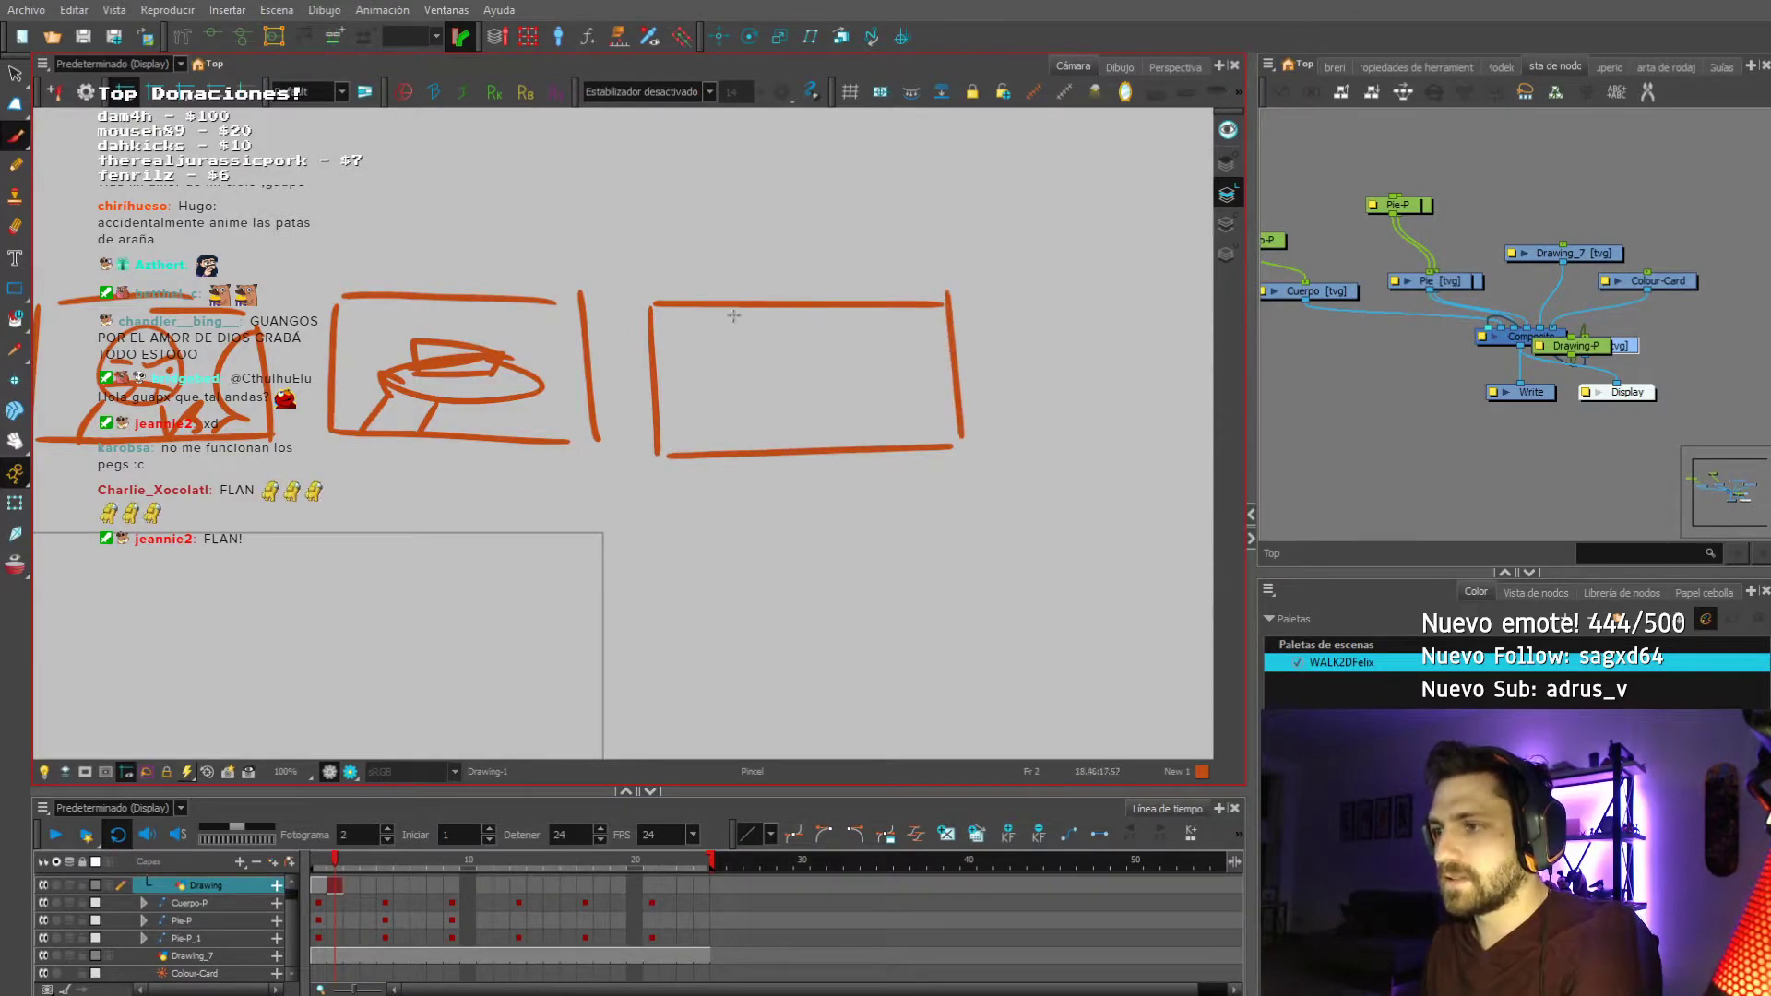
{"action": "mouse_move", "coordinate": [868, 334]}
{"action": "left_mouse_down"}
{"action": "mouse_move", "coordinate": [853, 396]}
{"action": "mouse_move", "coordinate": [869, 334]}
{"action": "mouse_move", "coordinate": [767, 427]}
{"action": "left_mouse_up"}
{"action": "left_click_drag", "start_coordinate": [856, 392], "coordinate": [832, 435]}
{"action": "left_click", "coordinate": [862, 368]}
{"action": "left_click", "coordinate": [882, 372]}
{"action": "mouse_move", "coordinate": [831, 371]}
{"action": "left_mouse_down"}
{"action": "mouse_move", "coordinate": [865, 394]}
{"action": "mouse_move", "coordinate": [756, 430]}
{"action": "mouse_move", "coordinate": [830, 435]}
{"action": "left_mouse_up"}
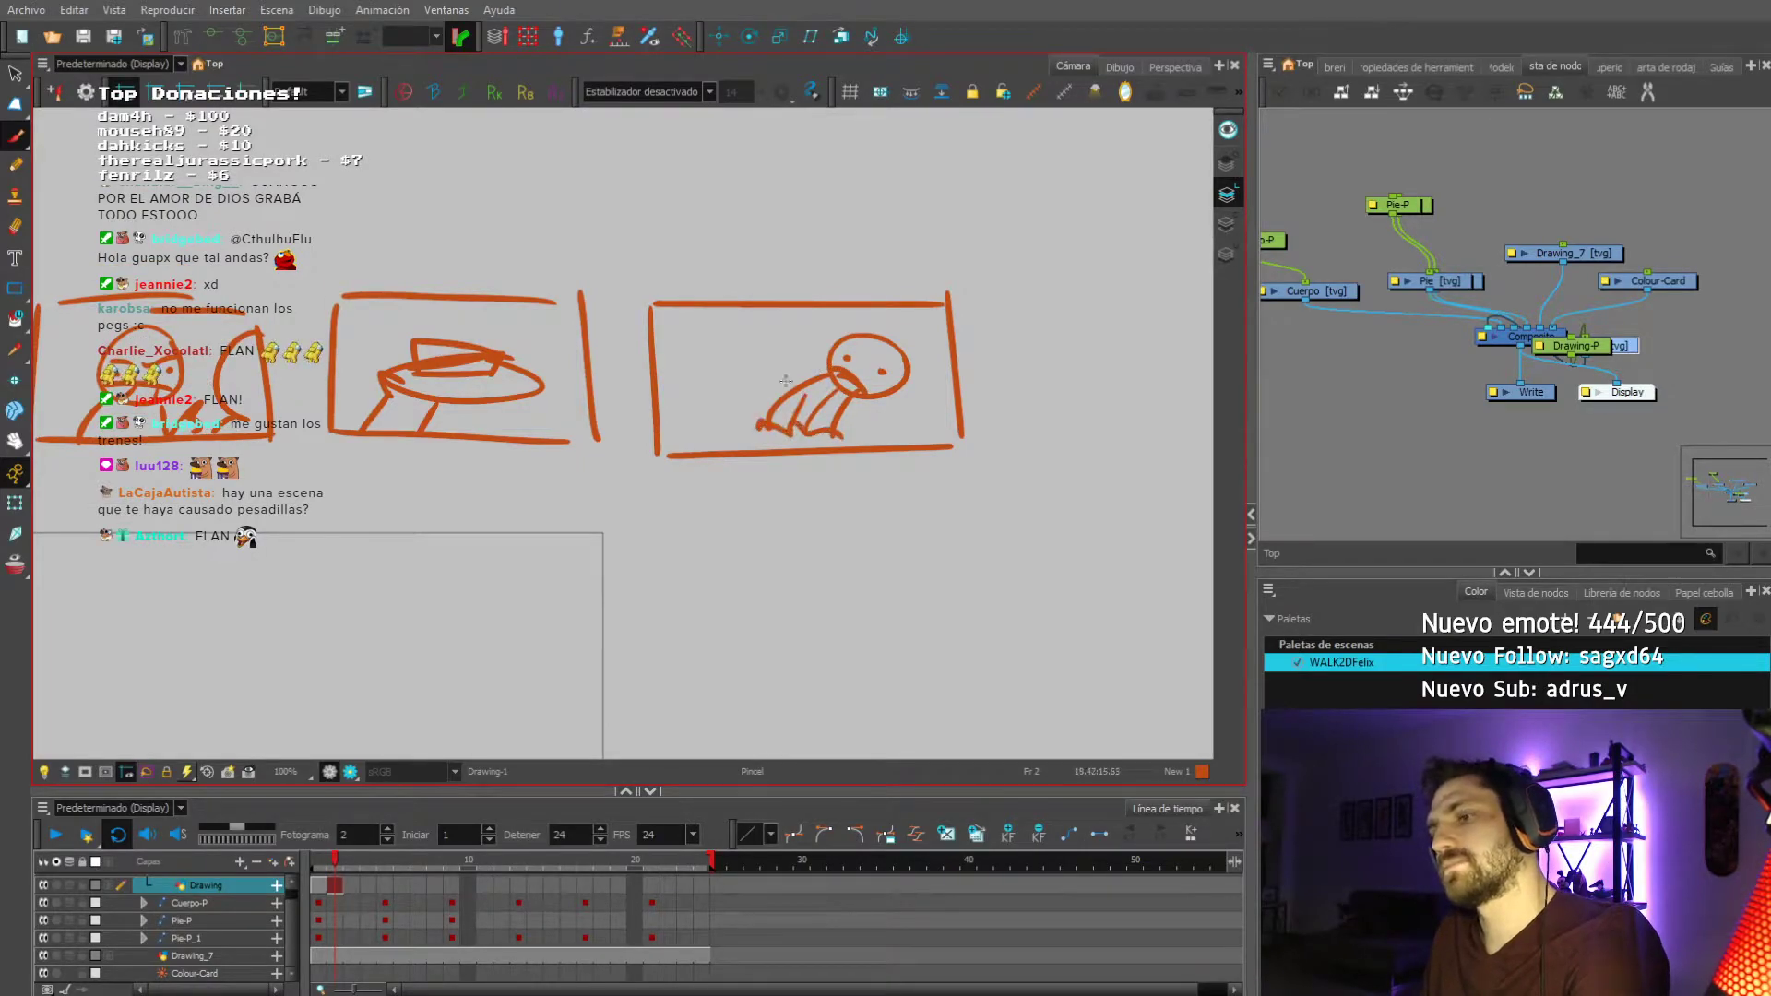
Add a second round-headed character watching in the fourth panel, and complete both bodies and the heap between them.
{"action": "left_click_drag", "start_coordinate": [710, 338], "coordinate": [731, 340]}
{"action": "left_click", "coordinate": [706, 382]}
{"action": "left_click", "coordinate": [725, 382]}
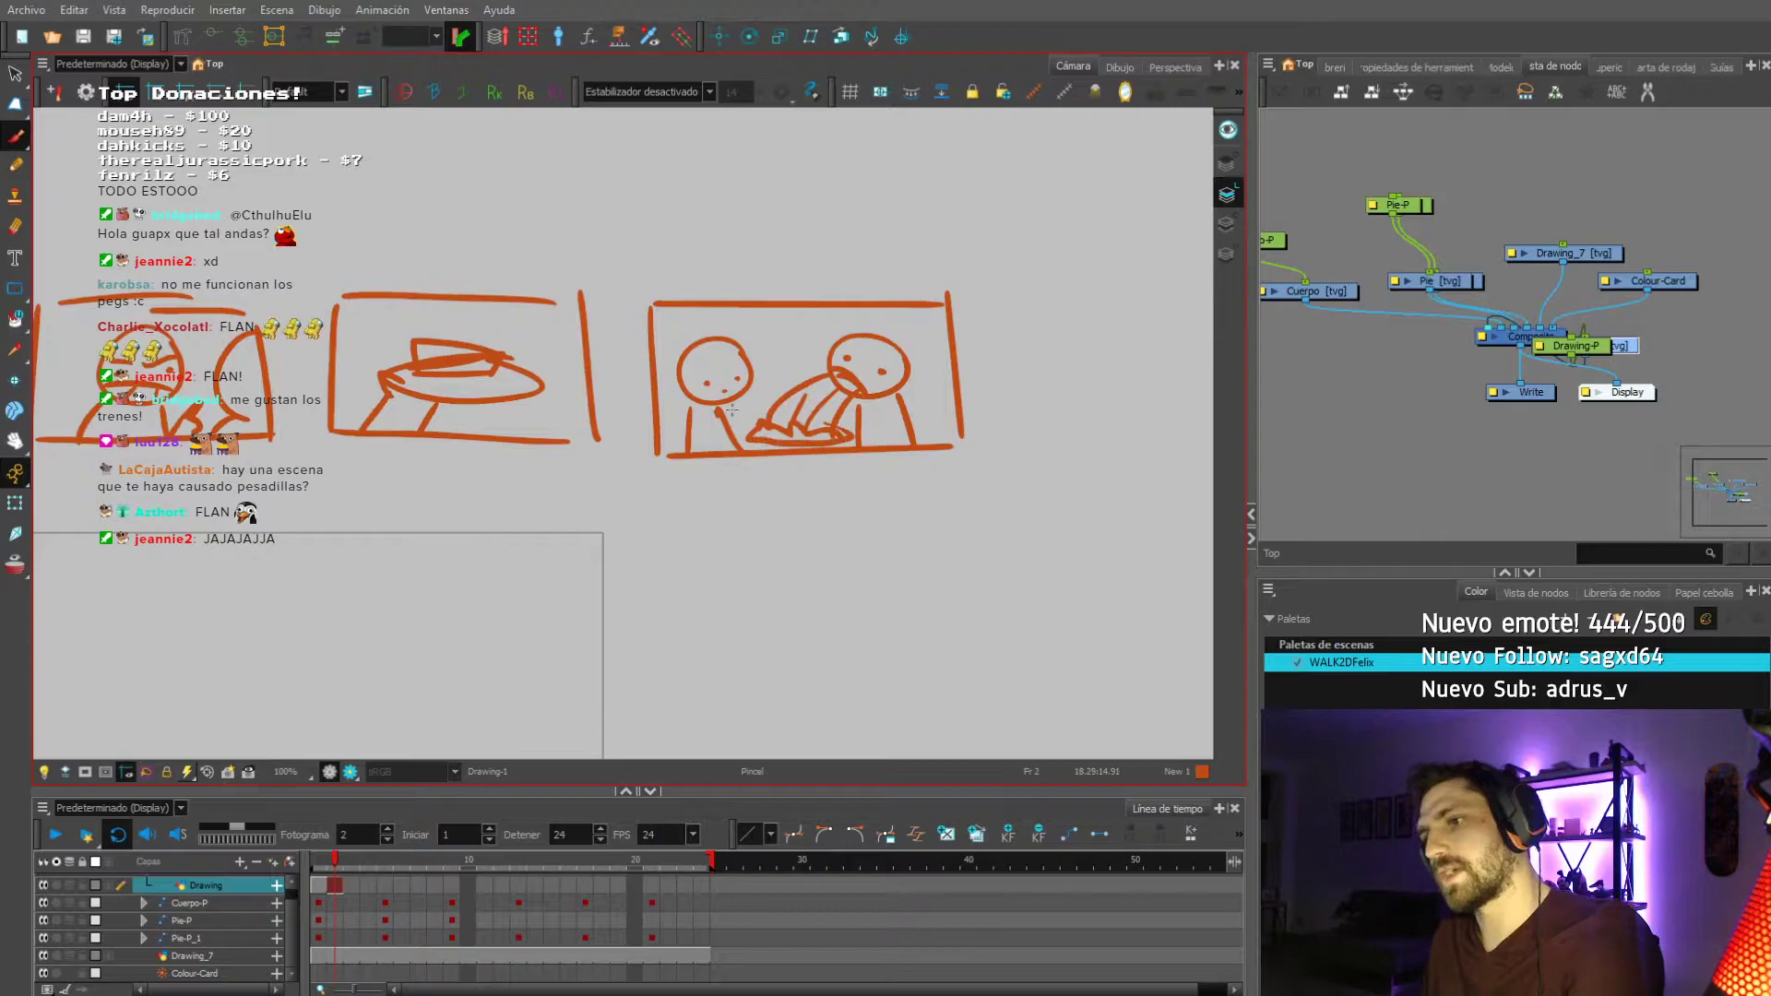
Add short accent marks around the oval shape in the third panel and review the four storyboard panels together.
{"action": "scroll", "coordinate": [766, 461], "scroll_direction": "down", "scroll_amount": 4}
{"action": "scroll", "coordinate": [748, 470], "scroll_direction": "up", "scroll_amount": 2}
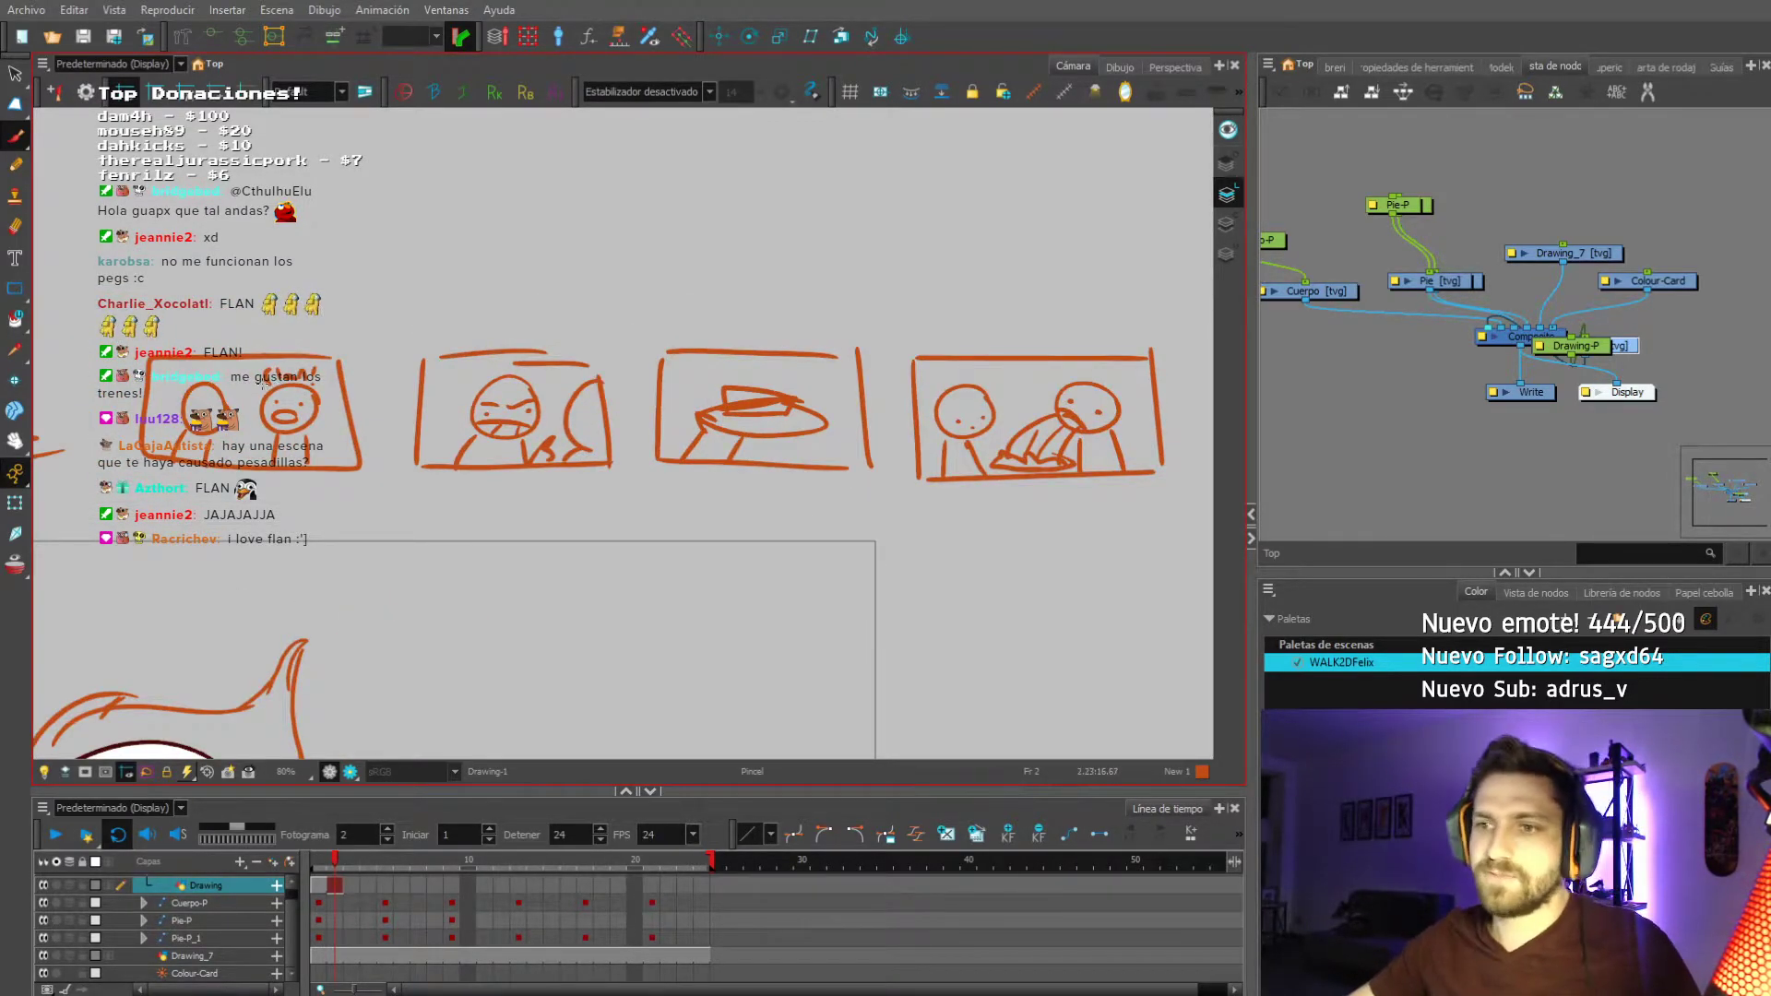
{"action": "scroll", "coordinate": [560, 414], "scroll_direction": "down", "scroll_amount": 2}
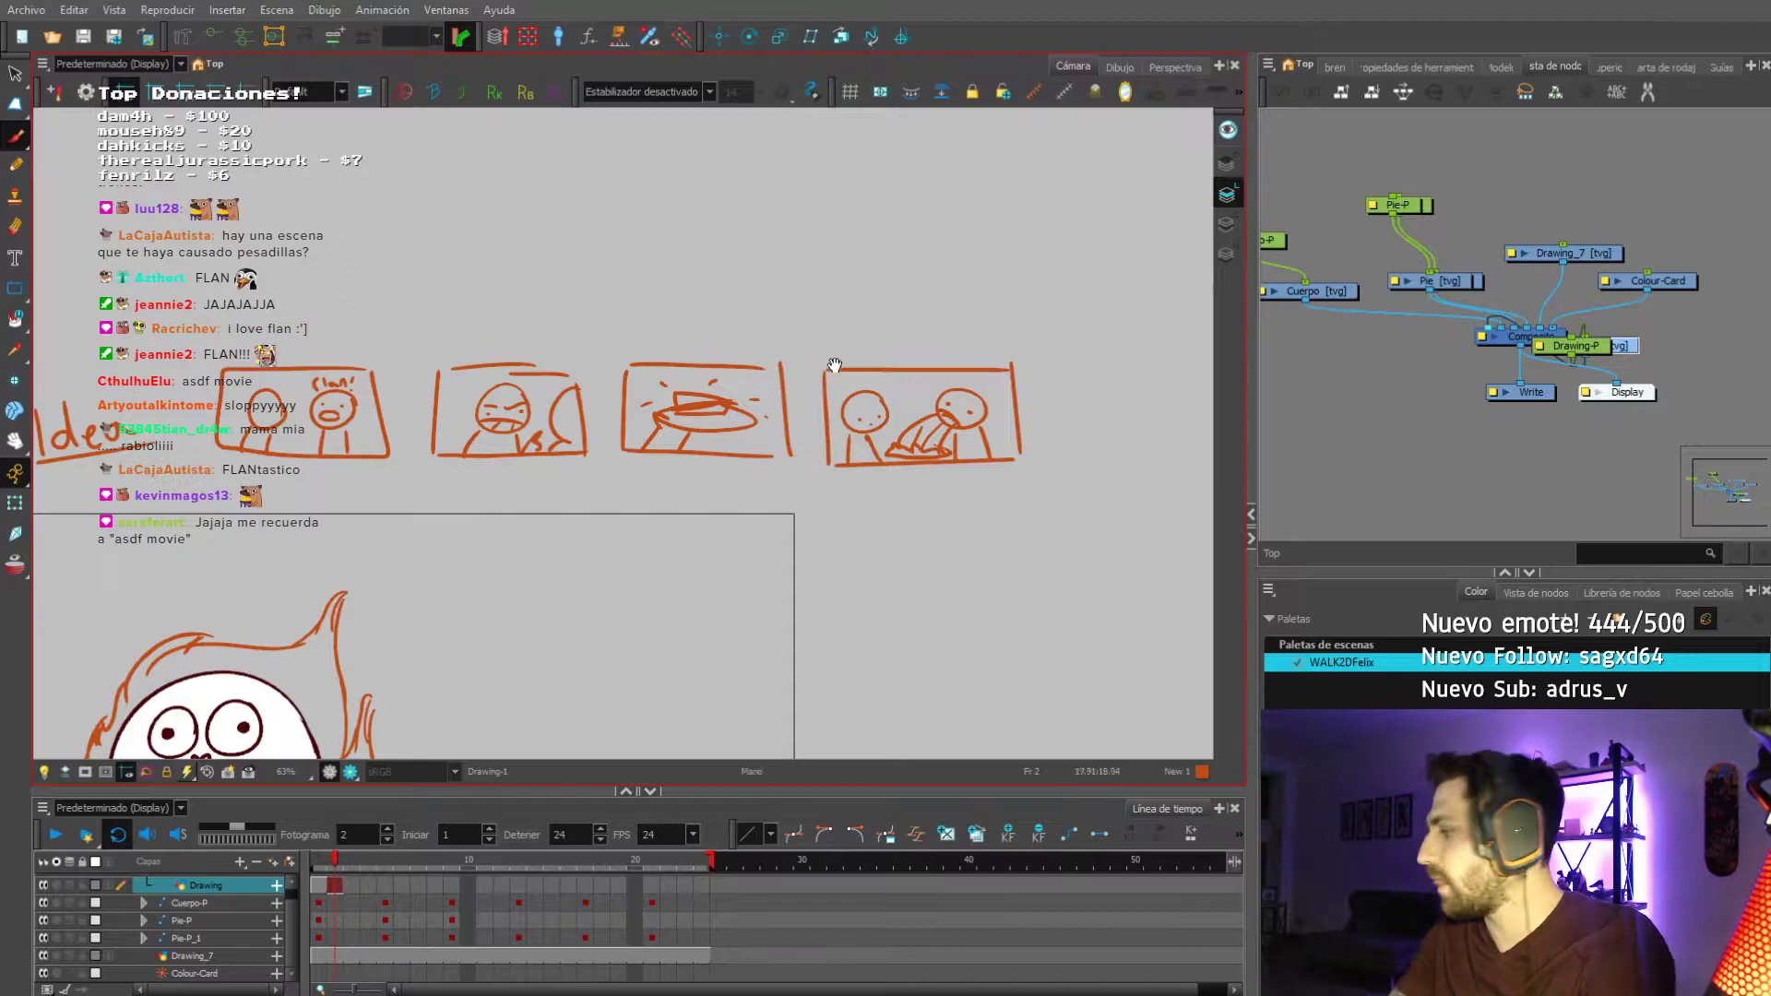
{"action": "left_click_drag", "start_coordinate": [845, 348], "coordinate": [826, 358]}
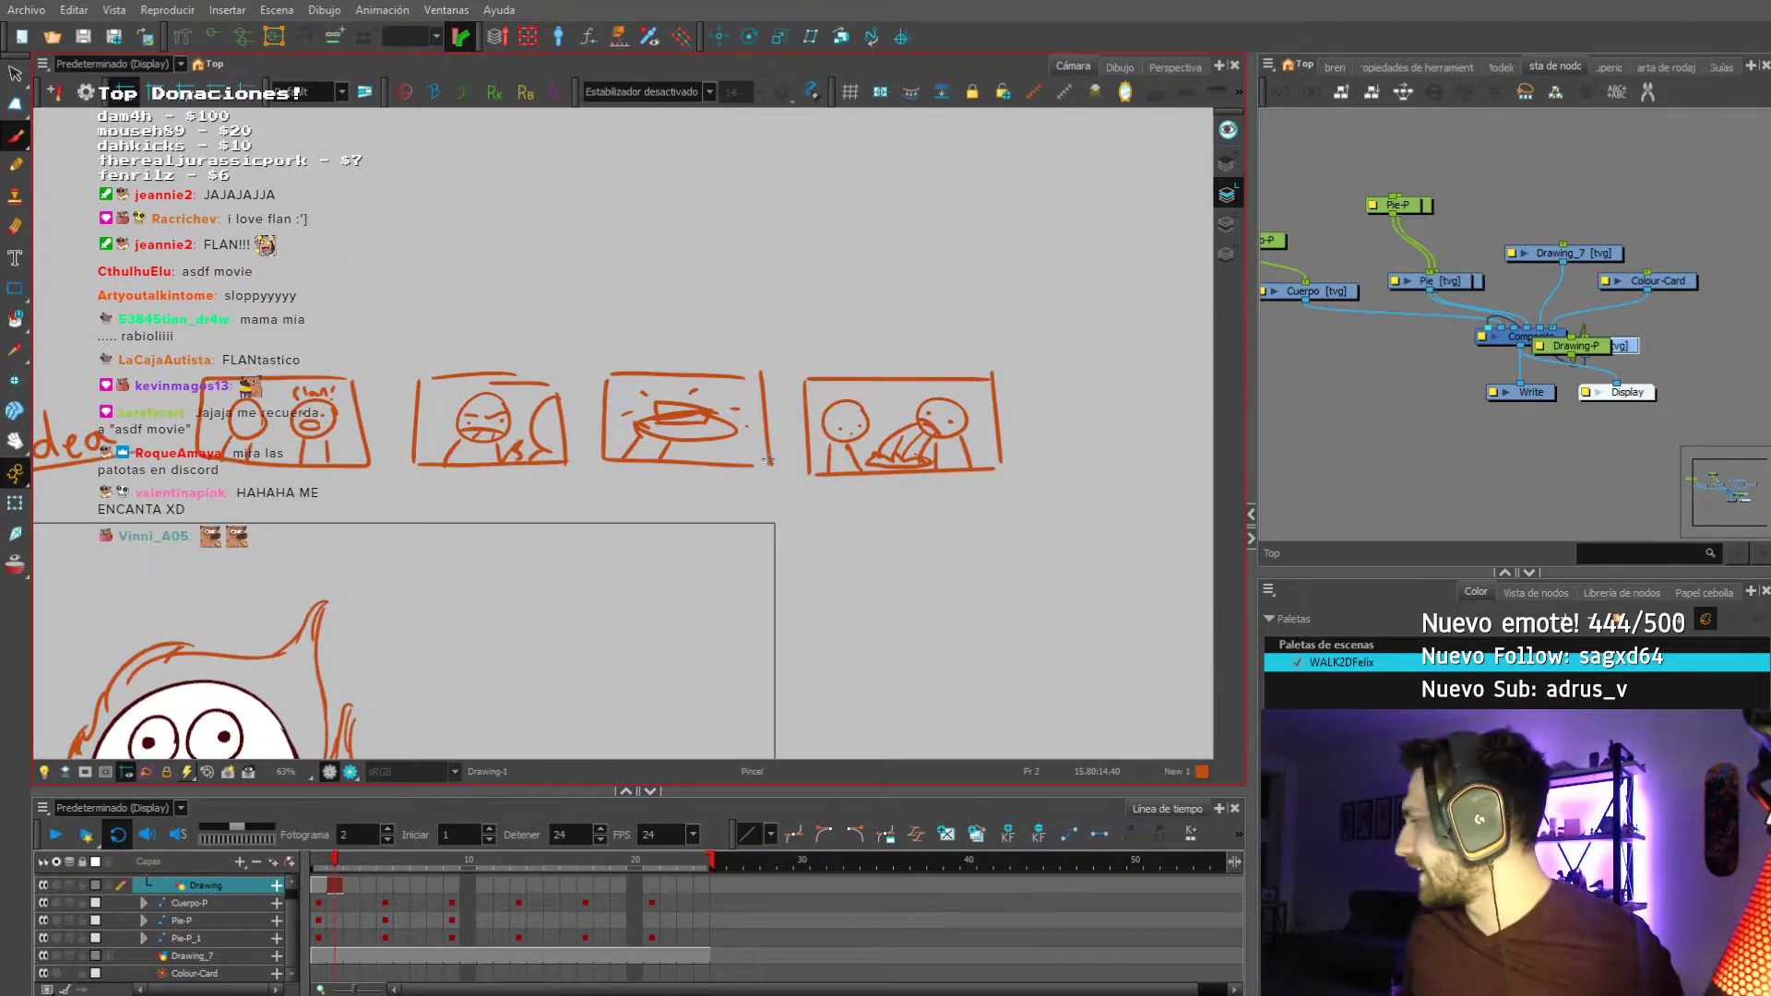
Write the durations "6s" and "3s" below the first and second storyboard panels.
{"action": "left_click_drag", "start_coordinate": [232, 528], "coordinate": [289, 528]}
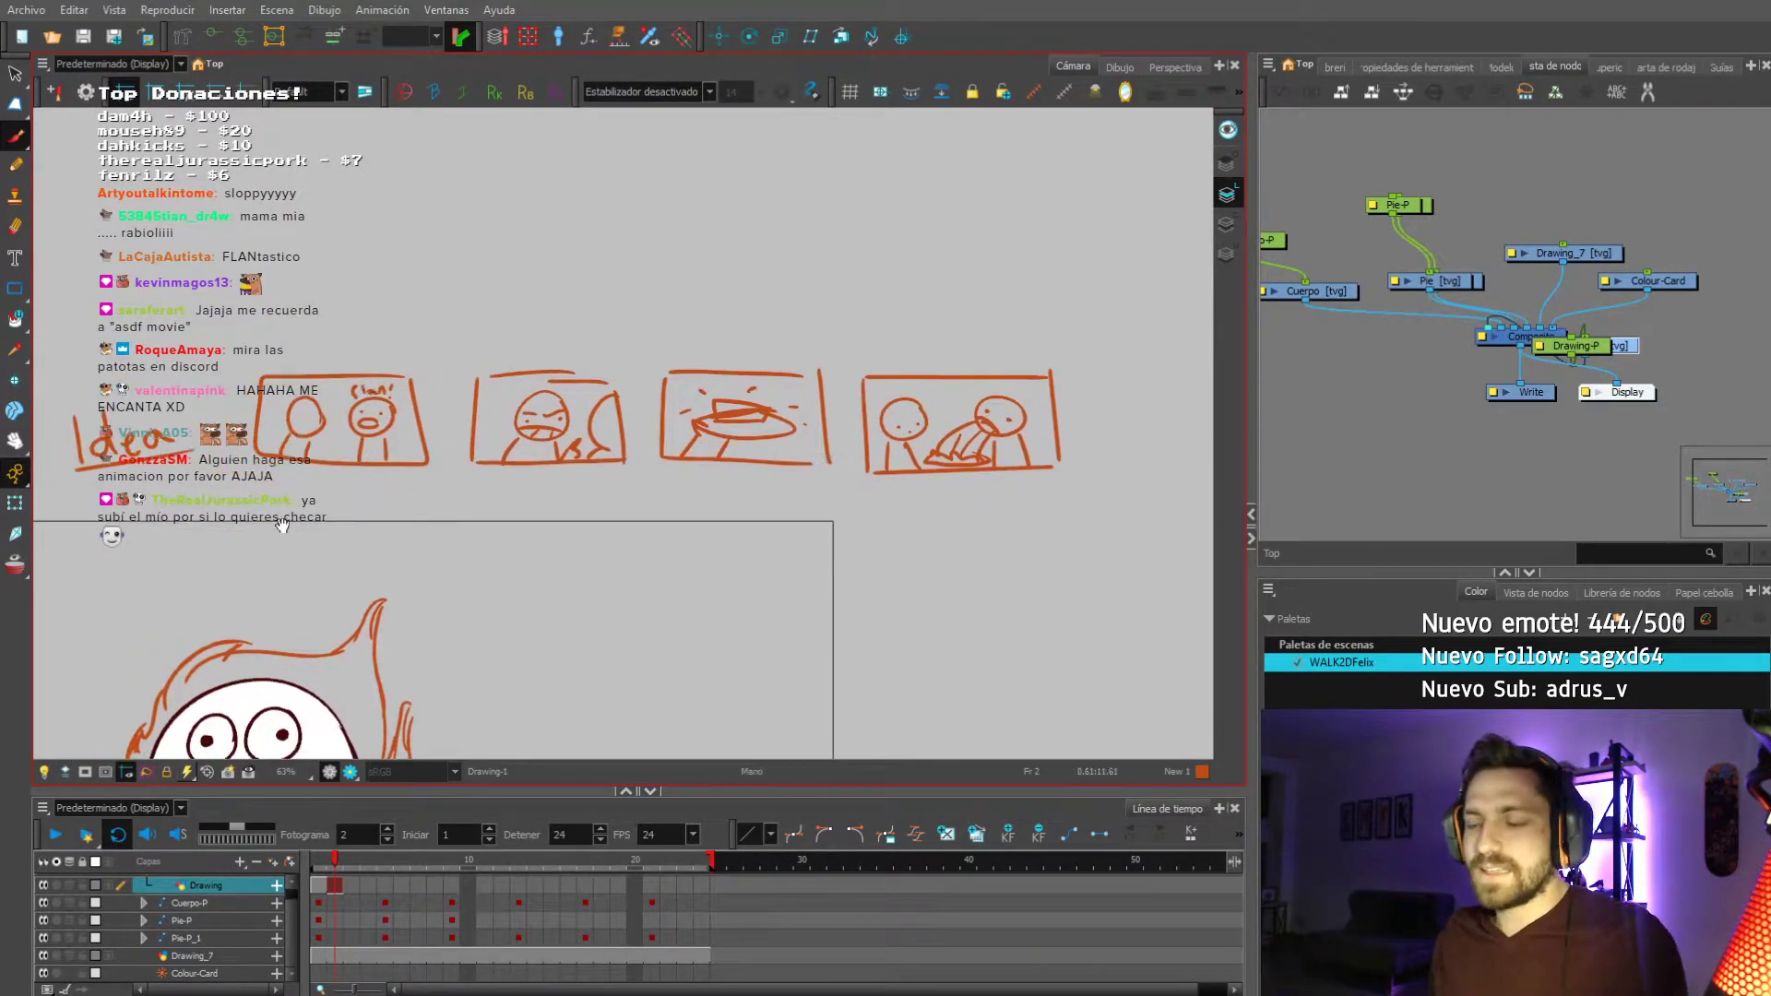
{"action": "left_click_drag", "start_coordinate": [301, 641], "coordinate": [339, 631]}
{"action": "left_click_drag", "start_coordinate": [343, 506], "coordinate": [350, 464]}
{"action": "mouse_move", "coordinate": [350, 464]}
{"action": "left_mouse_down"}
{"action": "mouse_move", "coordinate": [362, 478]}
{"action": "mouse_move", "coordinate": [332, 477]}
{"action": "left_mouse_up"}
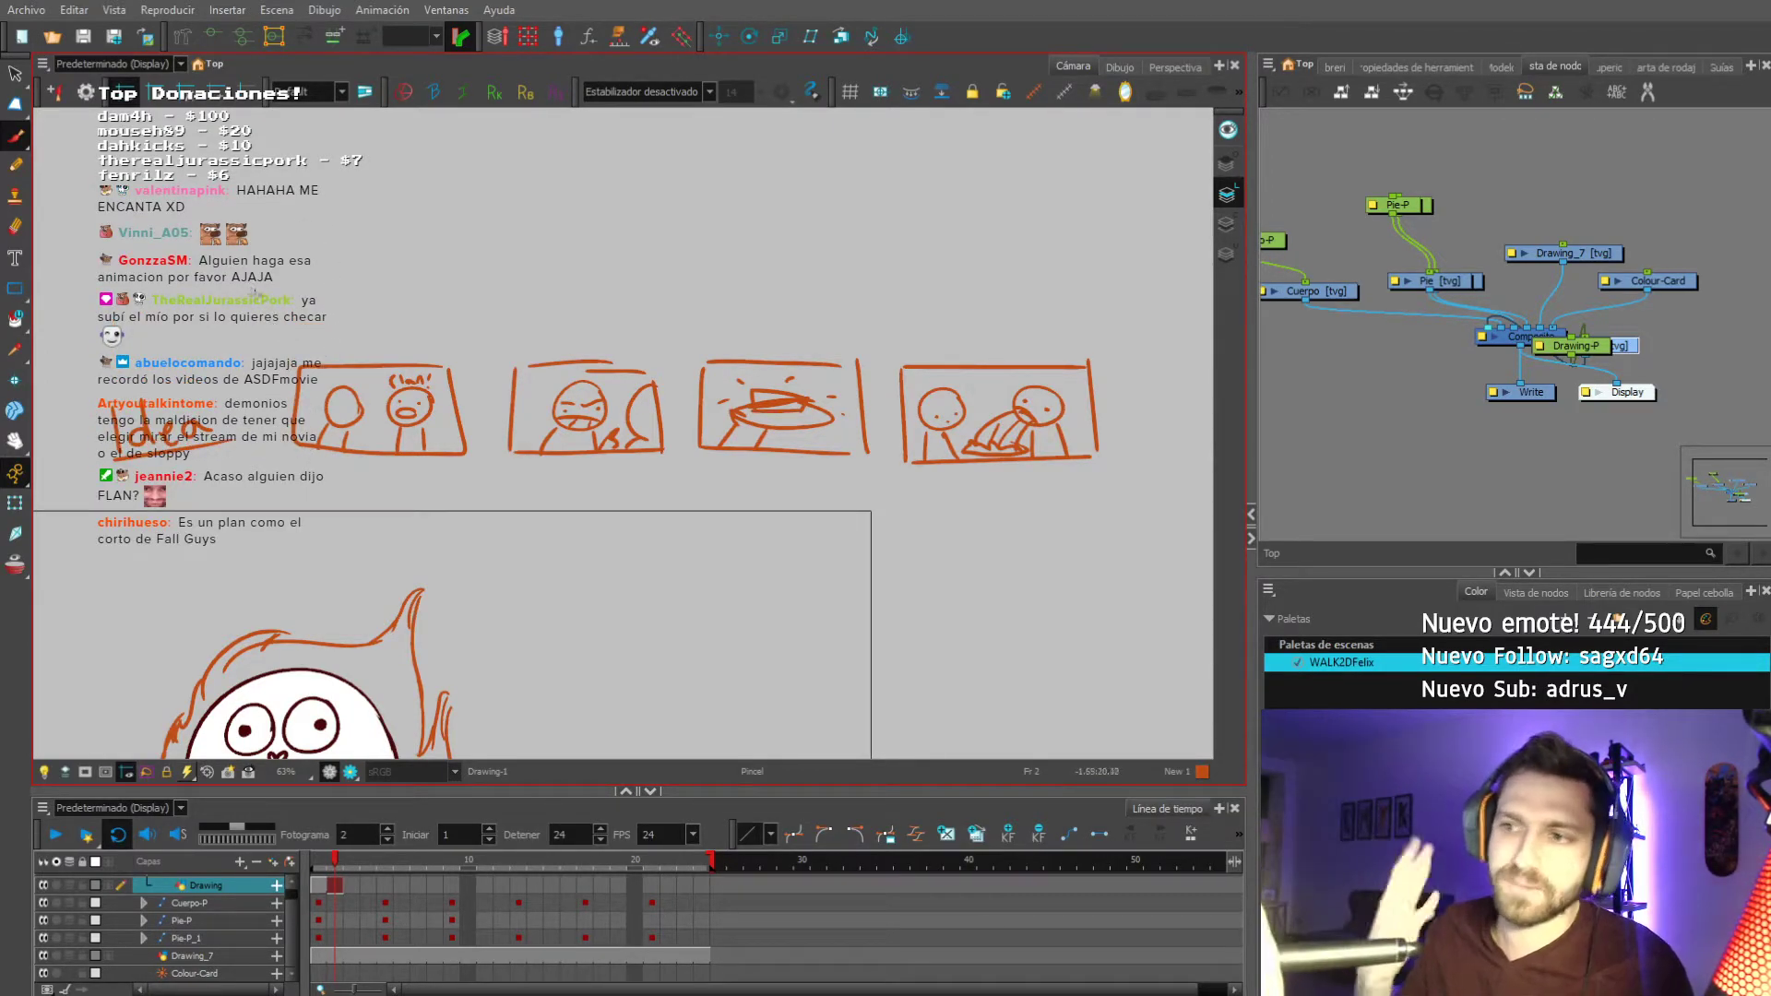
{"action": "left_click_drag", "start_coordinate": [339, 471], "coordinate": [200, 453]}
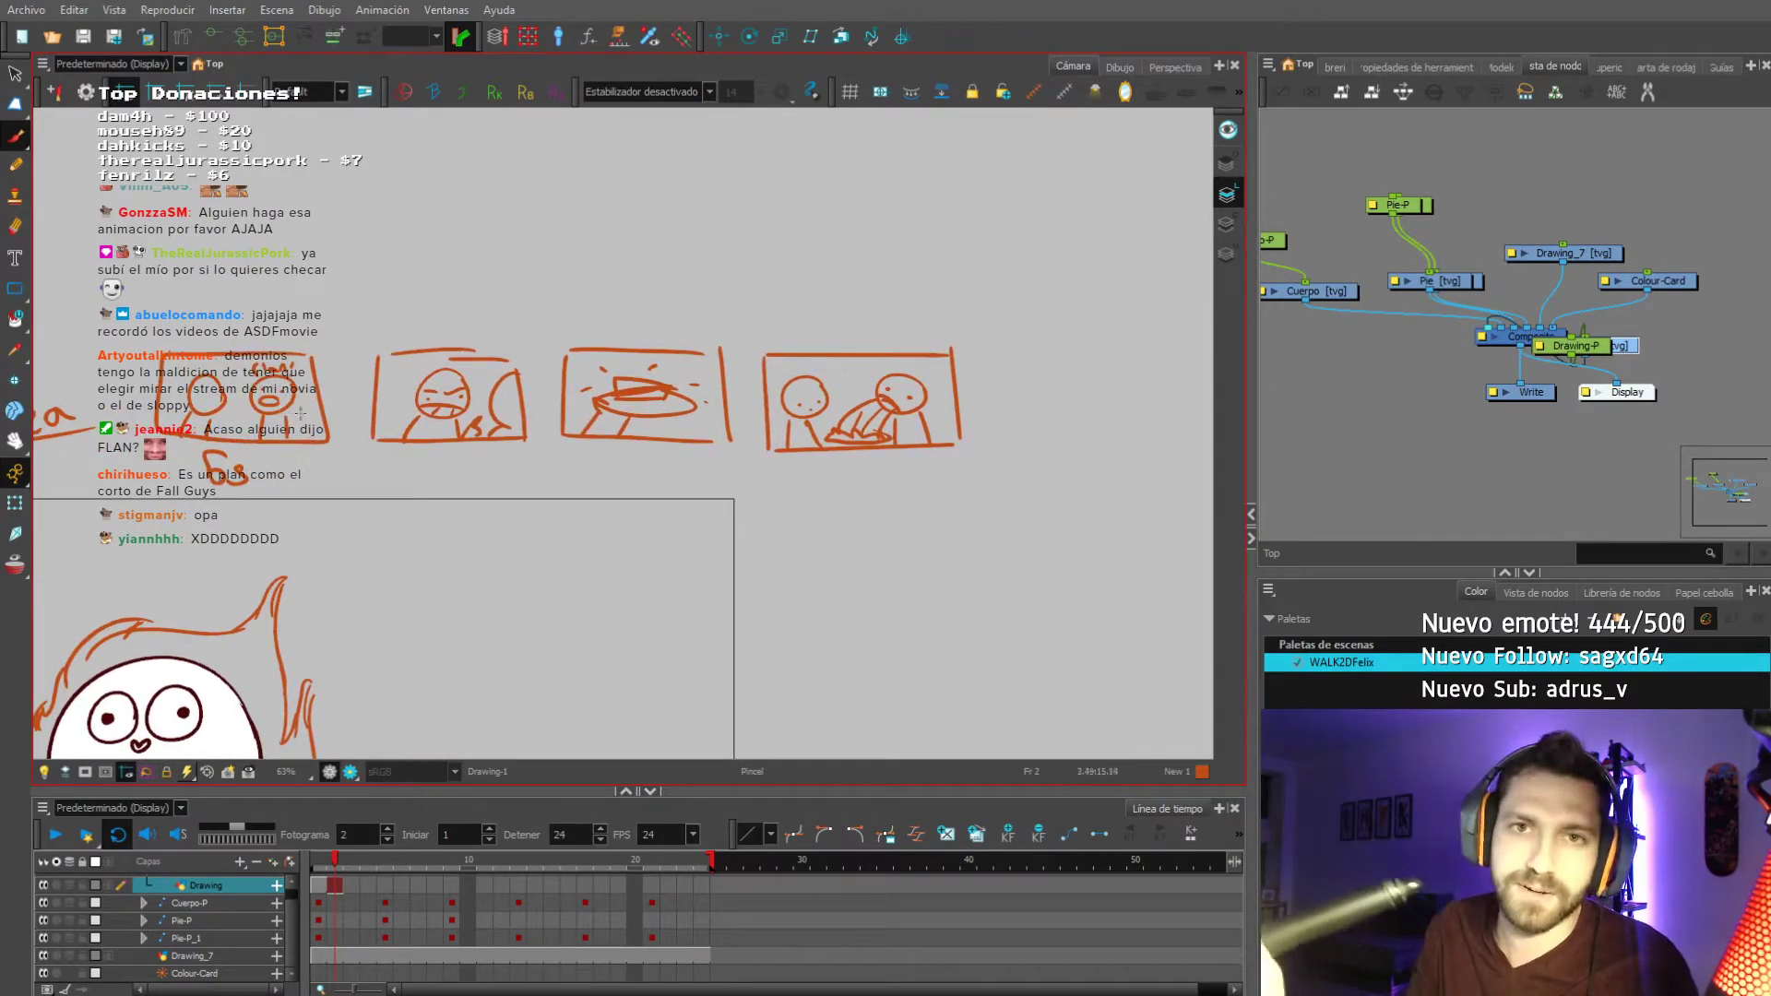
{"action": "left_click_drag", "start_coordinate": [430, 475], "coordinate": [410, 491]}
{"action": "mouse_move", "coordinate": [321, 451]}
{"action": "left_mouse_down"}
{"action": "mouse_move", "coordinate": [190, 453]}
{"action": "mouse_move", "coordinate": [329, 483]}
{"action": "mouse_move", "coordinate": [322, 501]}
{"action": "left_mouse_up"}
{"action": "mouse_move", "coordinate": [254, 441]}
{"action": "left_mouse_down"}
{"action": "mouse_move", "coordinate": [288, 423]}
{"action": "mouse_move", "coordinate": [267, 394]}
{"action": "mouse_move", "coordinate": [284, 469]}
{"action": "left_mouse_up"}
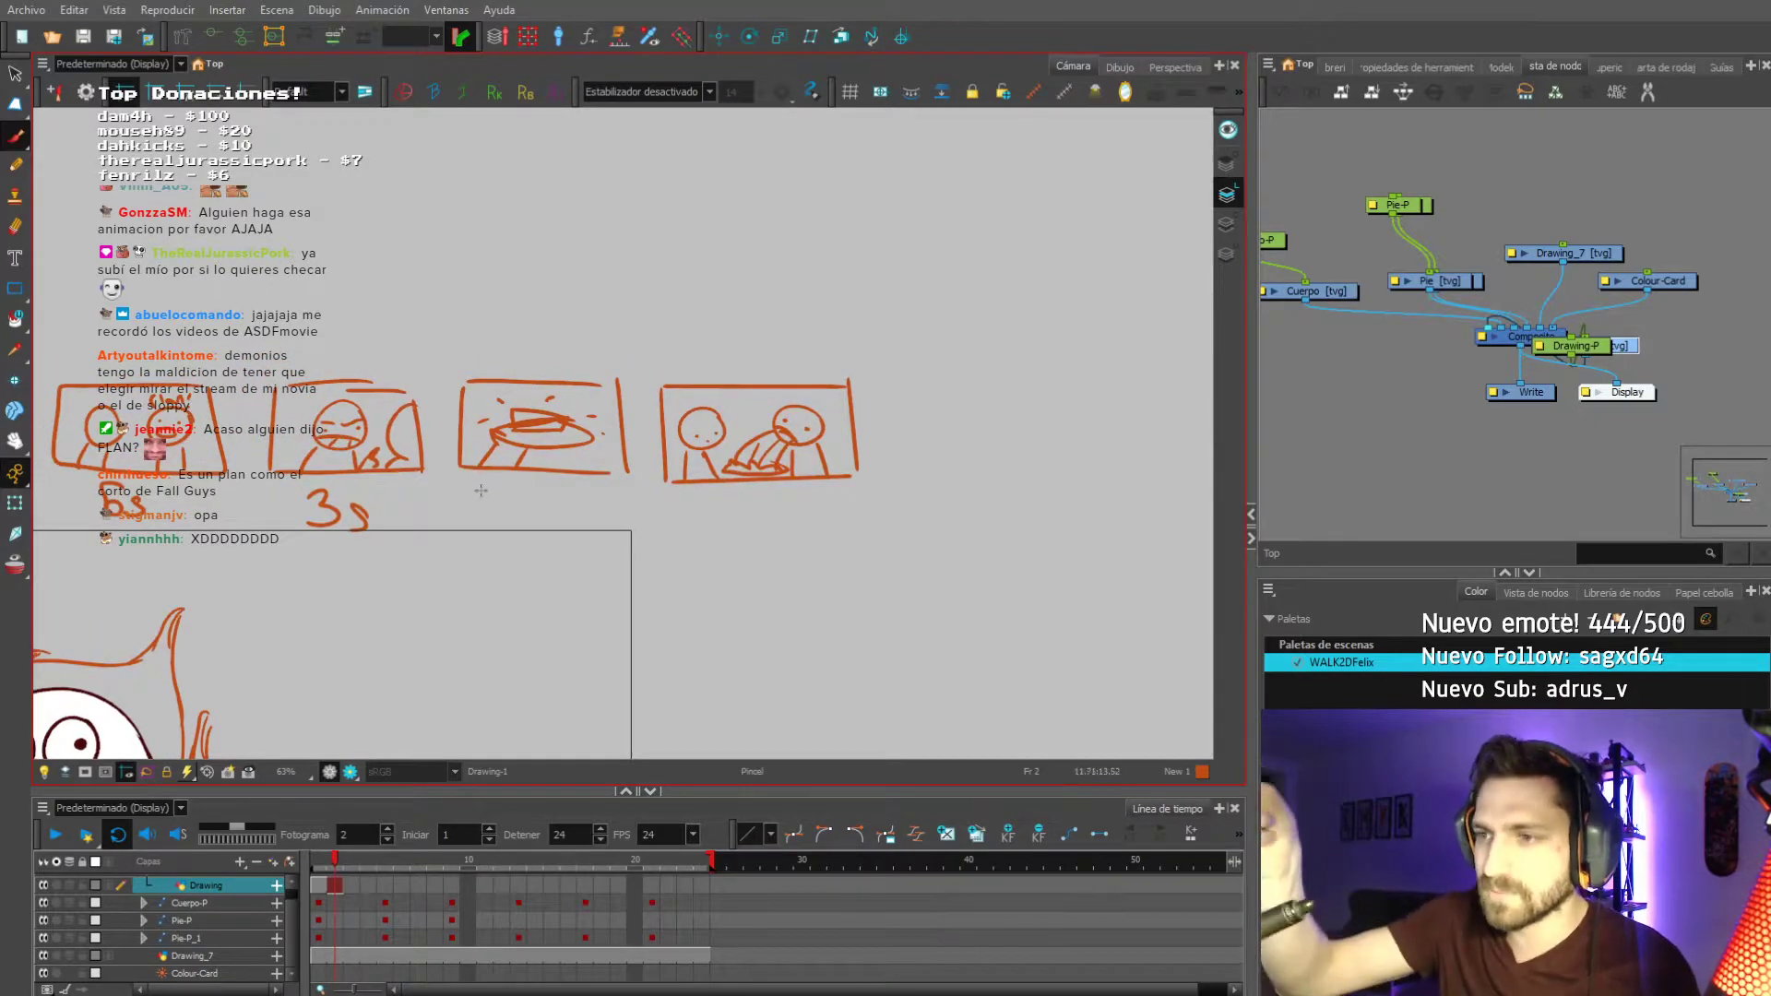
Write "8s" and "13s" below the third and fourth panels, and draw inward arrows from the third panel's corners.
{"action": "left_click_drag", "start_coordinate": [529, 486], "coordinate": [528, 505]}
{"action": "left_click_drag", "start_coordinate": [467, 386], "coordinate": [504, 404]}
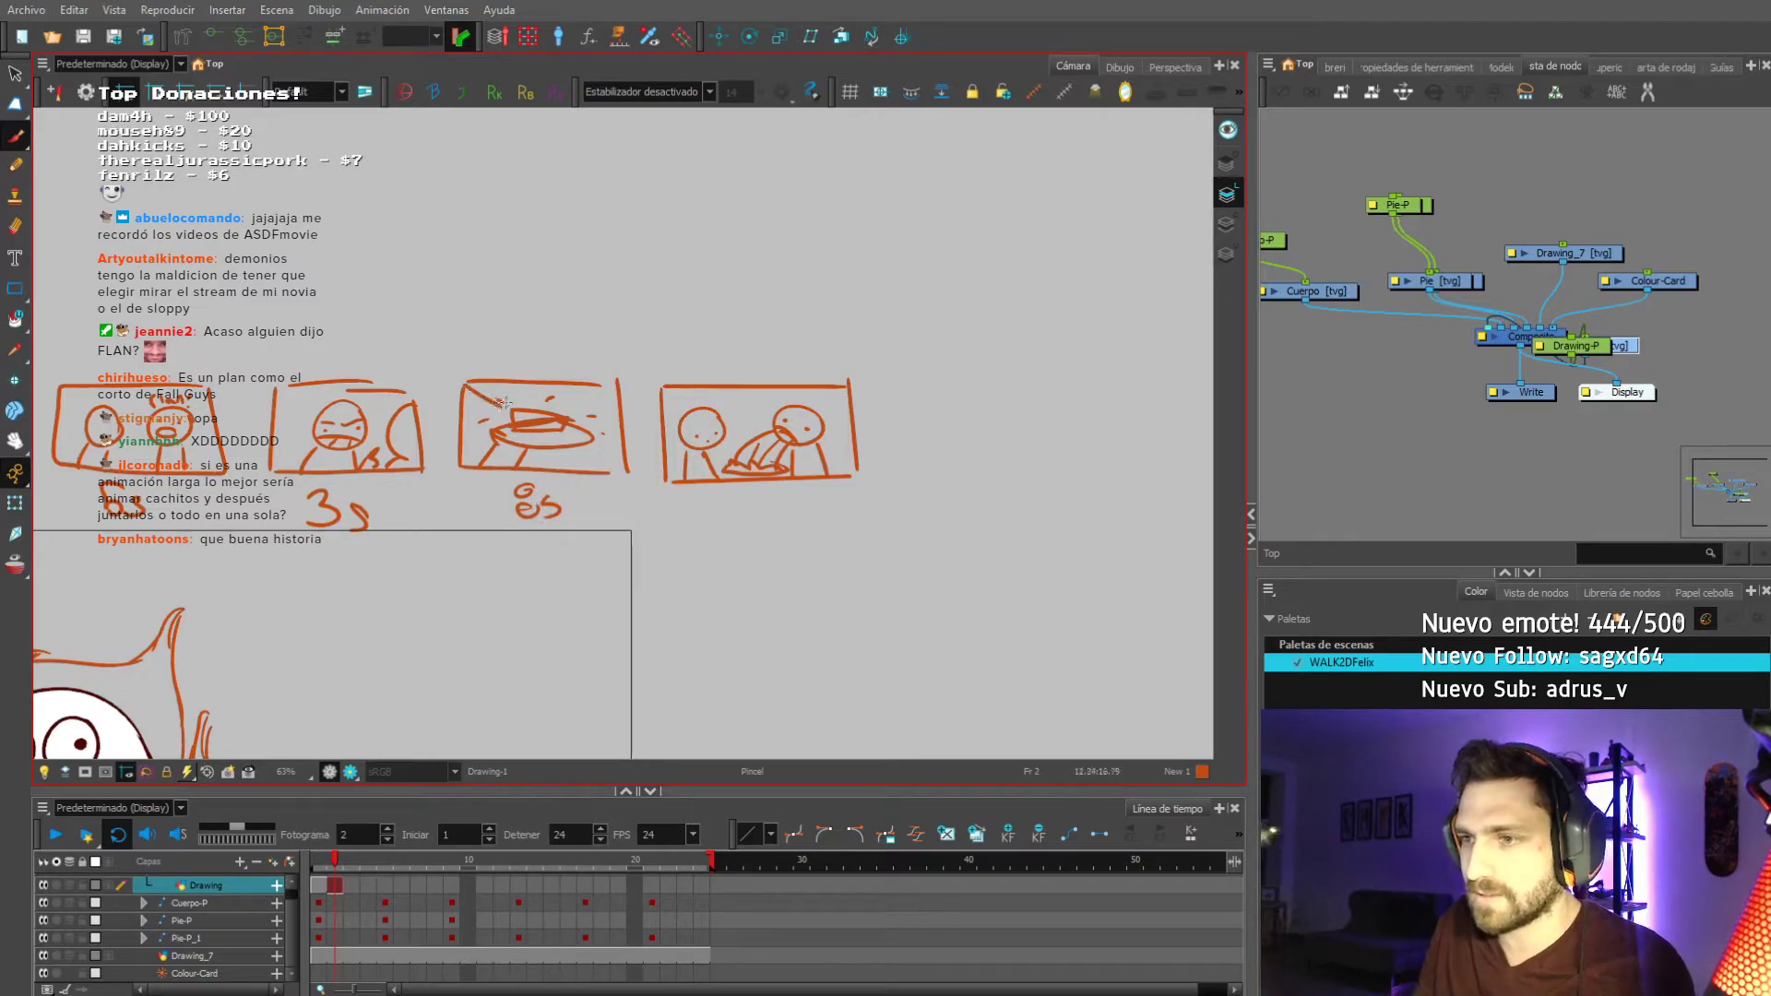
{"action": "mouse_move", "coordinate": [547, 463]}
{"action": "left_mouse_down"}
{"action": "mouse_move", "coordinate": [411, 496]}
{"action": "mouse_move", "coordinate": [406, 520]}
{"action": "mouse_move", "coordinate": [342, 495]}
{"action": "left_mouse_up"}
{"action": "left_click_drag", "start_coordinate": [328, 501], "coordinate": [342, 513]}
{"action": "left_click_drag", "start_coordinate": [422, 472], "coordinate": [286, 371]}
{"action": "left_click_drag", "start_coordinate": [454, 453], "coordinate": [462, 484]}
{"action": "mouse_move", "coordinate": [349, 445]}
{"action": "left_mouse_down"}
{"action": "mouse_move", "coordinate": [356, 464]}
{"action": "mouse_move", "coordinate": [475, 428]}
{"action": "left_mouse_up"}
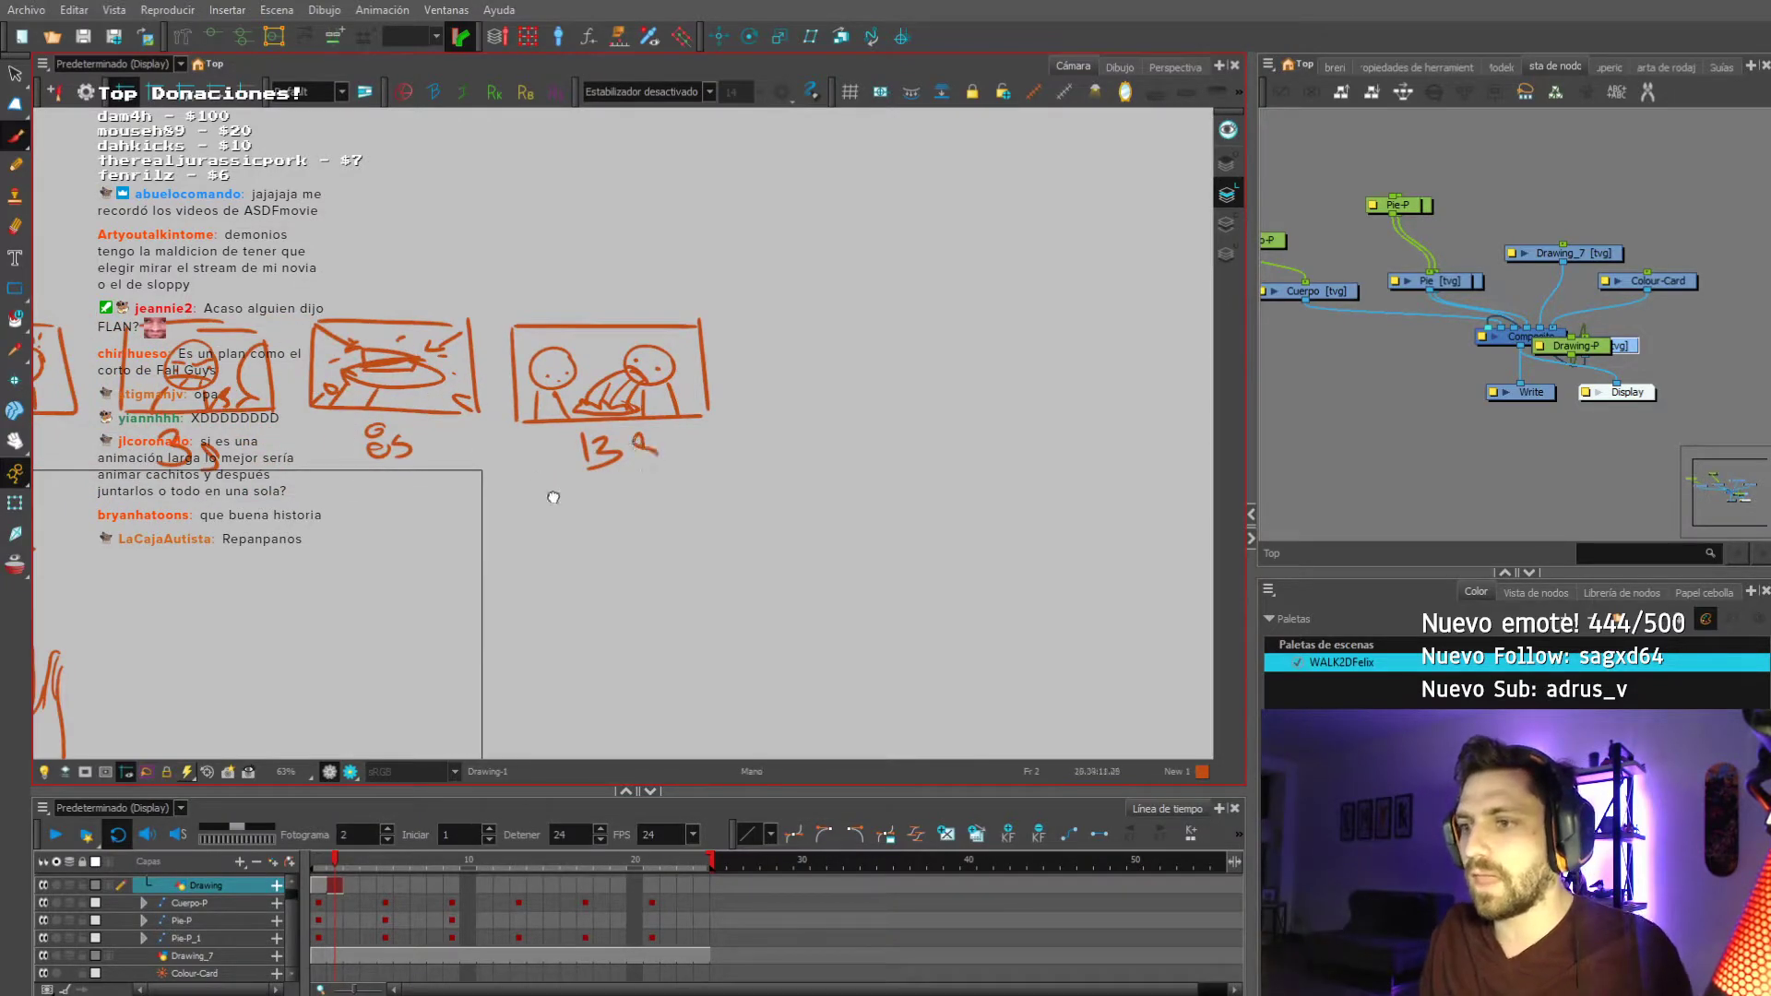
{"action": "left_click_drag", "start_coordinate": [560, 490], "coordinate": [585, 515]}
{"action": "left_click_drag", "start_coordinate": [324, 574], "coordinate": [467, 569]}
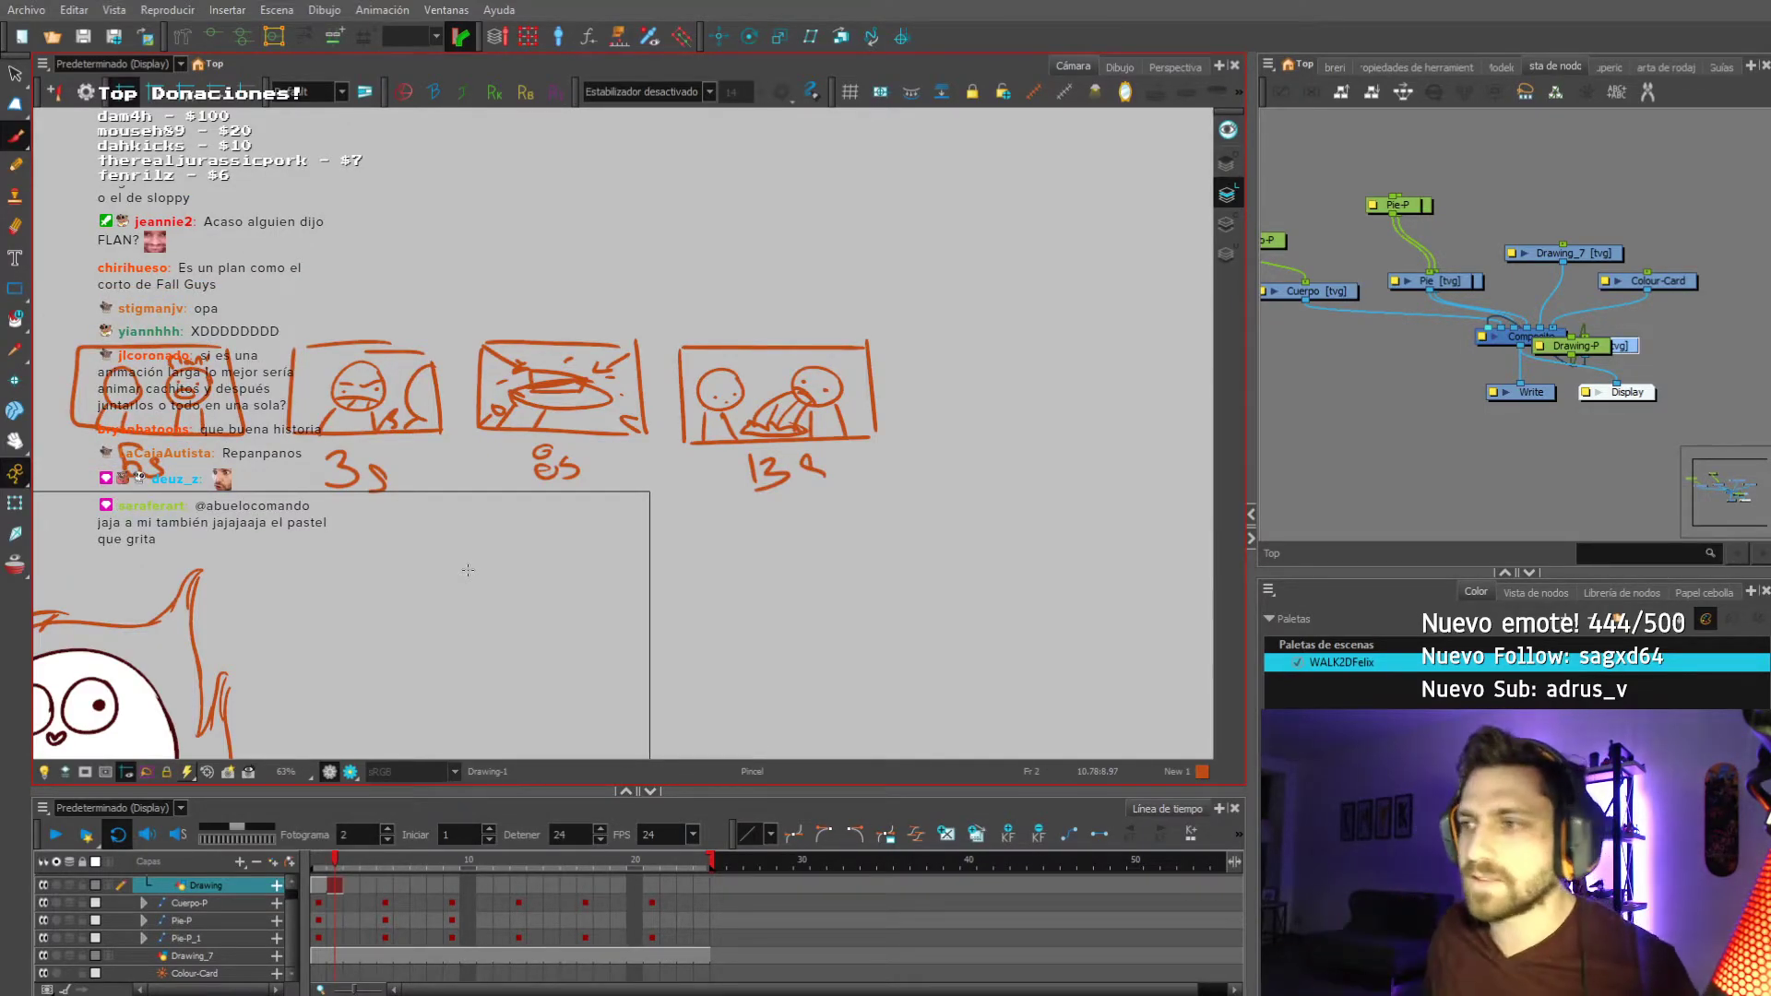
{"action": "scroll", "coordinate": [475, 422], "scroll_direction": "down", "scroll_amount": 5}
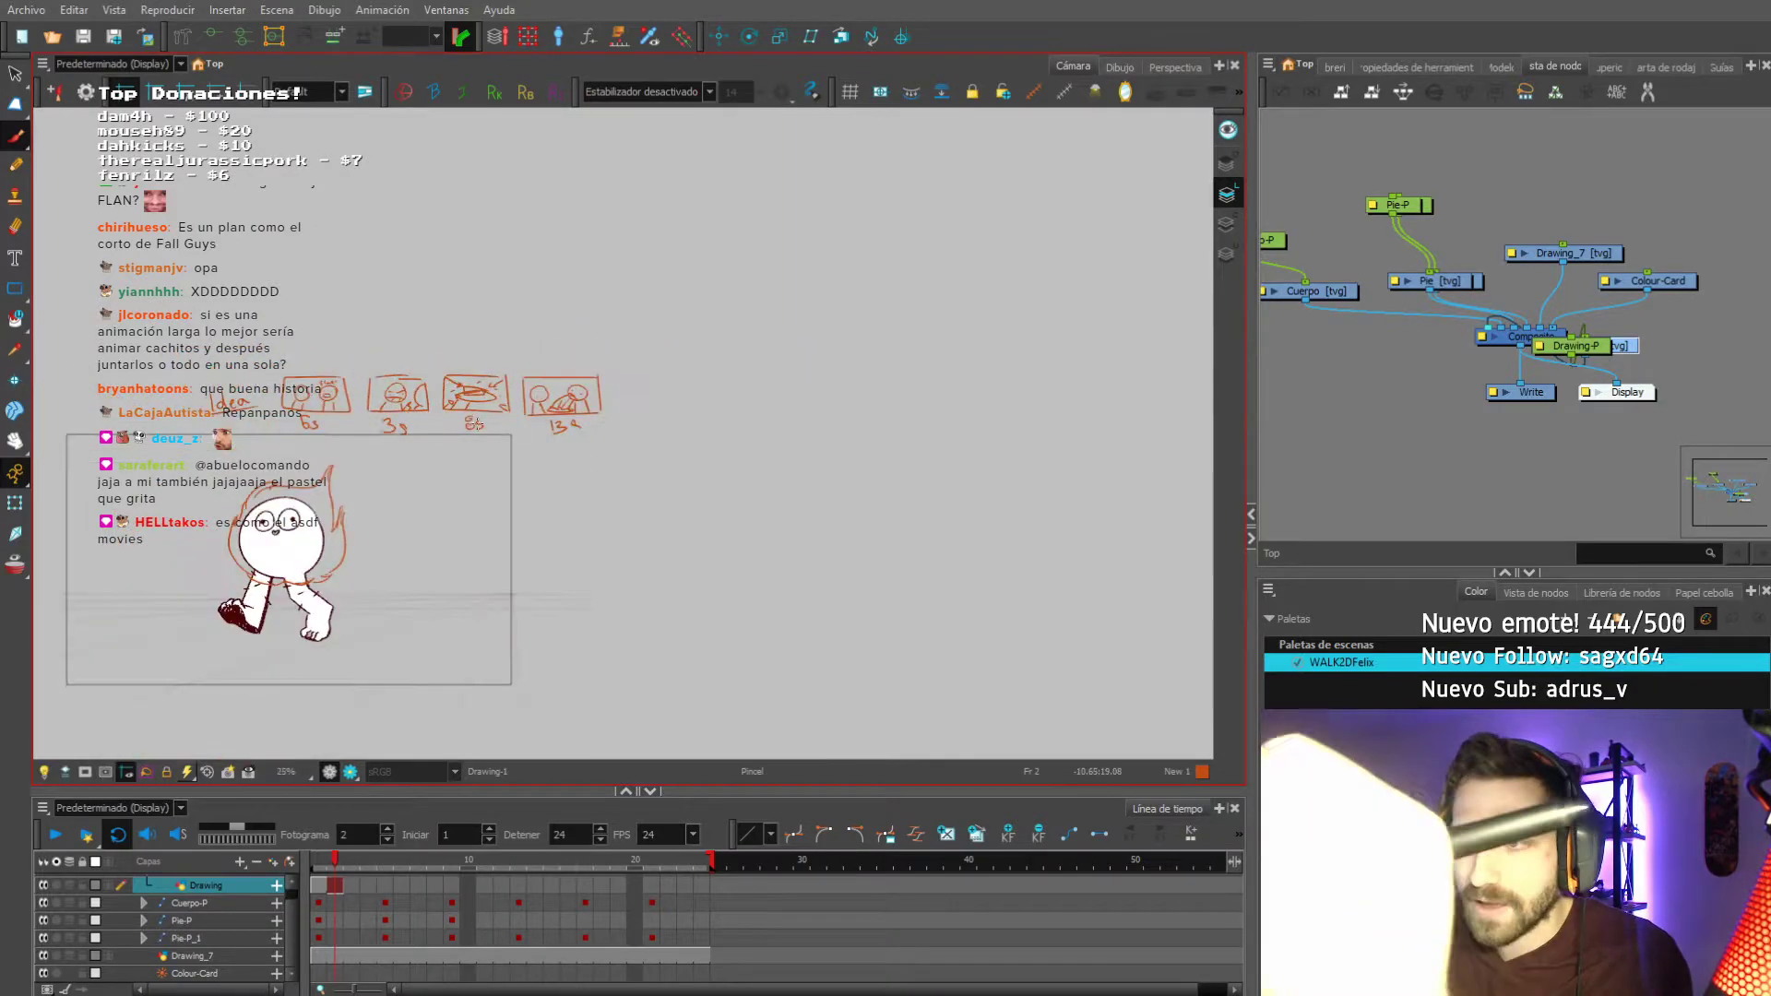
{"action": "scroll", "coordinate": [316, 371], "scroll_direction": "up", "scroll_amount": 2}
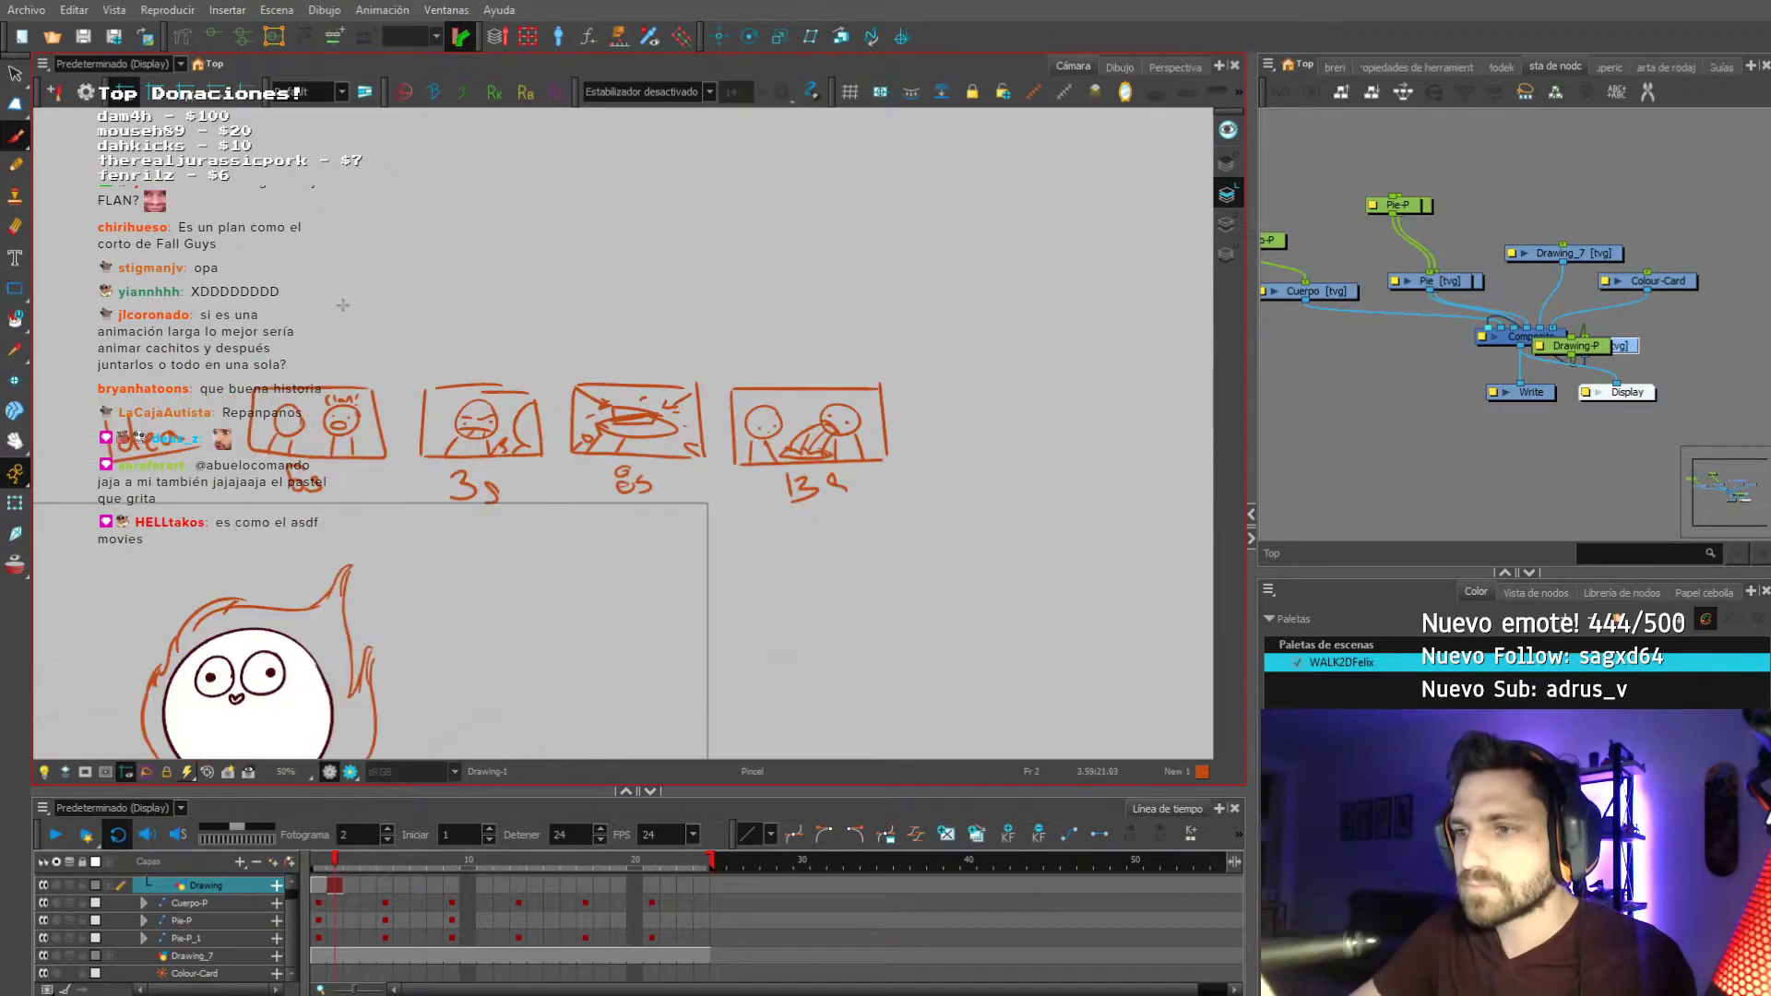
{"action": "mouse_move", "coordinate": [316, 373]}
{"action": "left_mouse_down"}
{"action": "mouse_move", "coordinate": [307, 361]}
{"action": "mouse_move", "coordinate": [890, 376]}
{"action": "left_mouse_up"}
{"action": "key", "text": "ctrl+z"}
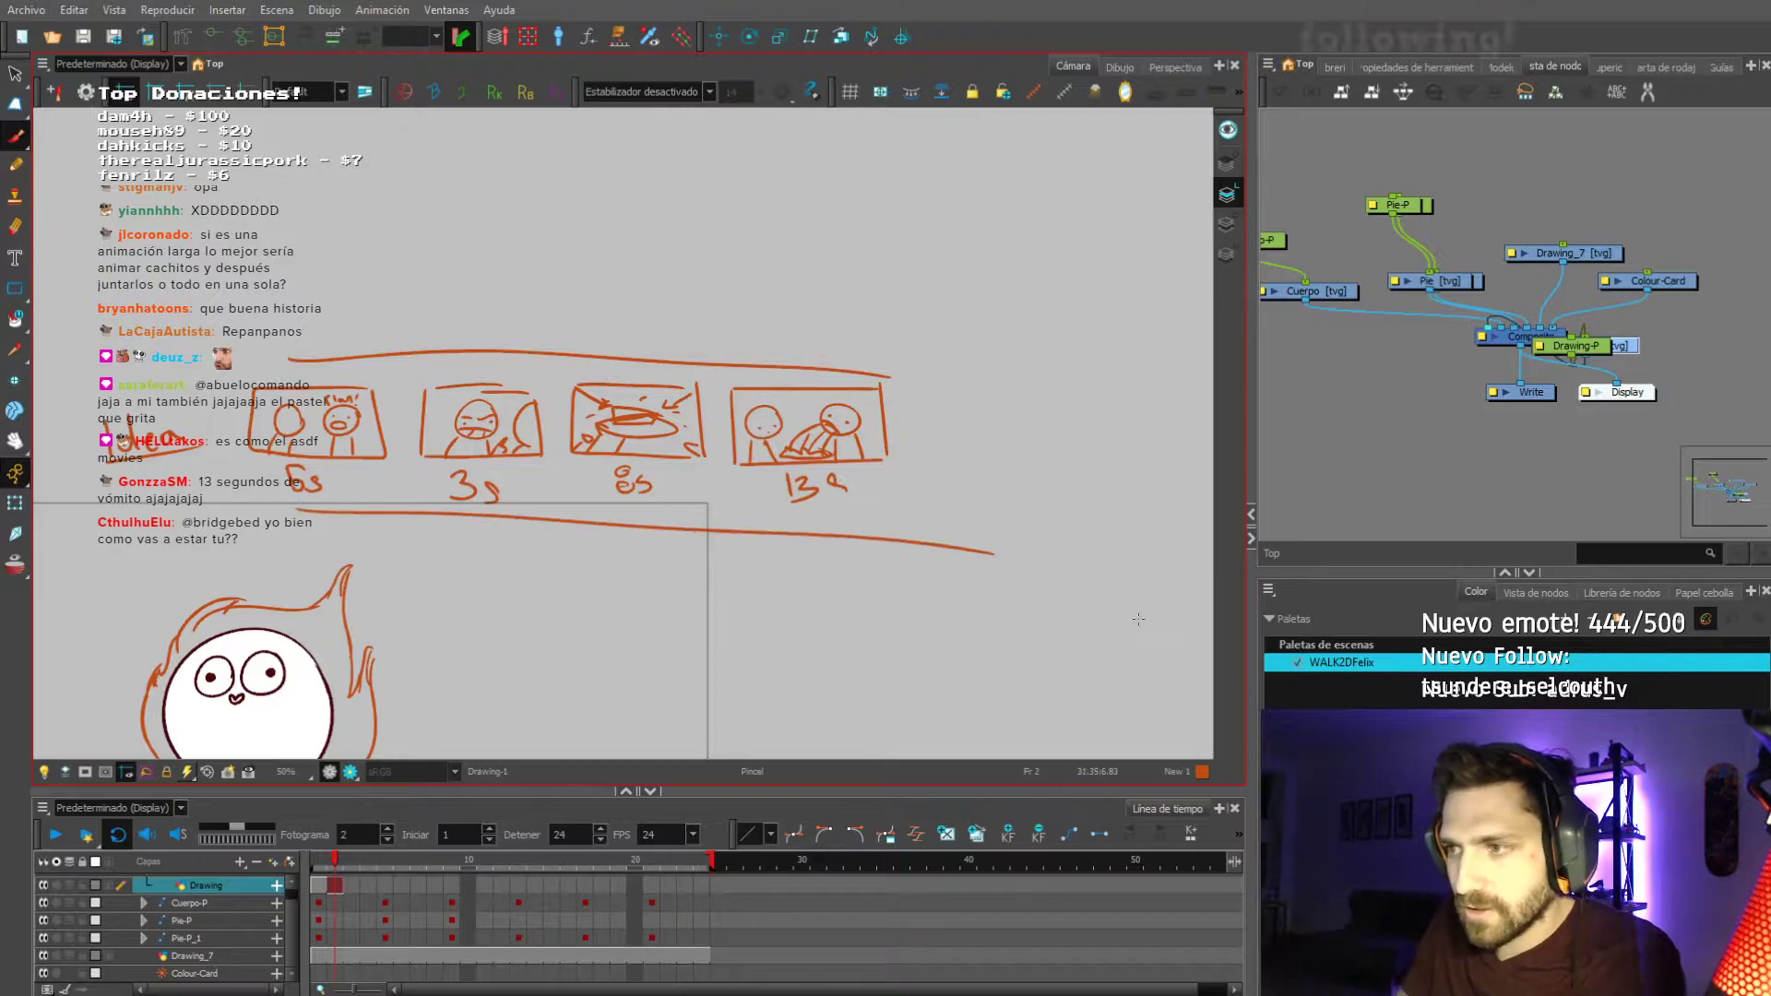
{"action": "left_click_drag", "start_coordinate": [264, 429], "coordinate": [293, 471]}
{"action": "key", "text": "ctrl+z"}
Handwrite the title "Animatic" above the row of storyboard panels.
{"action": "mouse_move", "coordinate": [484, 407]}
{"action": "left_mouse_down"}
{"action": "mouse_move", "coordinate": [488, 389]}
{"action": "mouse_move", "coordinate": [512, 404]}
{"action": "left_mouse_up"}
{"action": "left_click_drag", "start_coordinate": [488, 392], "coordinate": [544, 404]}
{"action": "left_click_drag", "start_coordinate": [549, 404], "coordinate": [609, 404]}
{"action": "left_click", "coordinate": [613, 377]}
{"action": "mouse_move", "coordinate": [630, 385]}
{"action": "left_mouse_down"}
{"action": "mouse_move", "coordinate": [633, 402]}
{"action": "mouse_move", "coordinate": [607, 377]}
{"action": "left_mouse_up"}
{"action": "left_click_drag", "start_coordinate": [474, 356], "coordinate": [520, 321]}
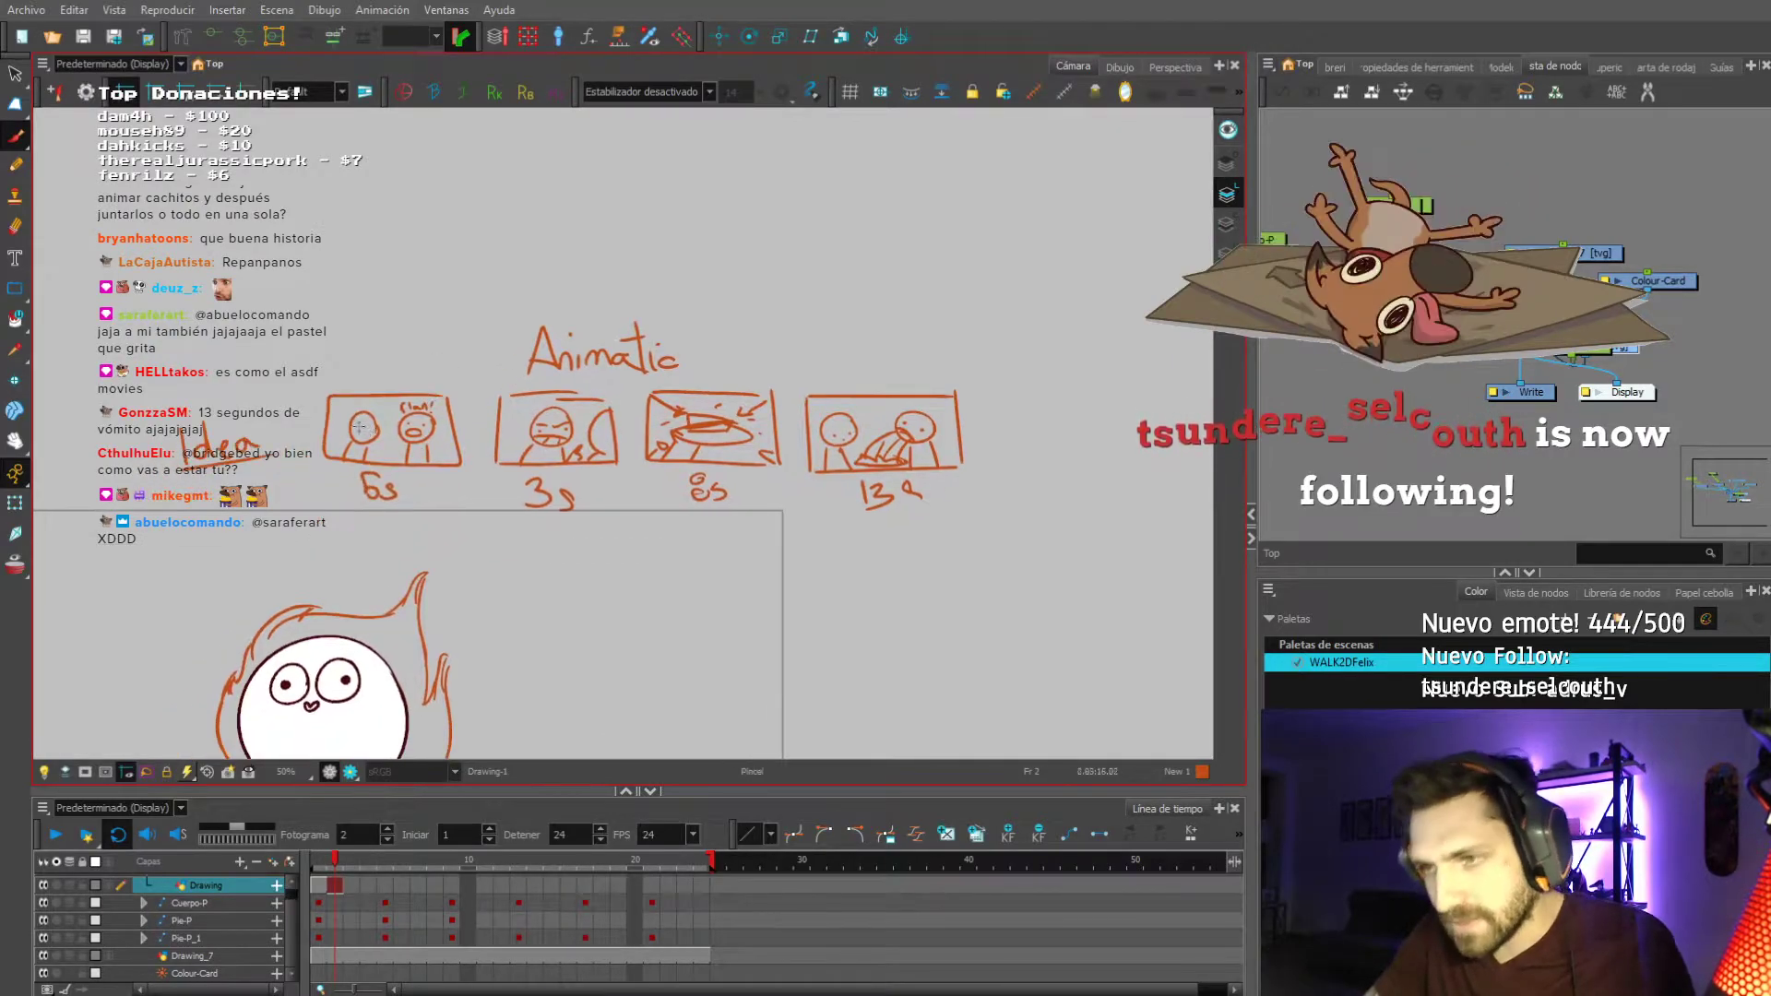
{"action": "left_click_drag", "start_coordinate": [323, 377], "coordinate": [553, 479]}
{"action": "key", "text": "ctrl+z"}
{"action": "left_click_drag", "start_coordinate": [512, 386], "coordinate": [572, 484]}
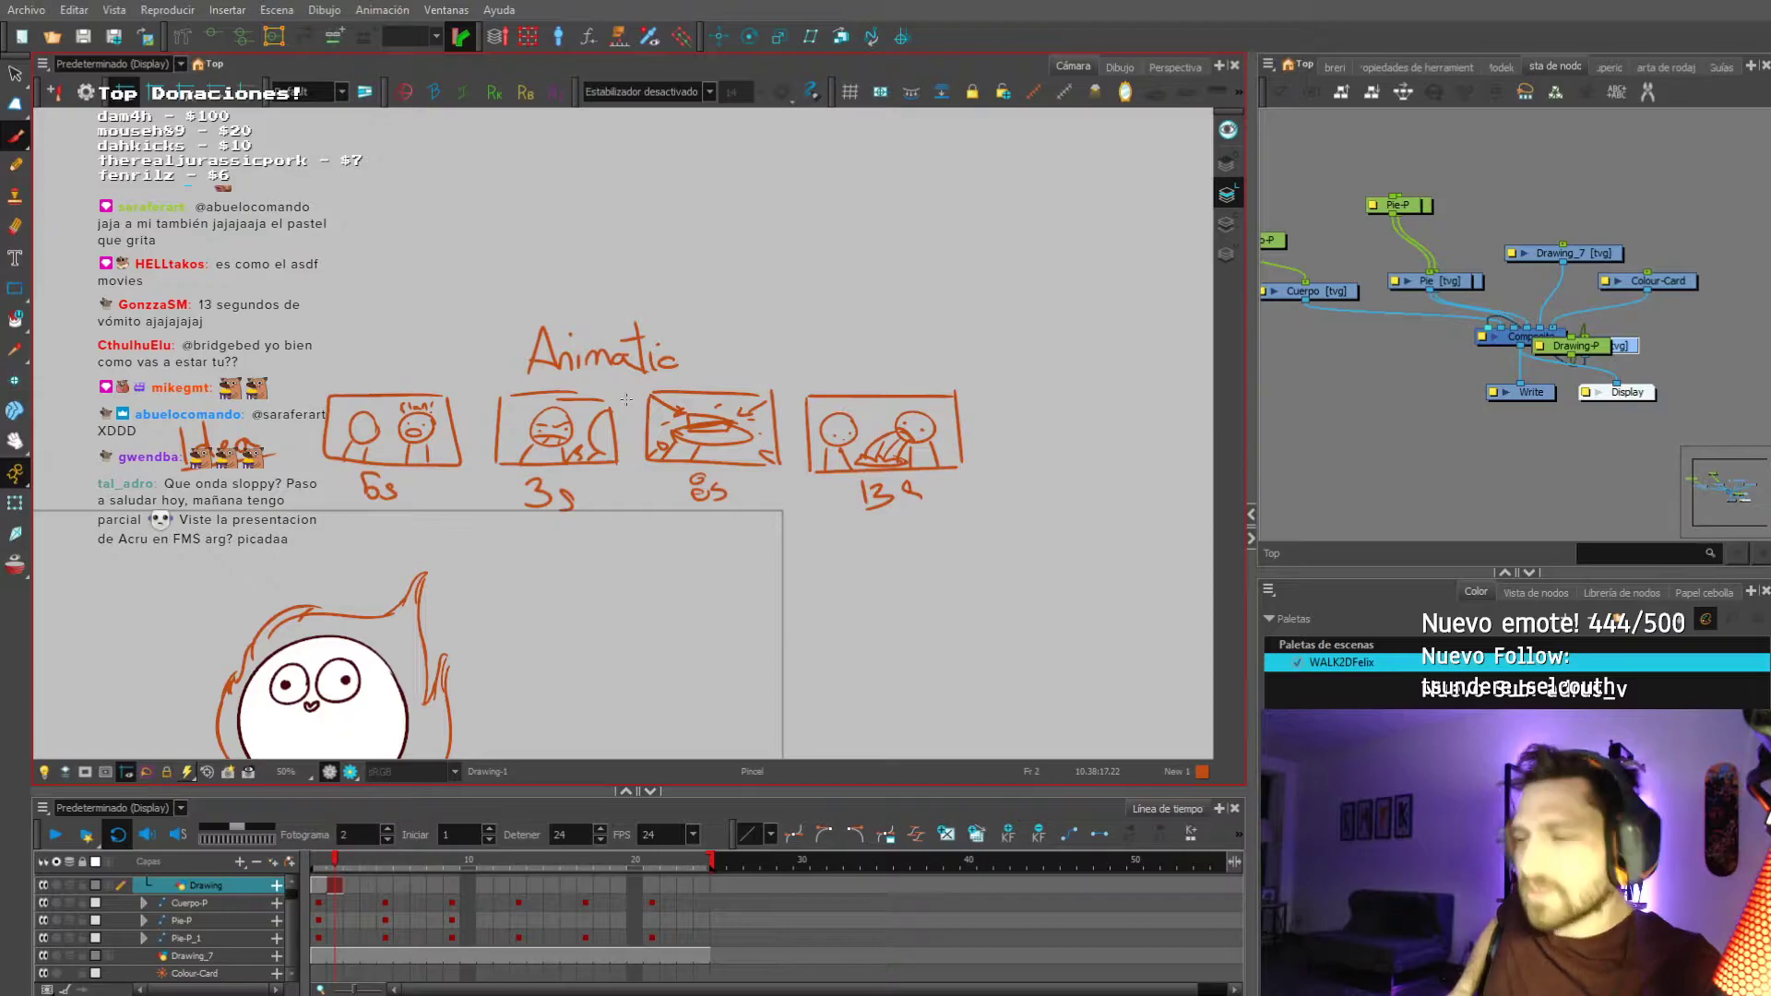
Draw four downward arrows above the panels, one pointing at each of them.
{"action": "left_click_drag", "start_coordinate": [401, 323], "coordinate": [401, 362]}
{"action": "left_click_drag", "start_coordinate": [556, 275], "coordinate": [553, 331]}
{"action": "left_click_drag", "start_coordinate": [730, 275], "coordinate": [728, 355]}
{"action": "left_click_drag", "start_coordinate": [841, 281], "coordinate": [847, 353]}
{"action": "left_click_drag", "start_coordinate": [379, 346], "coordinate": [411, 363]}
{"action": "left_click_drag", "start_coordinate": [513, 312], "coordinate": [555, 328]}
{"action": "mouse_move", "coordinate": [690, 329]}
{"action": "left_mouse_down"}
{"action": "mouse_move", "coordinate": [739, 355]}
{"action": "mouse_move", "coordinate": [852, 350]}
{"action": "left_mouse_up"}
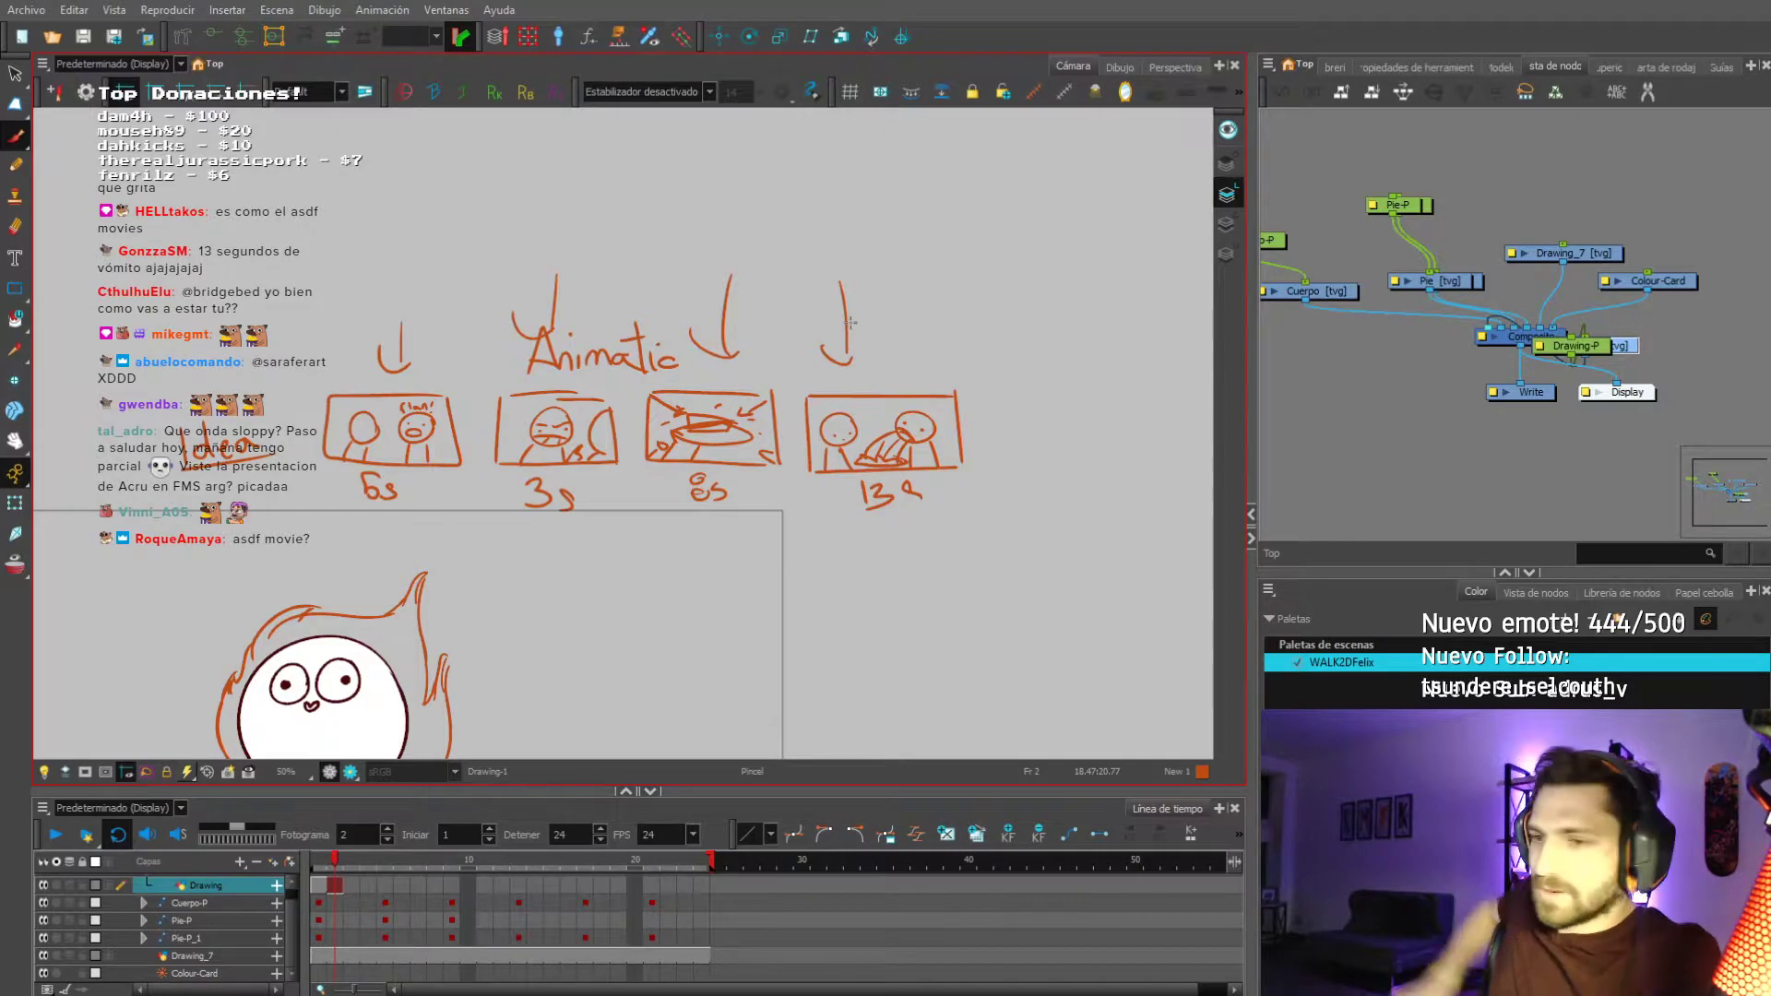
Select the whole storyboard sketch and nudge it up and slightly left, further away from the camera frame.
{"action": "scroll", "coordinate": [336, 355], "scroll_direction": "down", "scroll_amount": 3}
{"action": "scroll", "coordinate": [185, 478], "scroll_direction": "up", "scroll_amount": 1}
{"action": "left_click", "coordinate": [15, 74]}
{"action": "mouse_move", "coordinate": [282, 257]}
{"action": "left_mouse_down"}
{"action": "mouse_move", "coordinate": [221, 356]}
{"action": "mouse_move", "coordinate": [356, 218]}
{"action": "left_mouse_up"}
{"action": "key", "text": "Up"}
{"action": "key", "text": "Up"}
{"action": "key", "text": "Up"}
{"action": "key", "text": "Up"}
{"action": "key", "text": "Up"}
{"action": "key", "text": "Up"}
{"action": "key", "text": "Up"}
{"action": "key", "text": "Up"}
{"action": "key", "text": "Left"}
{"action": "key", "text": "Left"}
{"action": "left_click", "coordinate": [213, 456]}
{"action": "left_click_drag", "start_coordinate": [131, 601], "coordinate": [214, 587]}
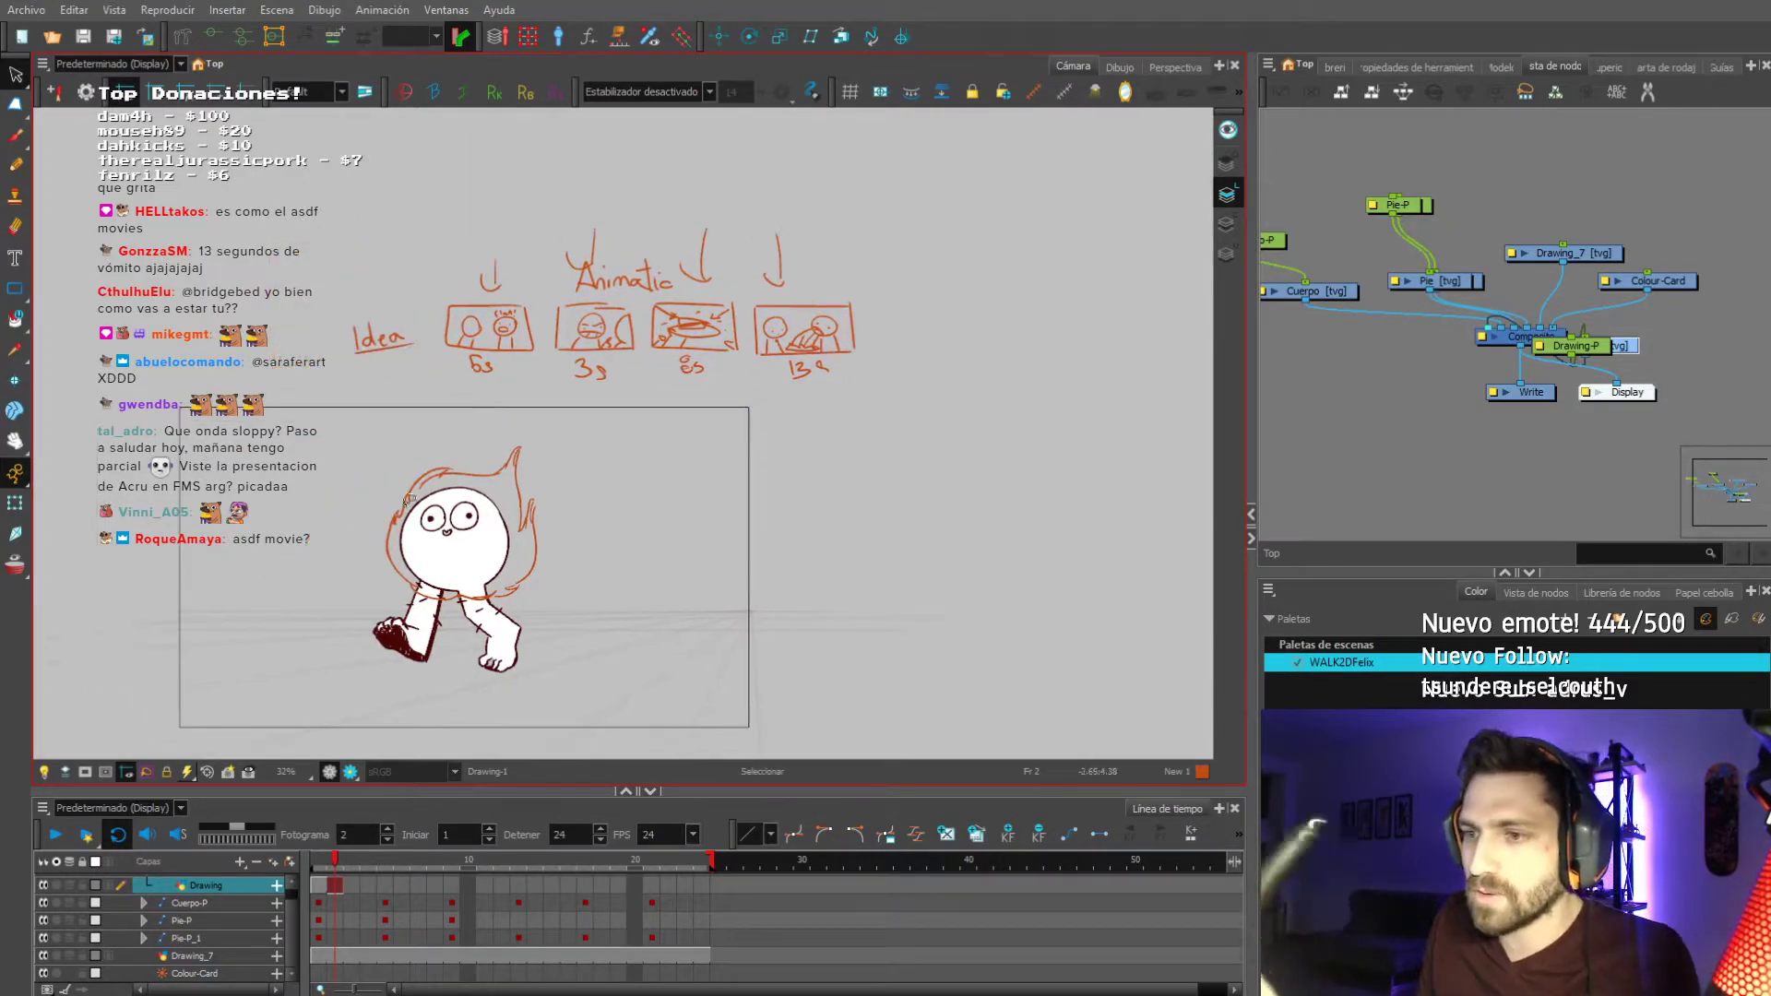
{"action": "left_click_drag", "start_coordinate": [276, 466], "coordinate": [339, 403]}
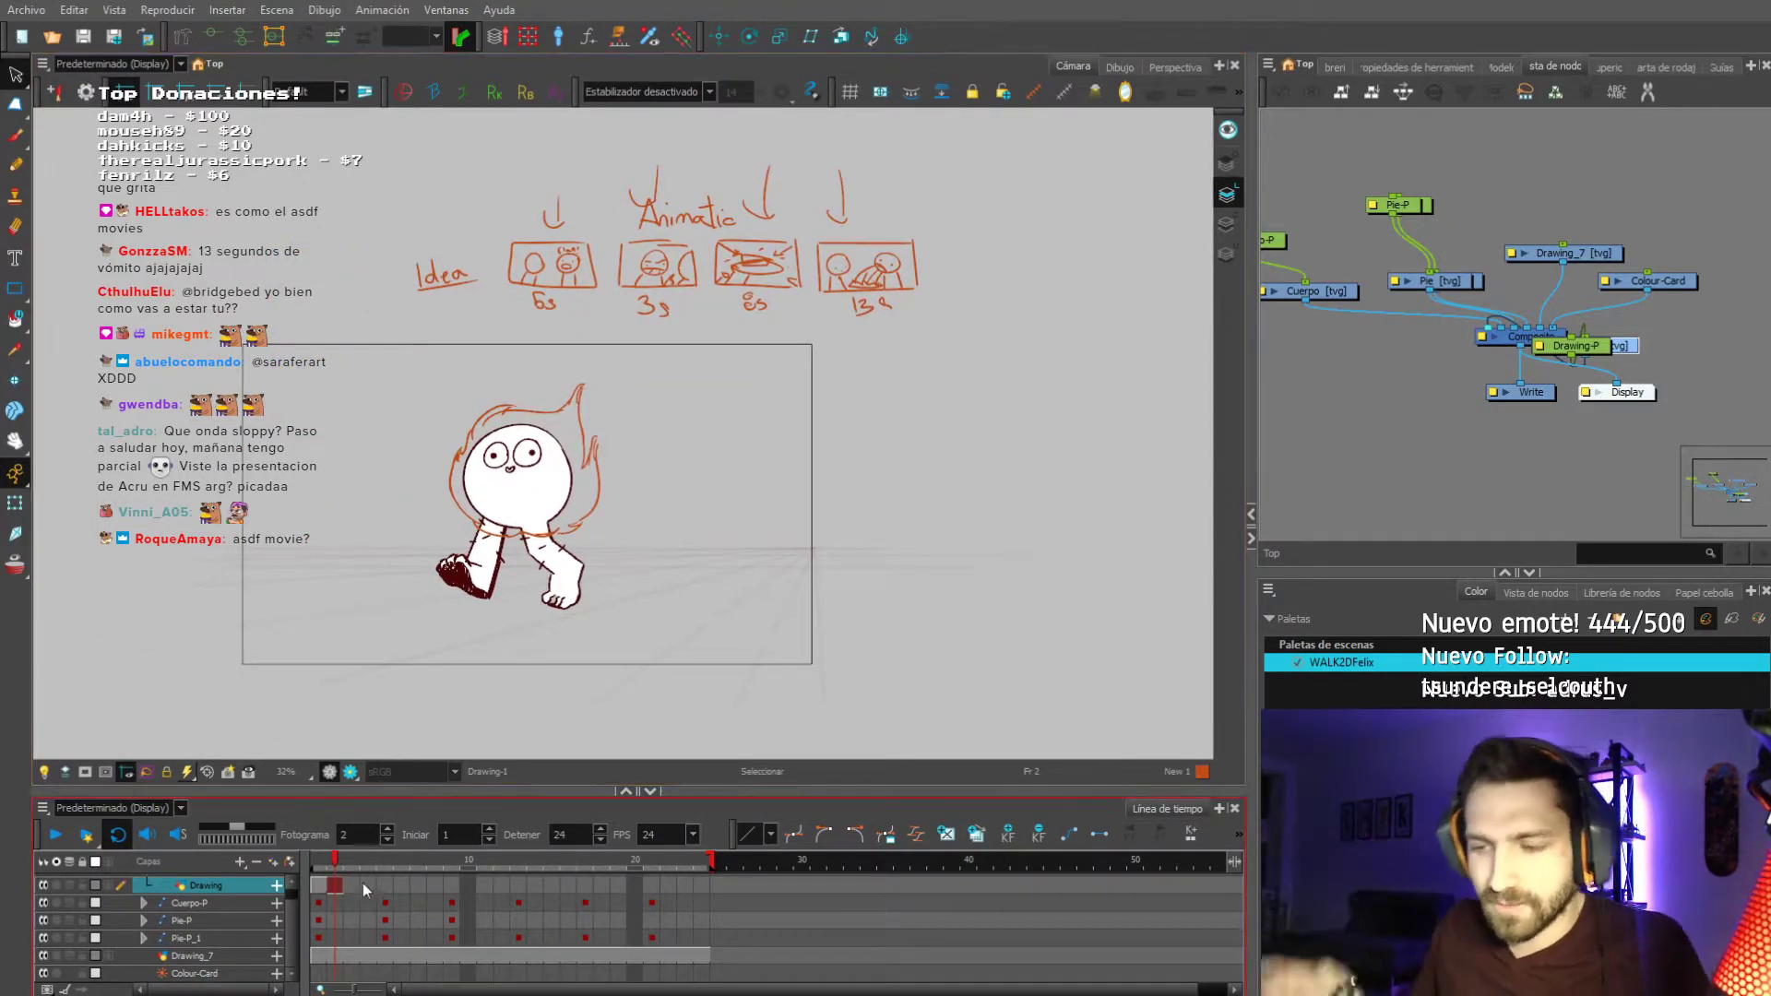
On frame 3 of the Drawing layer, enable onion skin and draw the flame's left side, small tip and tall curl.
{"action": "left_click", "coordinate": [351, 883]}
{"action": "left_click", "coordinate": [15, 565]}
{"action": "scroll", "coordinate": [486, 572], "scroll_direction": "up", "scroll_amount": 2}
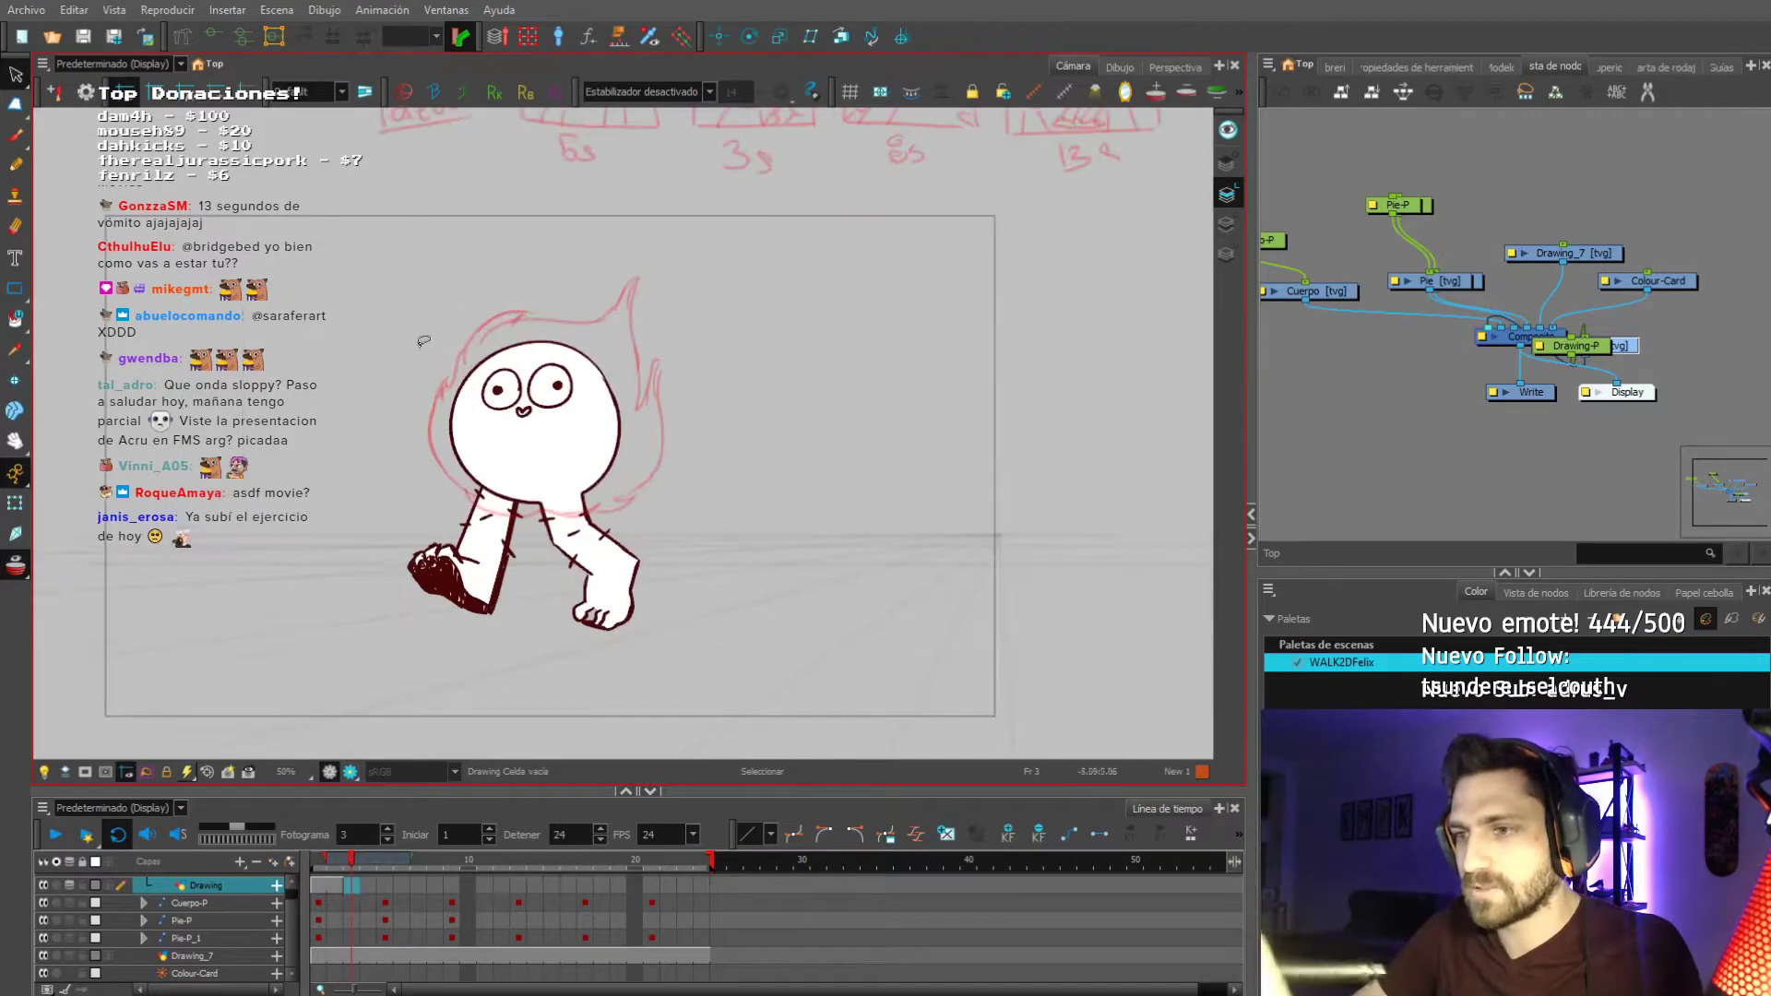
{"action": "scroll", "coordinate": [416, 348], "scroll_direction": "up", "scroll_amount": 1}
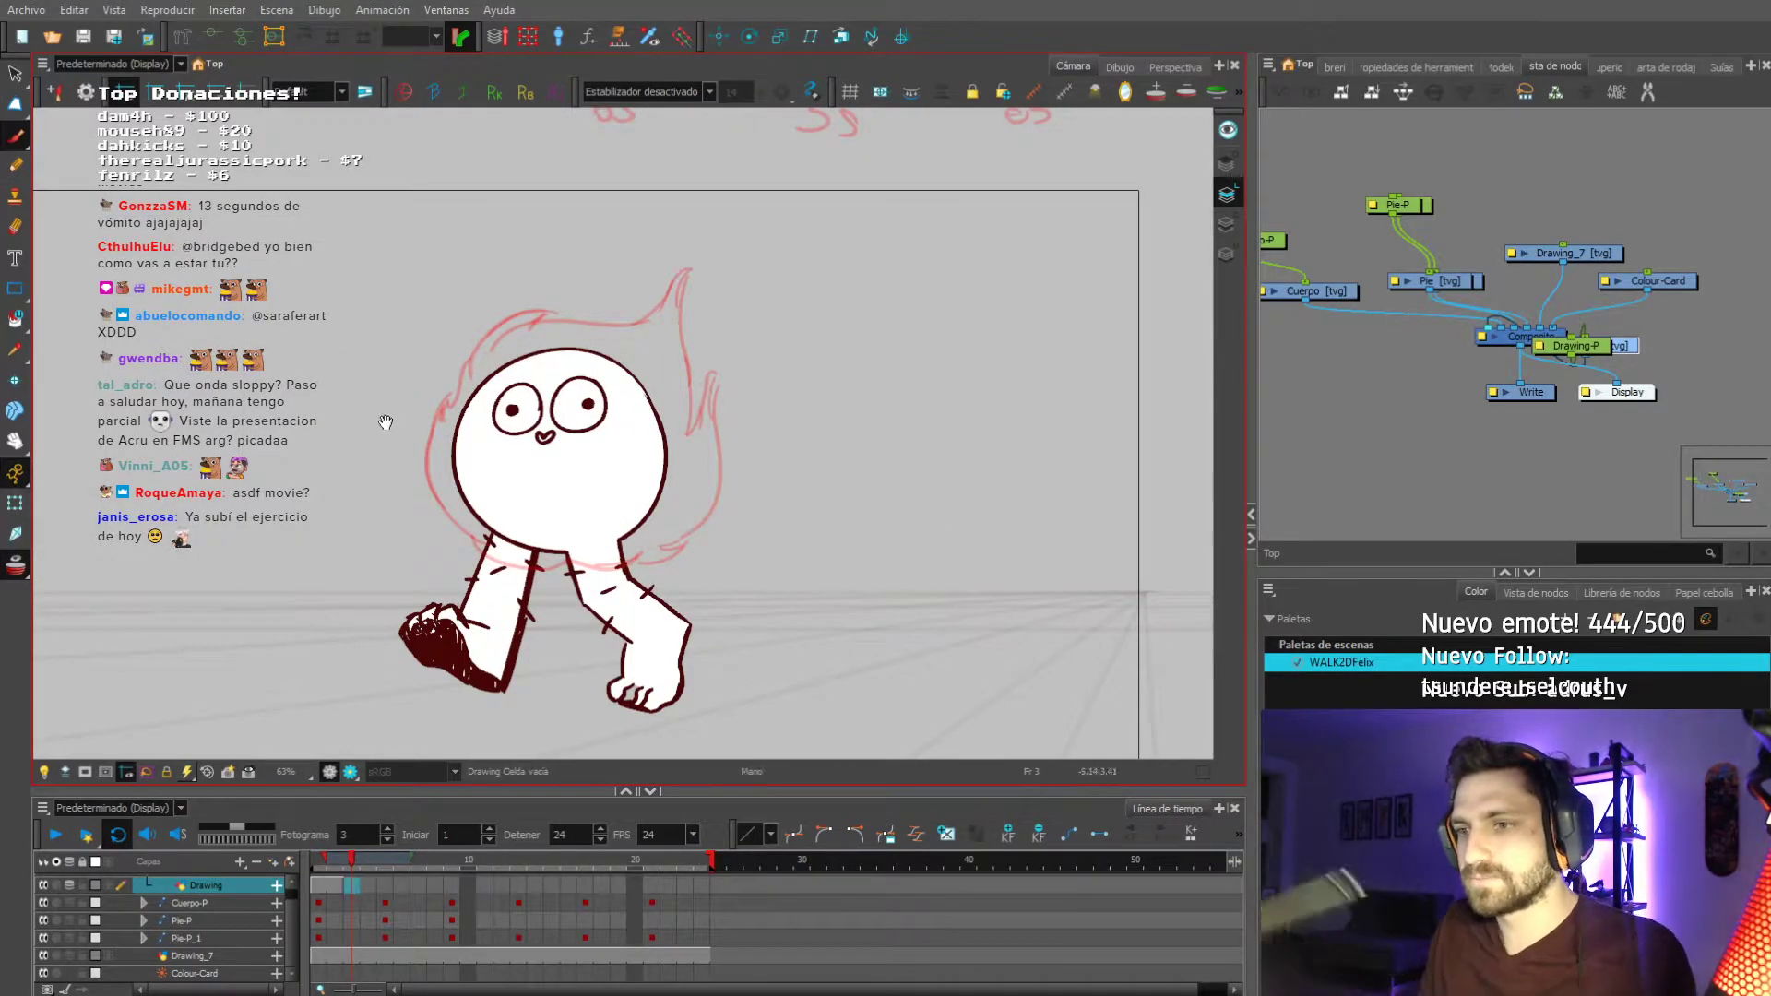
{"action": "left_click_drag", "start_coordinate": [391, 419], "coordinate": [406, 460]}
{"action": "mouse_move", "coordinate": [484, 578]}
{"action": "left_mouse_down"}
{"action": "mouse_move", "coordinate": [444, 497]}
{"action": "mouse_move", "coordinate": [475, 408]}
{"action": "mouse_move", "coordinate": [583, 345]}
{"action": "mouse_move", "coordinate": [586, 369]}
{"action": "left_mouse_up"}
{"action": "key", "text": "comma"}
{"action": "key", "text": "period"}
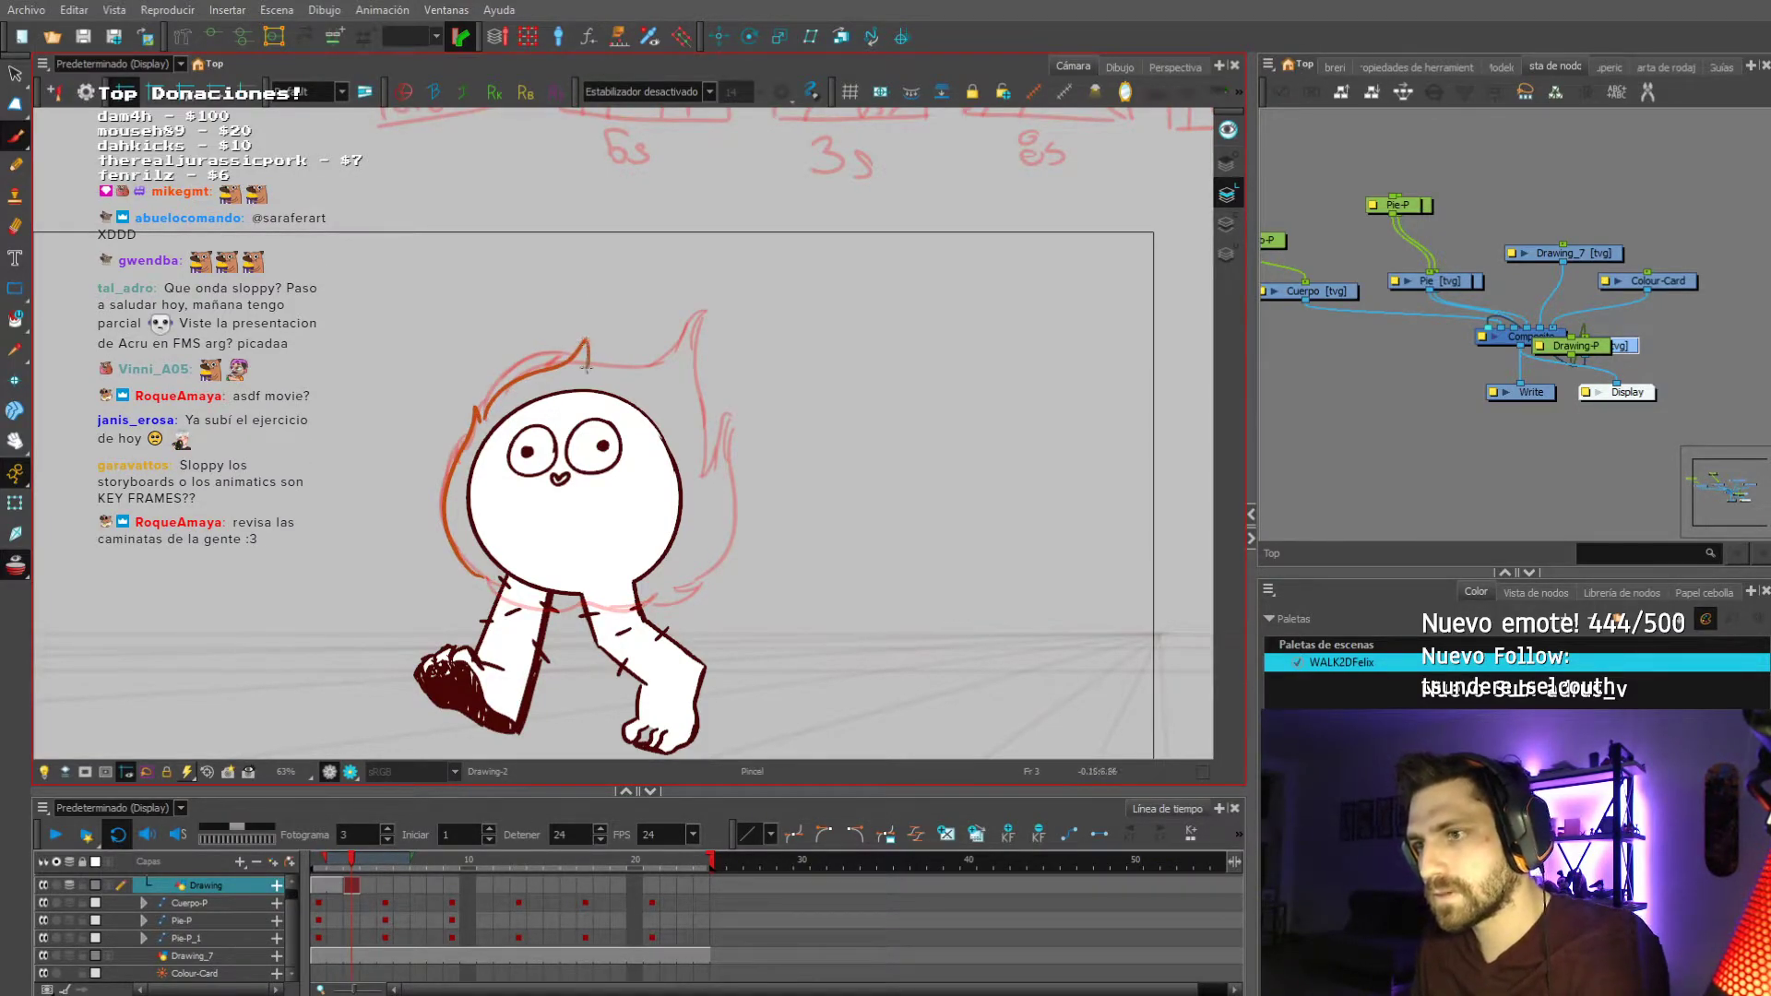
{"action": "key", "text": "ctrl+z"}
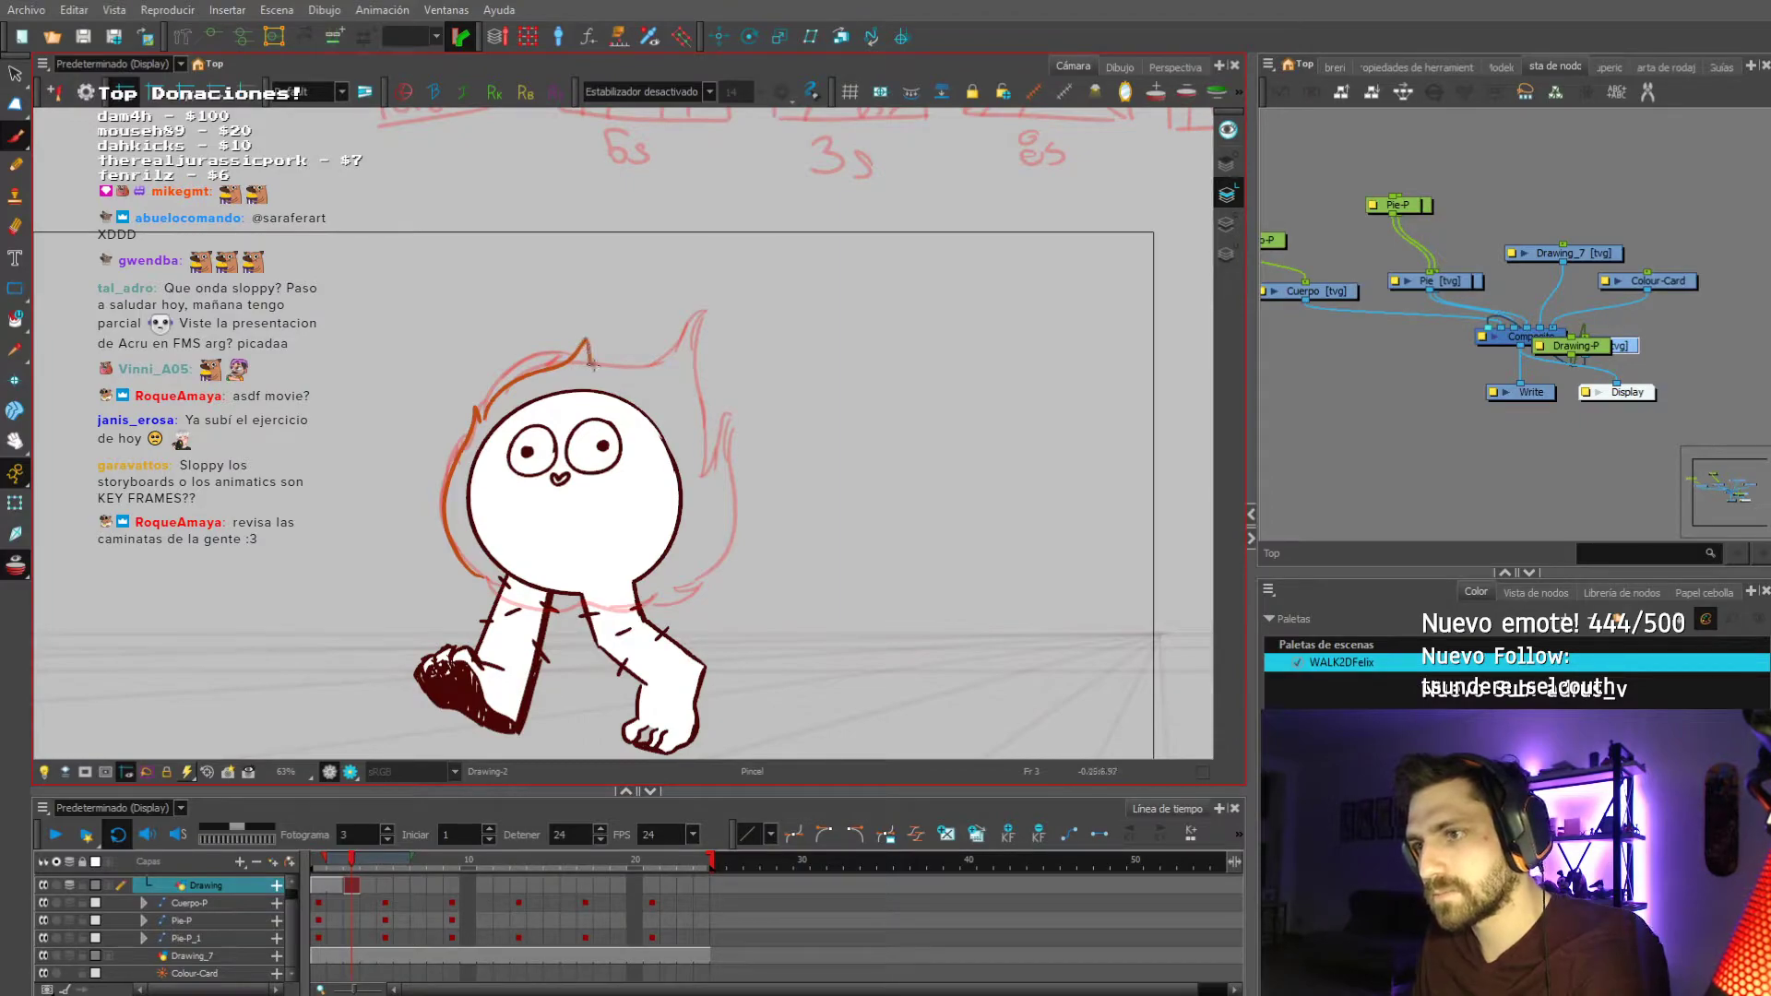
{"action": "left_click_drag", "start_coordinate": [685, 308], "coordinate": [712, 437]}
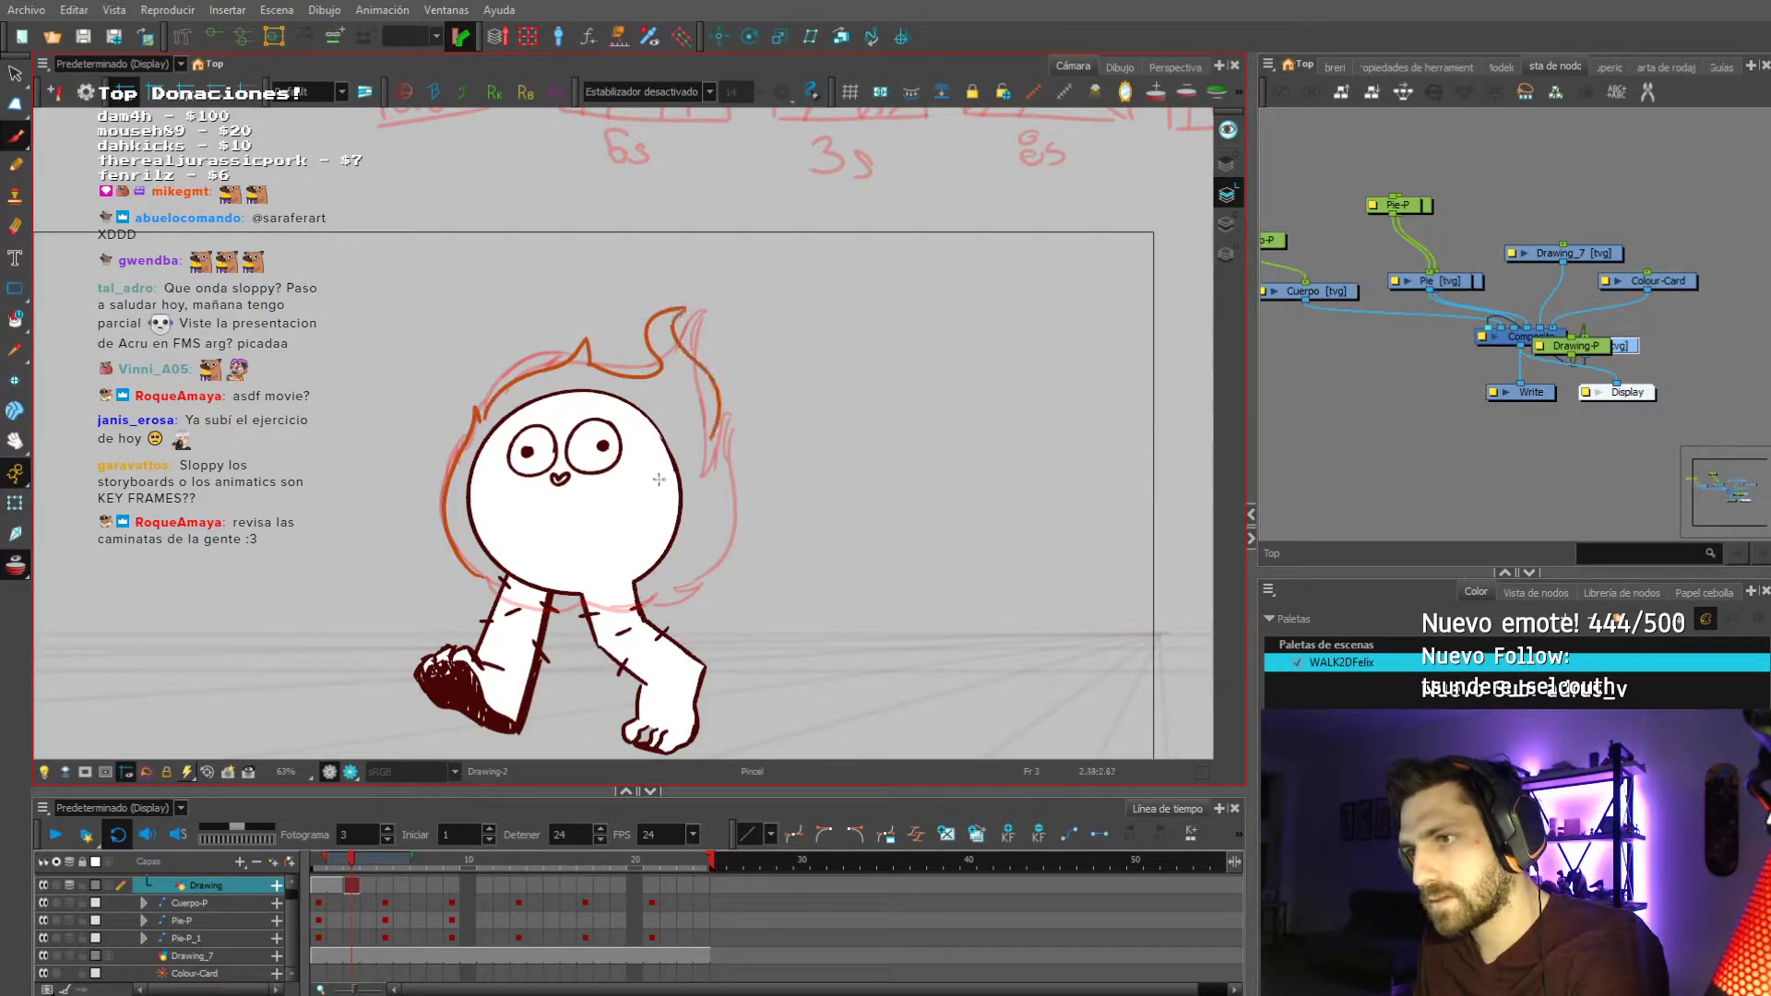
Add three loose sparks around the flame on frame 2 and draw their shifted versions on frame 3.
{"action": "key", "text": "comma"}
{"action": "left_click_drag", "start_coordinate": [696, 265], "coordinate": [729, 264]}
{"action": "left_click_drag", "start_coordinate": [559, 324], "coordinate": [569, 301]}
{"action": "key", "text": "period"}
{"action": "left_click_drag", "start_coordinate": [762, 384], "coordinate": [755, 402]}
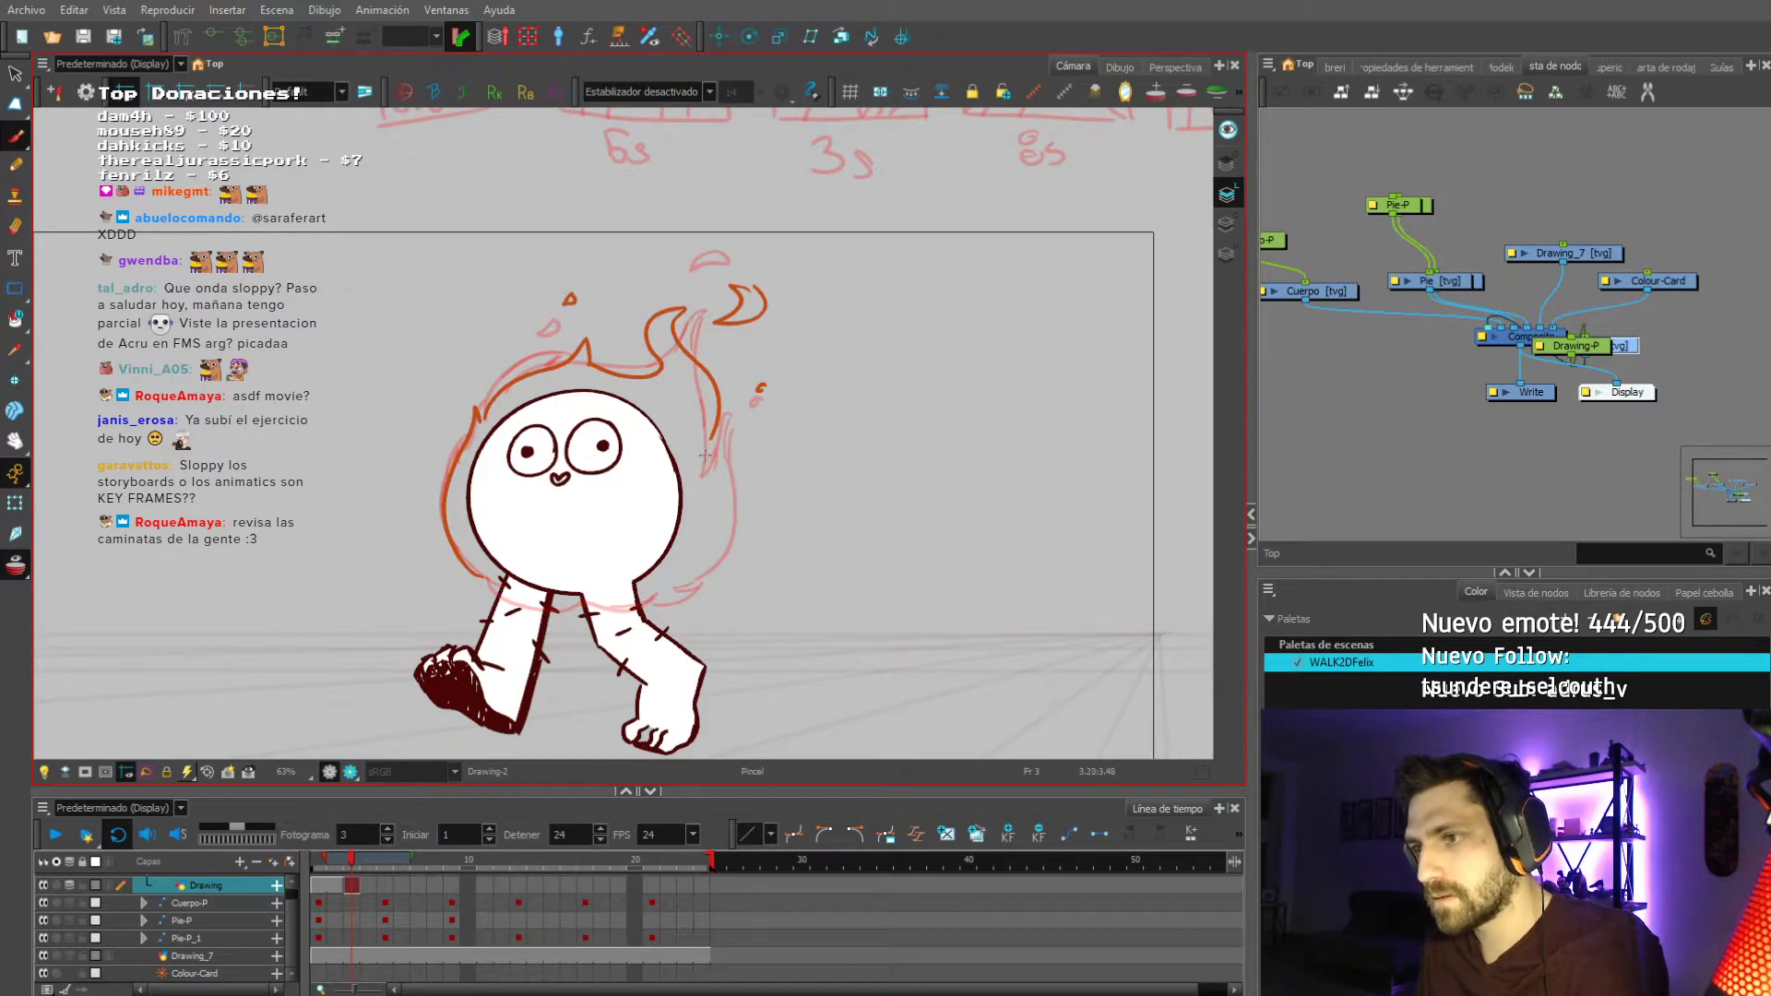
Complete the flame outline on frame 3 with its right-hand tongues and the curve beneath the character's body.
{"action": "left_click_drag", "start_coordinate": [706, 445], "coordinate": [714, 451]}
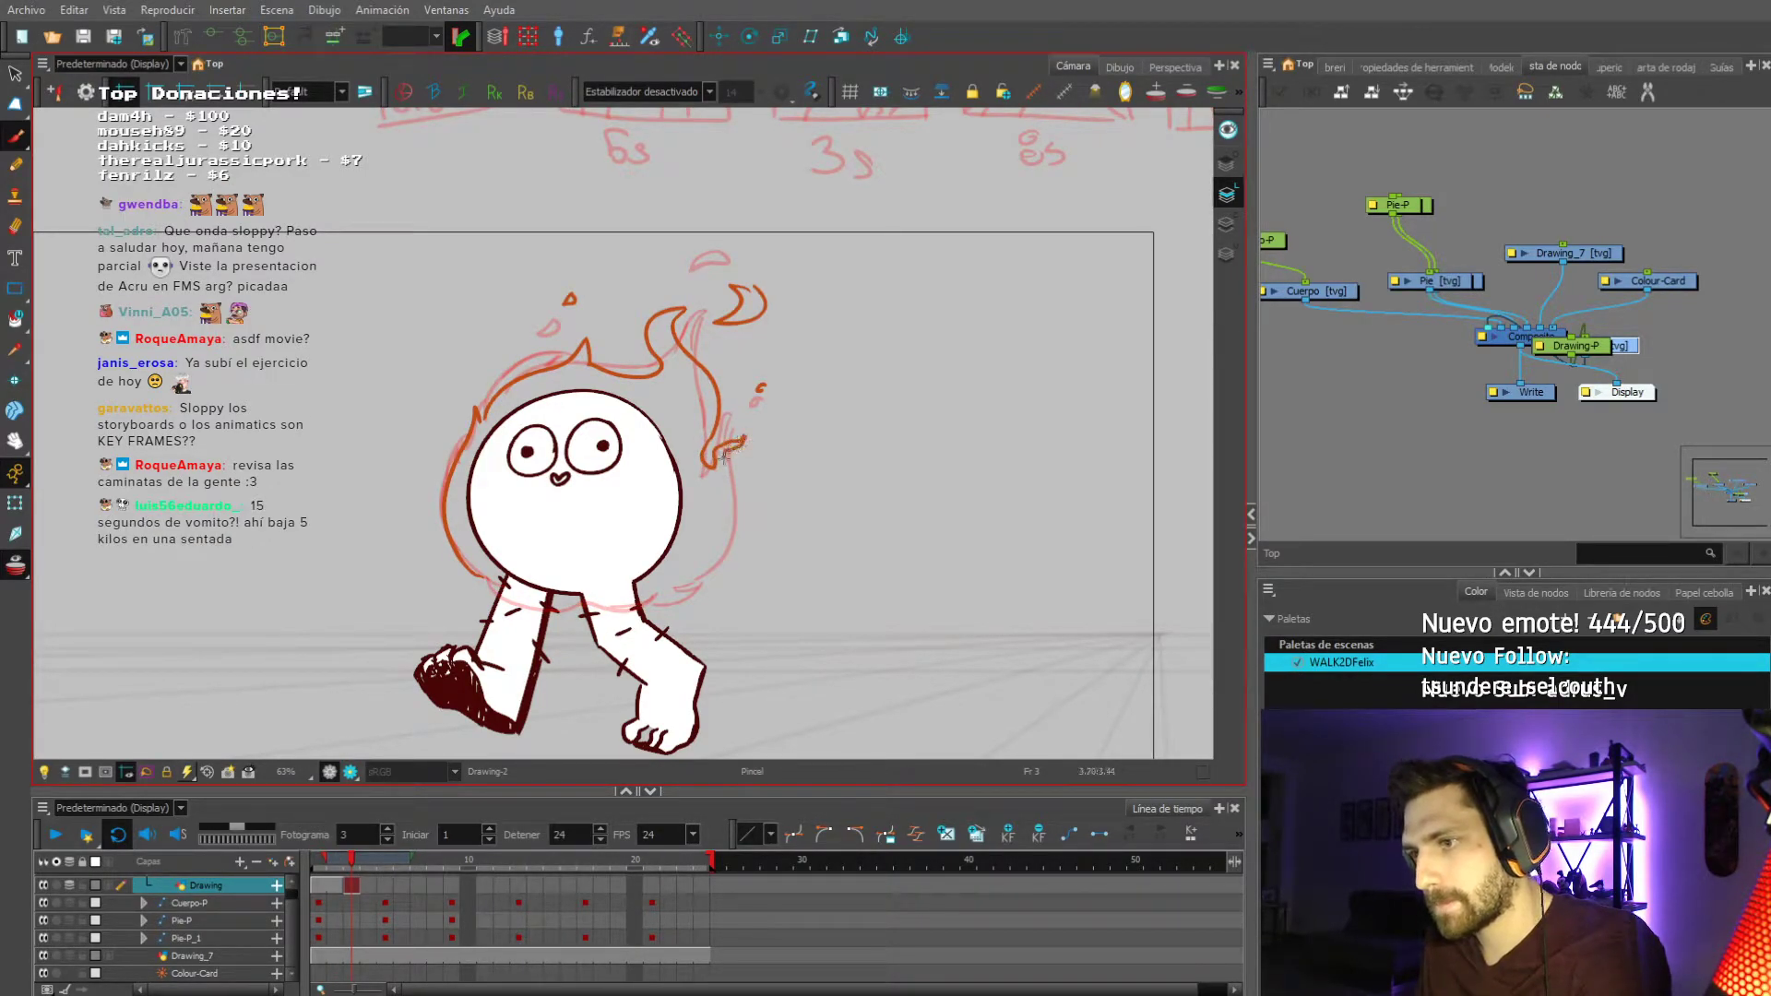
{"action": "key", "text": "comma"}
{"action": "key", "text": "period"}
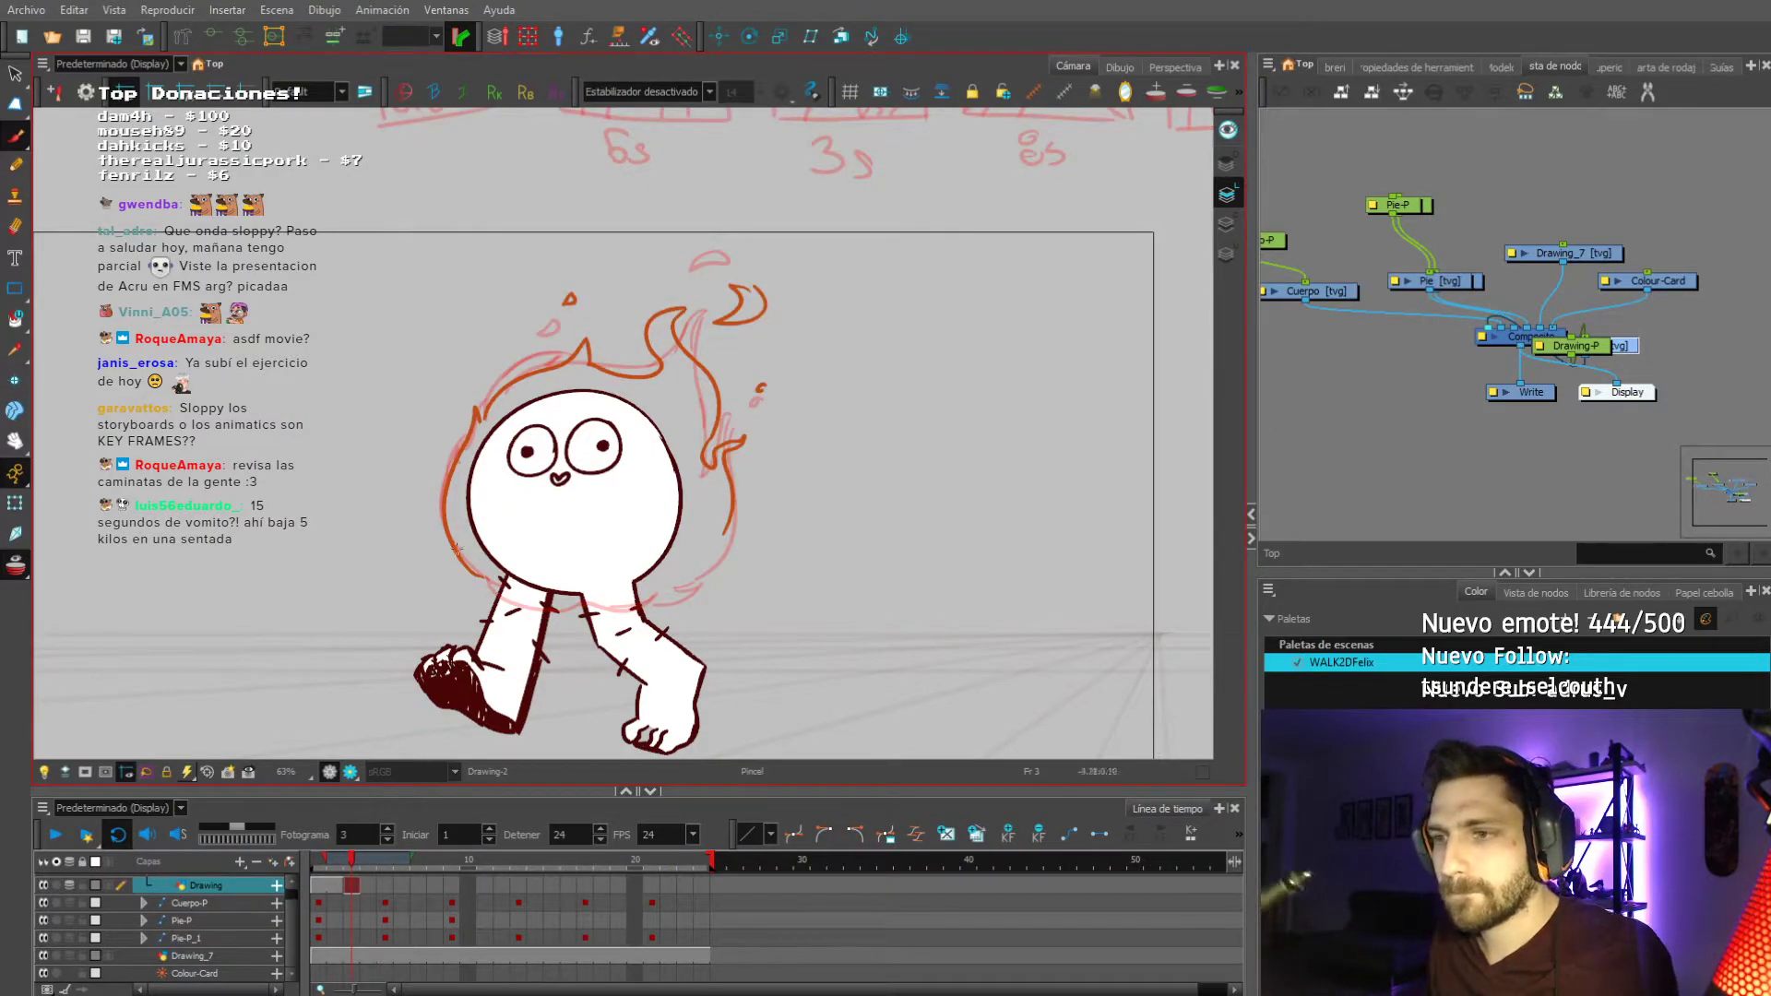
{"action": "mouse_move", "coordinate": [494, 583]}
{"action": "left_mouse_down"}
{"action": "mouse_move", "coordinate": [567, 611]}
{"action": "mouse_move", "coordinate": [653, 601]}
{"action": "left_mouse_up"}
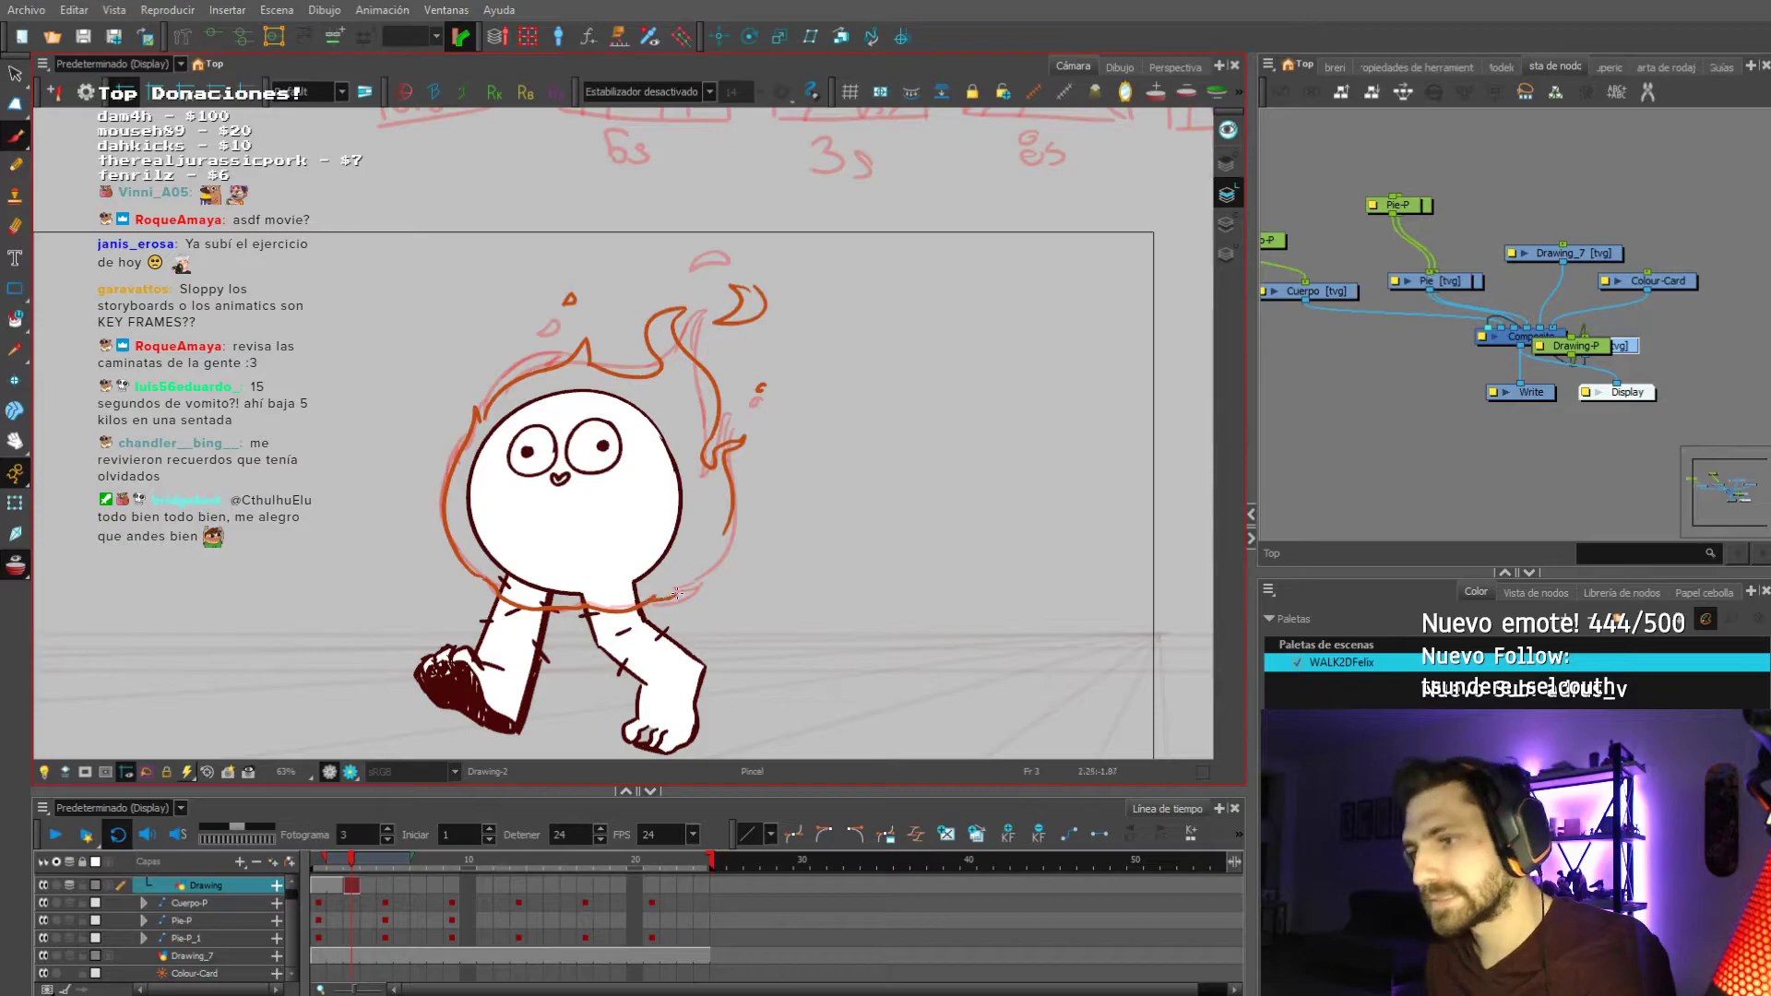
{"action": "left_click_drag", "start_coordinate": [728, 510], "coordinate": [722, 528]}
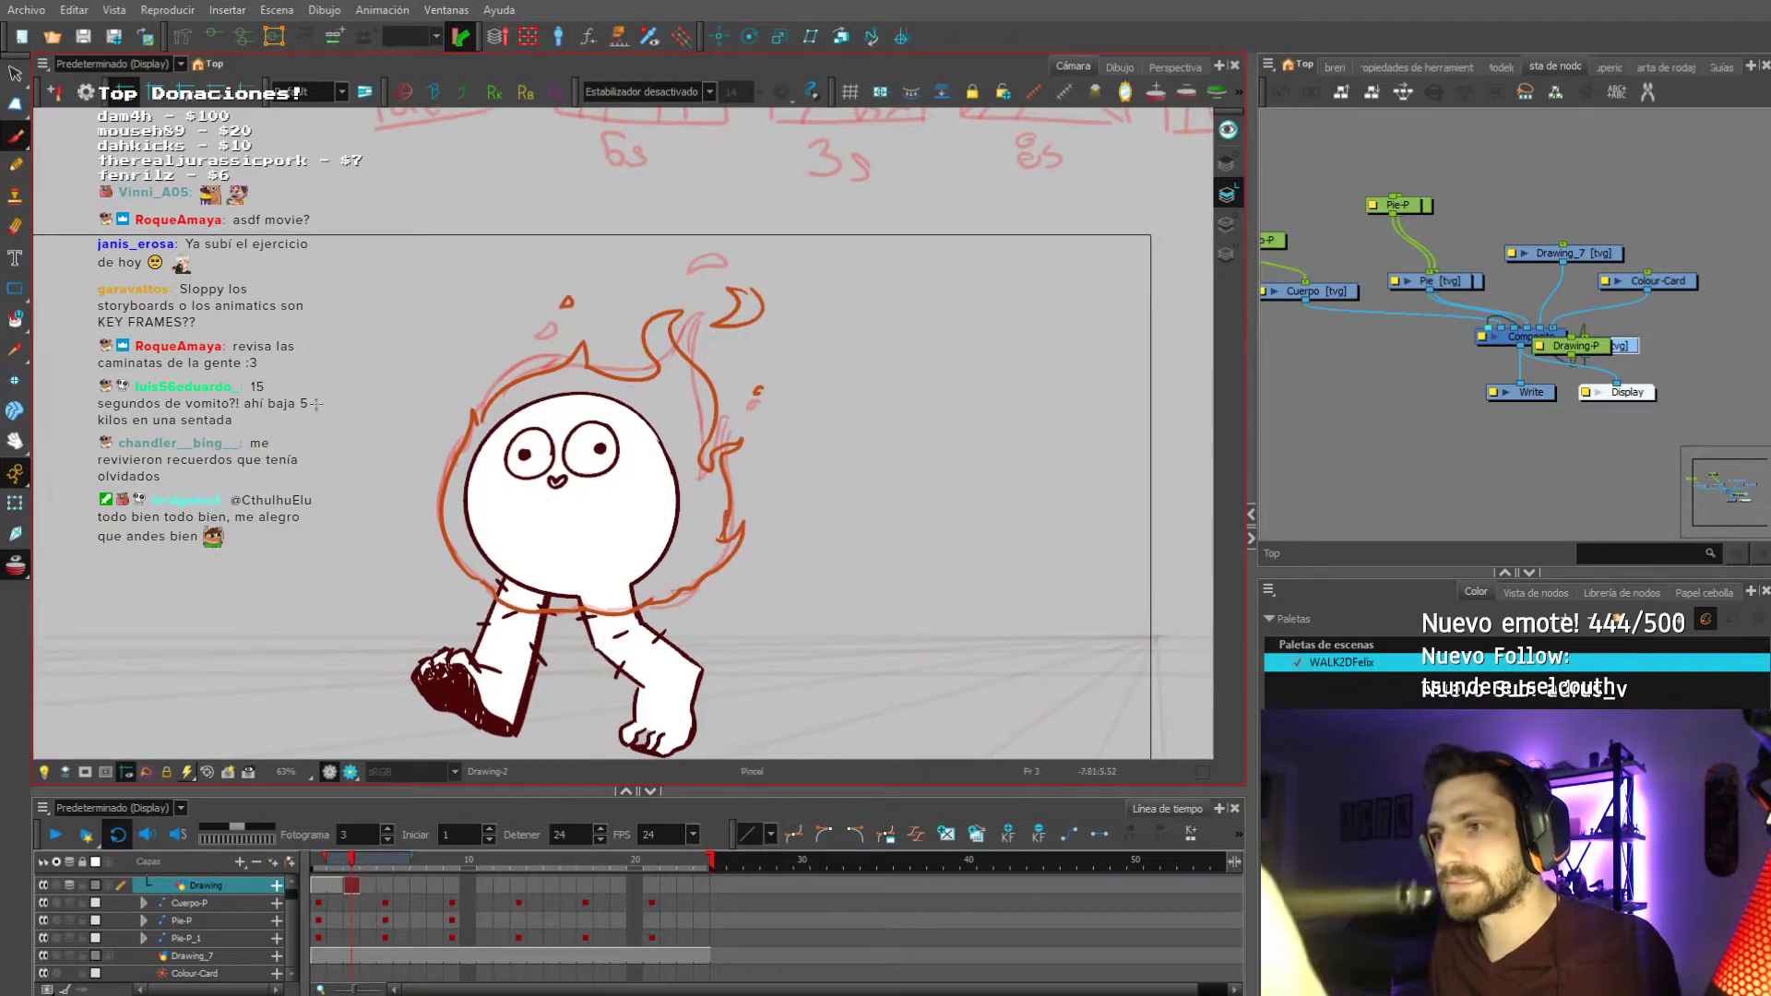
Turn off onion skin and flip between frames 2 and 3 to compare the flame drawings.
{"action": "left_click", "coordinate": [15, 565]}
{"action": "key", "text": "comma"}
{"action": "key", "text": "period"}
{"action": "left_click_drag", "start_coordinate": [223, 549], "coordinate": [213, 577]}
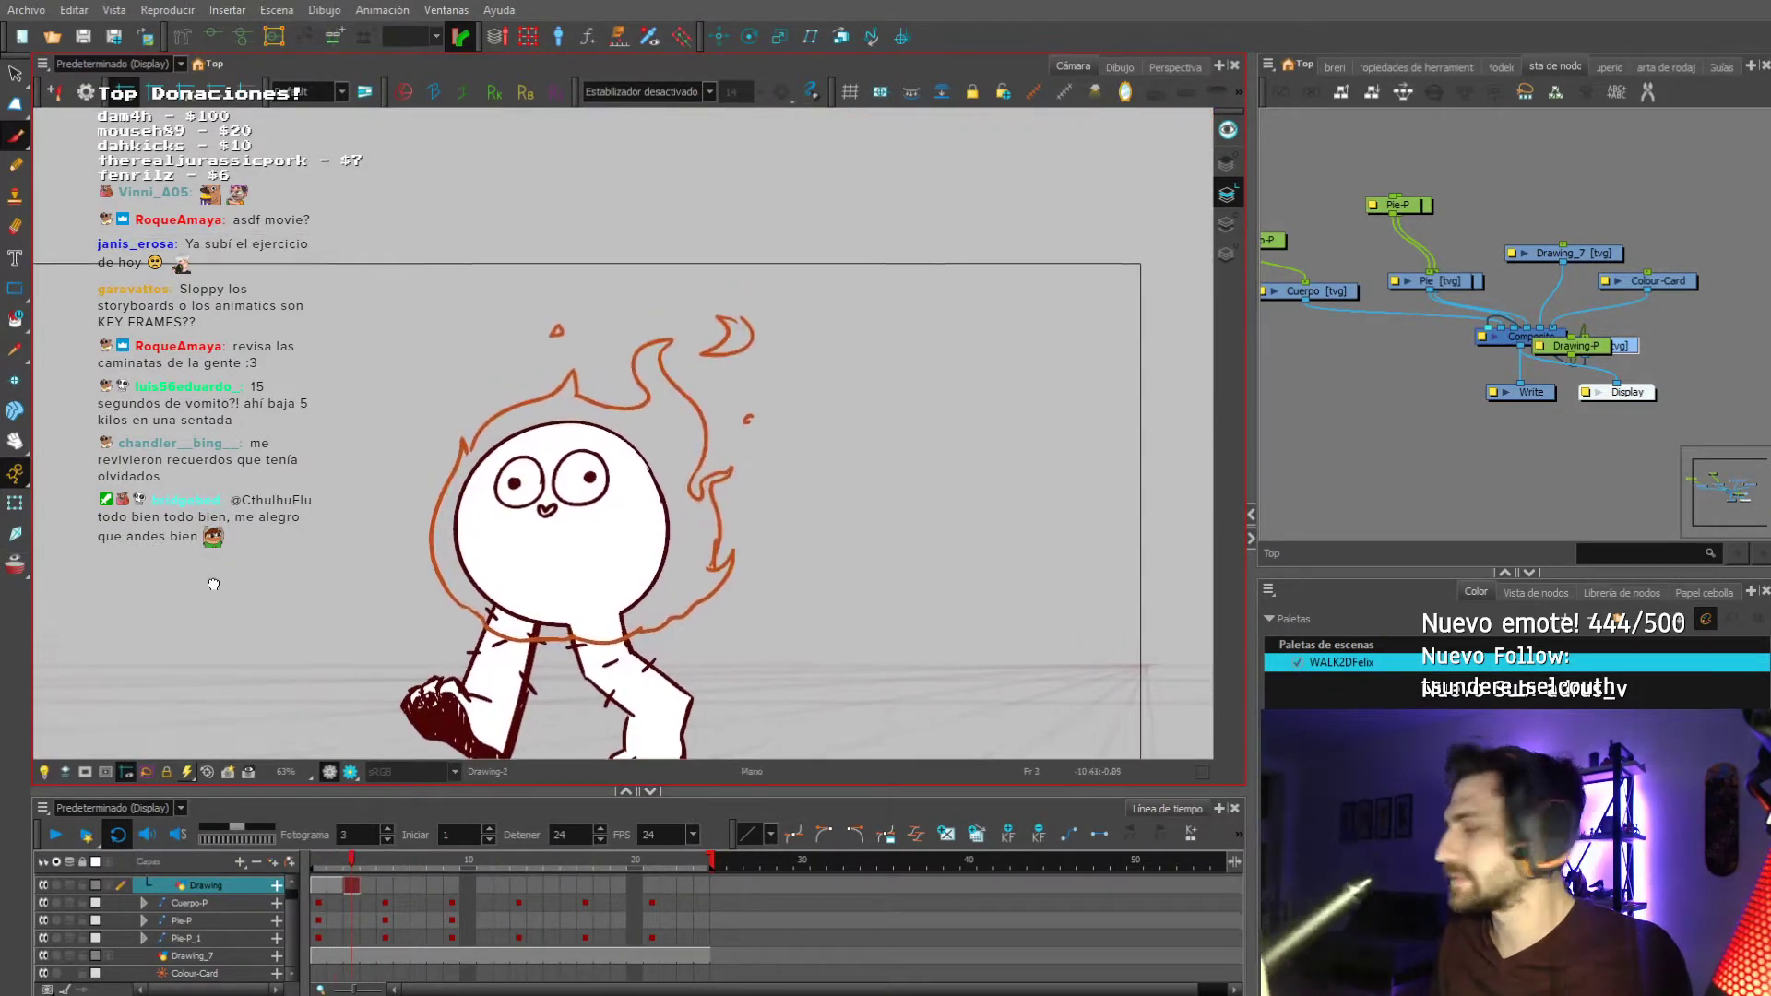
{"action": "key", "text": "comma"}
{"action": "key", "text": "period"}
{"action": "left_click_drag", "start_coordinate": [392, 546], "coordinate": [442, 462]}
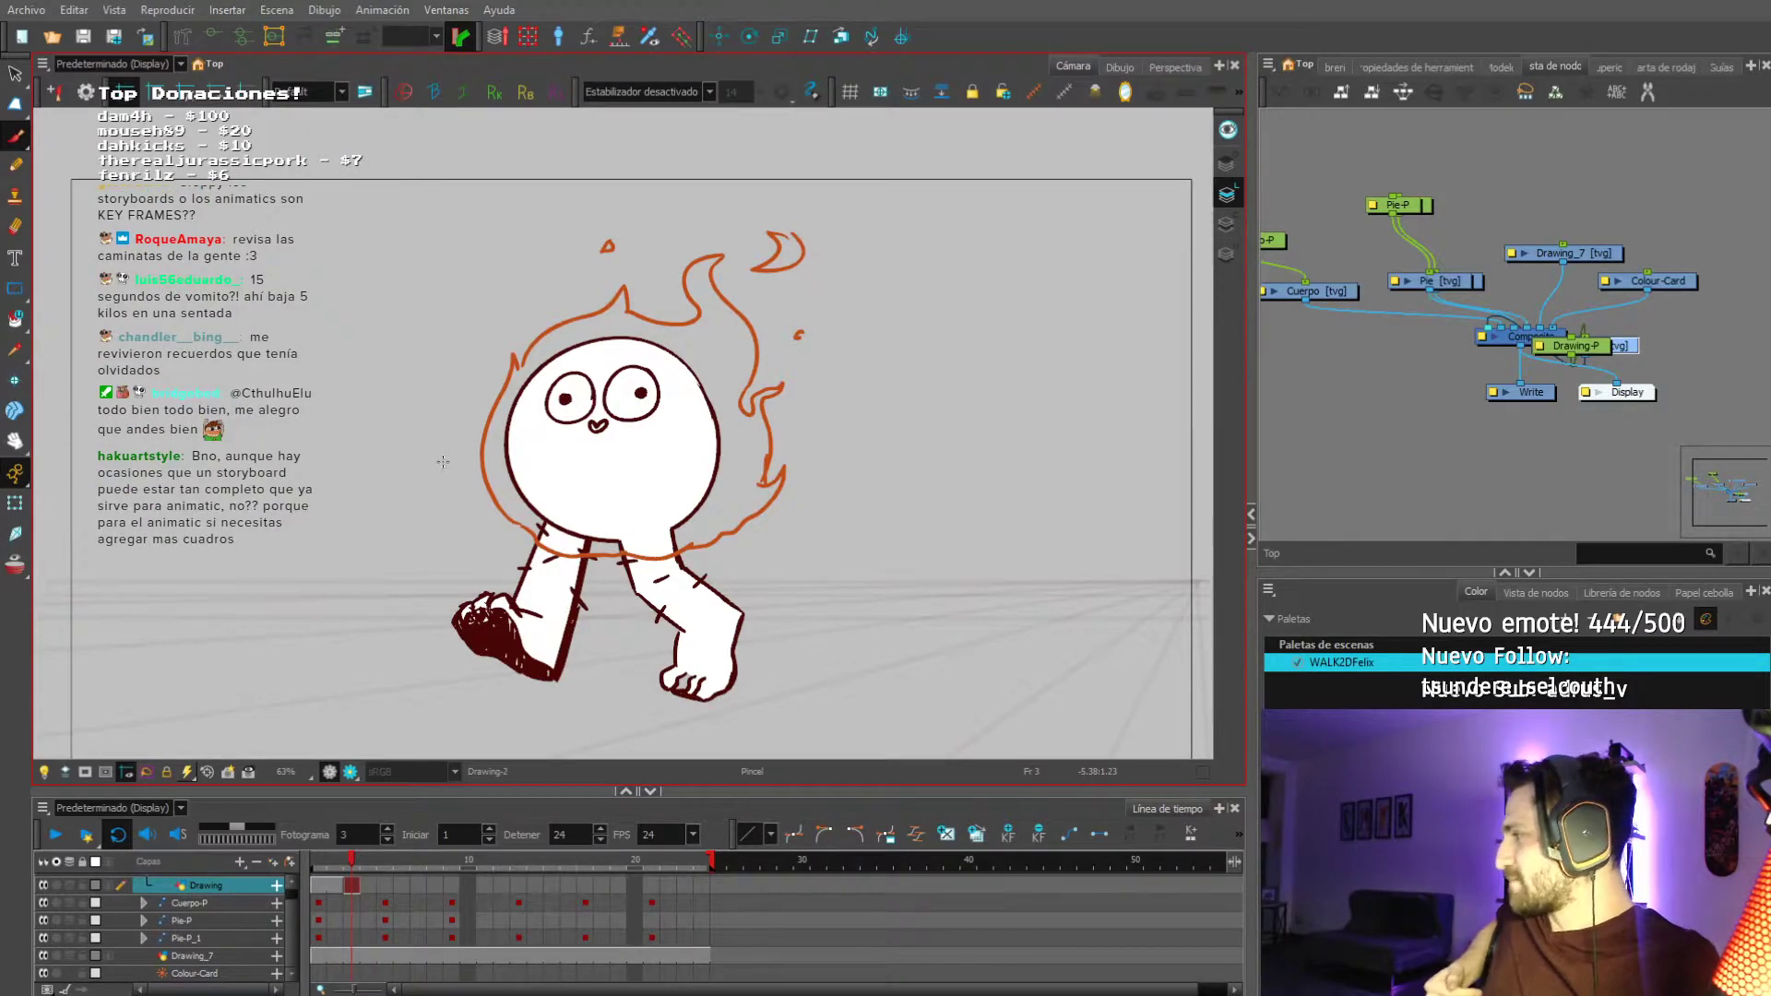
{"action": "left_click", "coordinate": [1476, 830]}
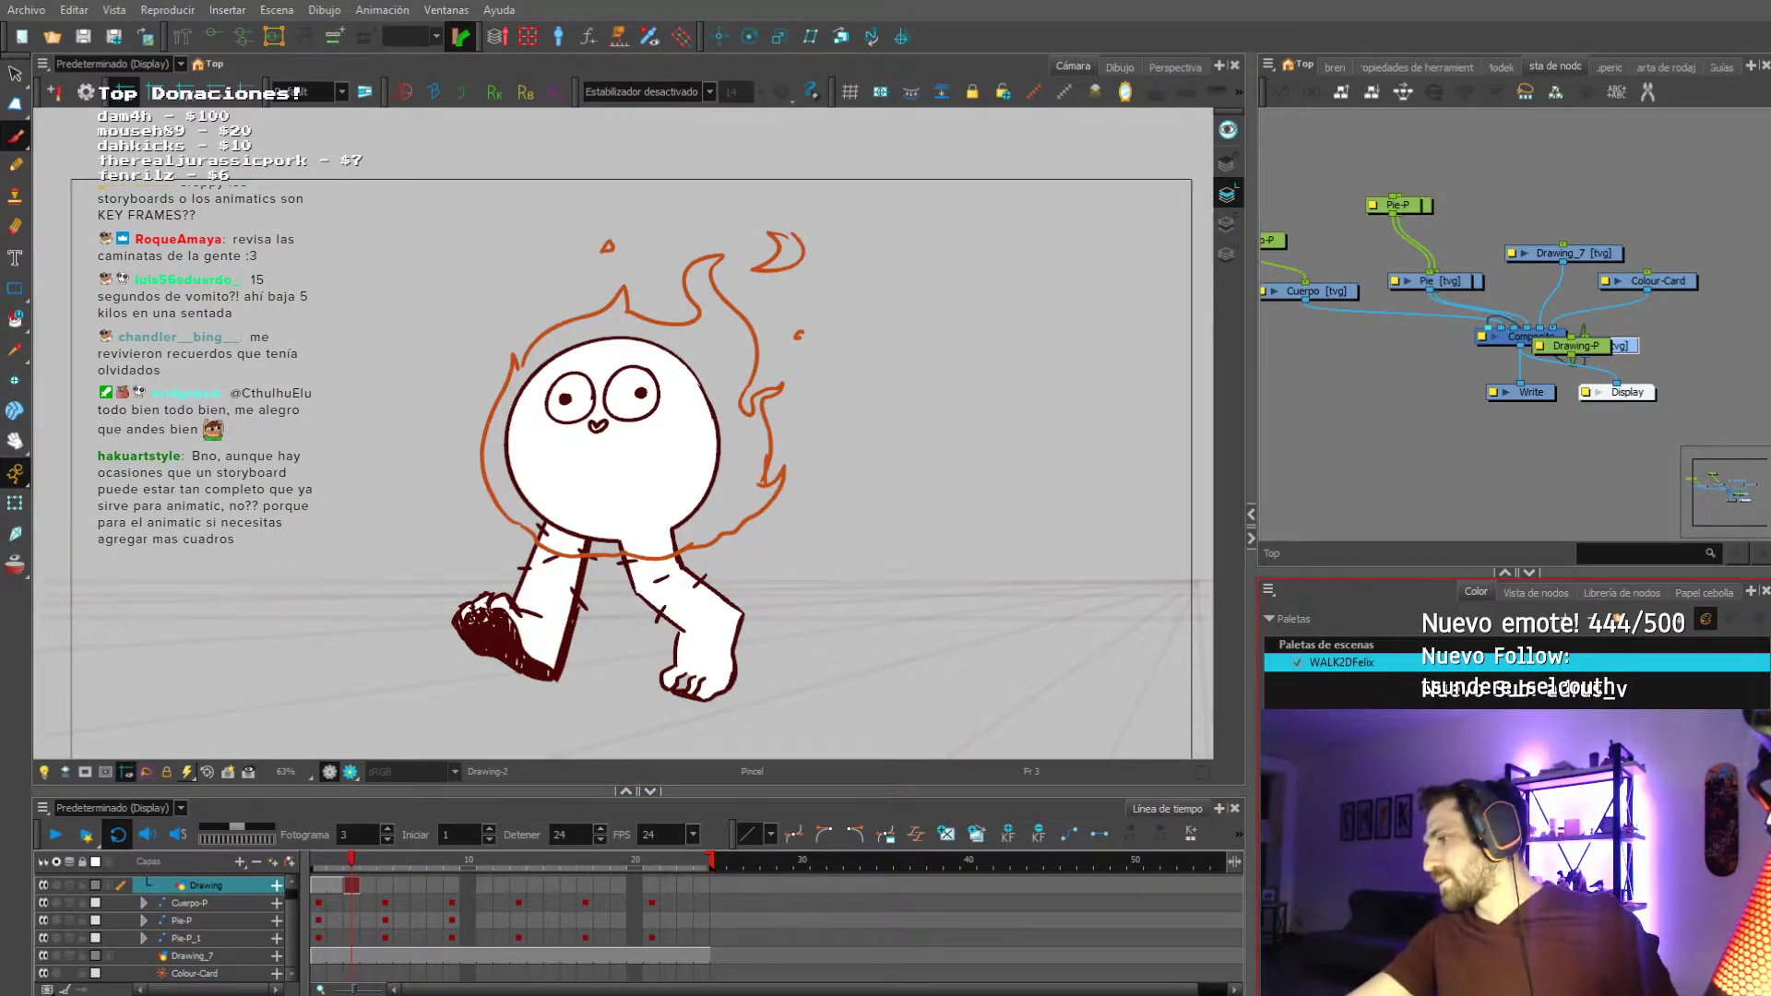
Switch to Discord and play the walk-cycle clip ejerciclo.mp4 in the wips-procesos channel.
{"action": "key", "text": "alt+Tab"}
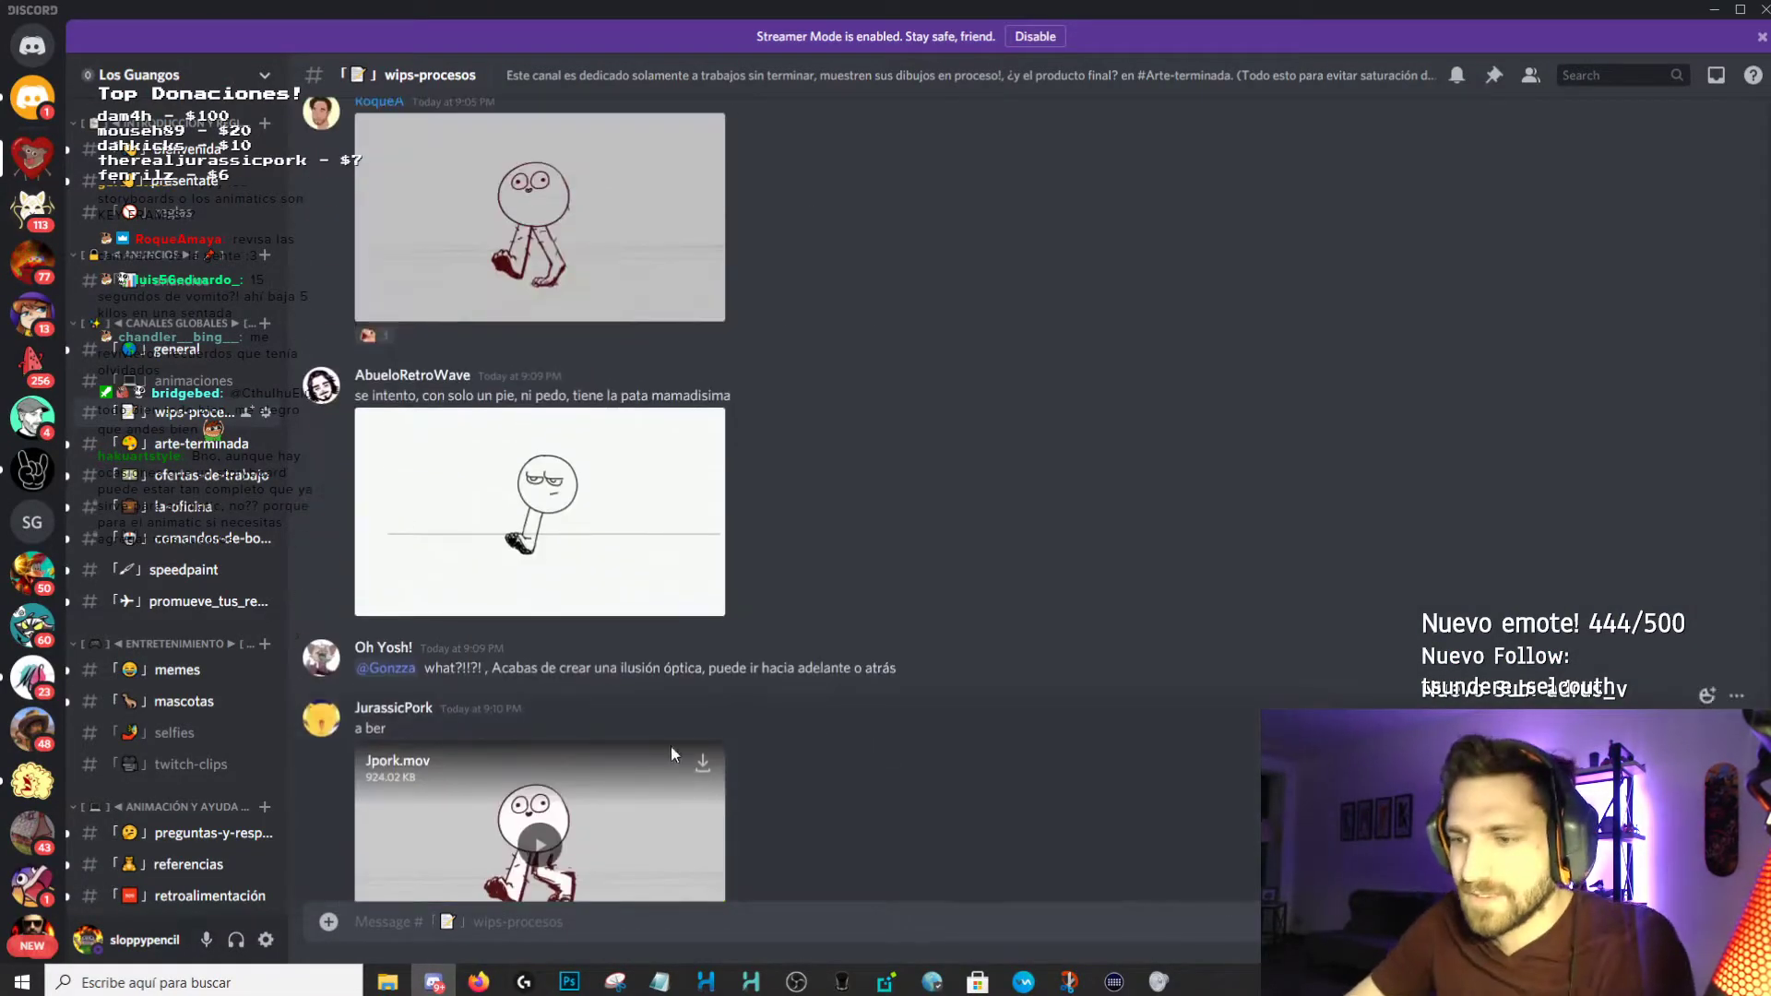
{"action": "scroll", "coordinate": [694, 667], "scroll_direction": "up", "scroll_amount": 10}
{"action": "scroll", "coordinate": [736, 673], "scroll_direction": "up", "scroll_amount": 5}
{"action": "scroll", "coordinate": [756, 646], "scroll_direction": "down", "scroll_amount": 5}
{"action": "left_click", "coordinate": [538, 595]}
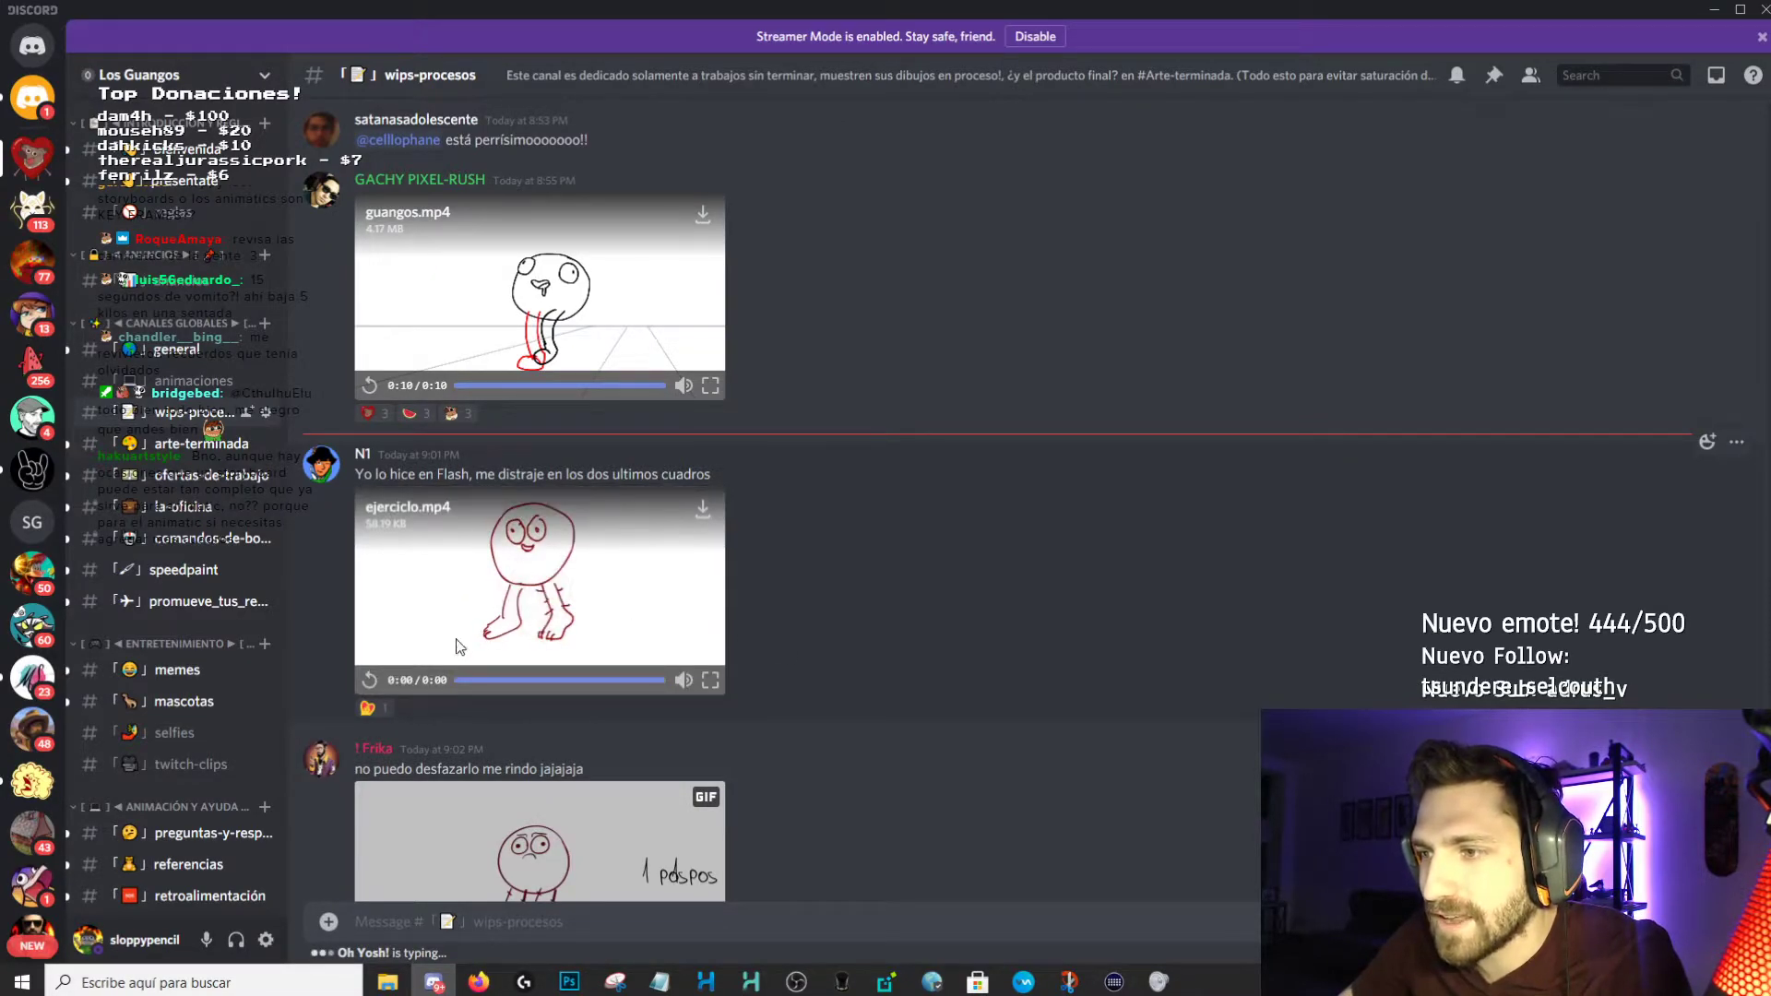
{"action": "left_click", "coordinate": [369, 680]}
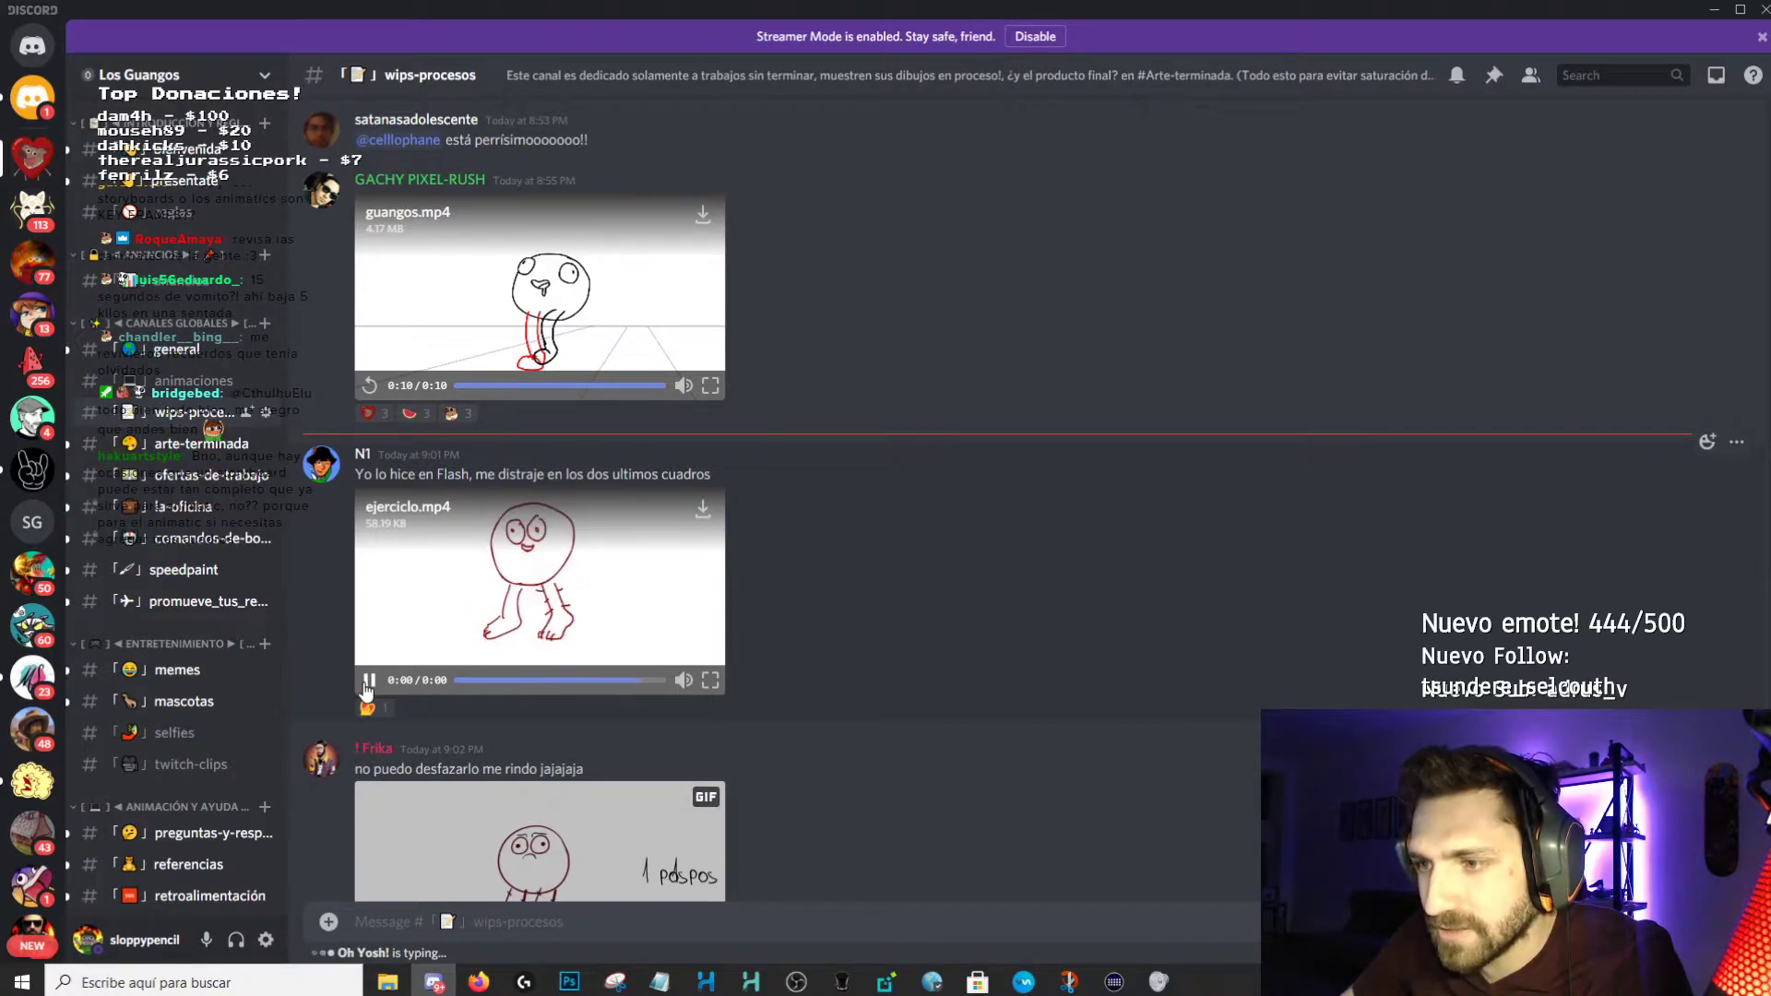
View ejerciclo.mp4 in full screen, scrub through its leg poses, and return to the channel.
{"action": "left_click", "coordinate": [711, 681]}
{"action": "left_click", "coordinate": [17, 985]}
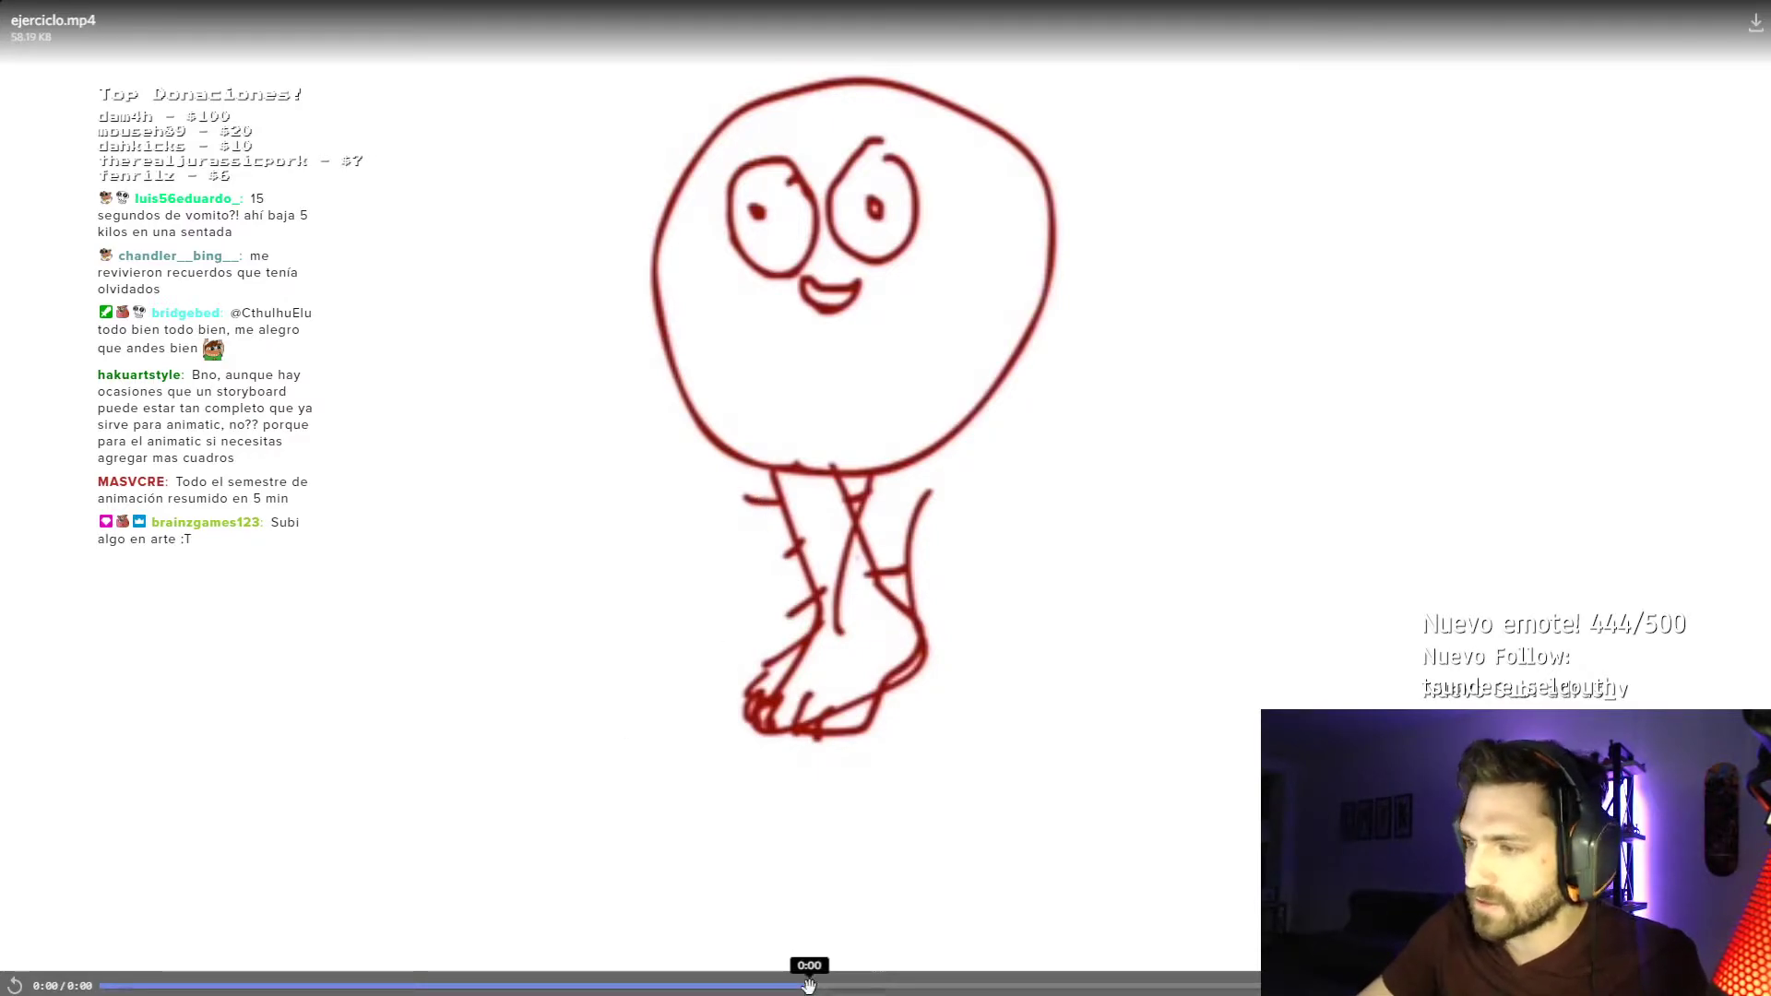
{"action": "left_click_drag", "start_coordinate": [910, 983], "coordinate": [988, 983]}
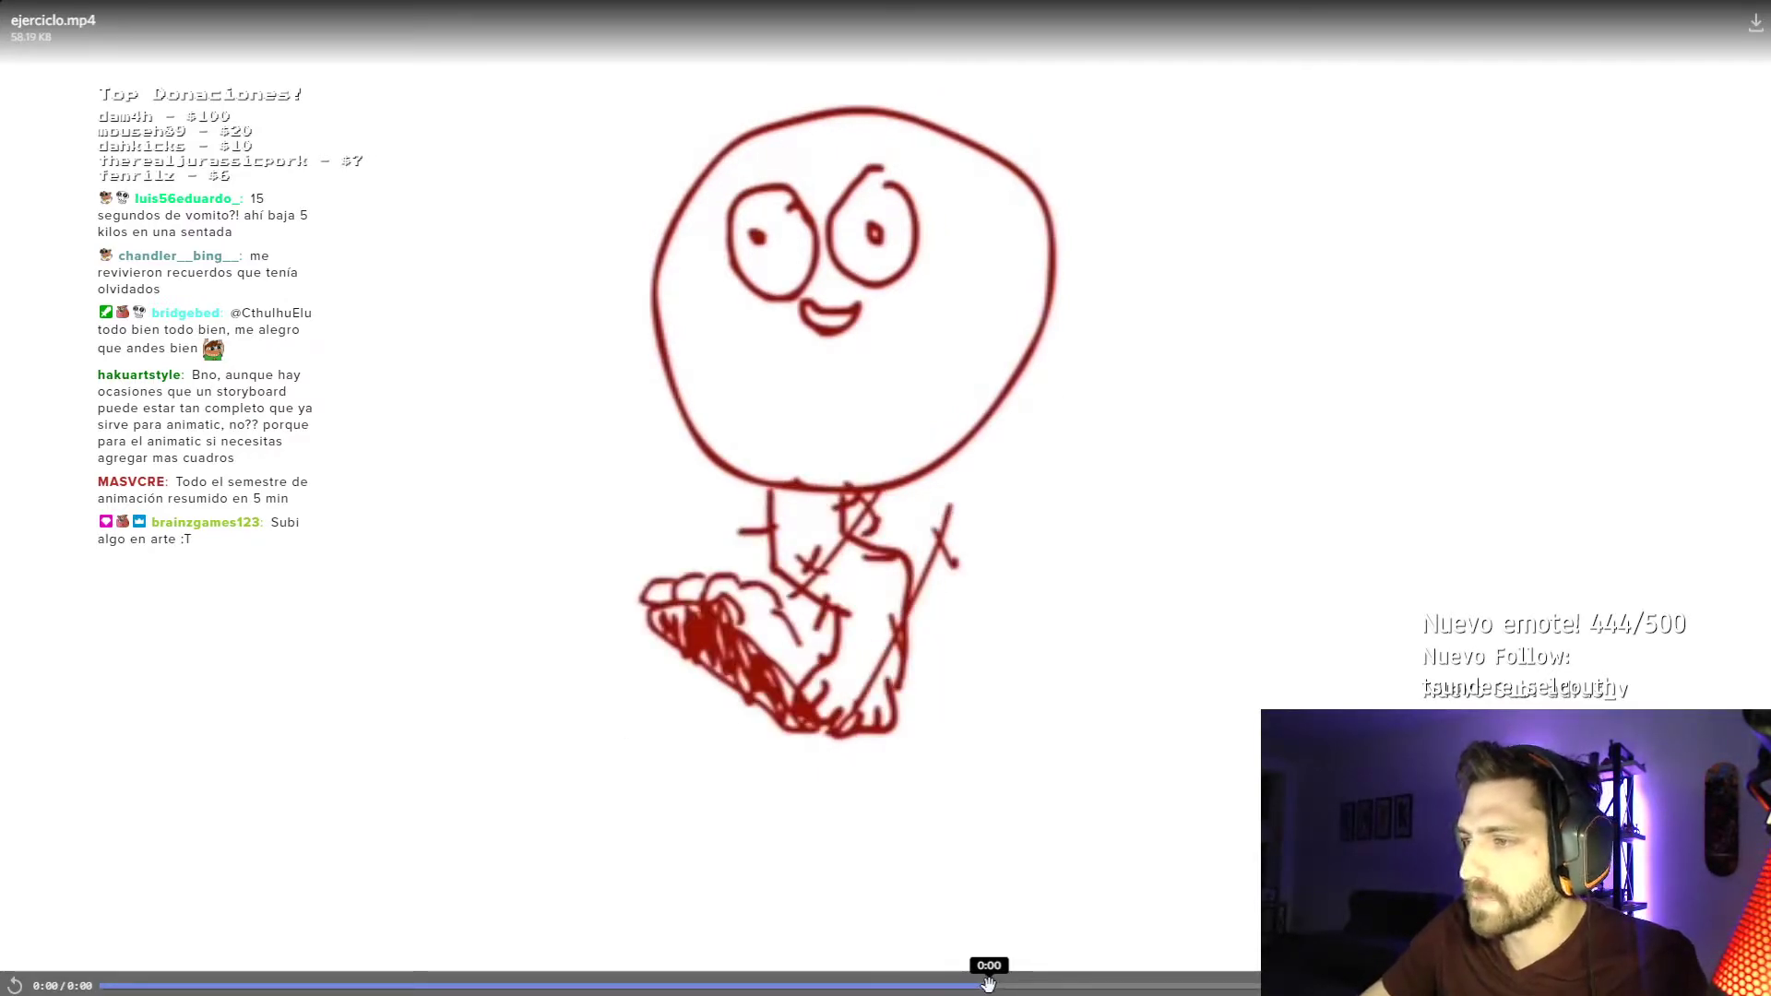
{"action": "left_click_drag", "start_coordinate": [1133, 985], "coordinate": [1273, 985]}
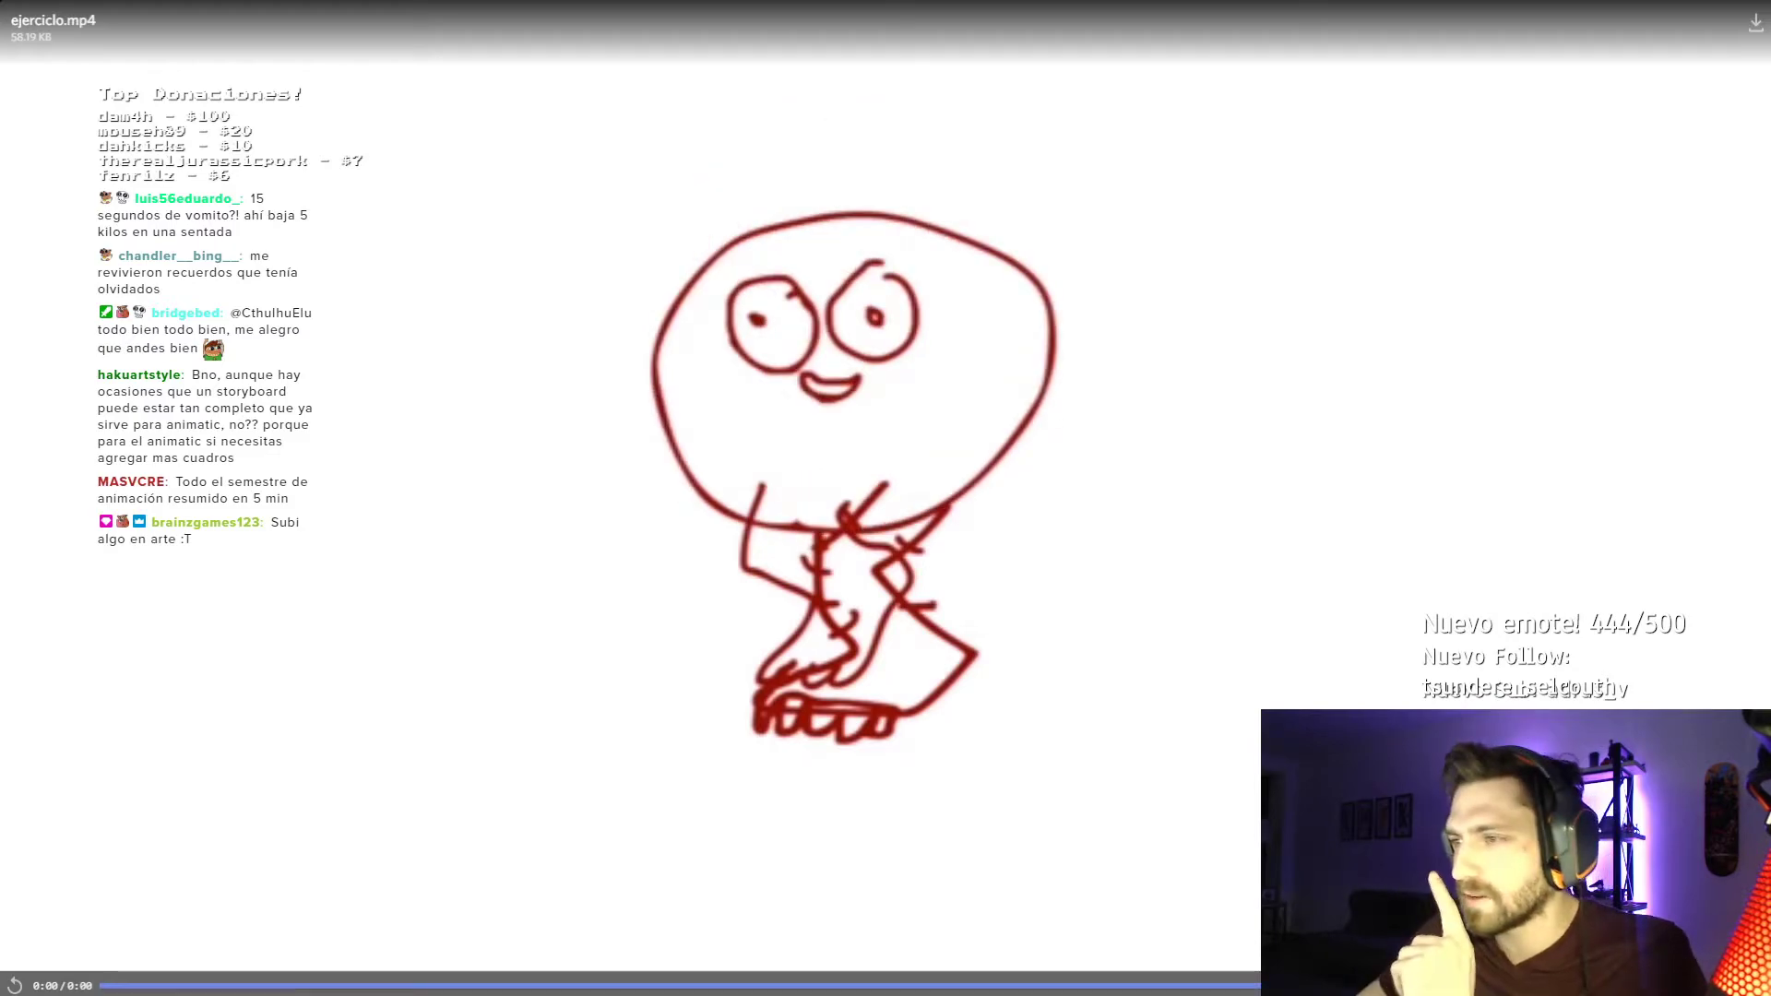
{"action": "key", "text": "Escape"}
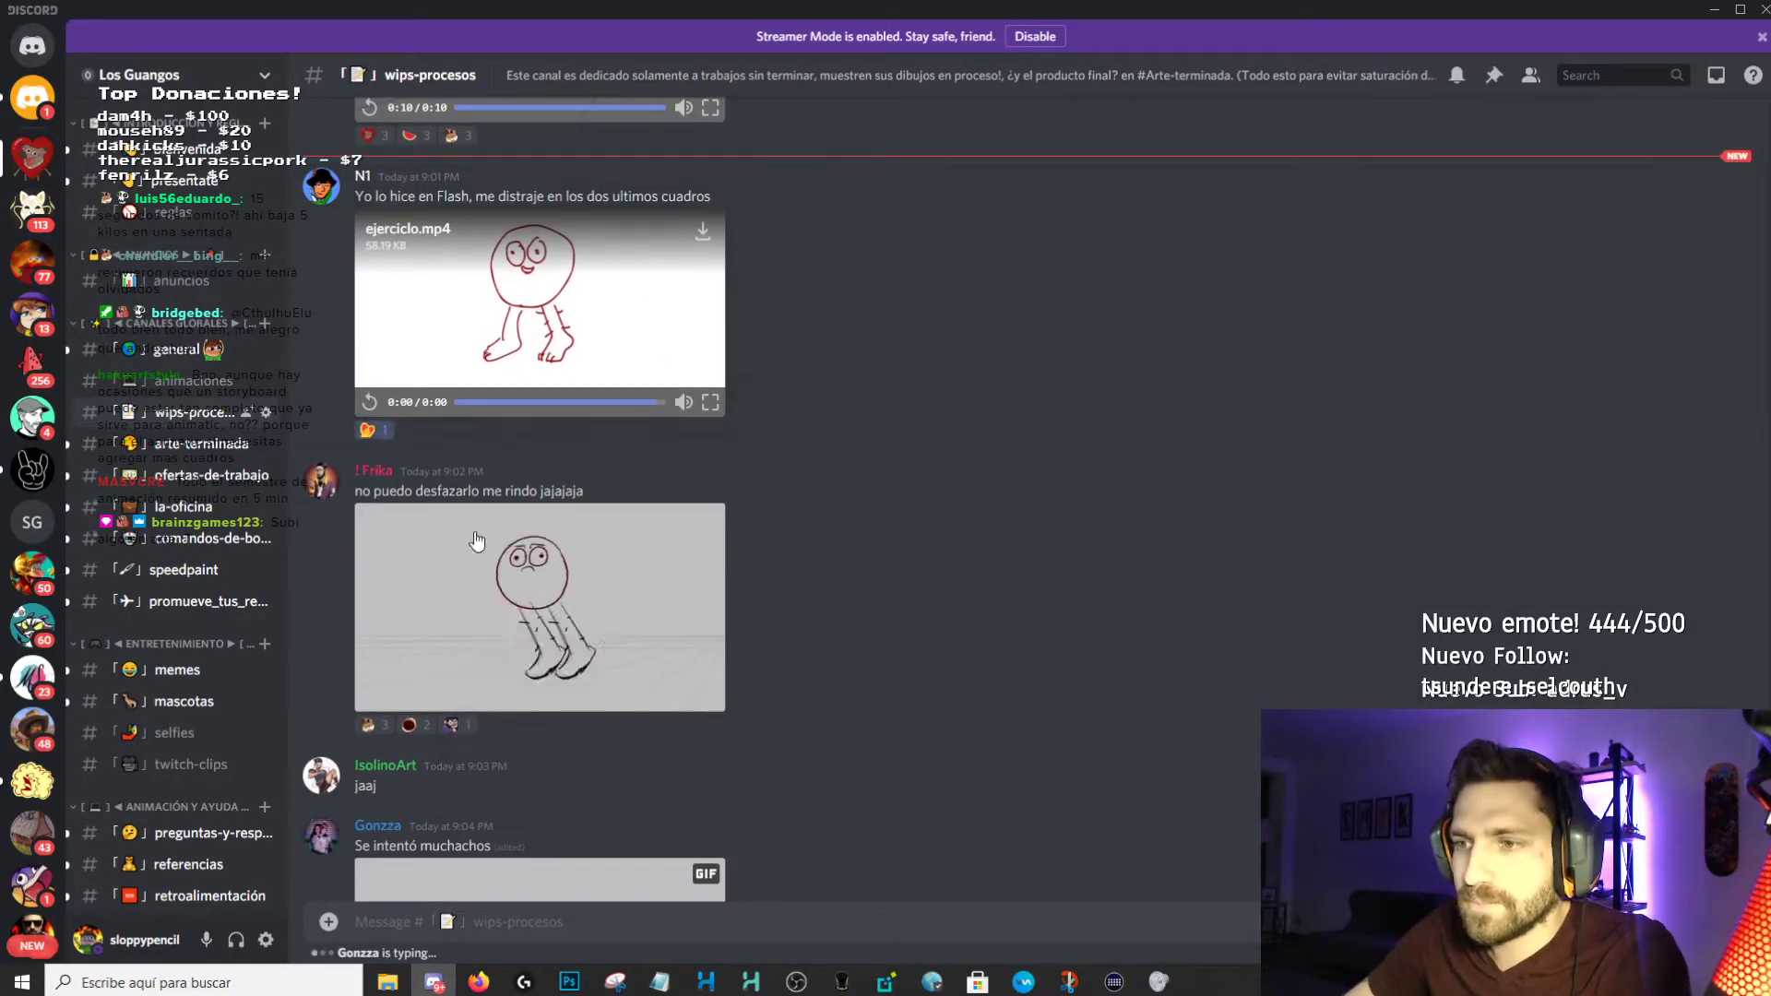
Enlarge the "no puedo desfazarlo me rindo jajajaja" walk-cycle GIF, examine its leg poses, and return to the channel.
{"action": "left_click", "coordinate": [466, 525]}
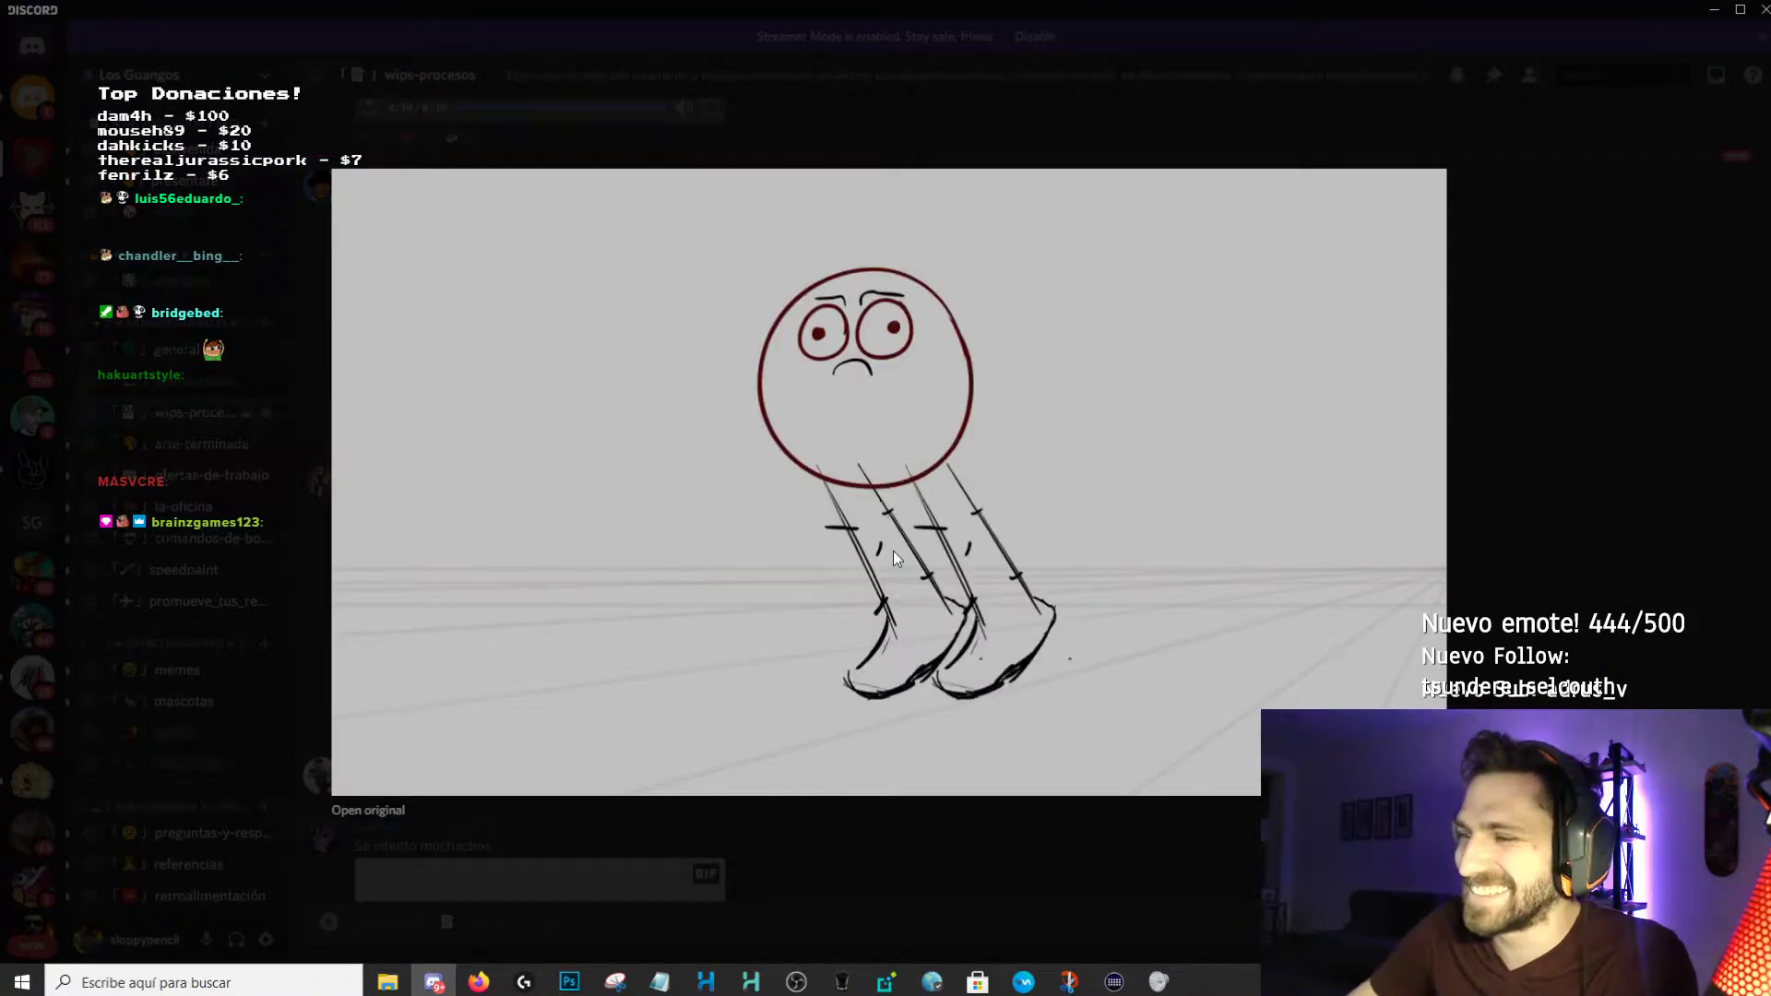
{"action": "left_click", "coordinate": [616, 833]}
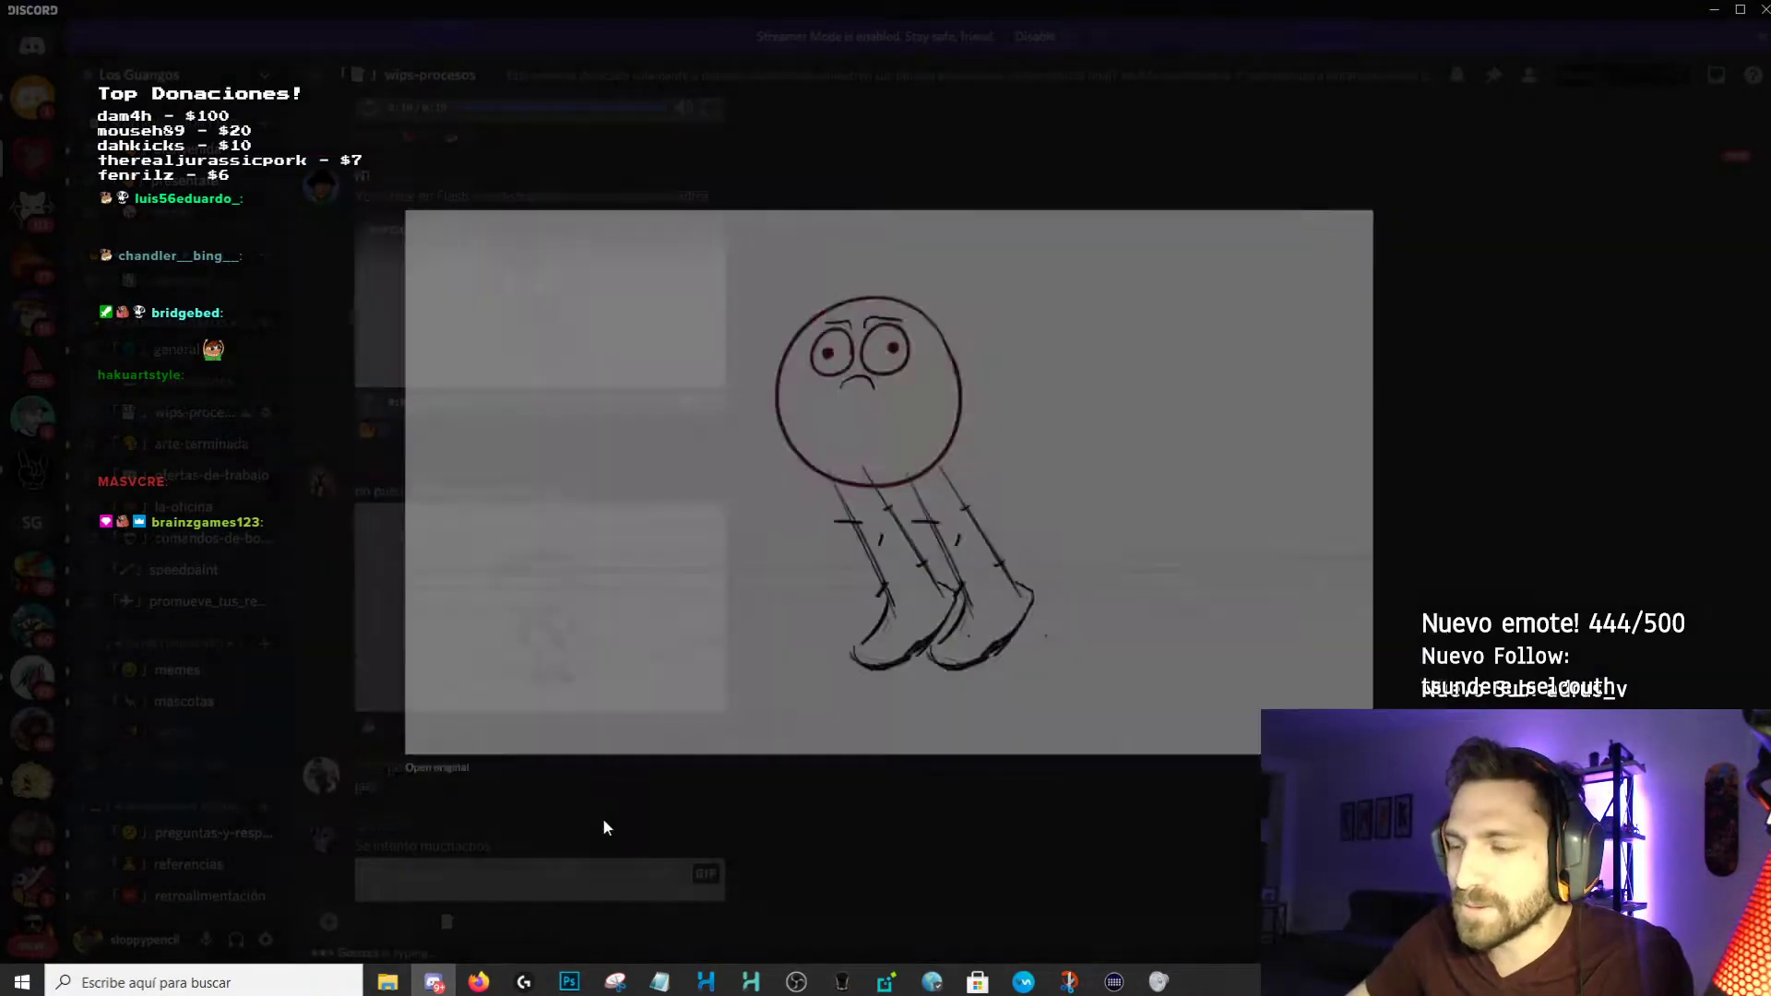
{"action": "left_click", "coordinate": [392, 651]}
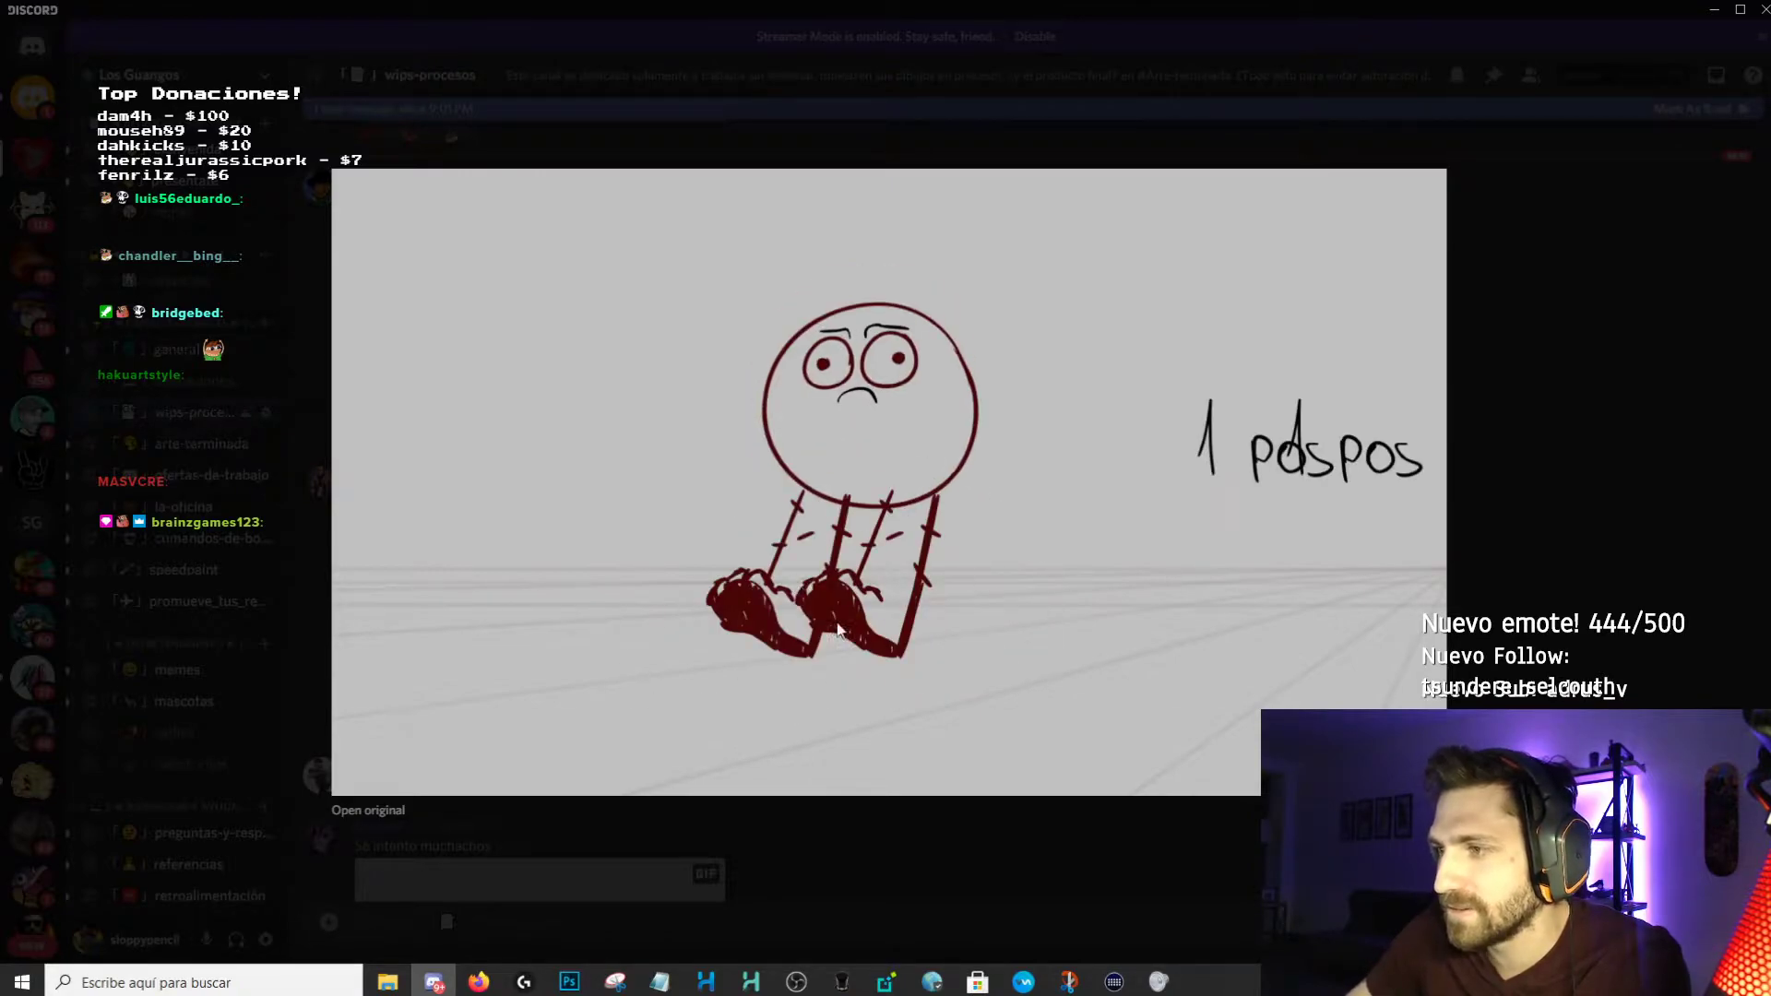
{"action": "left_click", "coordinate": [841, 863]}
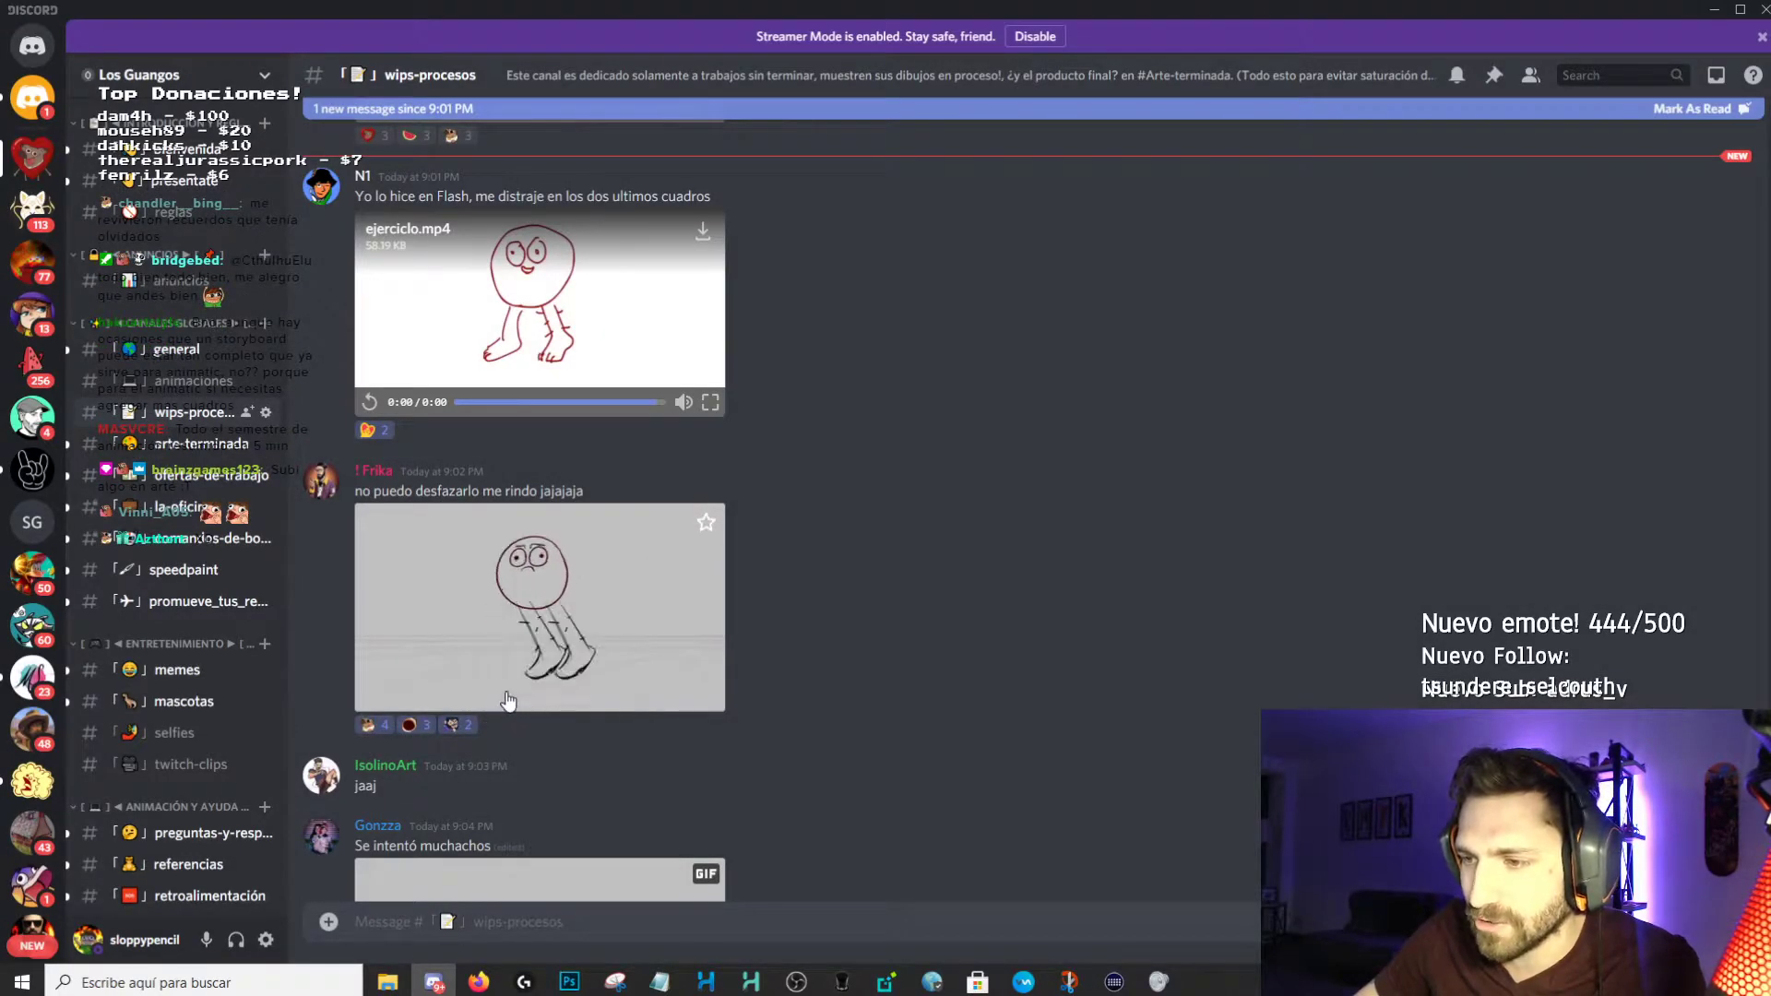
Enlarge the "Se intentó muchachos" walk cycle and reopen the "no puedo desfazarlo" one to compare their leg movement.
{"action": "middle_click", "coordinate": [797, 710]}
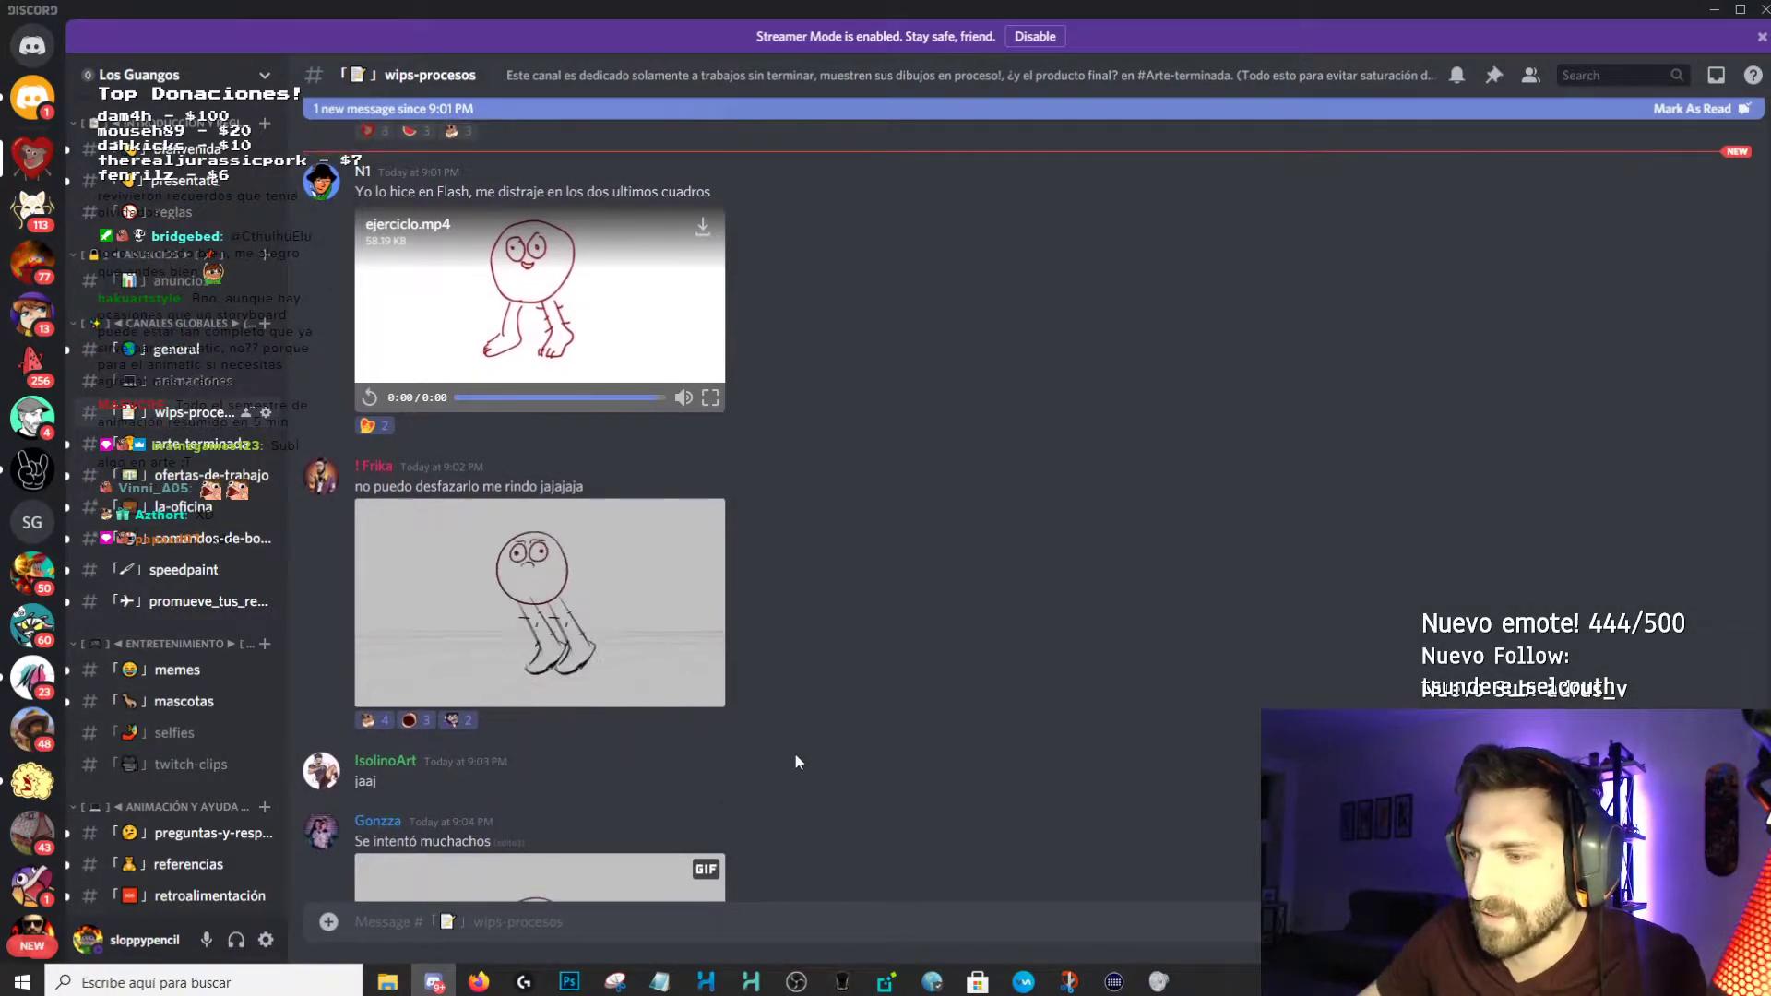
{"action": "scroll", "coordinate": [799, 698], "scroll_direction": "down", "scroll_amount": 2}
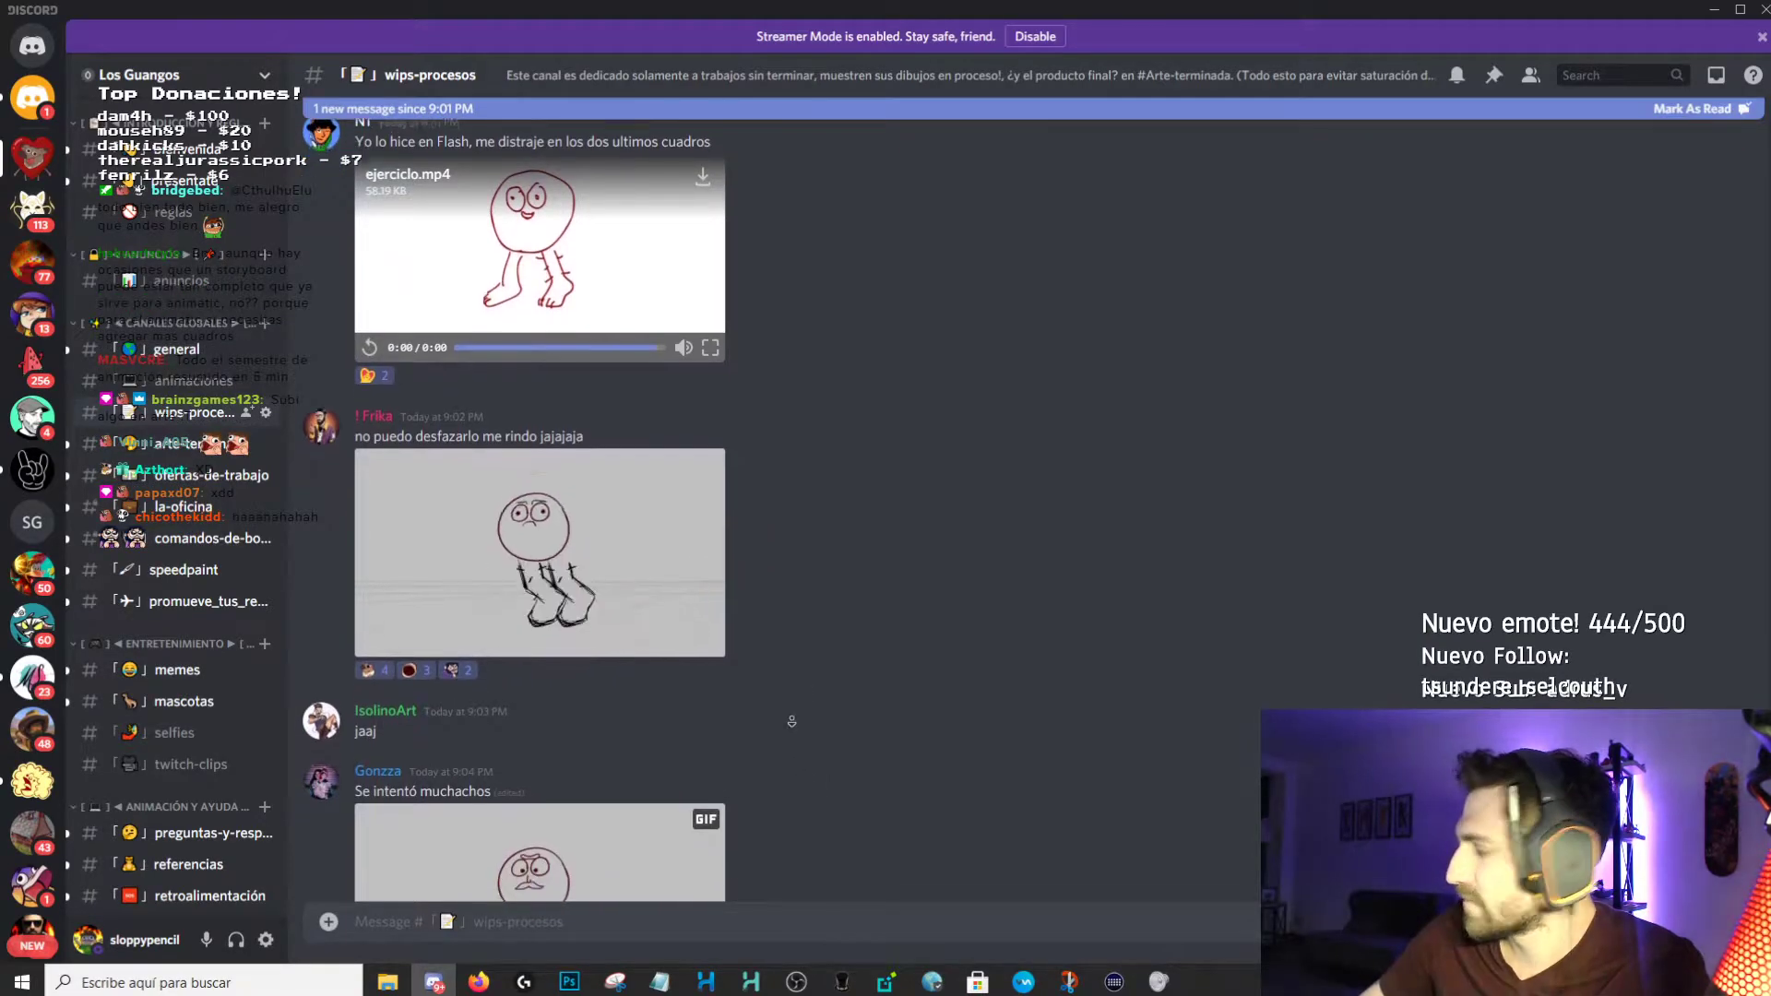
{"action": "scroll", "coordinate": [645, 739], "scroll_direction": "down", "scroll_amount": 3}
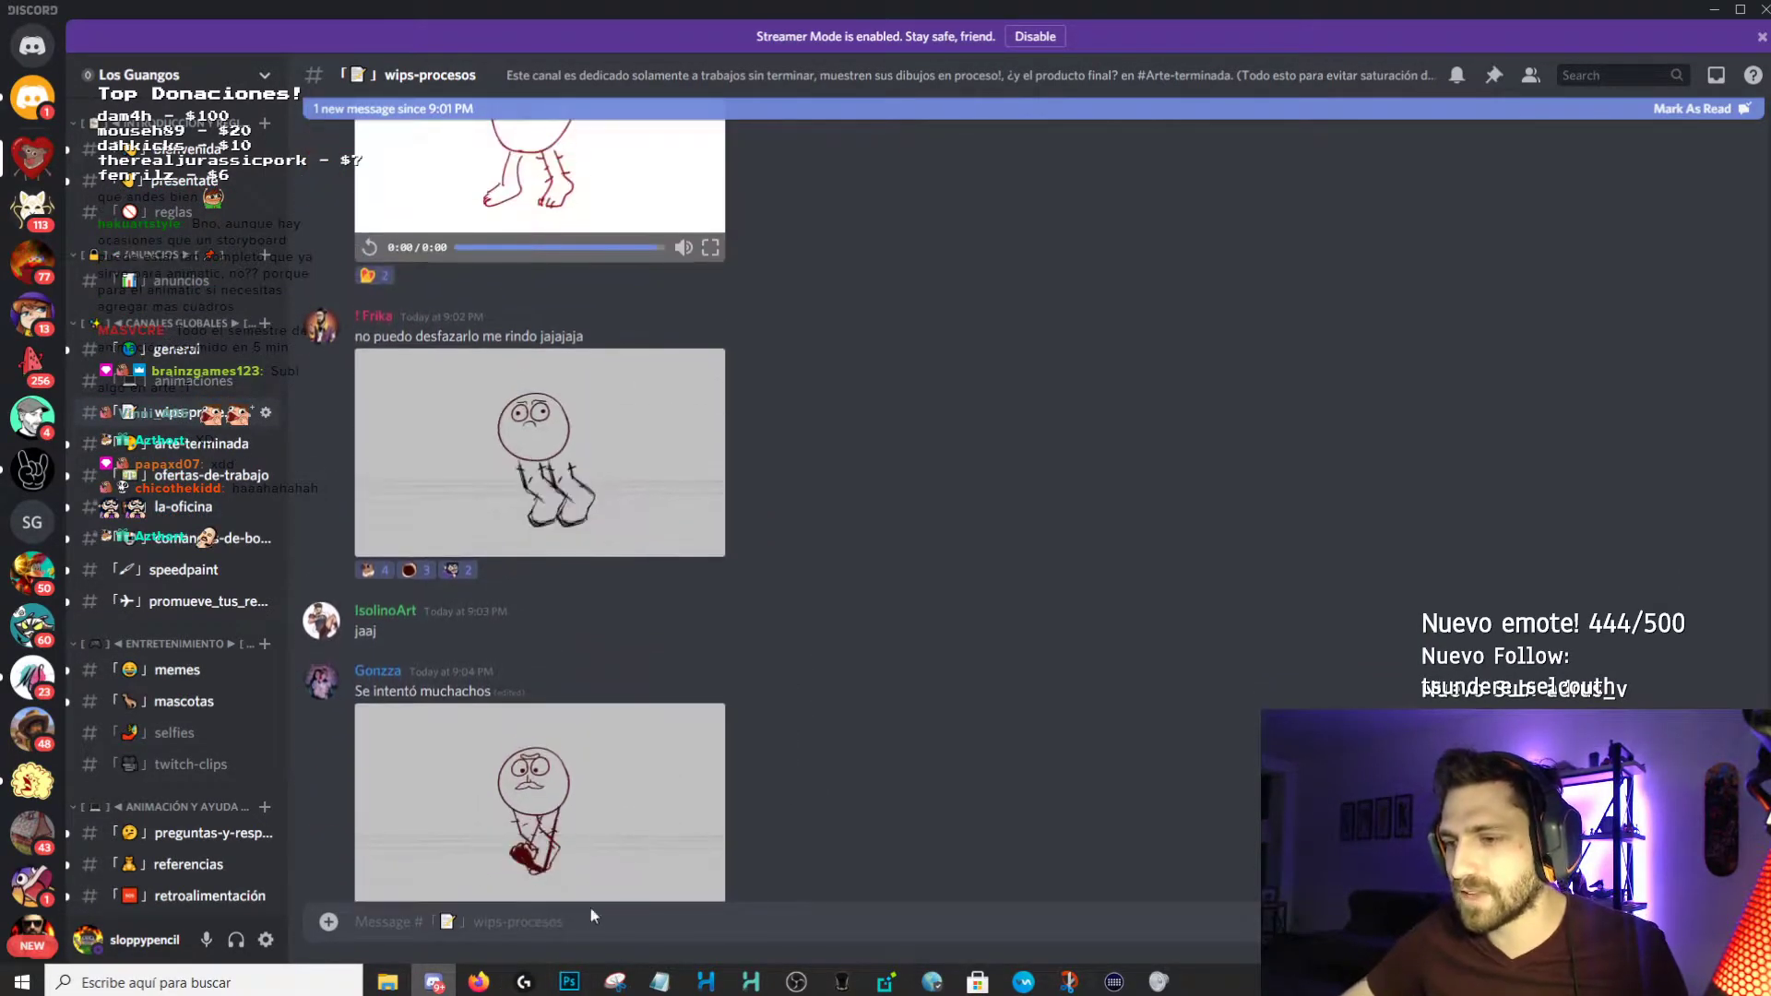
{"action": "left_click", "coordinate": [570, 868]}
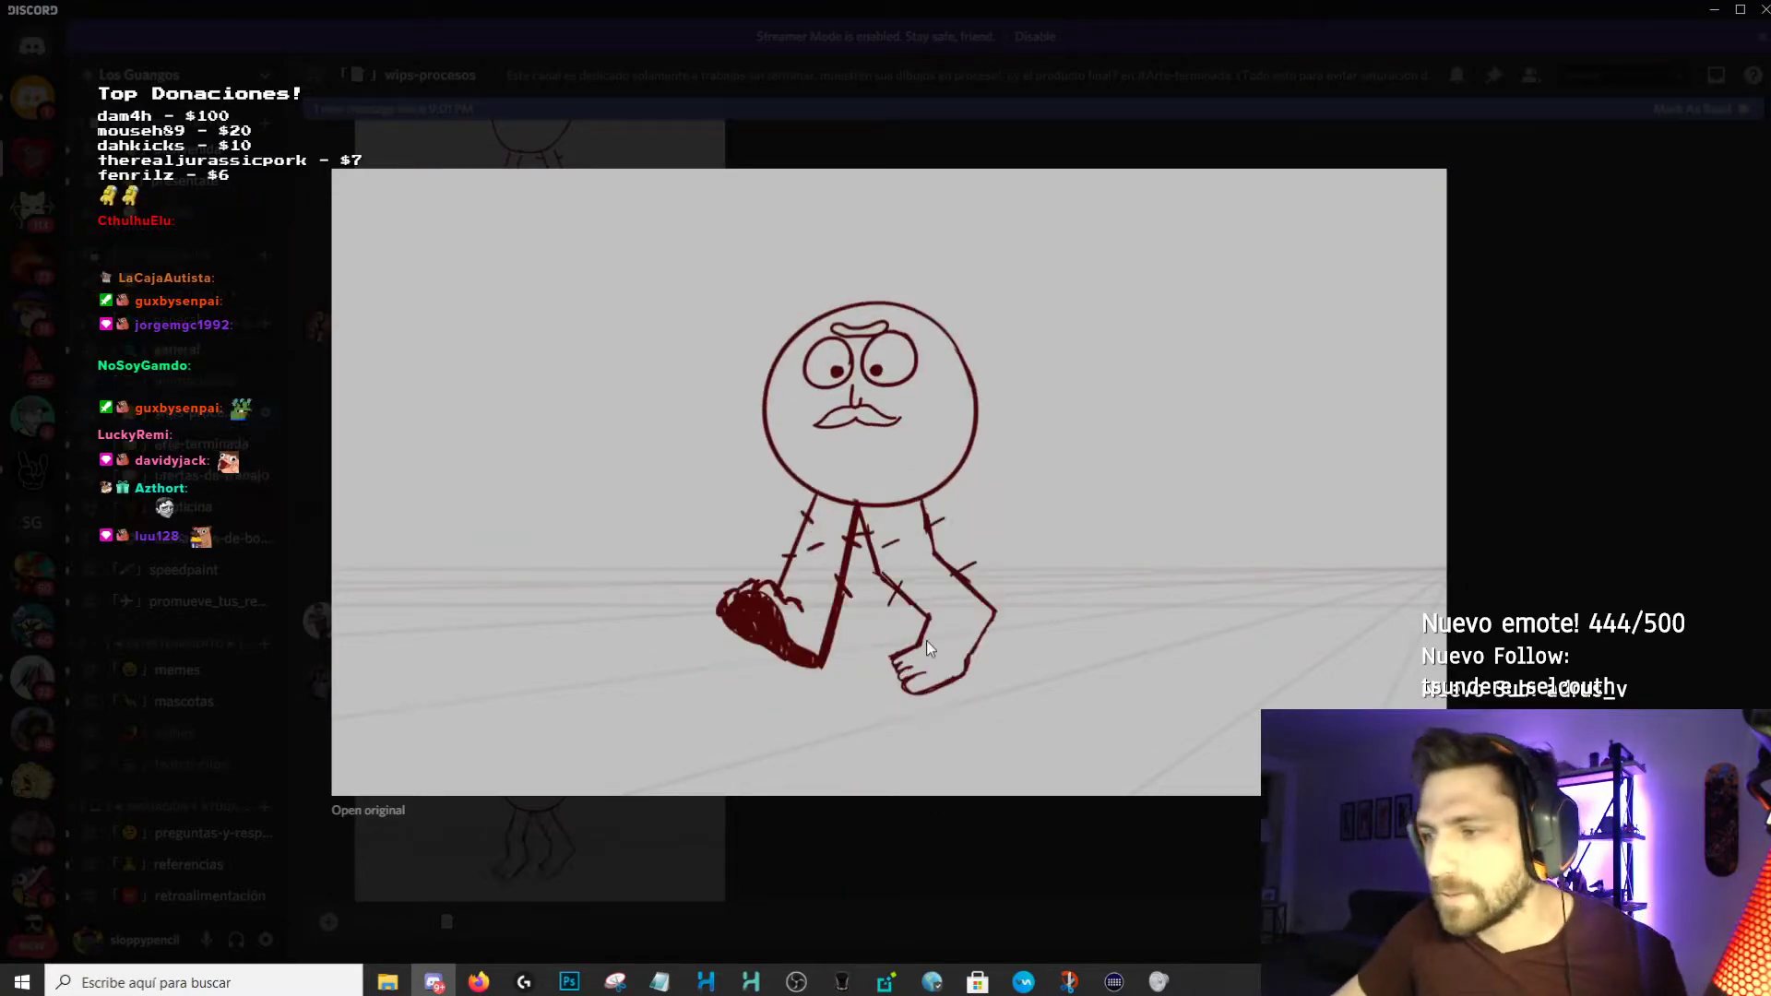
{"action": "left_click", "coordinate": [830, 834]}
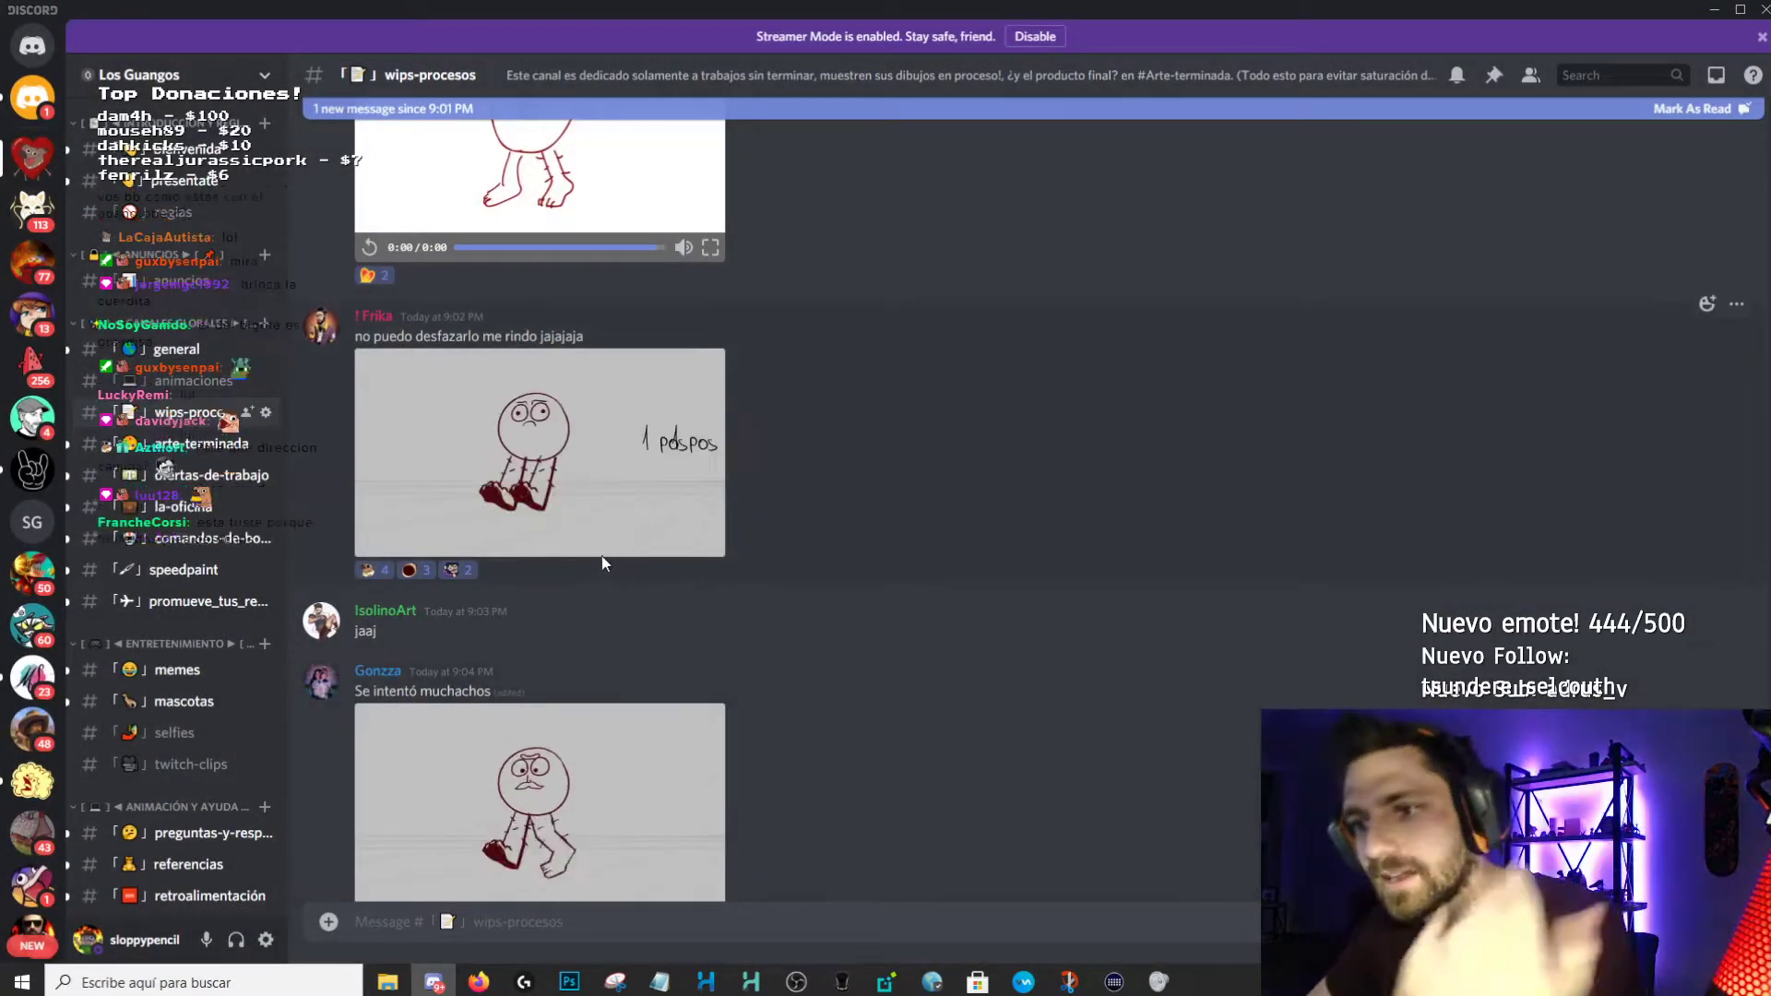
{"action": "left_click", "coordinate": [590, 516]}
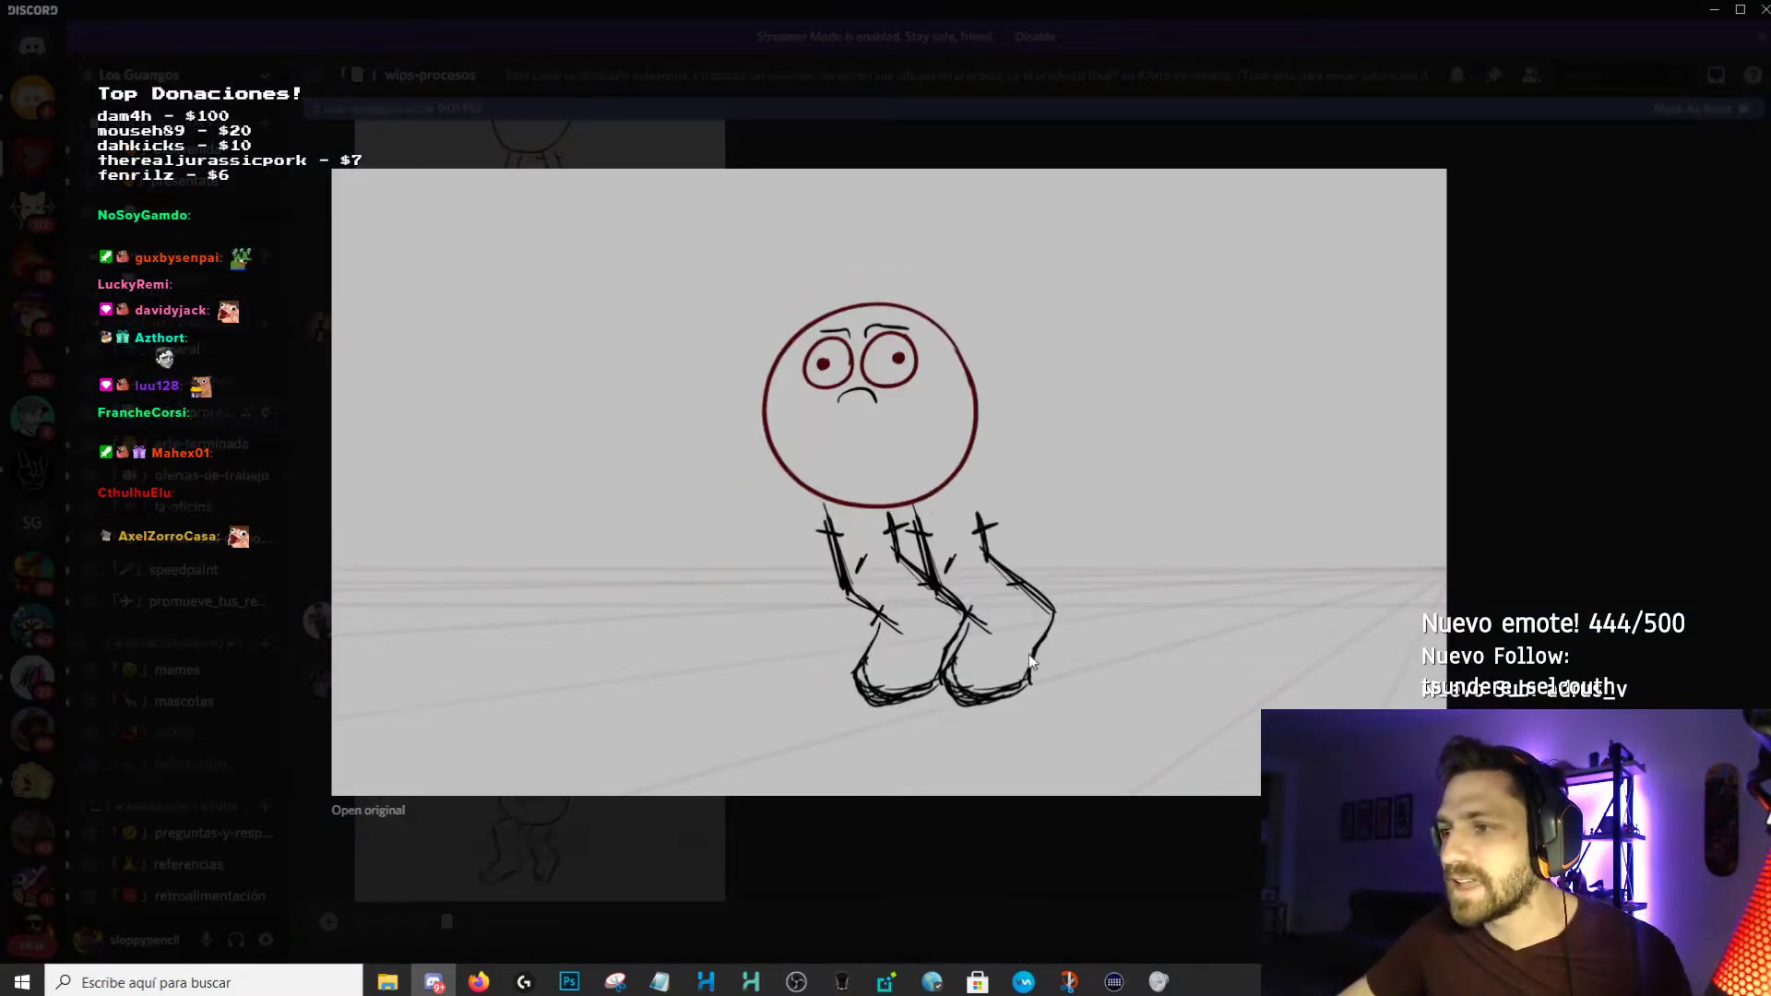
{"action": "left_click", "coordinate": [862, 927]}
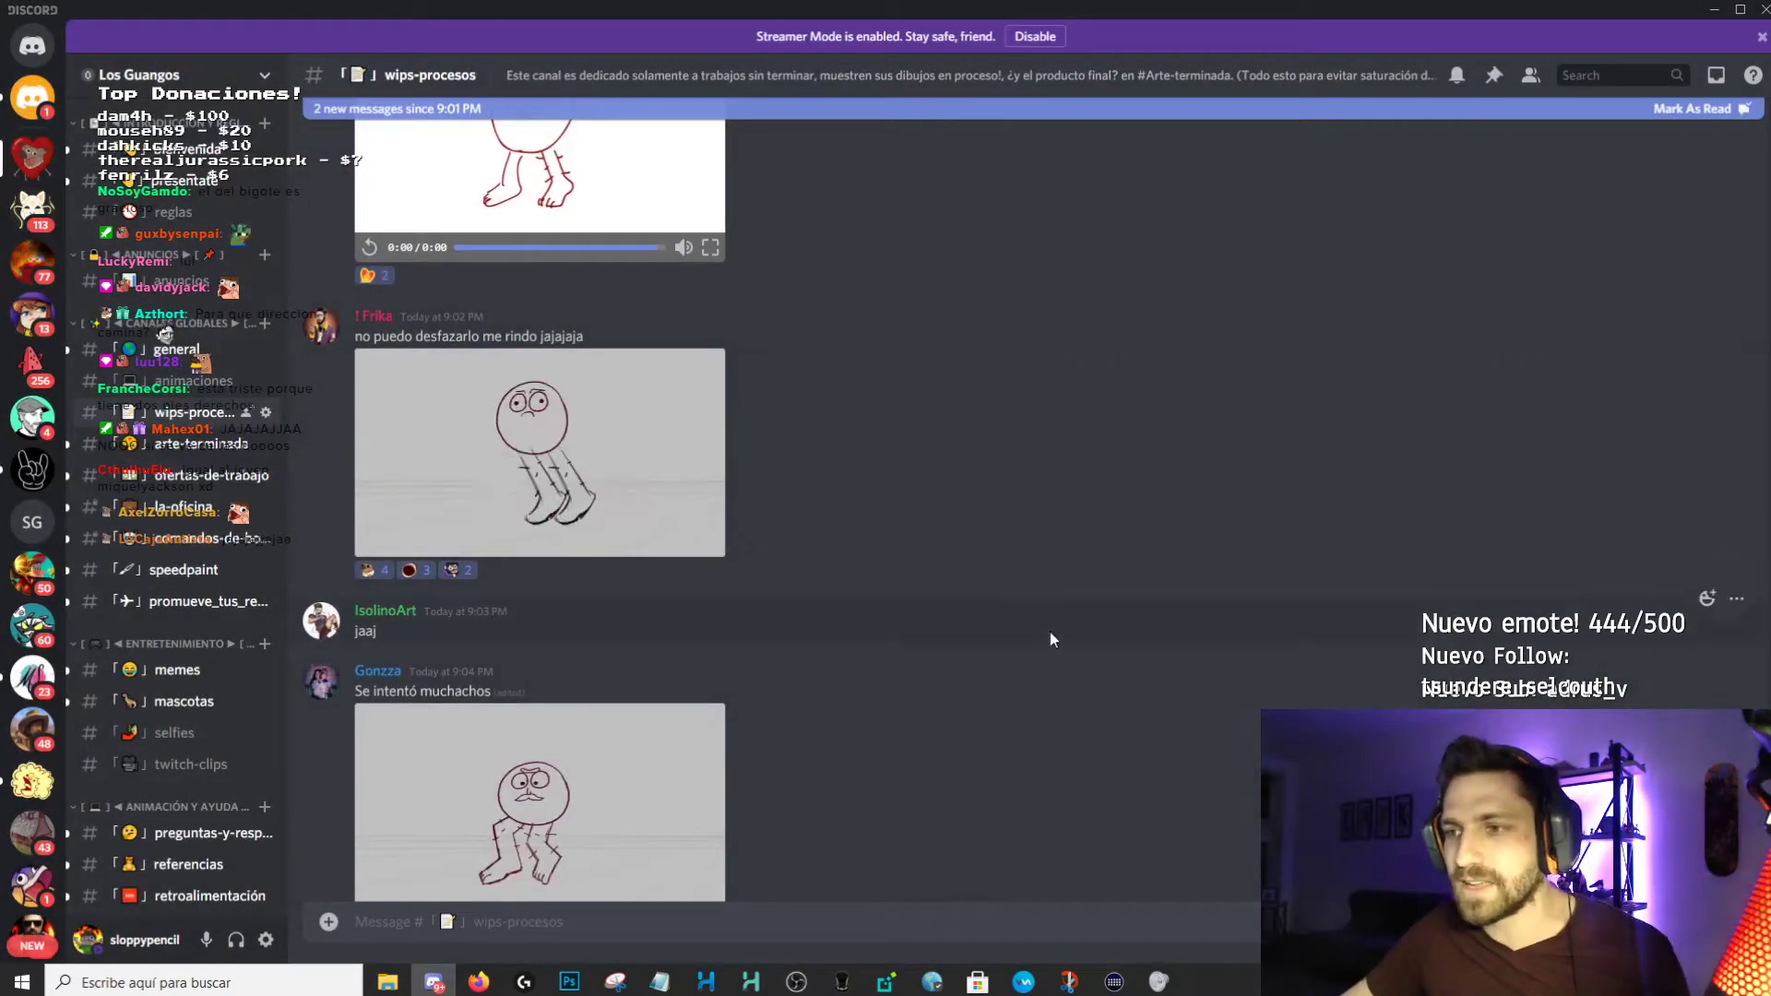
Switch to Toon Boom Harmony, isolate the Pie layer of the character's raised foot, and play its leg cycle.
{"action": "mouse_move", "coordinate": [718, 989]}
{"action": "left_click", "coordinate": [854, 890]}
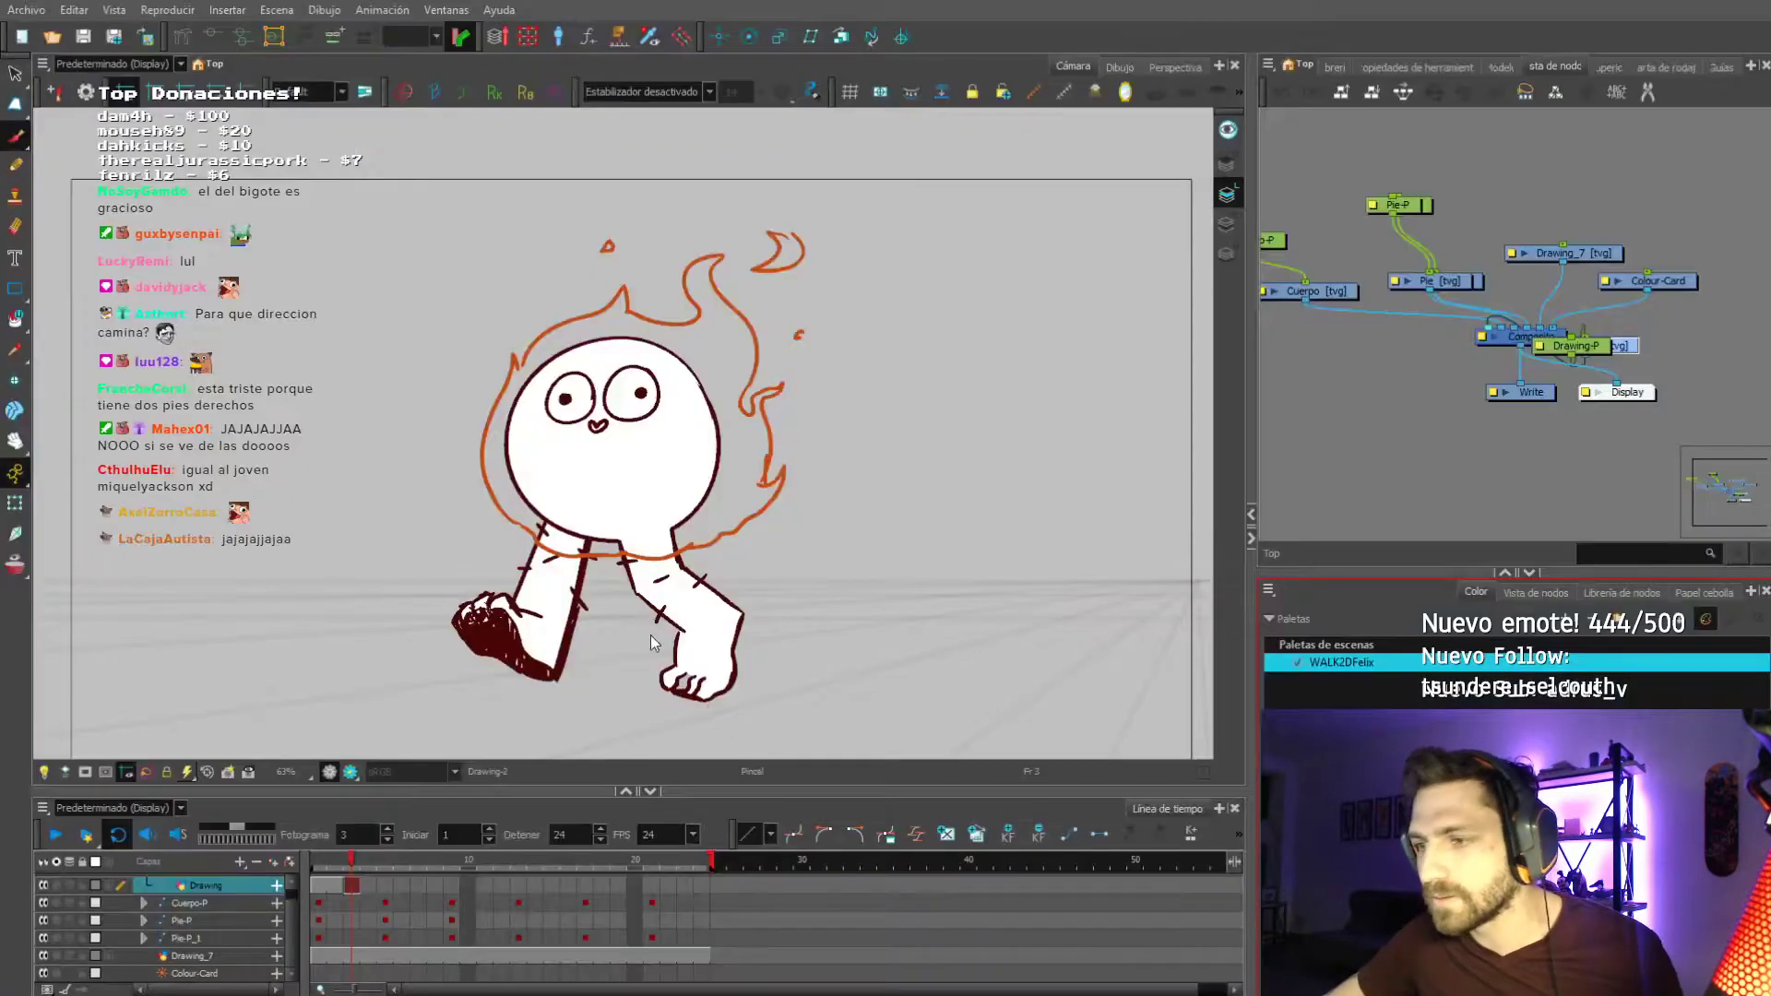
{"action": "scroll", "coordinate": [599, 677], "scroll_direction": "up", "scroll_amount": 1}
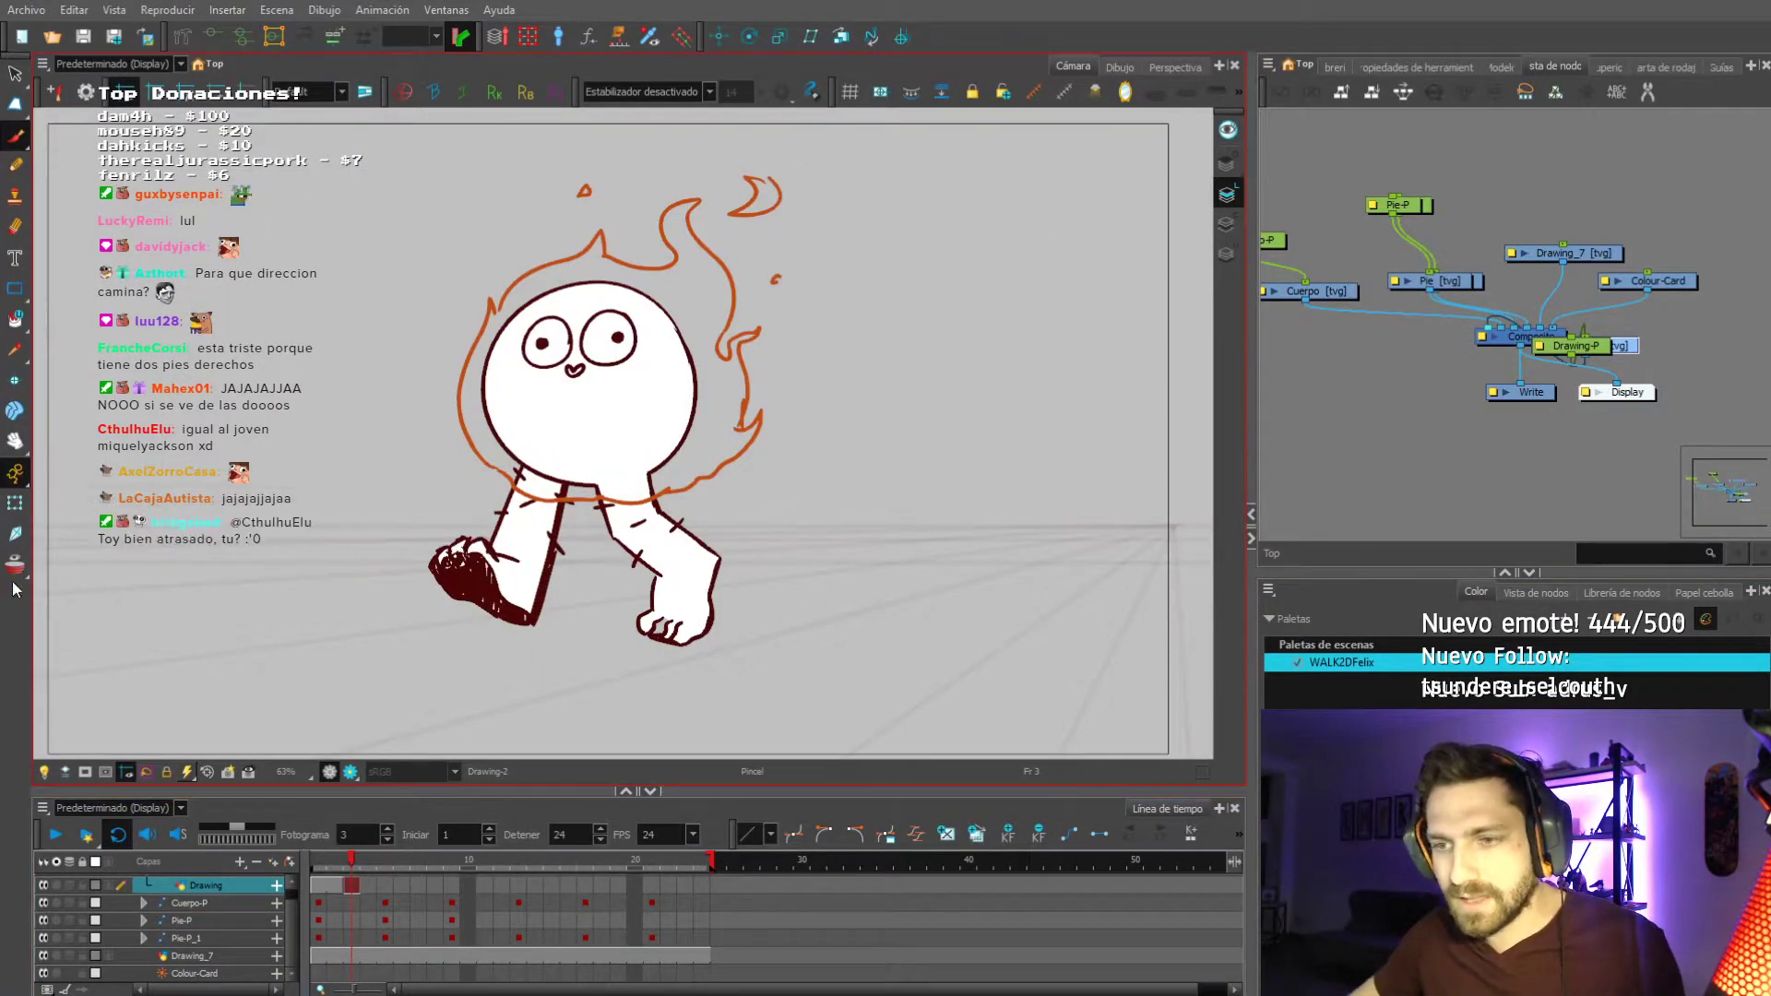
{"action": "left_click", "coordinate": [517, 553]}
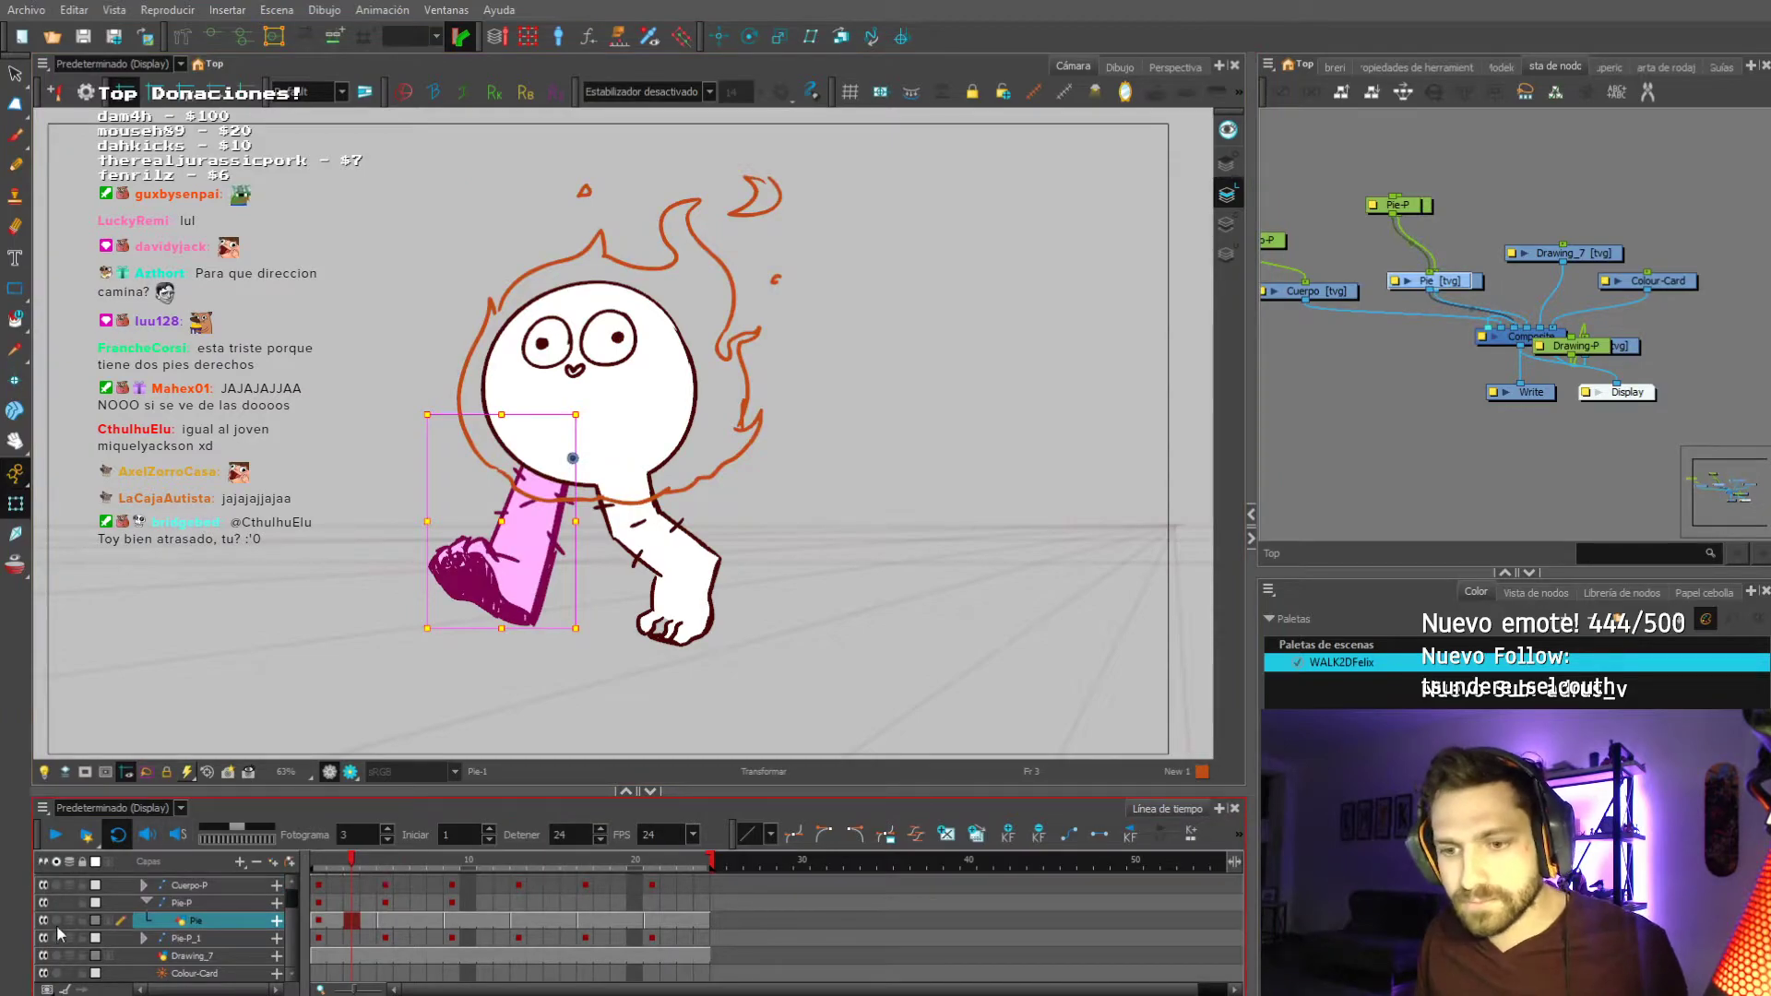
{"action": "left_click", "coordinate": [57, 921]}
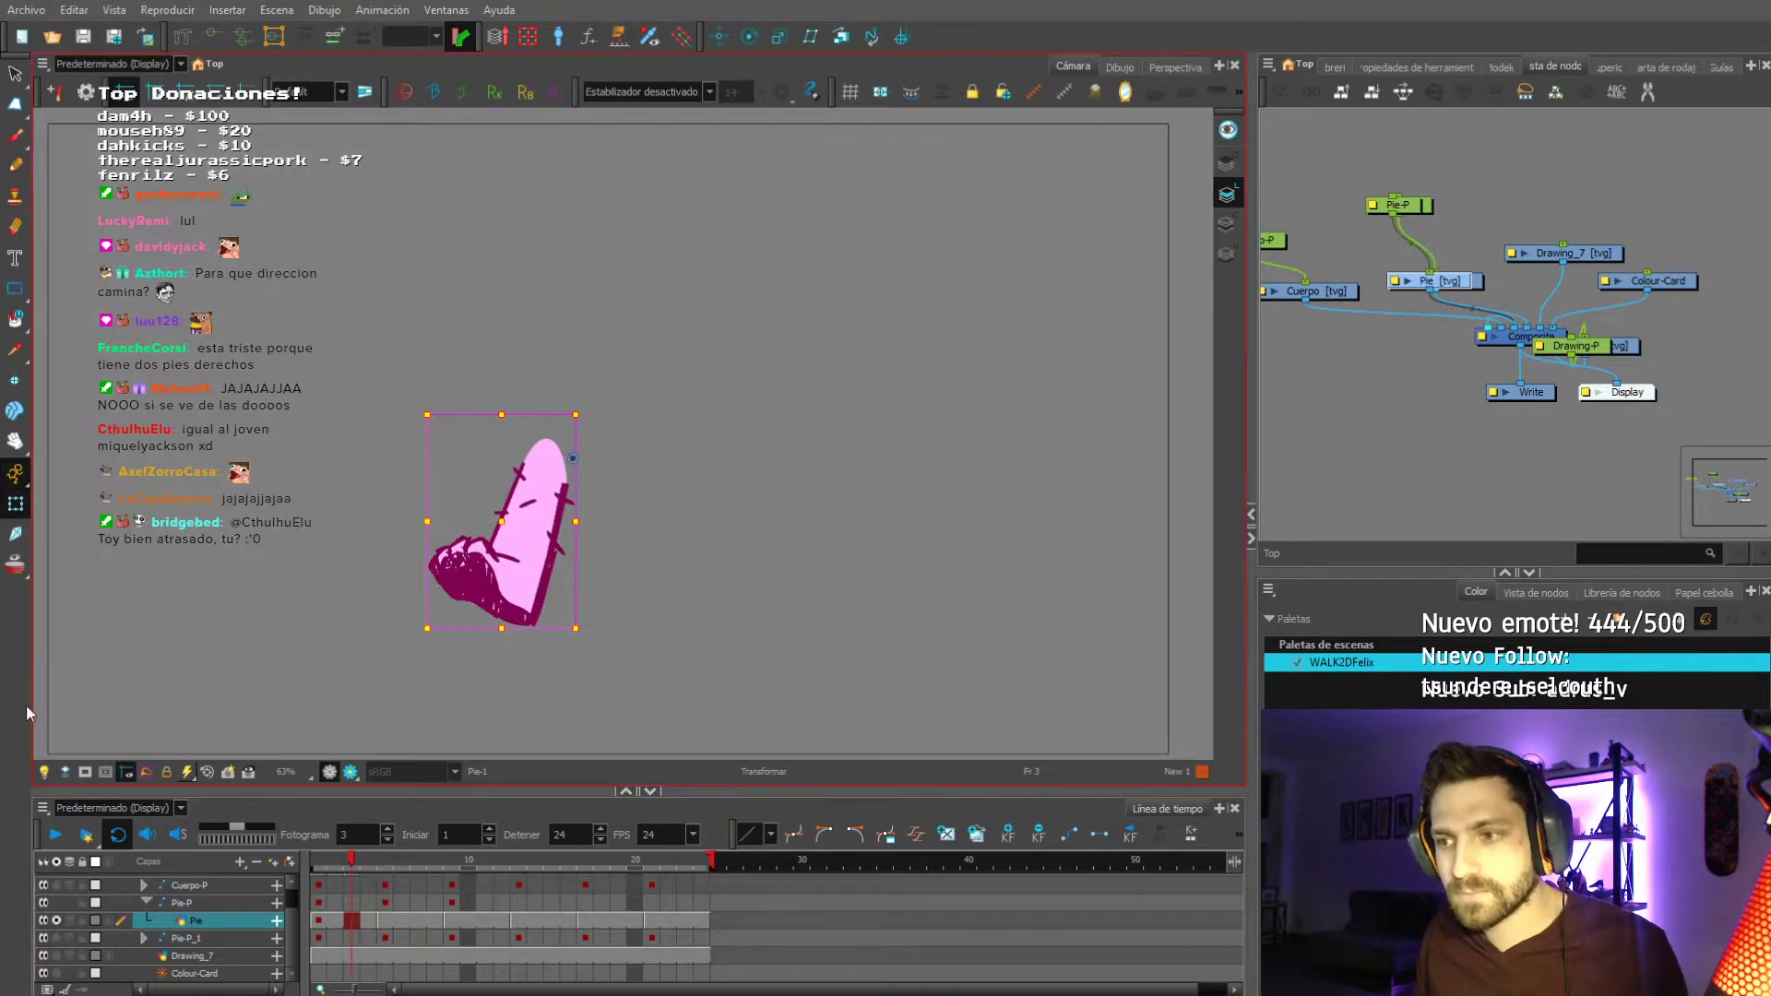
{"action": "left_click", "coordinate": [55, 836]}
Add a vector drawing layer named Drawing above the Pie layer for brush annotations.
{"action": "left_click", "coordinate": [16, 136]}
{"action": "left_click_drag", "start_coordinate": [553, 517], "coordinate": [476, 427]}
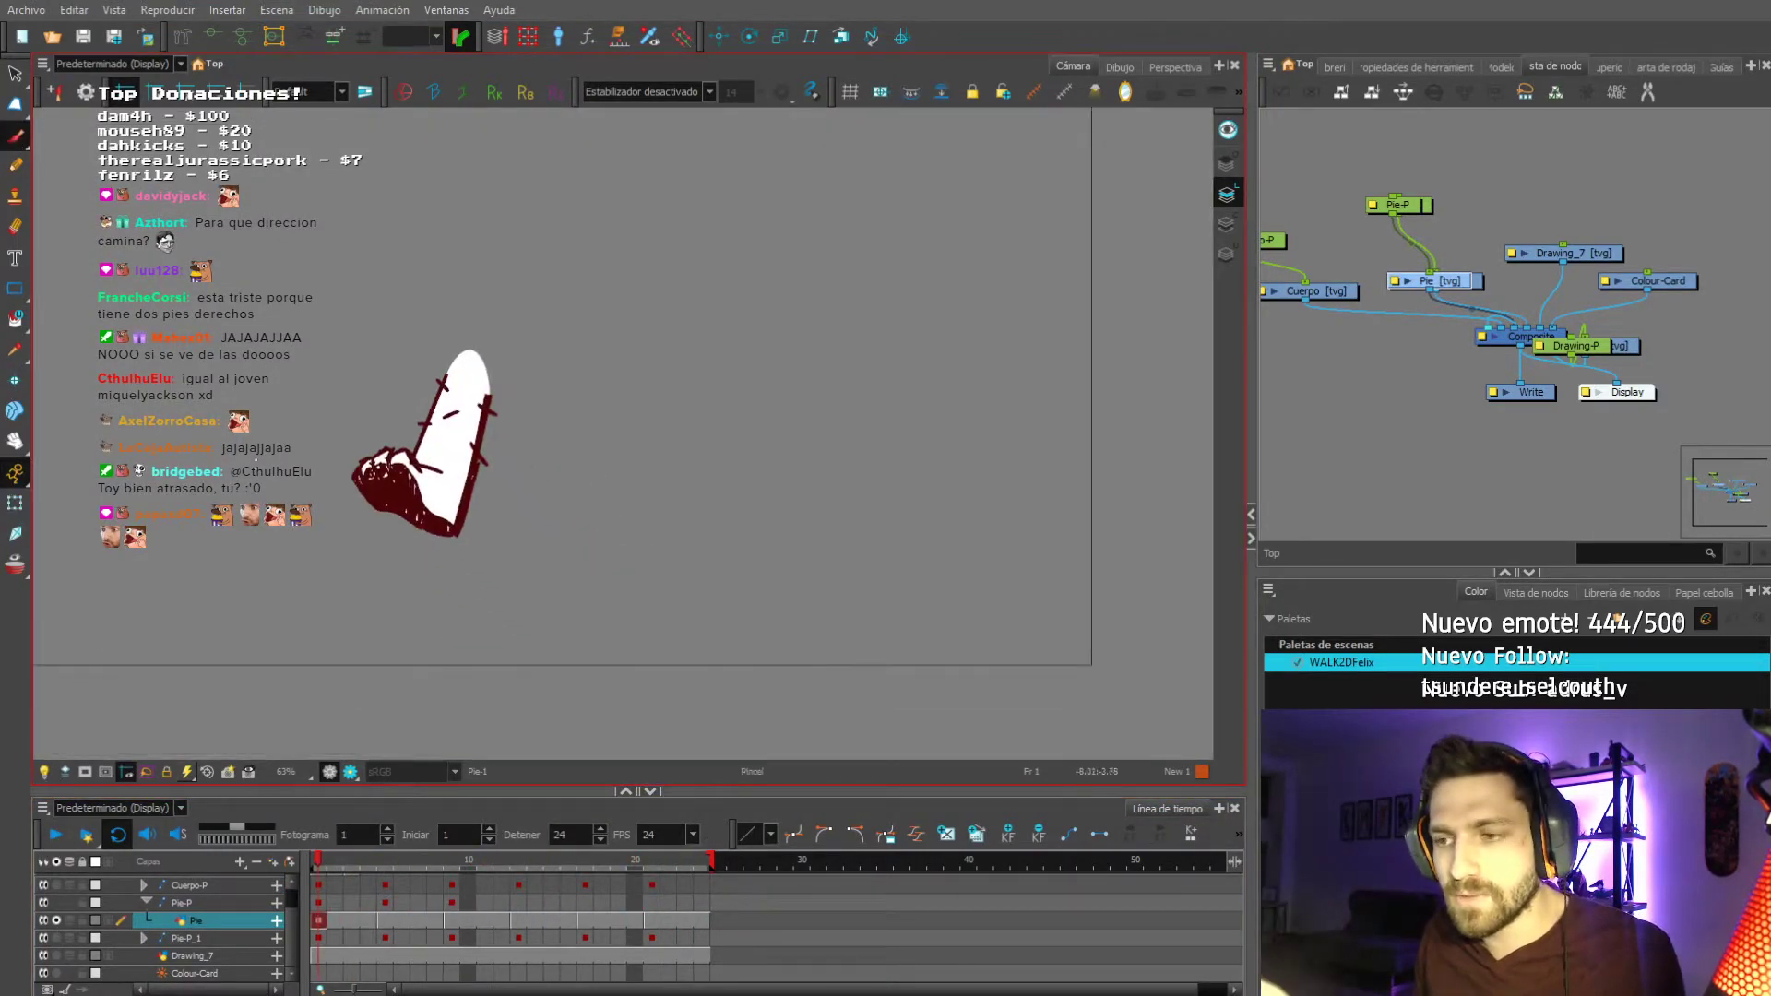
{"action": "left_click", "coordinate": [272, 863]}
{"action": "left_click", "coordinate": [906, 568]}
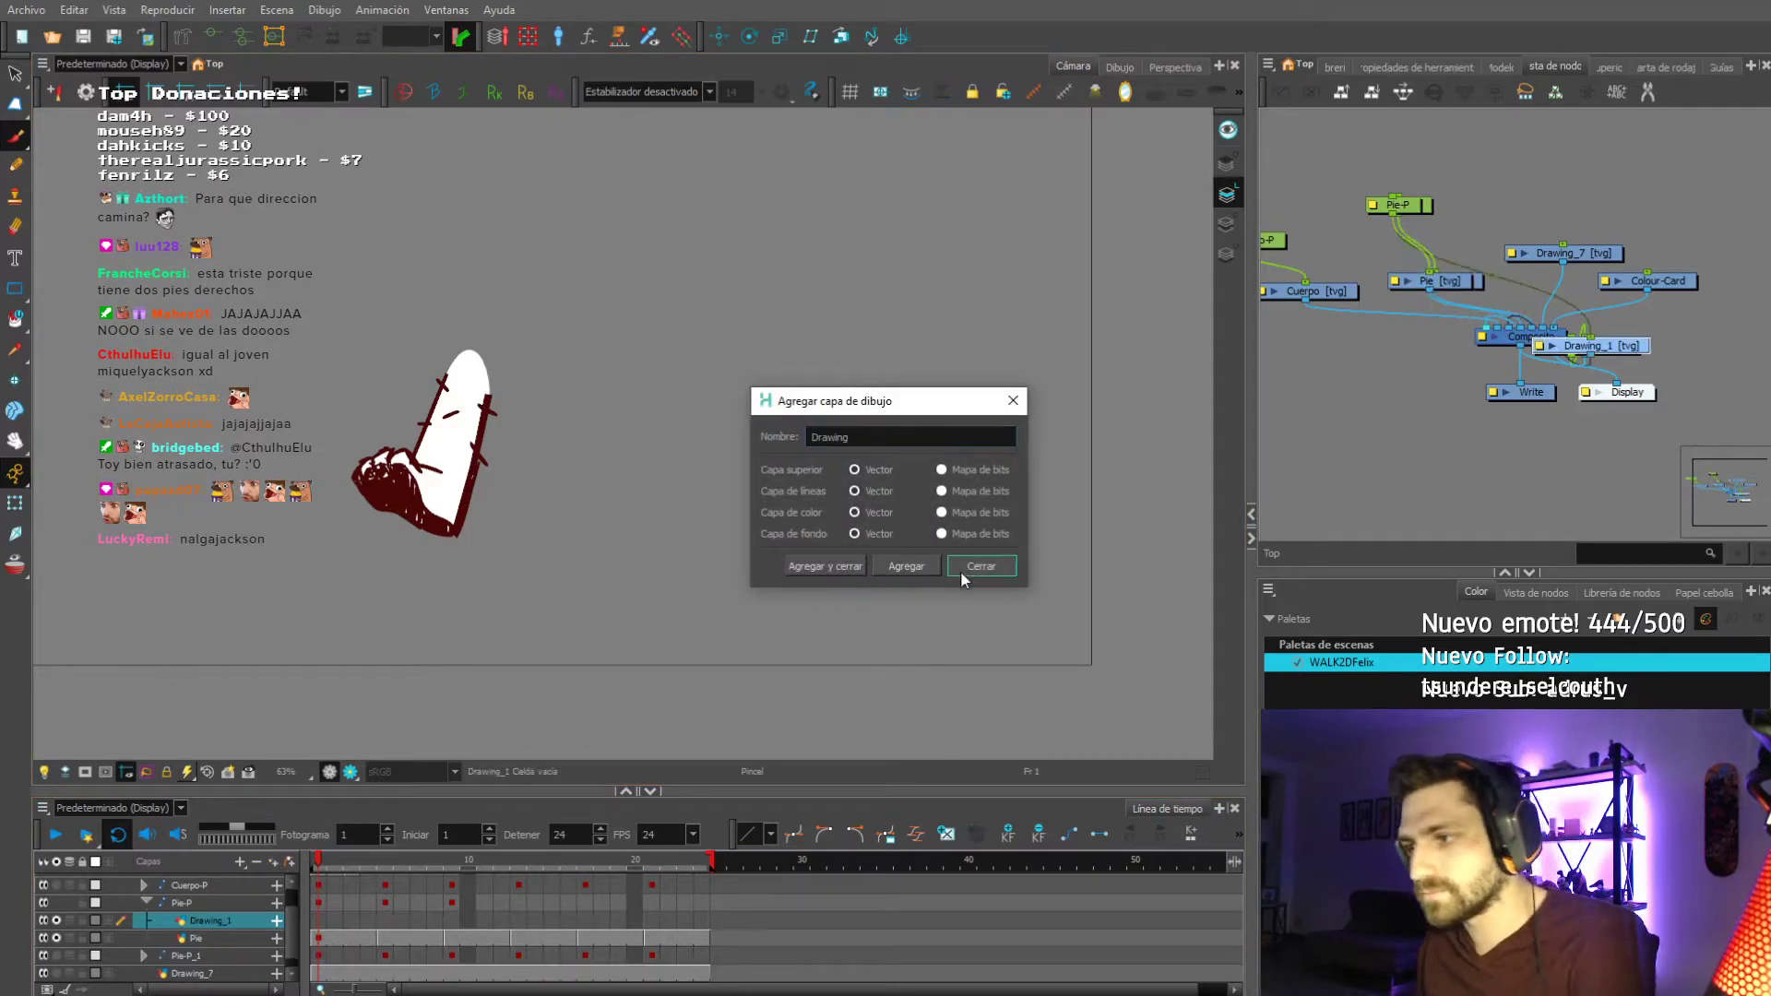
{"action": "left_click", "coordinate": [969, 577]}
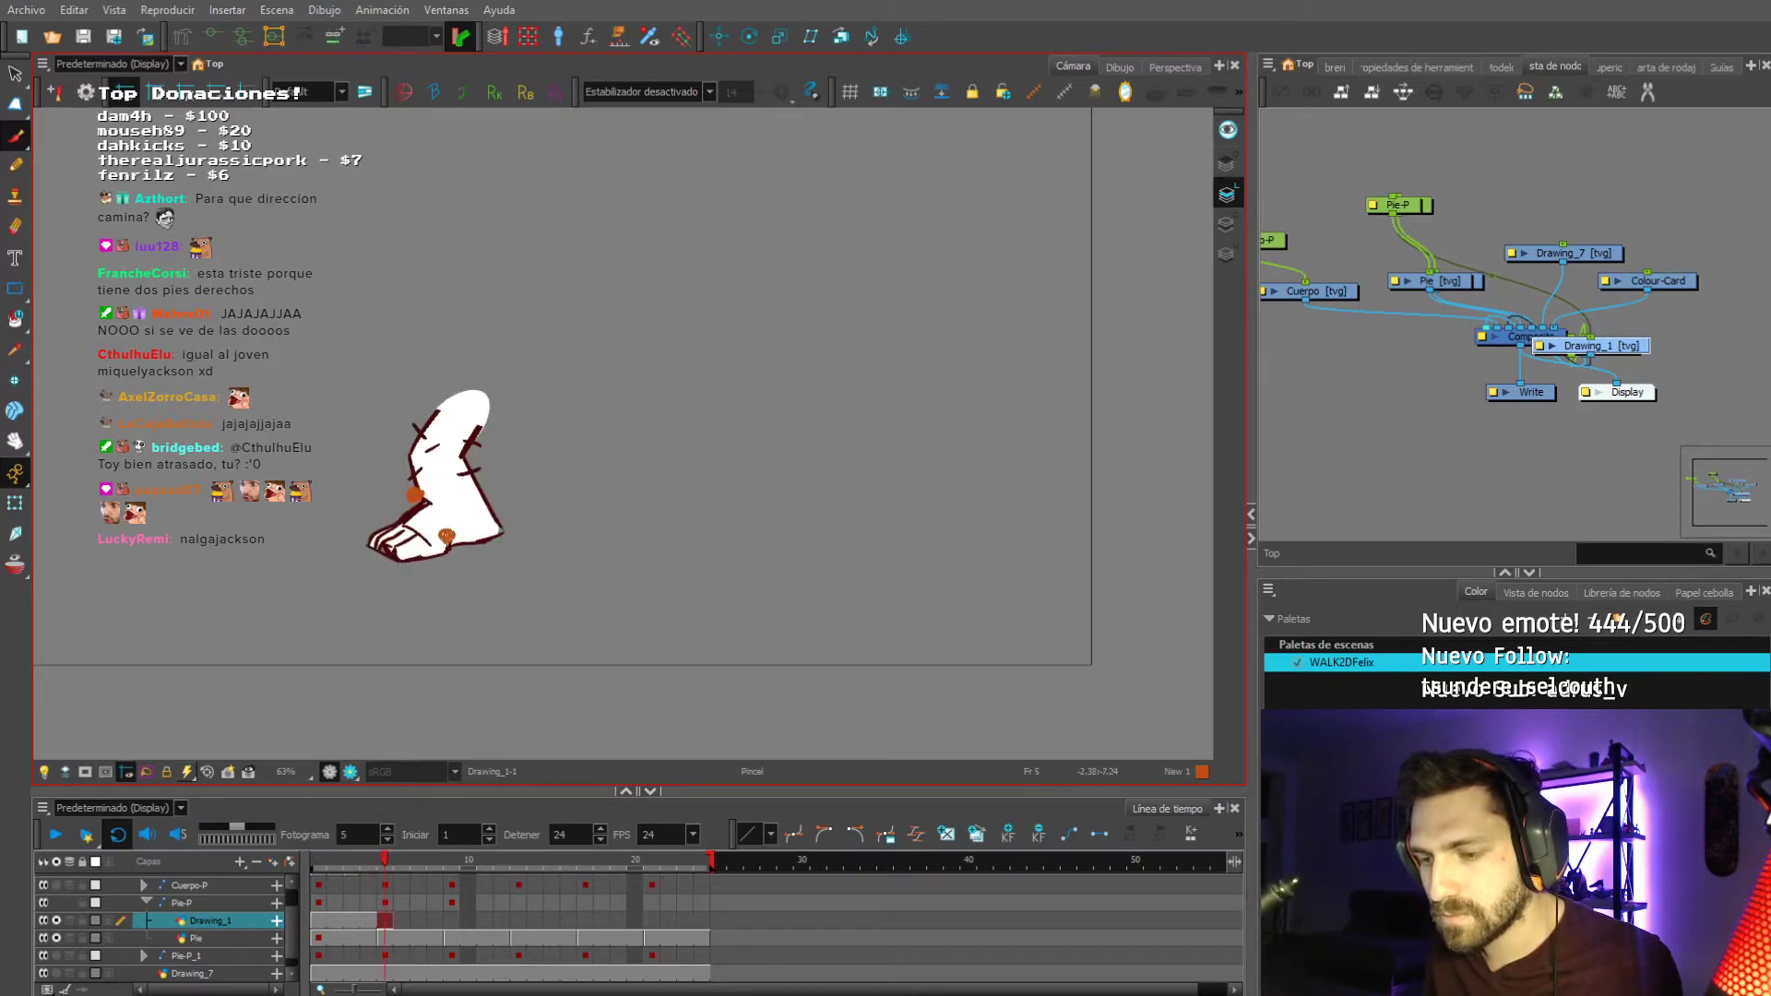
Step through the leg poses and extend the annotation layer's exposure to frame 24.
{"action": "key", "text": "period"}
{"action": "key", "text": "period"}
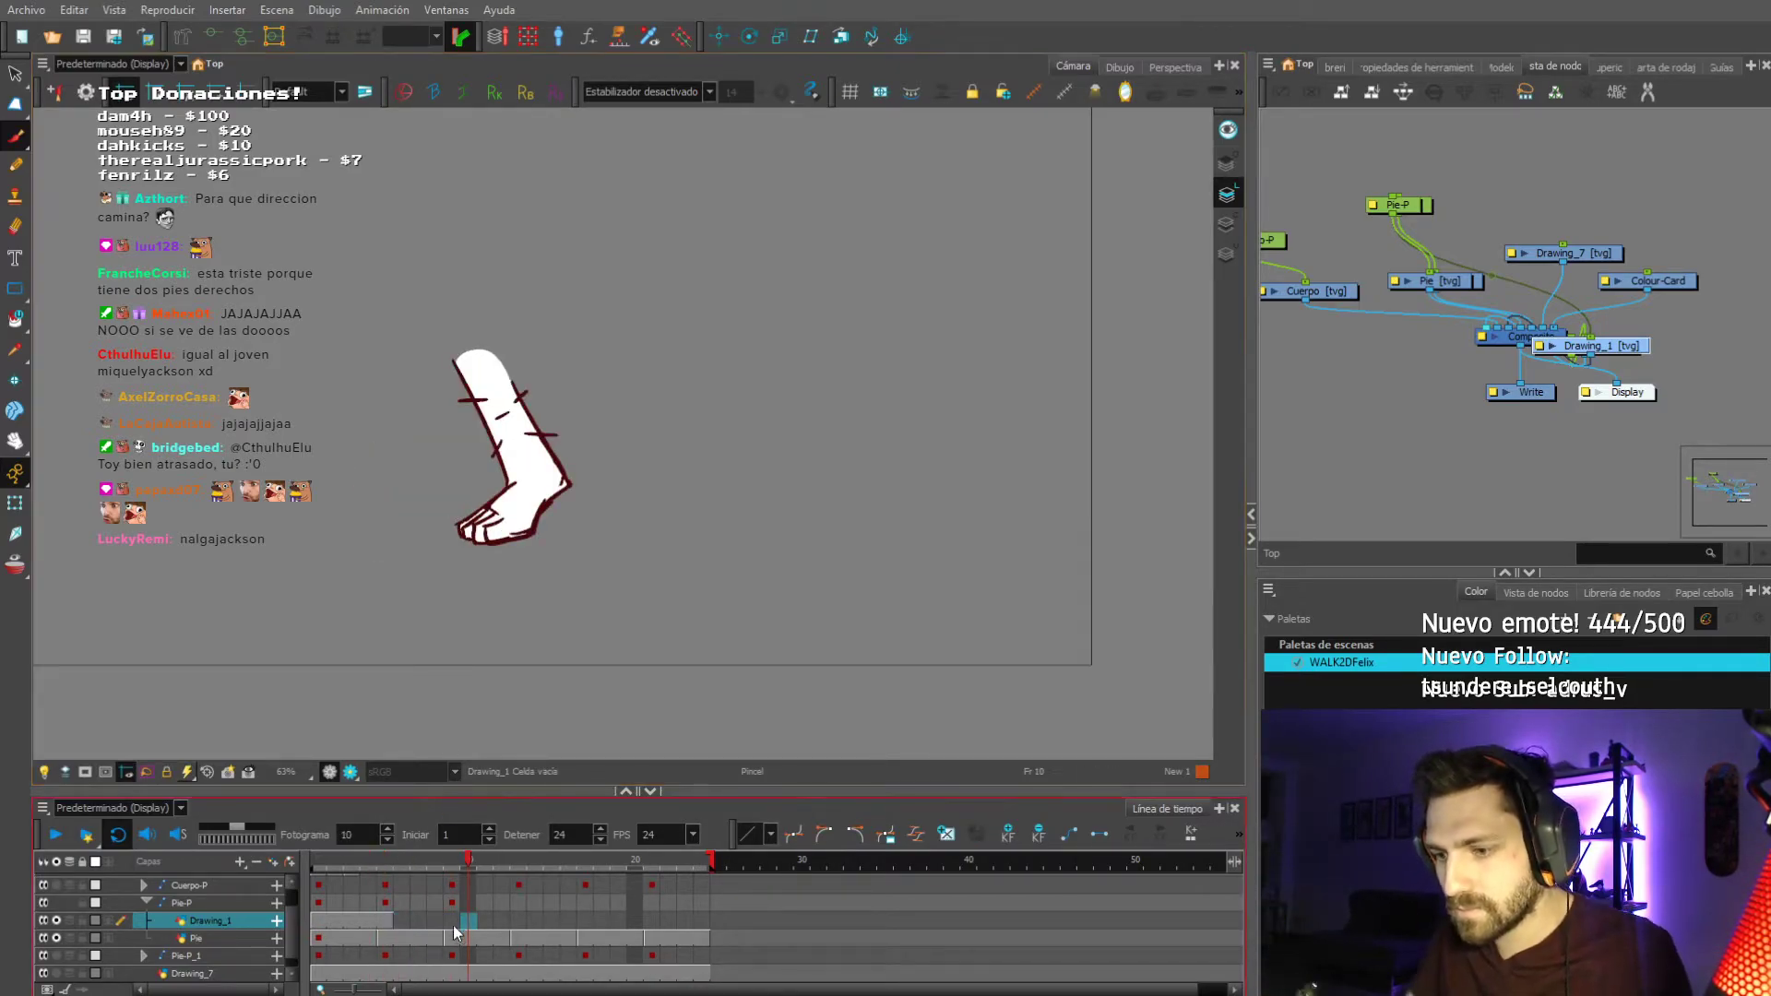
{"action": "left_click", "coordinate": [698, 922]}
{"action": "key", "text": "F5"}
Mark the heel's position with orange dots on the leg poses up to frame 22 and join them into a closed path.
{"action": "left_click", "coordinate": [430, 913]}
{"action": "key", "text": "period"}
{"action": "key", "text": "period"}
{"action": "key", "text": "comma"}
{"action": "key", "text": "comma"}
{"action": "key", "text": "period"}
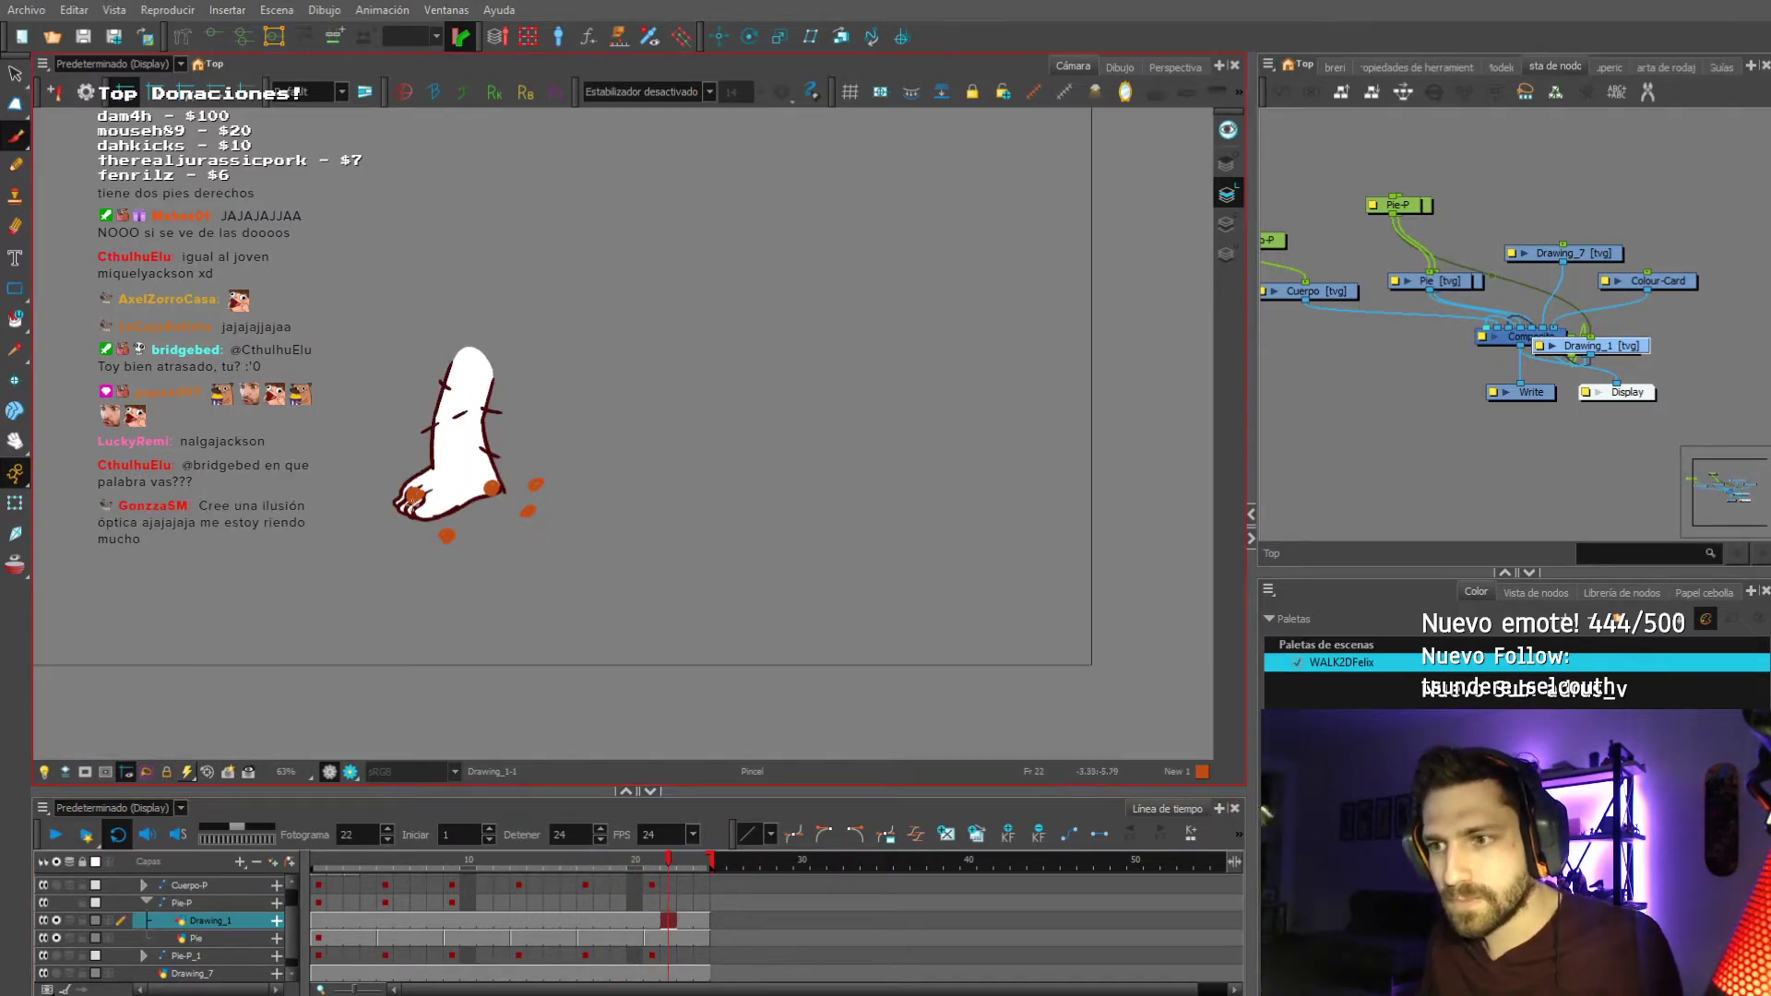
{"action": "left_click_drag", "start_coordinate": [413, 498], "coordinate": [448, 535]}
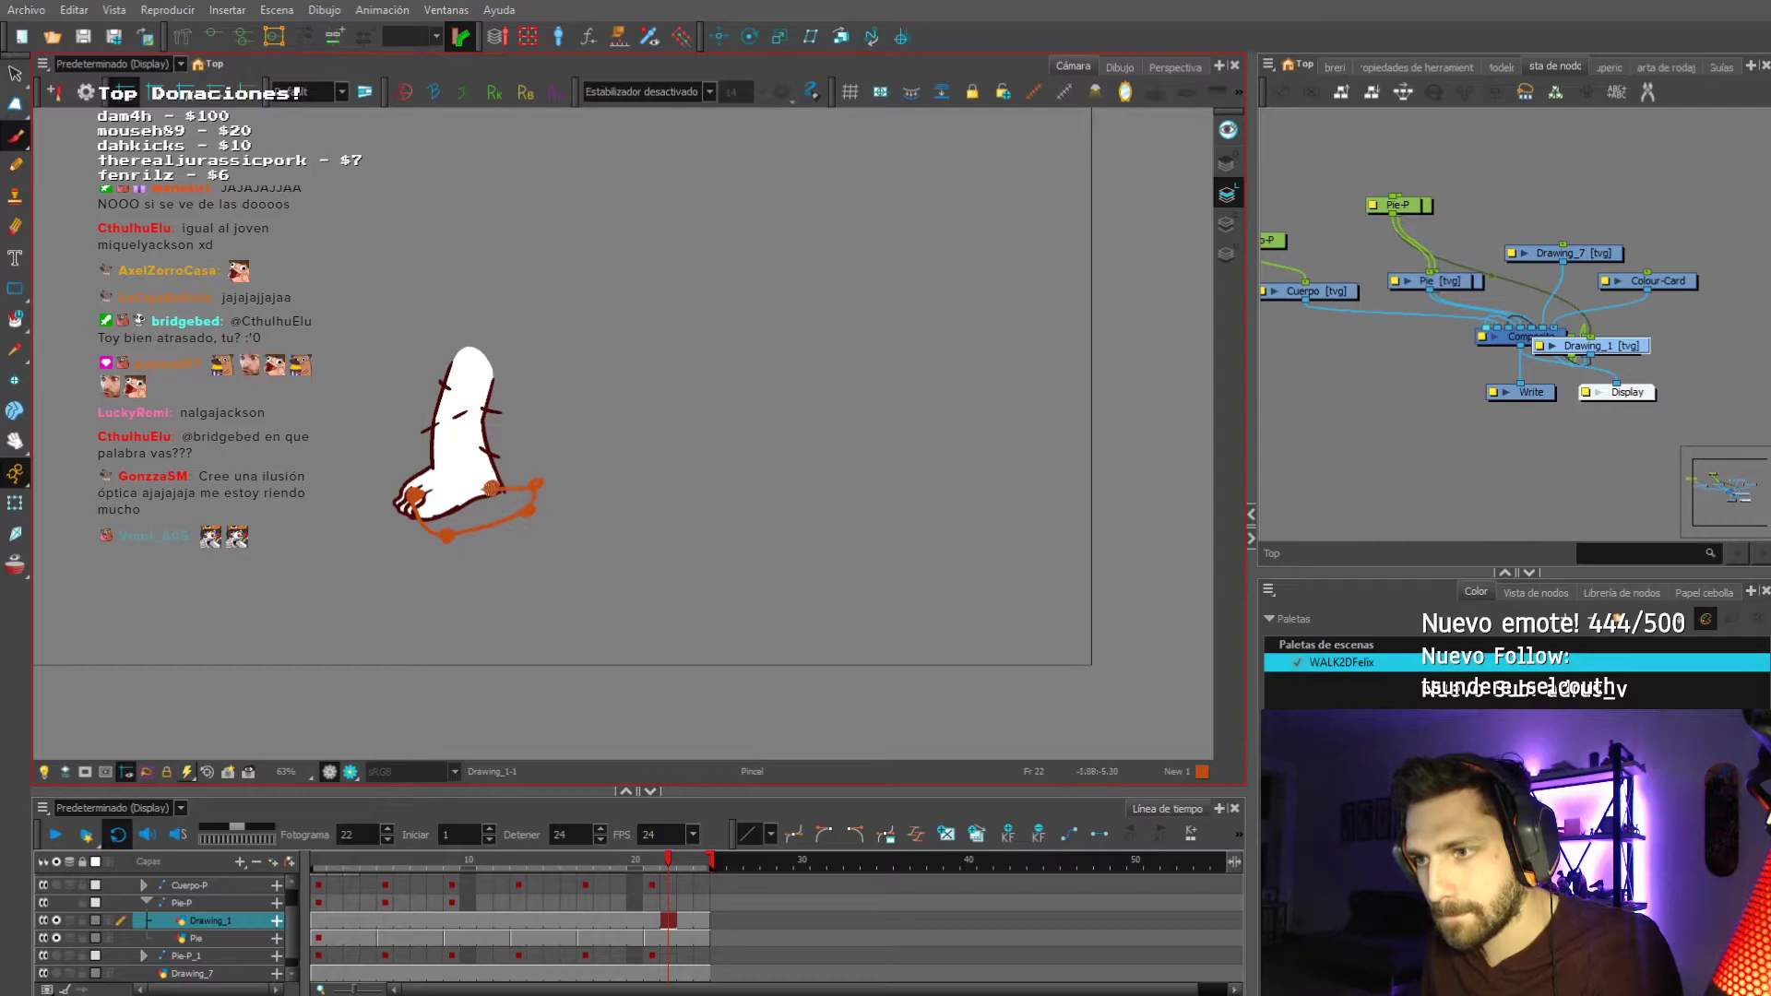
Play the leg cycle against the heel path and draw a dotted line with two opposing direction arrows beneath it.
{"action": "left_click", "coordinate": [57, 833]}
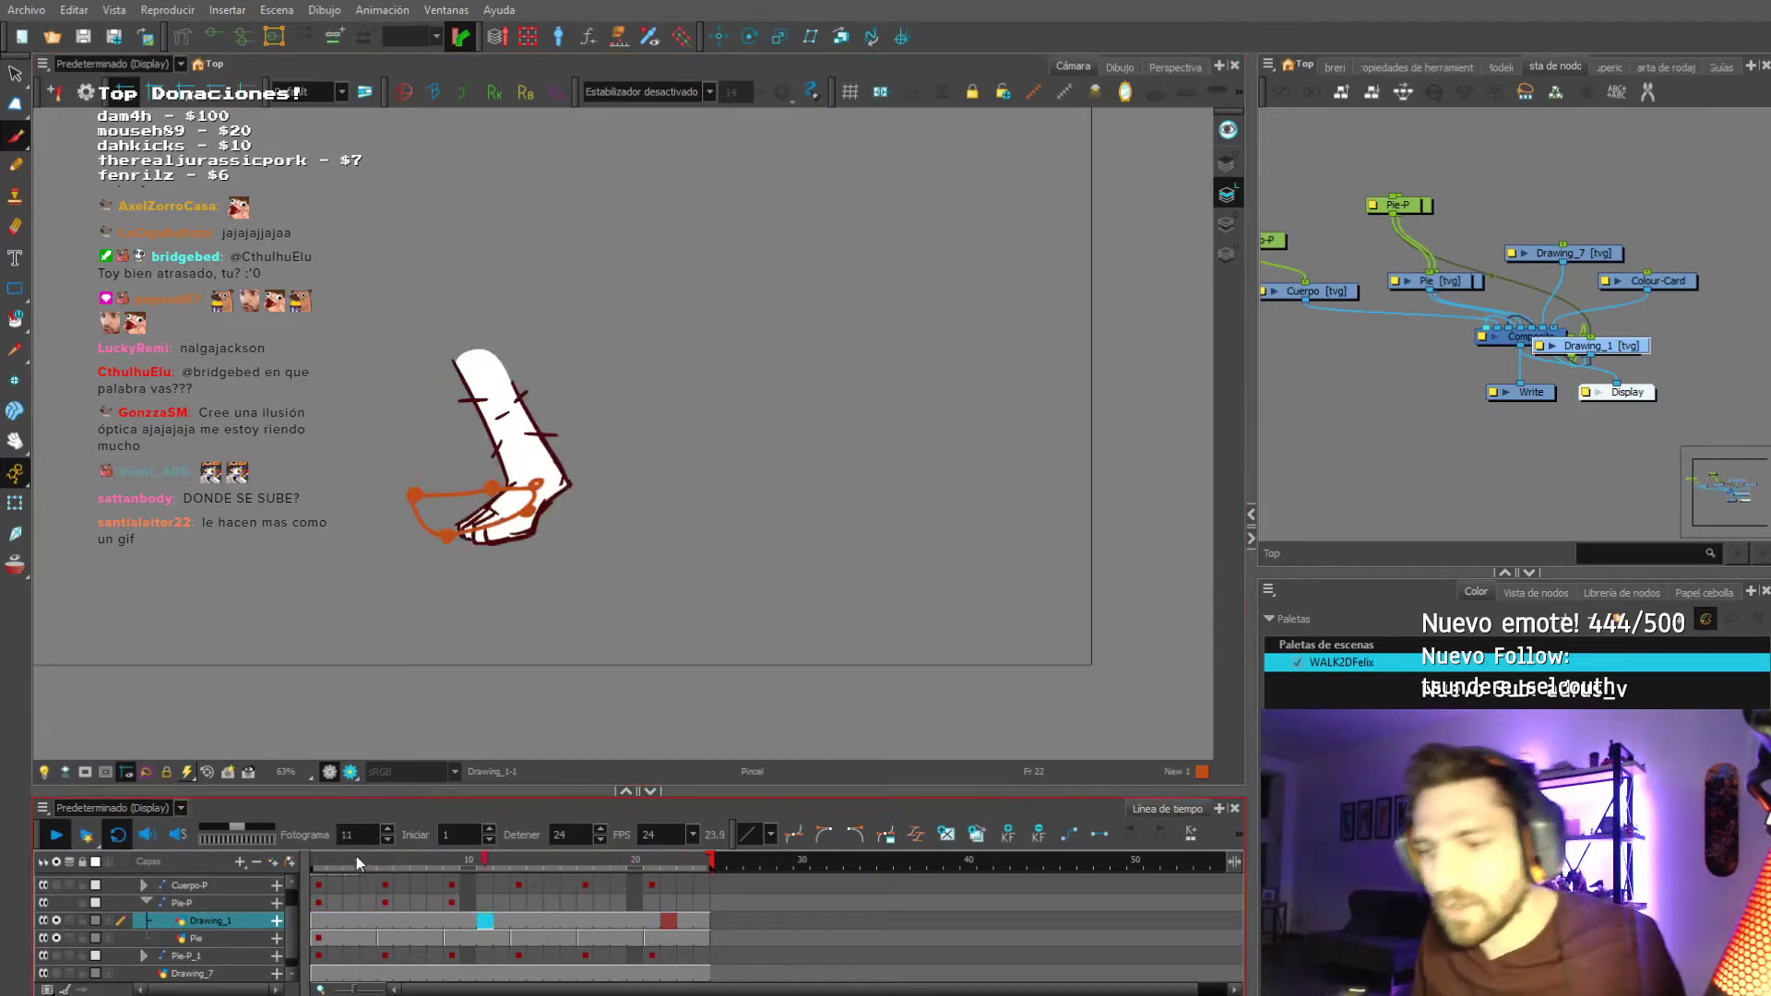
{"action": "left_click", "coordinate": [57, 833]}
{"action": "left_click", "coordinate": [15, 137]}
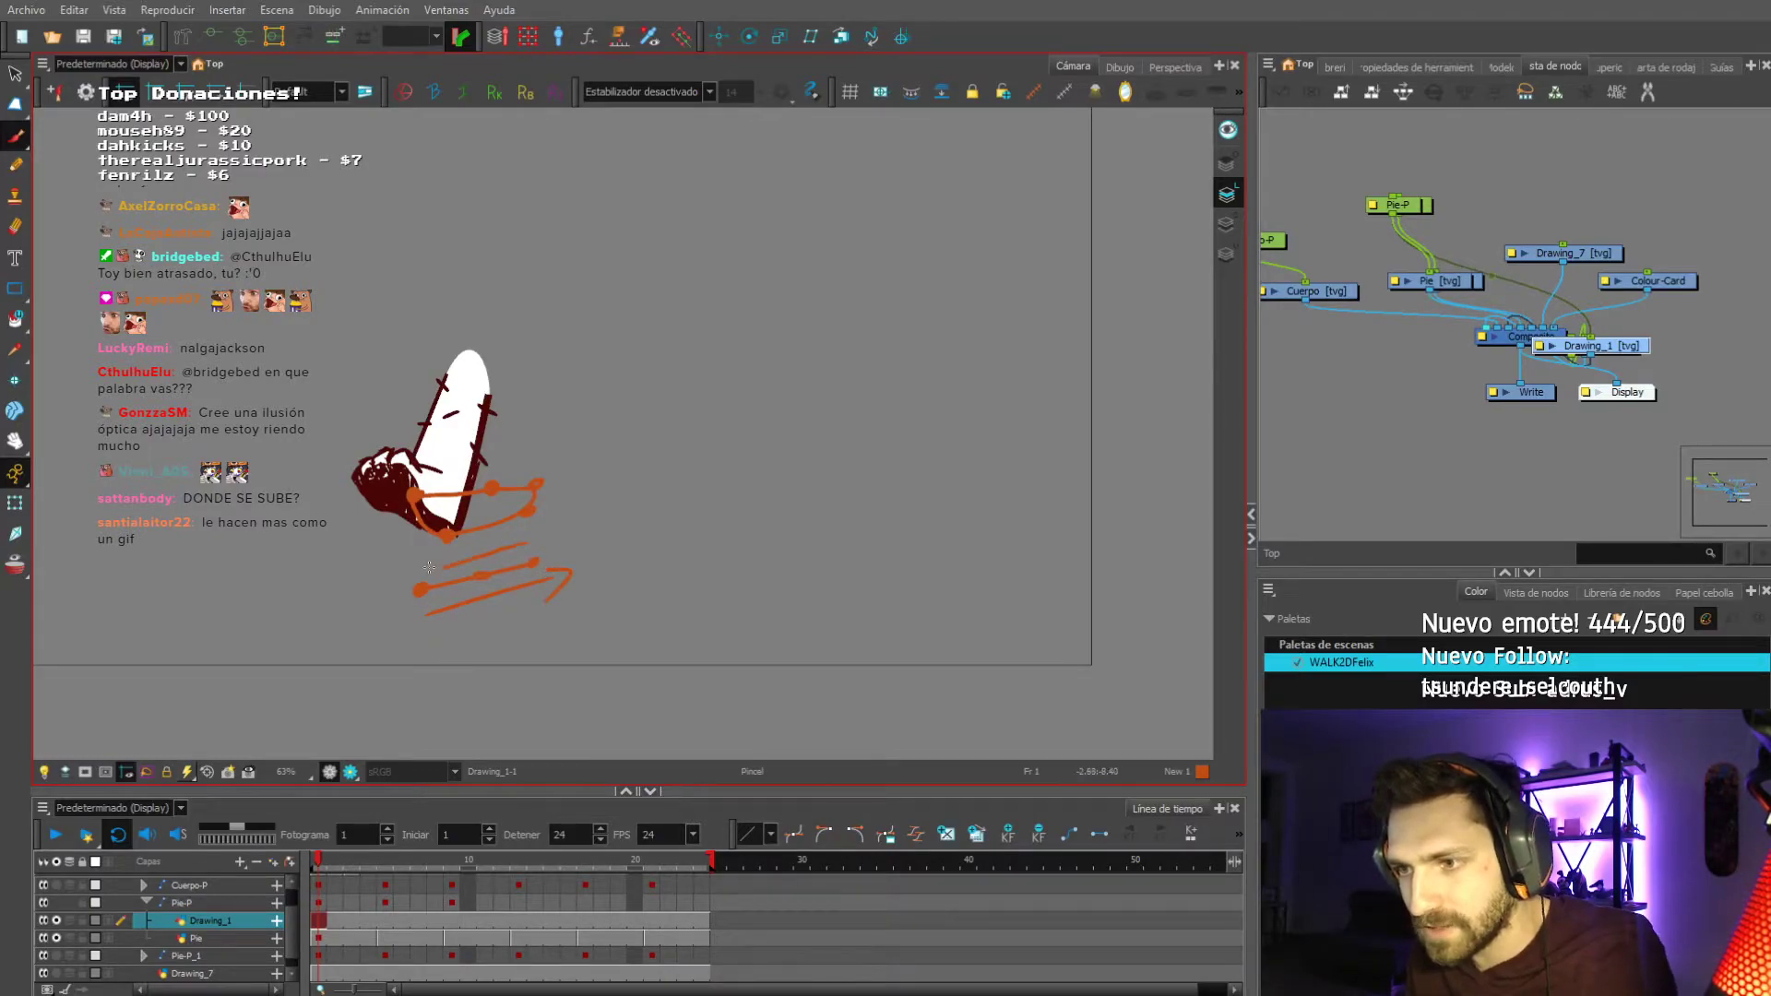
{"action": "left_click_drag", "start_coordinate": [250, 653], "coordinate": [219, 656]}
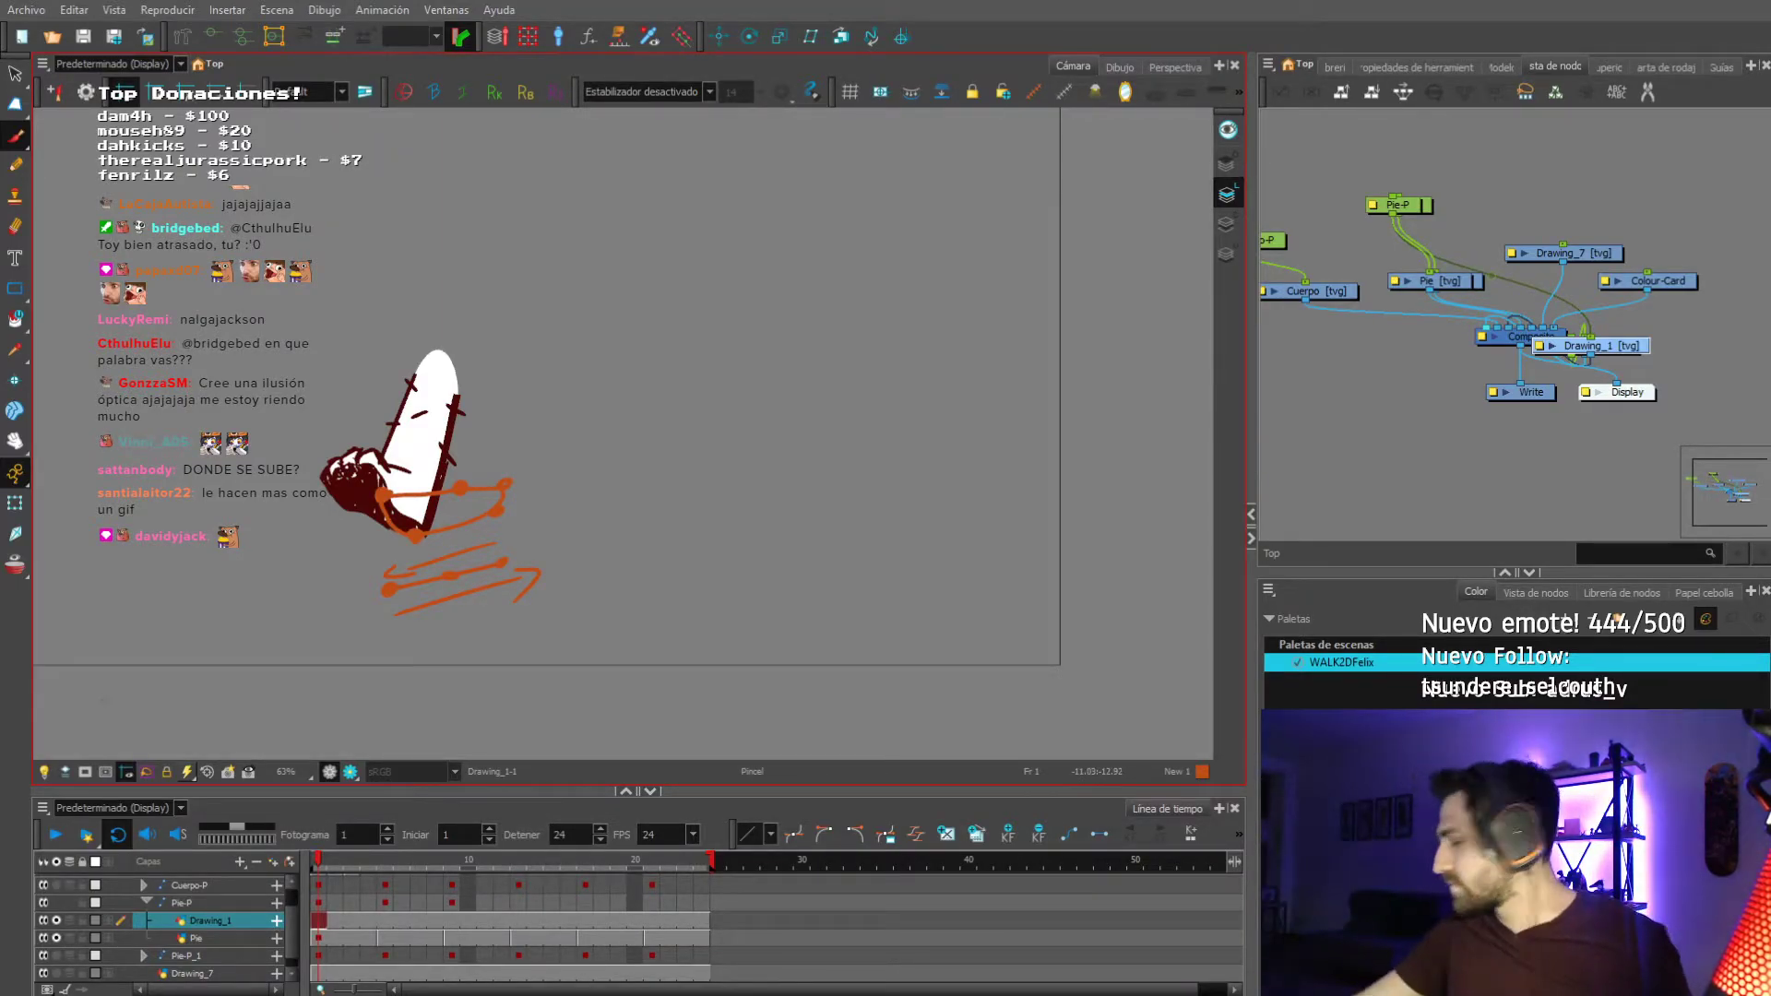
{"action": "left_click", "coordinate": [58, 835]}
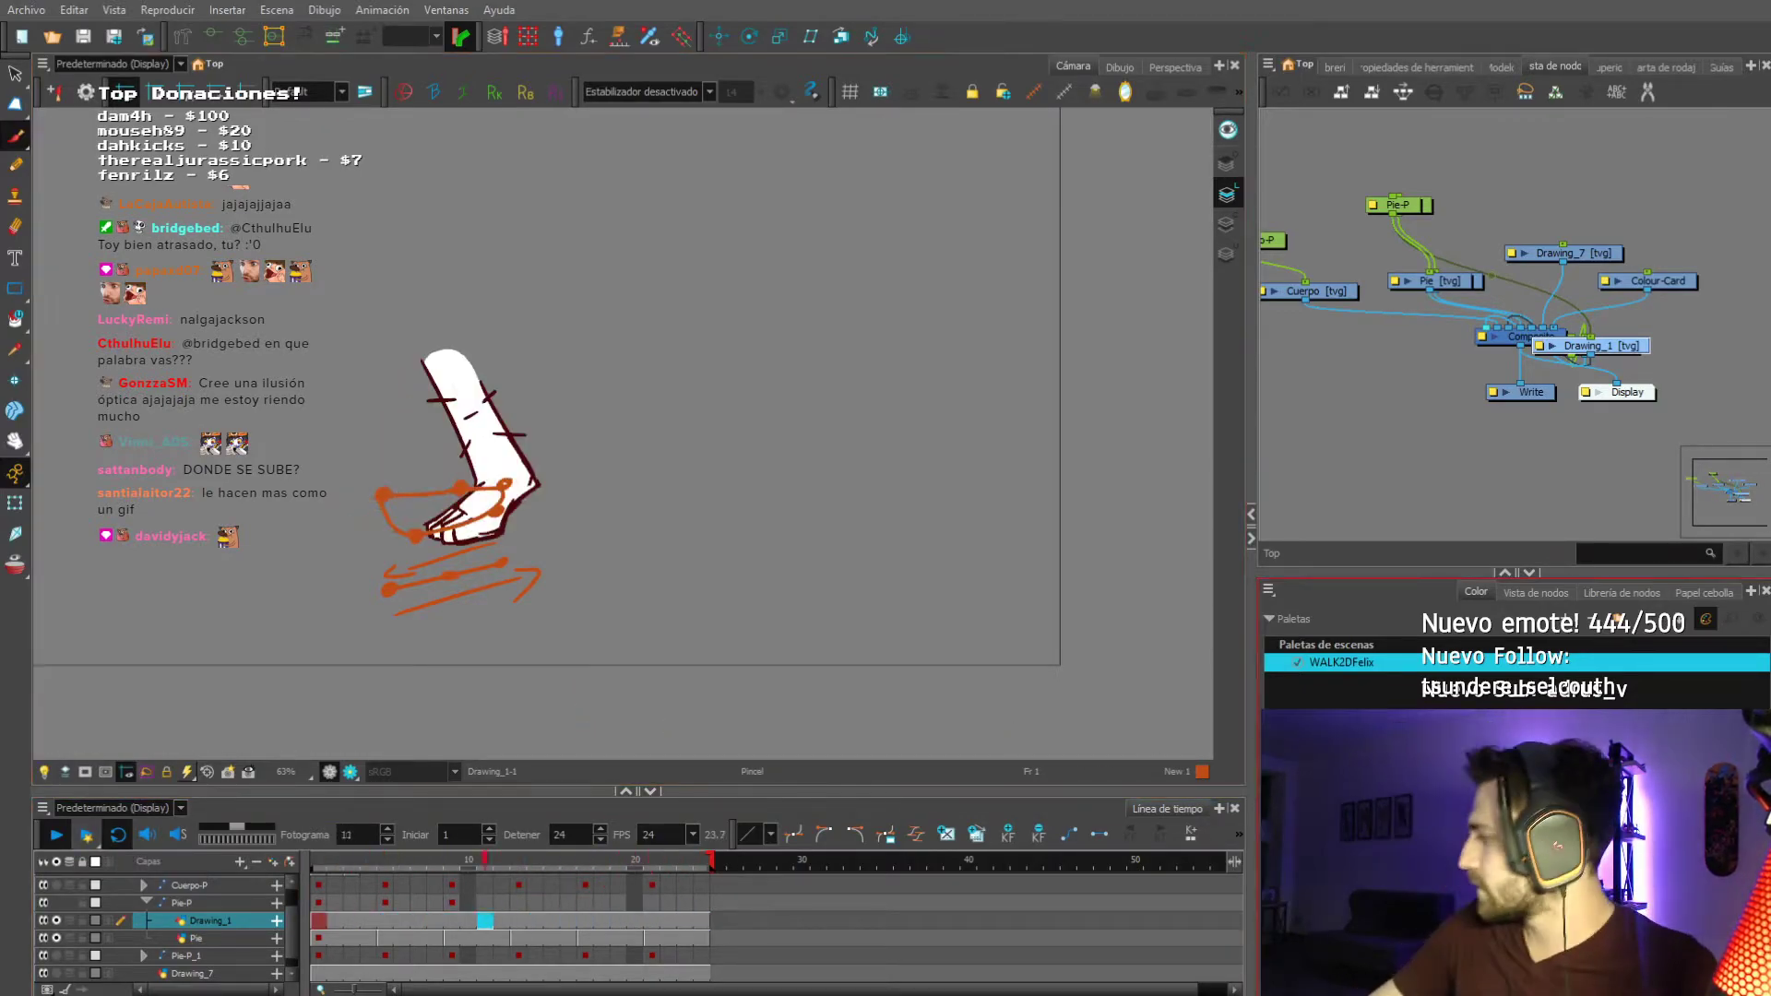
Switch to Discord, enlarge the walk-cycle GIF posted at 9:05 PM, examine its foot movement, and return to the channel.
{"action": "key", "text": "alt+Tab"}
{"action": "scroll", "coordinate": [830, 623], "scroll_direction": "down", "scroll_amount": 4}
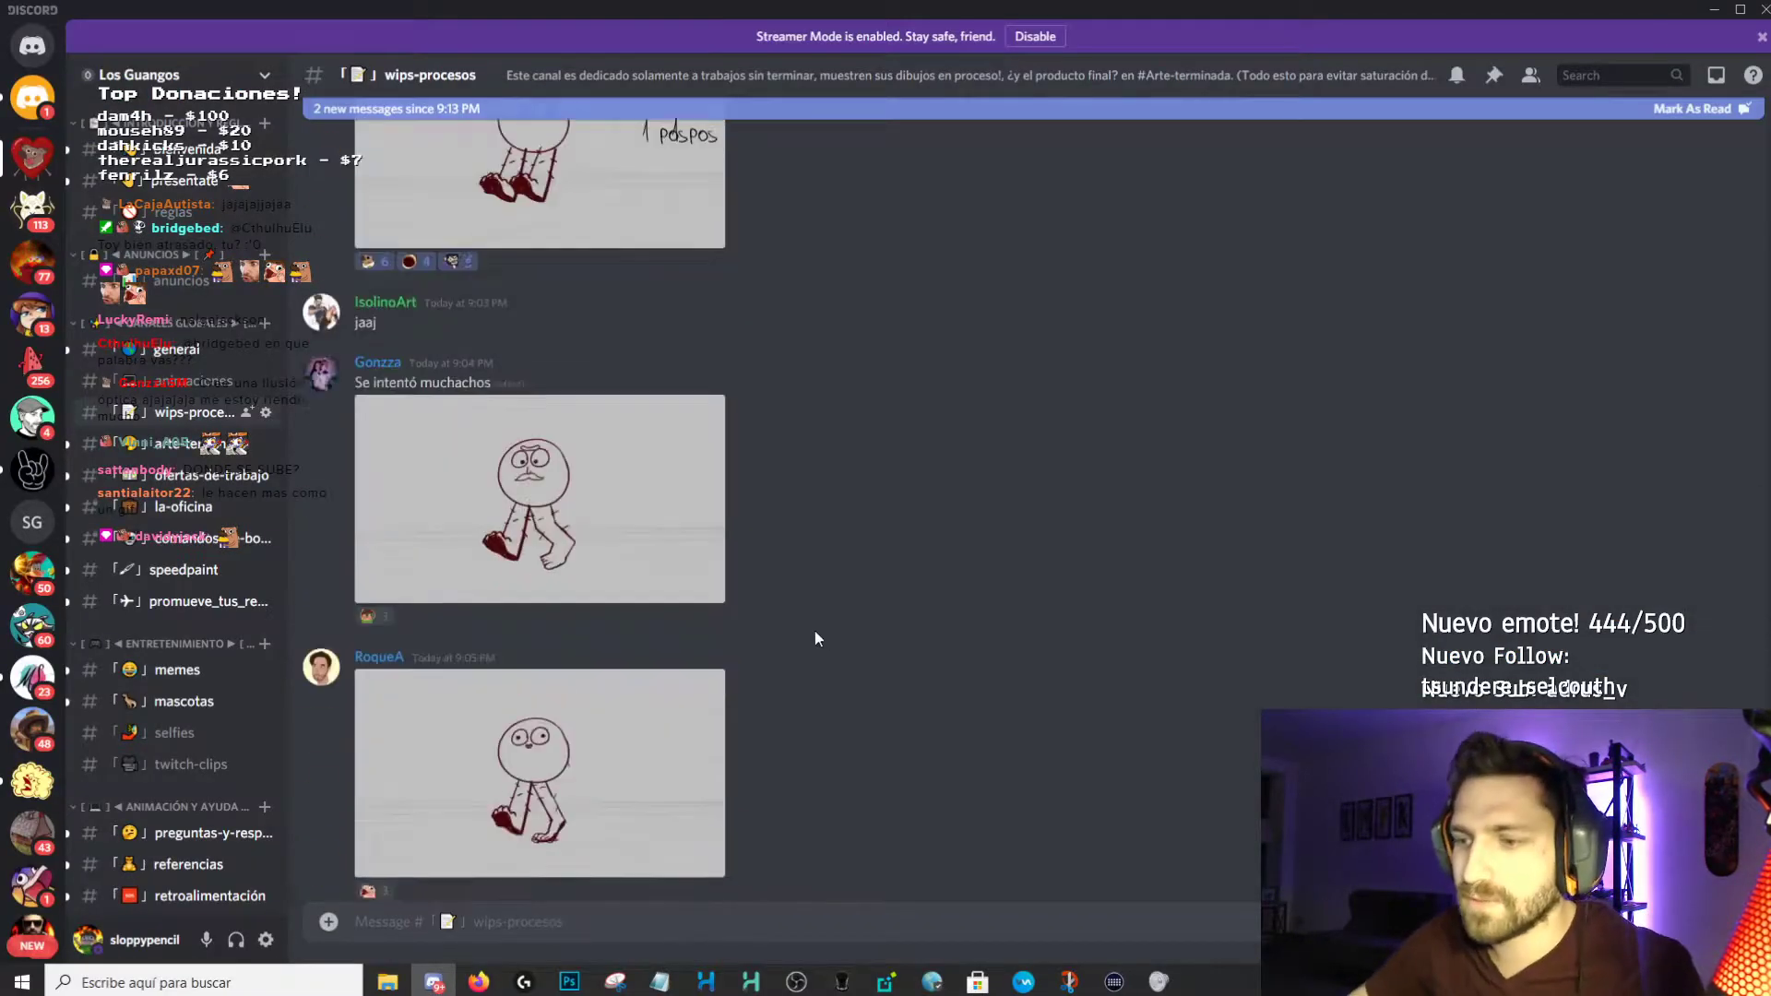
{"action": "left_click", "coordinate": [473, 687]}
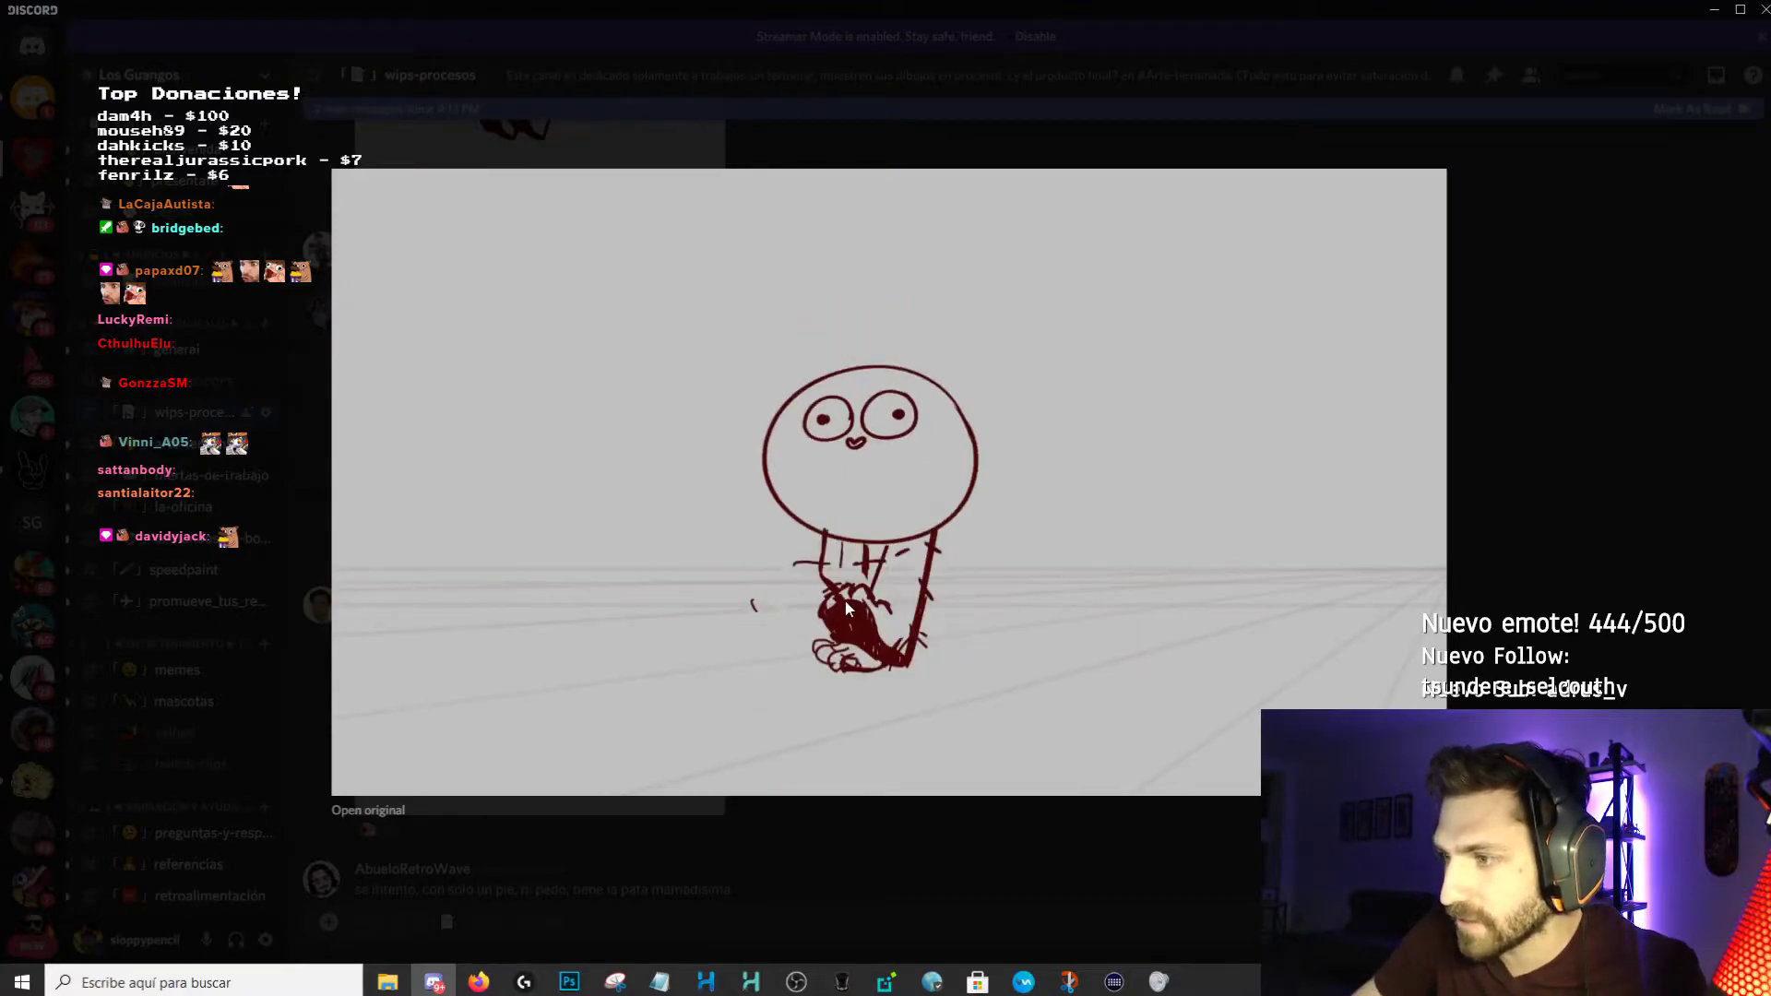
{"action": "left_click_drag", "start_coordinate": [911, 611], "coordinate": [912, 656]}
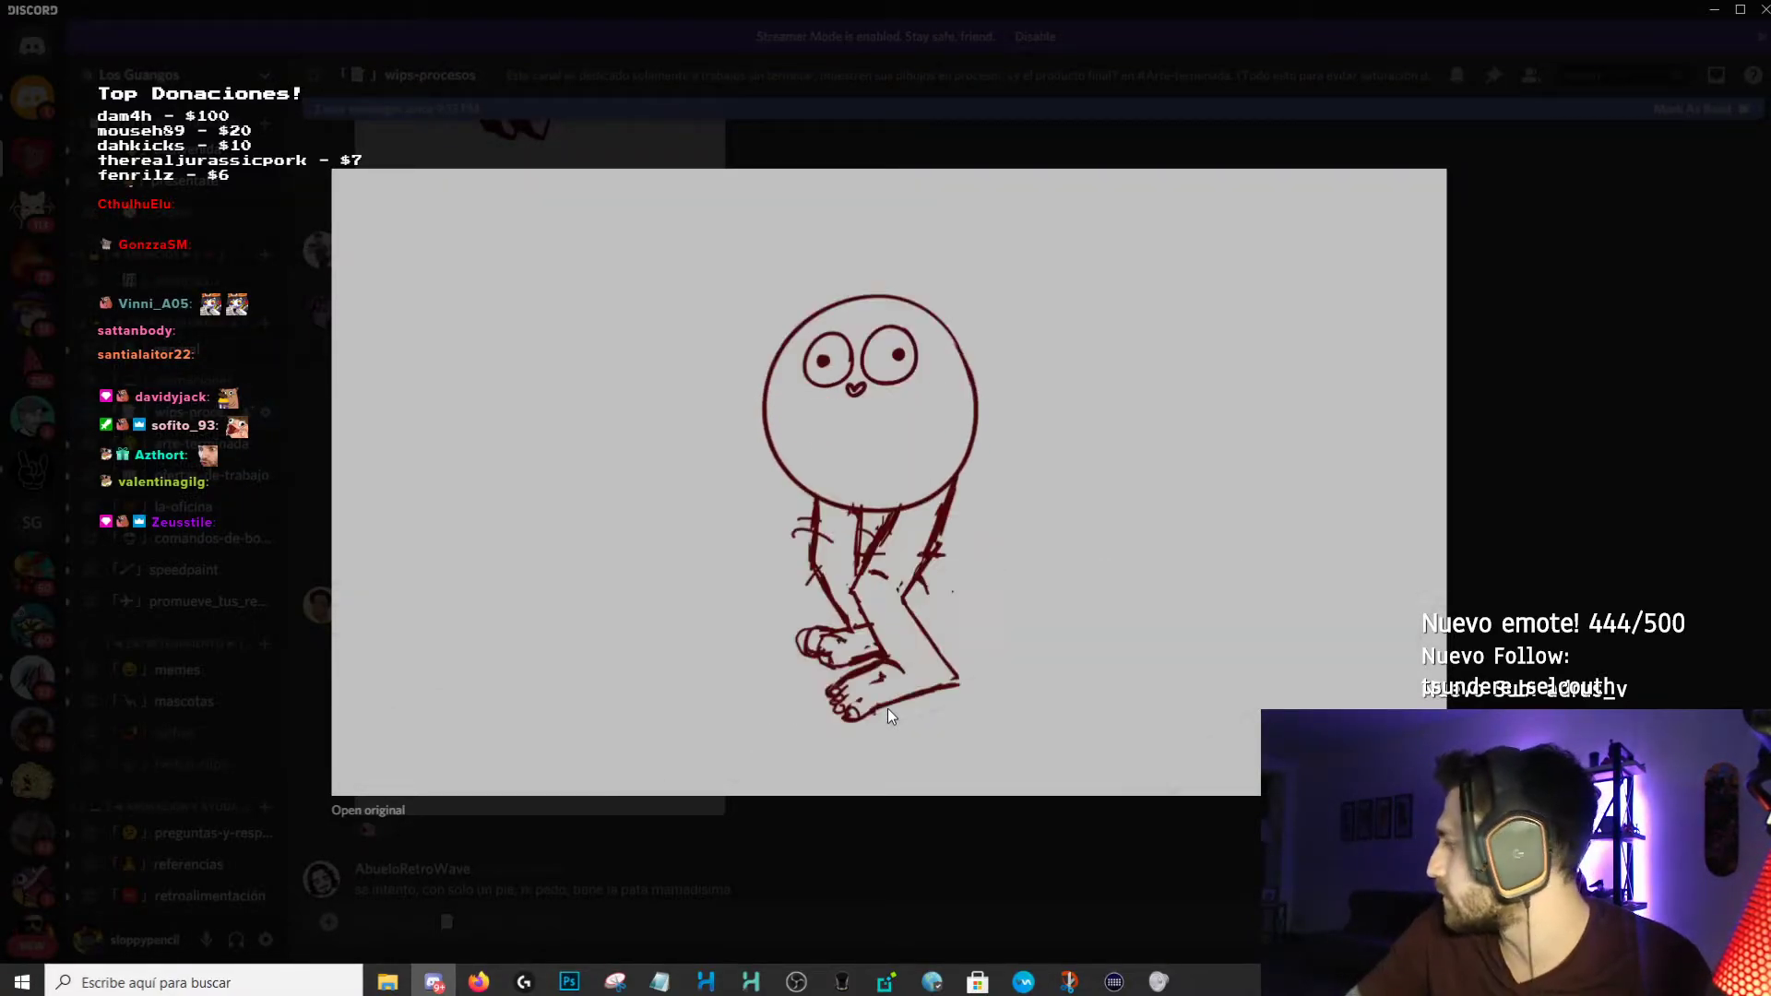
{"action": "key", "text": "Escape"}
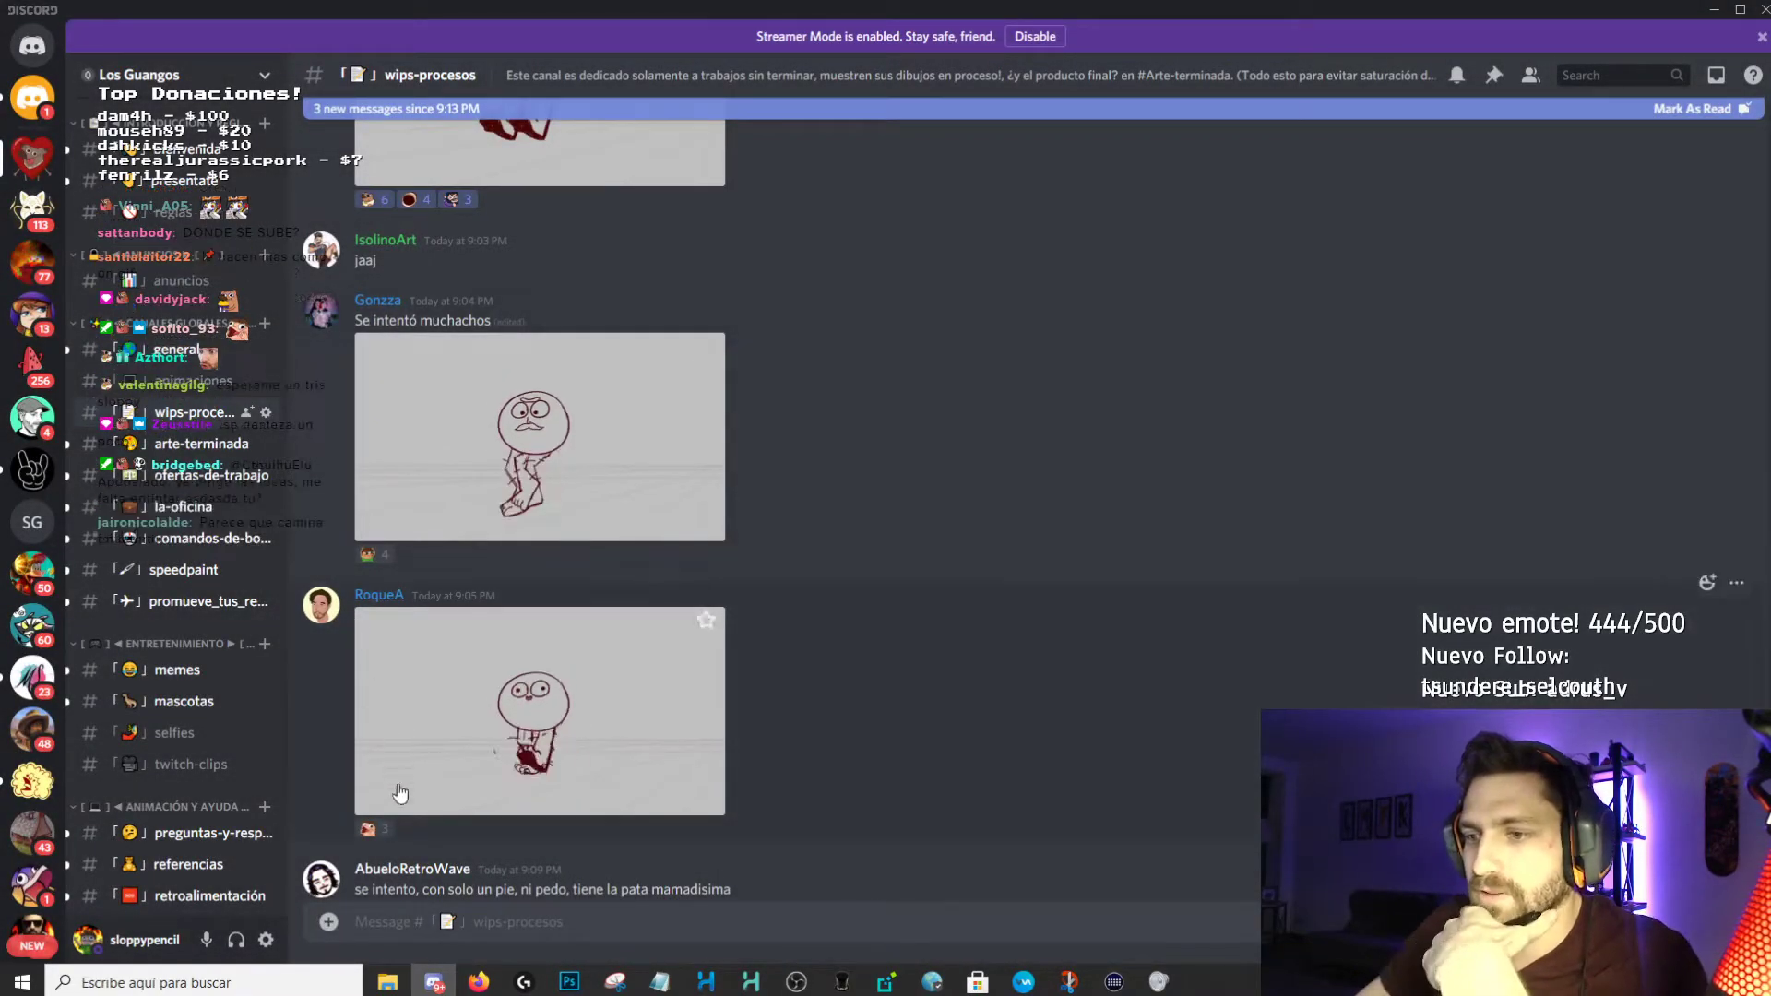
Enlarge the one-legged "se intento, con solo un pie" GIF, examine its foot and body motion, and continue to Jpork.mov.
{"action": "scroll", "coordinate": [467, 621], "scroll_direction": "up", "scroll_amount": 2}
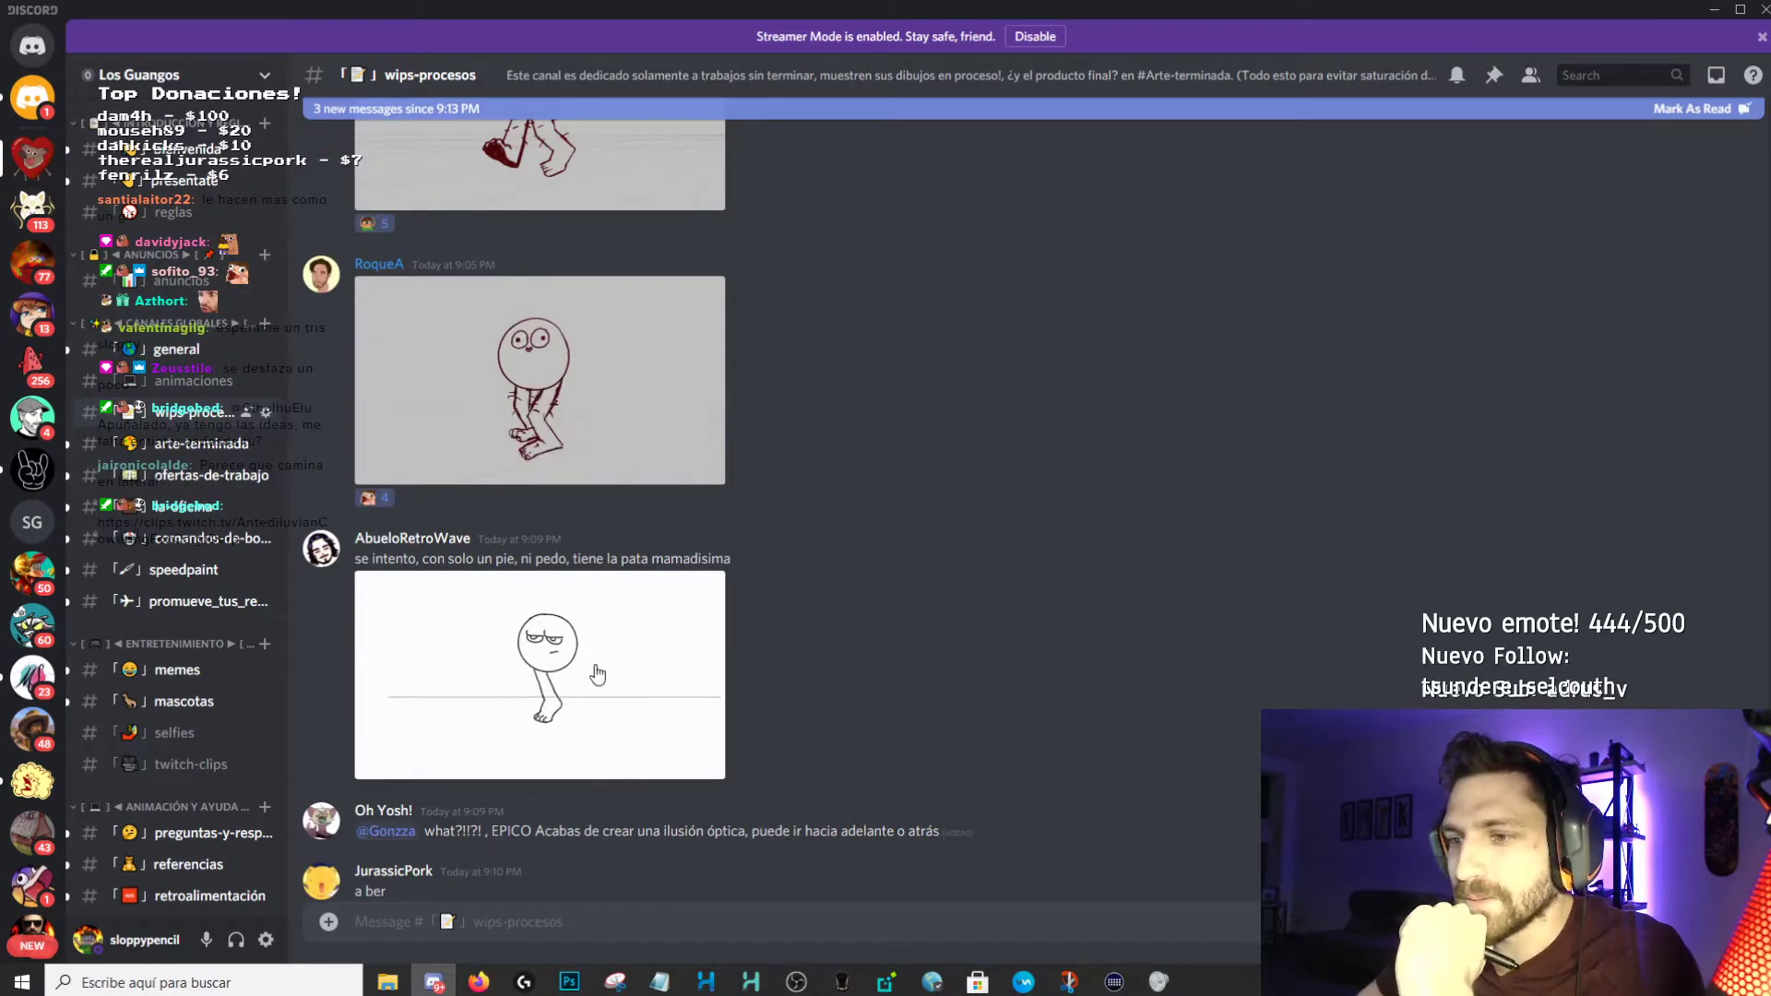
{"action": "left_click", "coordinate": [683, 607]}
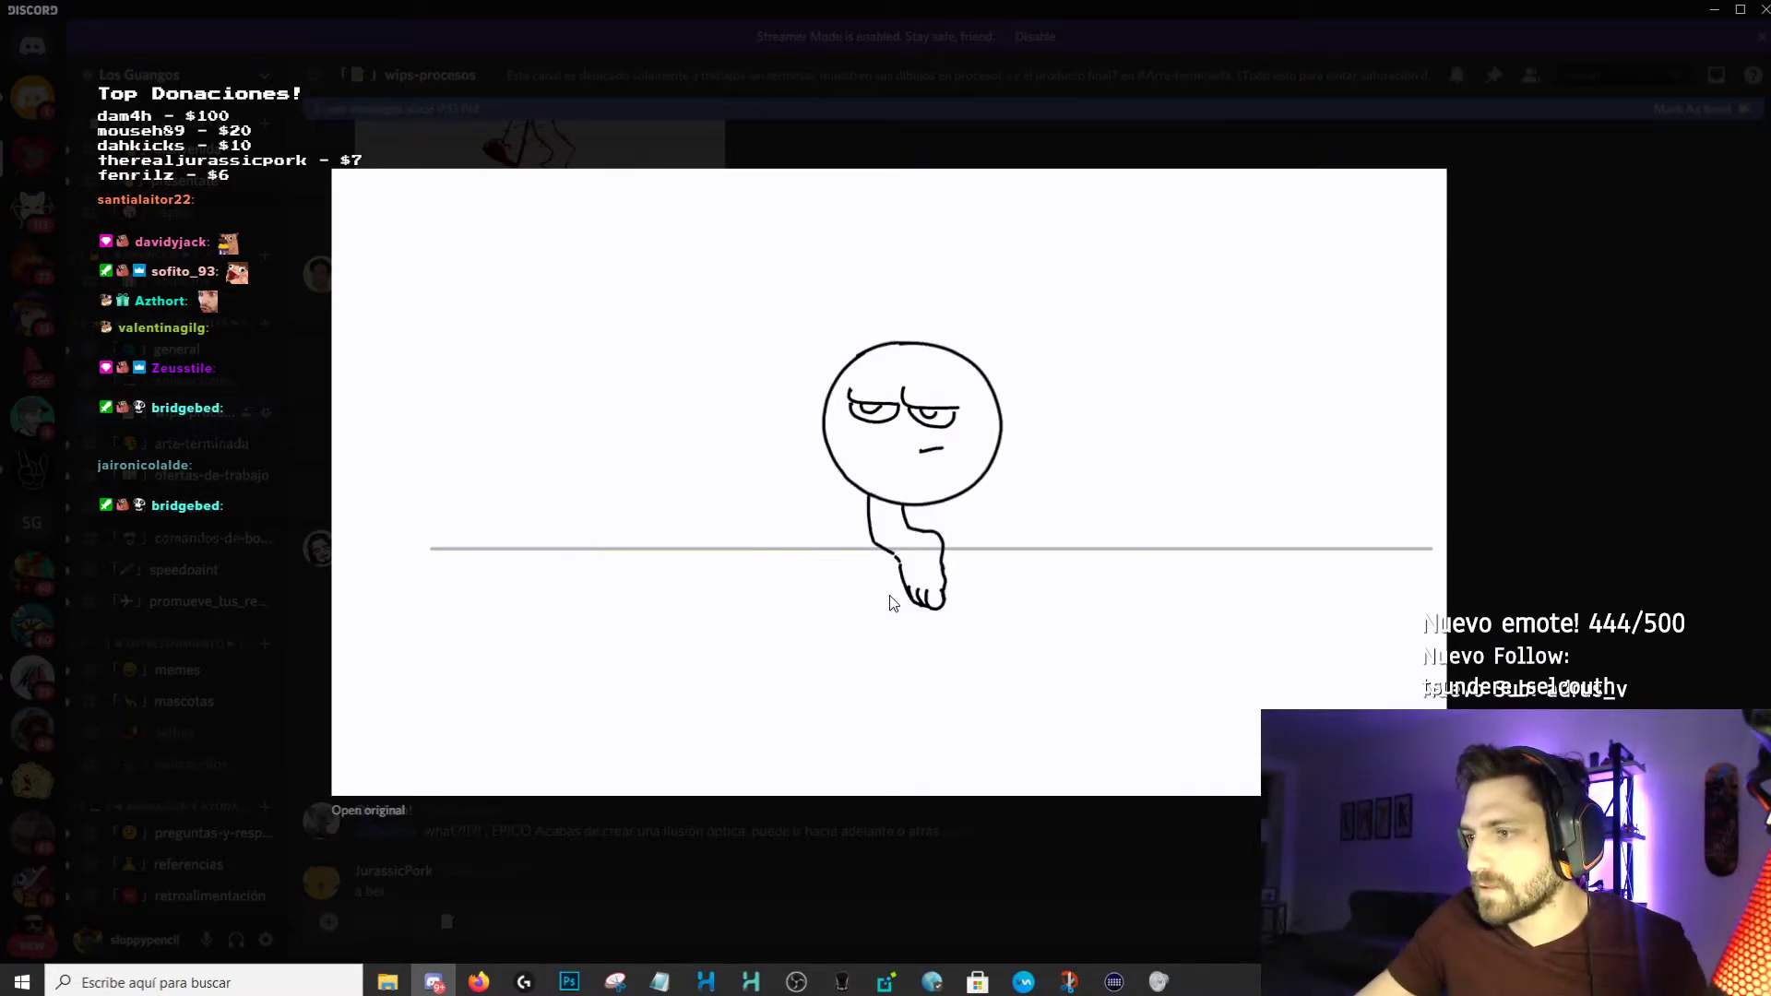
{"action": "left_click", "coordinate": [836, 821]}
{"action": "left_click", "coordinate": [459, 683]}
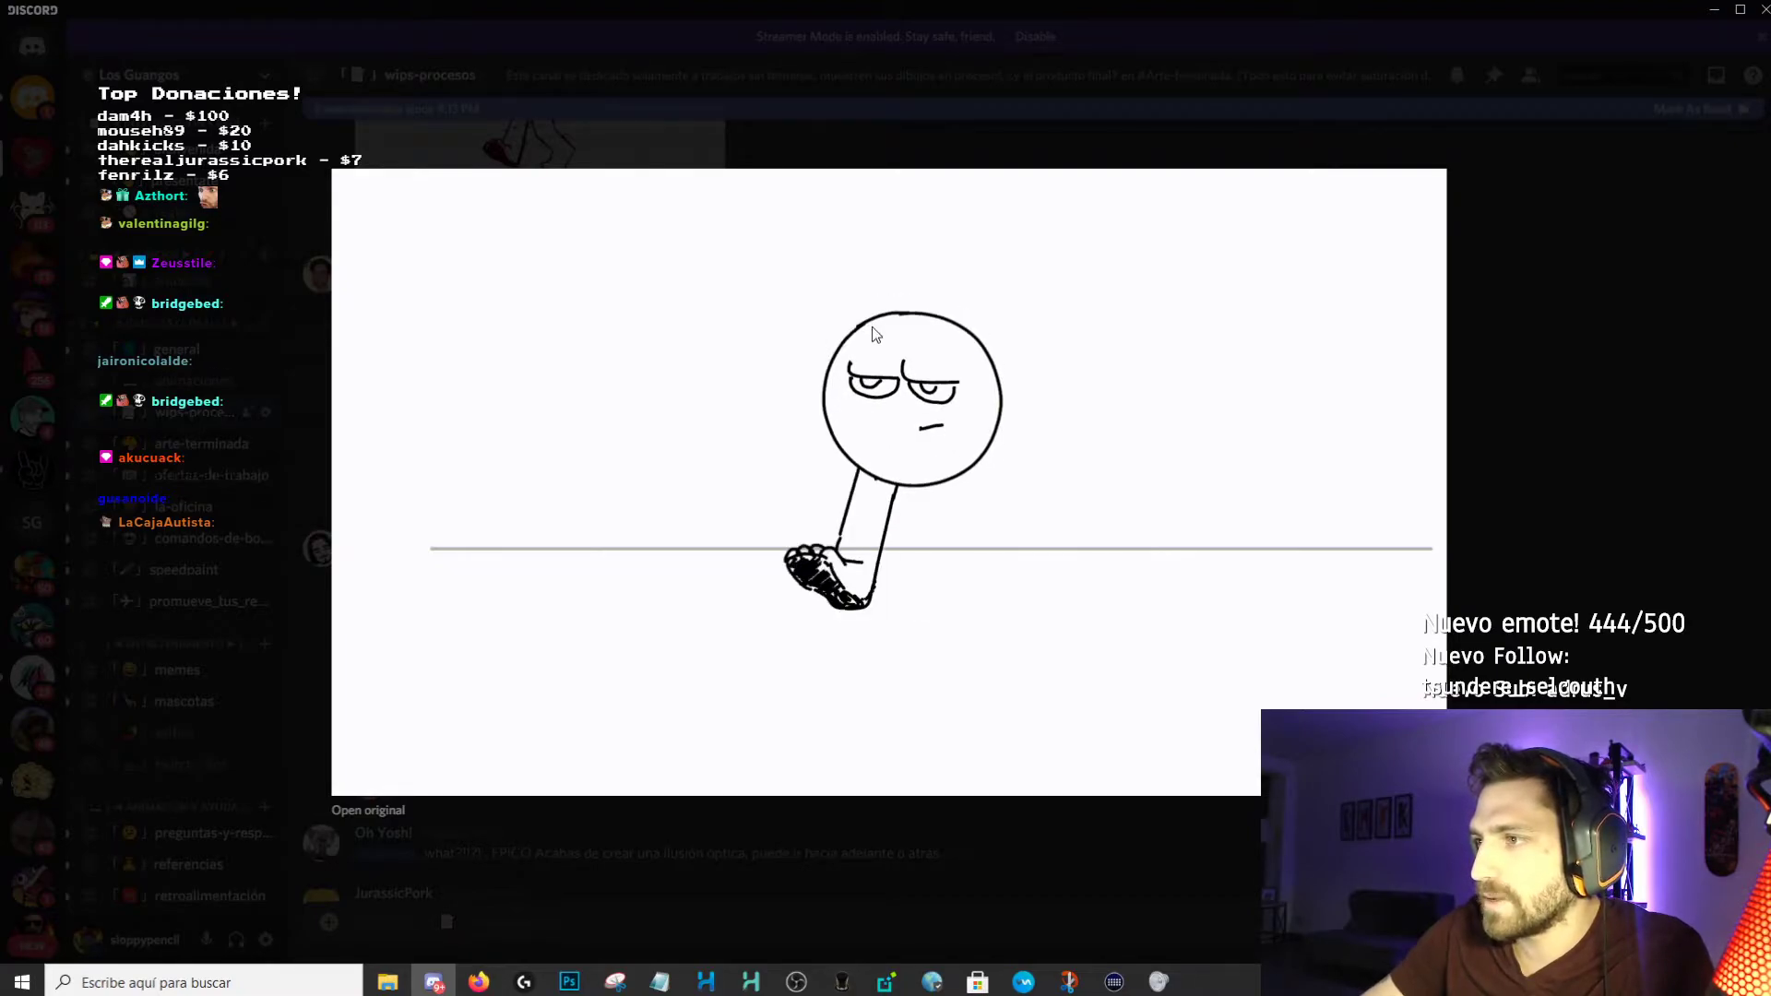
{"action": "left_click", "coordinate": [873, 921]}
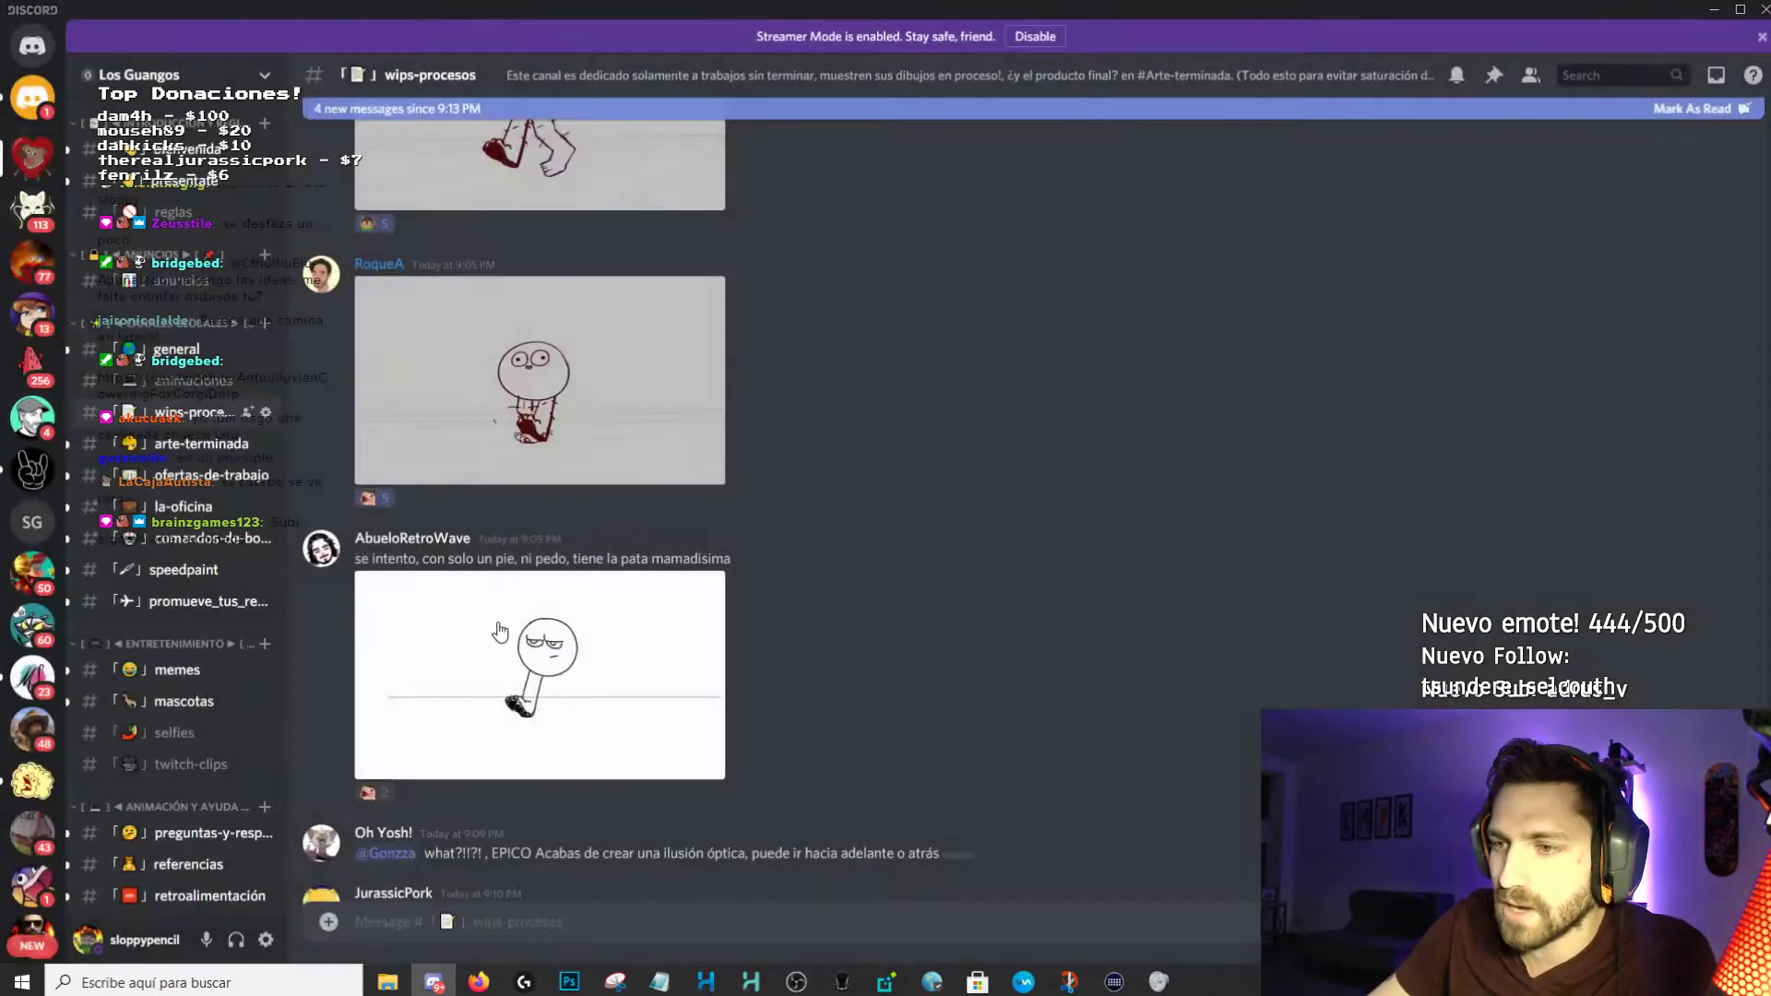
{"action": "left_click", "coordinate": [502, 683]}
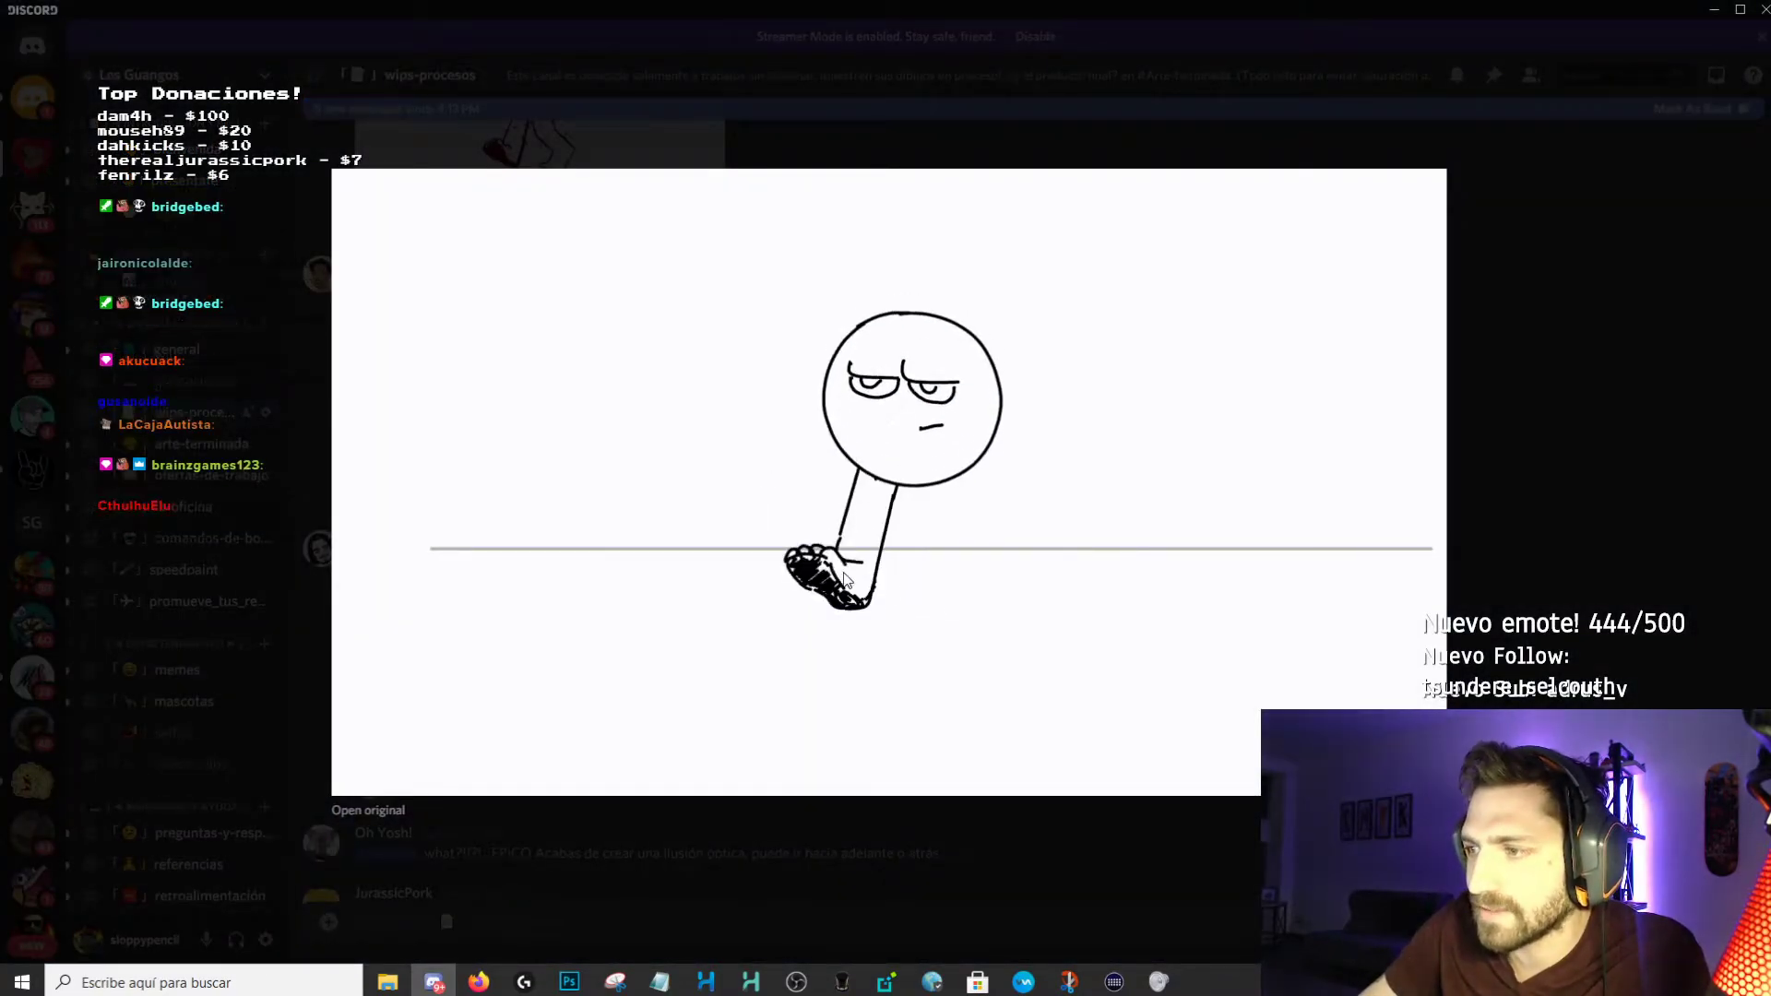
{"action": "left_click", "coordinate": [882, 839]}
{"action": "scroll", "coordinate": [839, 590], "scroll_direction": "down", "scroll_amount": 3}
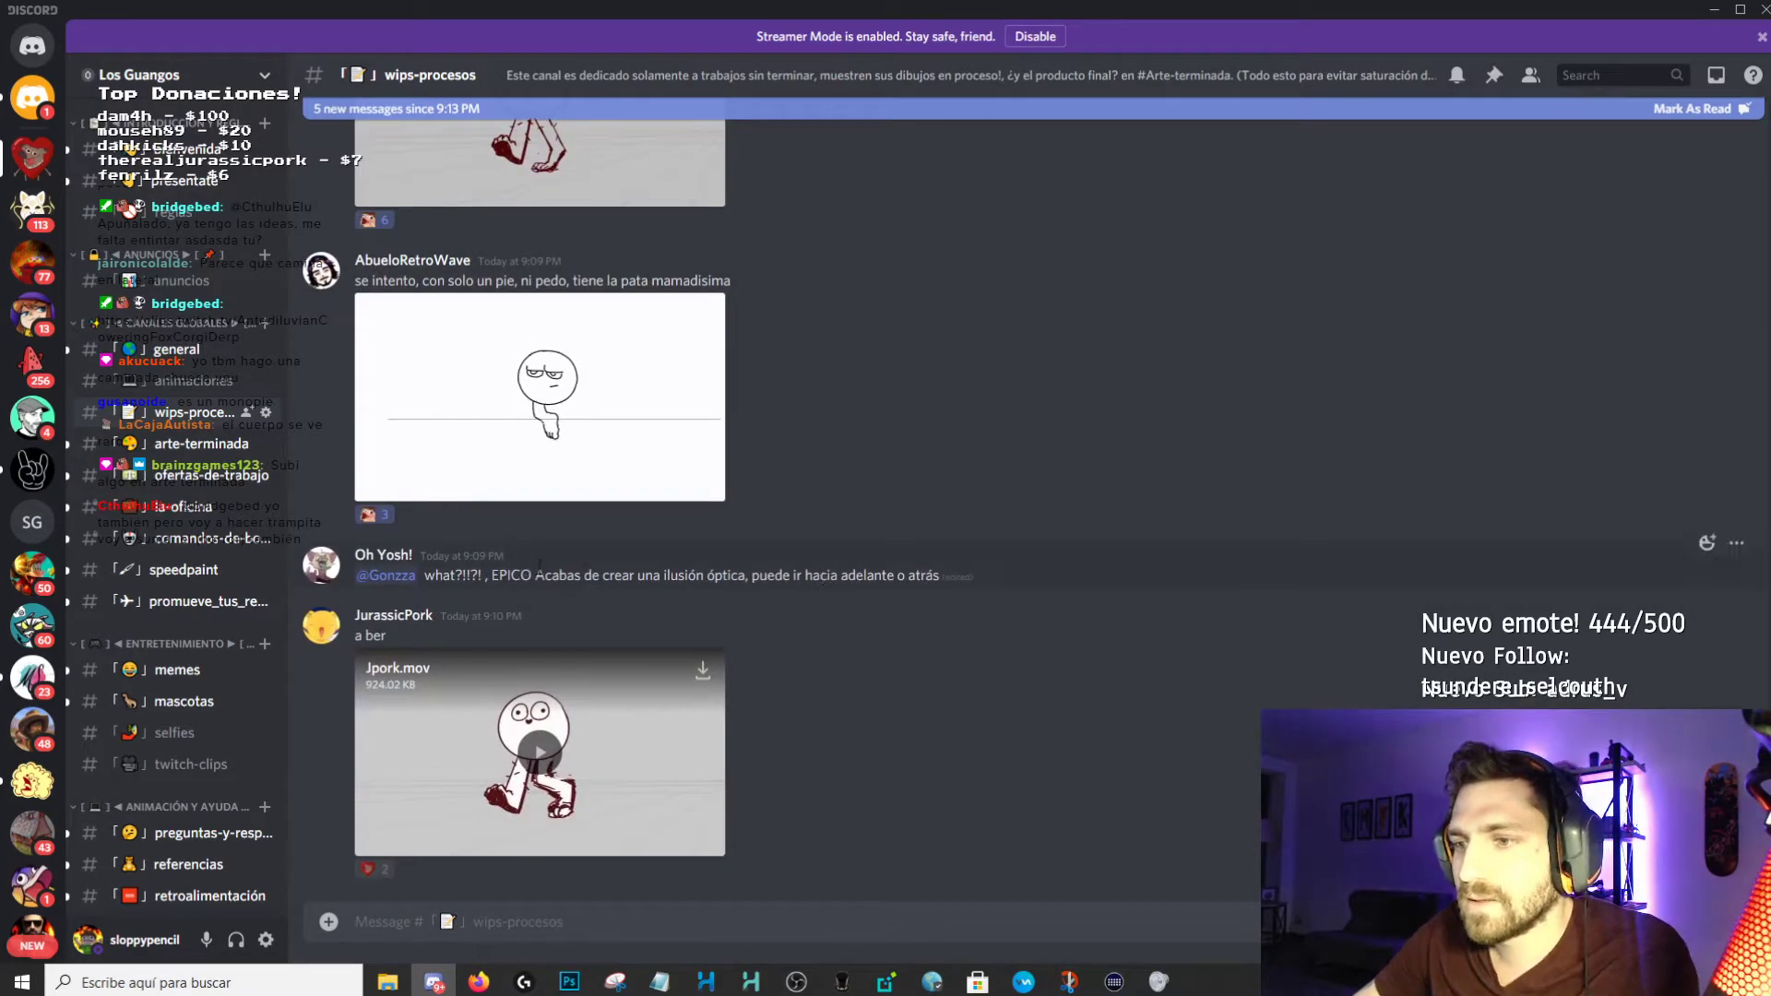
Highlight the "ilusión óptica" comment, examine the walk-cycle GIF posted at 9:04 PM that it refers to, and return to Jpork.mov.
{"action": "scroll", "coordinate": [530, 571], "scroll_direction": "up", "scroll_amount": 2}
{"action": "left_click_drag", "start_coordinate": [680, 755], "coordinate": [950, 754]}
{"action": "scroll", "coordinate": [904, 646], "scroll_direction": "up", "scroll_amount": 2}
{"action": "scroll", "coordinate": [832, 639], "scroll_direction": "down", "scroll_amount": 3}
{"action": "triple_click", "coordinate": [490, 672]}
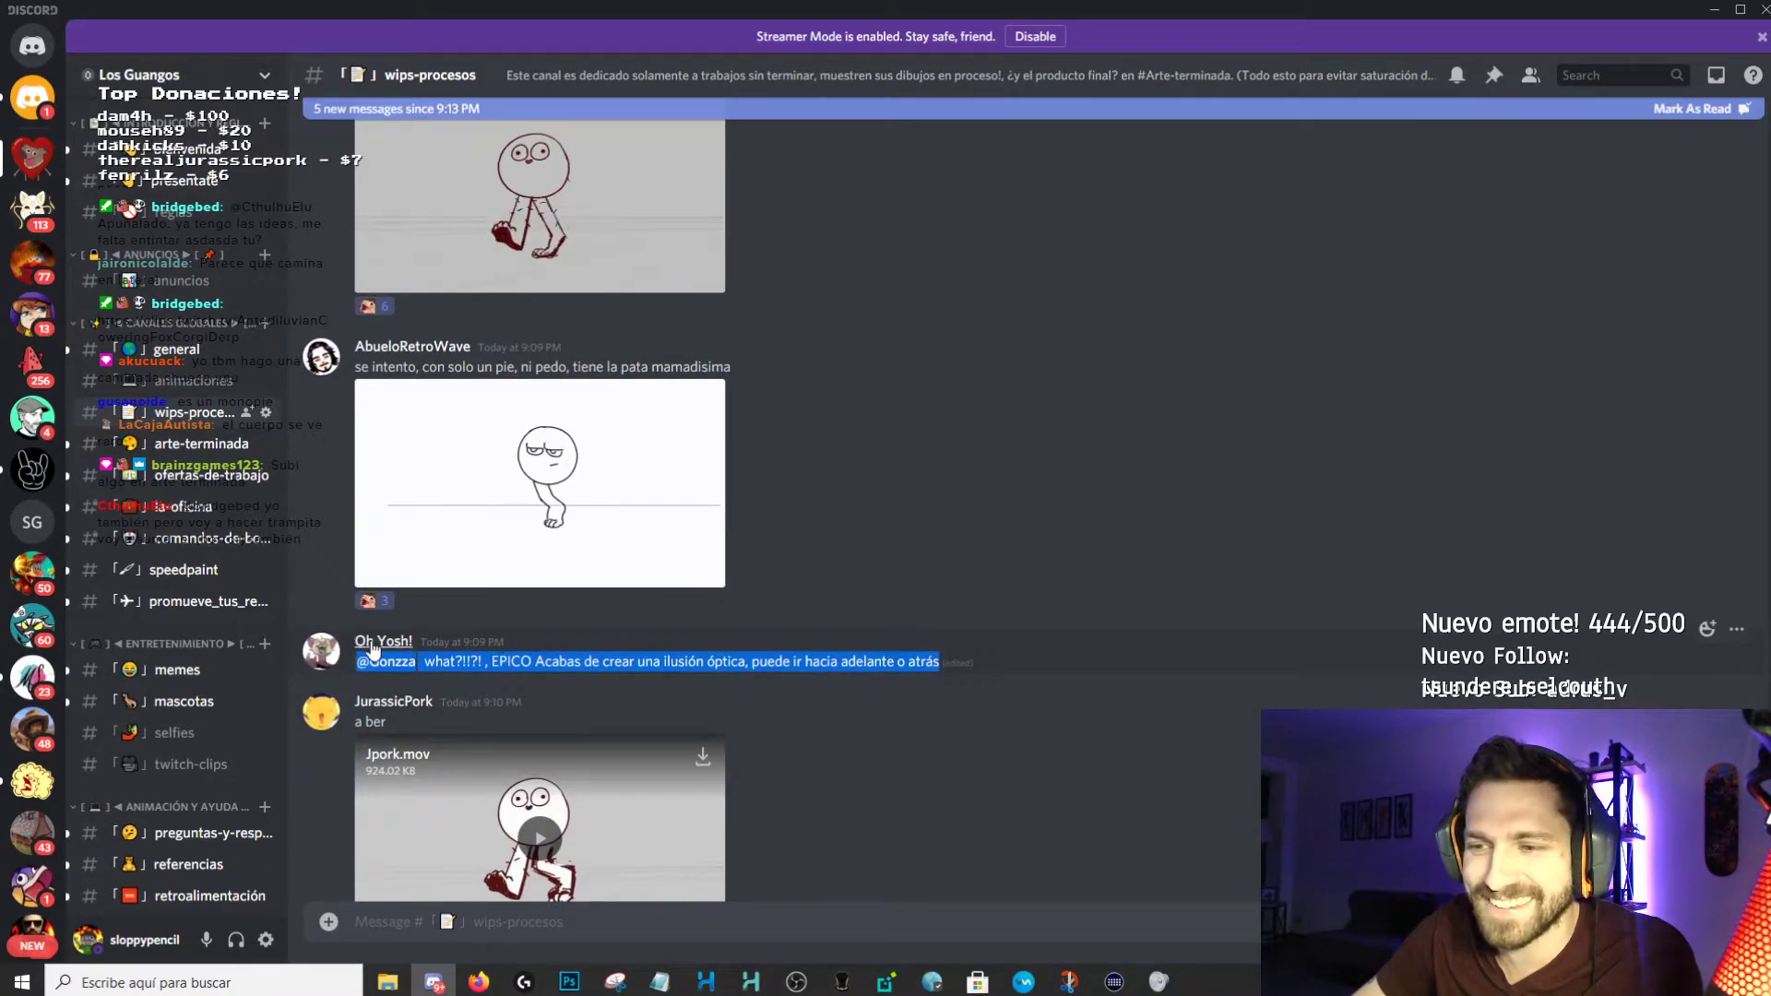
{"action": "scroll", "coordinate": [706, 636], "scroll_direction": "up", "scroll_amount": 5}
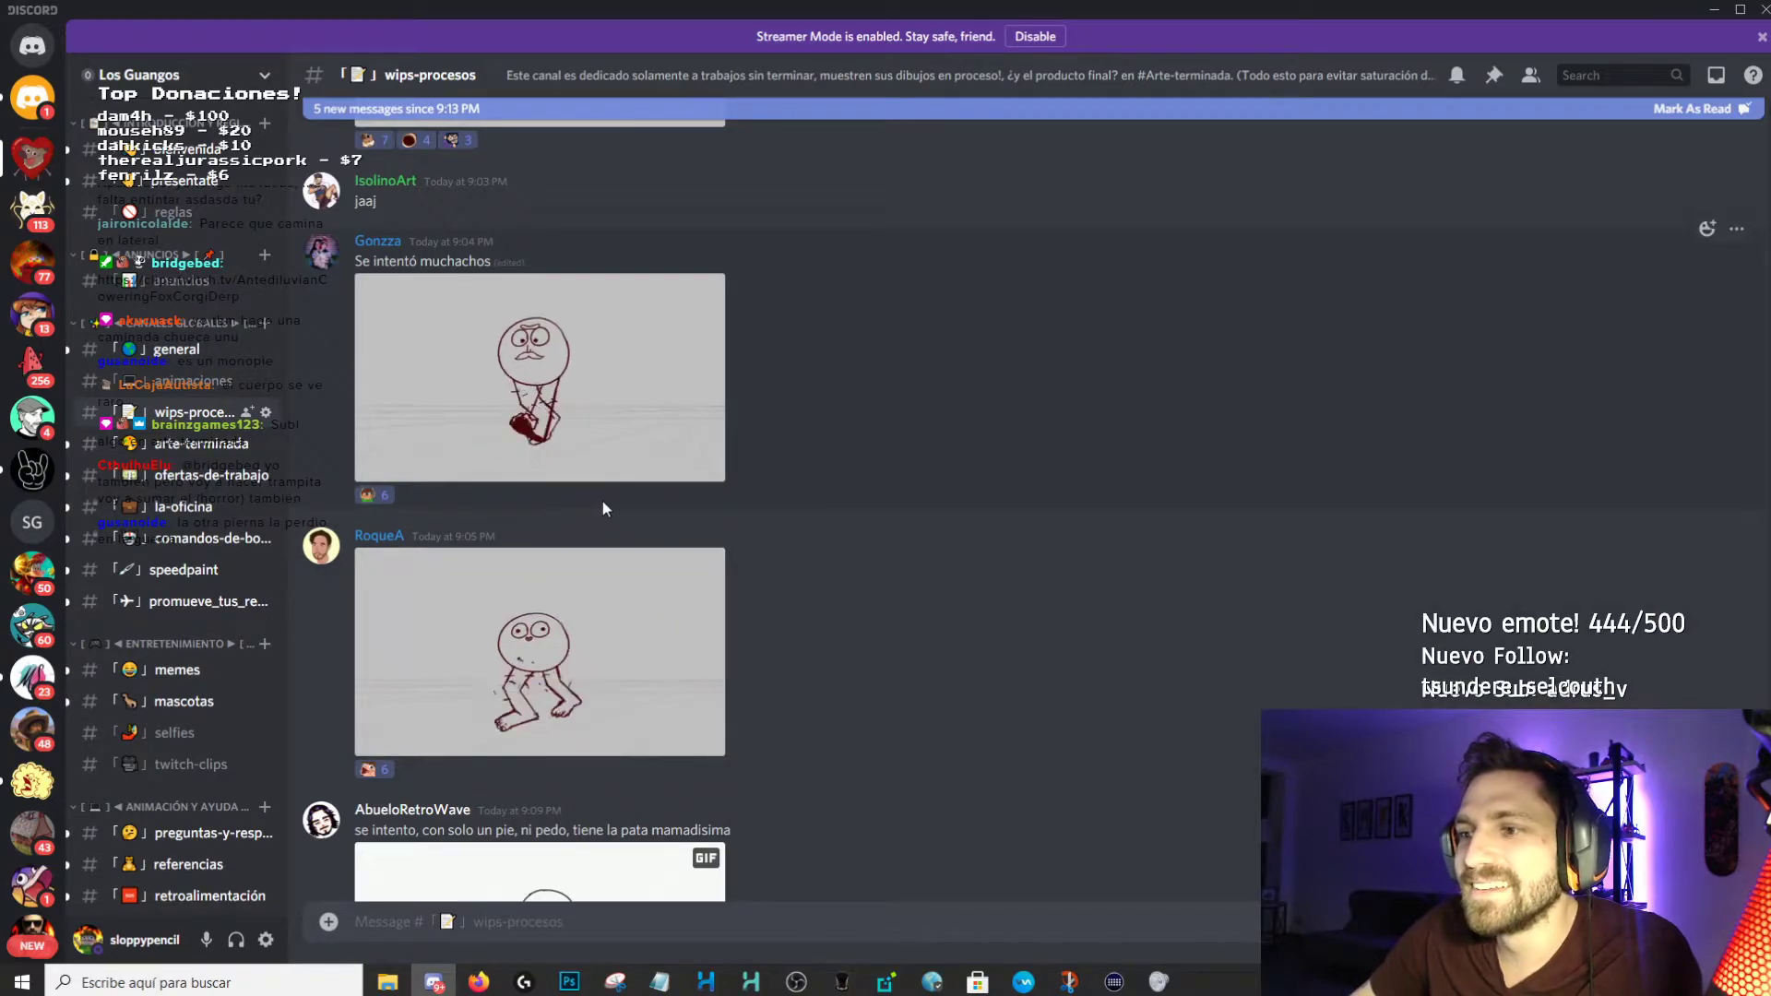
{"action": "scroll", "coordinate": [886, 562], "scroll_direction": "down", "scroll_amount": 7}
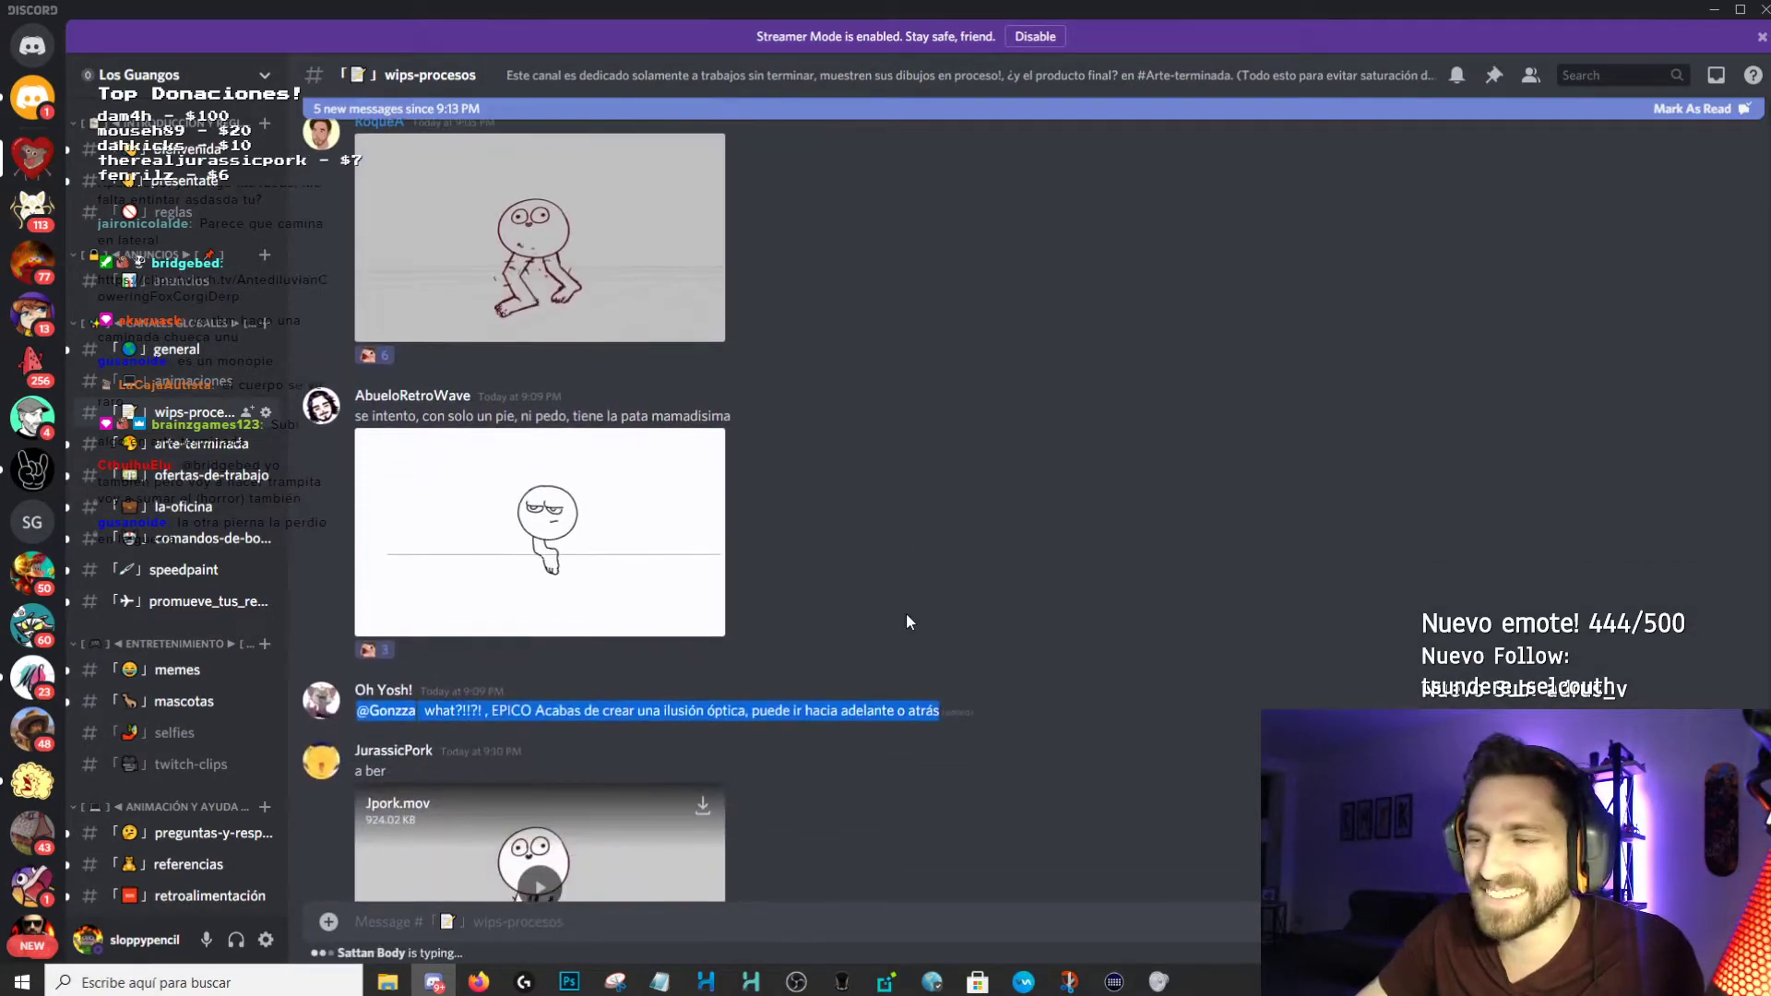
Play Jpork.mov in full screen and pause it repeatedly to examine the foot positions.
{"action": "left_click", "coordinate": [540, 609]}
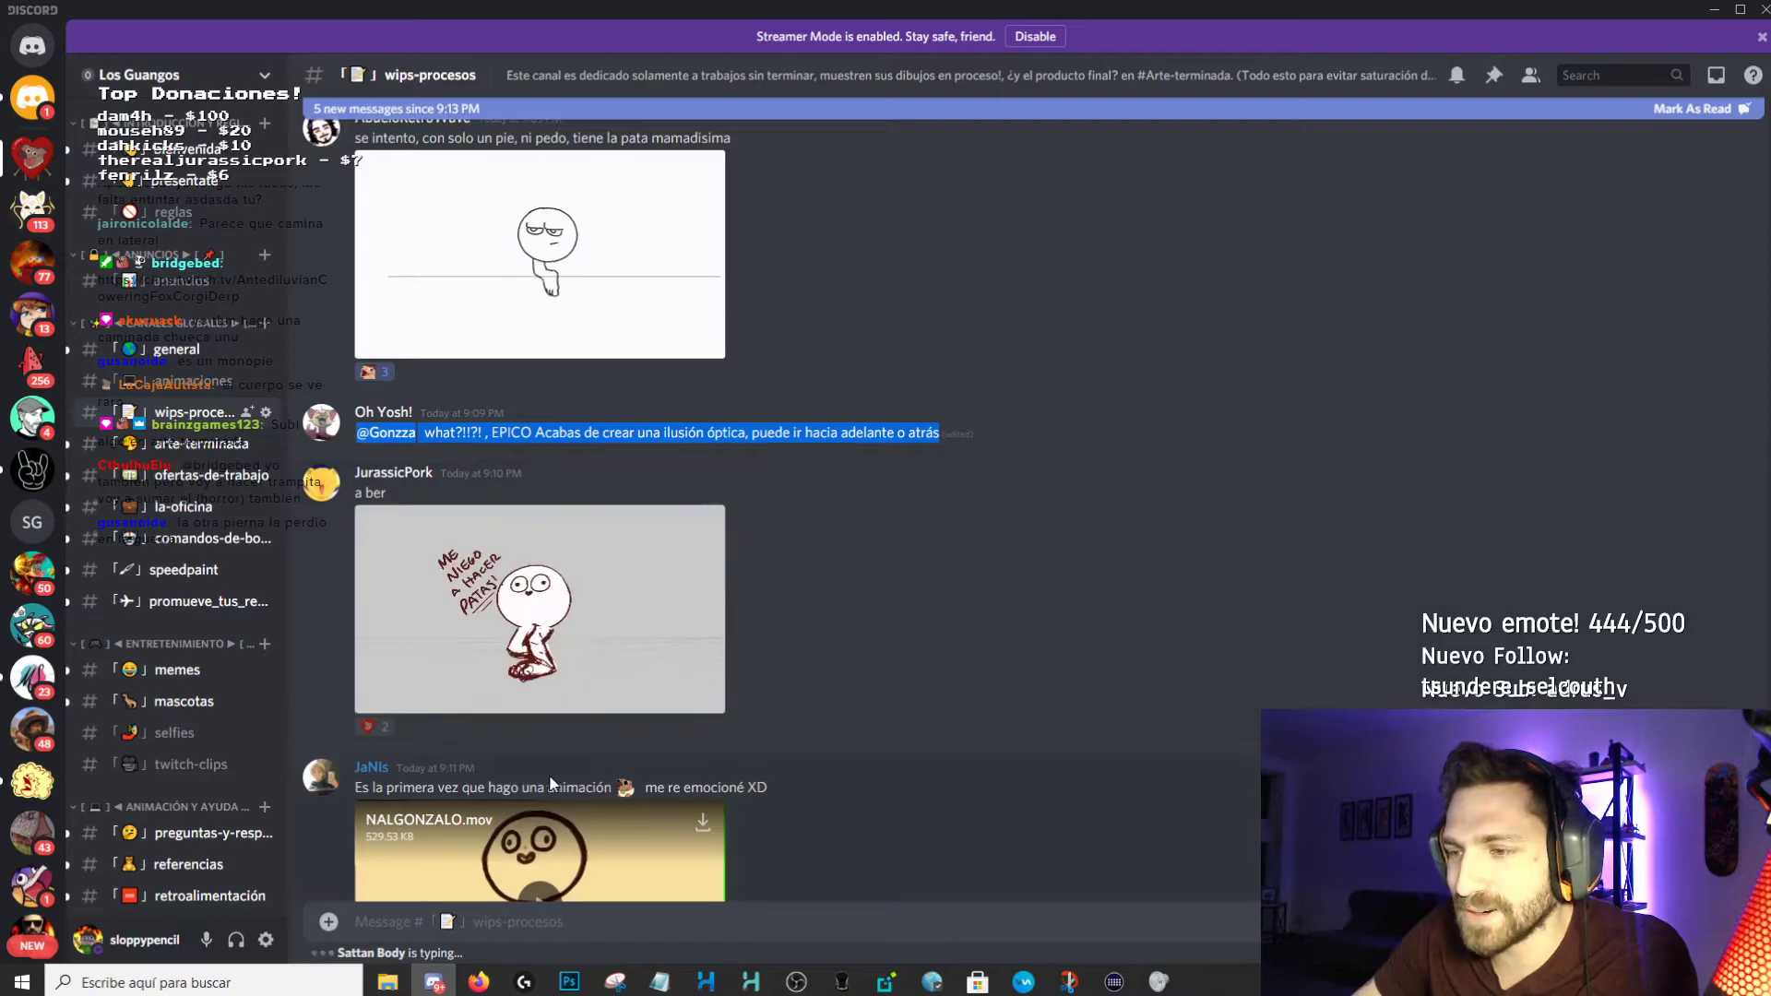
{"action": "left_click", "coordinate": [717, 700]}
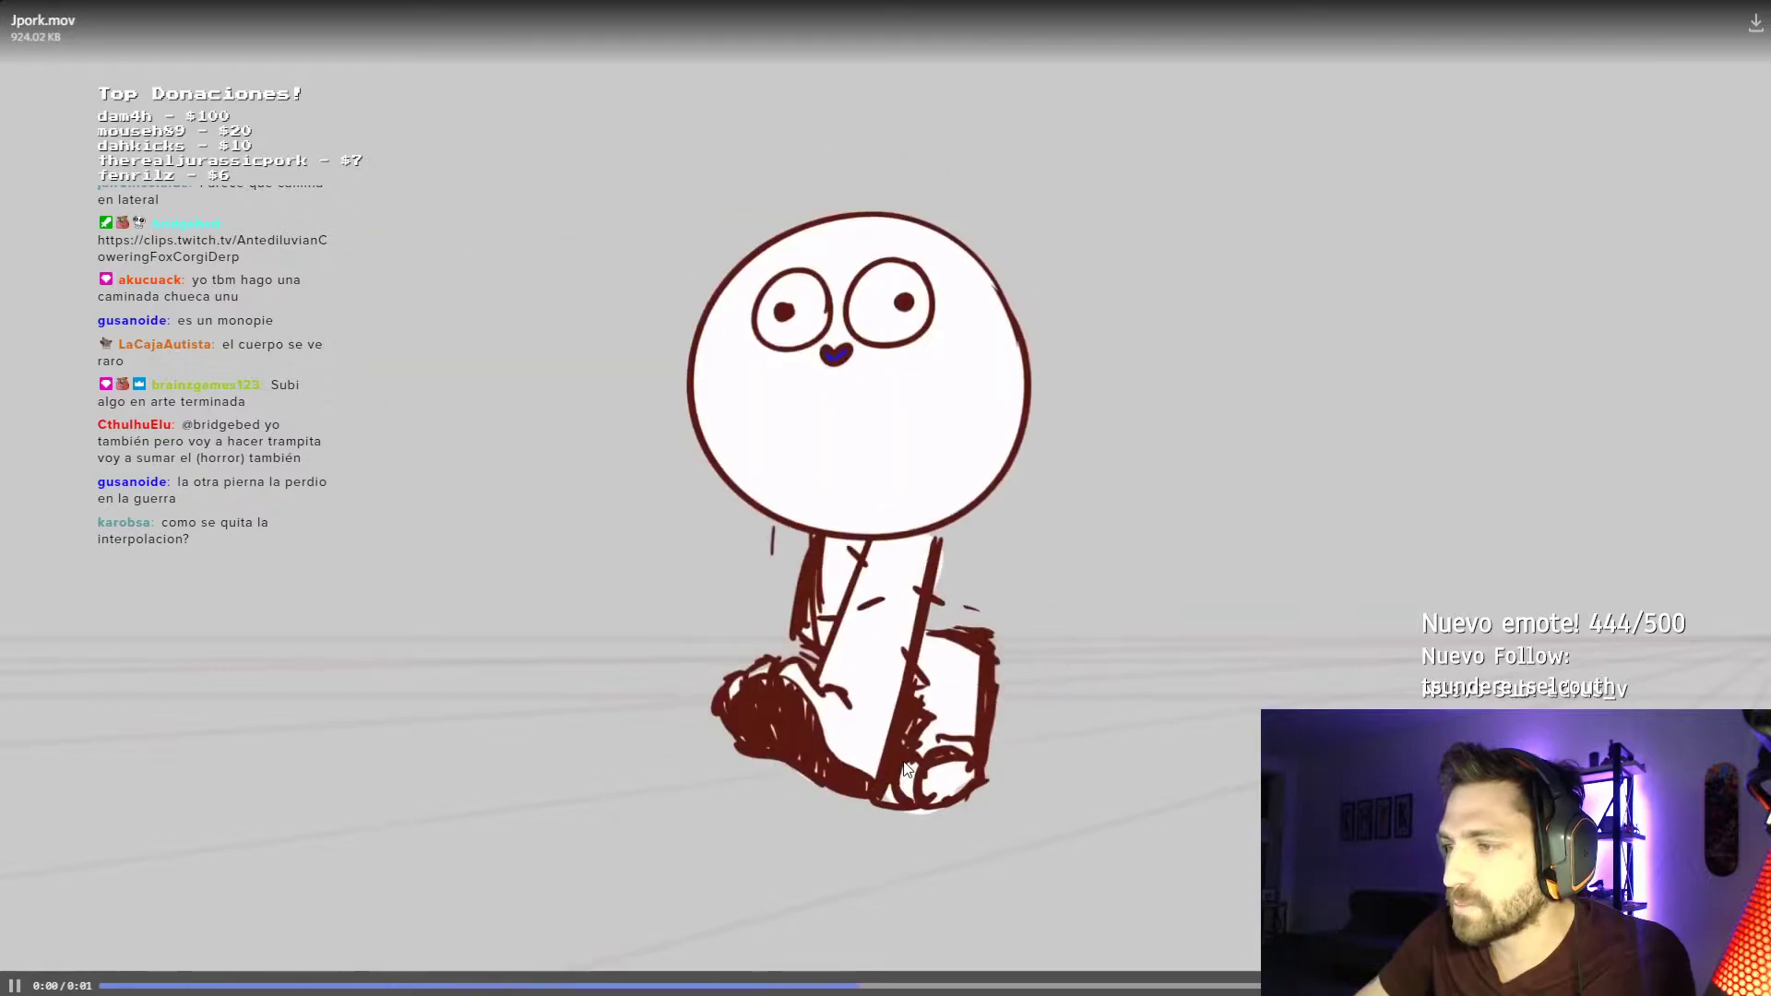
{"action": "left_click", "coordinate": [909, 764]}
{"action": "left_click", "coordinate": [935, 755]}
{"action": "left_click", "coordinate": [927, 752]}
{"action": "left_click", "coordinate": [928, 751]}
{"action": "left_click", "coordinate": [928, 751]}
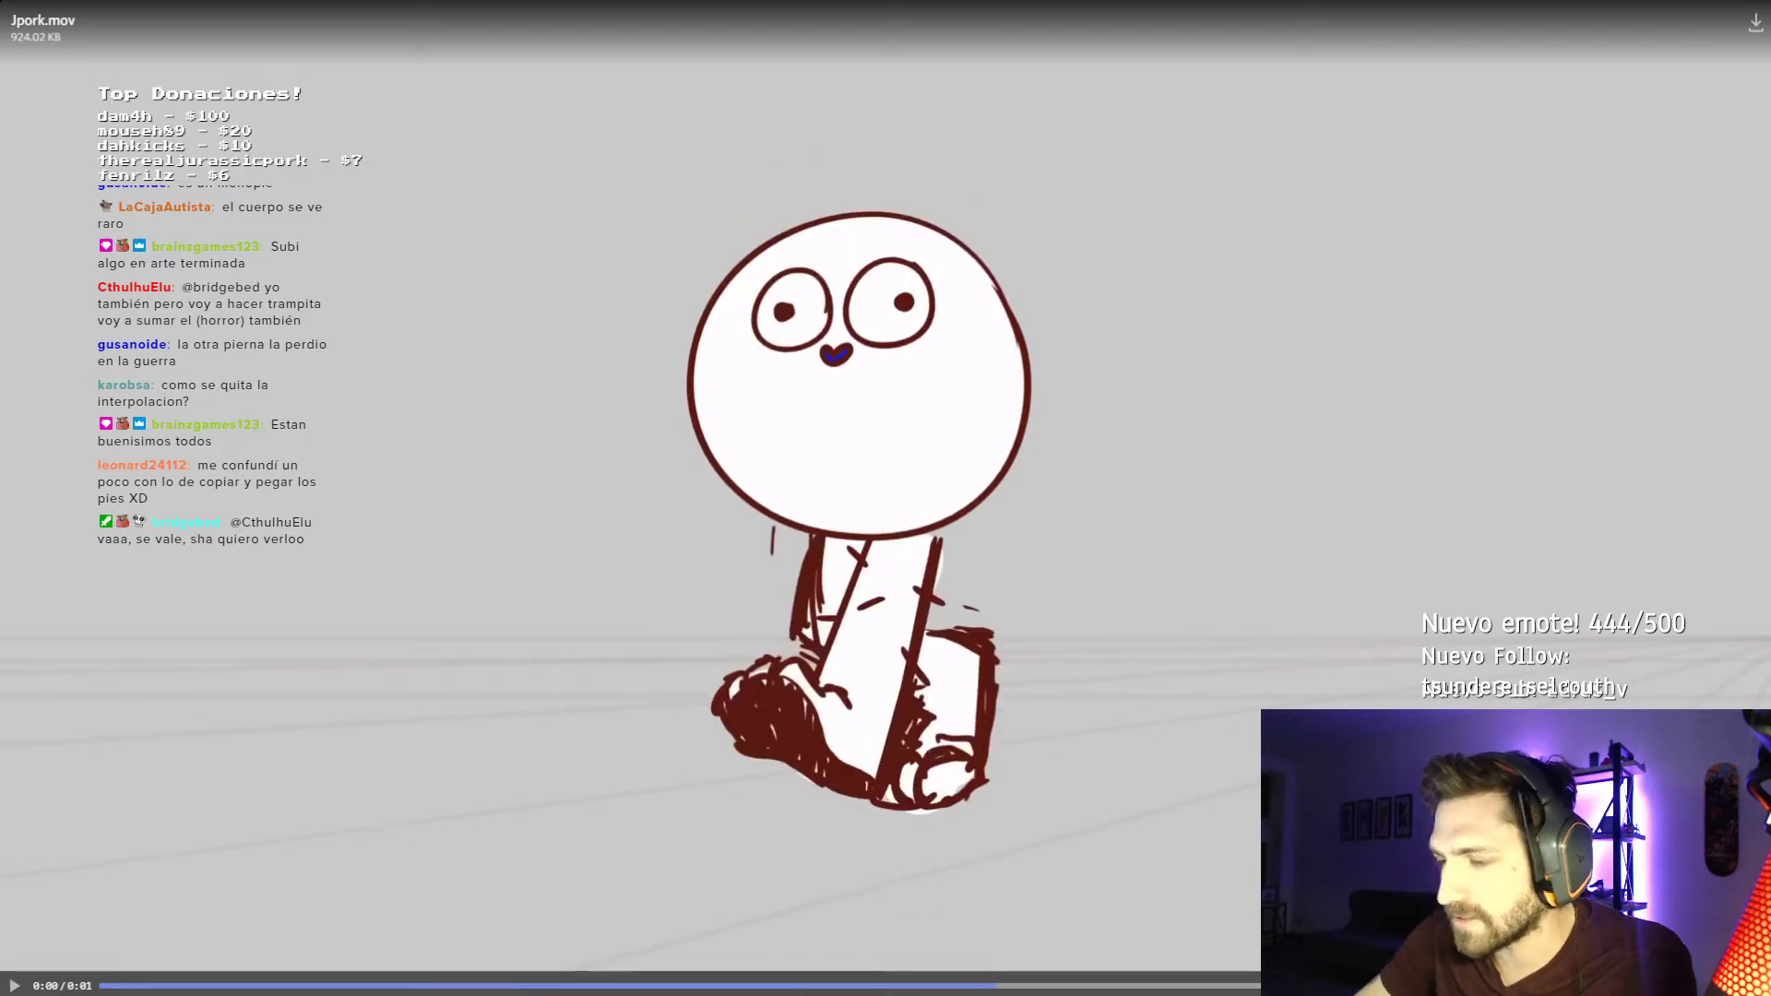
Scrub back and forth through Jpork.mov to compare the crossing-legs pose with the crouching "ME NIEGO A HACER PATAS!" pose.
{"action": "left_click_drag", "start_coordinate": [955, 987], "coordinate": [885, 983]}
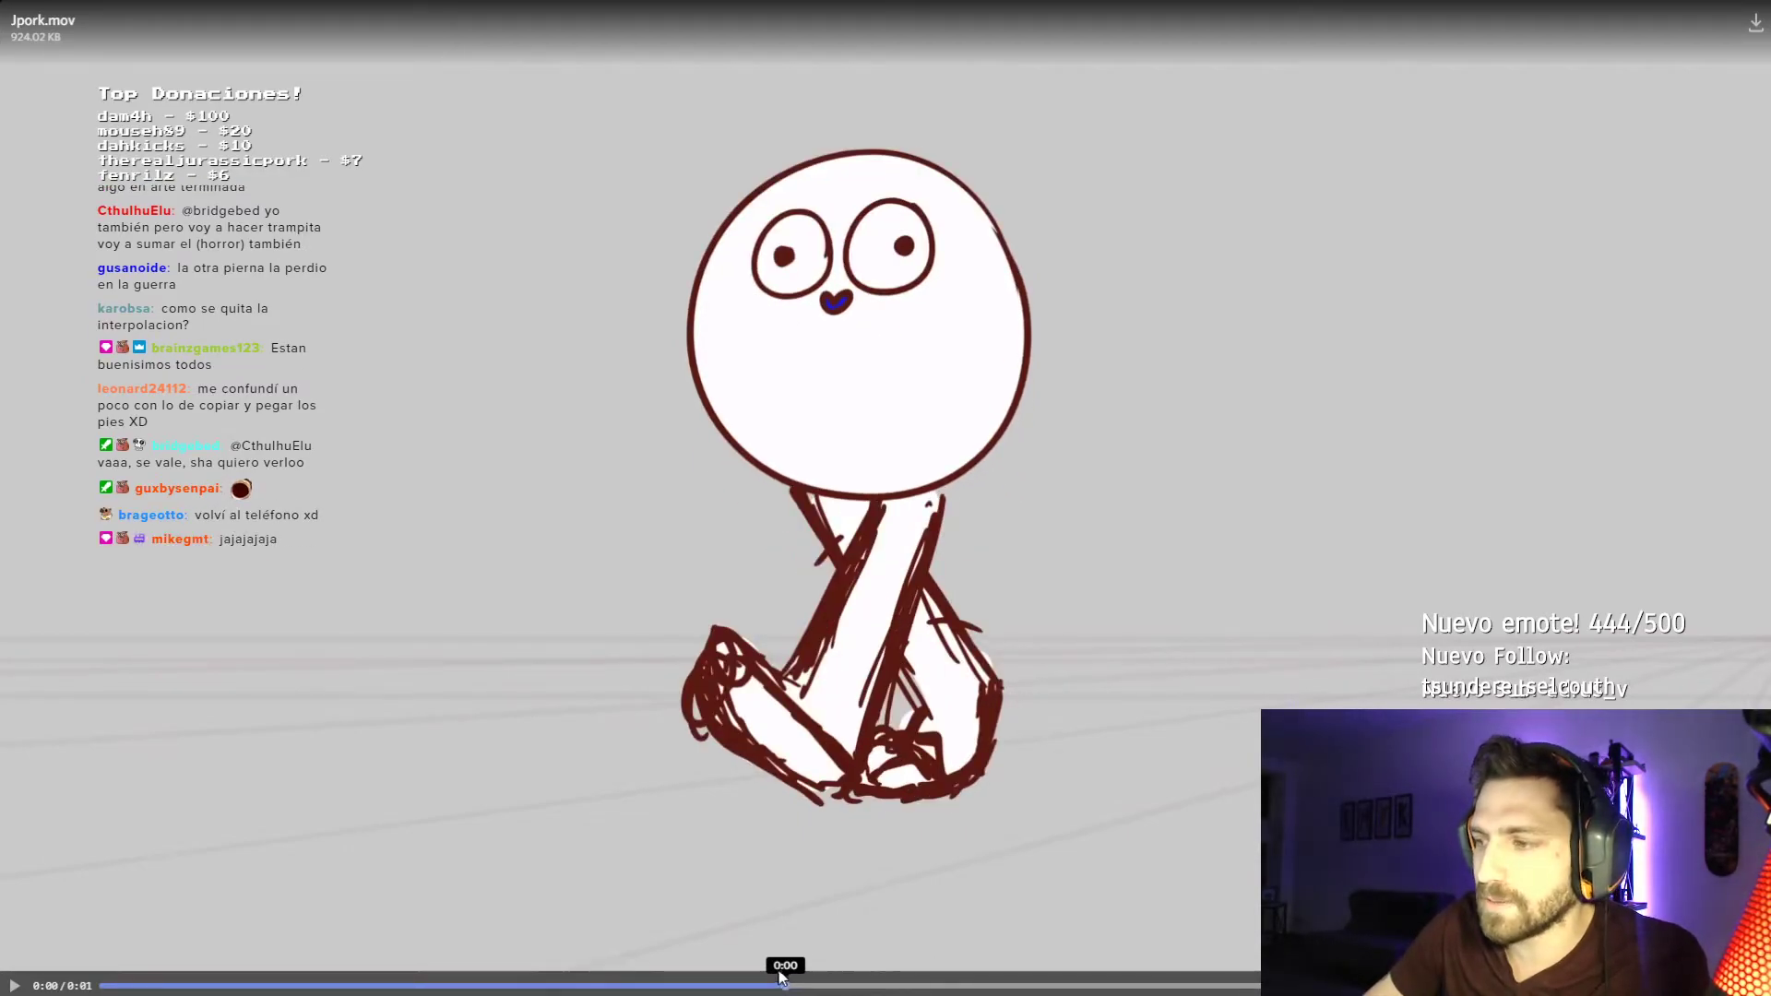
{"action": "mouse_move", "coordinate": [710, 983]}
{"action": "left_mouse_down"}
{"action": "mouse_move", "coordinate": [588, 985]}
{"action": "mouse_move", "coordinate": [718, 986]}
{"action": "left_mouse_up"}
{"action": "mouse_move", "coordinate": [844, 988]}
{"action": "left_mouse_down"}
{"action": "mouse_move", "coordinate": [936, 985]}
{"action": "mouse_move", "coordinate": [834, 985]}
{"action": "left_mouse_up"}
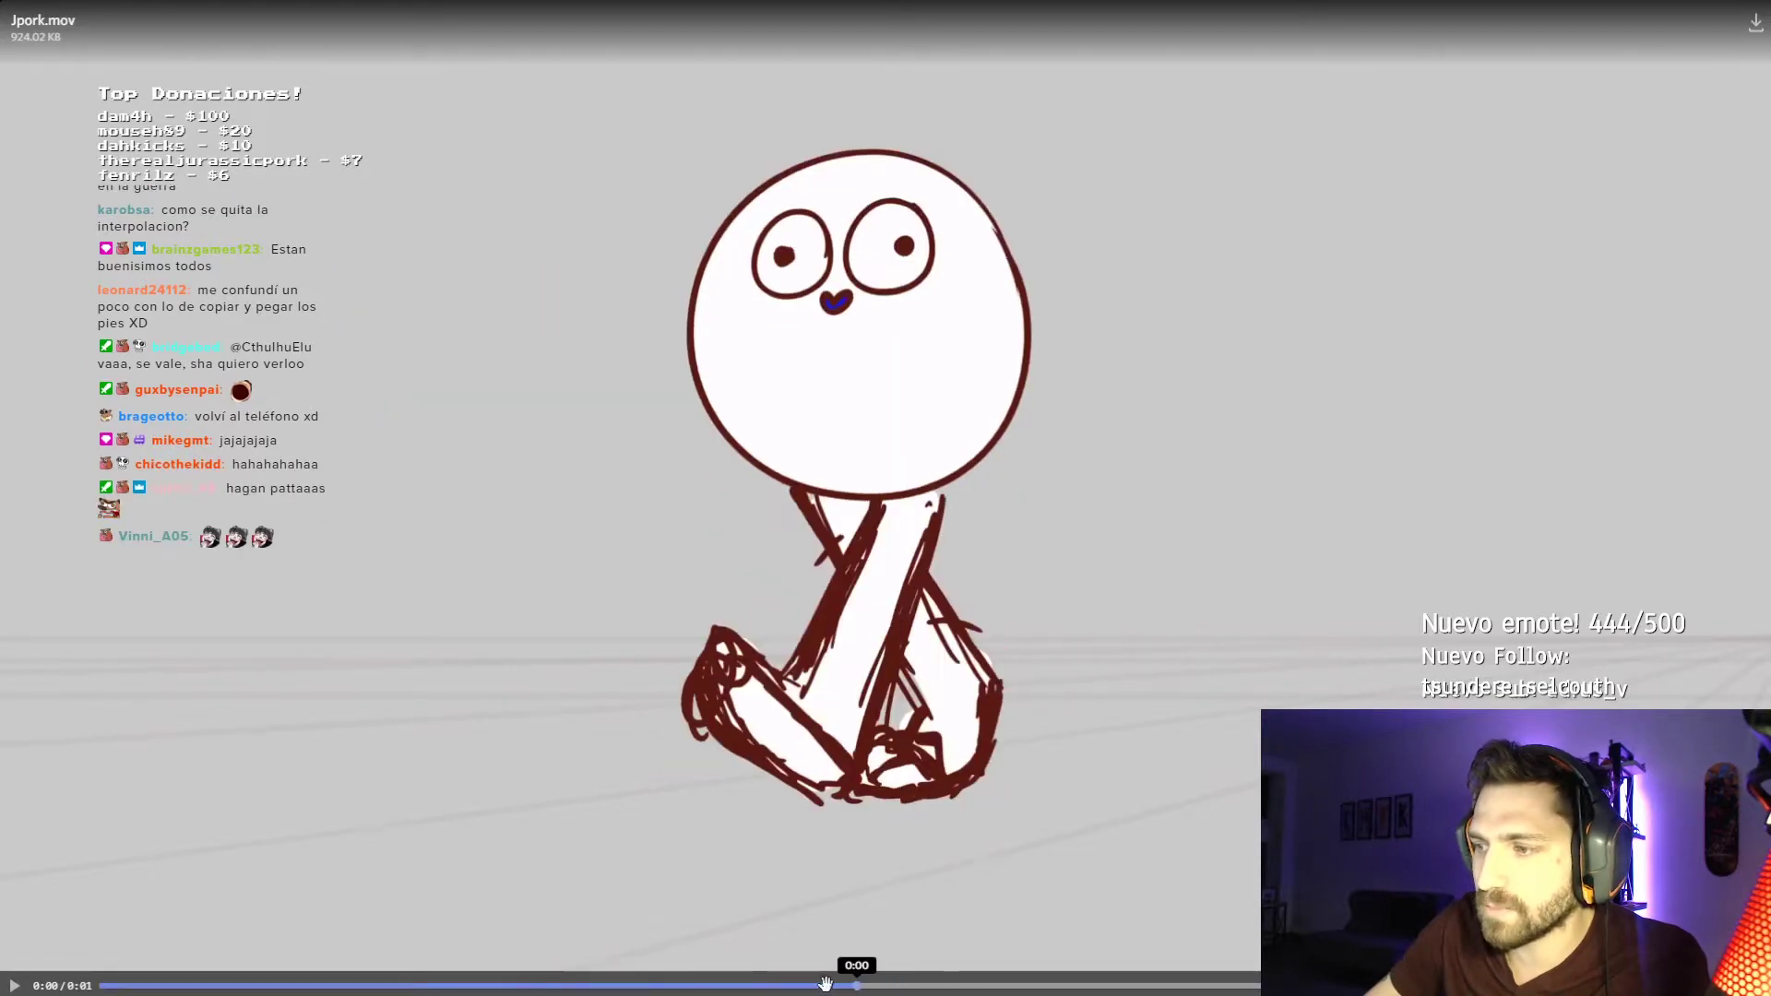
{"action": "left_click_drag", "start_coordinate": [643, 987], "coordinate": [574, 986]}
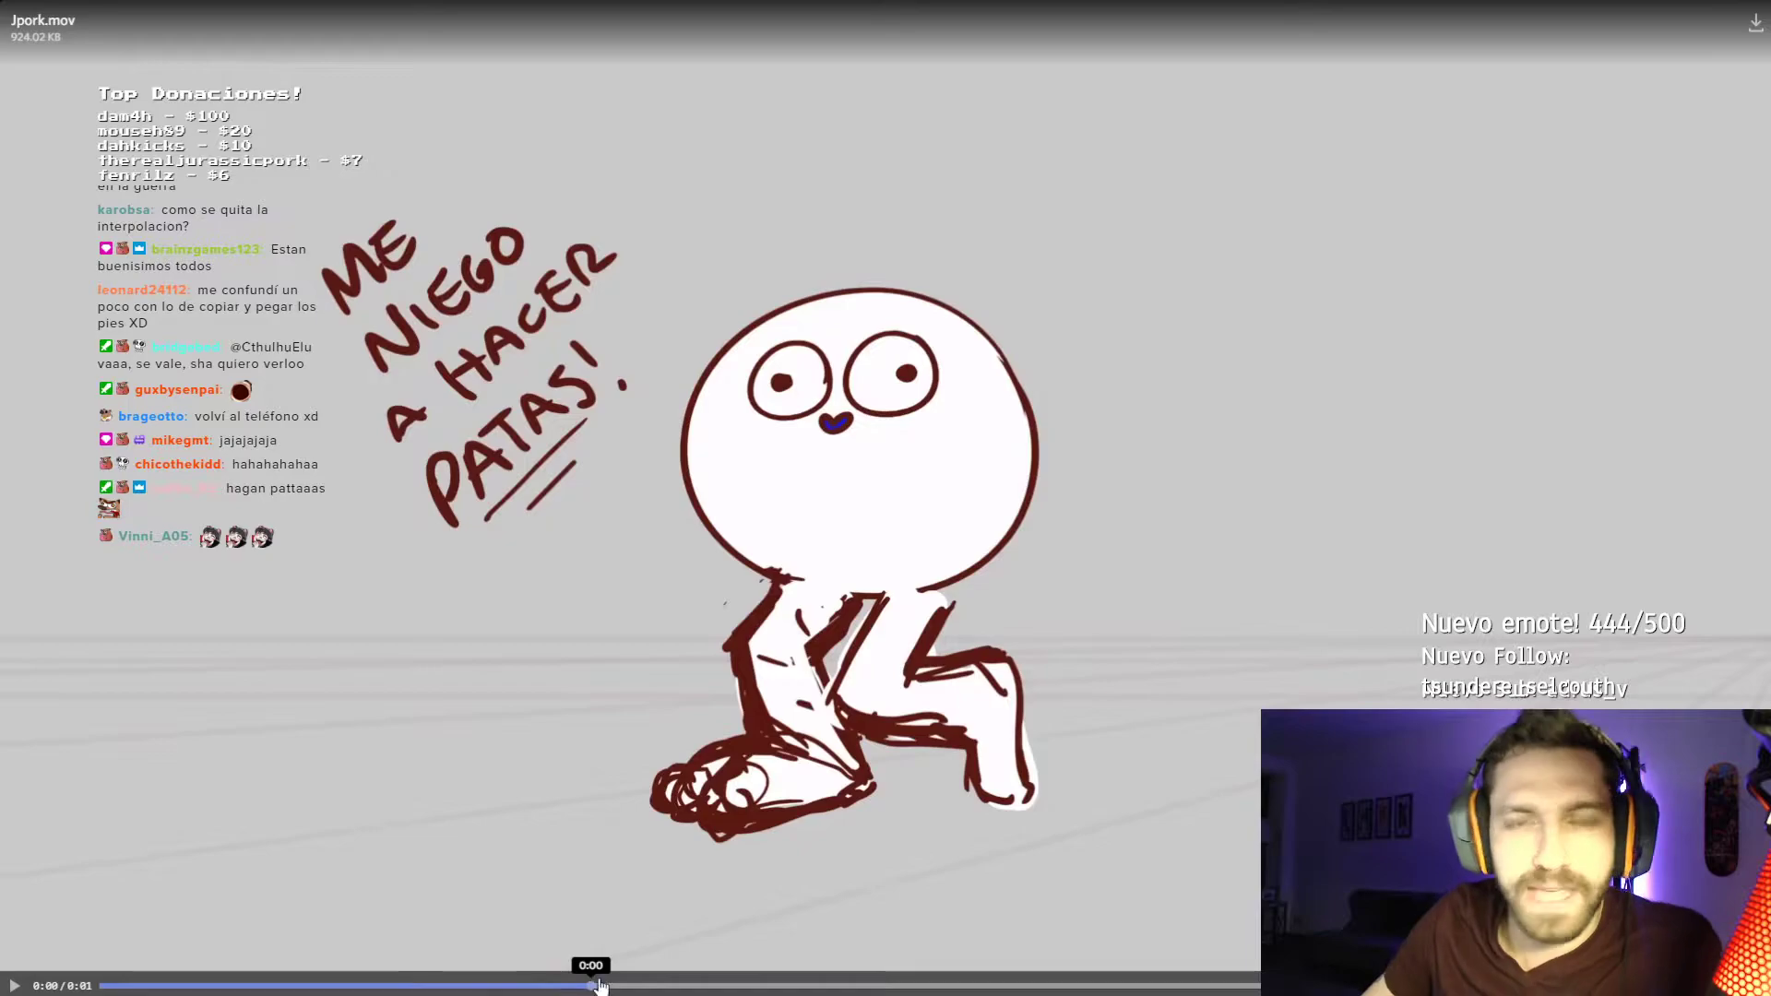
{"action": "mouse_move", "coordinate": [622, 989]}
{"action": "left_mouse_down"}
{"action": "mouse_move", "coordinate": [719, 987]}
{"action": "mouse_move", "coordinate": [577, 987]}
{"action": "mouse_move", "coordinate": [652, 986]}
{"action": "mouse_move", "coordinate": [635, 987]}
{"action": "left_mouse_up"}
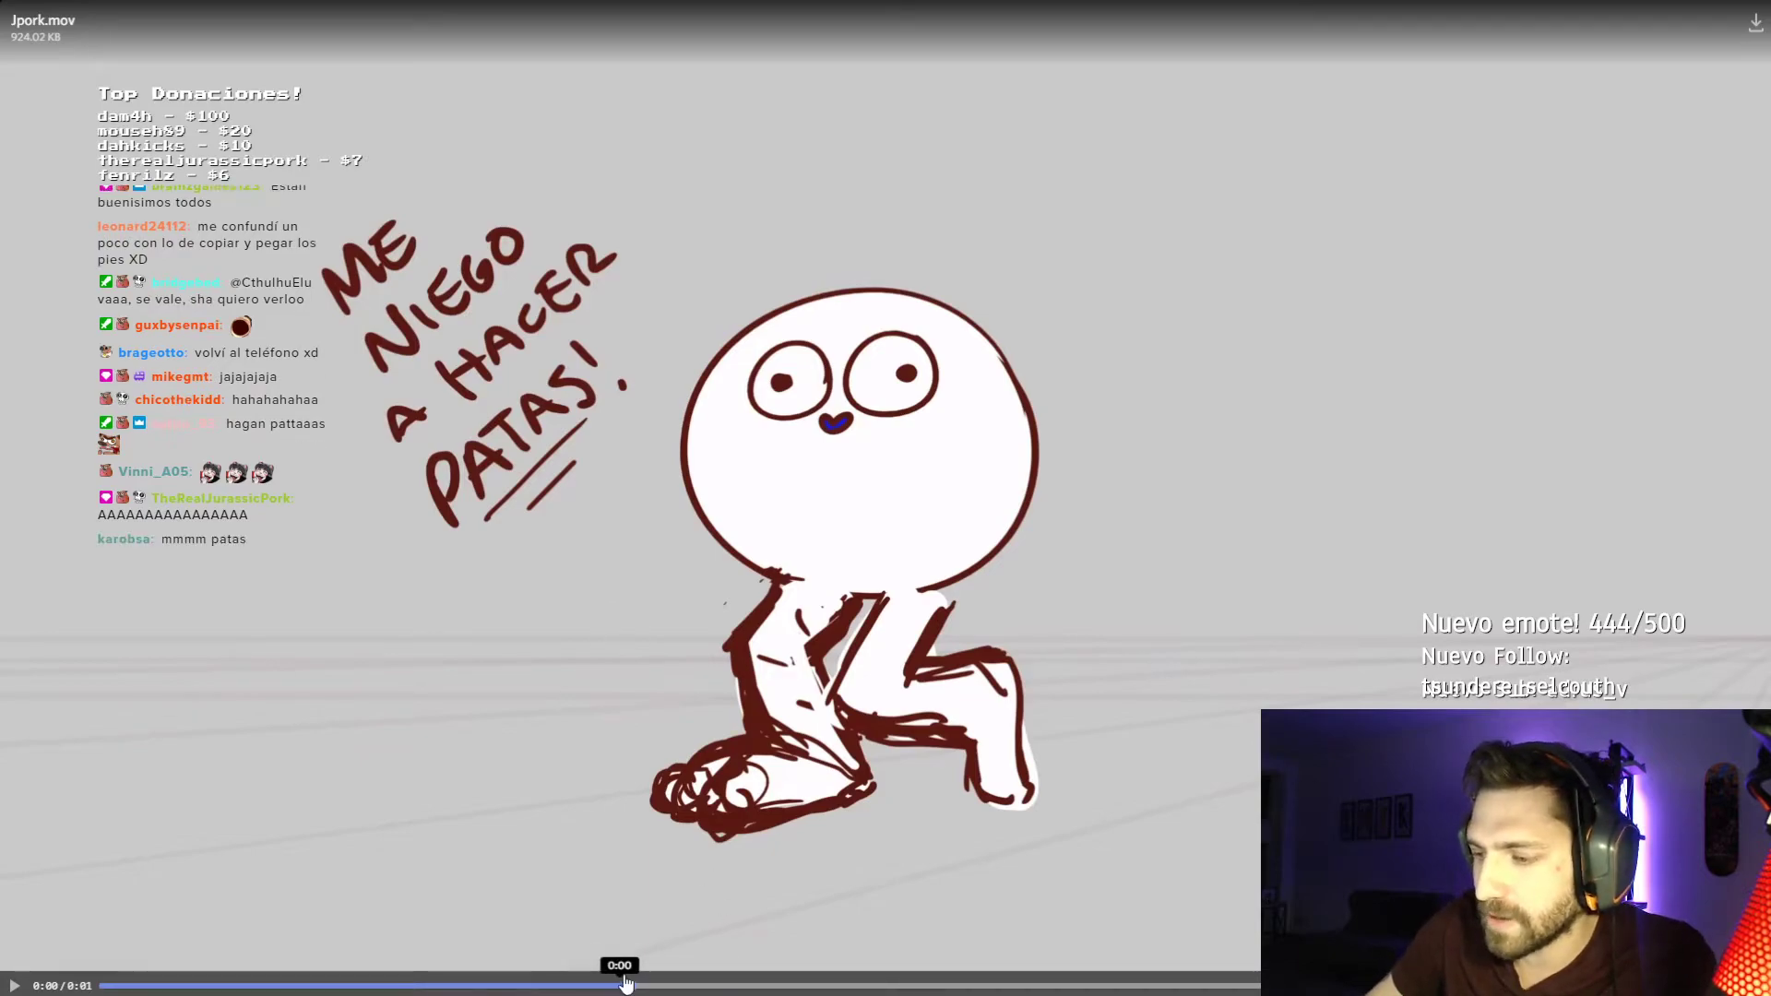
{"action": "left_click", "coordinate": [666, 987]}
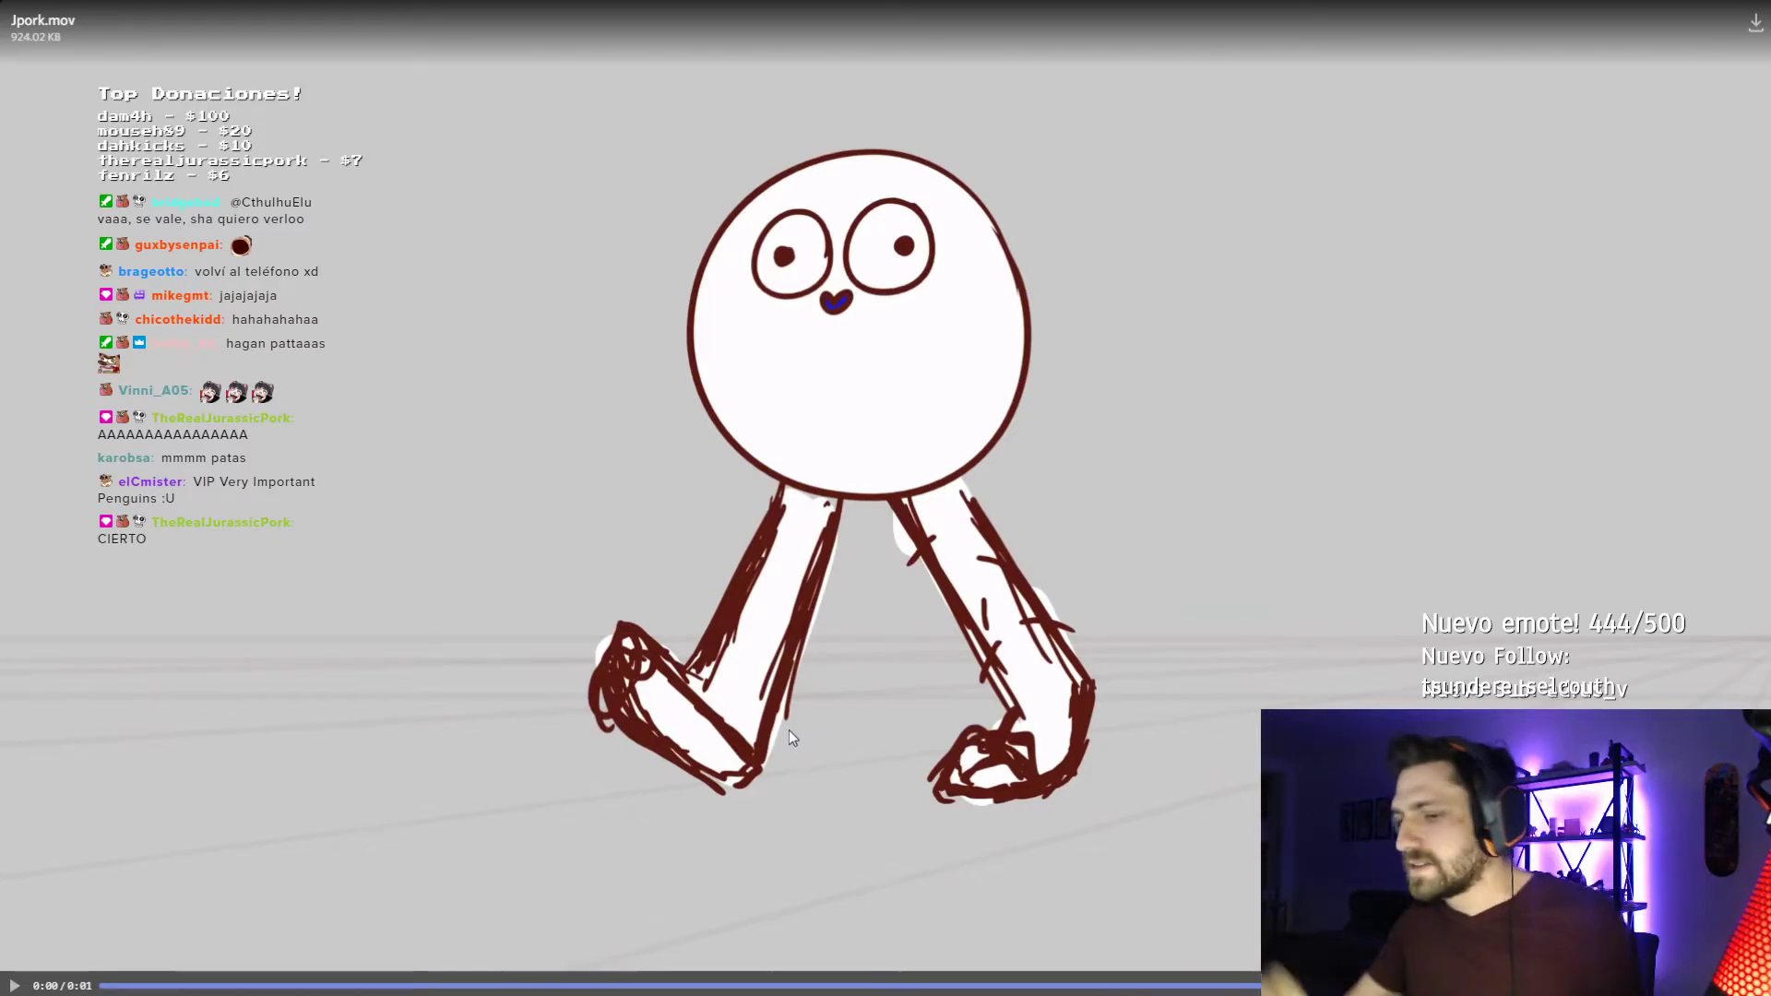
Replay Jpork.mov with pauses to review the whole walk, and leave full screen.
{"action": "left_click", "coordinate": [1090, 476]}
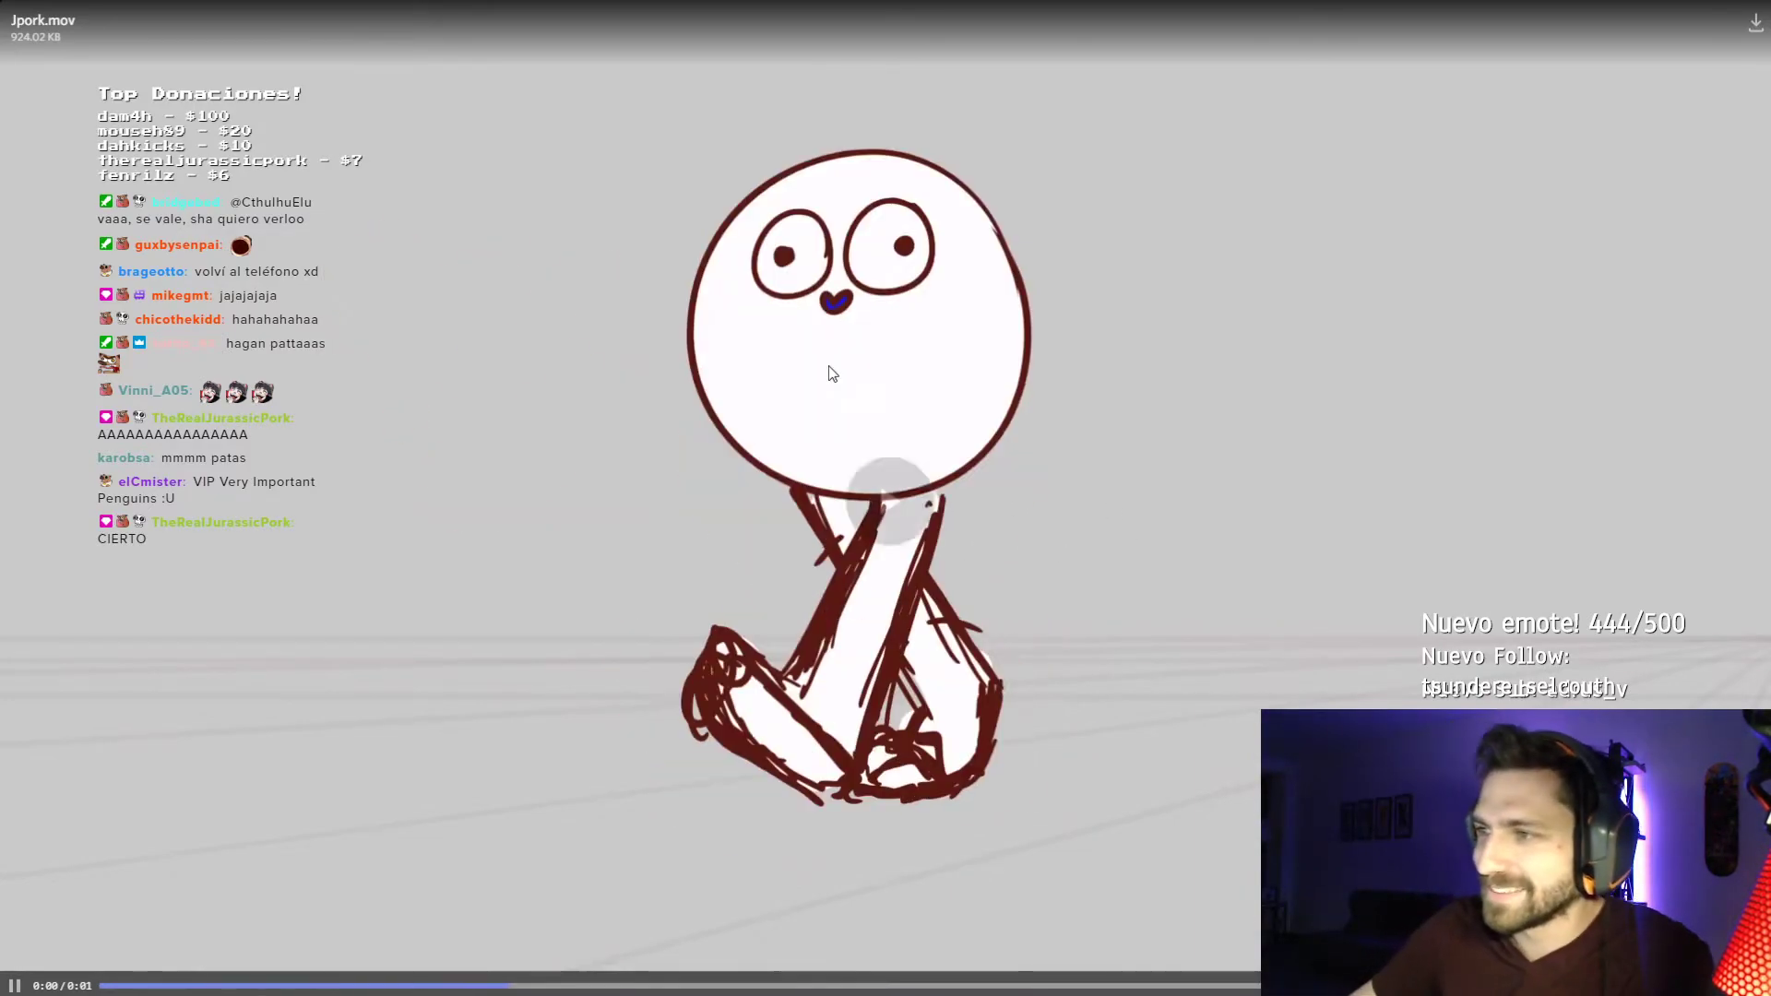
{"action": "left_click", "coordinate": [930, 407]}
{"action": "left_click", "coordinate": [929, 407]}
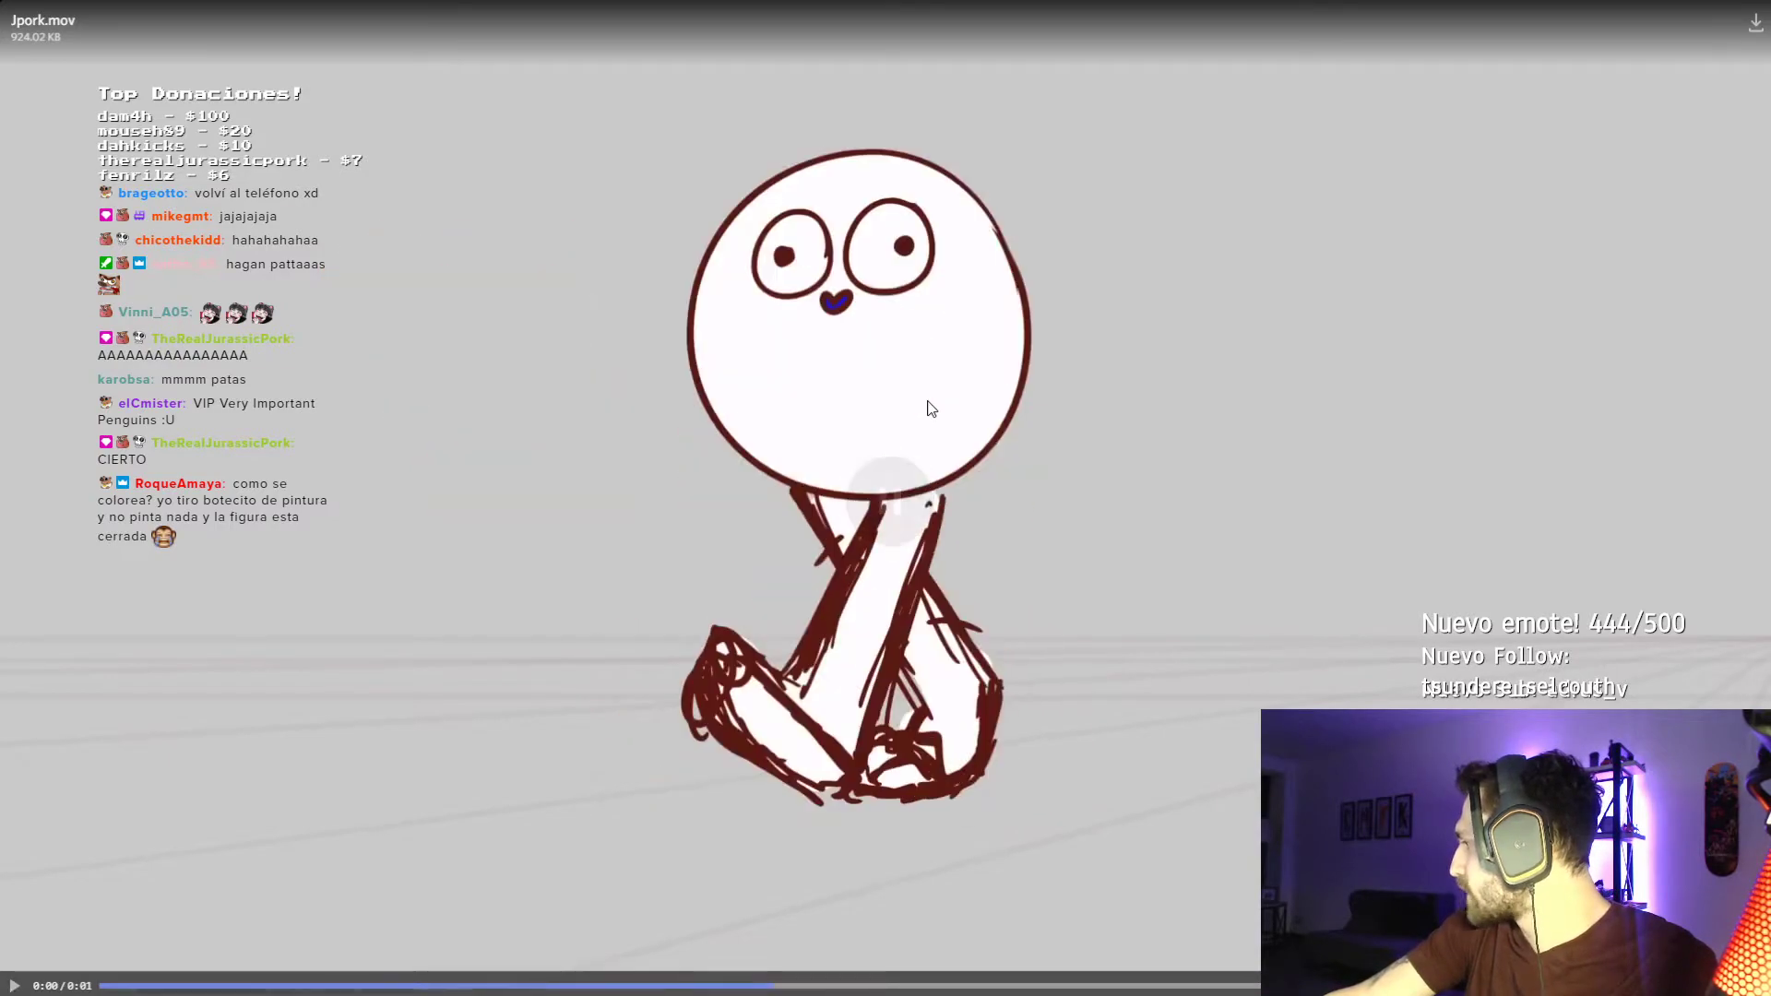
{"action": "left_click", "coordinate": [932, 466]}
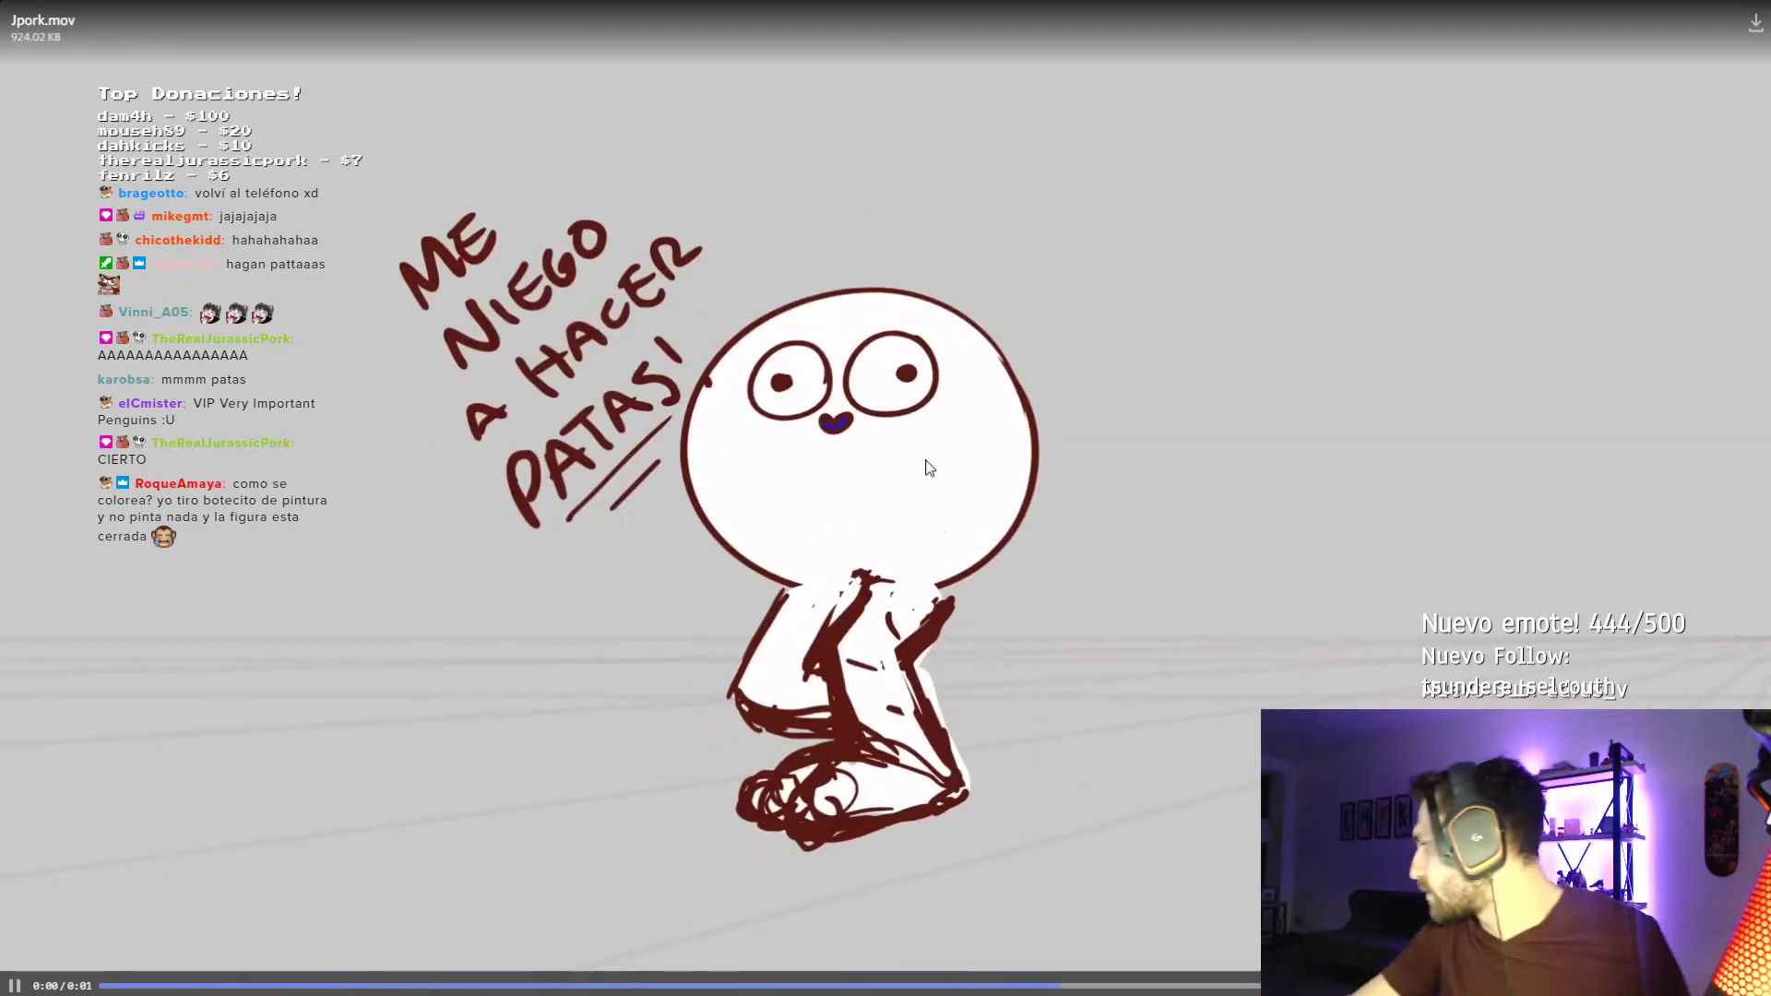
{"action": "key", "text": "Escape"}
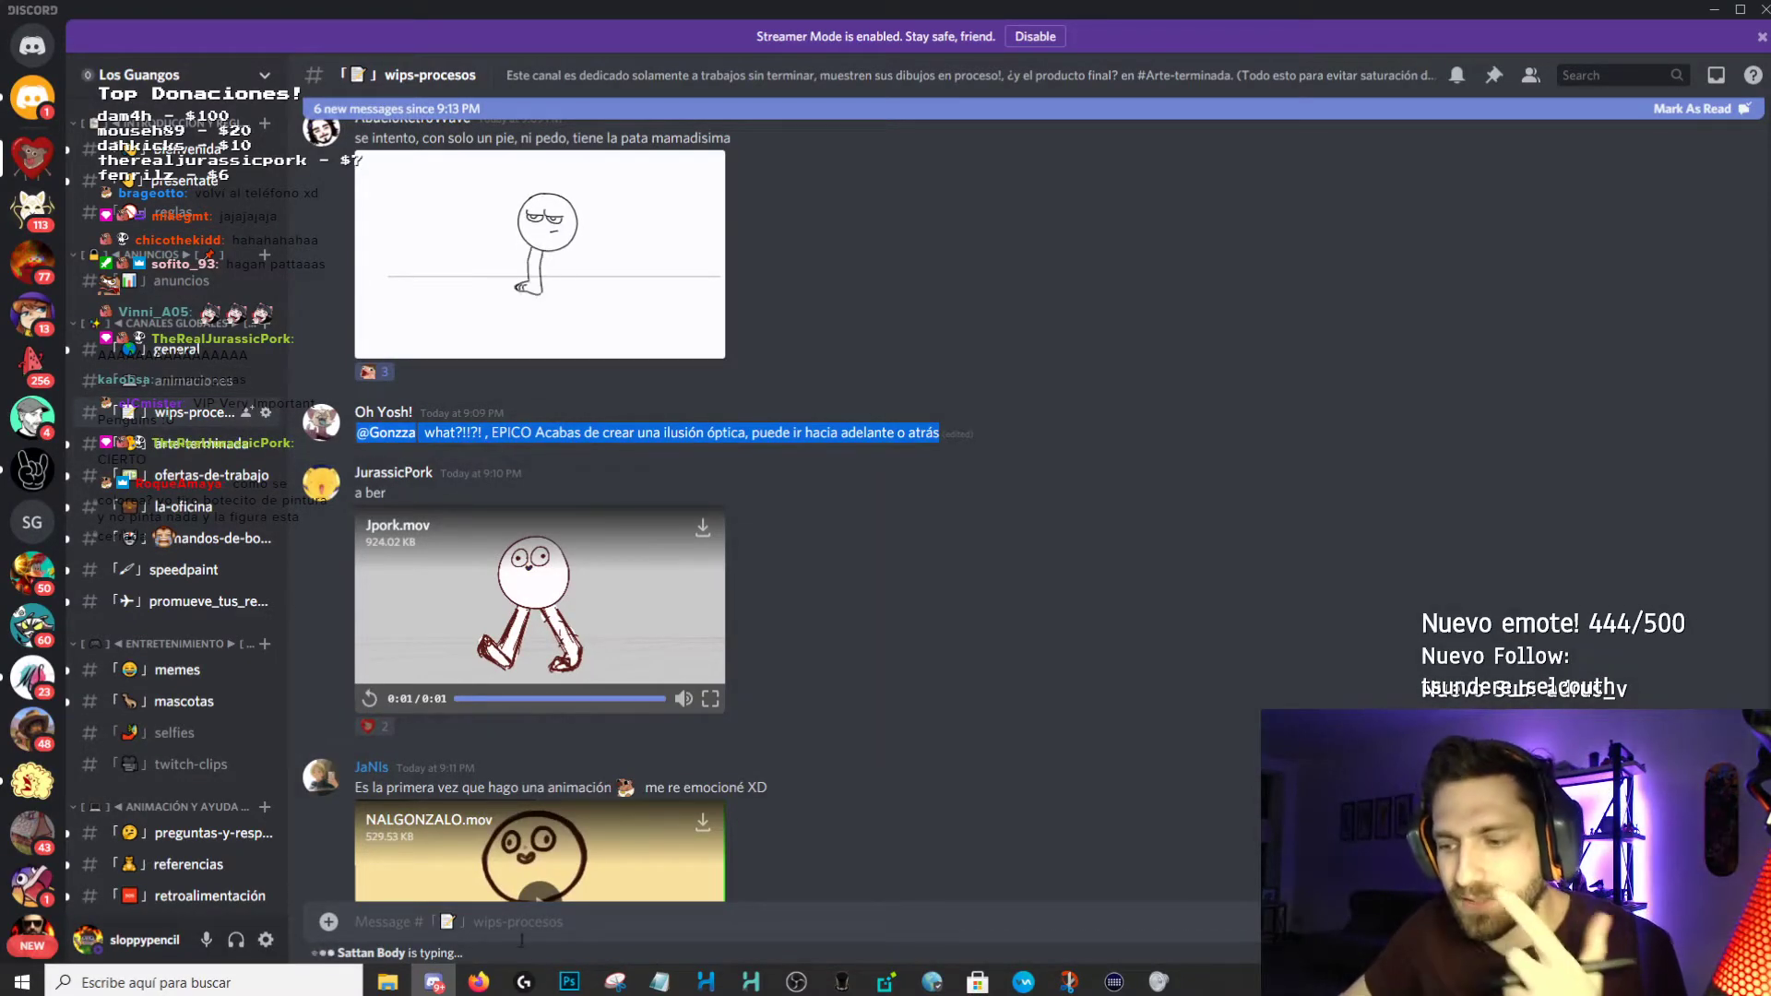
Switch to Harmony, activate a Paint tool variant and show all layers of the walk-cycle scene again instead of only the foot.
{"action": "left_click", "coordinate": [751, 981]}
{"action": "left_click", "coordinate": [812, 909]}
{"action": "left_click", "coordinate": [18, 317]}
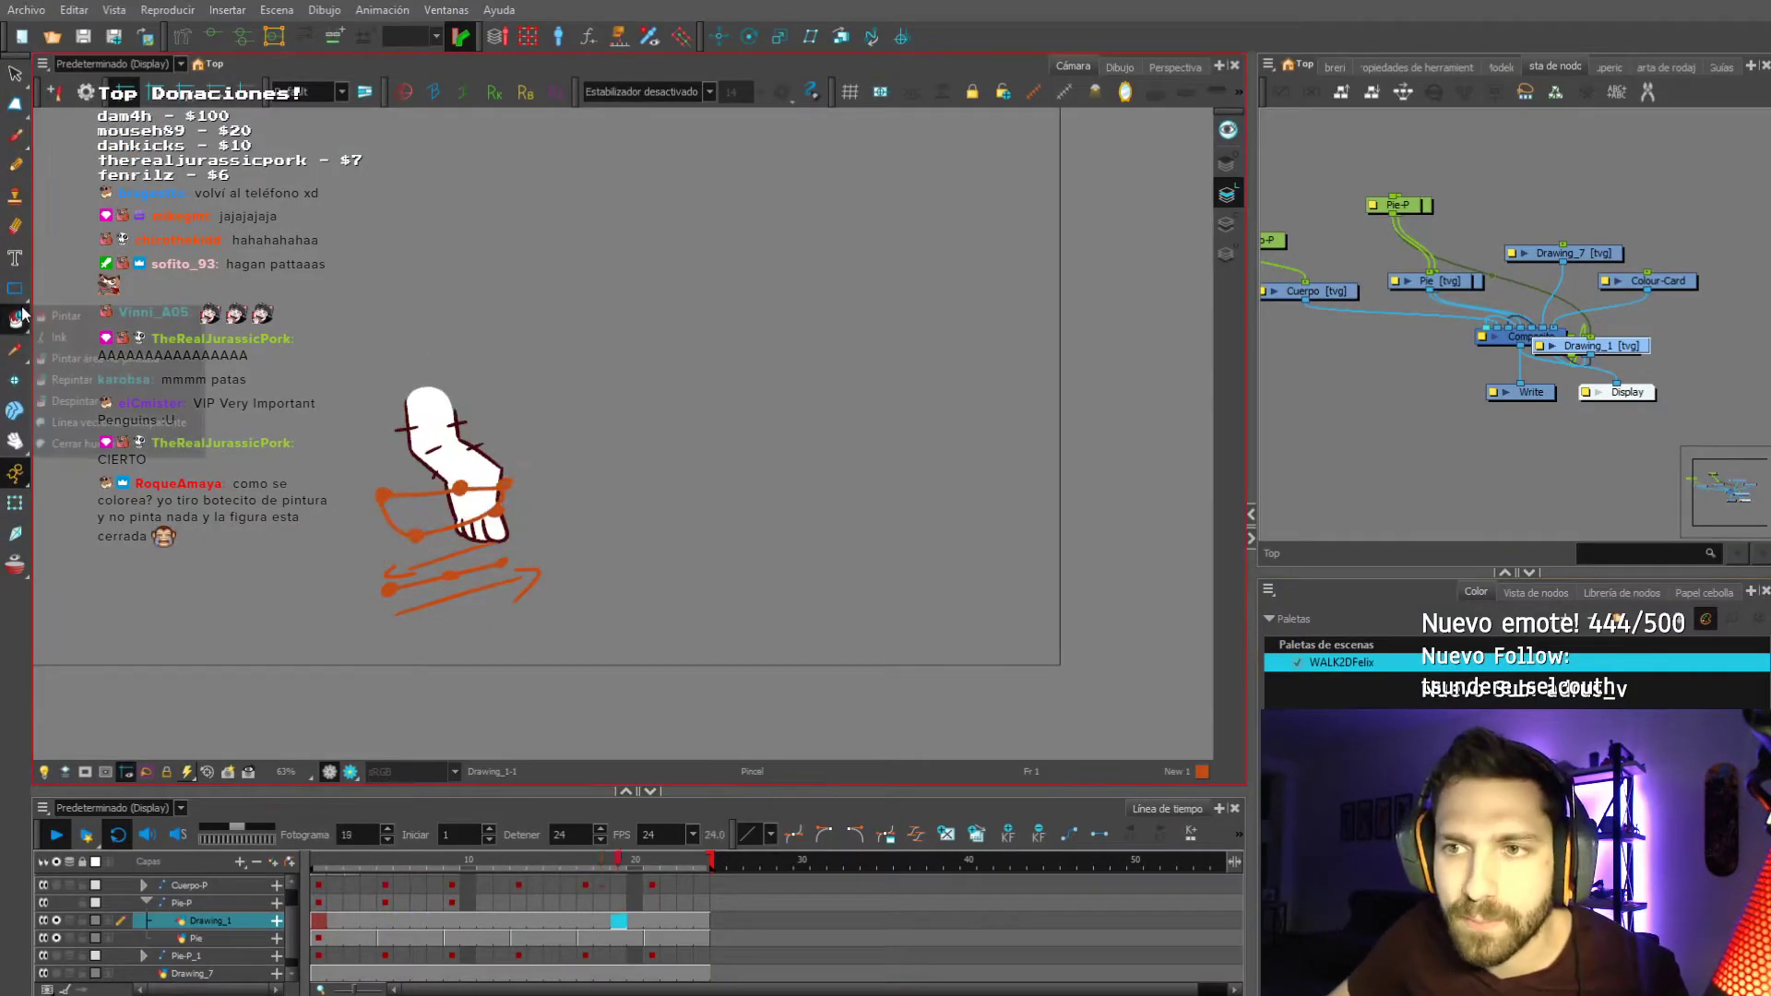
{"action": "left_click", "coordinate": [84, 369]}
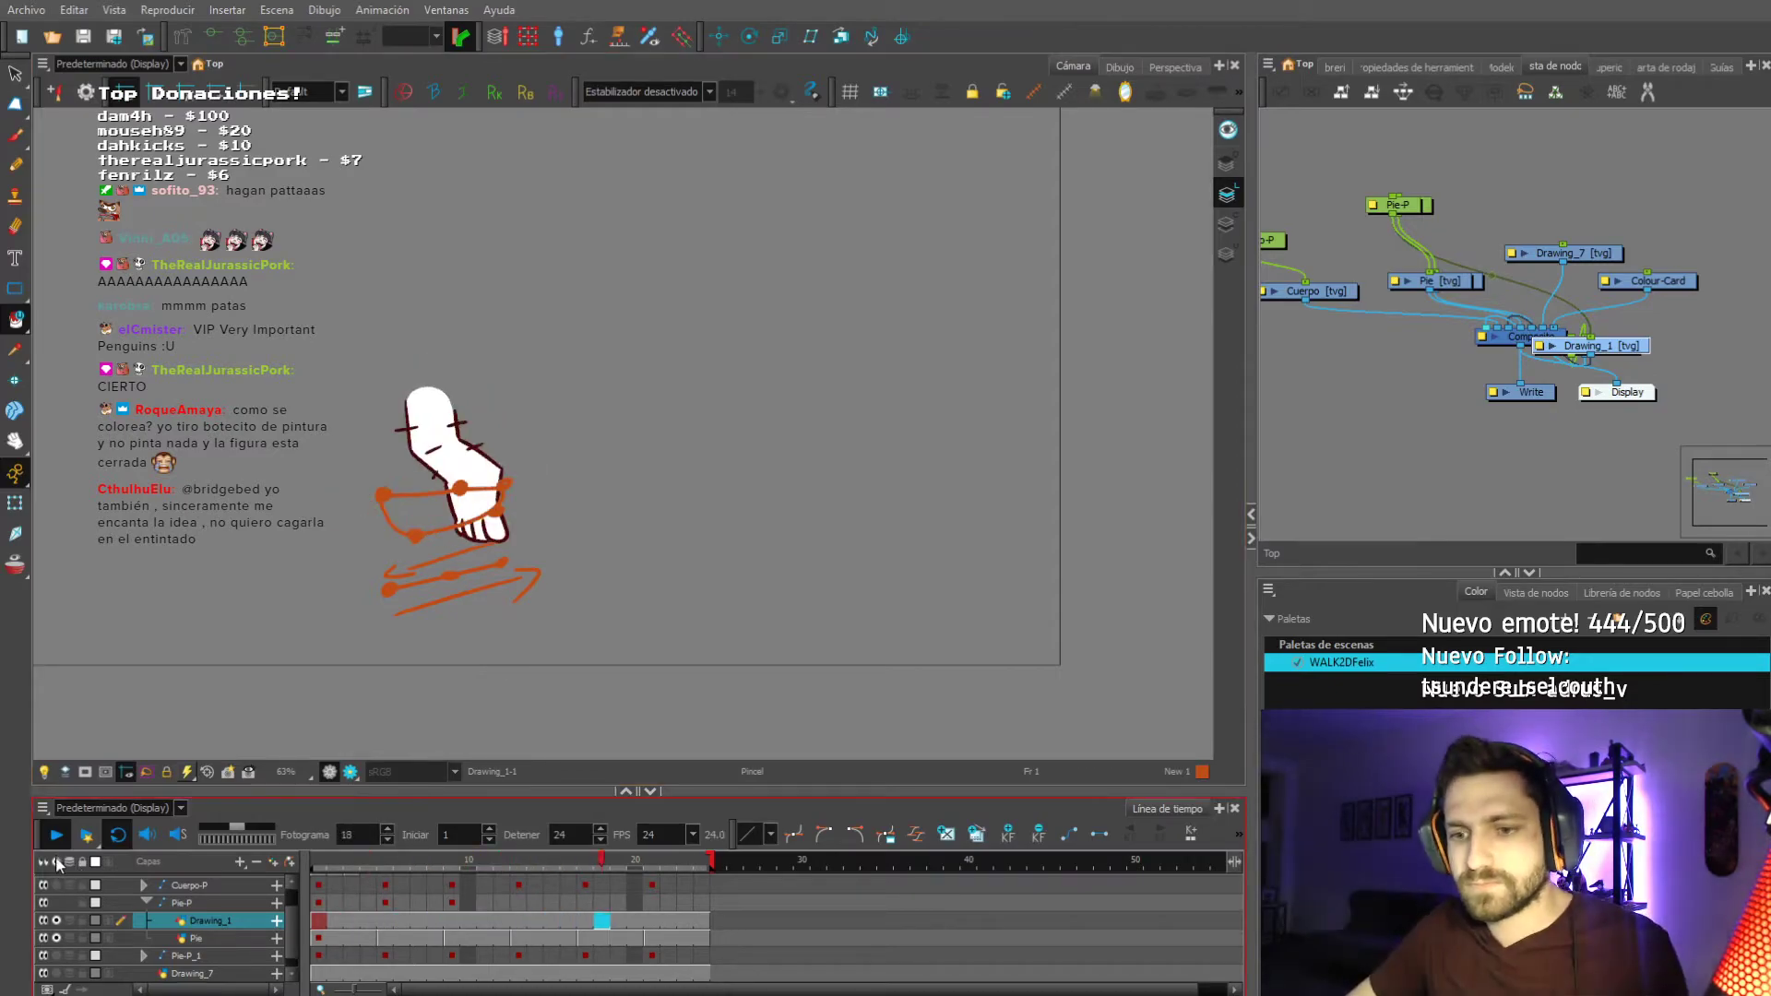
{"action": "left_click", "coordinate": [57, 863]}
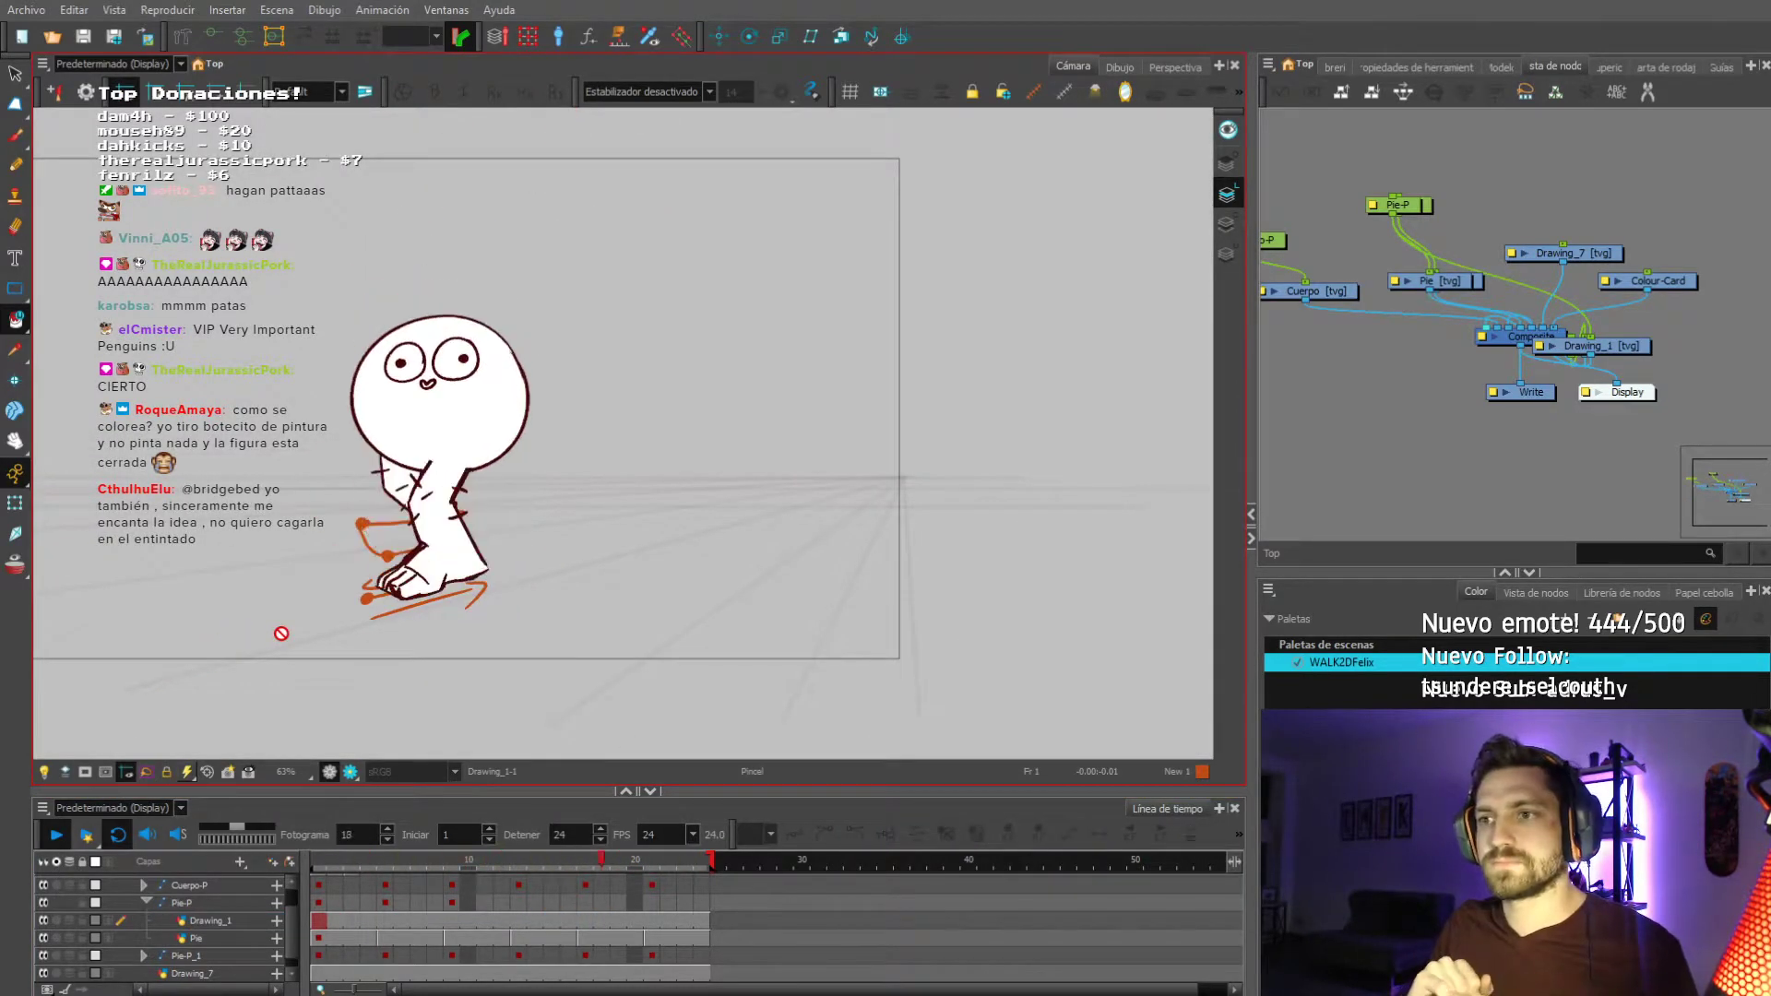
{"action": "scroll", "coordinate": [308, 921], "scroll_direction": "up", "scroll_amount": 1}
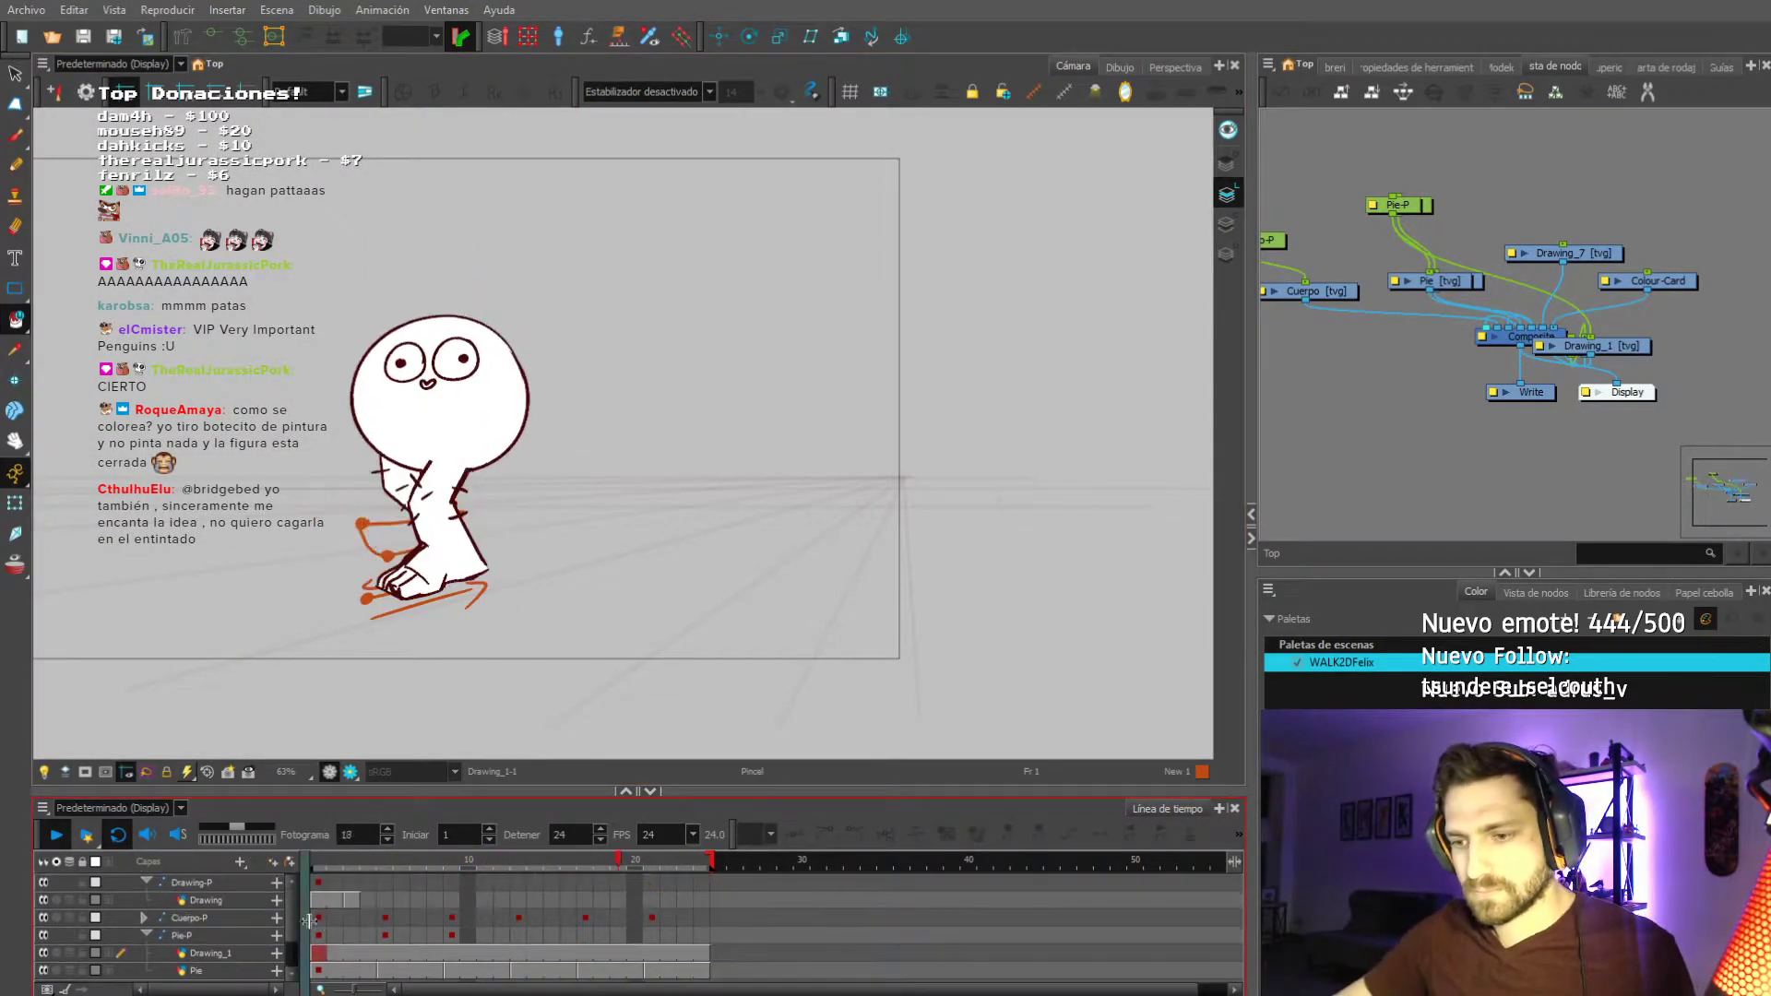
Check the flame drawings on the opening frames of the Drawing layer and play the animation from frame 1.
{"action": "left_click", "coordinate": [335, 900]}
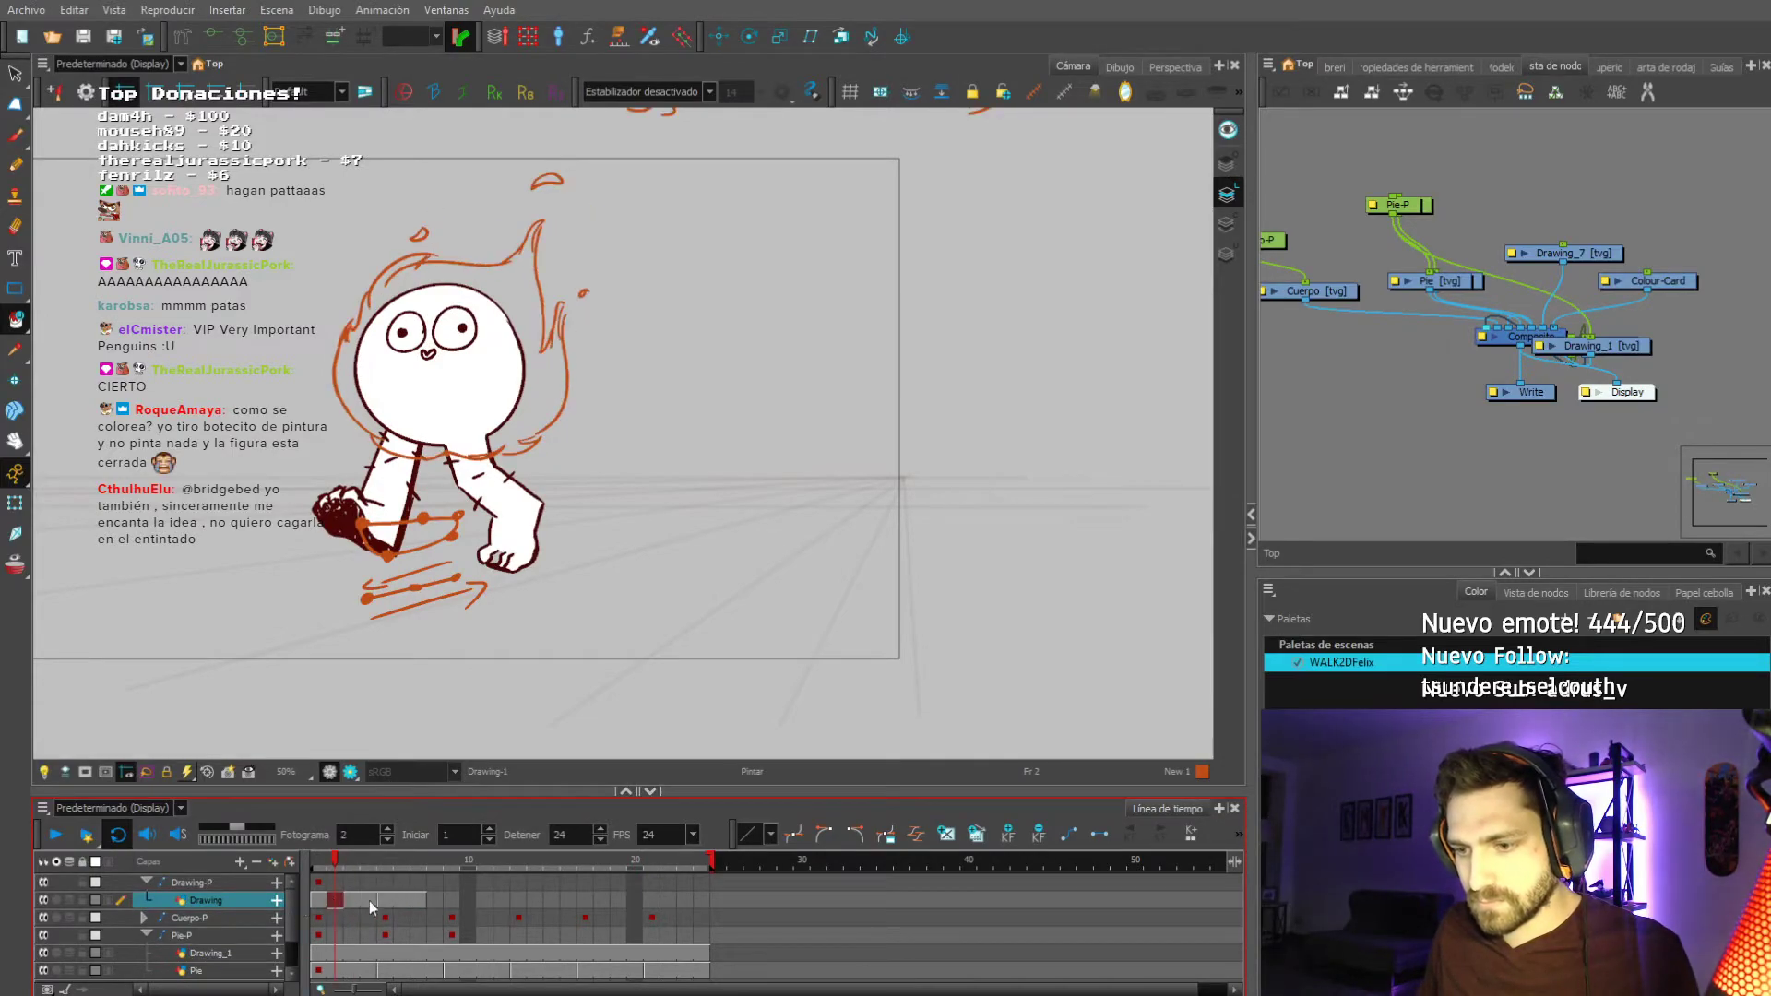
{"action": "left_click", "coordinate": [395, 898]}
{"action": "left_click", "coordinate": [323, 896]}
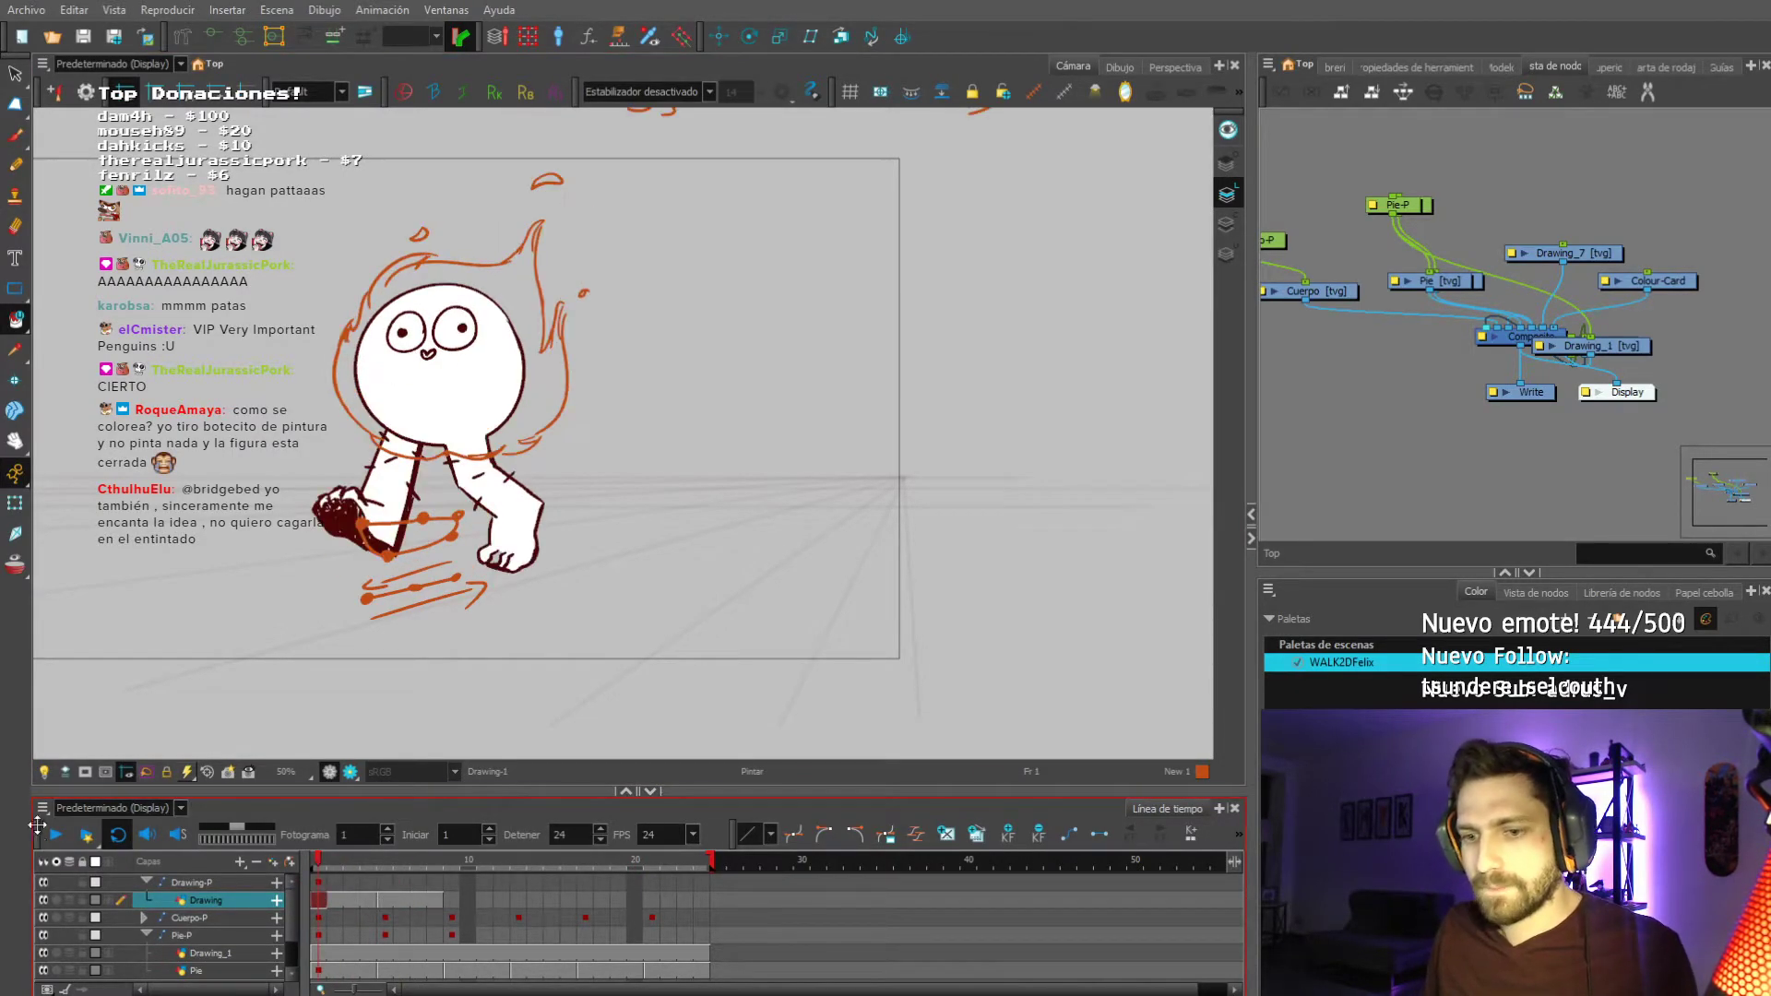
{"action": "left_click", "coordinate": [55, 835]}
Select the whole flame drawing on frame 5 and nudge it down and slightly left to follow the body.
{"action": "left_click", "coordinate": [384, 904]}
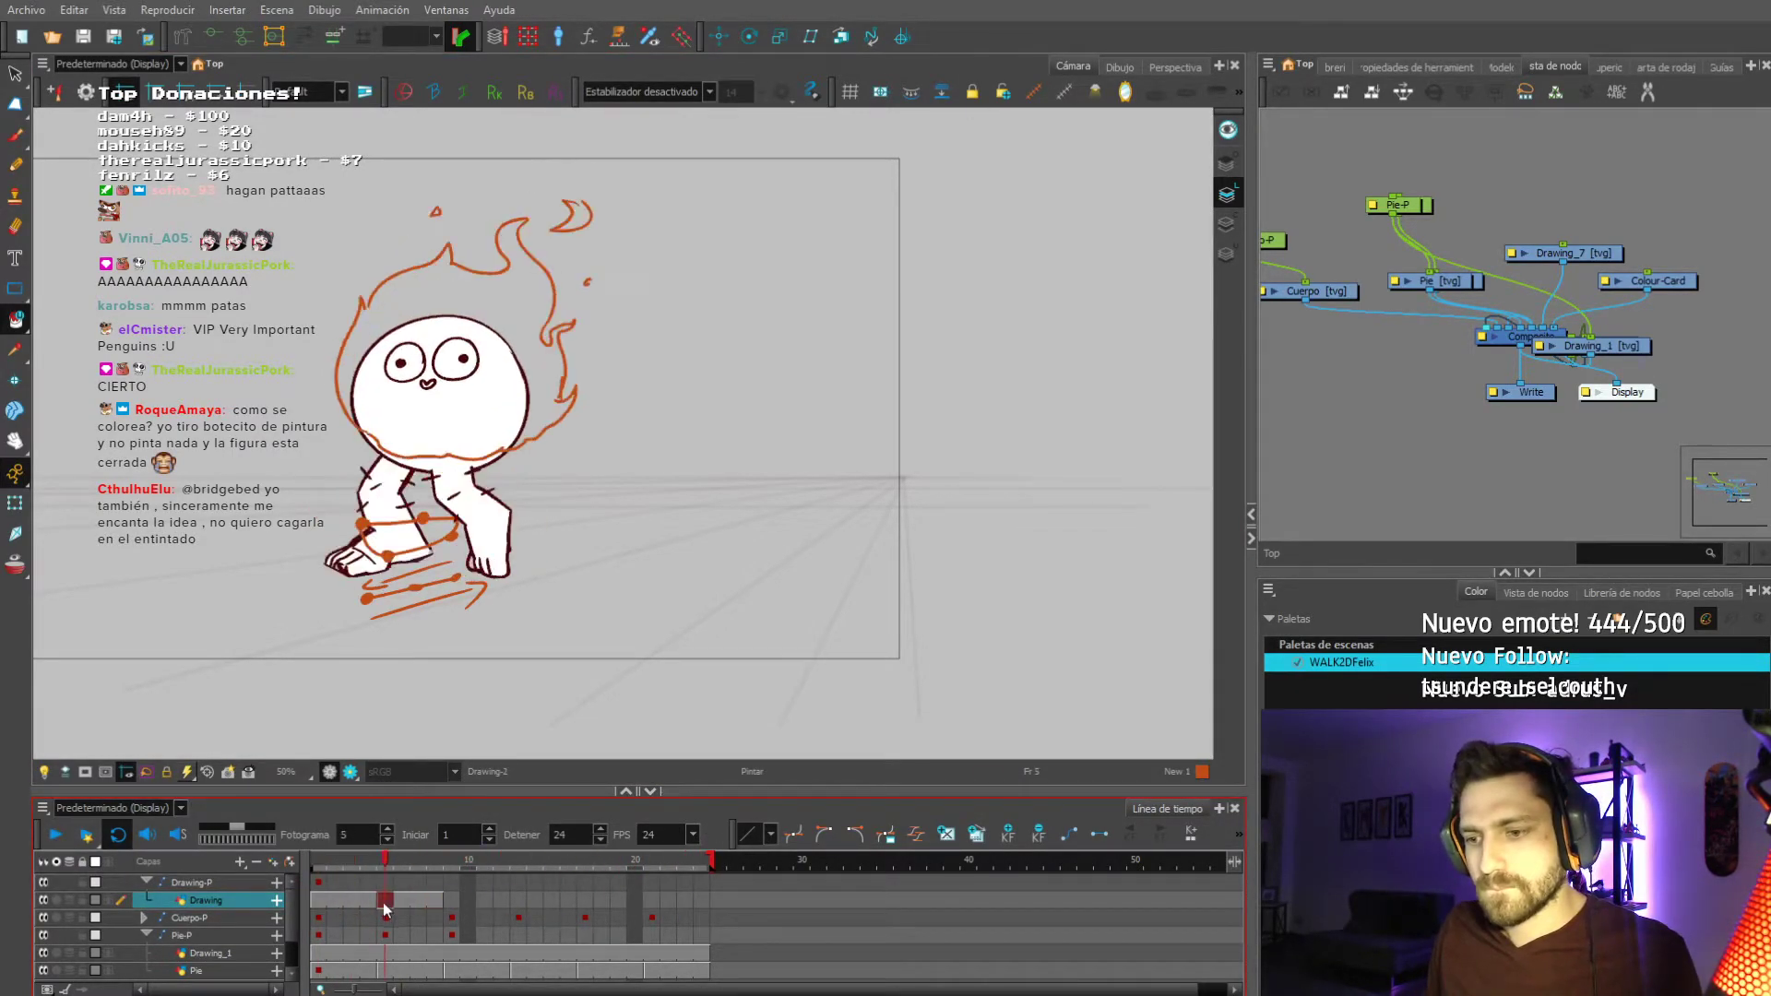
{"action": "left_click", "coordinate": [15, 74]}
{"action": "left_click_drag", "start_coordinate": [466, 126], "coordinate": [213, 473]}
{"action": "key", "text": "Down"}
{"action": "key", "text": "Down"}
{"action": "key", "text": "Down"}
{"action": "key", "text": "Down"}
{"action": "key", "text": "Down"}
{"action": "key", "text": "Left"}
{"action": "key", "text": "Left"}
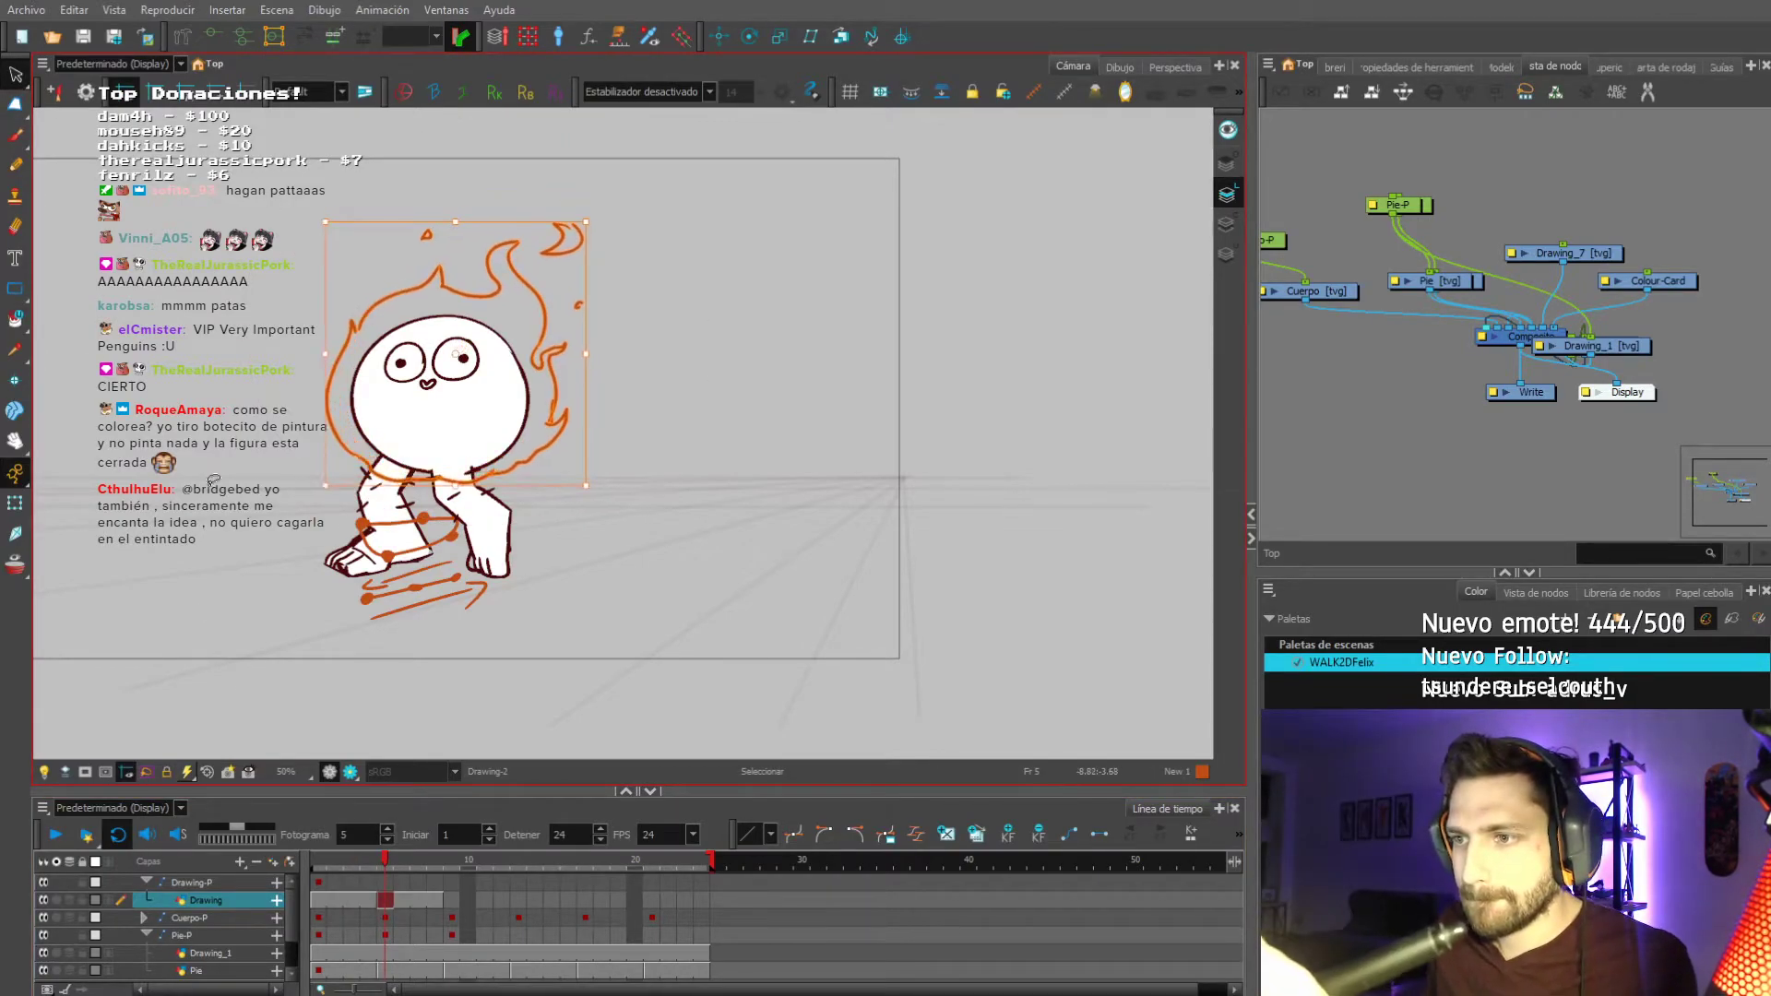
Play the walk cycle from the start to check the flame's movement, and return to frame 1.
{"action": "left_click", "coordinate": [323, 864]}
{"action": "left_click", "coordinate": [55, 834]}
{"action": "left_click", "coordinate": [56, 834]}
{"action": "left_click", "coordinate": [317, 864]}
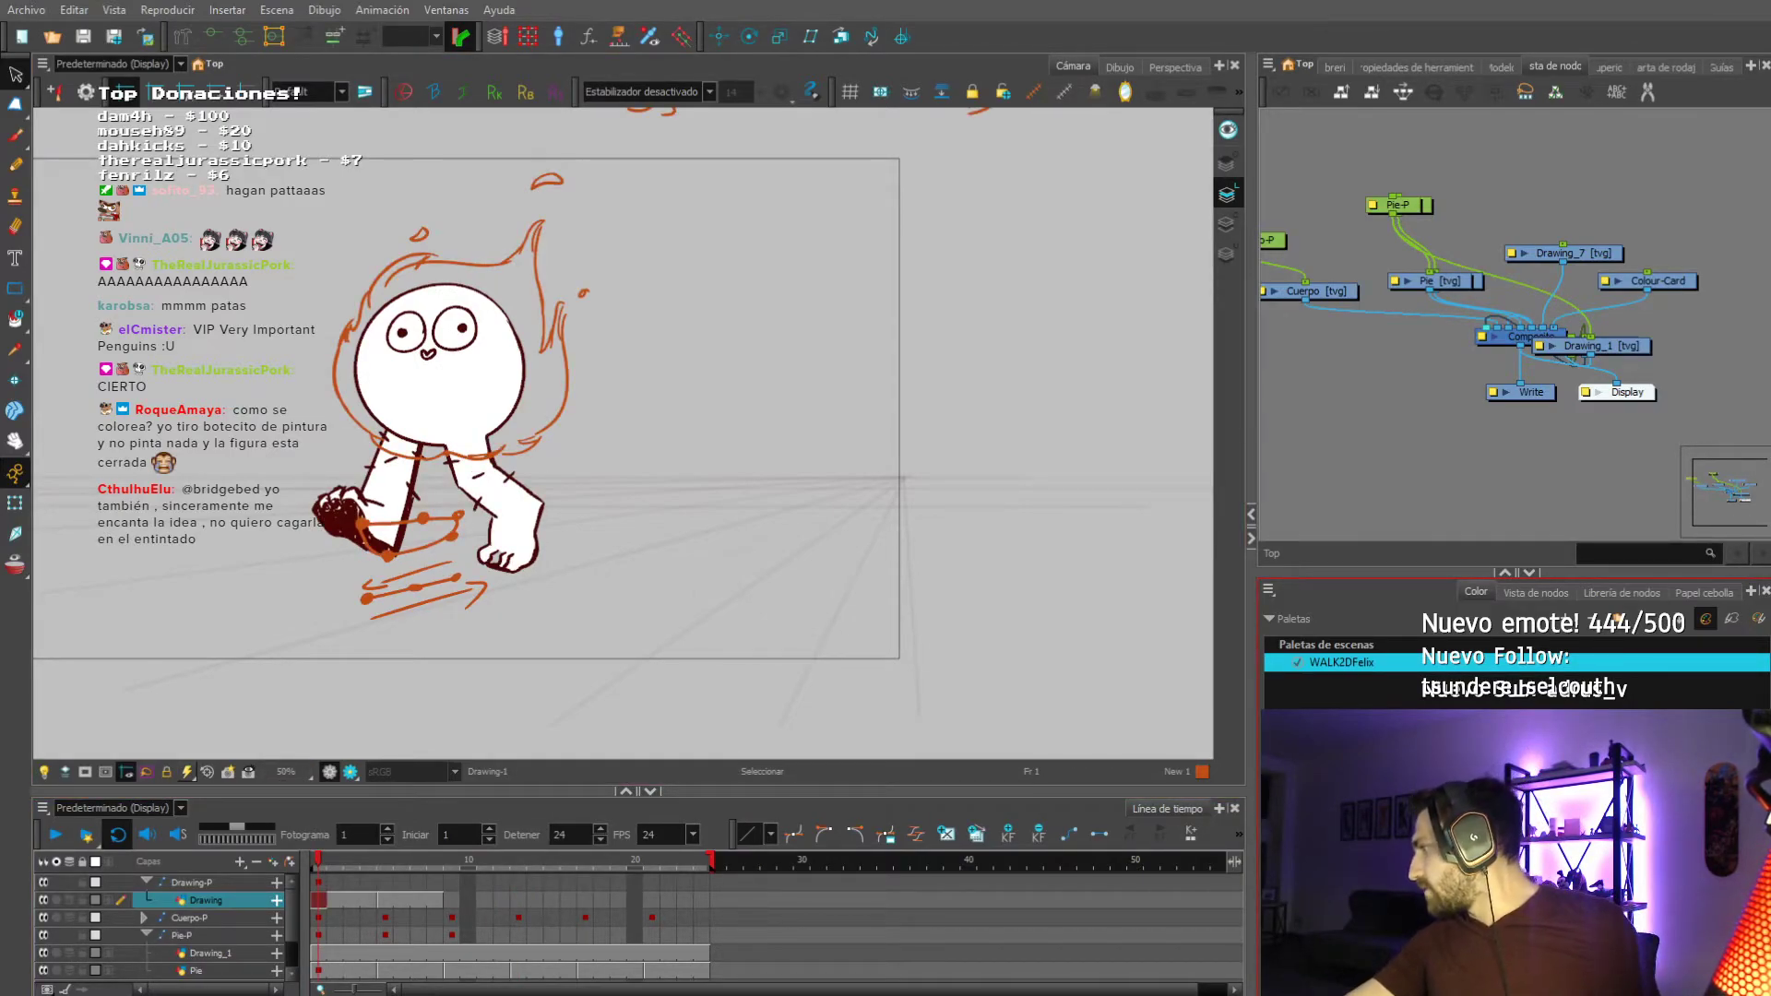
Switch back to Discord, find NALGONZALO.mov below Jpork.mov and play it in full screen.
{"action": "key", "text": "alt+Tab"}
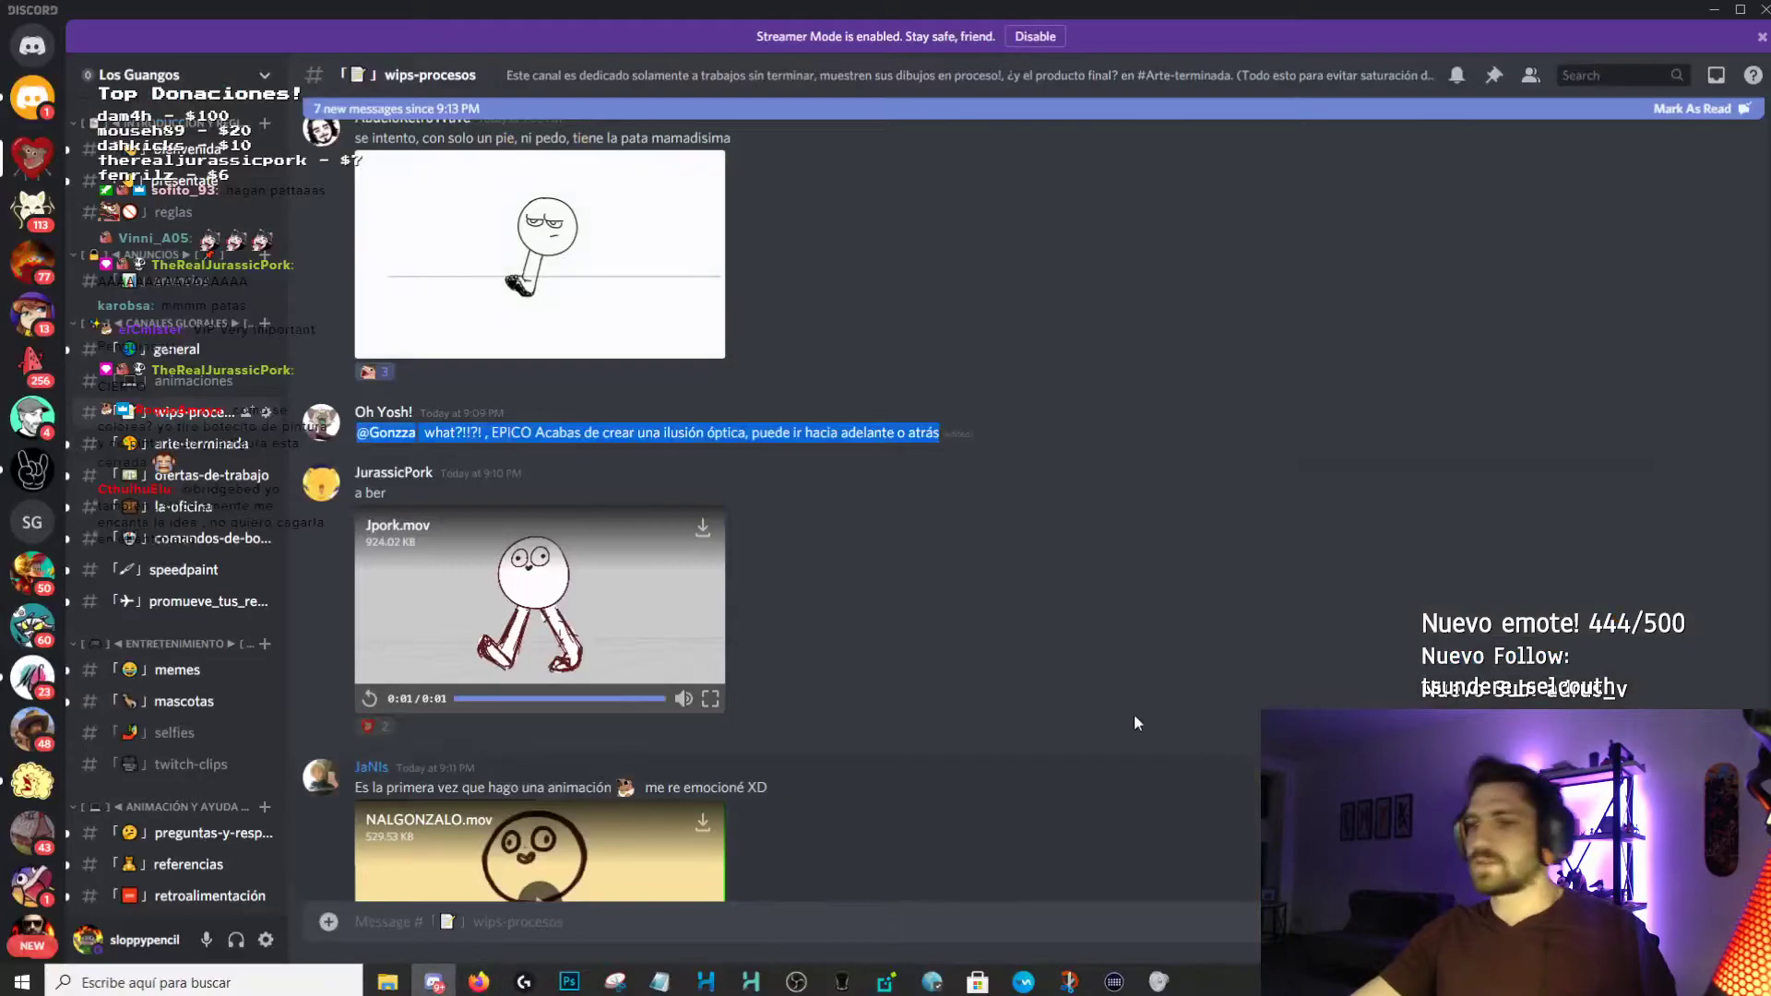
{"action": "scroll", "coordinate": [939, 661], "scroll_direction": "down", "scroll_amount": 2}
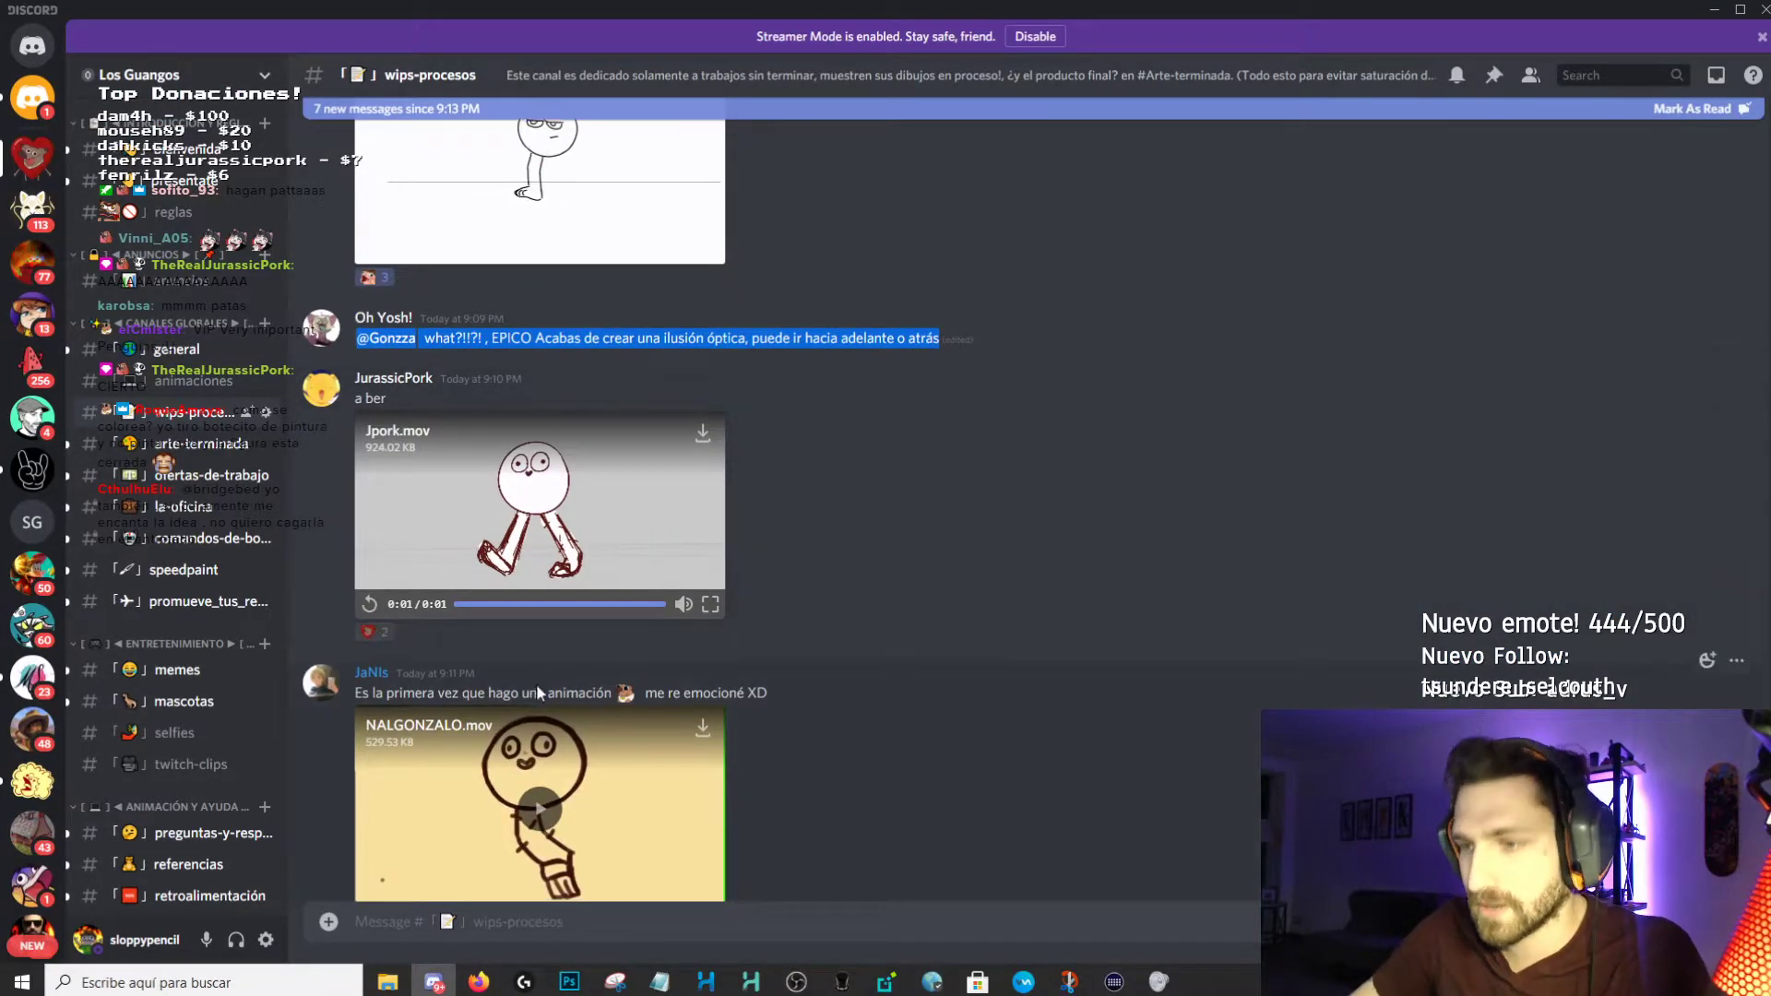
{"action": "scroll", "coordinate": [537, 690], "scroll_direction": "down", "scroll_amount": 3}
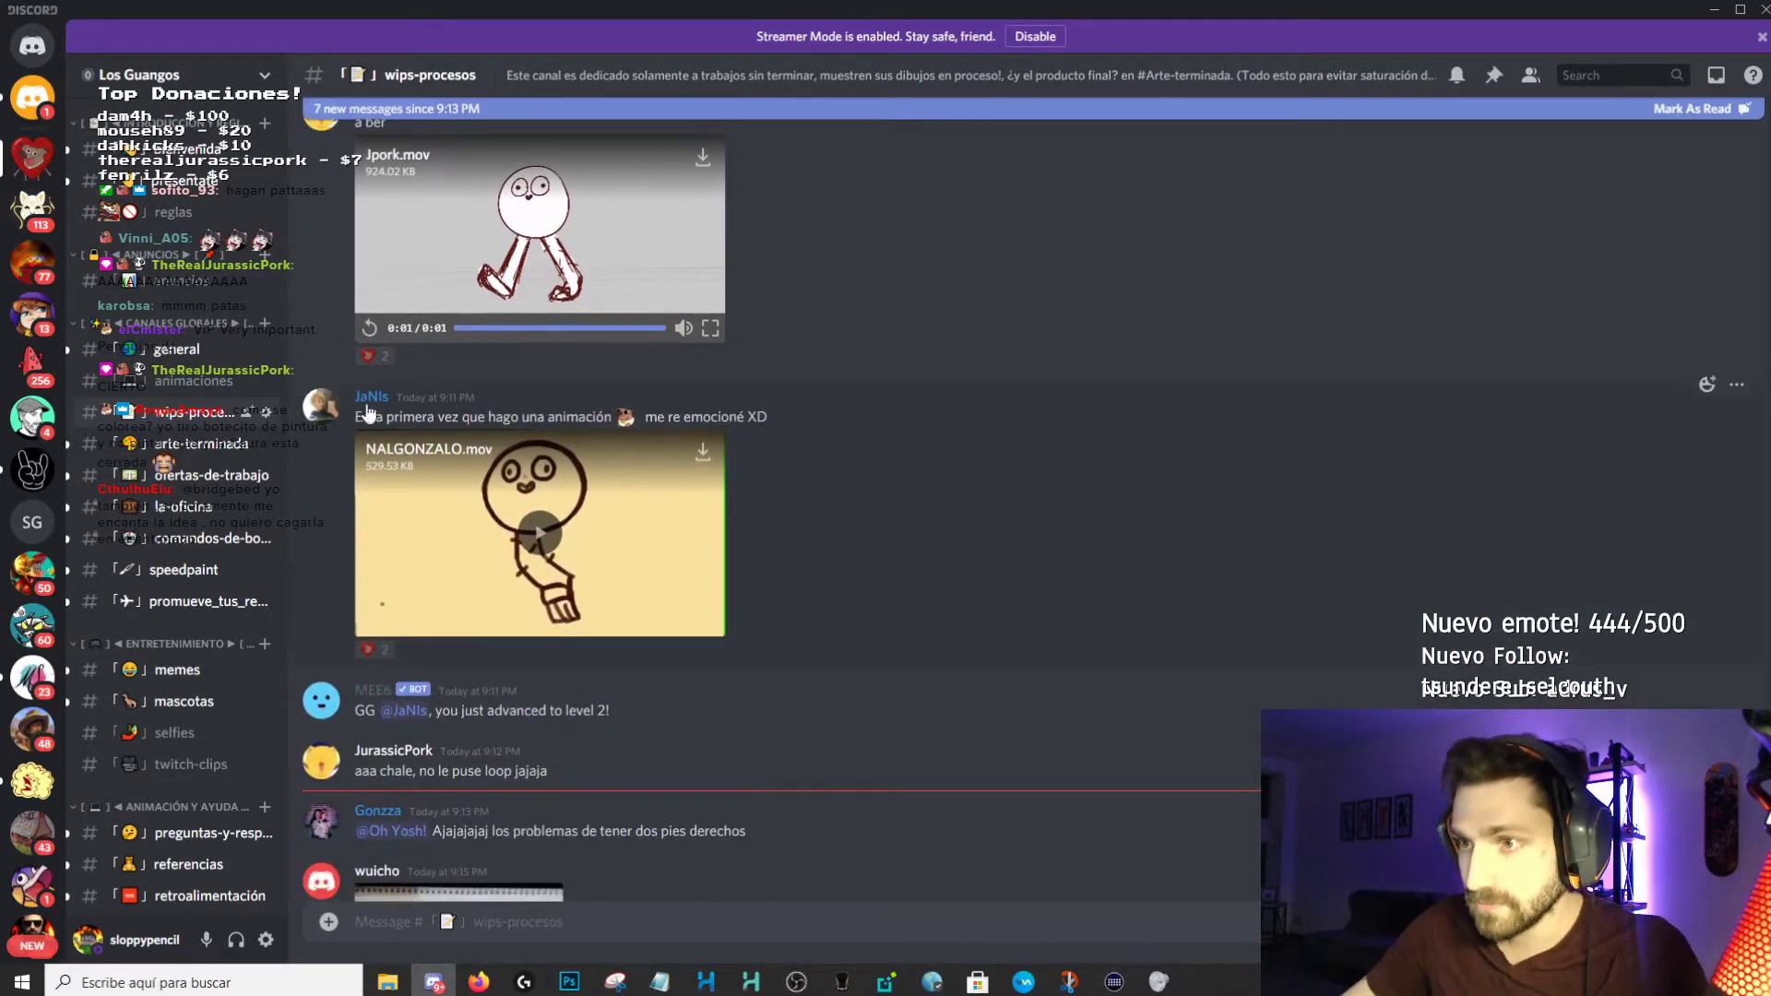
{"action": "left_click", "coordinate": [539, 532]}
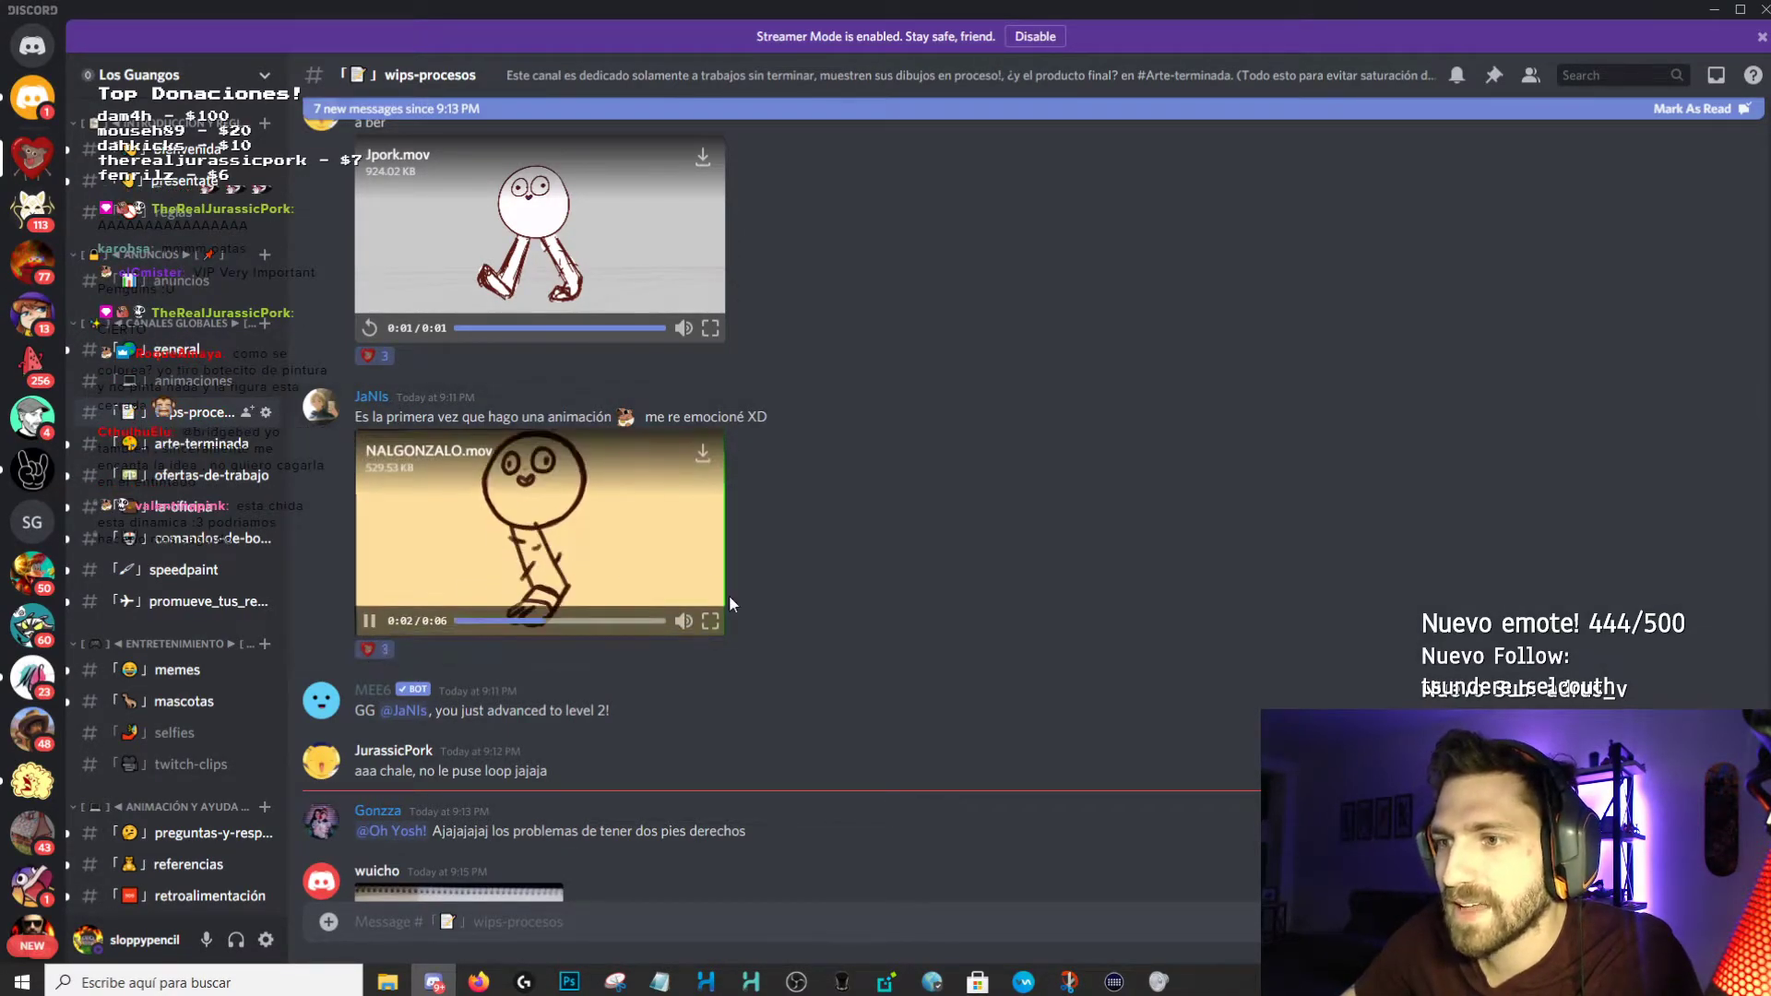
{"action": "left_click", "coordinate": [711, 625]}
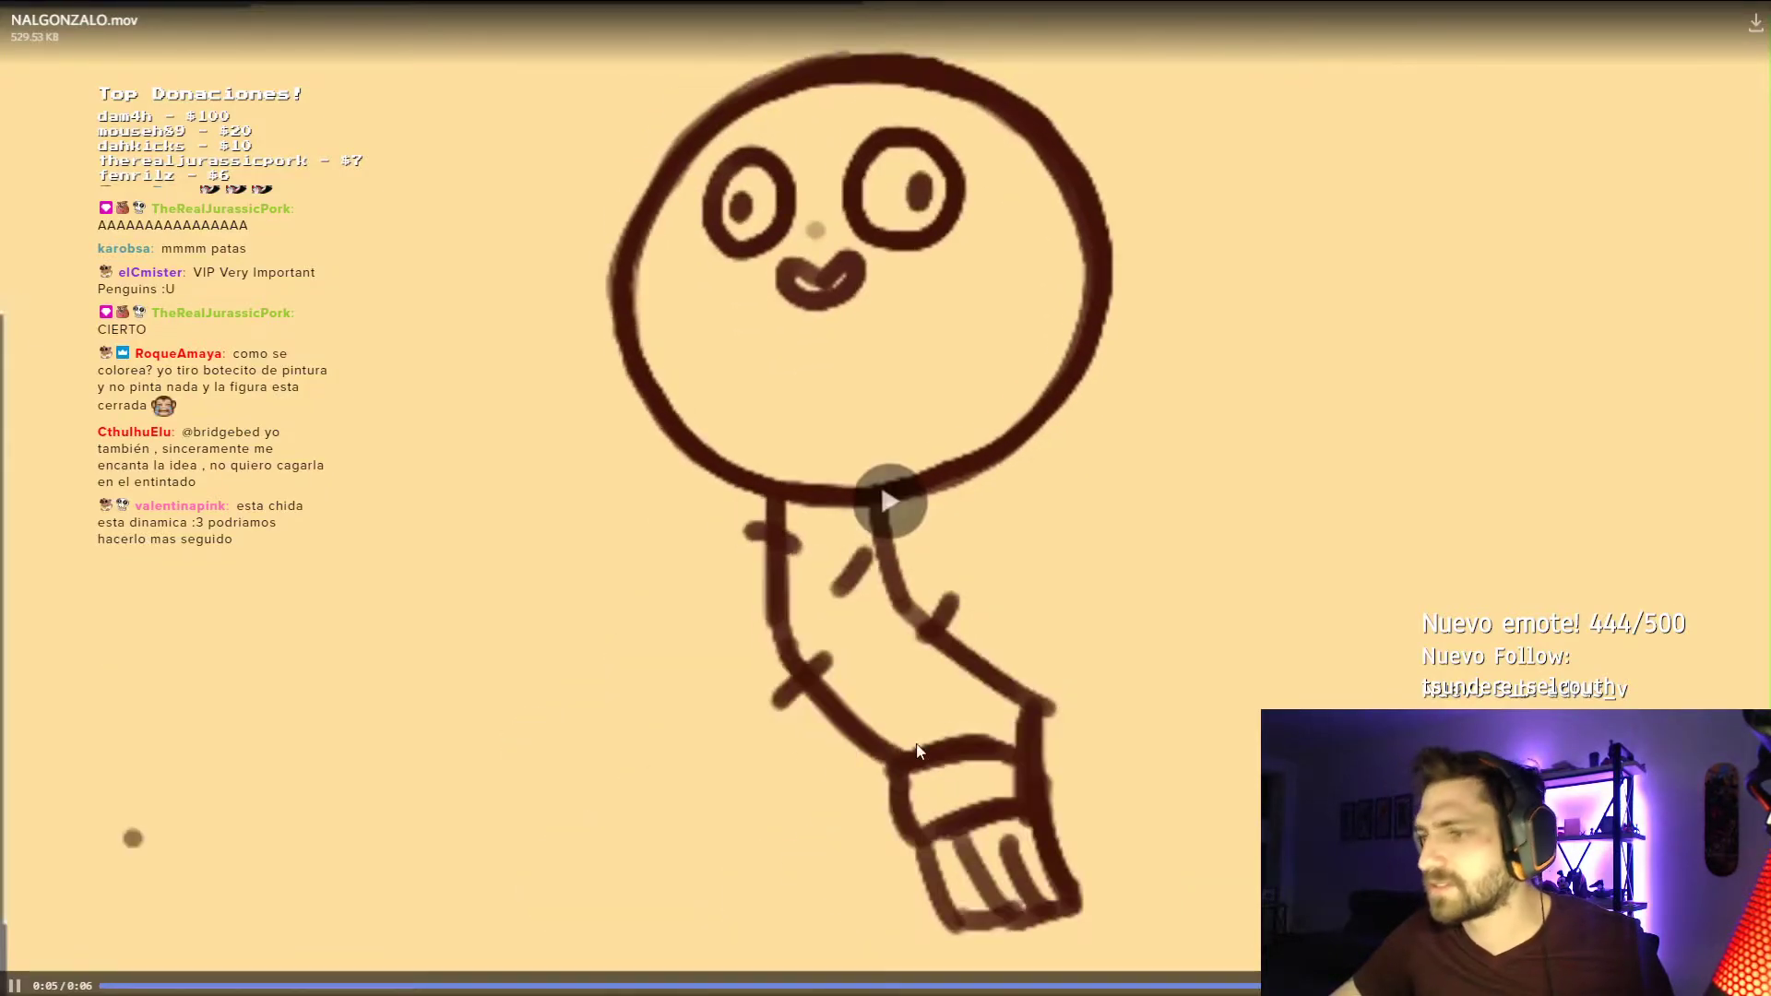
Pause and scrub through NALGONZALO.mov to examine the one-legged walk poses, replay it, and leave full screen.
{"action": "left_click", "coordinate": [973, 834]}
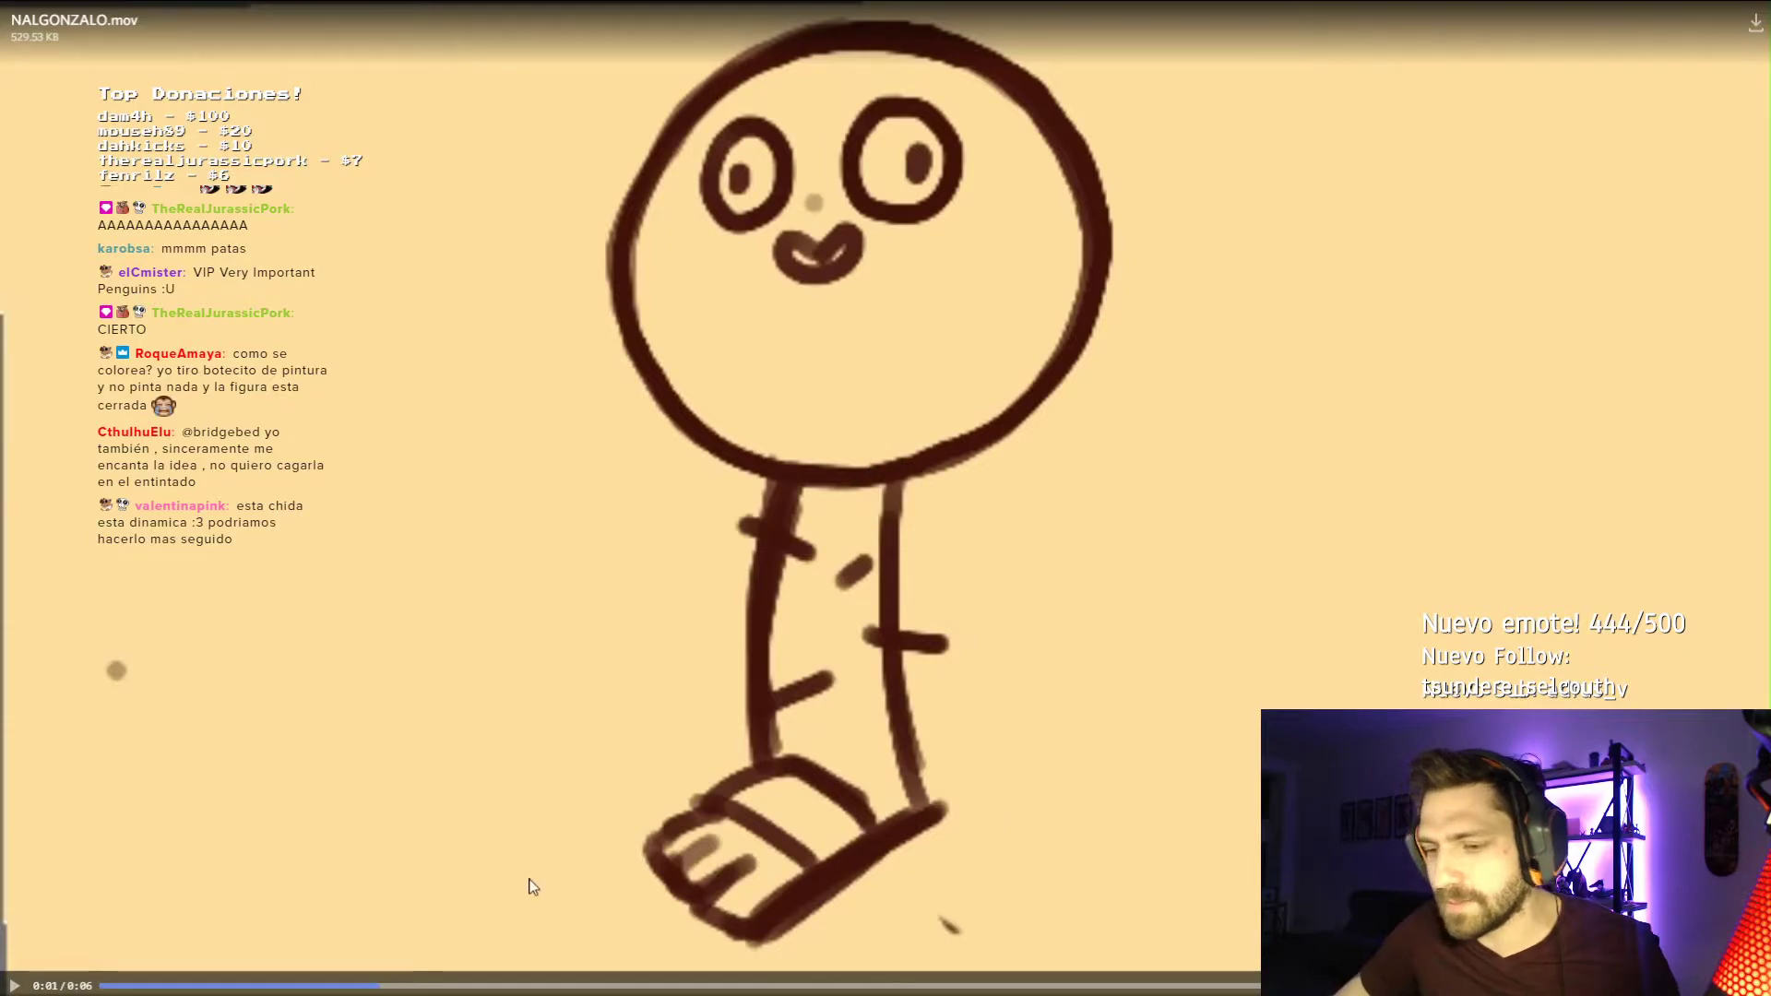
{"action": "mouse_move", "coordinate": [372, 986]}
{"action": "left_mouse_down"}
{"action": "mouse_move", "coordinate": [107, 985]}
{"action": "mouse_move", "coordinate": [306, 985]}
{"action": "mouse_move", "coordinate": [278, 985]}
{"action": "left_mouse_up"}
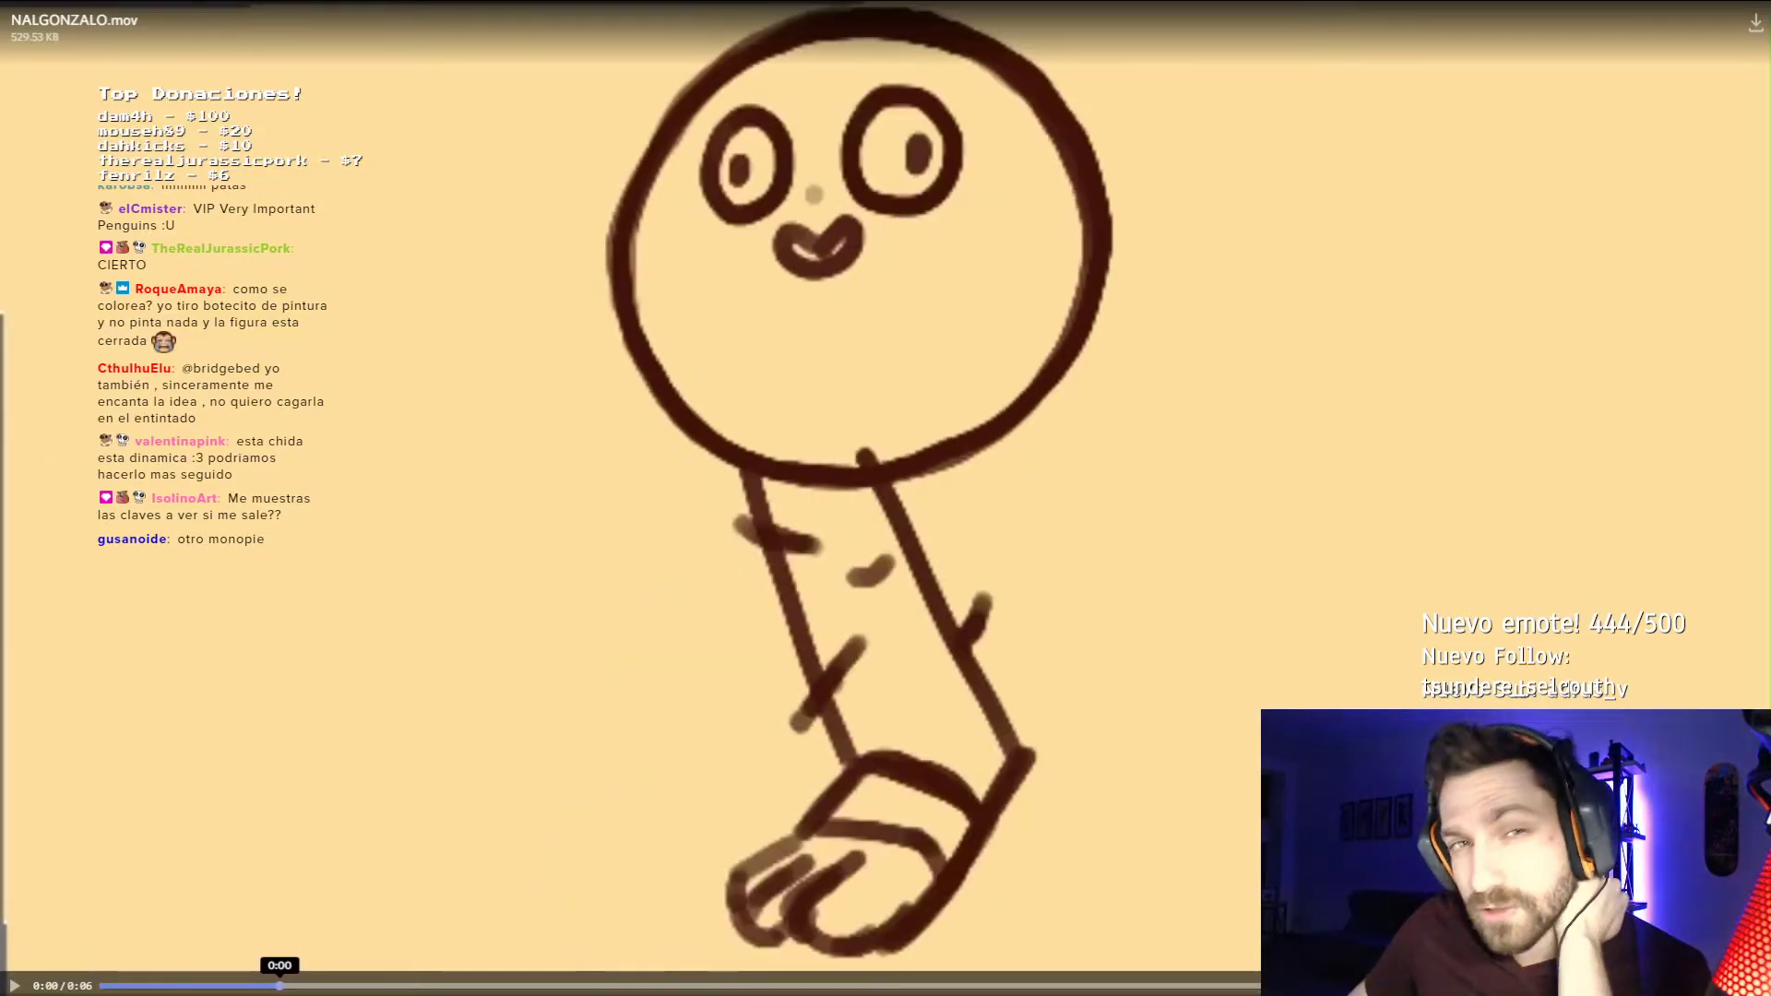
{"action": "mouse_move", "coordinate": [280, 985]}
{"action": "left_mouse_down"}
{"action": "mouse_move", "coordinate": [260, 983]}
{"action": "mouse_move", "coordinate": [466, 985]}
{"action": "left_mouse_up"}
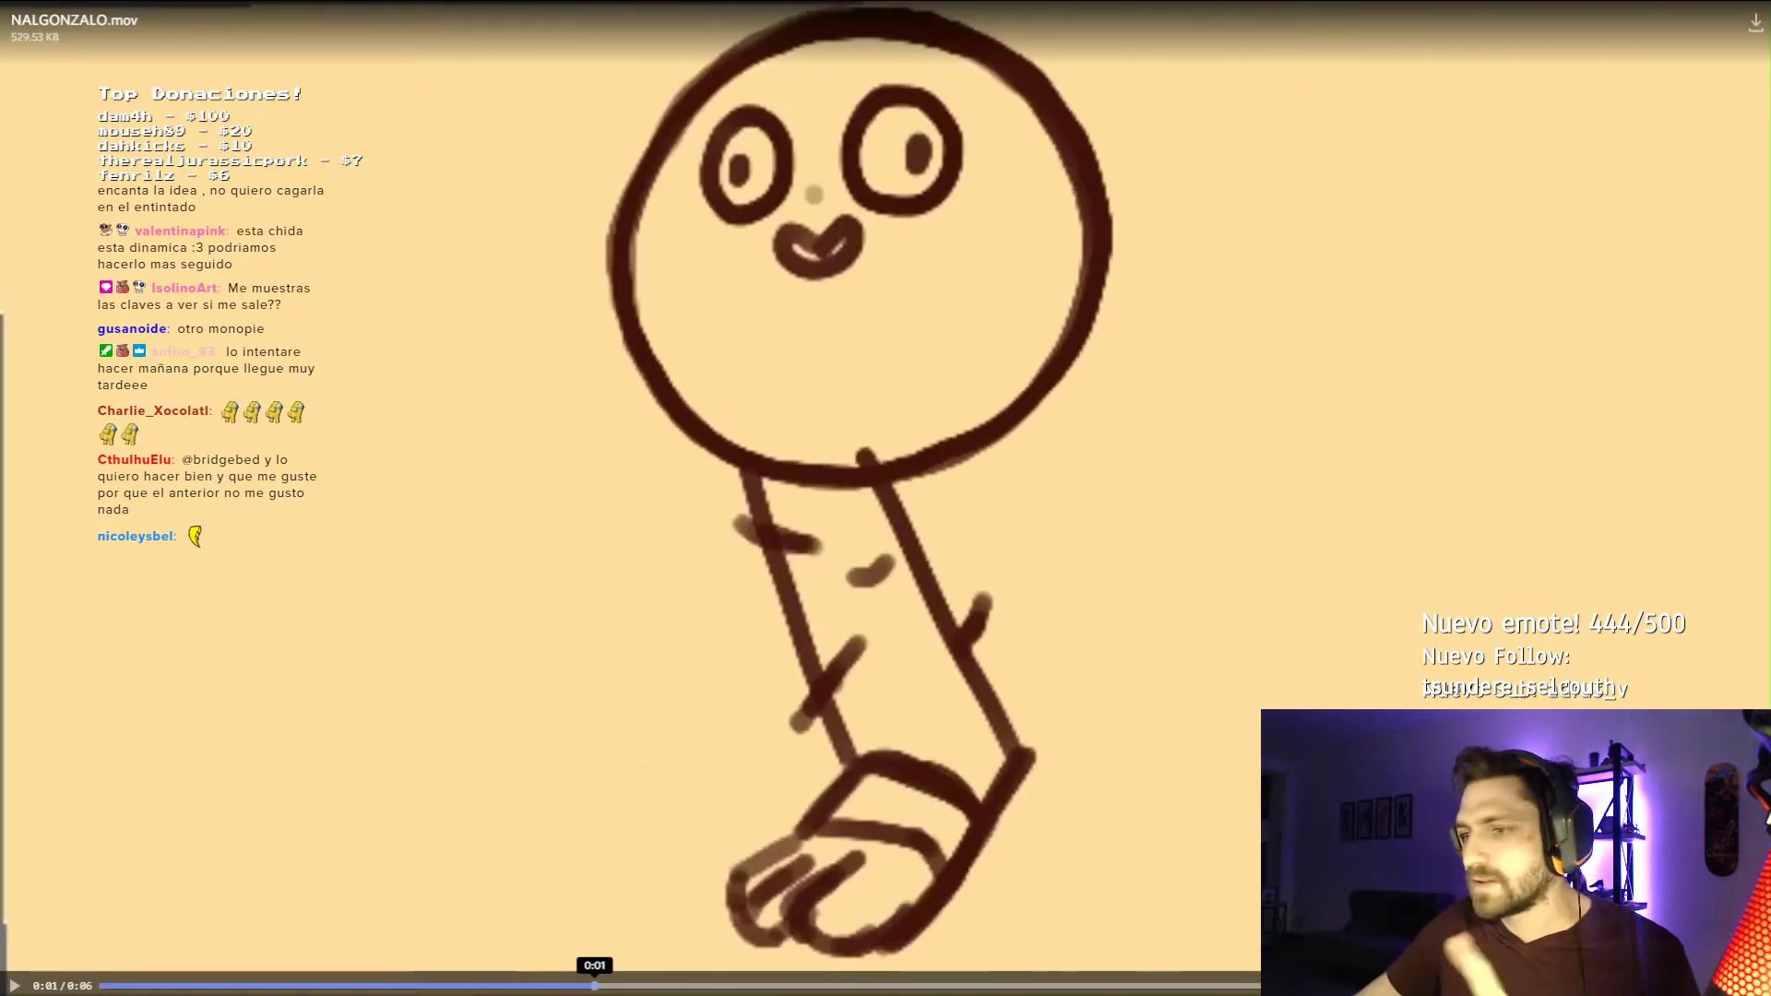
{"action": "left_click_drag", "start_coordinate": [1027, 986], "coordinate": [355, 986]}
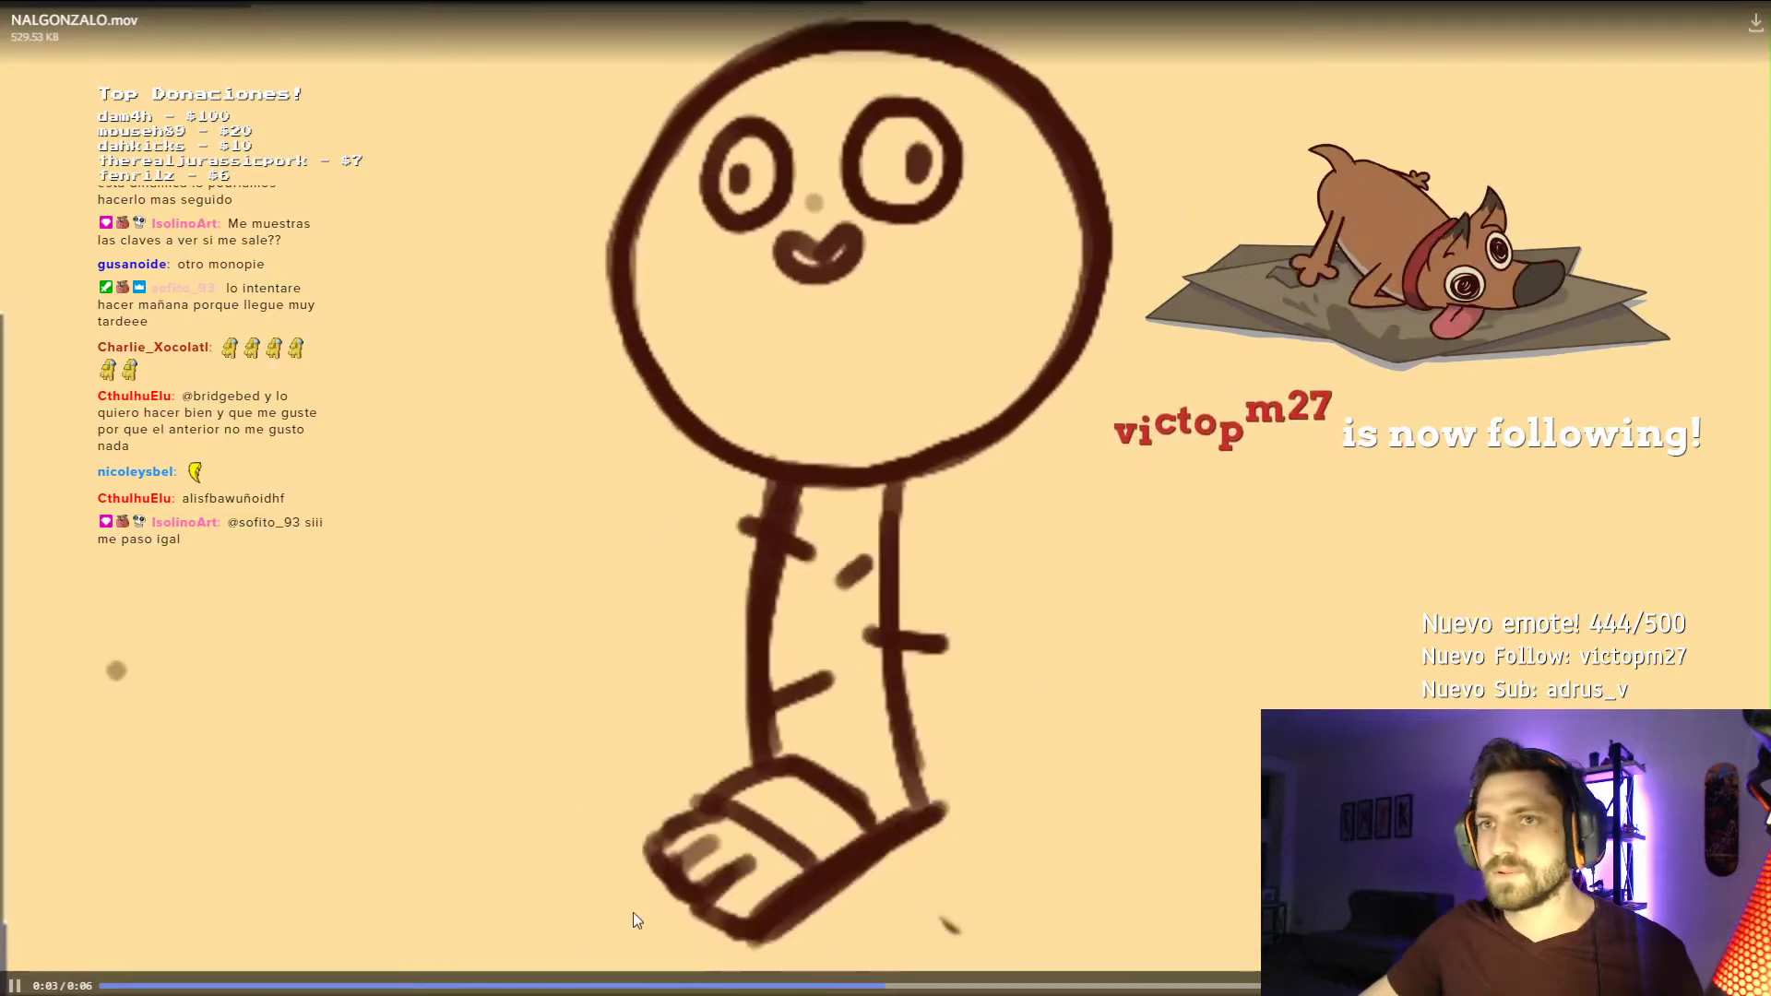
{"action": "key", "text": "Escape"}
Enlarge the photo of the notebook walk-cycle sketches posted at 9:15 PM.
{"action": "scroll", "coordinate": [382, 664], "scroll_direction": "down", "scroll_amount": 3}
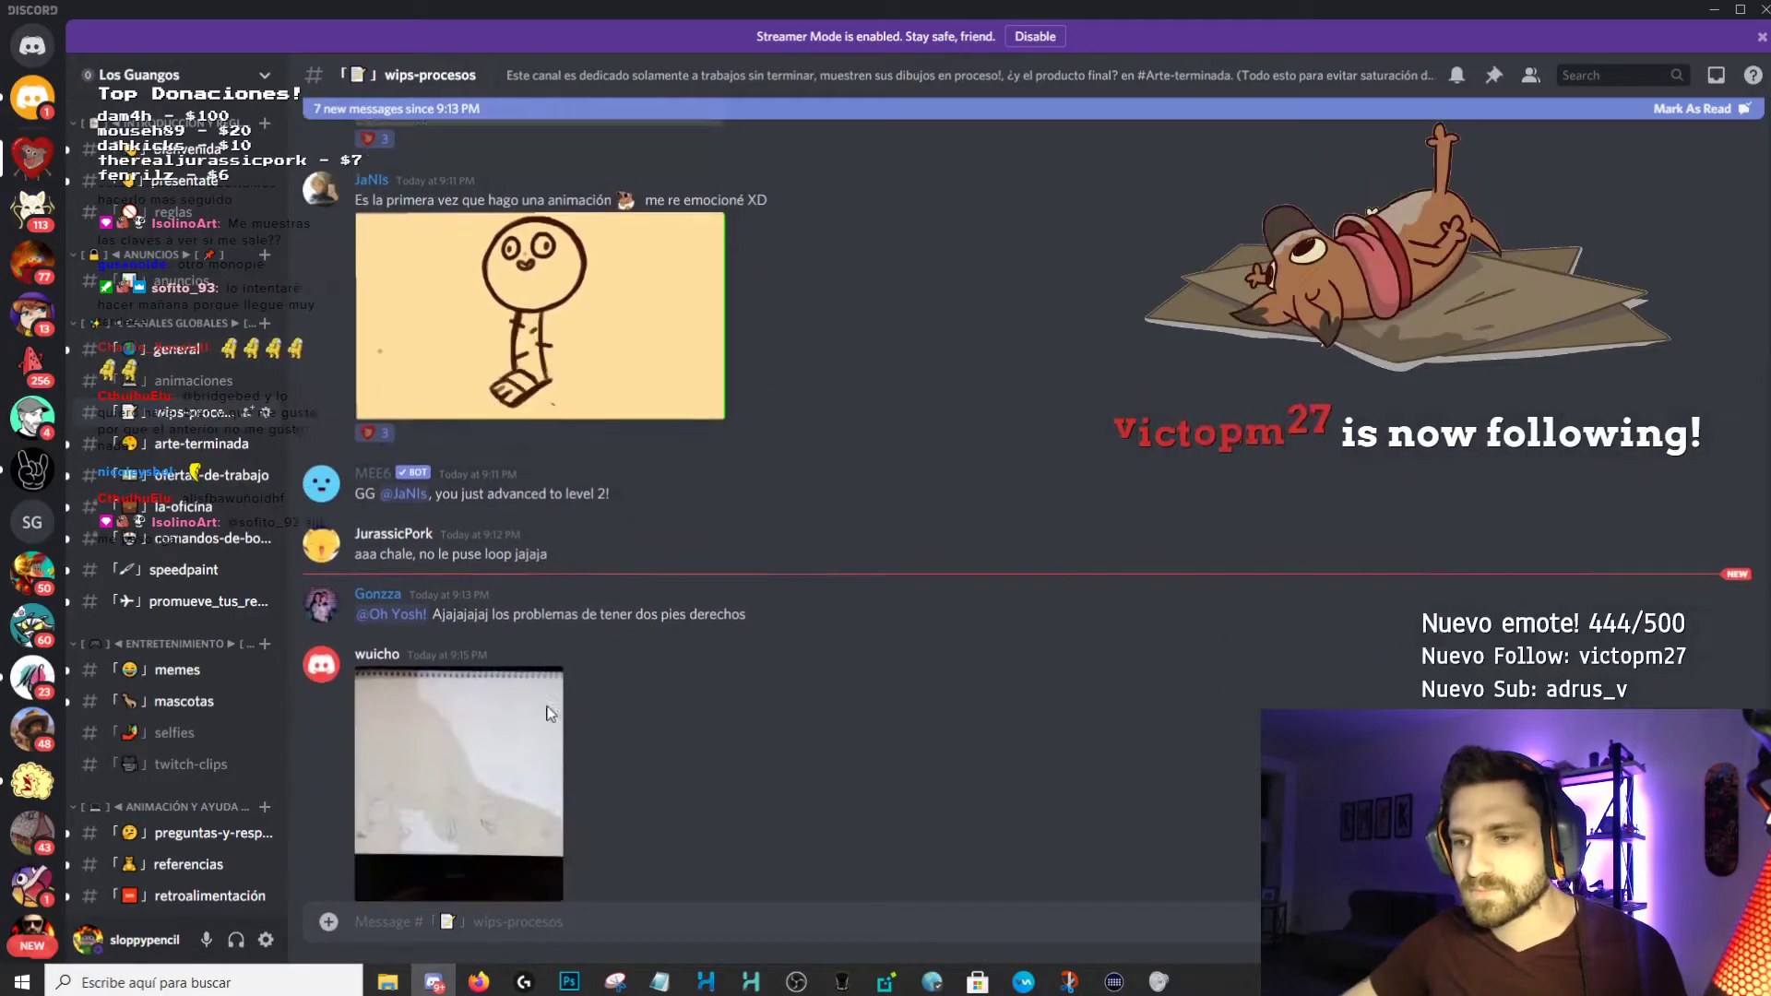
{"action": "left_click", "coordinate": [489, 706]}
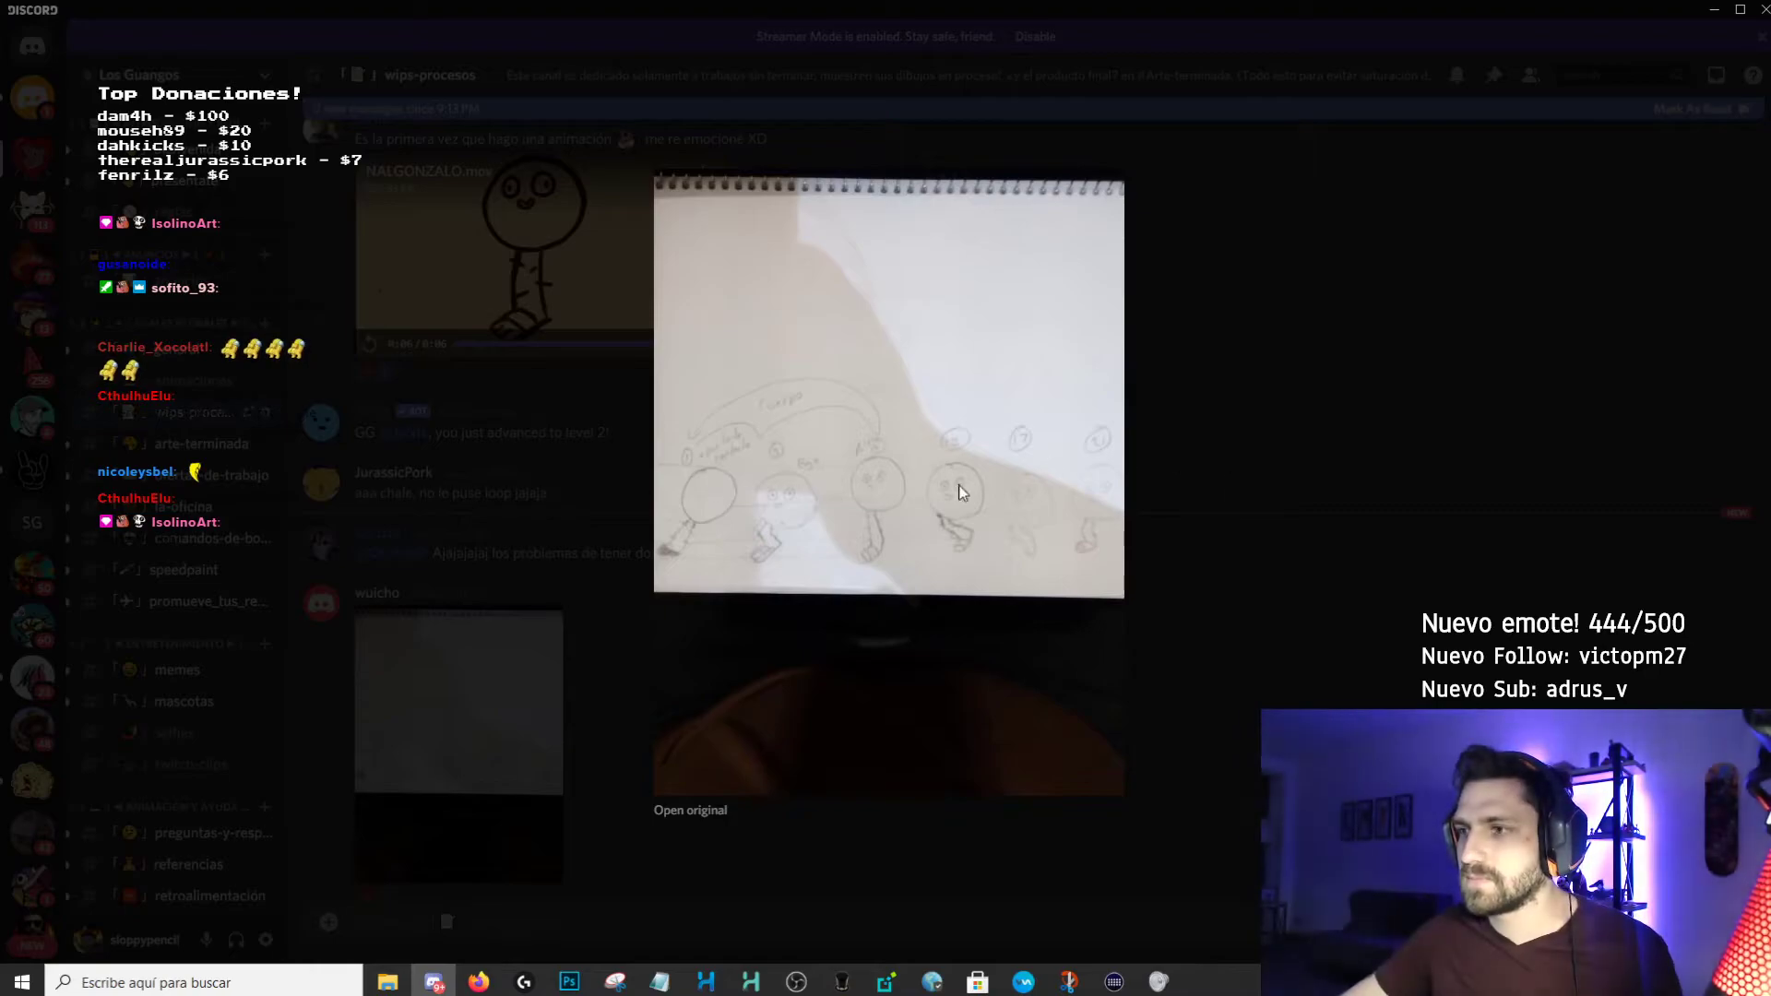
Close the enlarged sketch photo, play Caminatita.mp4 from the 9:16 PM post in full screen, and leave full screen.
{"action": "left_click", "coordinate": [981, 666]}
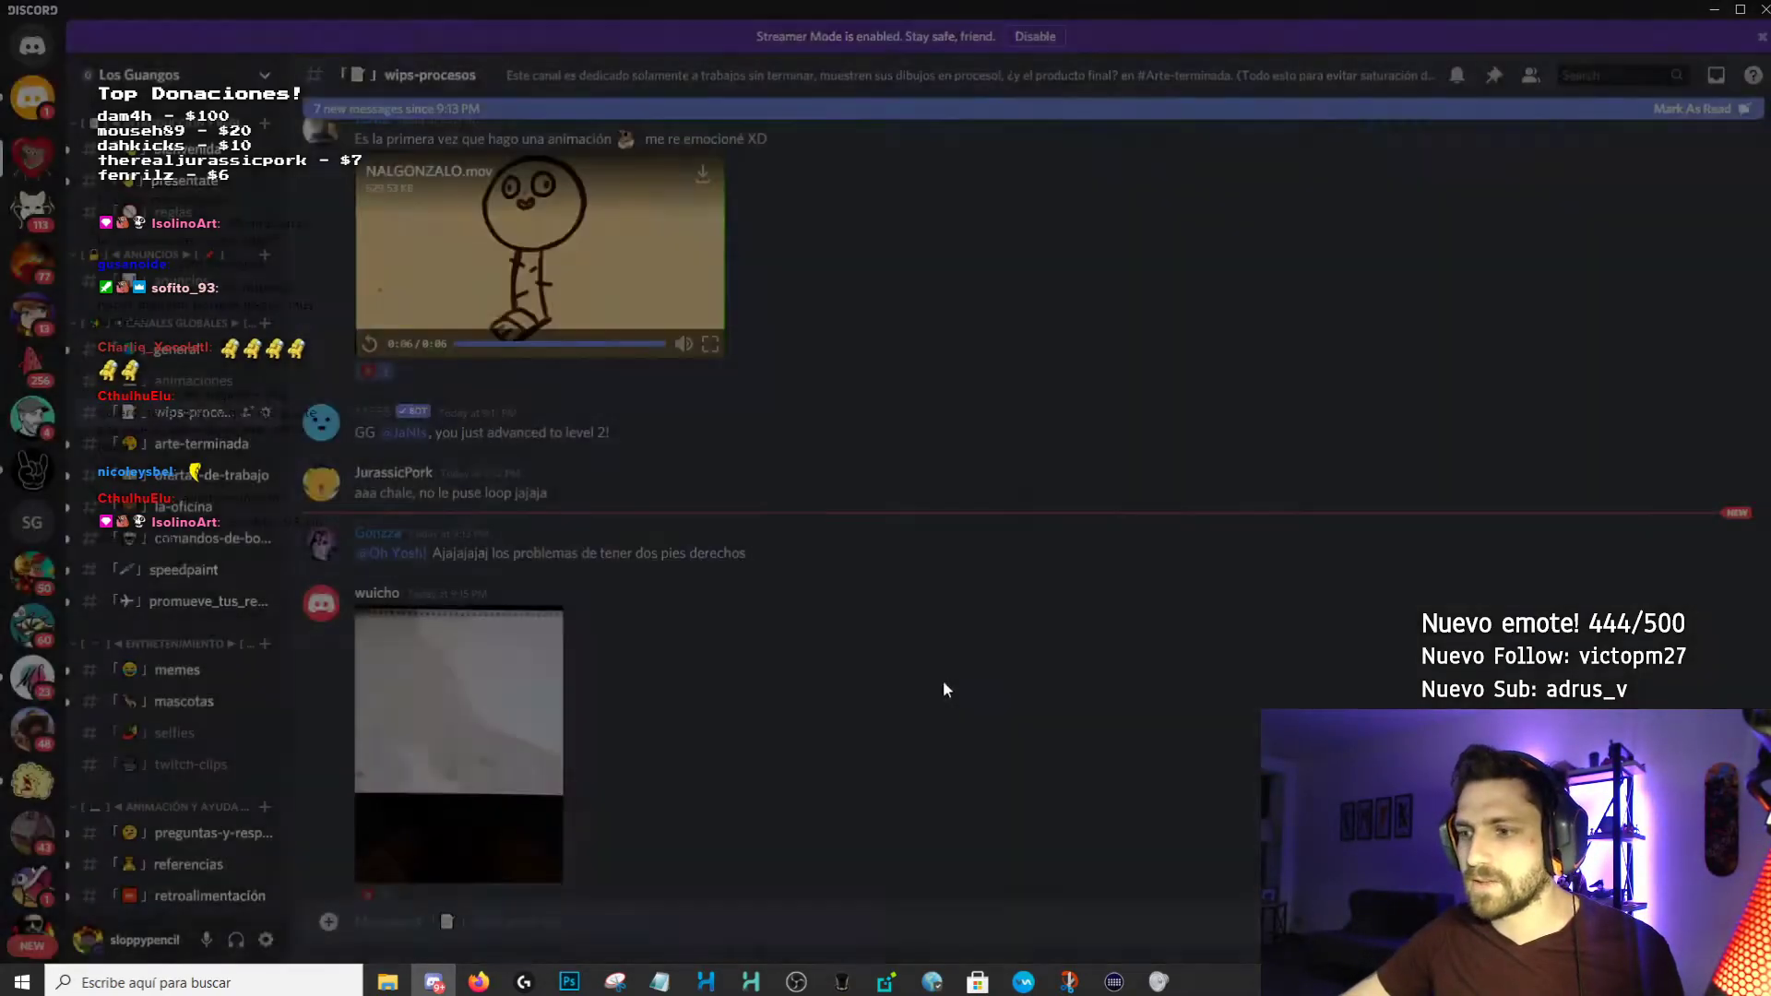
{"action": "scroll", "coordinate": [595, 687], "scroll_direction": "down", "scroll_amount": 5}
{"action": "scroll", "coordinate": [396, 538], "scroll_direction": "up", "scroll_amount": 2}
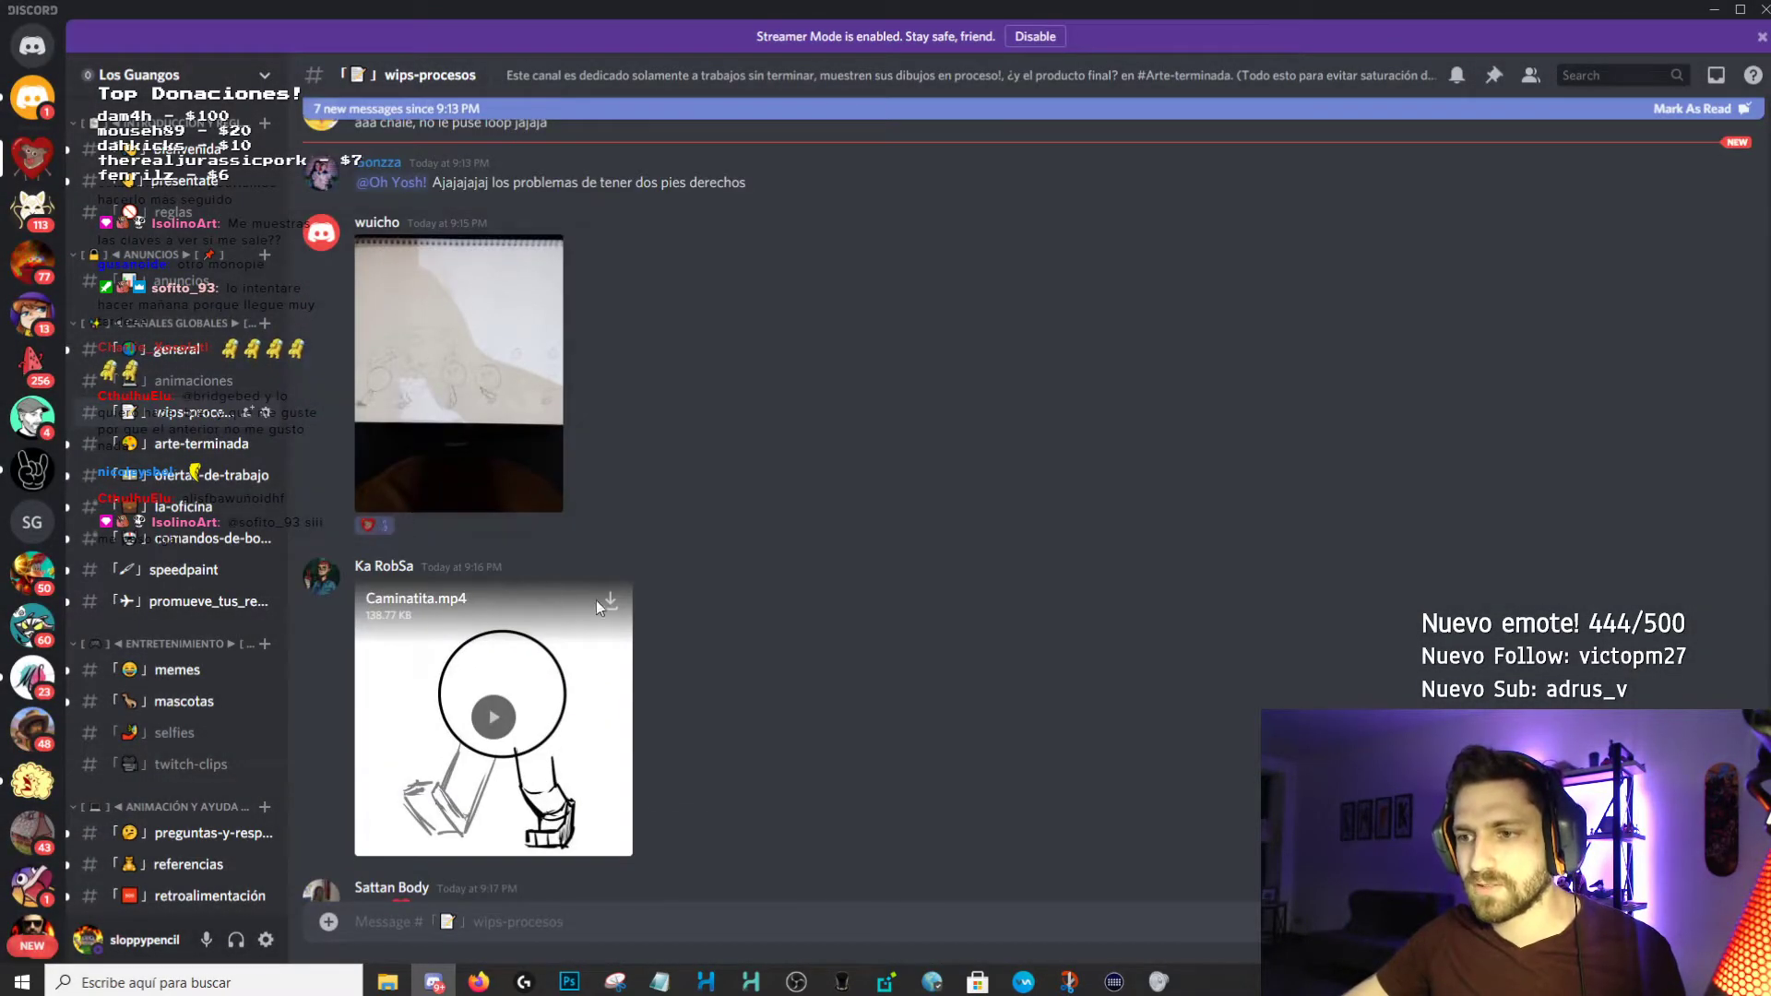
{"action": "scroll", "coordinate": [583, 603], "scroll_direction": "down", "scroll_amount": 2}
{"action": "left_click", "coordinate": [587, 603]}
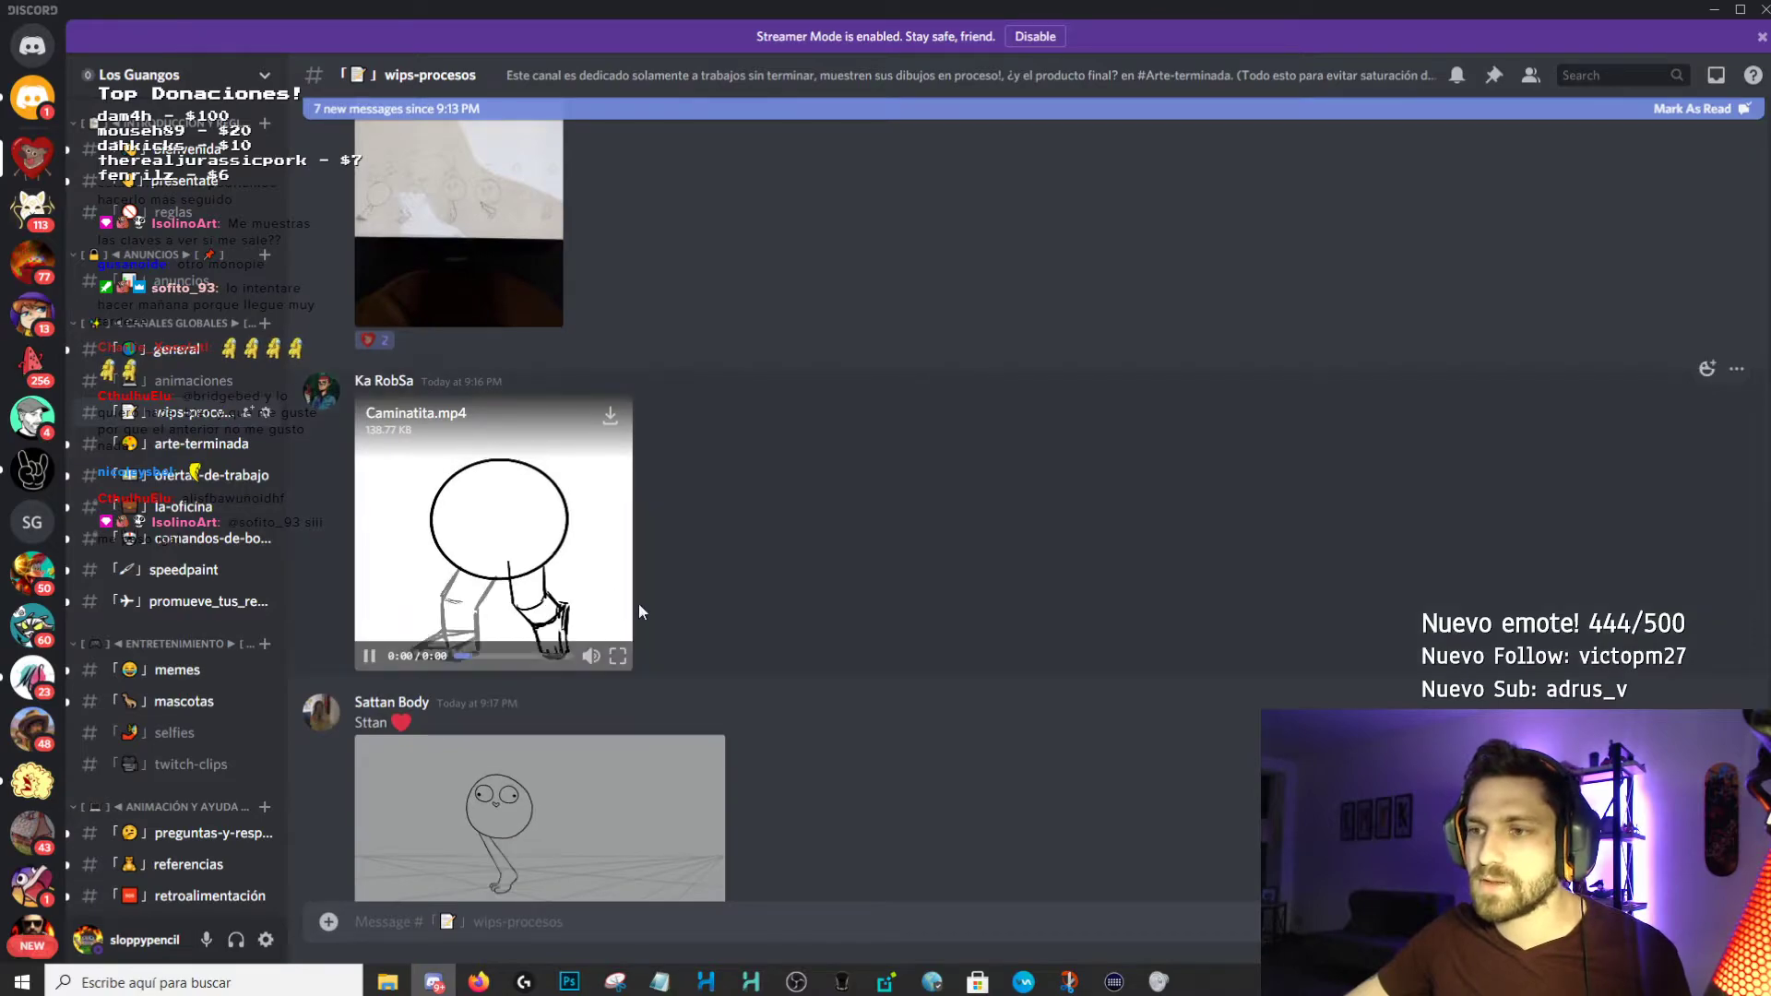
{"action": "left_click", "coordinate": [617, 658]}
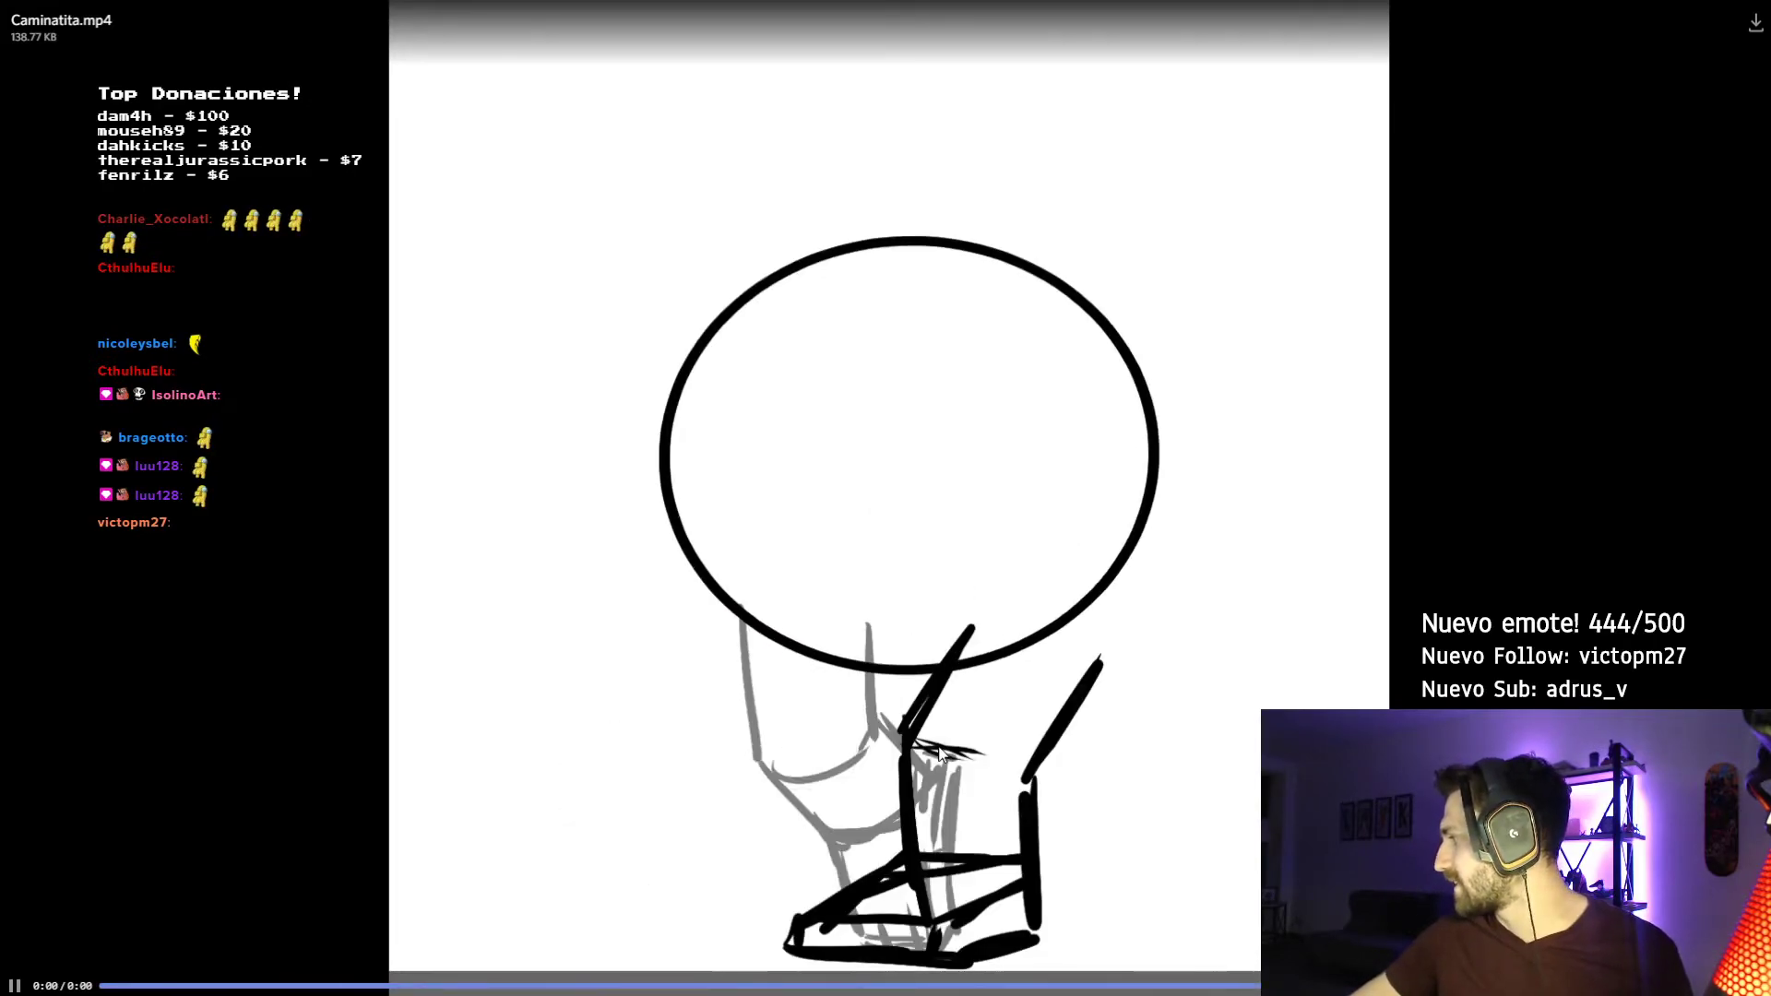
{"action": "key", "text": "Escape"}
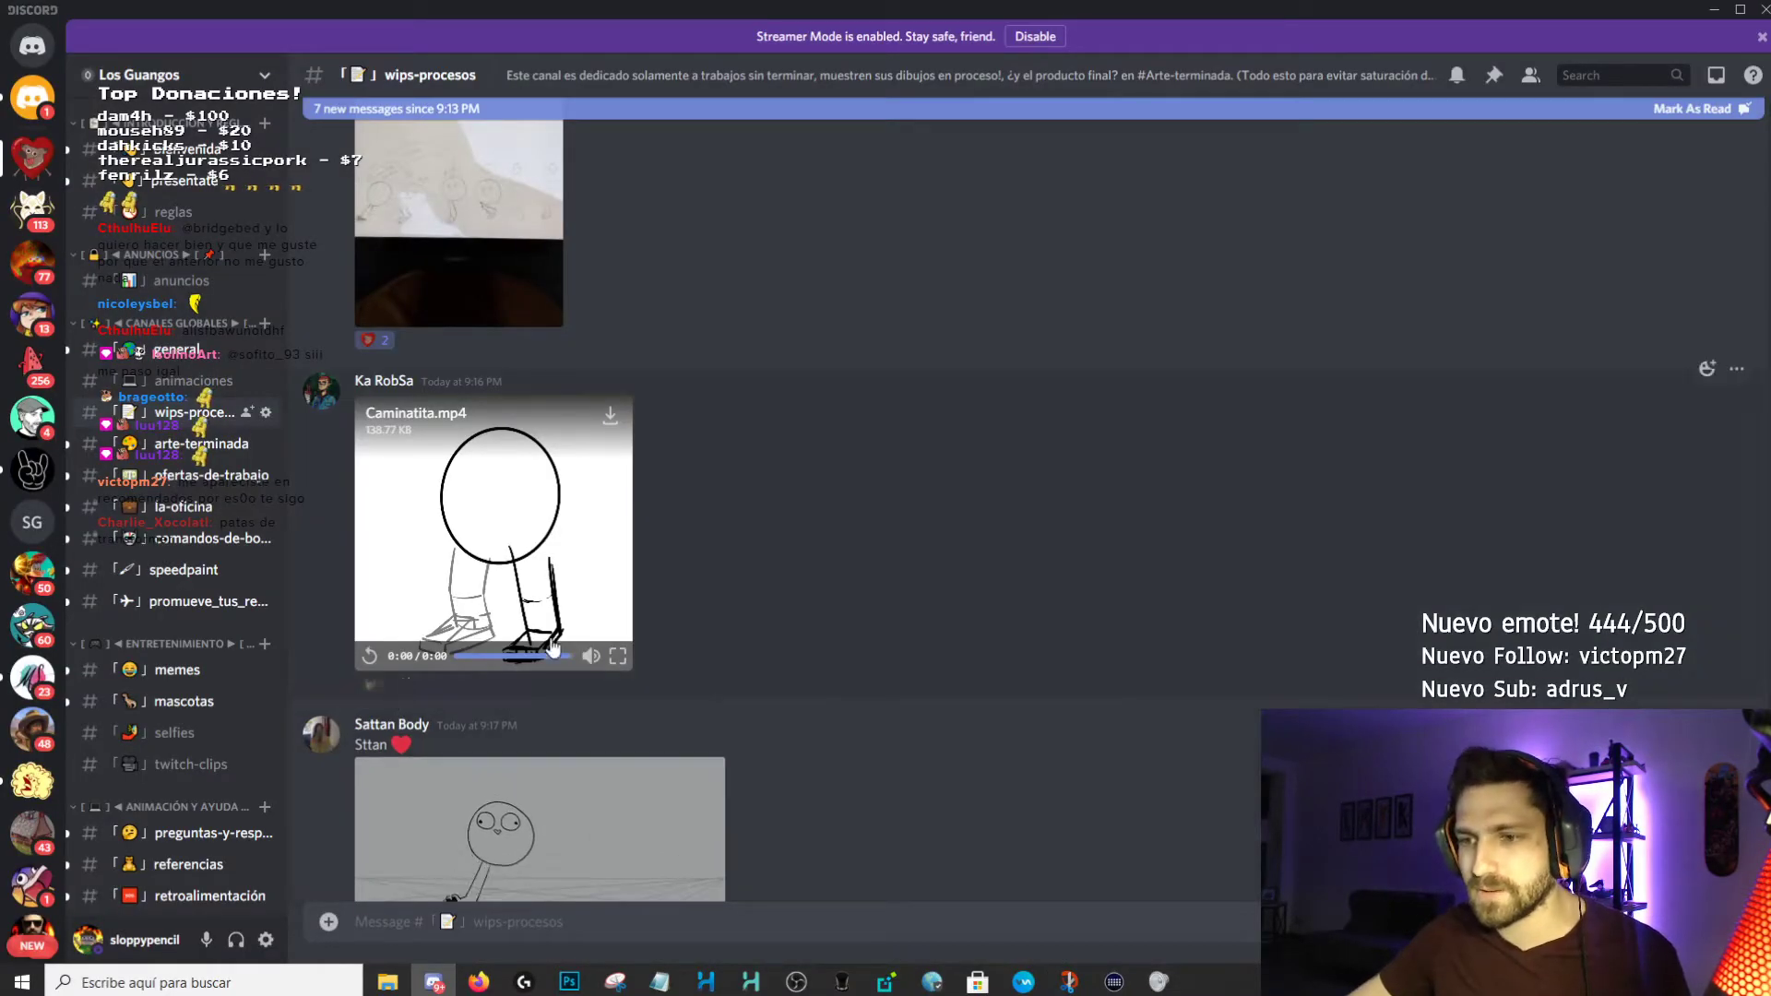
React to the Caminatita.mp4 post with the first frequently used emote, and enlarge the one-legged walk GIF posted at 9:17 PM.
{"action": "left_click", "coordinate": [1708, 368]}
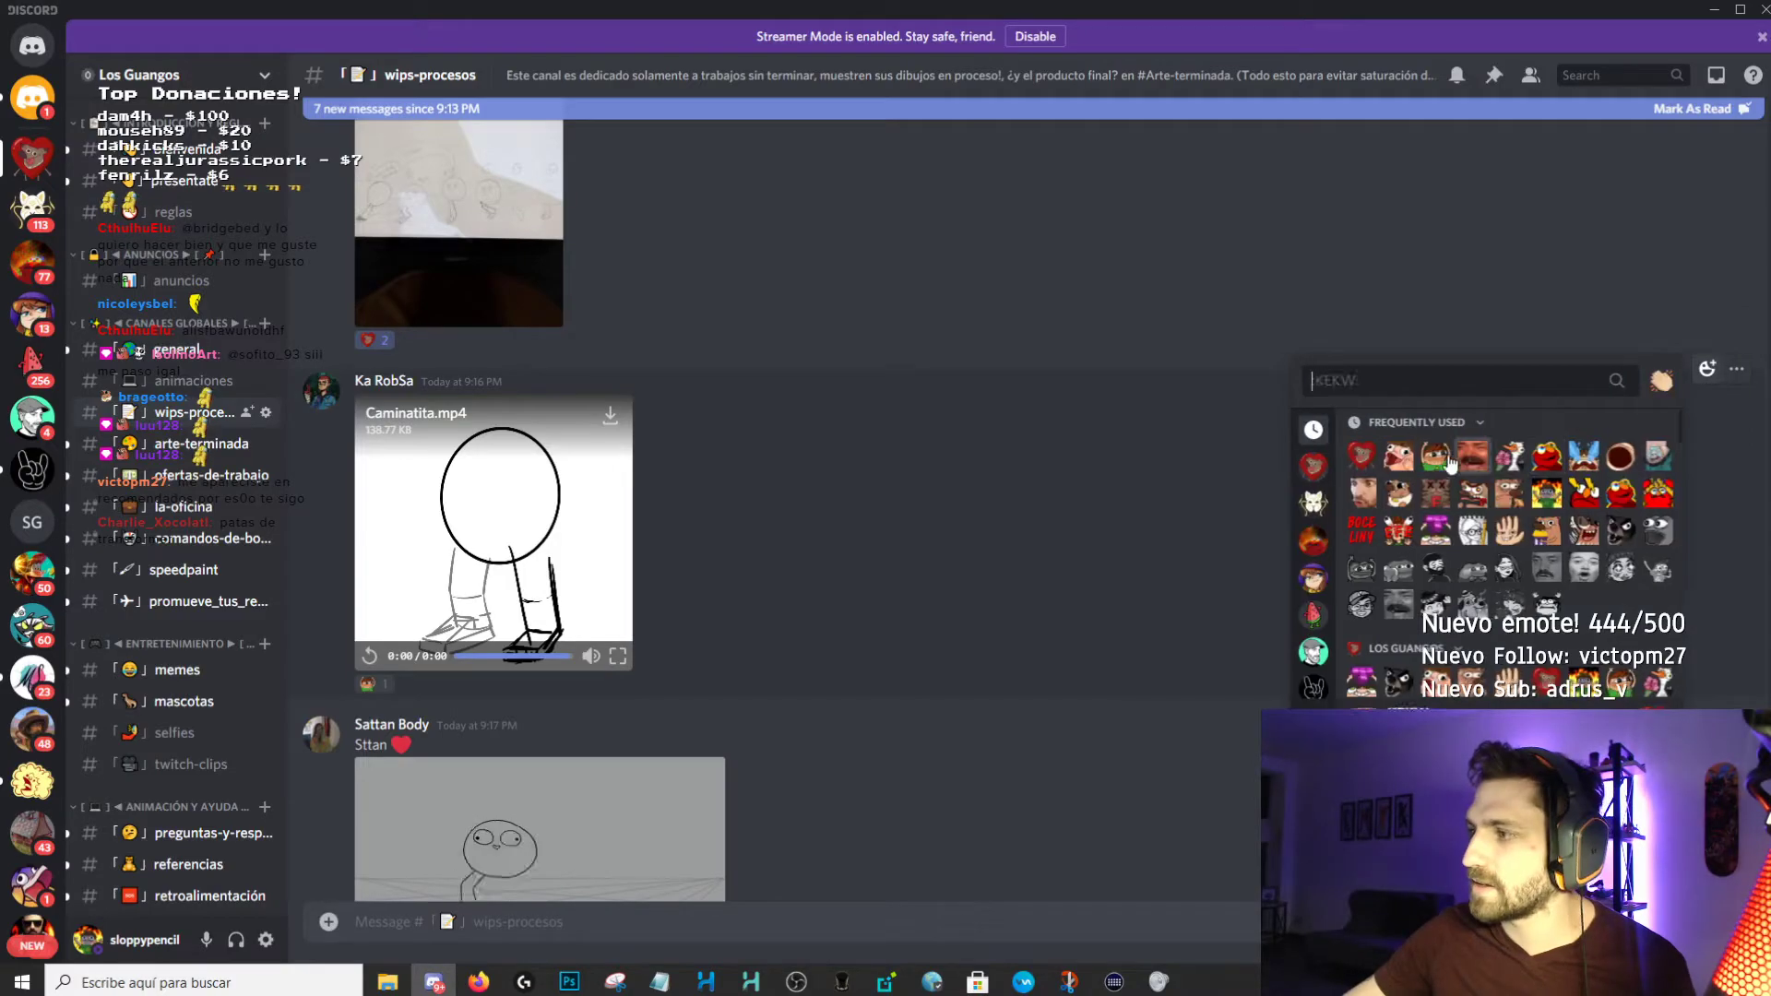
{"action": "left_click", "coordinate": [1366, 461]}
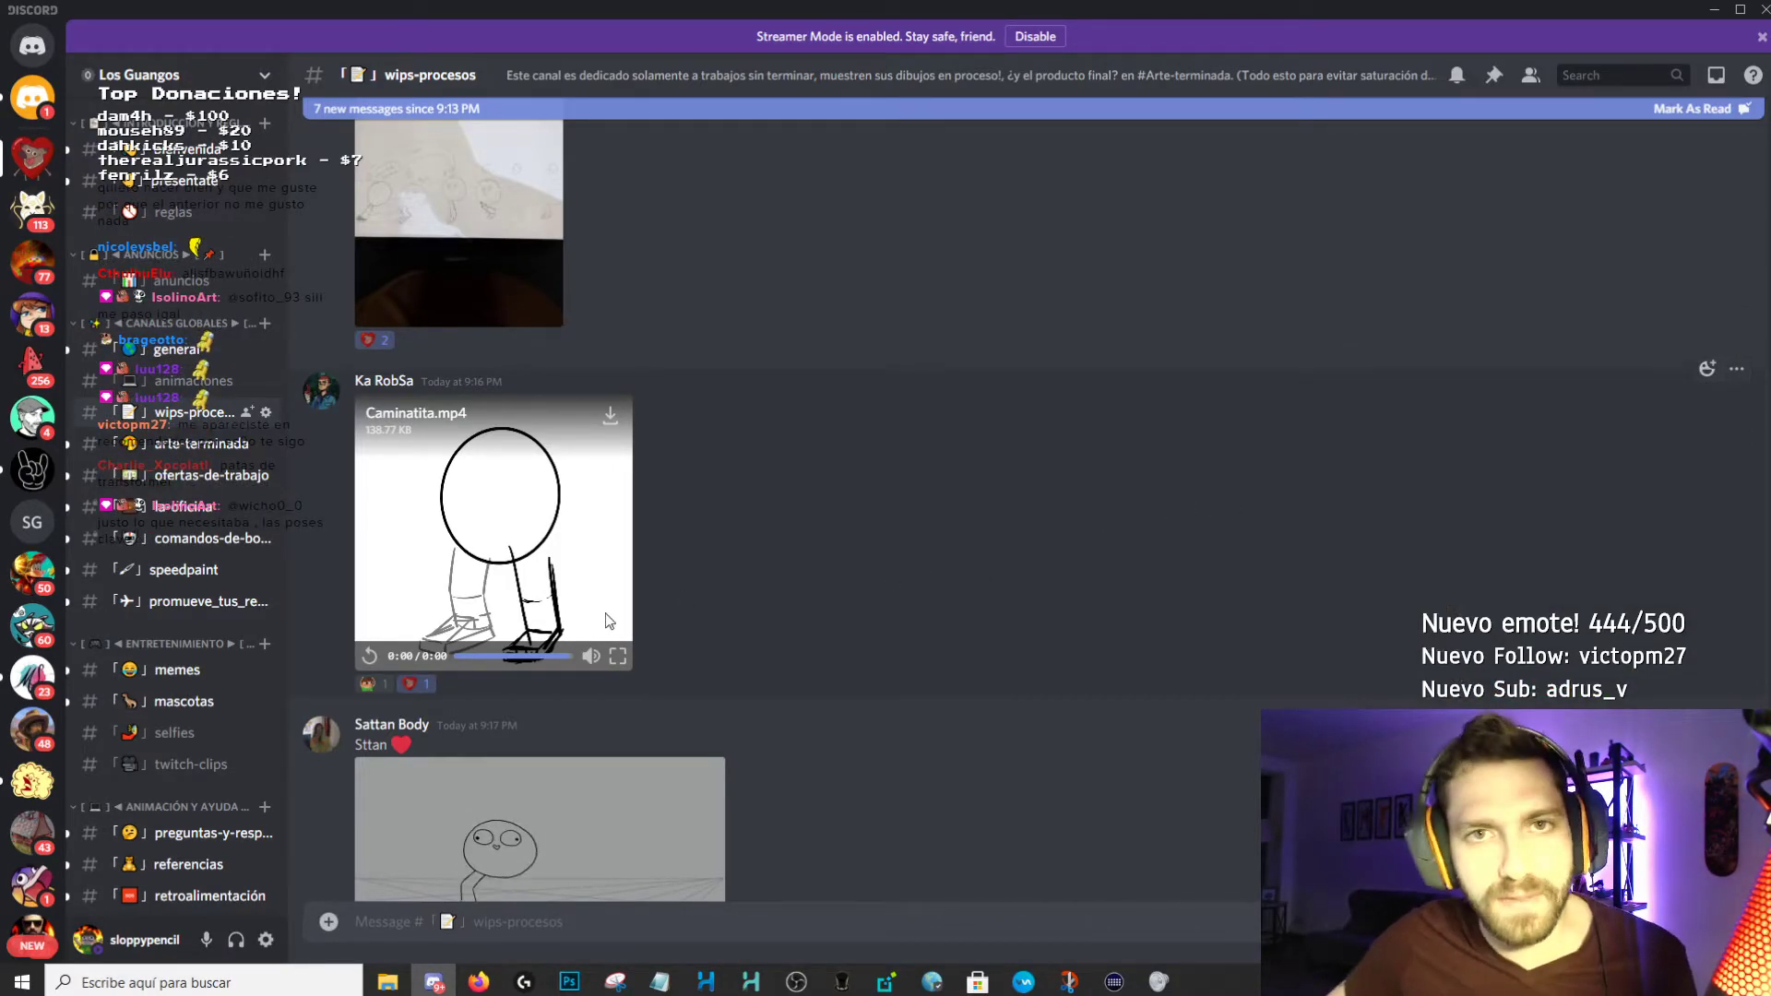
{"action": "scroll", "coordinate": [806, 618], "scroll_direction": "down", "scroll_amount": 2}
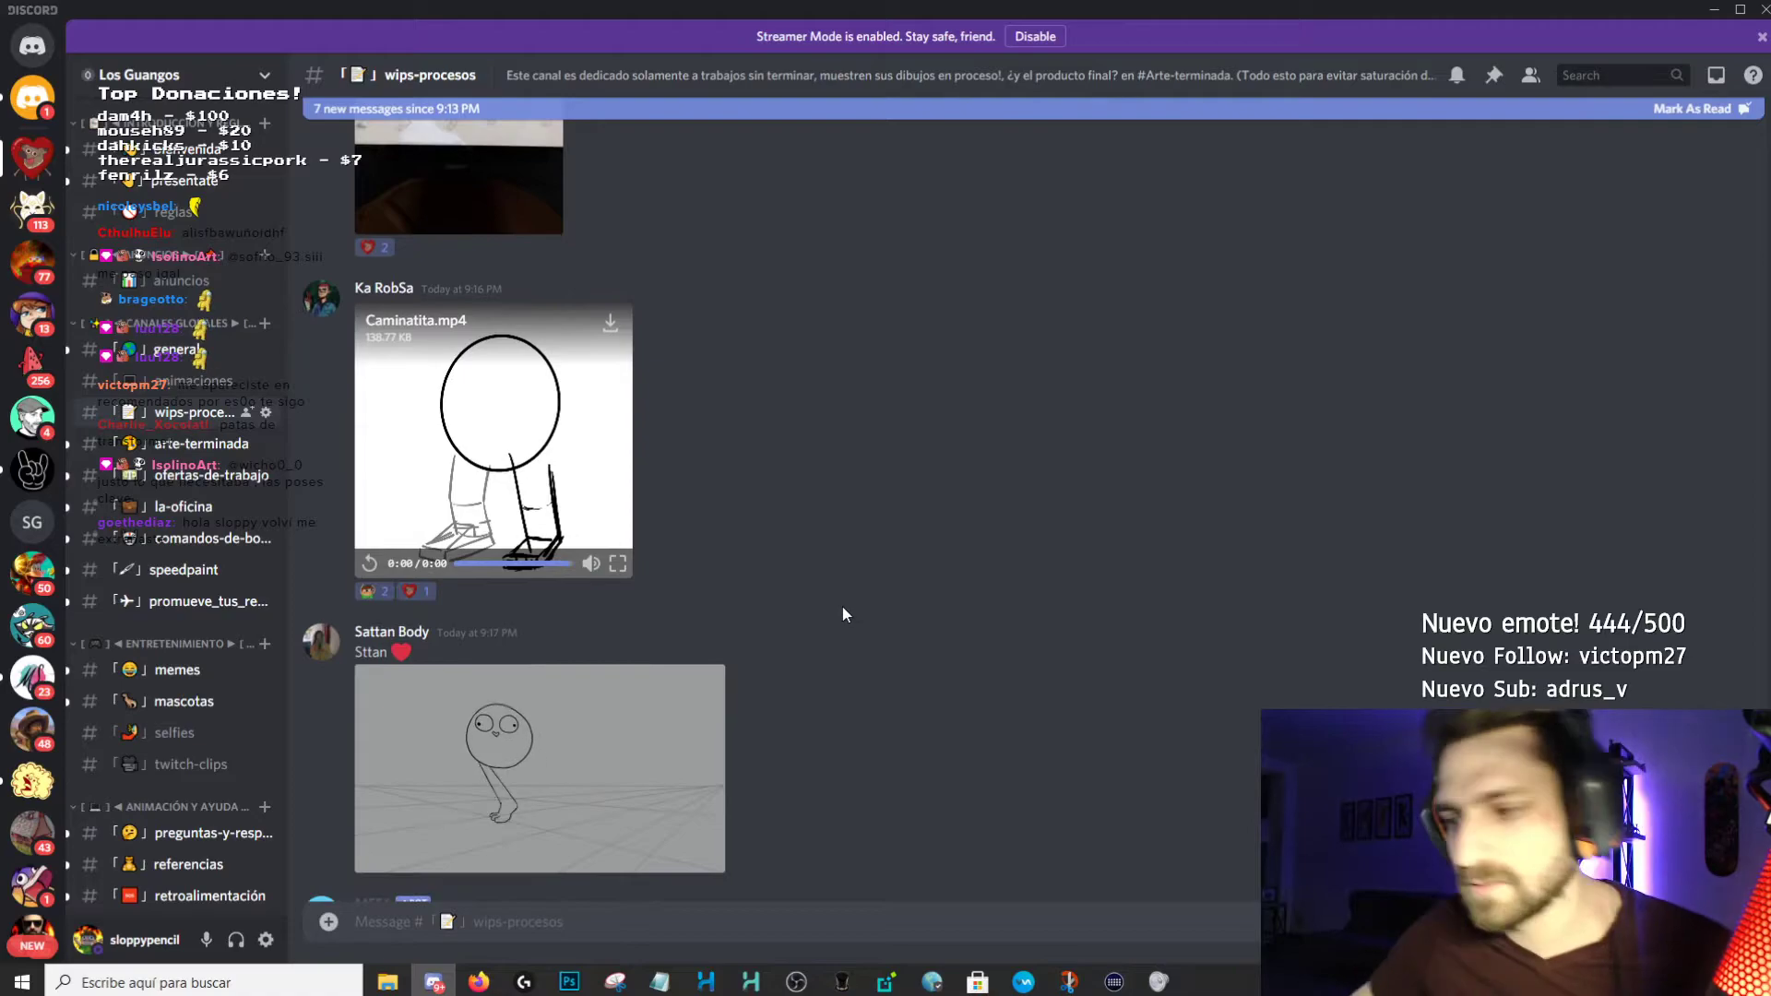
{"action": "left_click", "coordinate": [503, 719]}
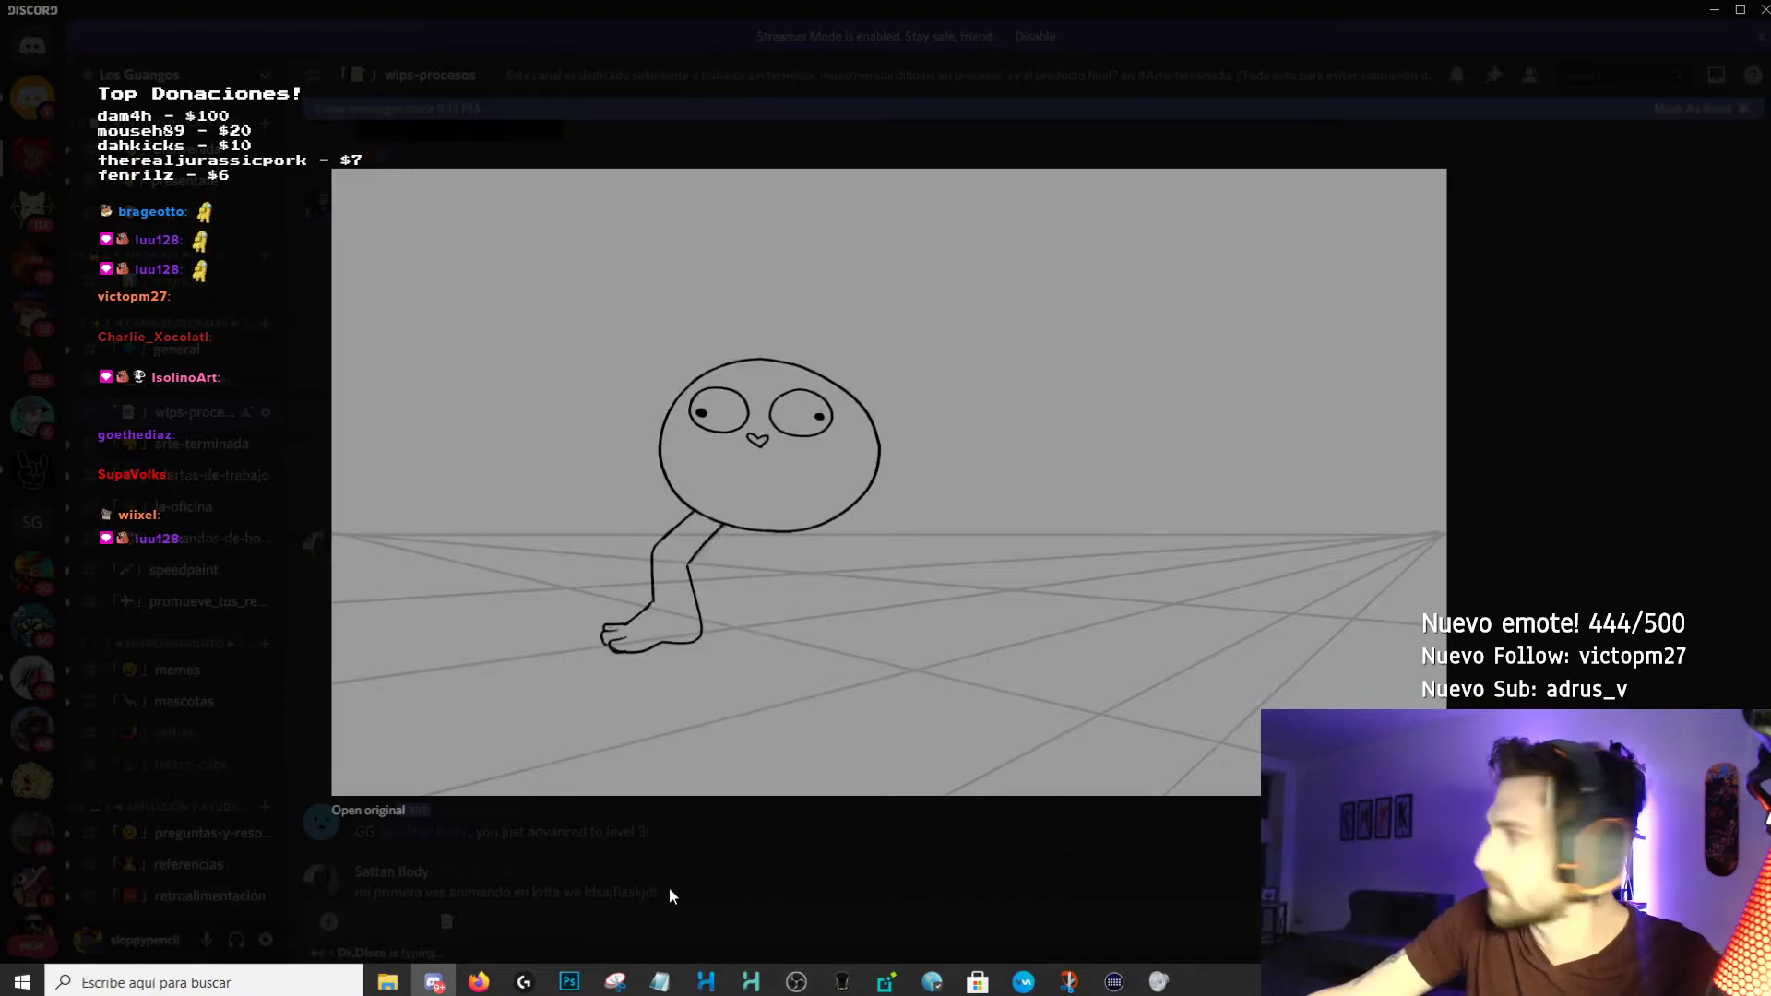
Switch to Harmony and play the two-legged walk cycle for comparison with the submission.
{"action": "mouse_move", "coordinate": [757, 988]}
{"action": "left_click", "coordinate": [849, 903]}
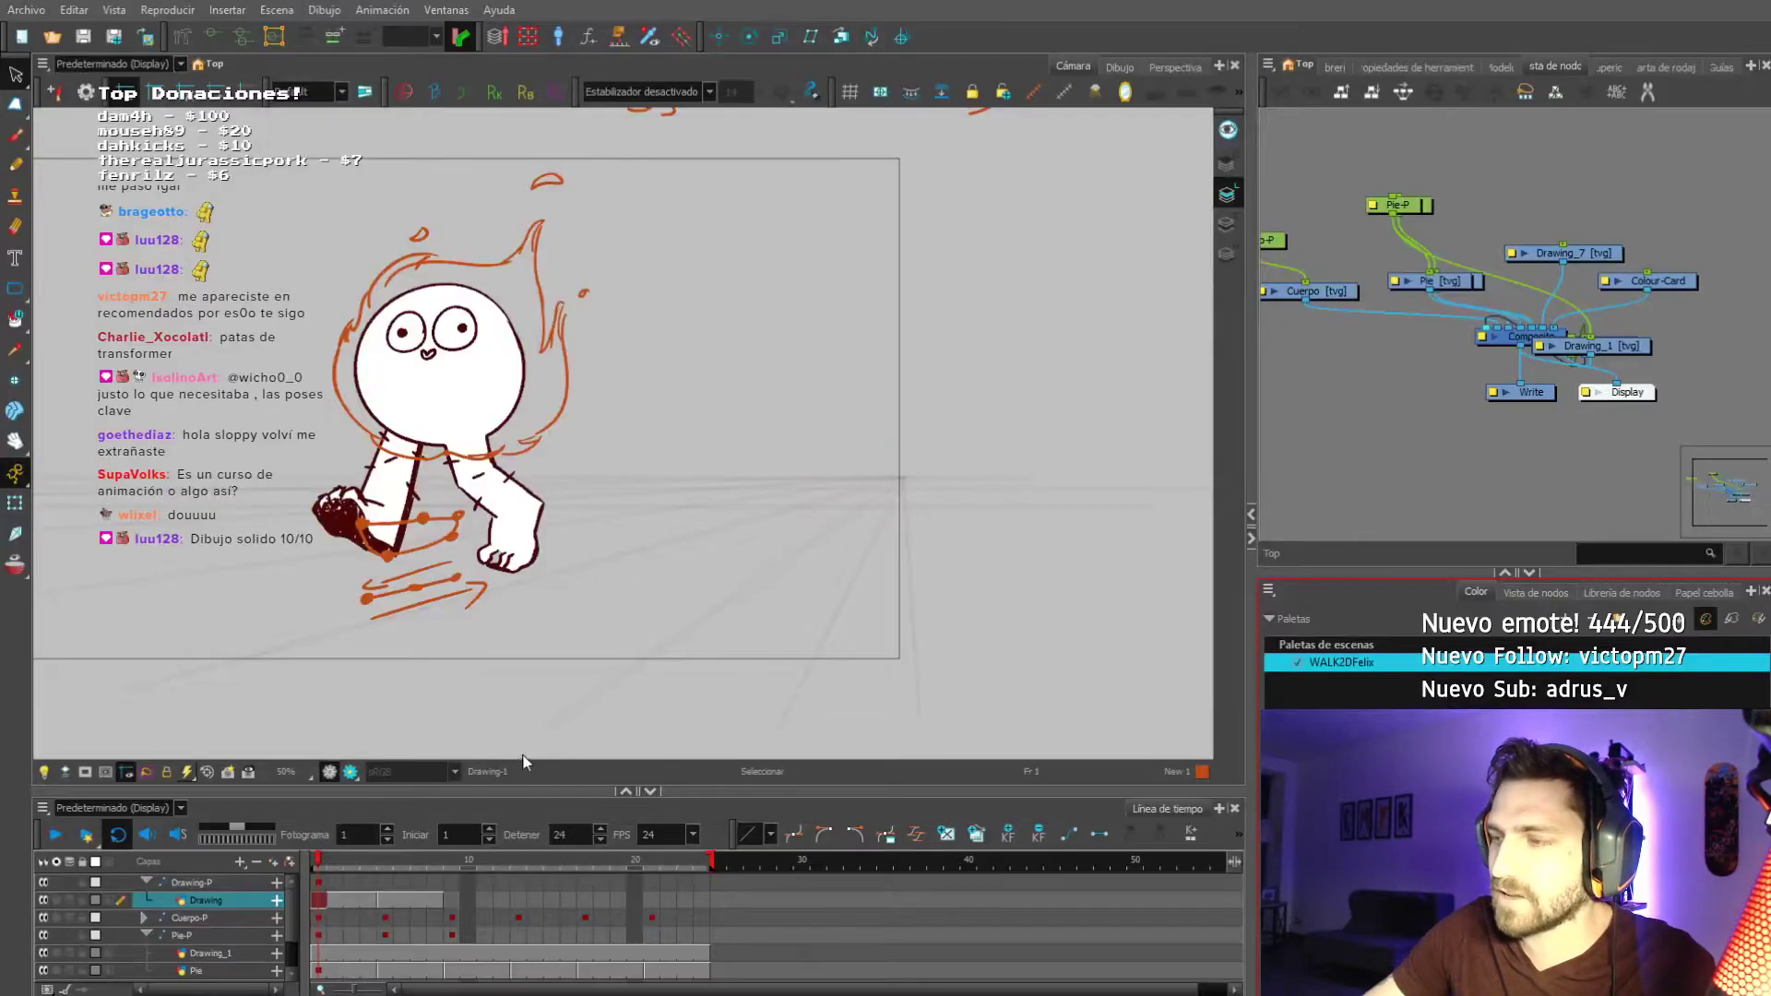
{"action": "left_click", "coordinate": [57, 834]}
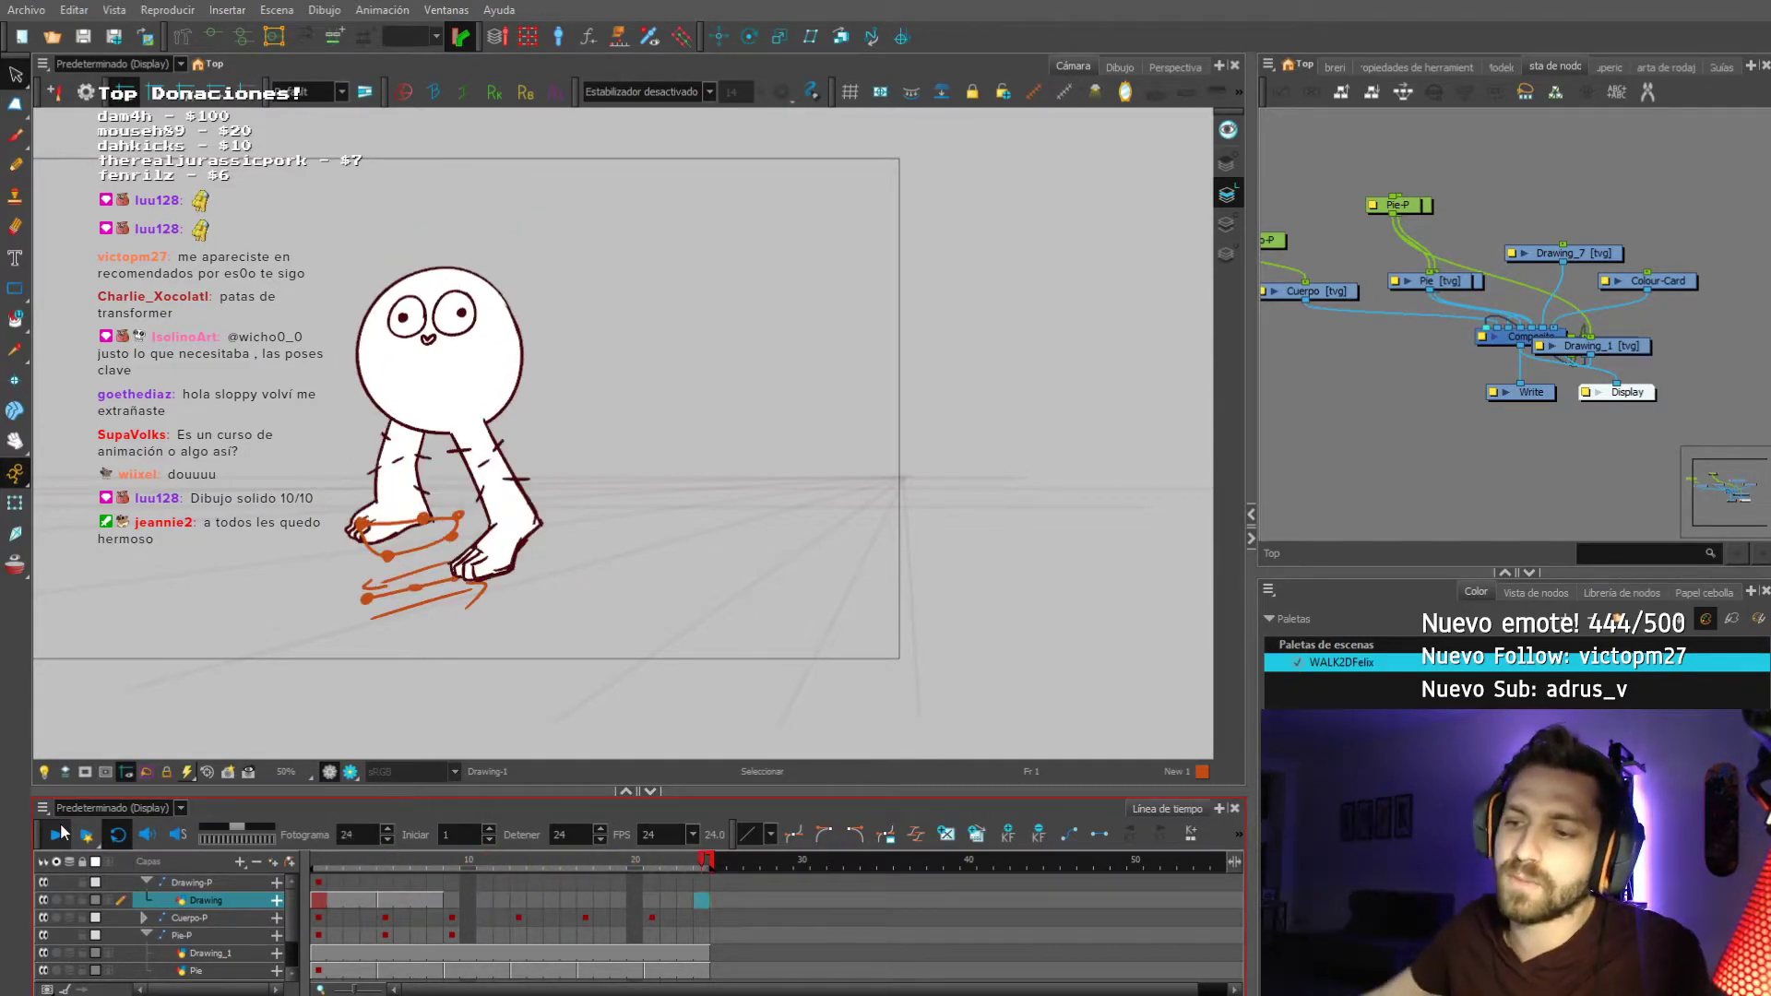
{"action": "left_click", "coordinate": [57, 834]}
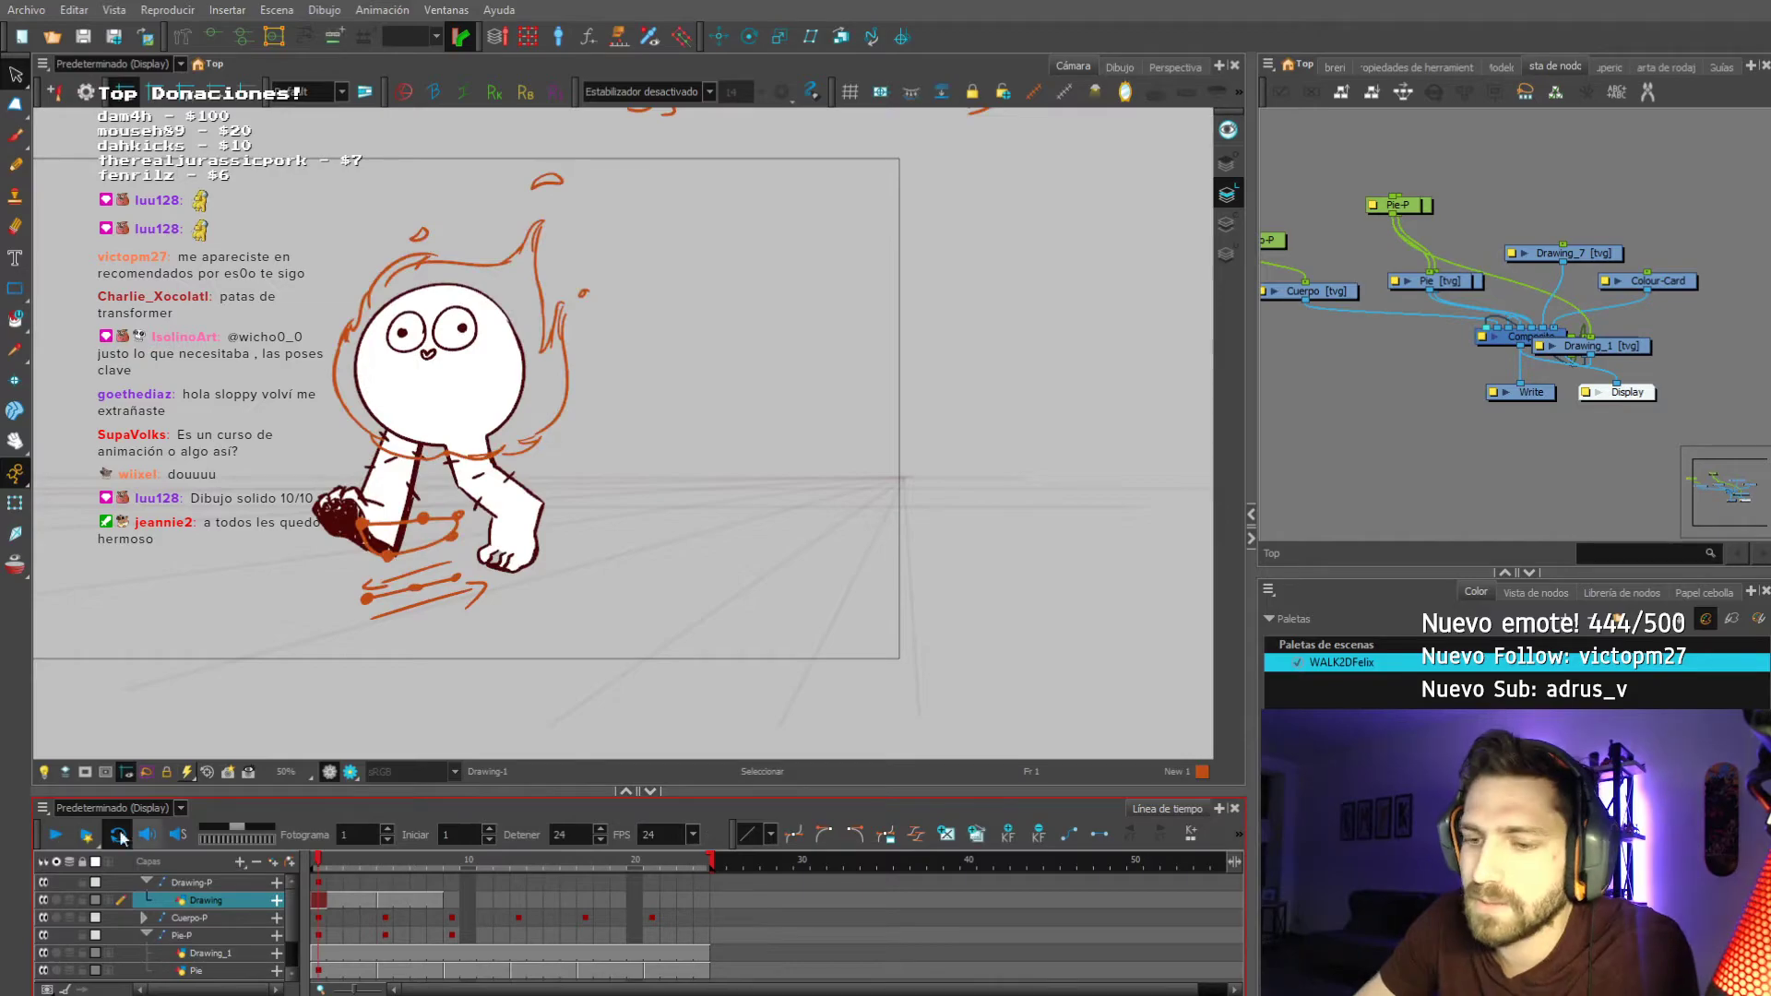
{"action": "left_click", "coordinate": [50, 834]}
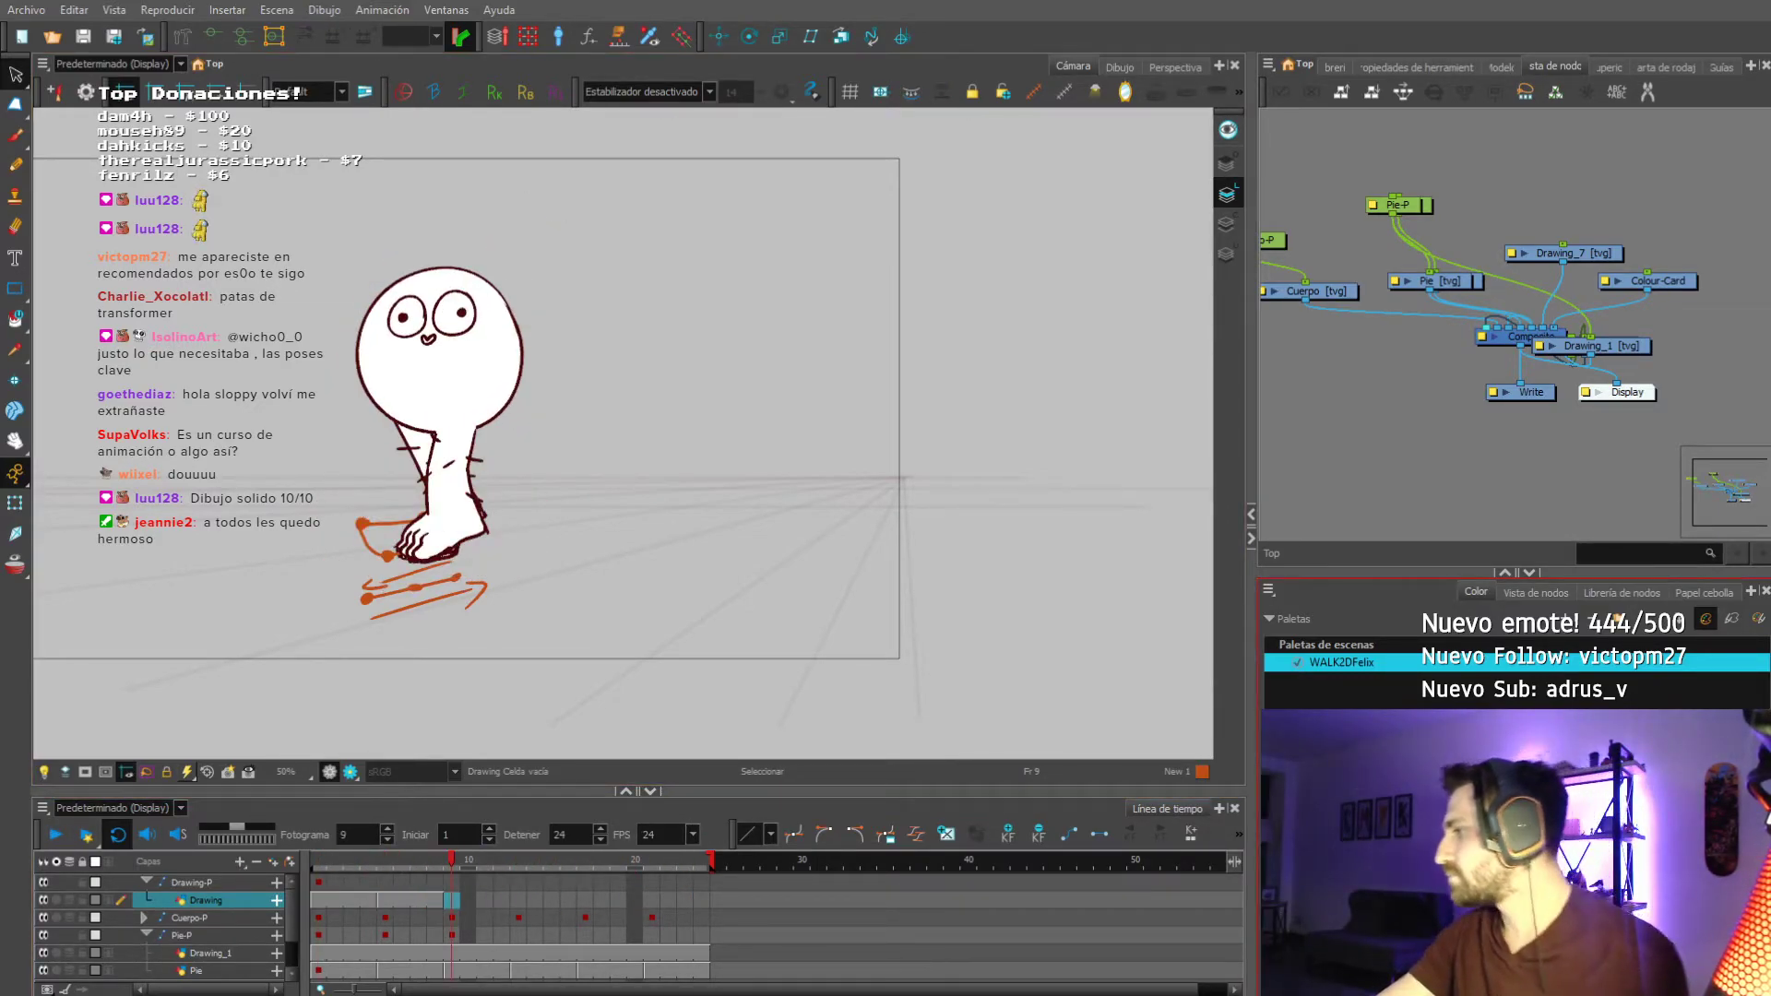
Switch back to Discord, close the enlarged GIF, and react to the 9:17 PM walk post with the first frequently used emote.
{"action": "key", "text": "alt+Tab"}
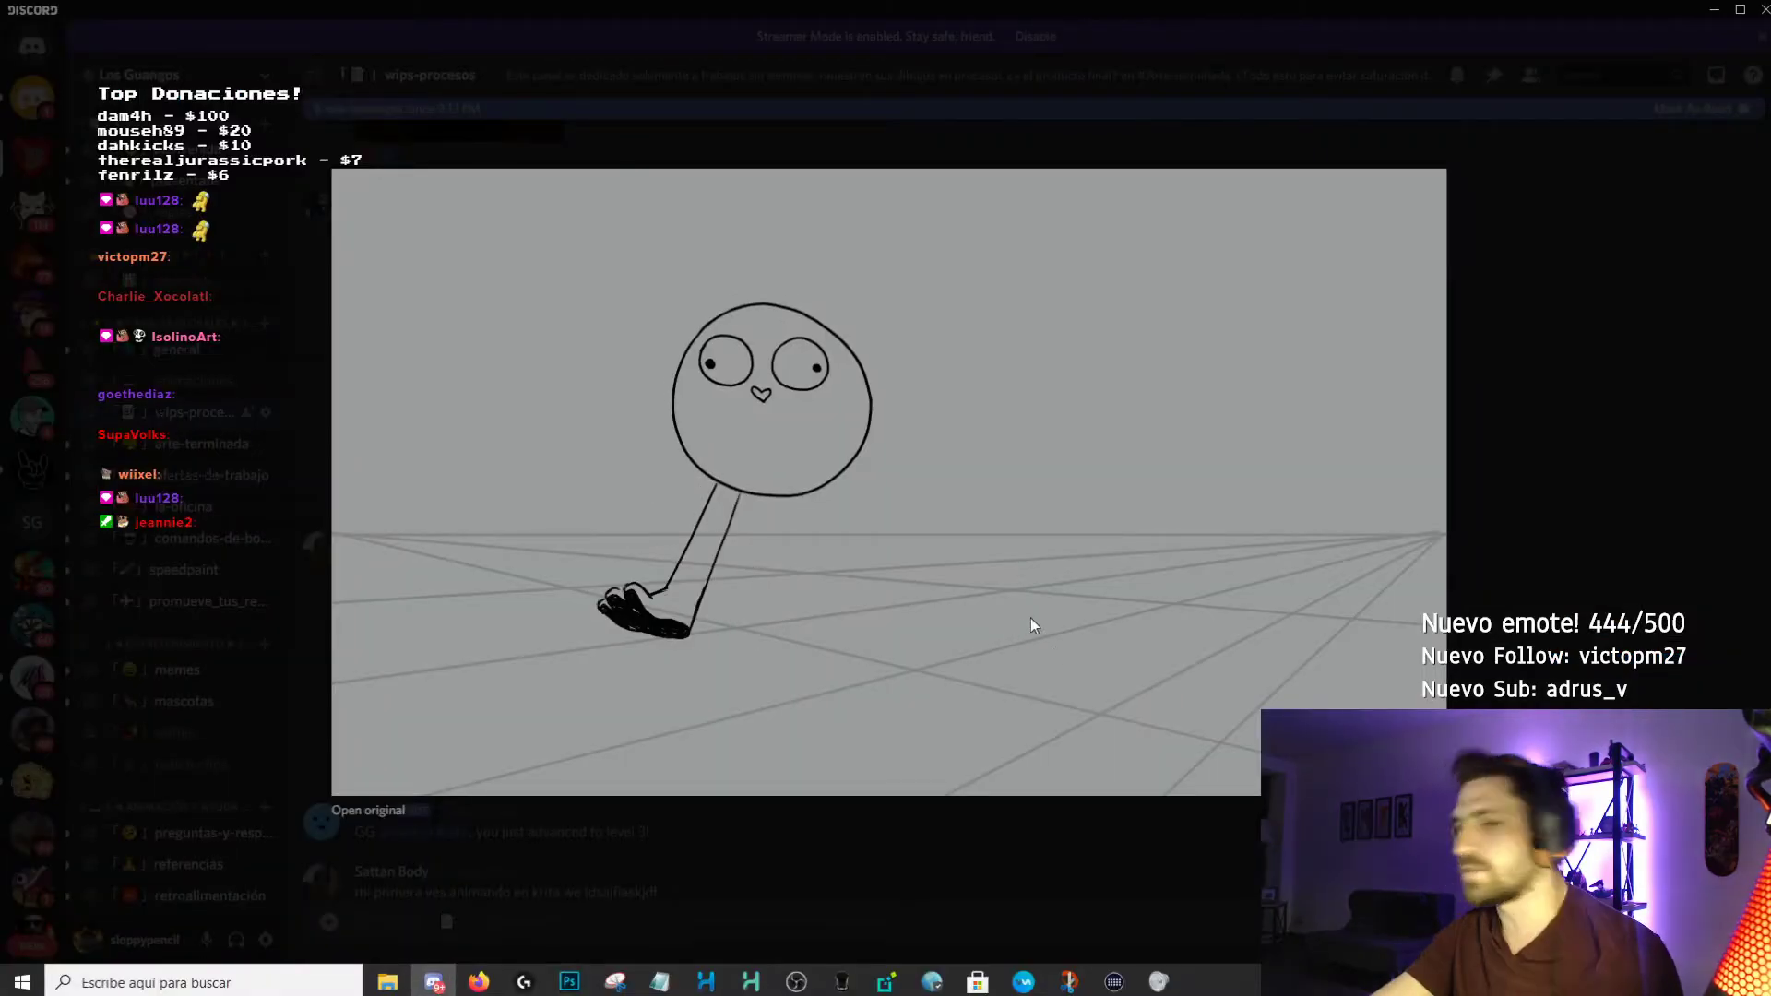
{"action": "left_click", "coordinate": [1582, 551]}
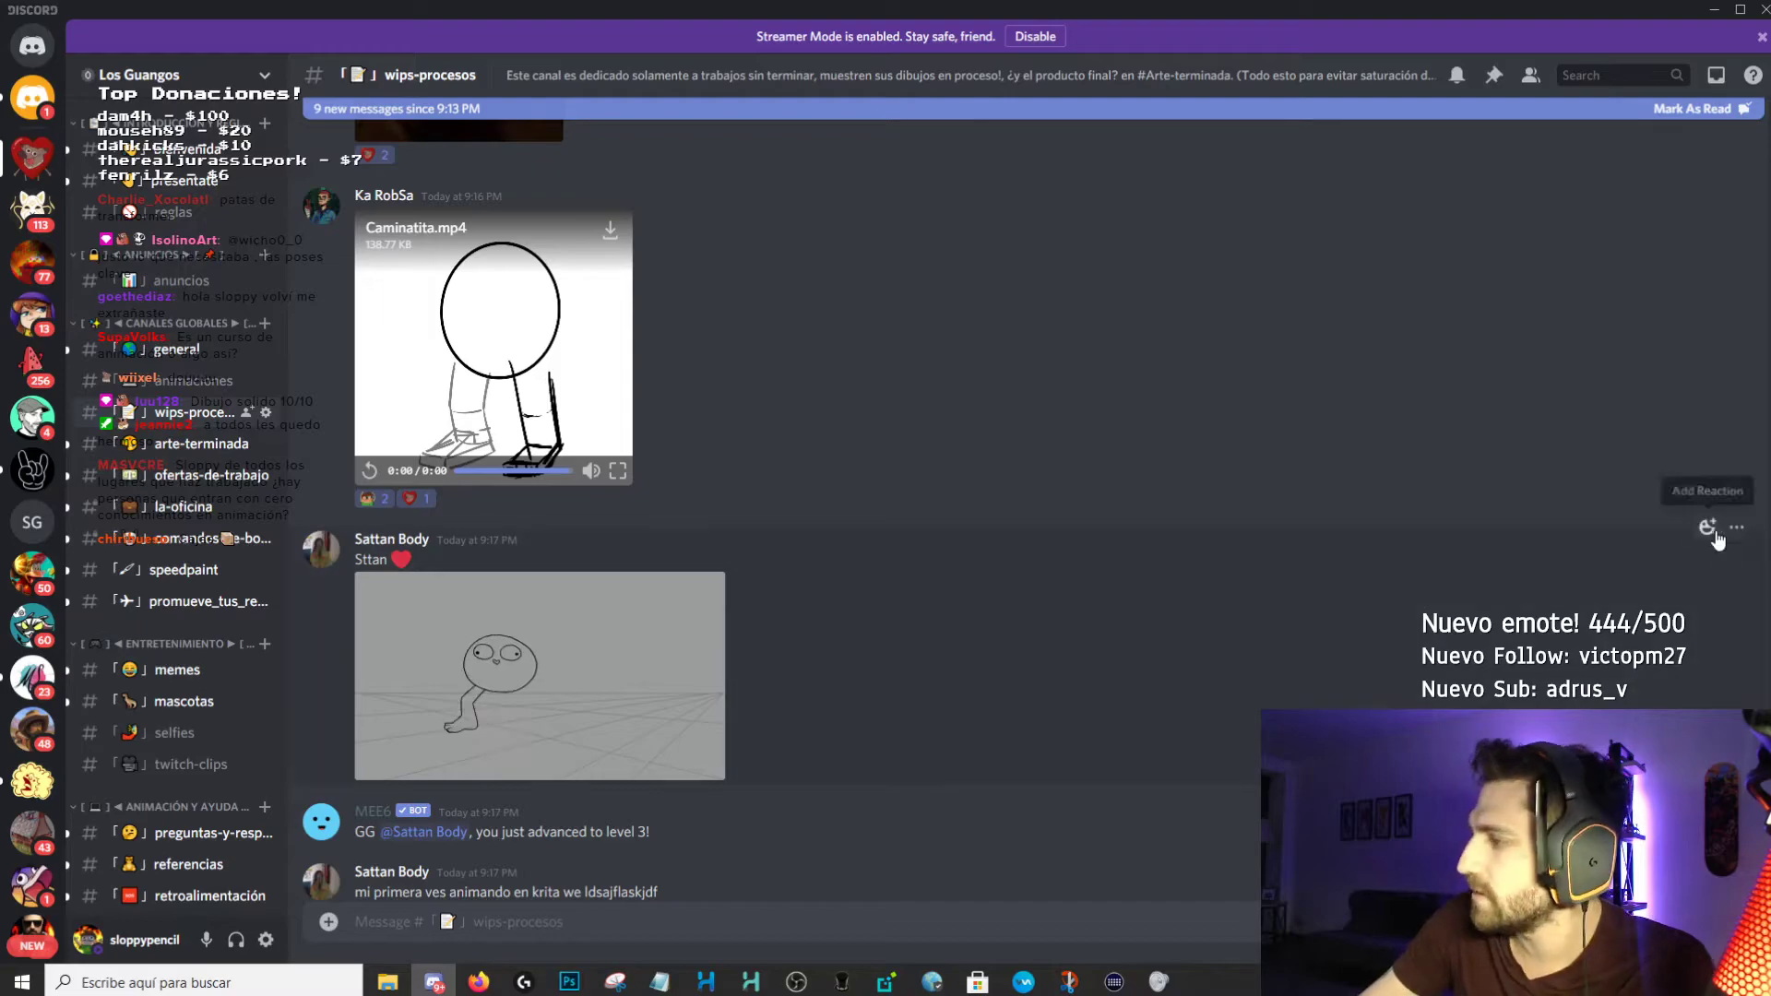
{"action": "left_click", "coordinate": [1715, 537]}
{"action": "left_click", "coordinate": [1354, 612]}
Enlarge the blue FlipaClip walk GIF and the mustached character's walk GIF in turn to examine their poses, closing each one.
{"action": "scroll", "coordinate": [1248, 589], "scroll_direction": "down", "scroll_amount": 2}
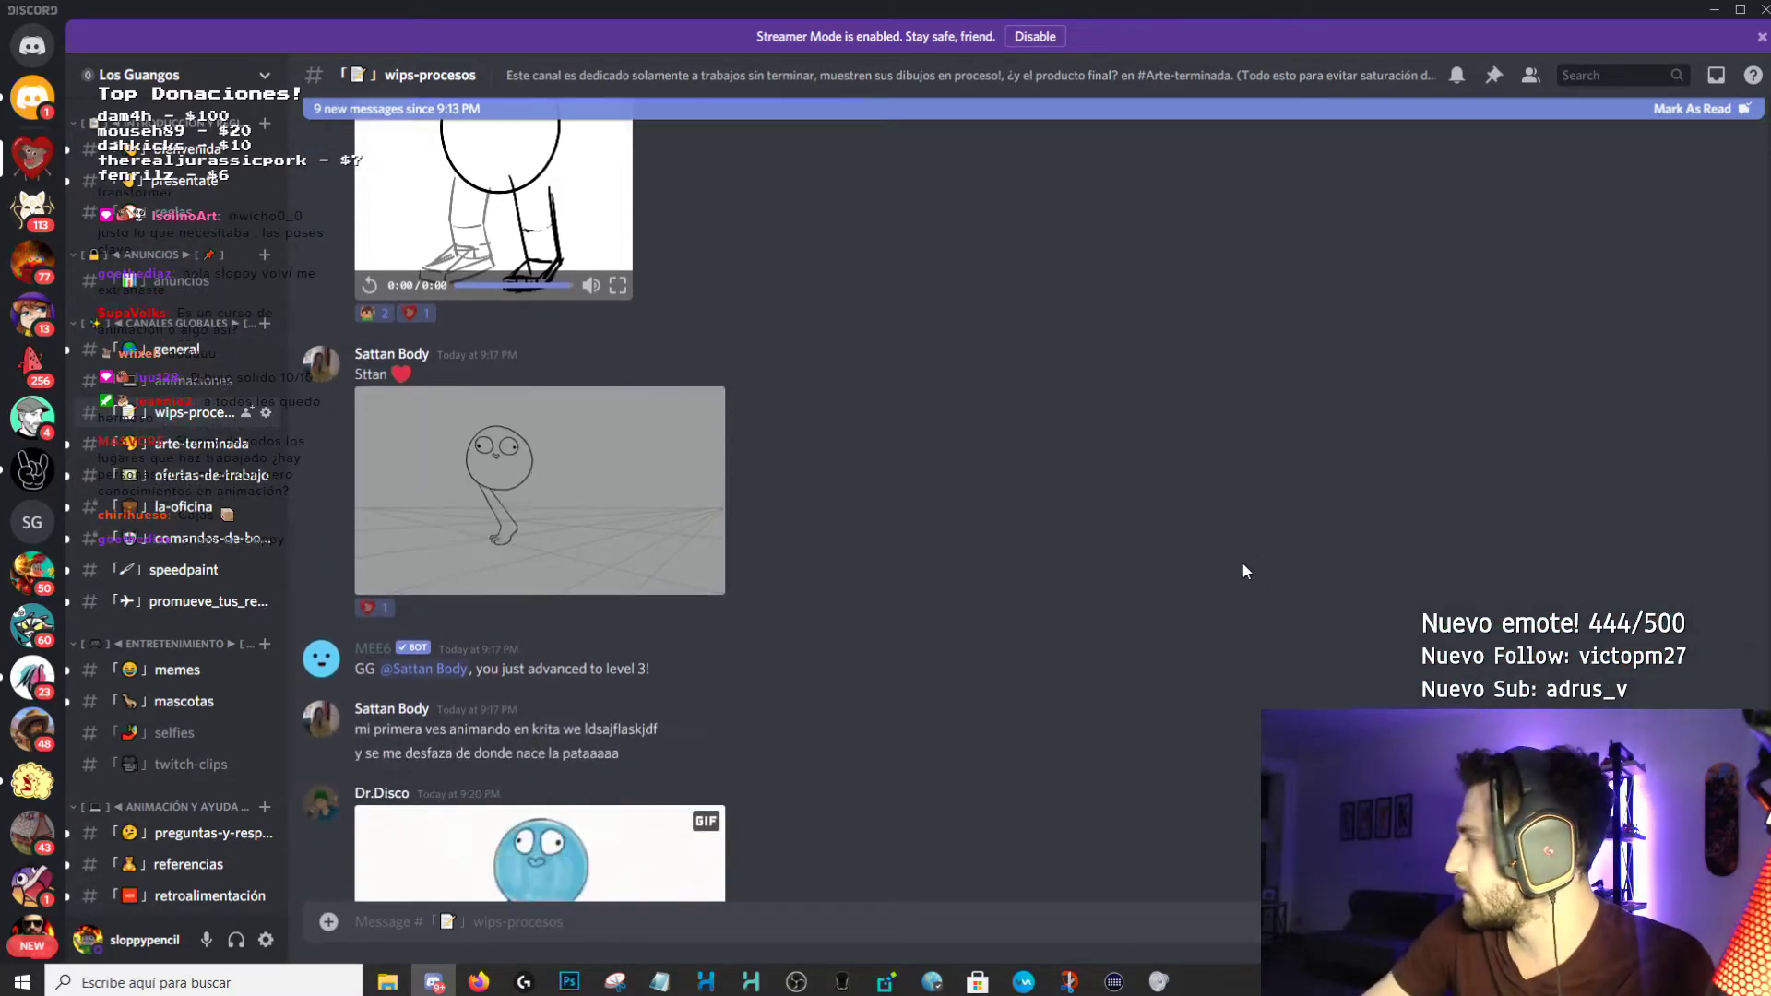
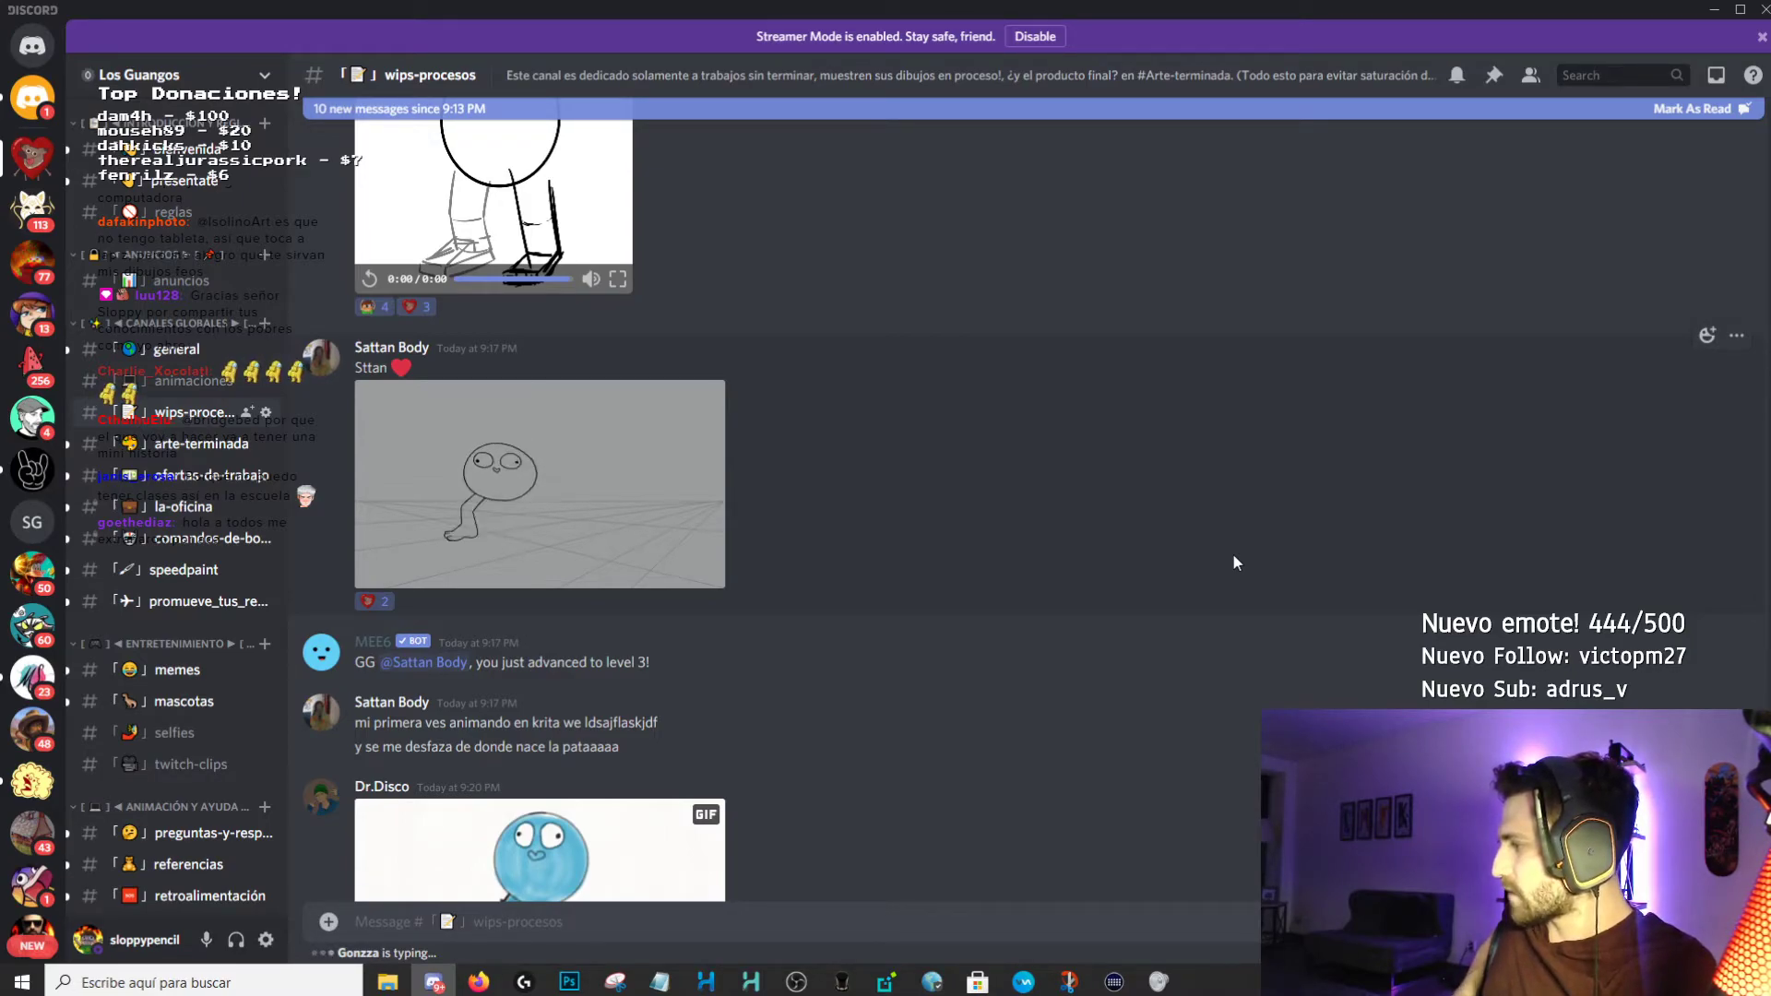
{"action": "scroll", "coordinate": [1110, 478], "scroll_direction": "down", "scroll_amount": 3}
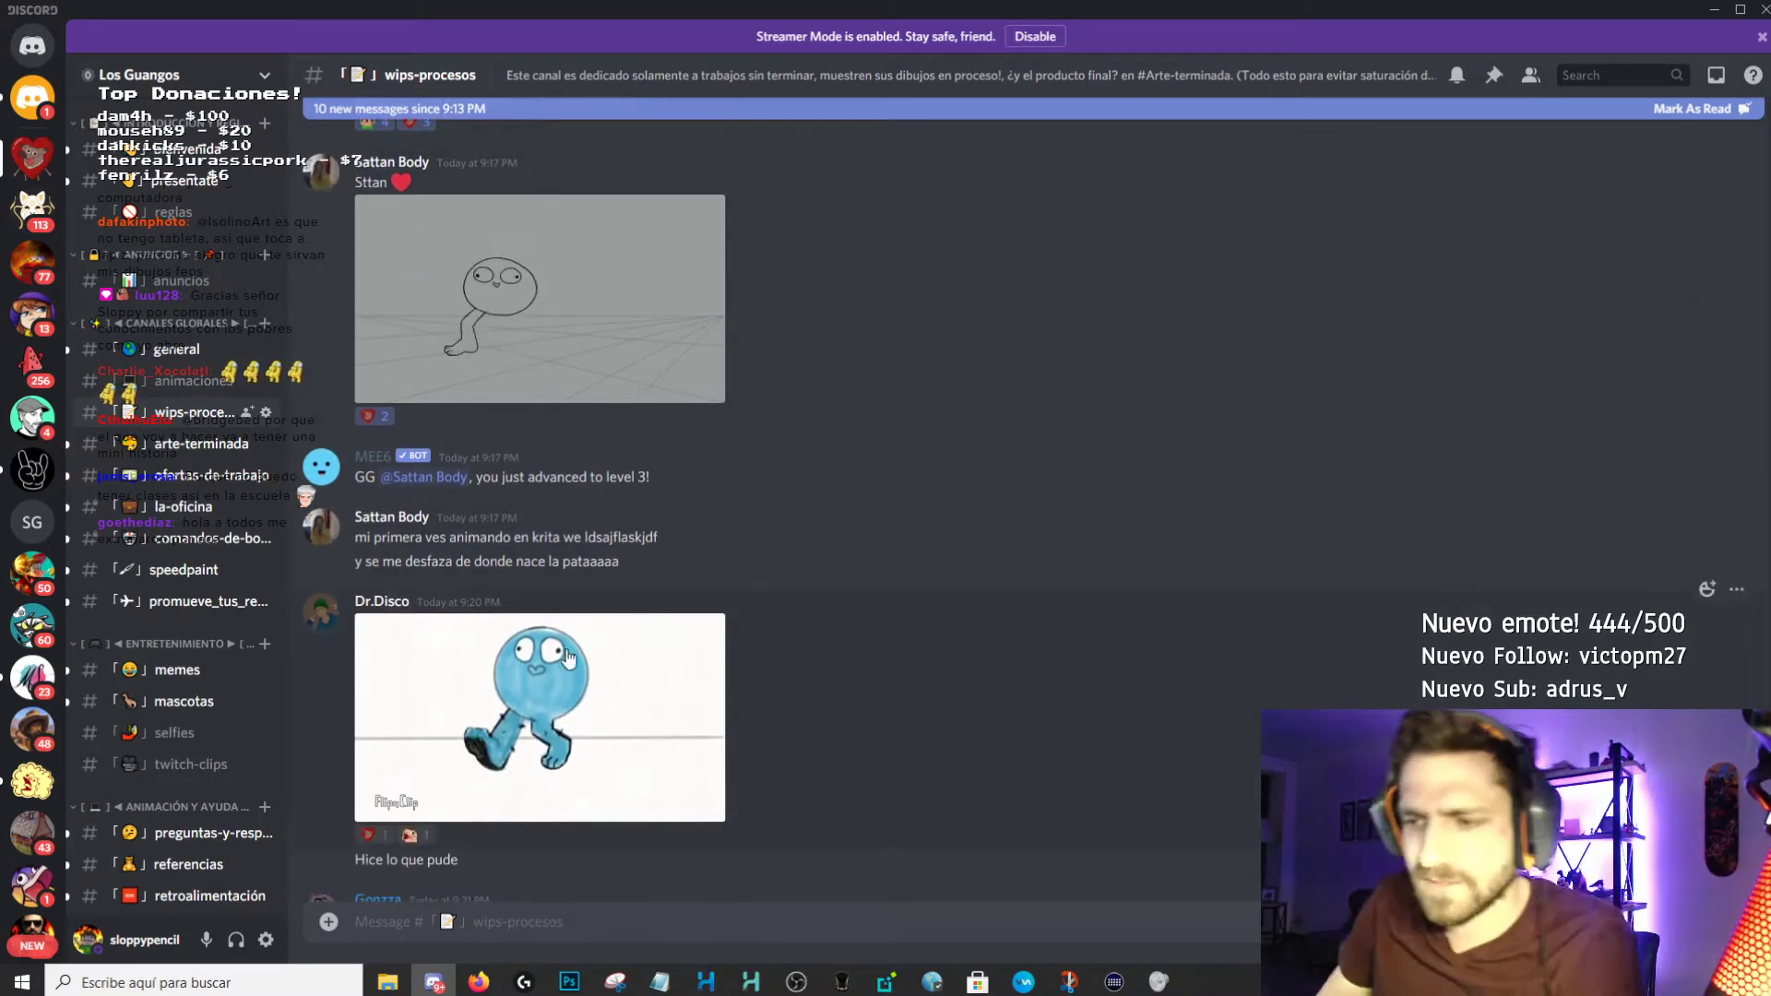
{"action": "left_click", "coordinate": [646, 710]}
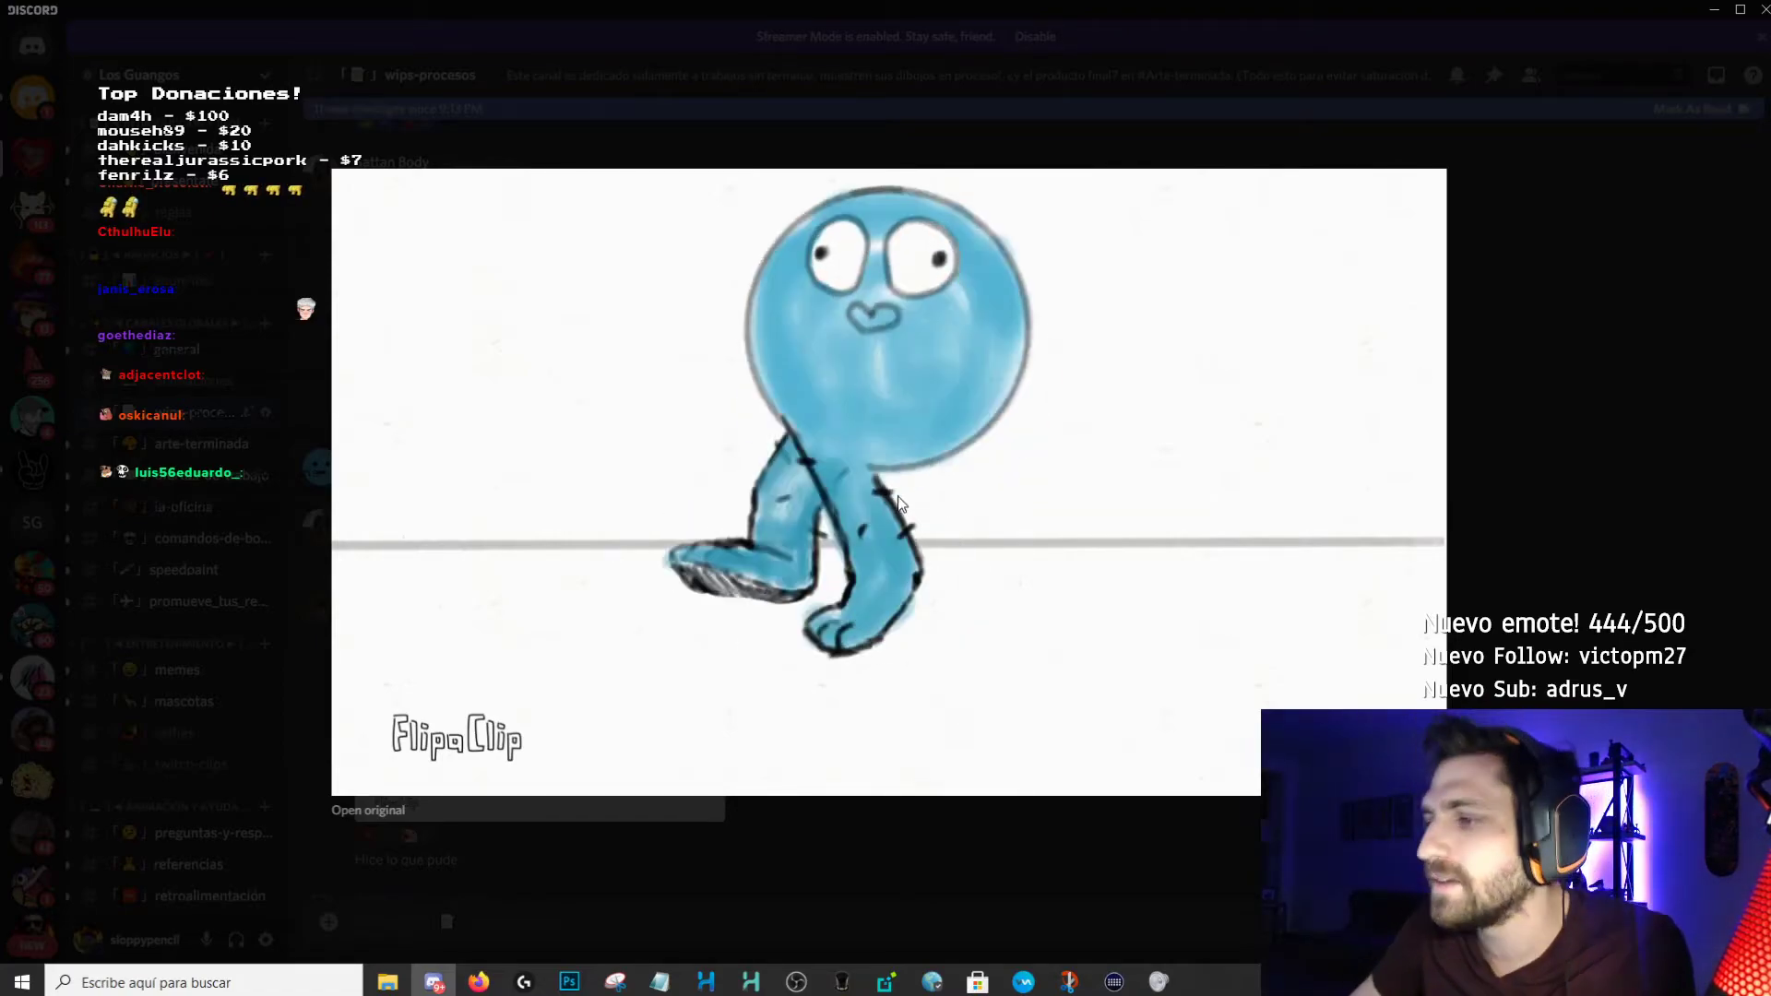
{"action": "left_click", "coordinate": [921, 876]}
{"action": "scroll", "coordinate": [972, 757], "scroll_direction": "down", "scroll_amount": 3}
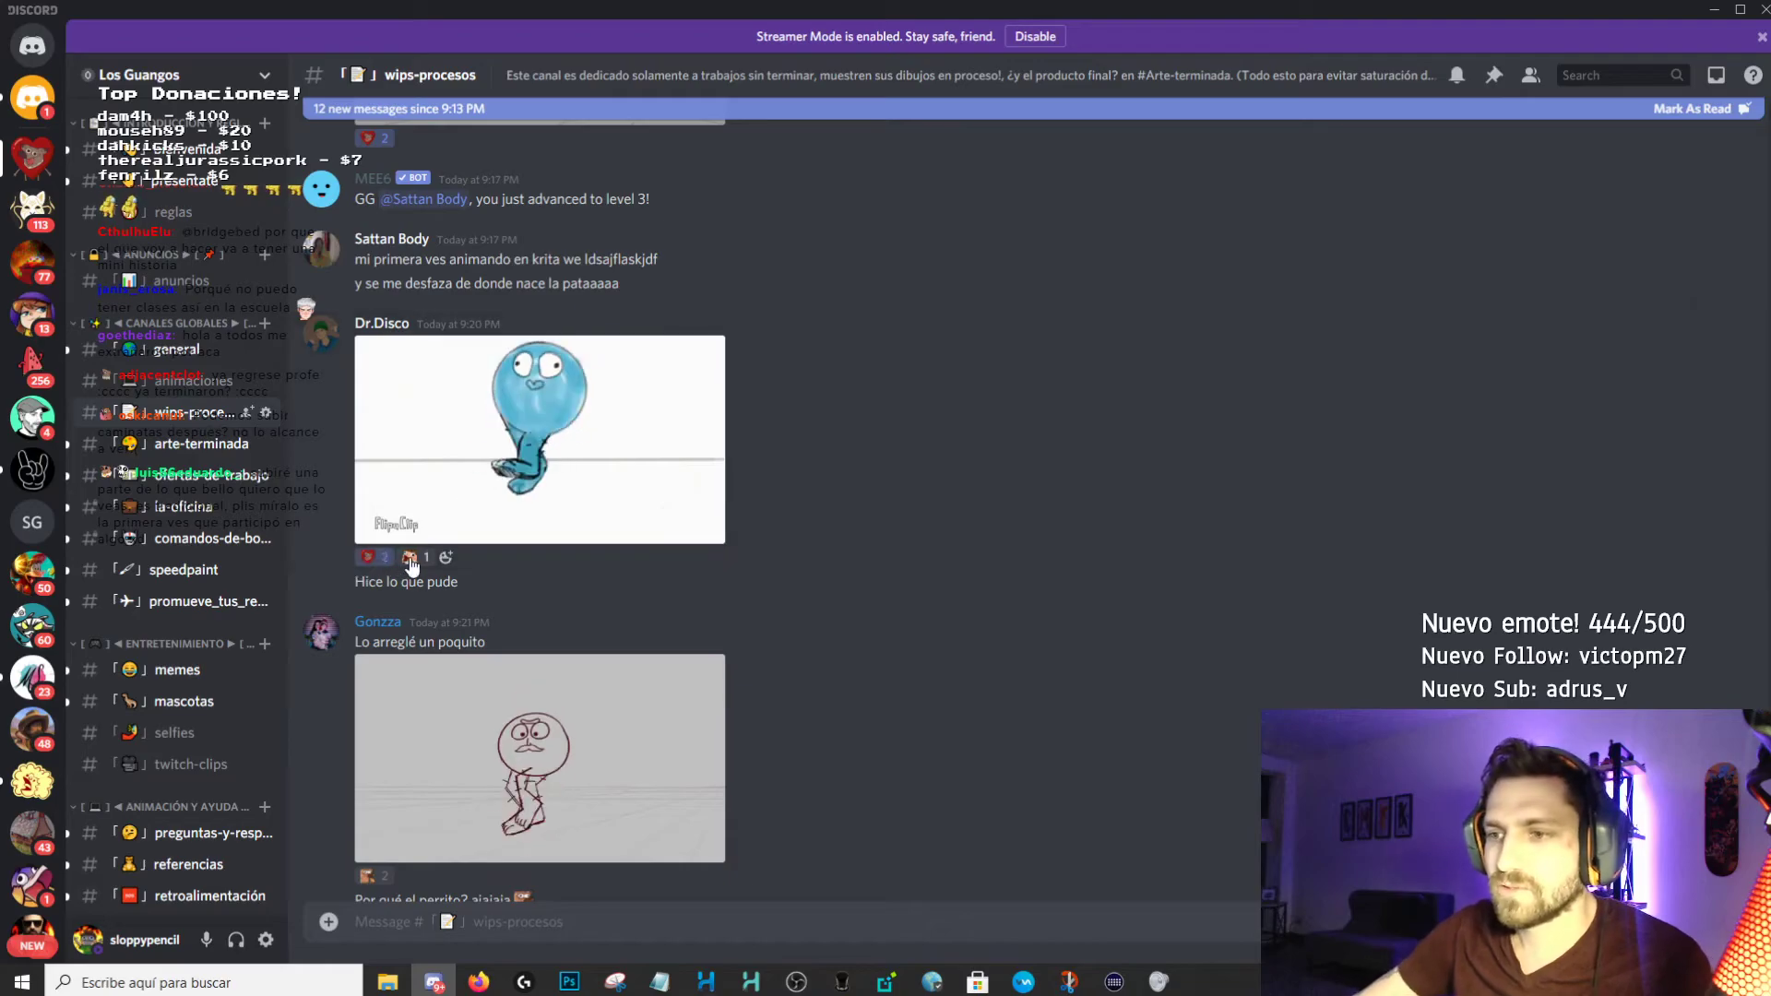
{"action": "left_click", "coordinate": [680, 701]}
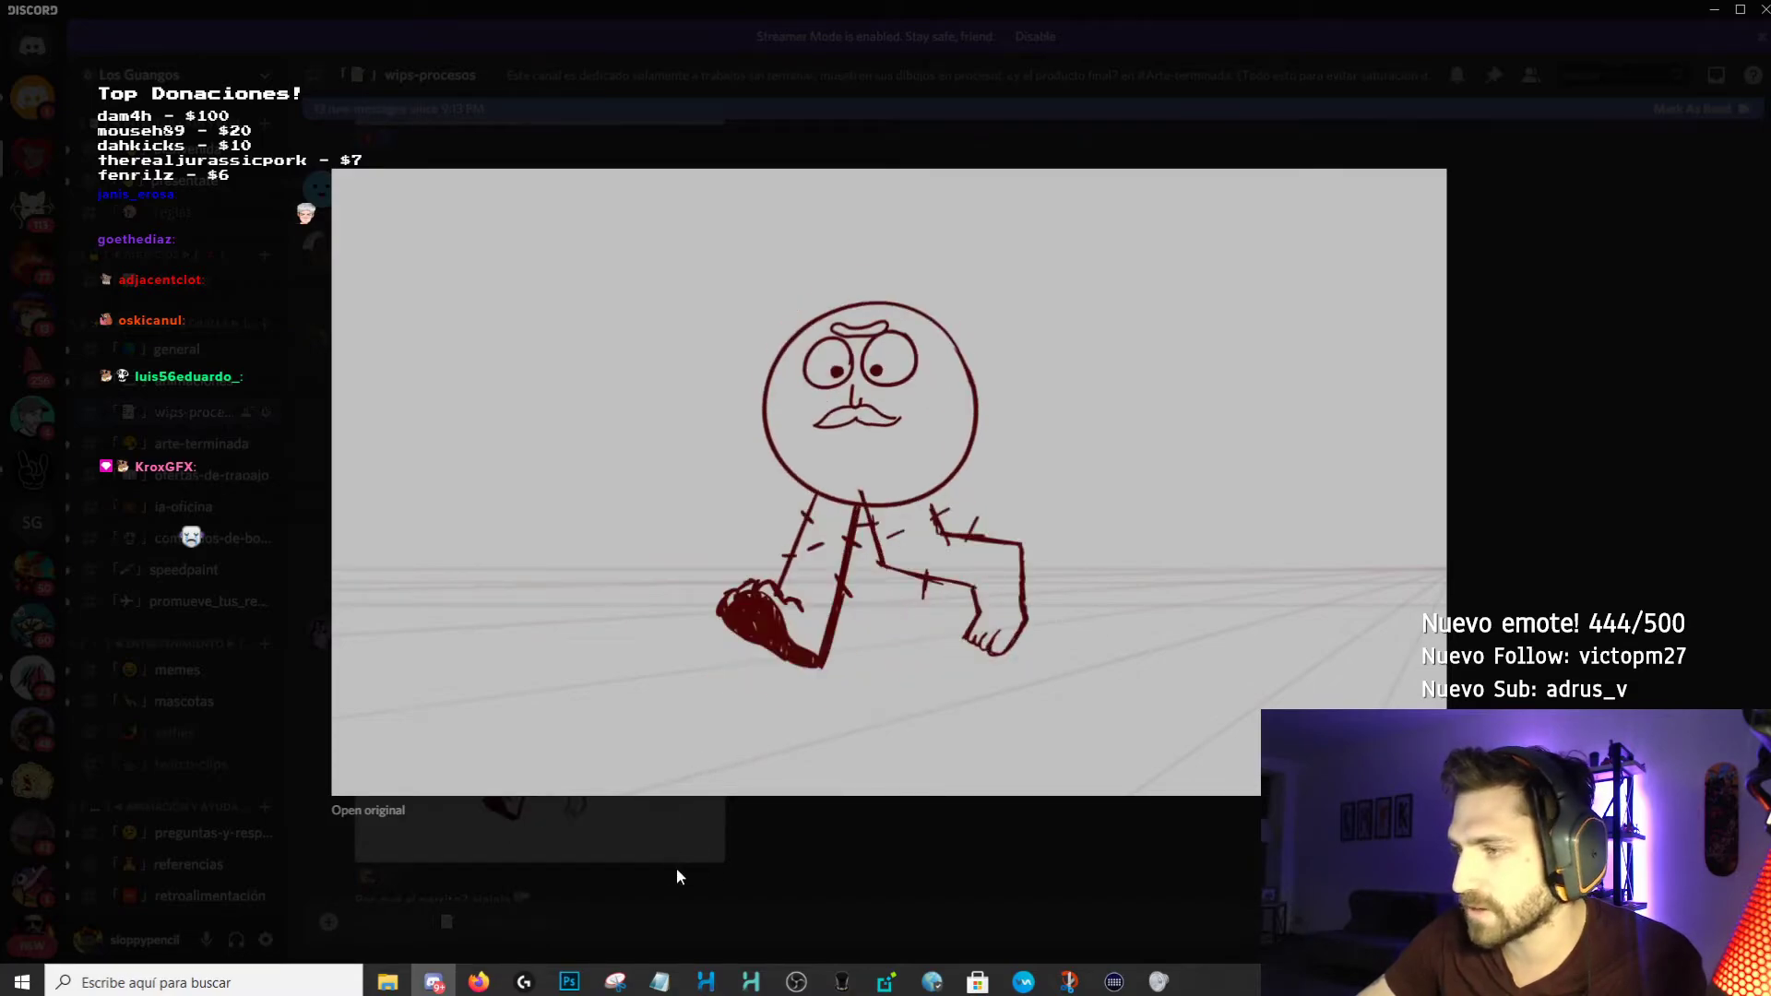
{"action": "left_click", "coordinate": [761, 862]}
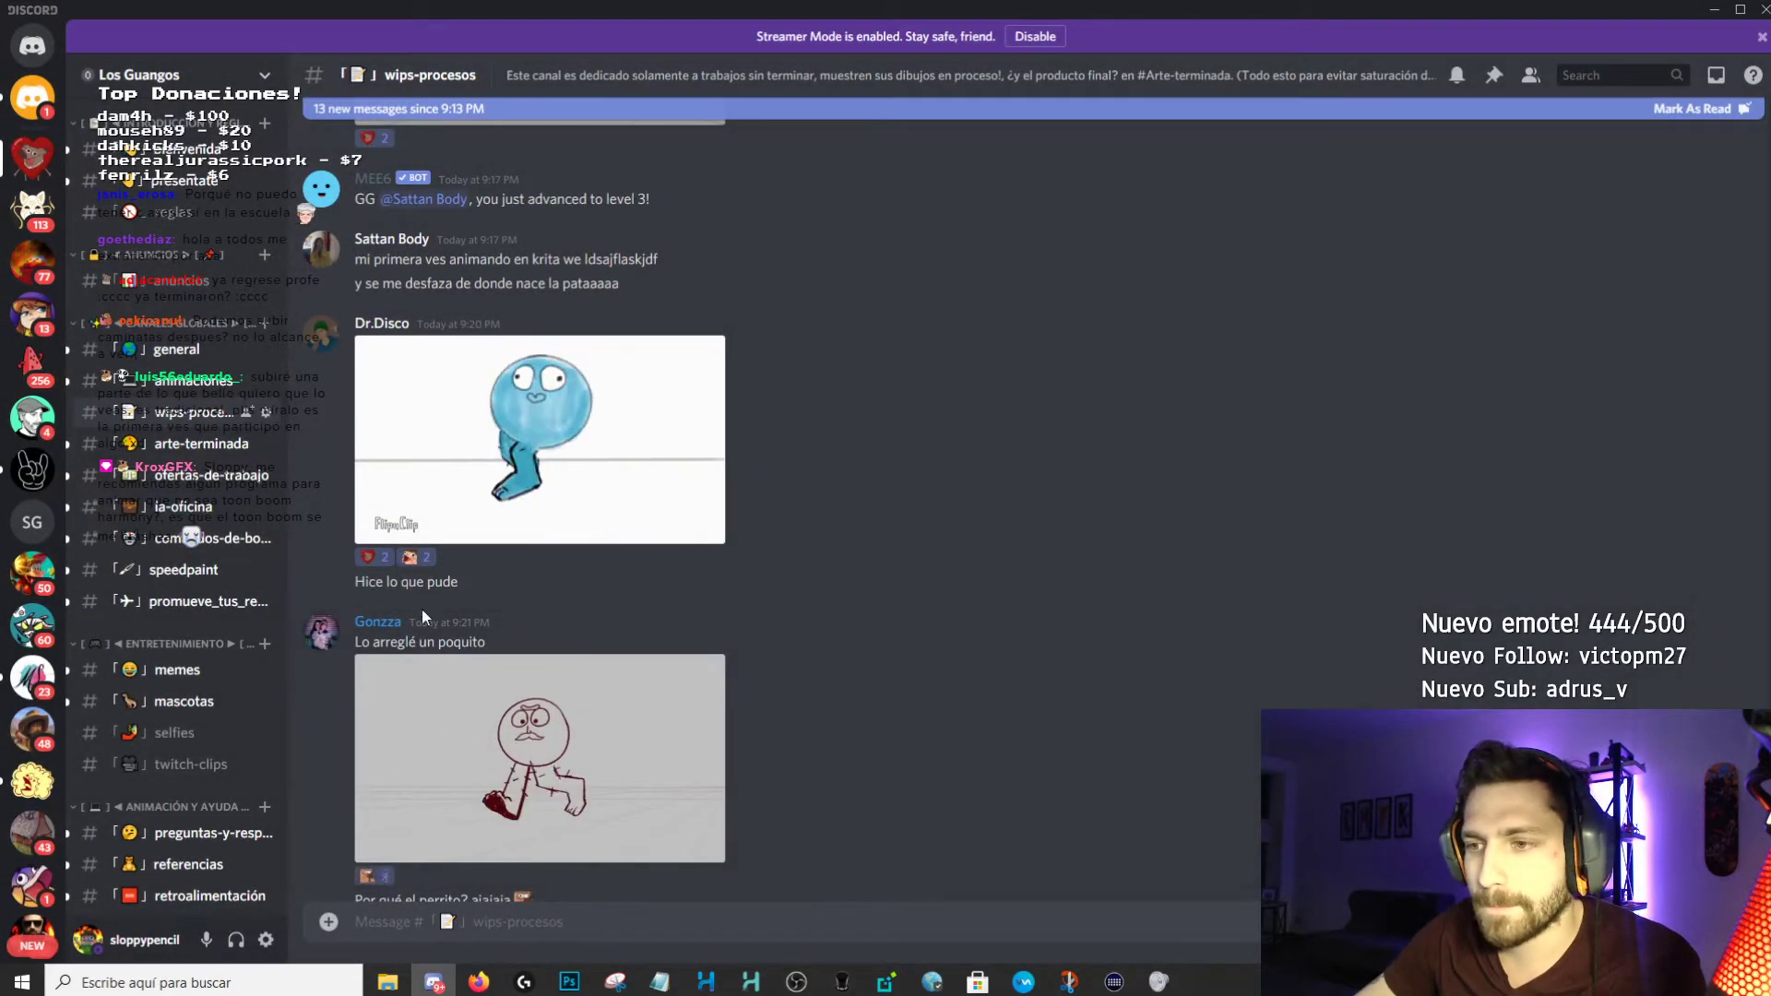
Enlarge the one-legged walk GIF captioned "esto es lo que llevo" to examine its leg poses, and close it.
{"action": "scroll", "coordinate": [496, 586], "scroll_direction": "down", "scroll_amount": 6}
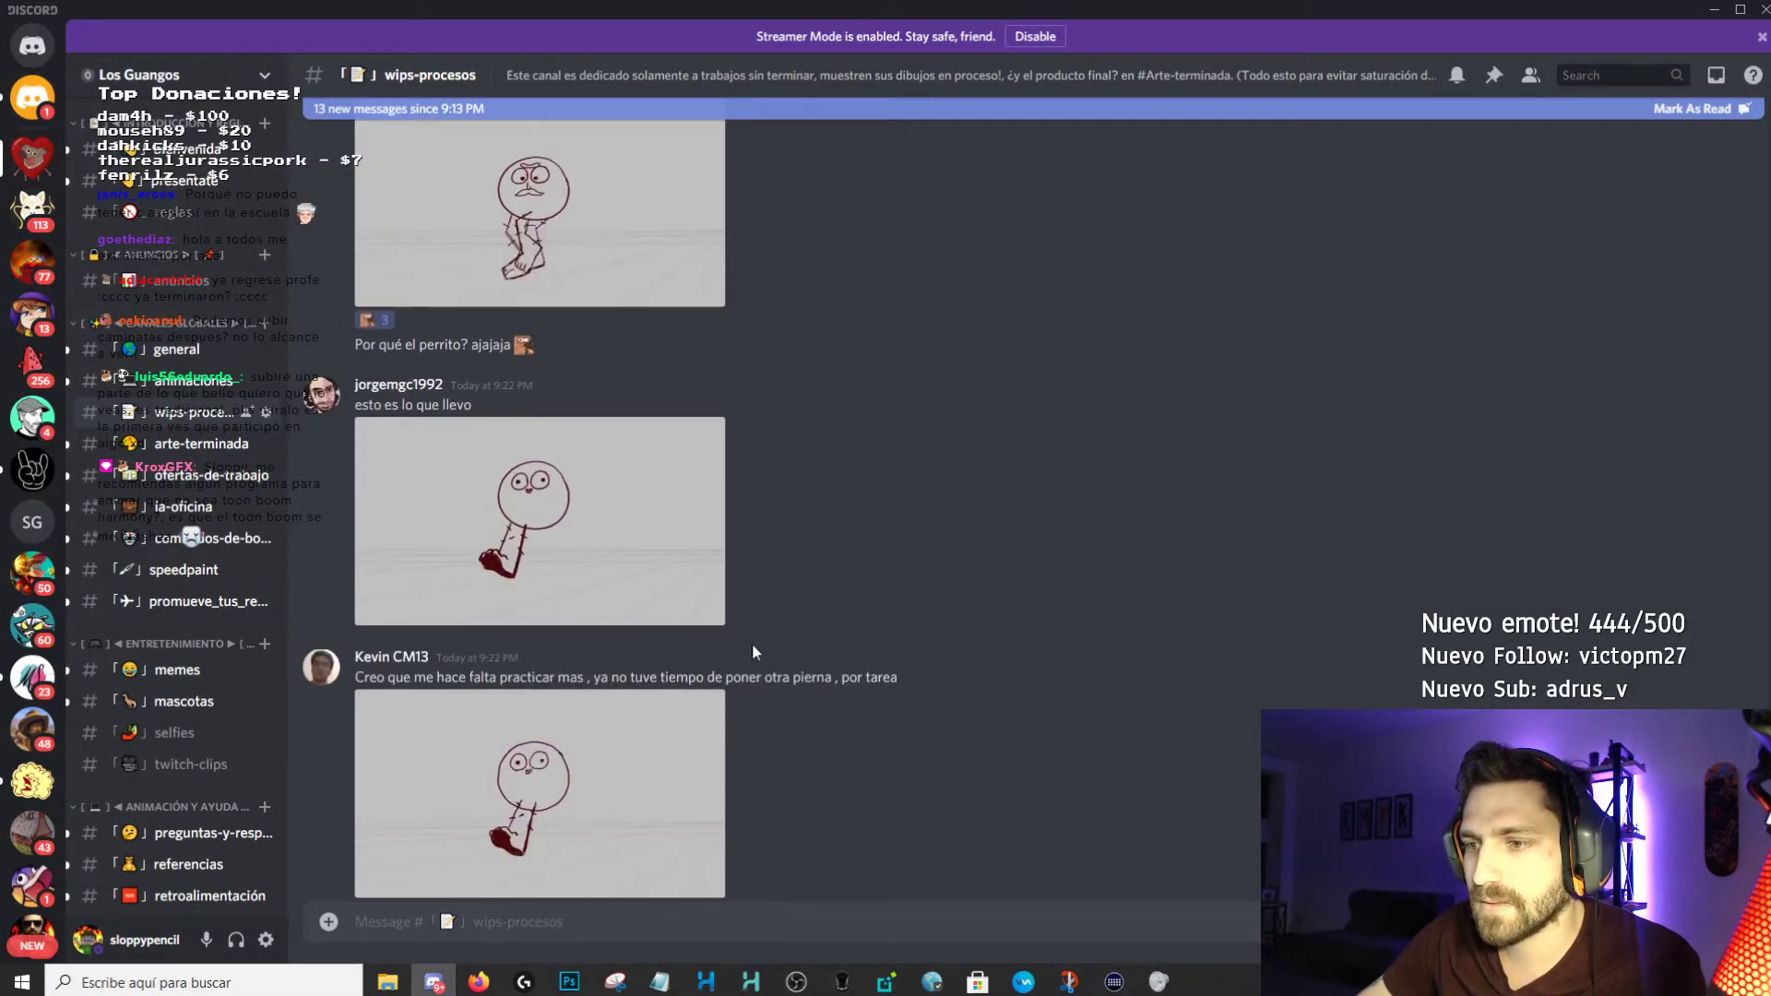
{"action": "left_click", "coordinate": [621, 576]}
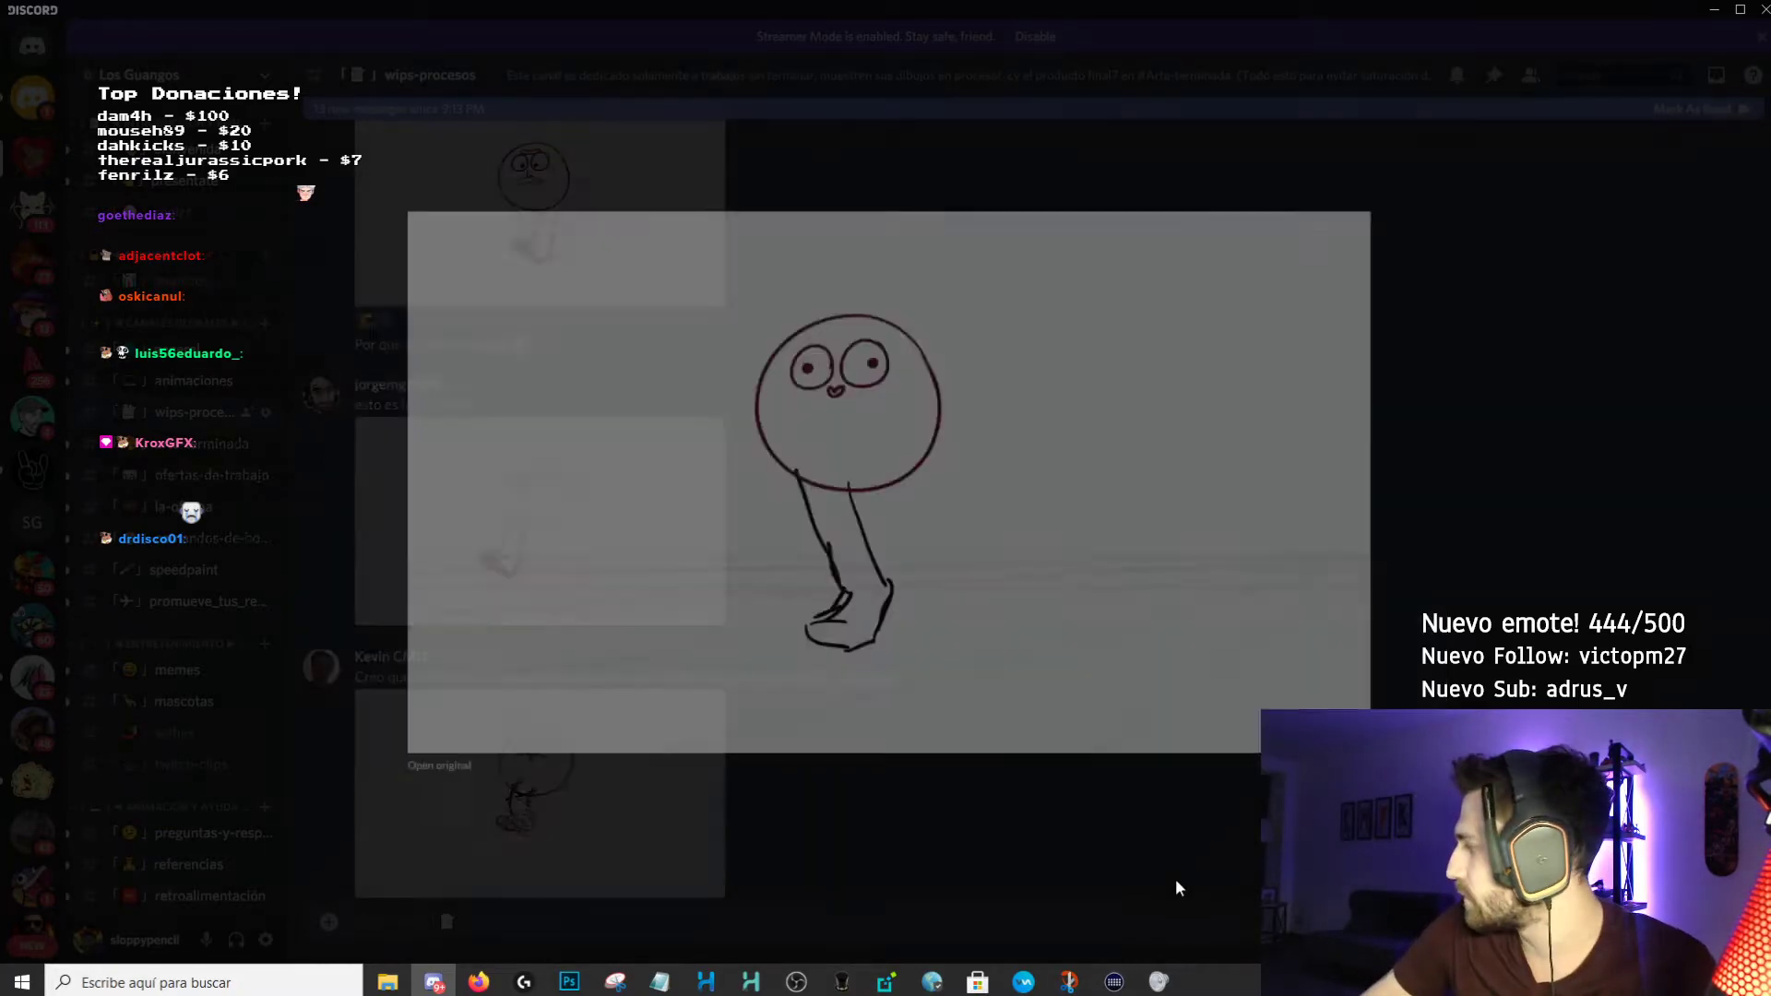
{"action": "left_click", "coordinate": [1176, 882]}
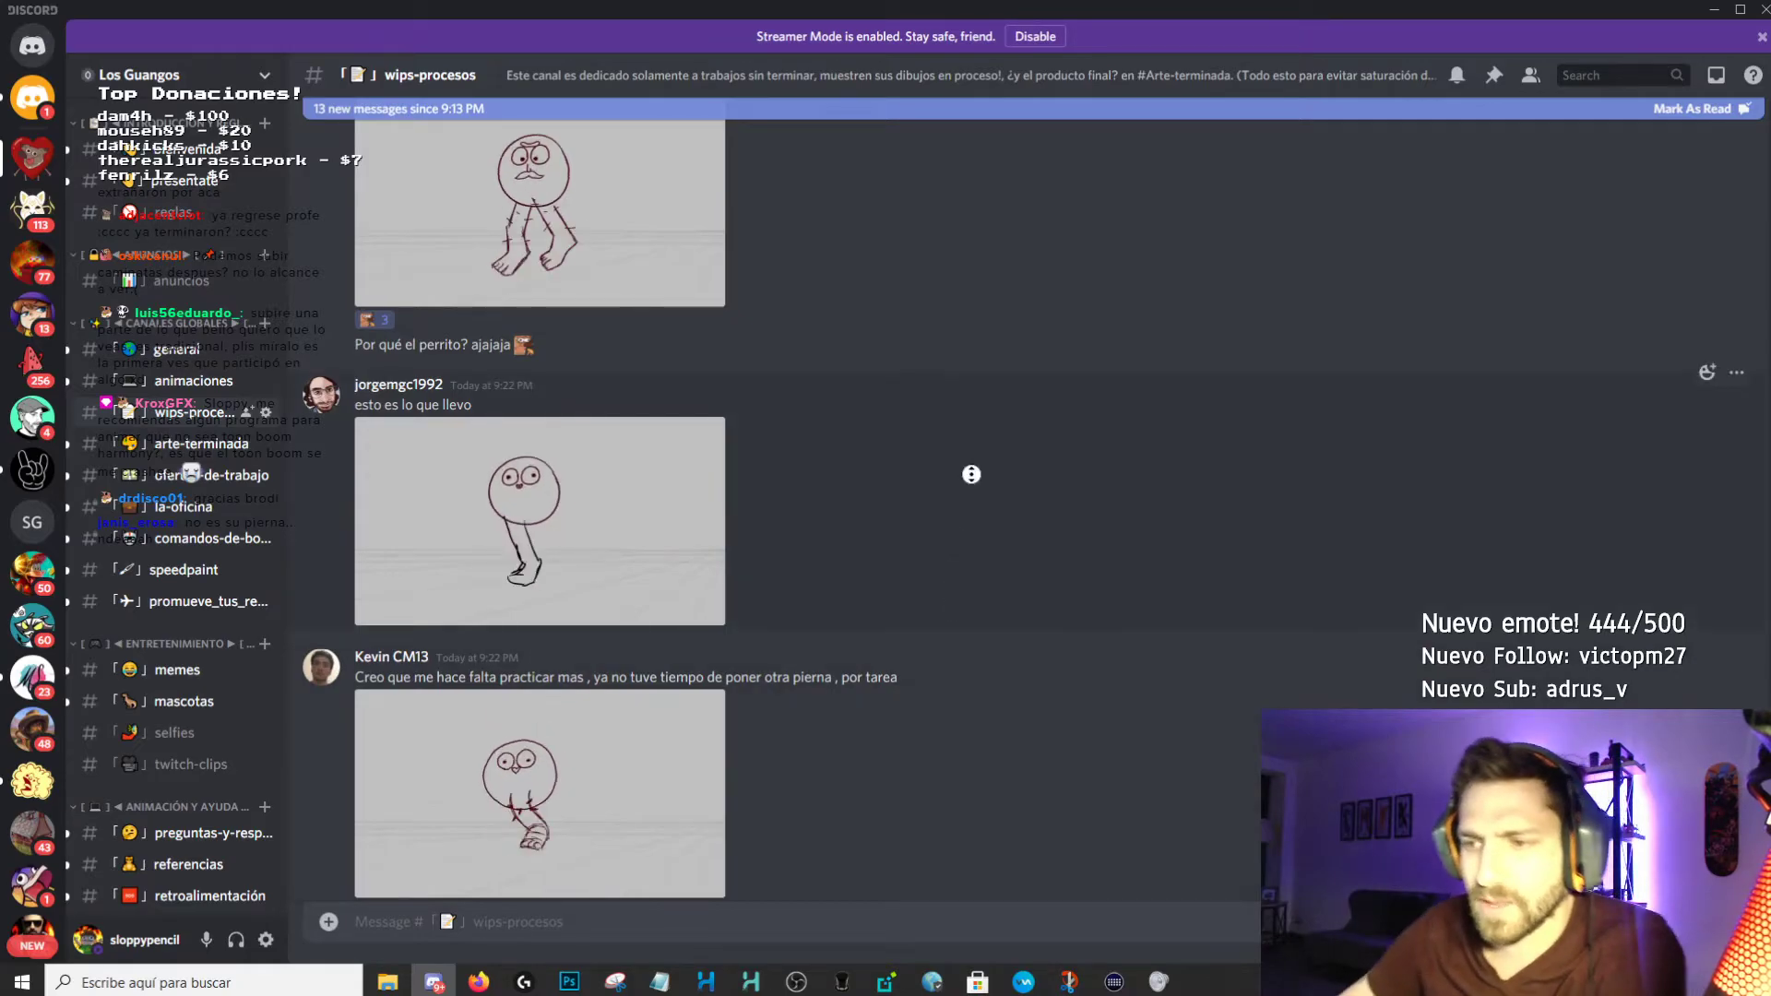
Add an emote reaction to the "esto es lo que llevo" walk post.
{"action": "left_click_drag", "start_coordinate": [618, 735], "coordinate": [1385, 494]}
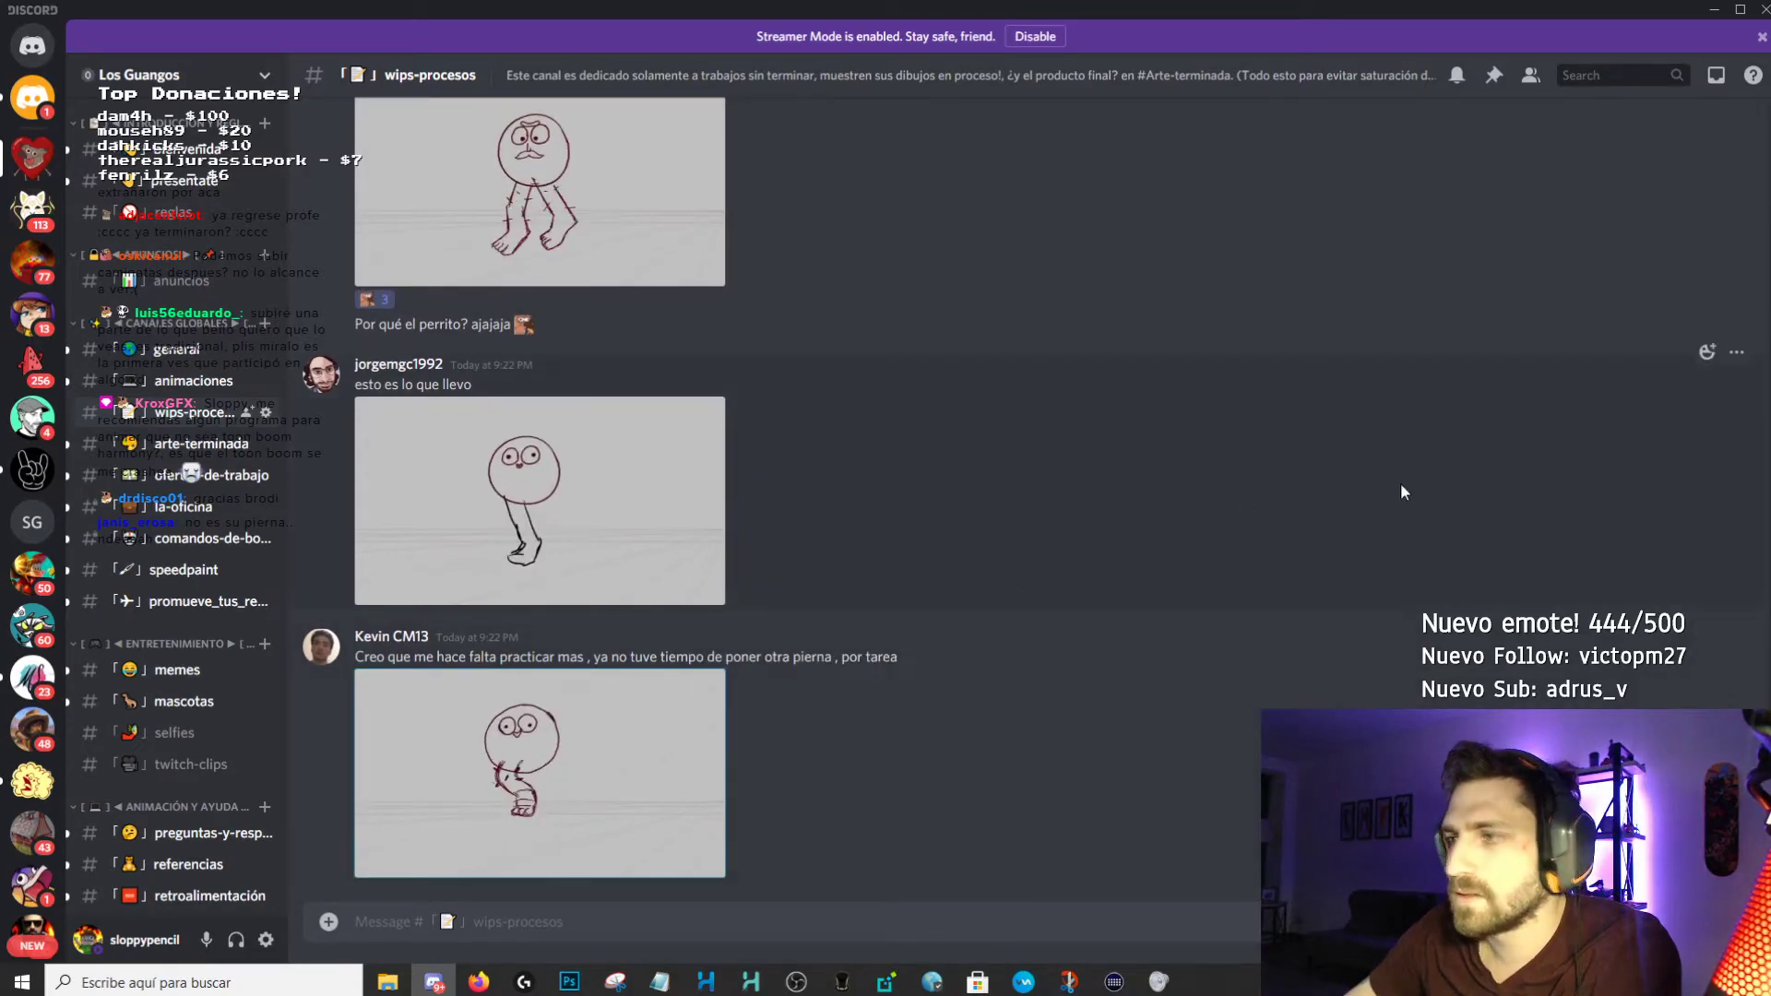
{"action": "left_click", "coordinate": [1735, 354]}
{"action": "left_click", "coordinate": [1706, 361]}
{"action": "left_click", "coordinate": [1579, 334]}
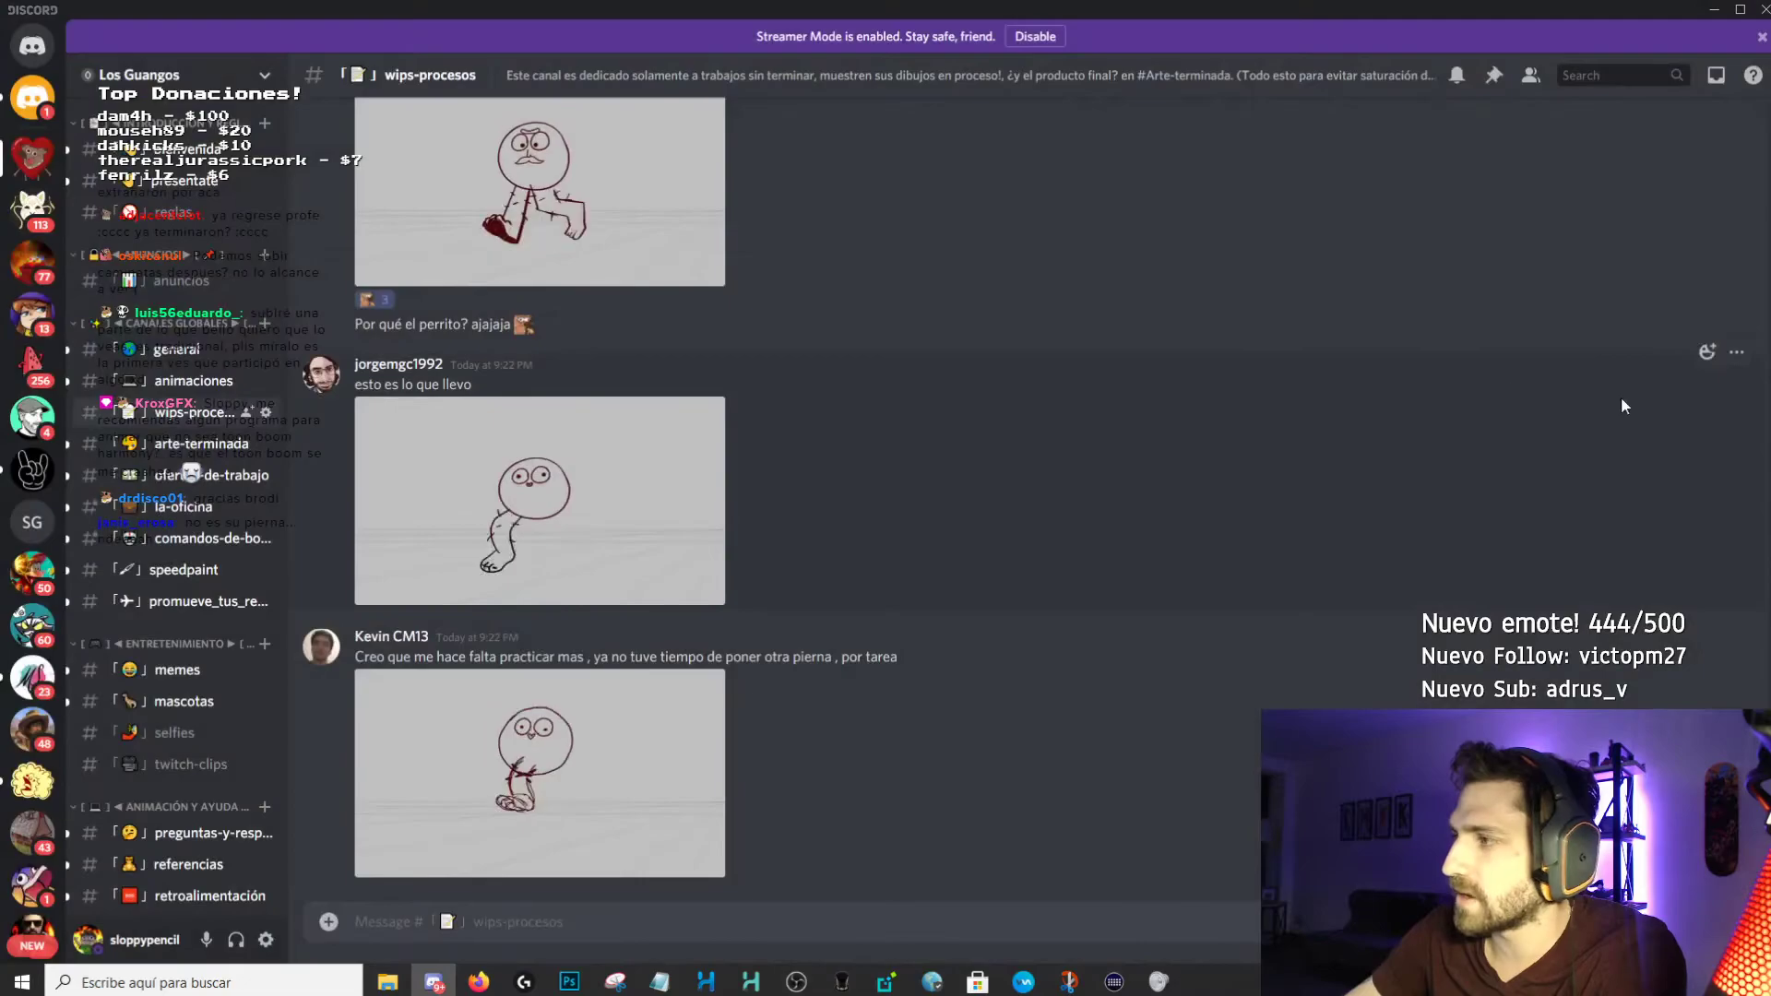
{"action": "left_click", "coordinate": [1705, 353]}
Enlarge the walk GIF captioned "Creo que me hace falta practicar mas" to examine its single leg, and close it.
{"action": "left_click", "coordinate": [709, 704]}
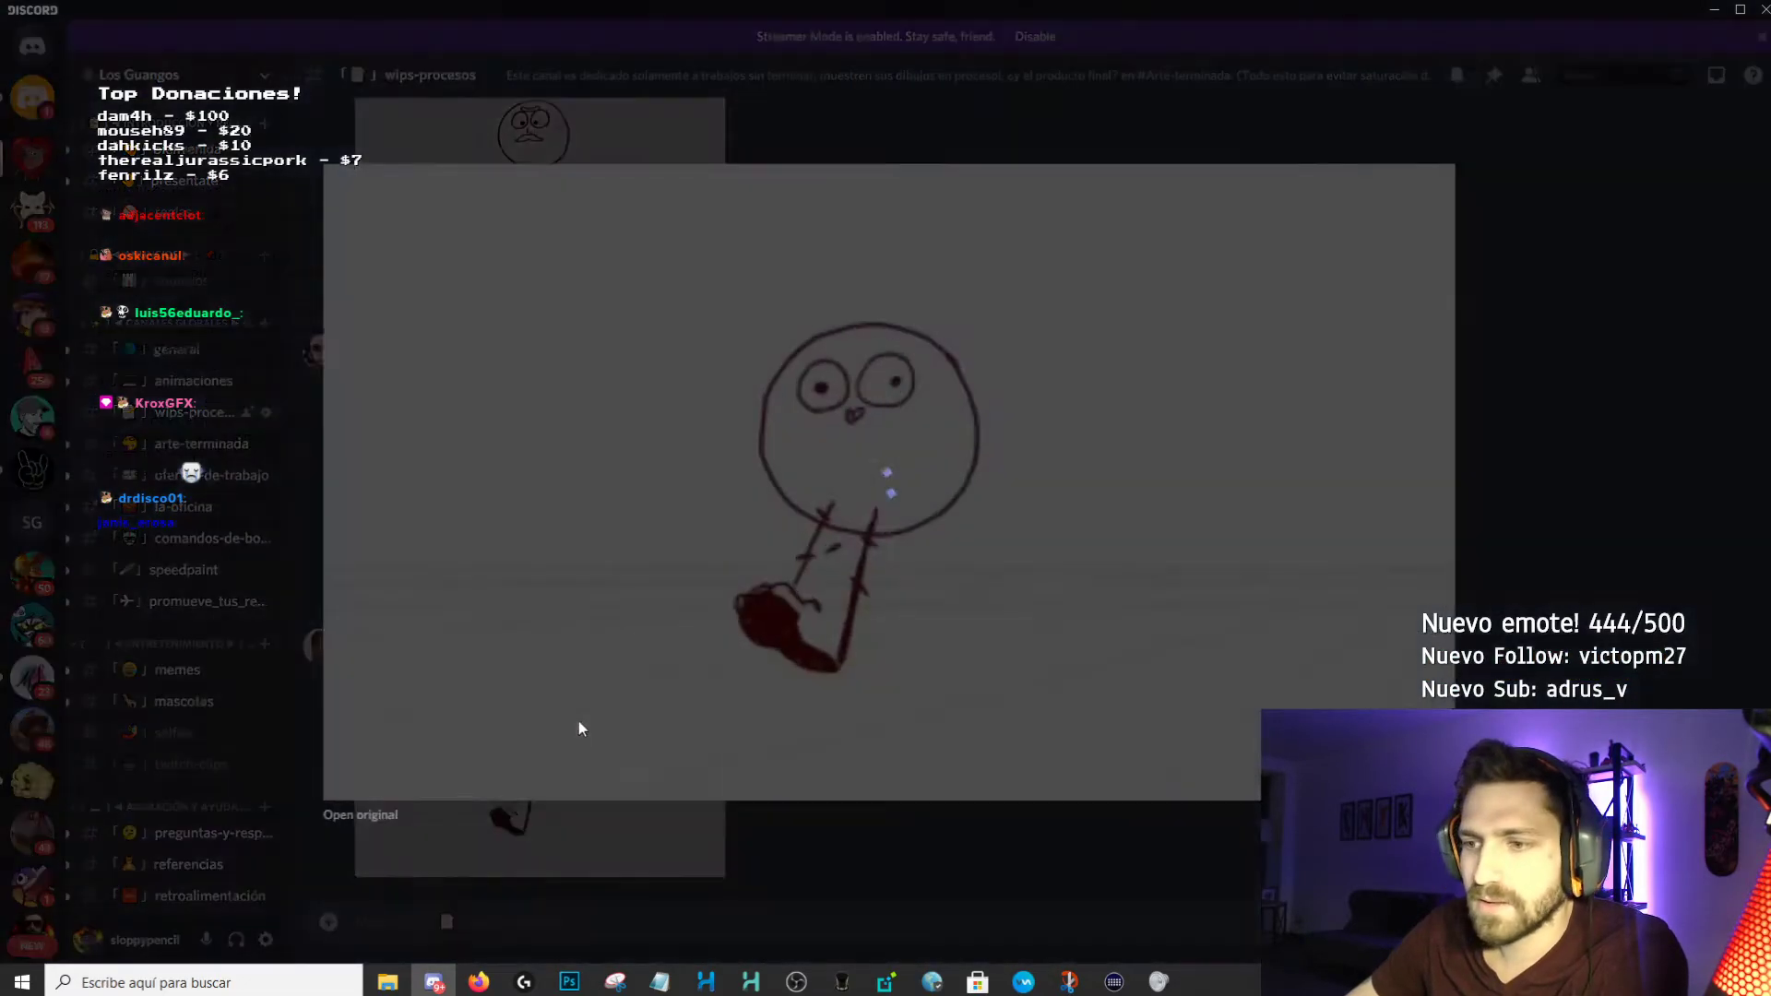
{"action": "left_click", "coordinate": [803, 838]}
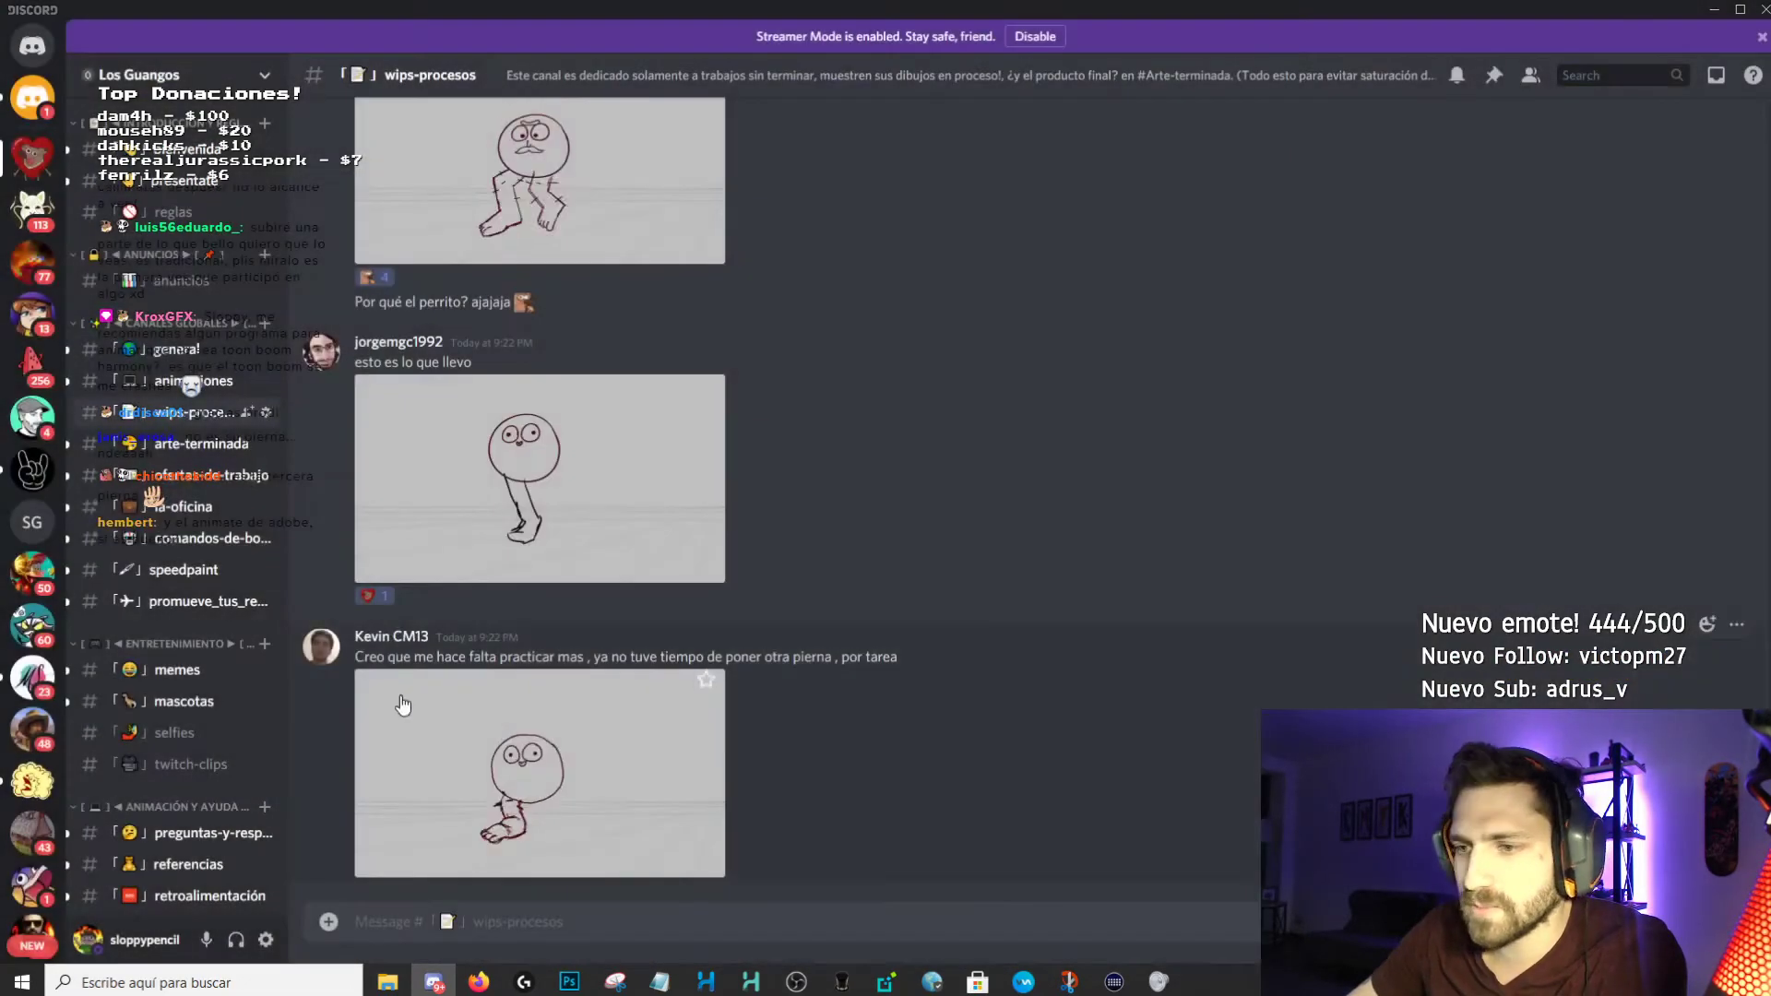
{"action": "left_click", "coordinate": [573, 775]}
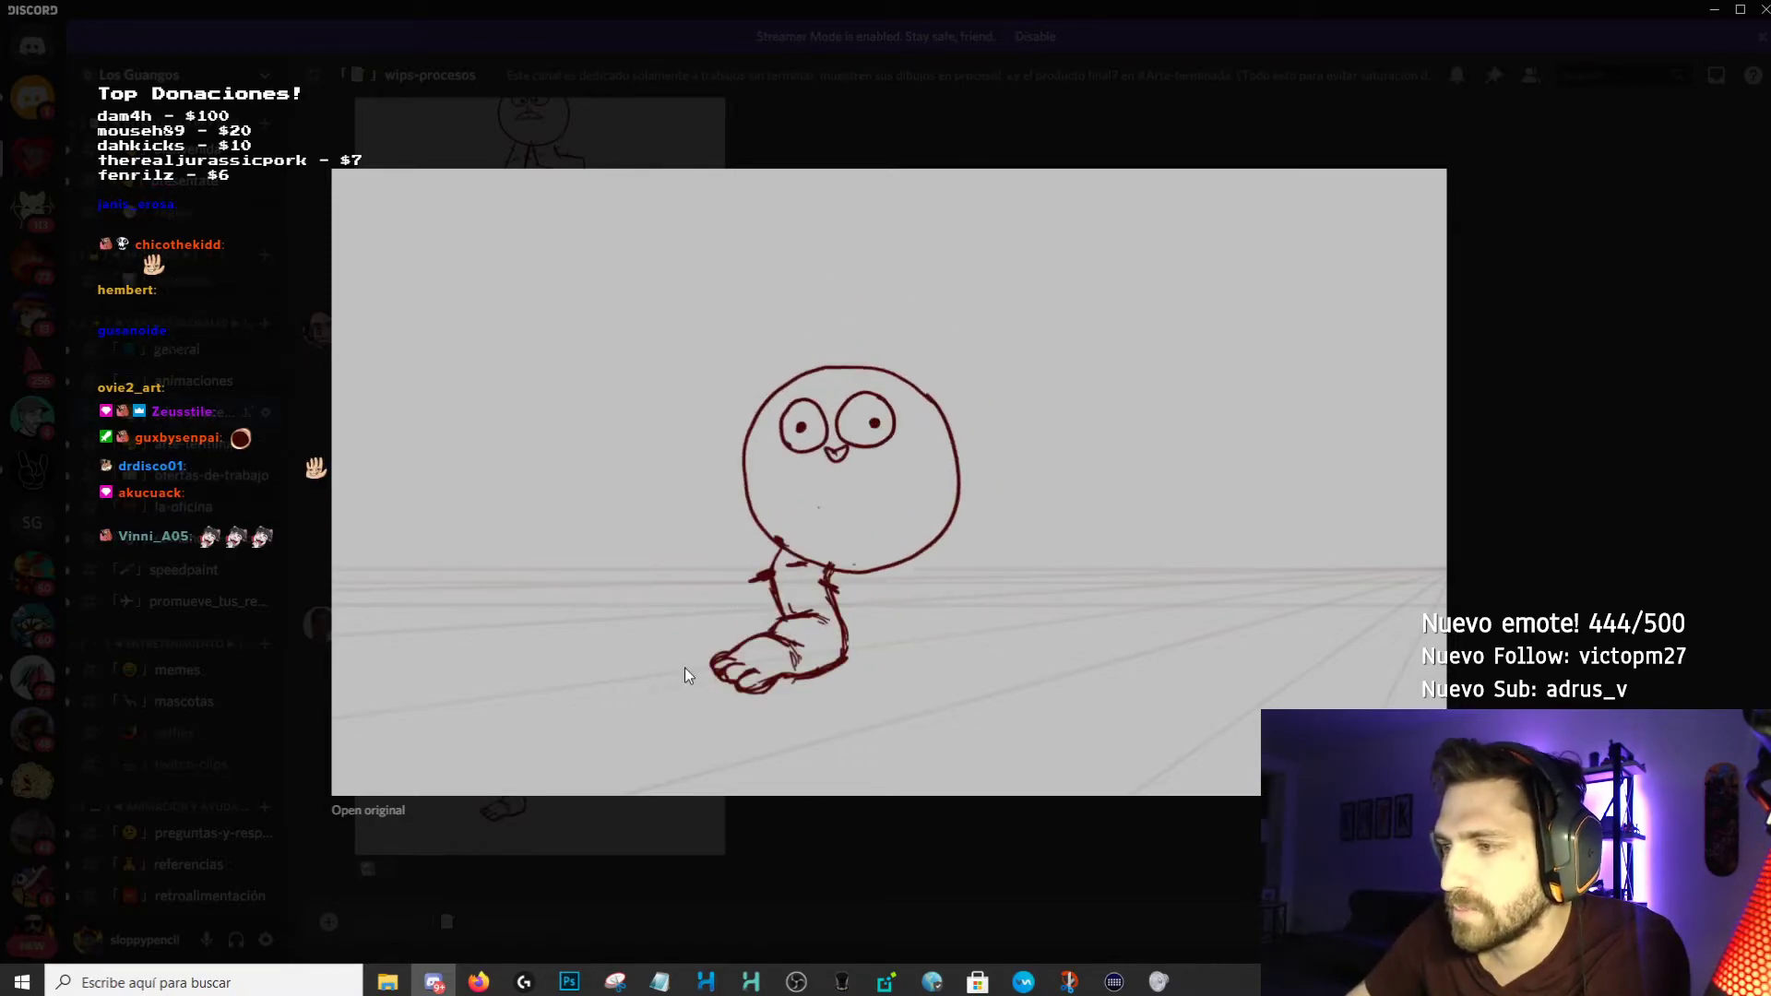
{"action": "left_click", "coordinate": [917, 859]}
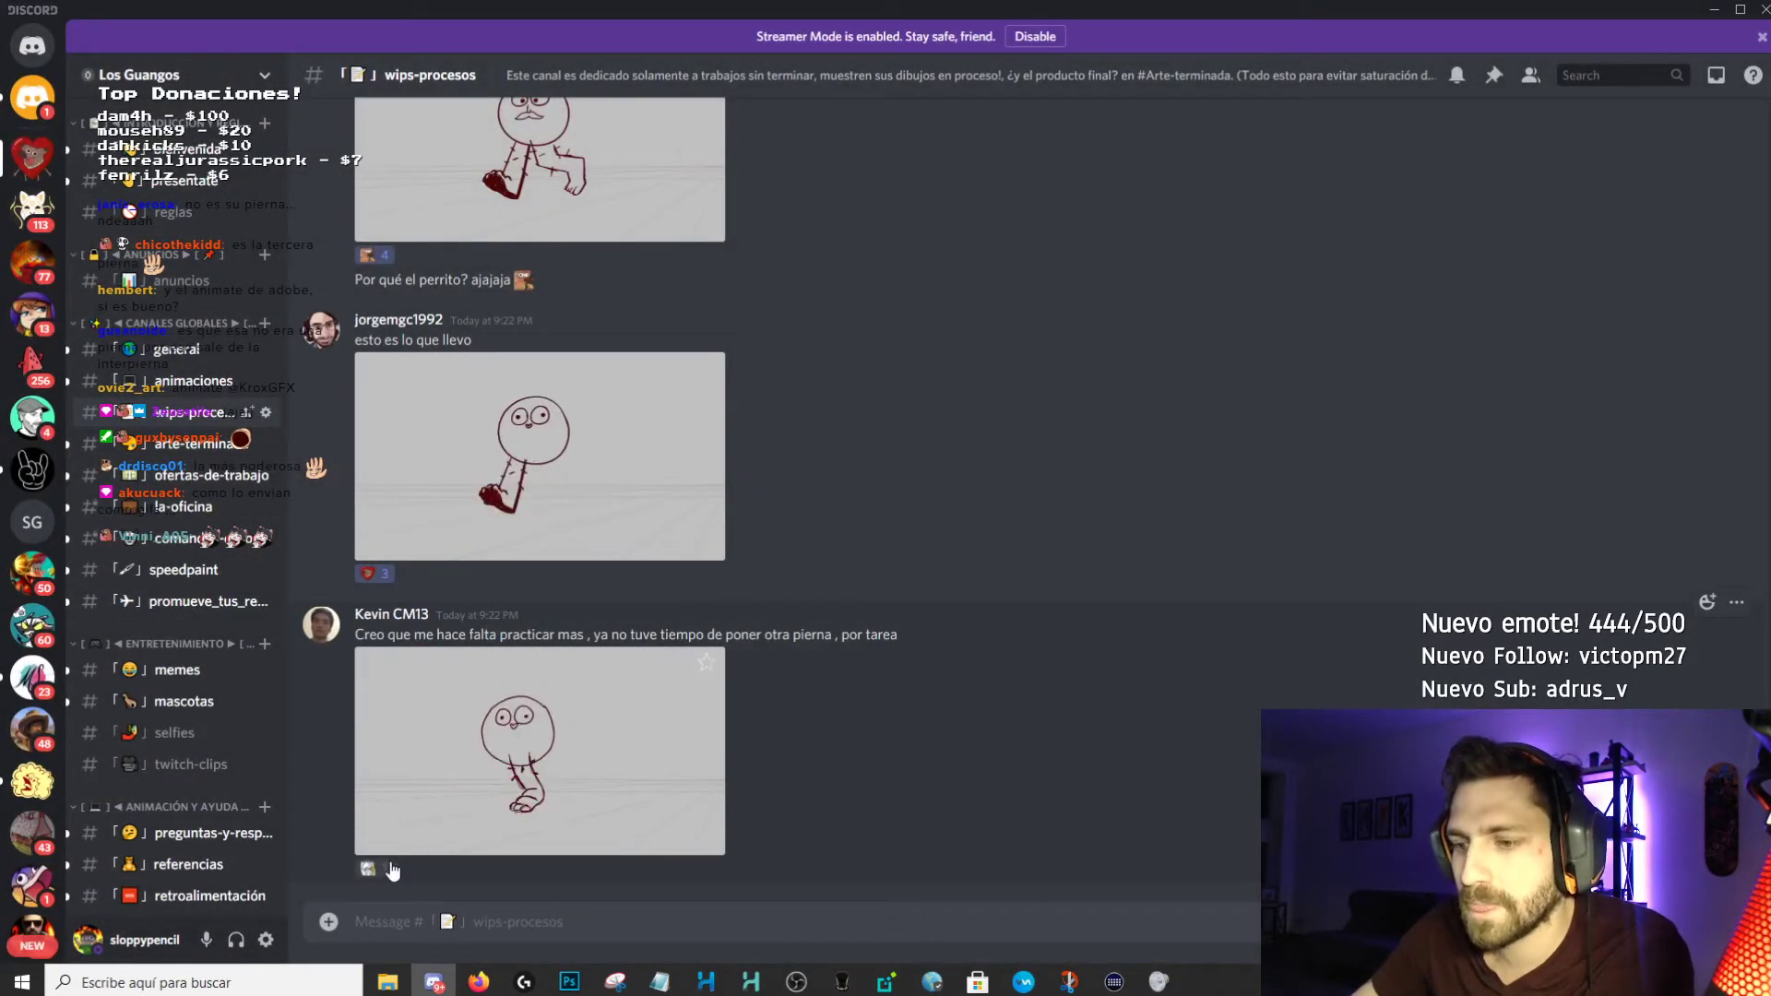
Minimize Discord to return to Harmony, hide the flame drawing layer, and play the walk cycle without it.
{"action": "left_click", "coordinate": [1714, 10]}
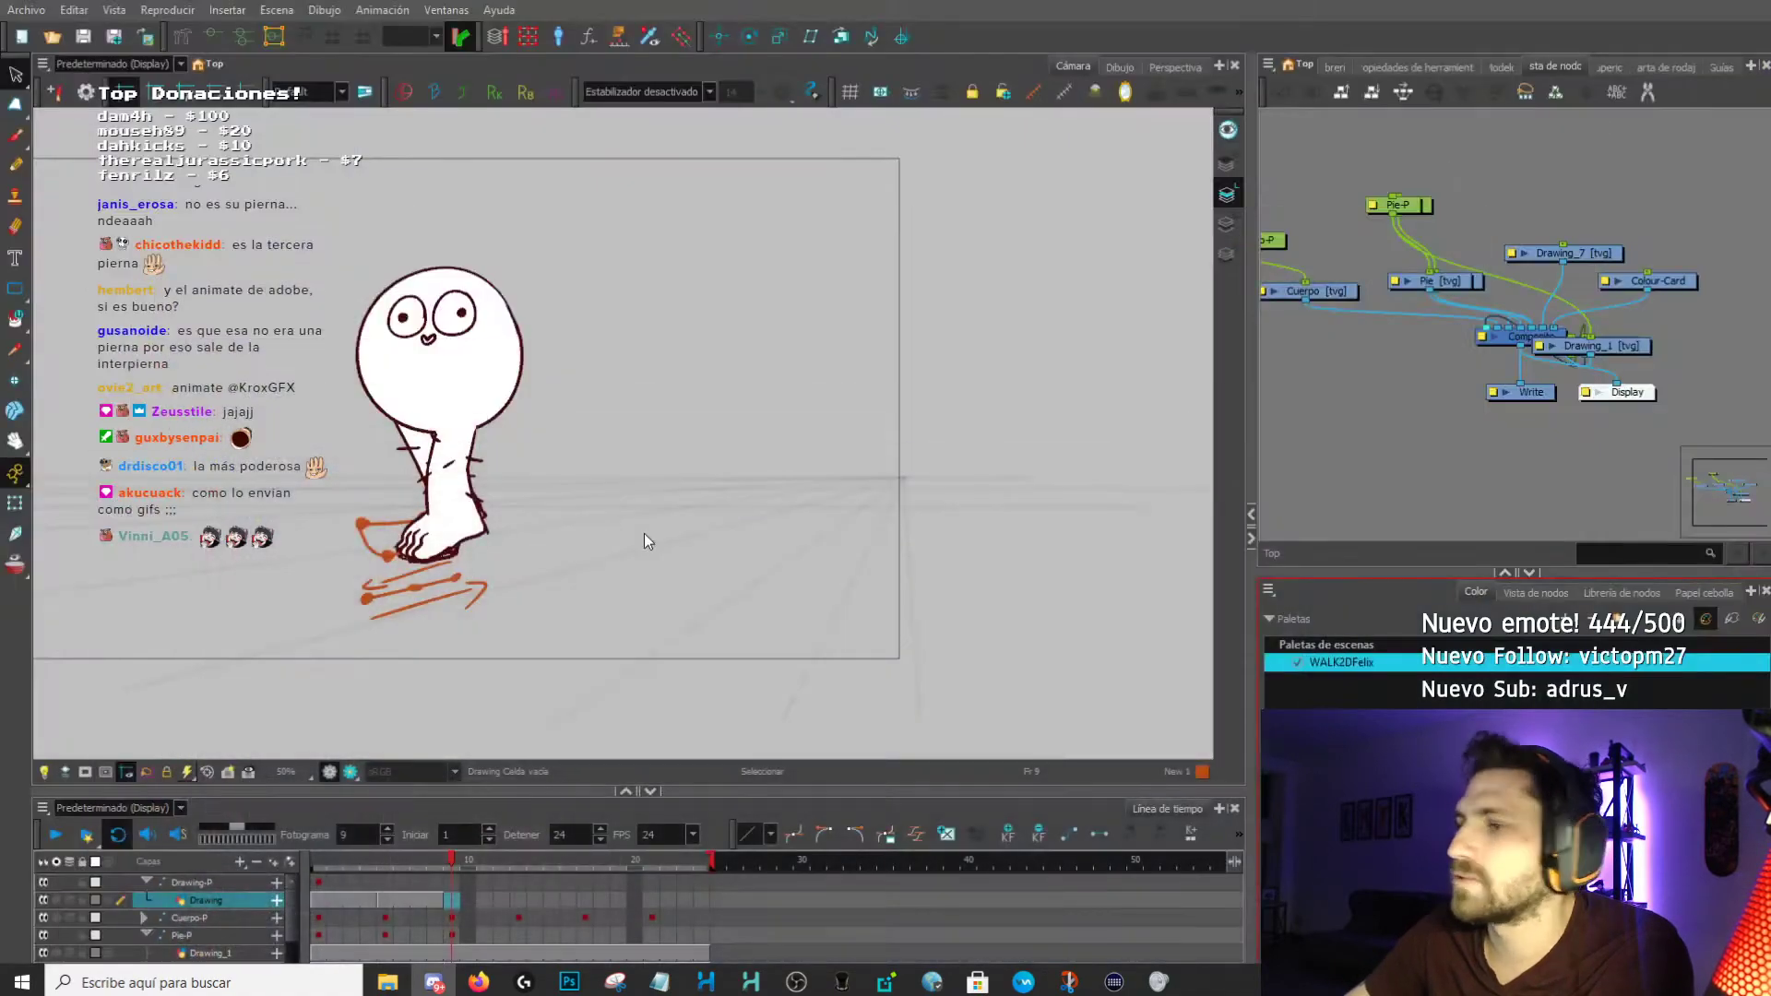
{"action": "left_click", "coordinate": [54, 835]}
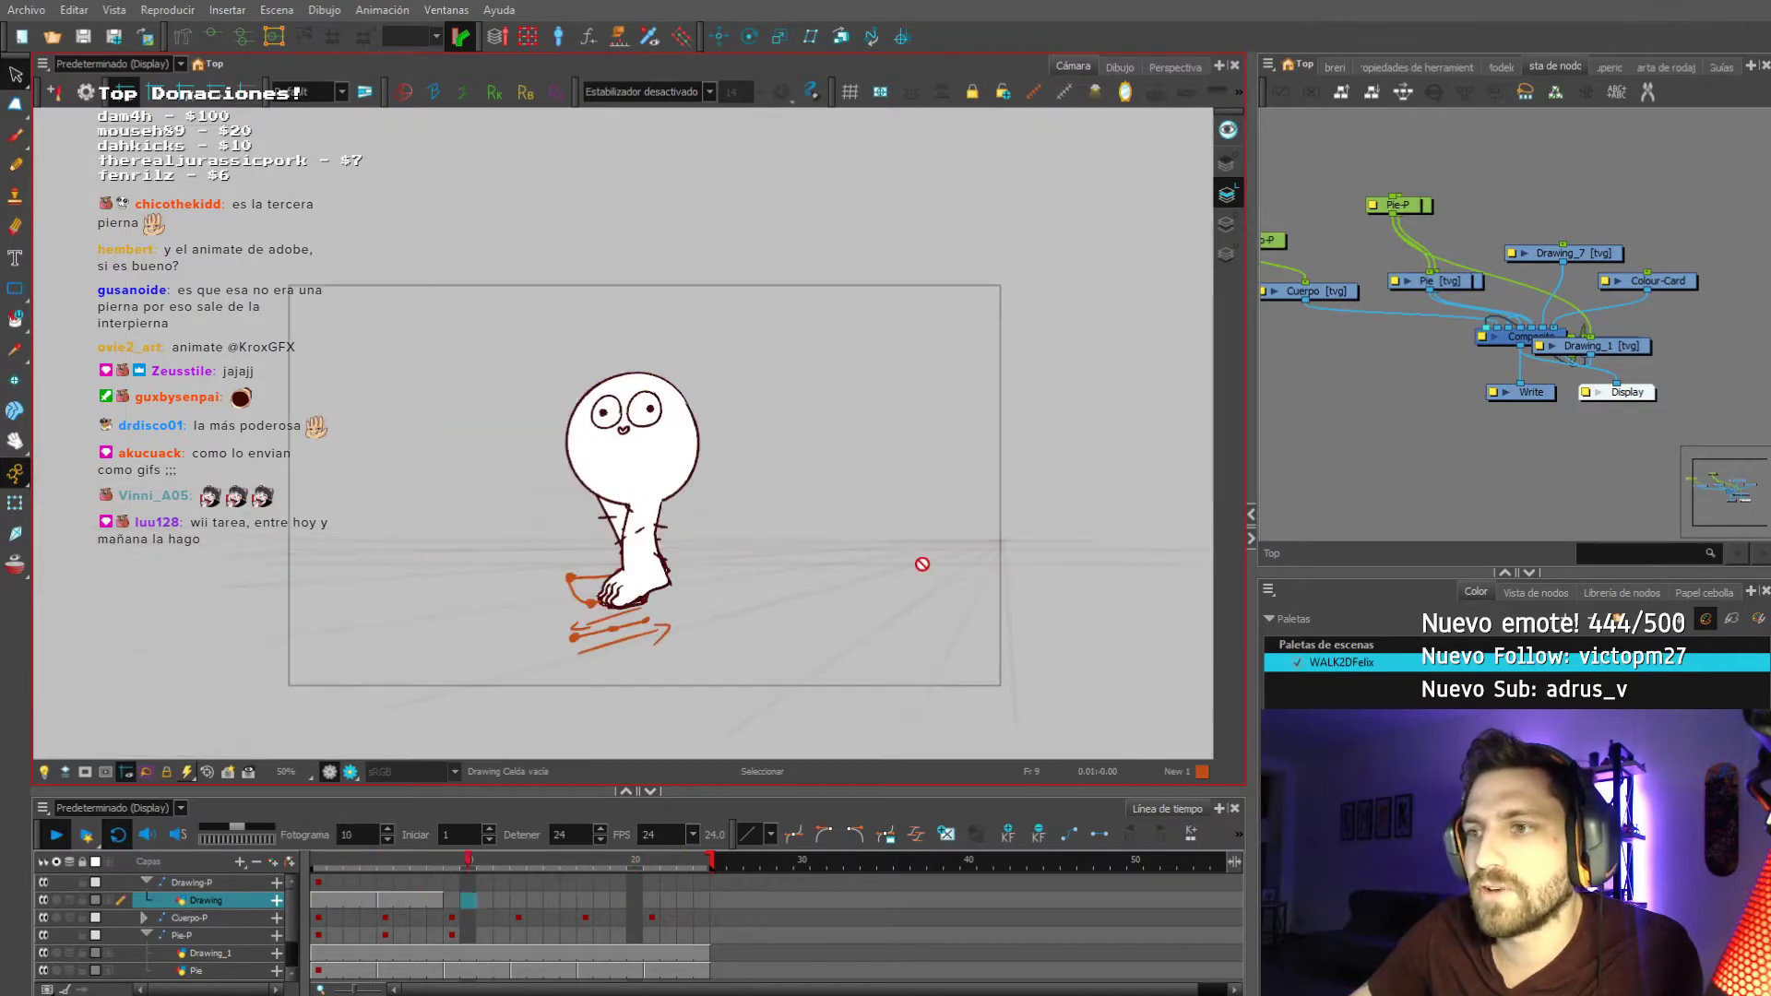
{"action": "left_click", "coordinate": [42, 900]}
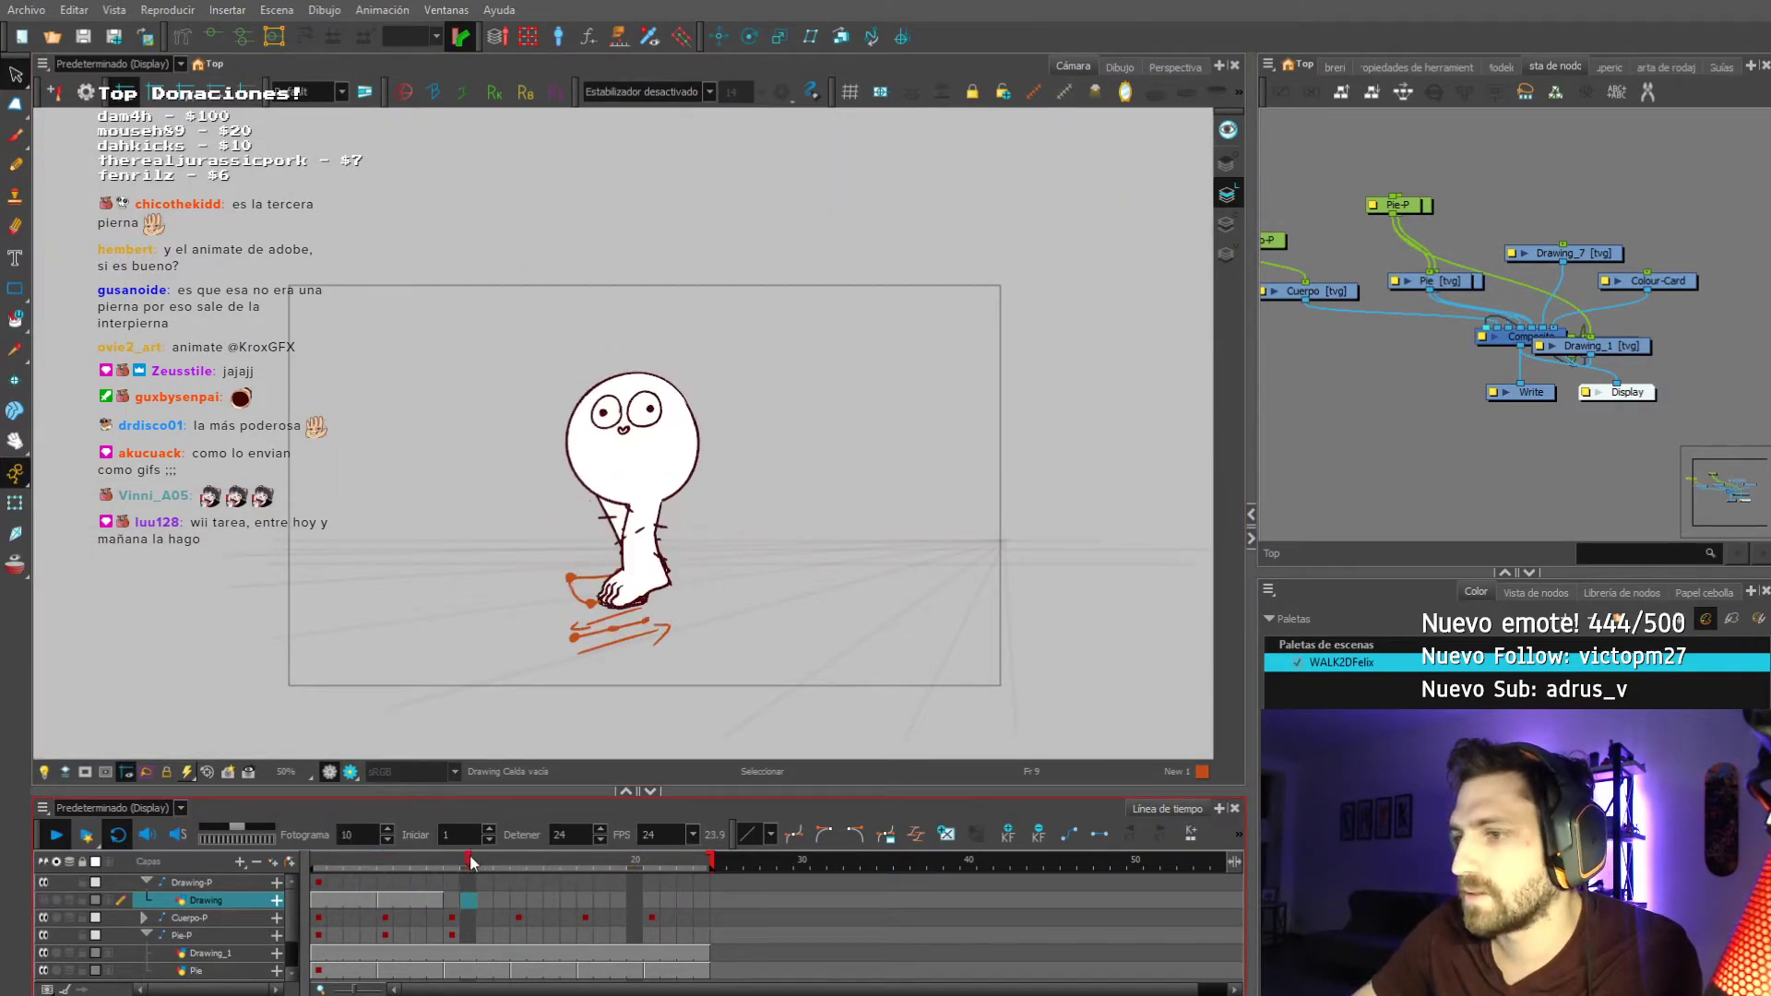
{"action": "left_click", "coordinate": [56, 835]}
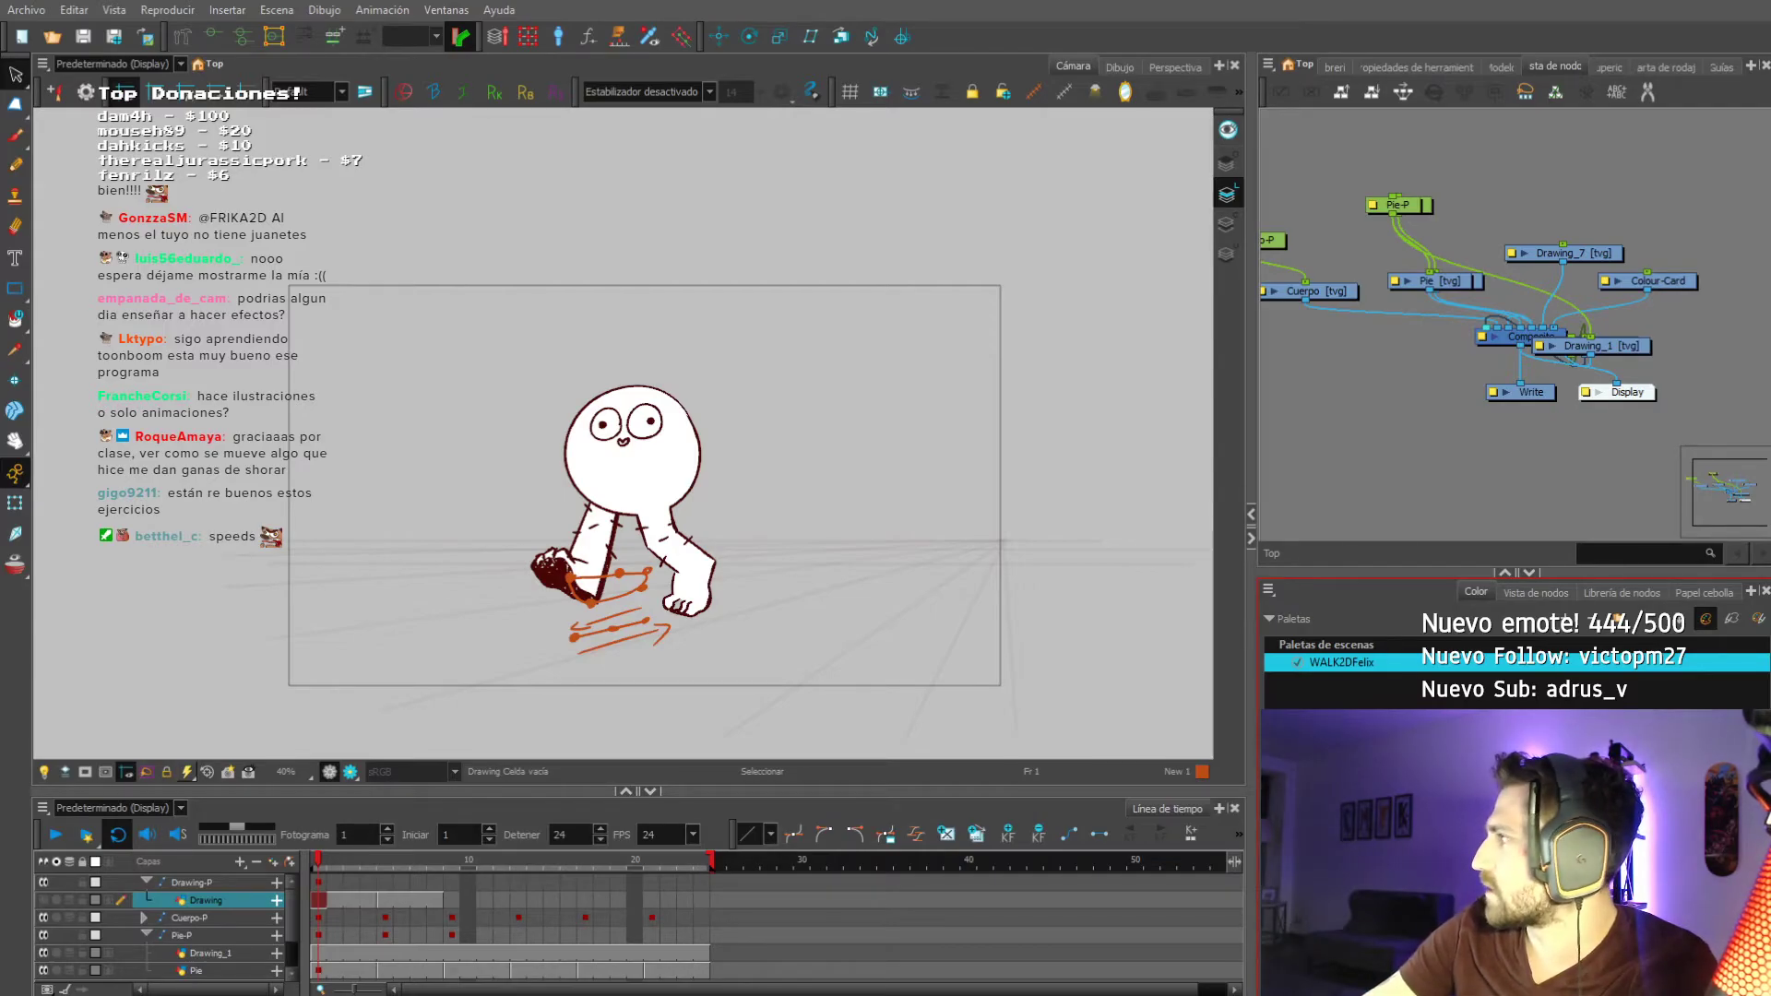
Switch to the Instagram profile in the browser, view the rapper animation post with the red background, and close it.
{"action": "key", "text": "alt+Tab"}
{"action": "scroll", "coordinate": [631, 711], "scroll_direction": "up", "scroll_amount": 15}
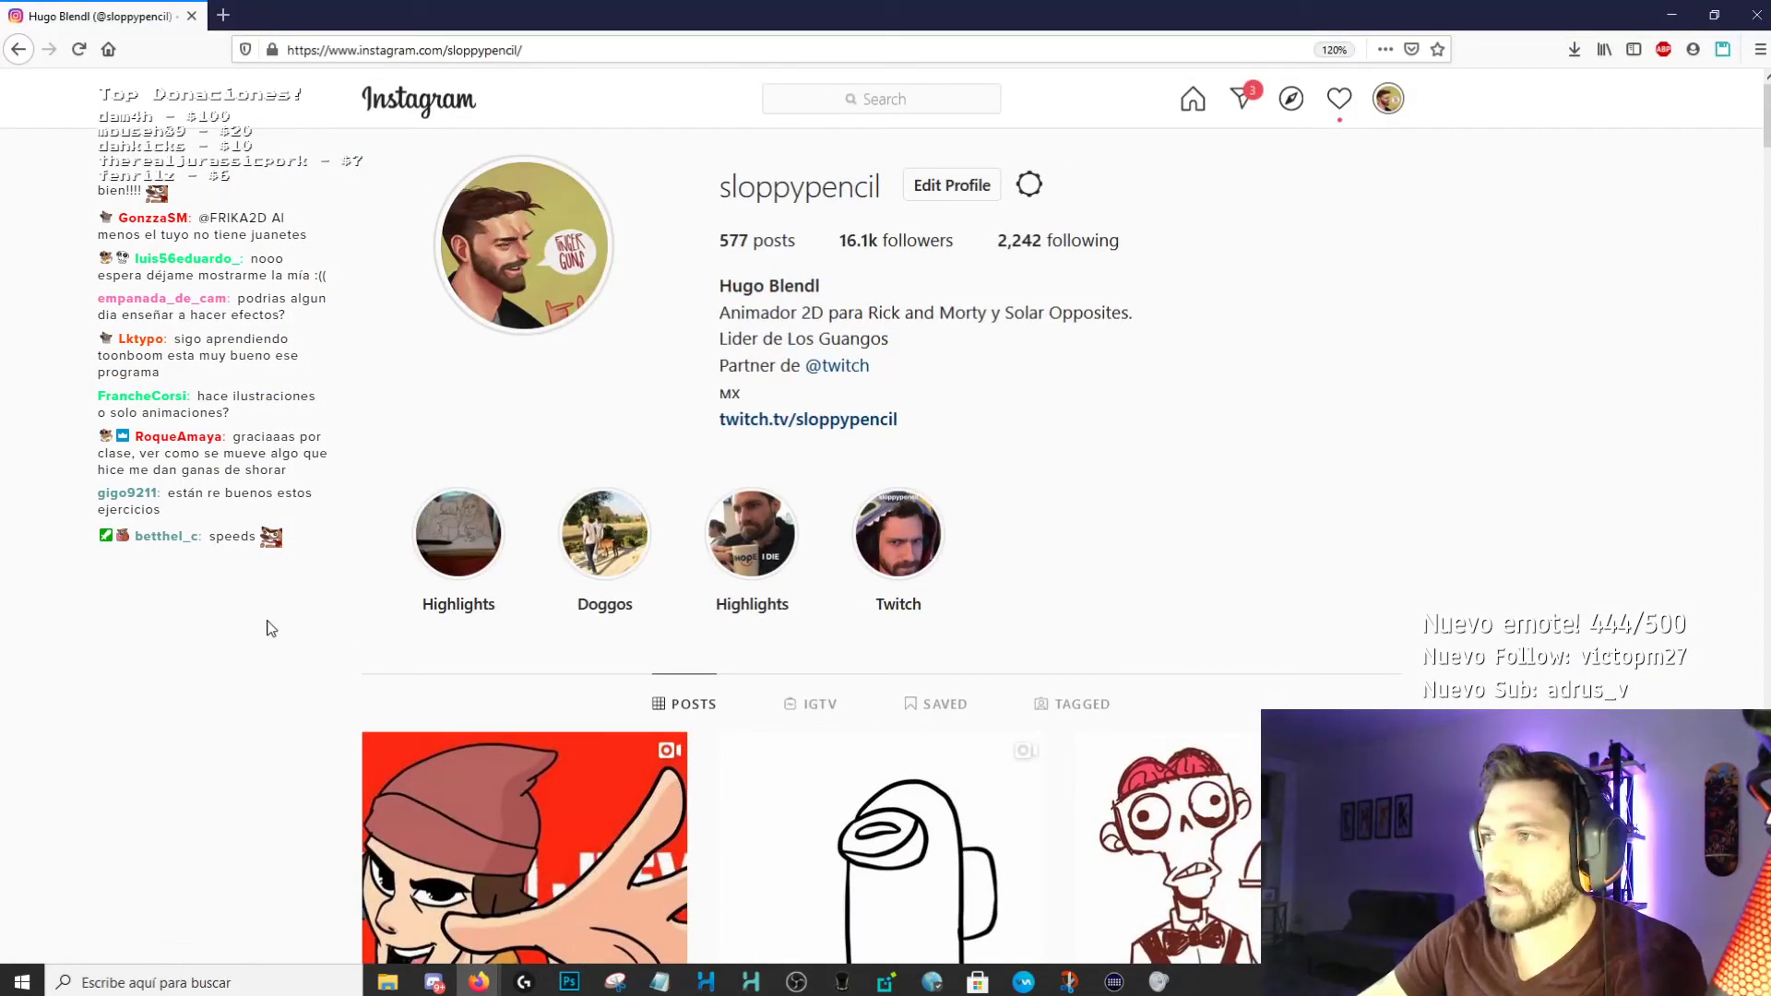
{"action": "scroll", "coordinate": [270, 628], "scroll_direction": "down", "scroll_amount": 3}
{"action": "left_click", "coordinate": [526, 648]}
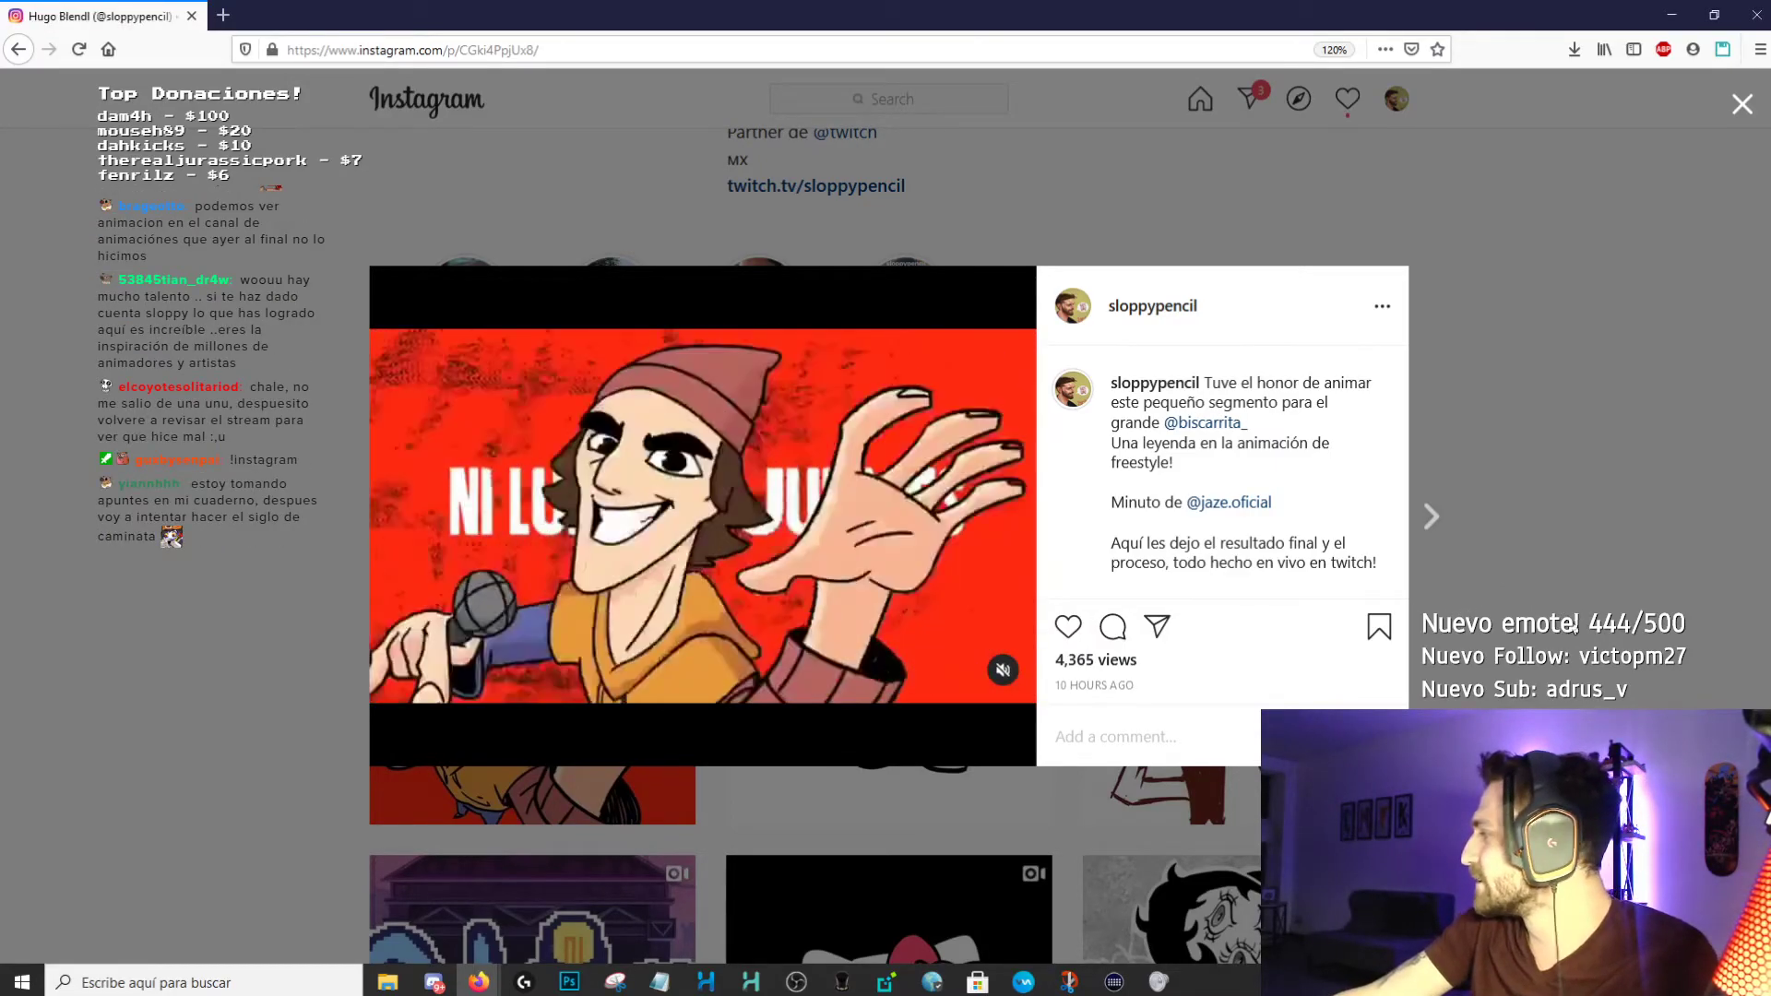
{"action": "left_click", "coordinate": [1571, 624]}
{"action": "scroll", "coordinate": [1429, 607], "scroll_direction": "down", "scroll_amount": 1}
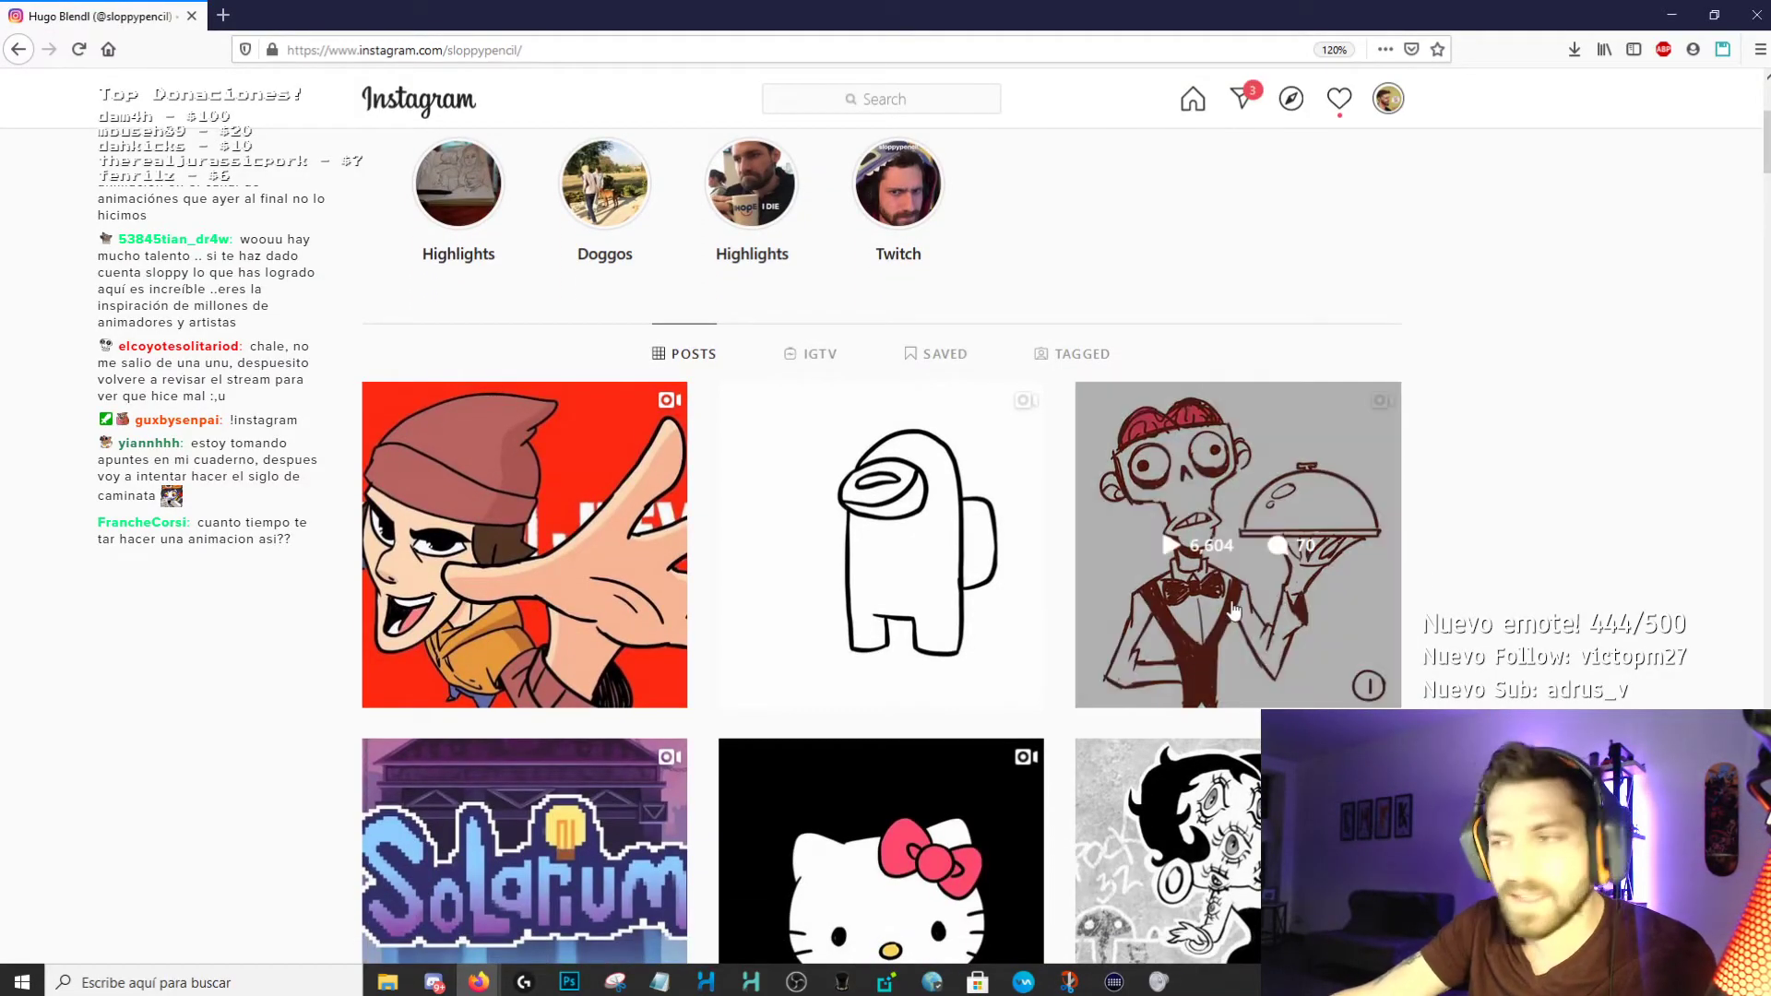
View the Among Us character animation post and the rapper animation post again, closing each one.
{"action": "left_click", "coordinate": [962, 565]}
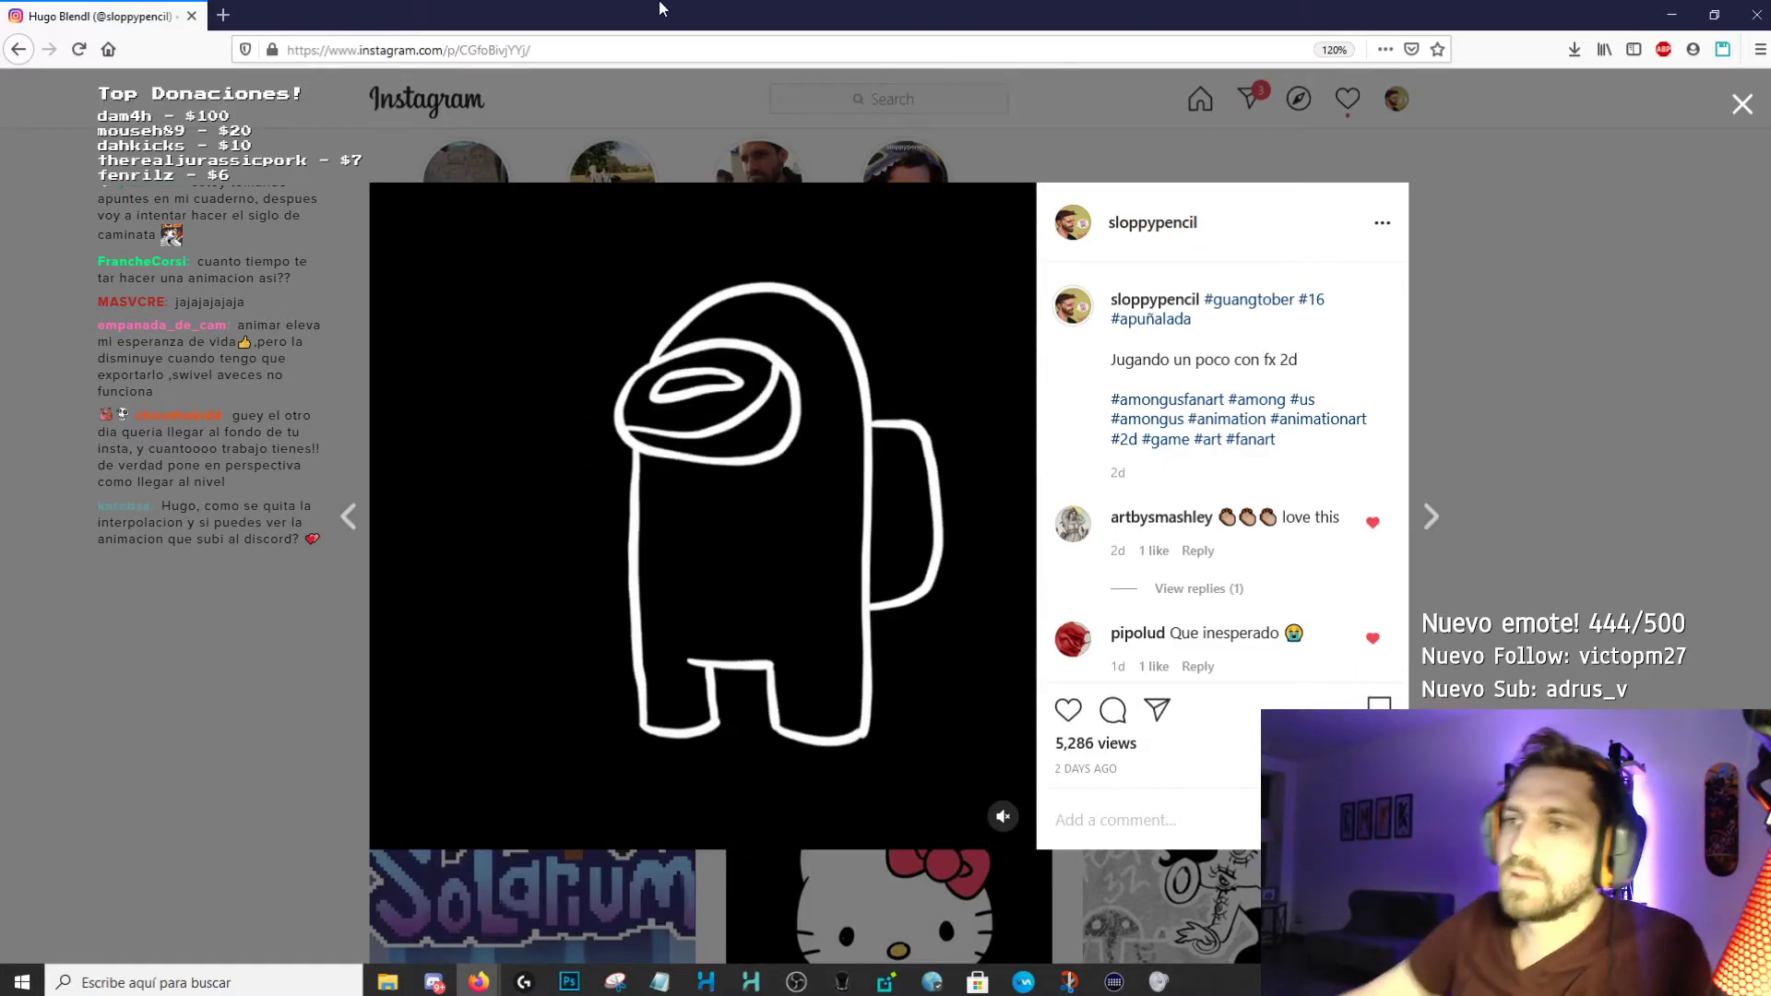
{"action": "key", "text": "Escape"}
{"action": "left_click", "coordinate": [674, 544]}
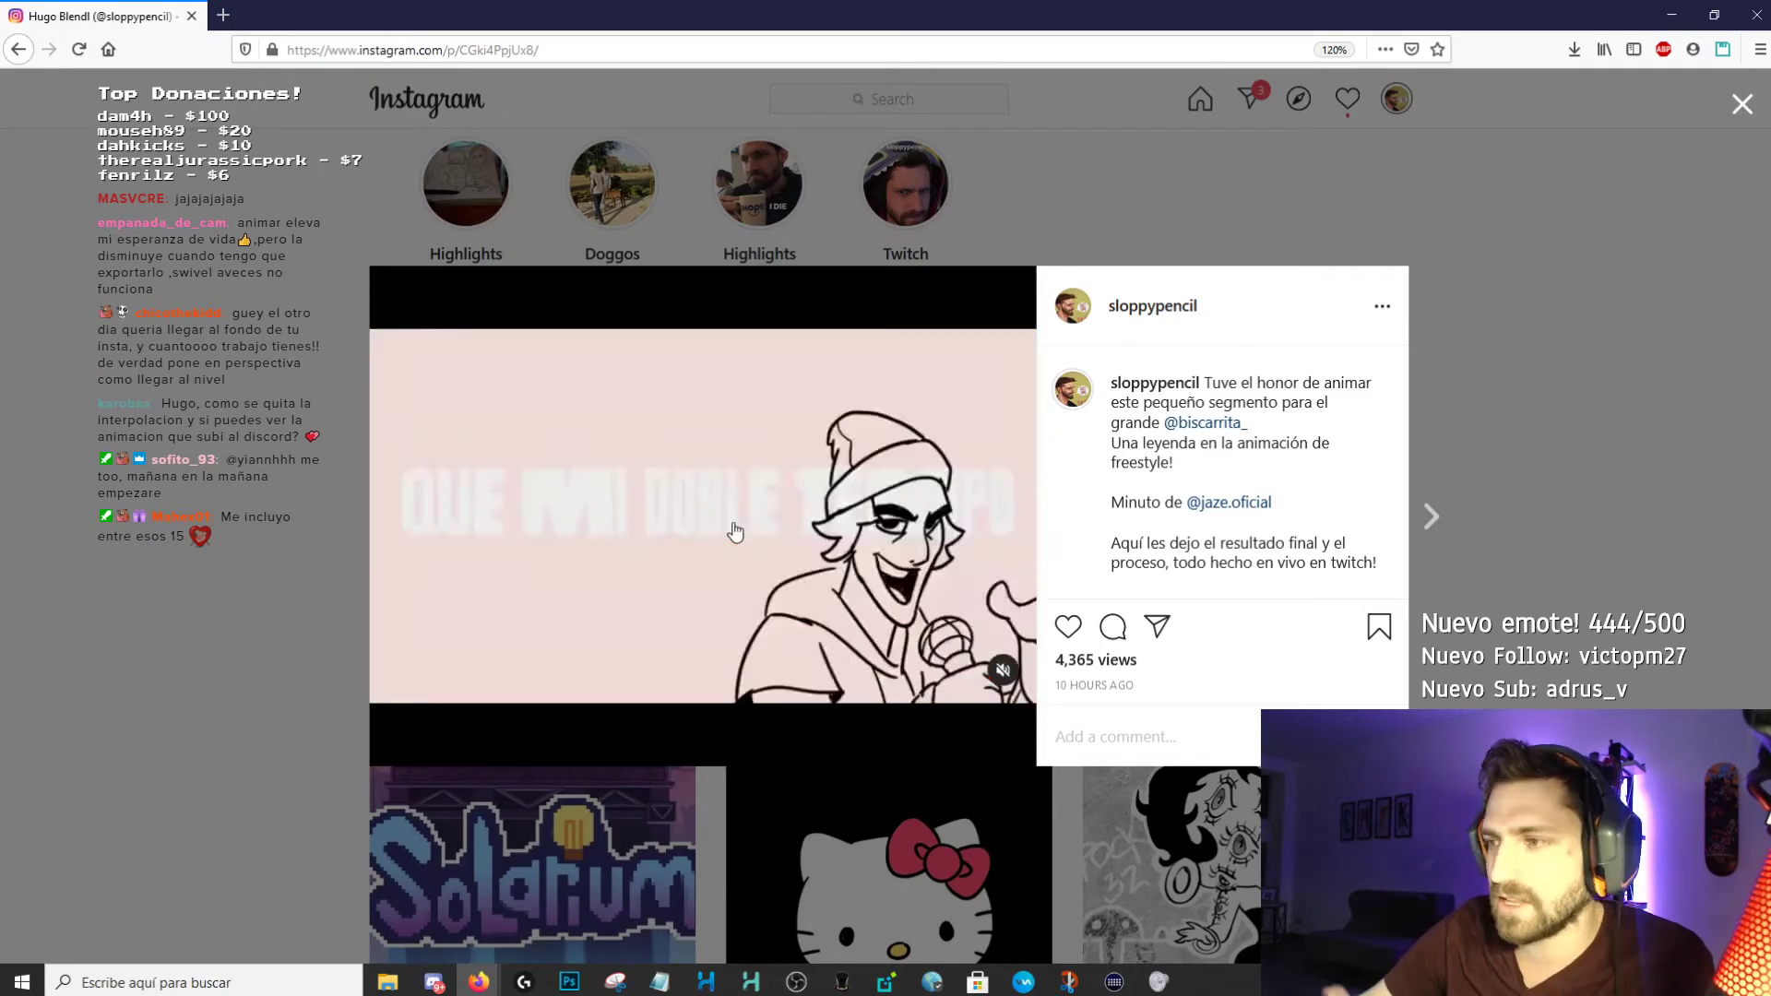
{"action": "key", "text": "Escape"}
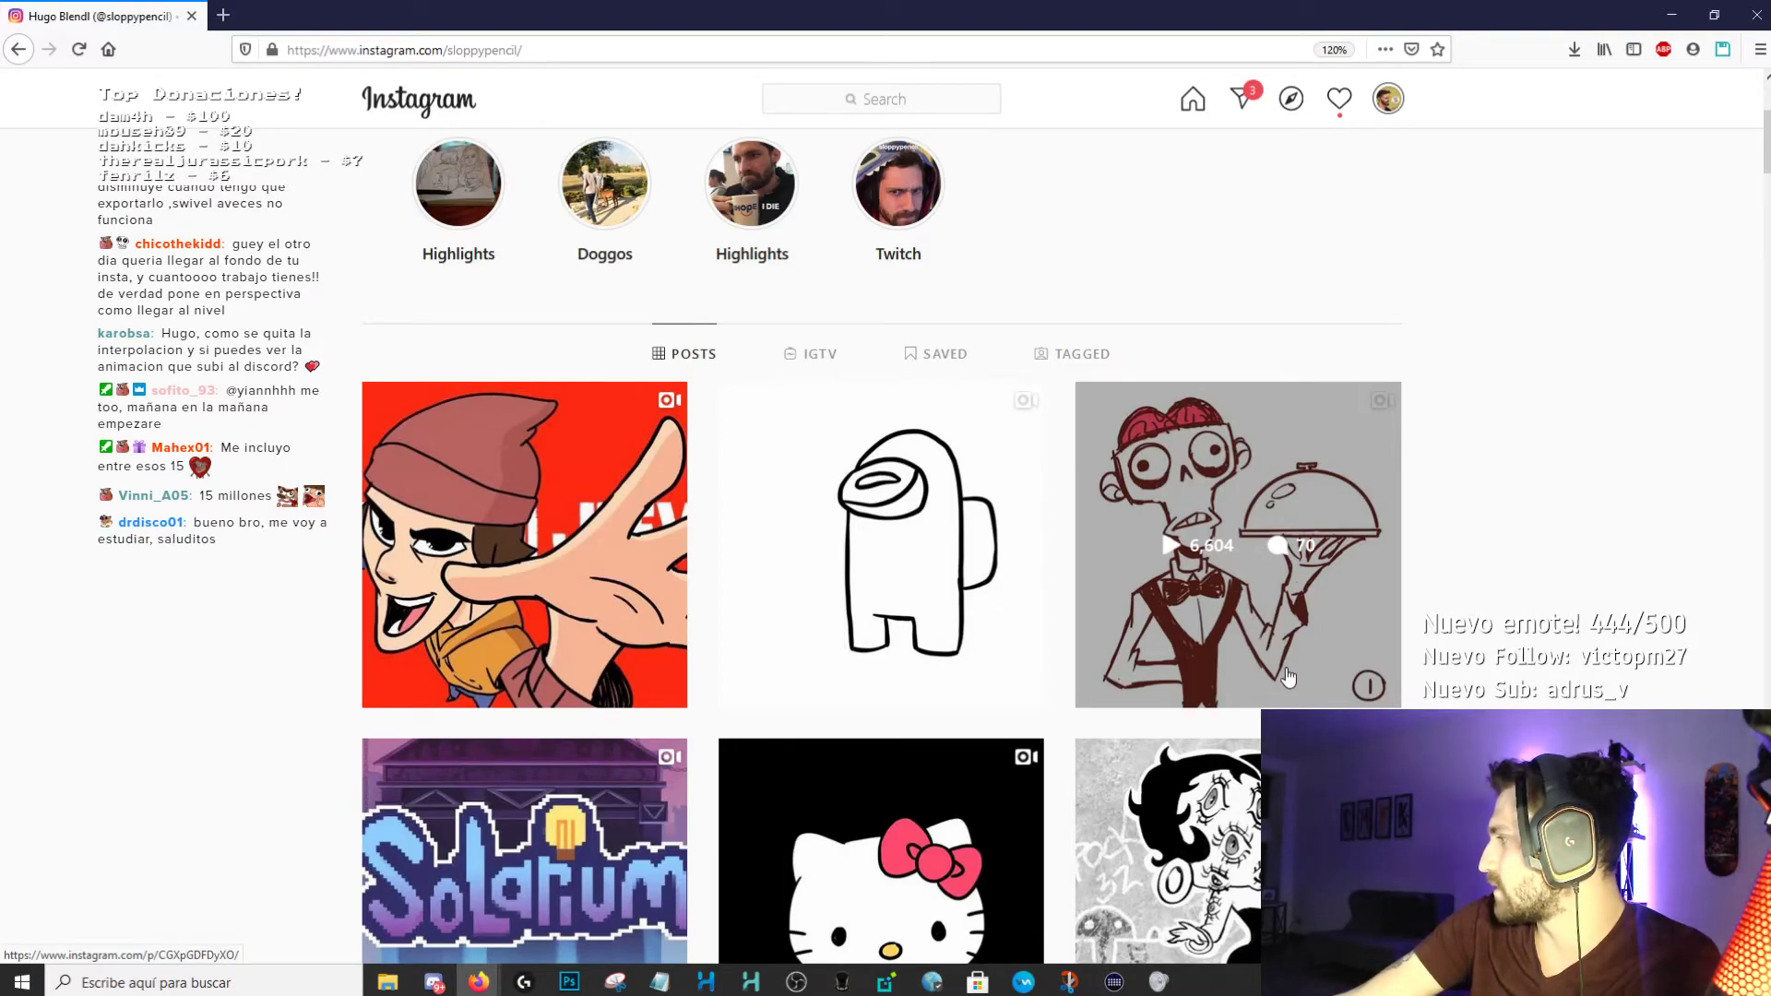
Switch to Discord's wips-procesos channel and play the Ejercicio.mov walk cycle captioned "Algo hice mal en el desfase :/".
{"action": "left_click", "coordinate": [433, 981]}
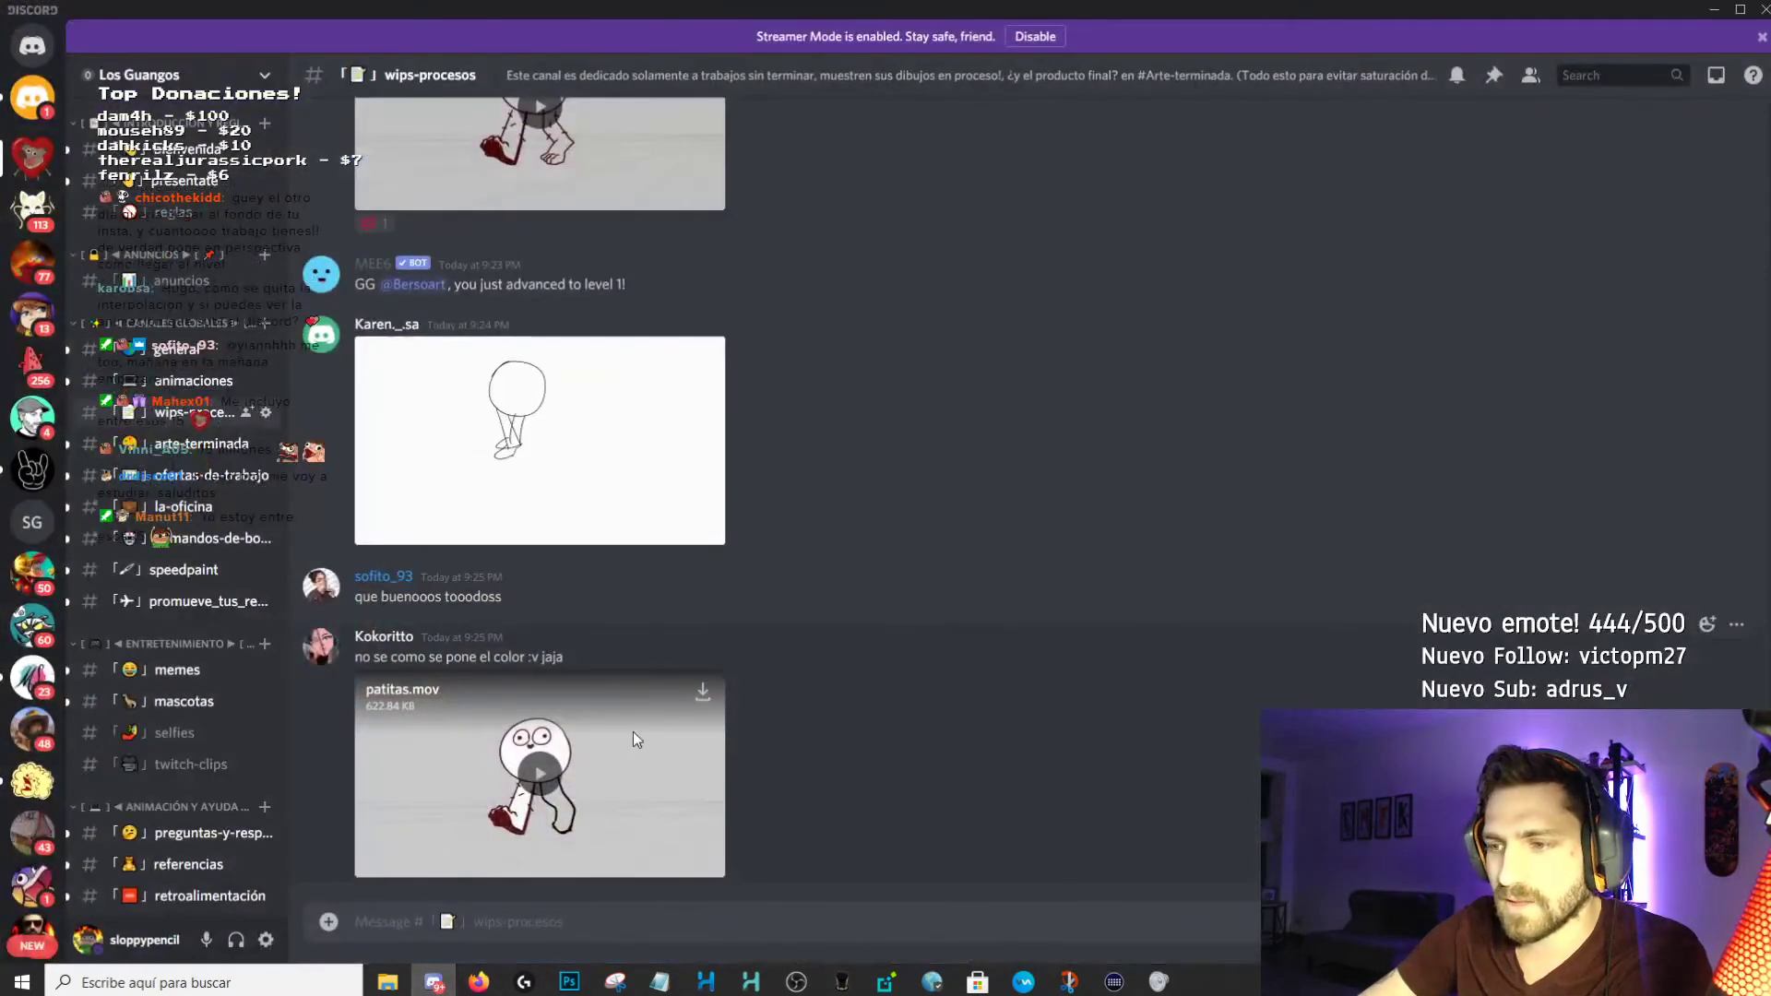
{"action": "scroll", "coordinate": [579, 715], "scroll_direction": "up", "scroll_amount": 5}
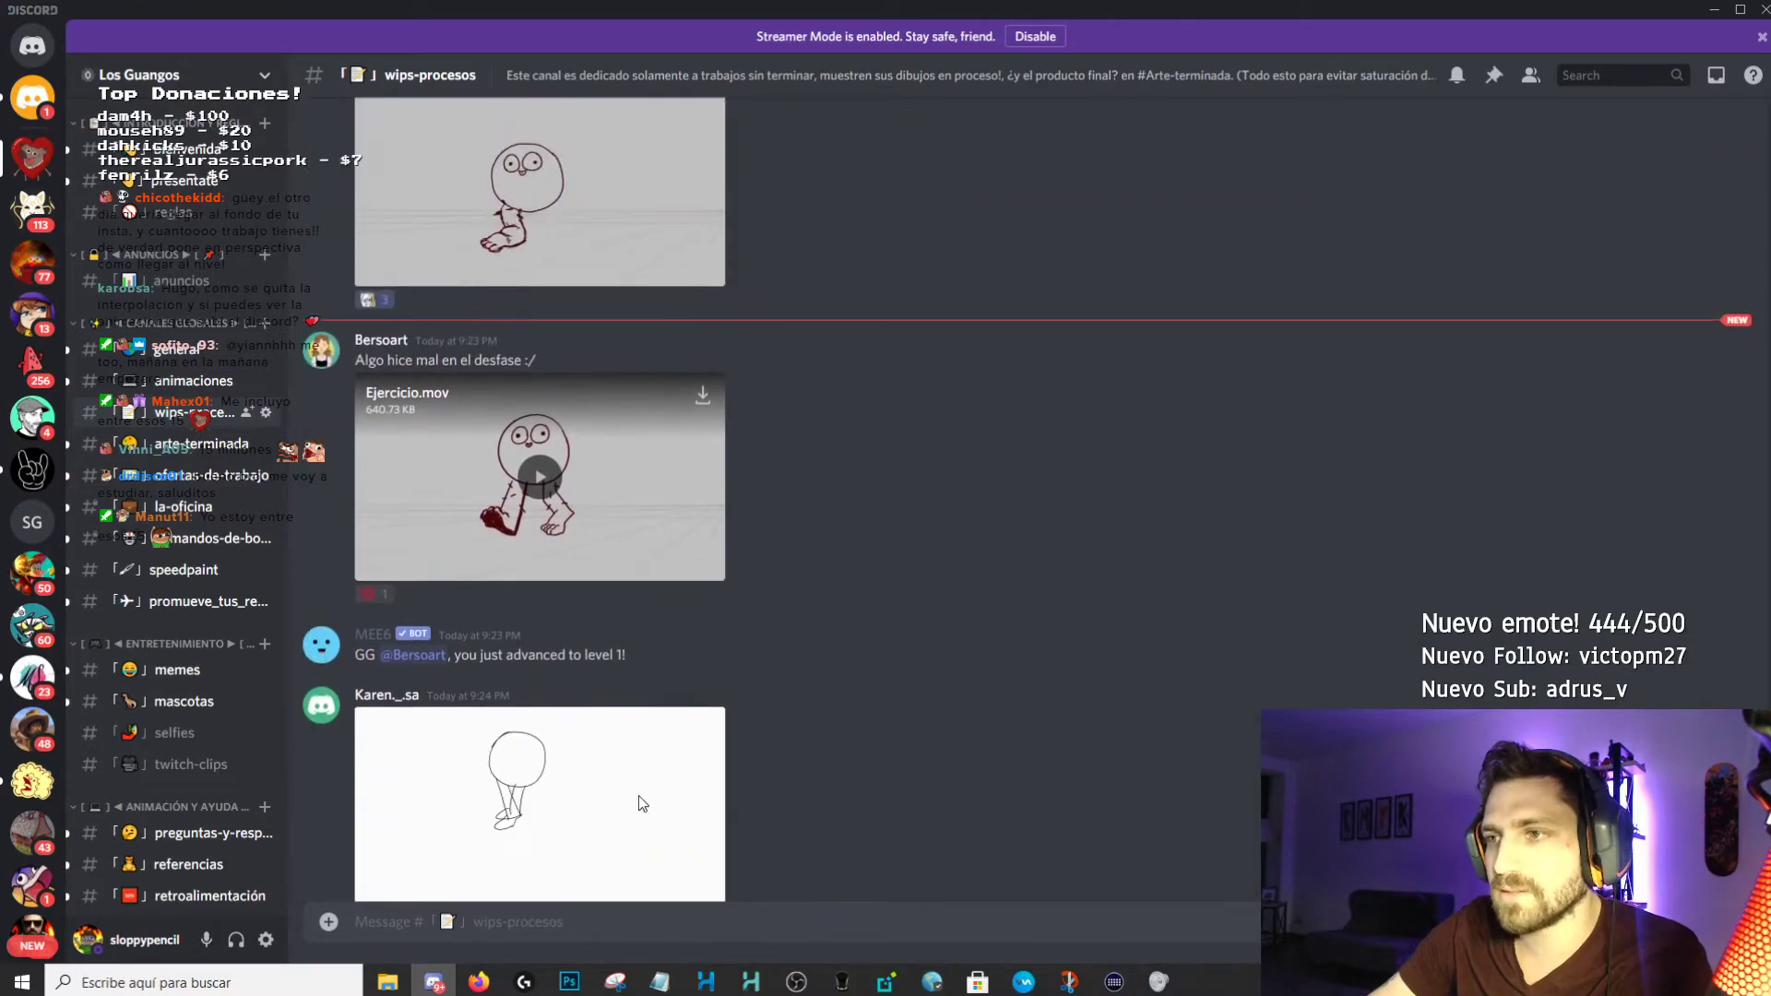
{"action": "scroll", "coordinate": [860, 686], "scroll_direction": "up", "scroll_amount": 4}
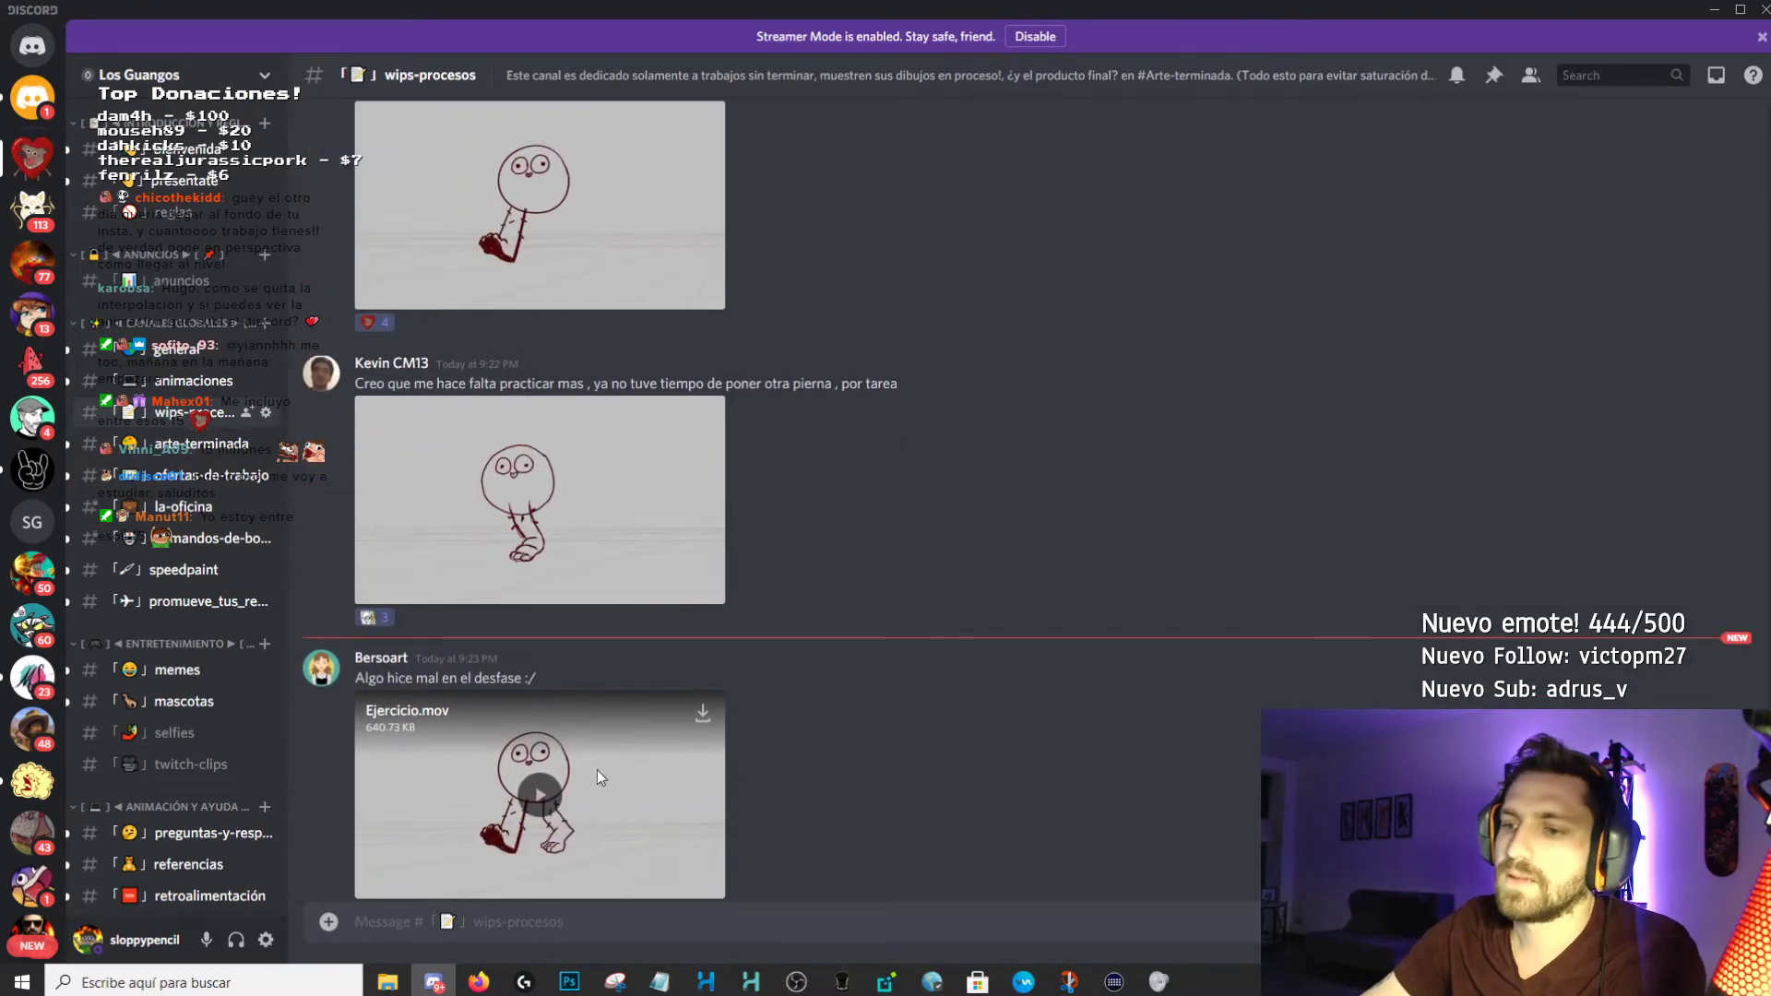
{"action": "scroll", "coordinate": [407, 687], "scroll_direction": "down", "scroll_amount": 2}
{"action": "left_click", "coordinate": [539, 610]}
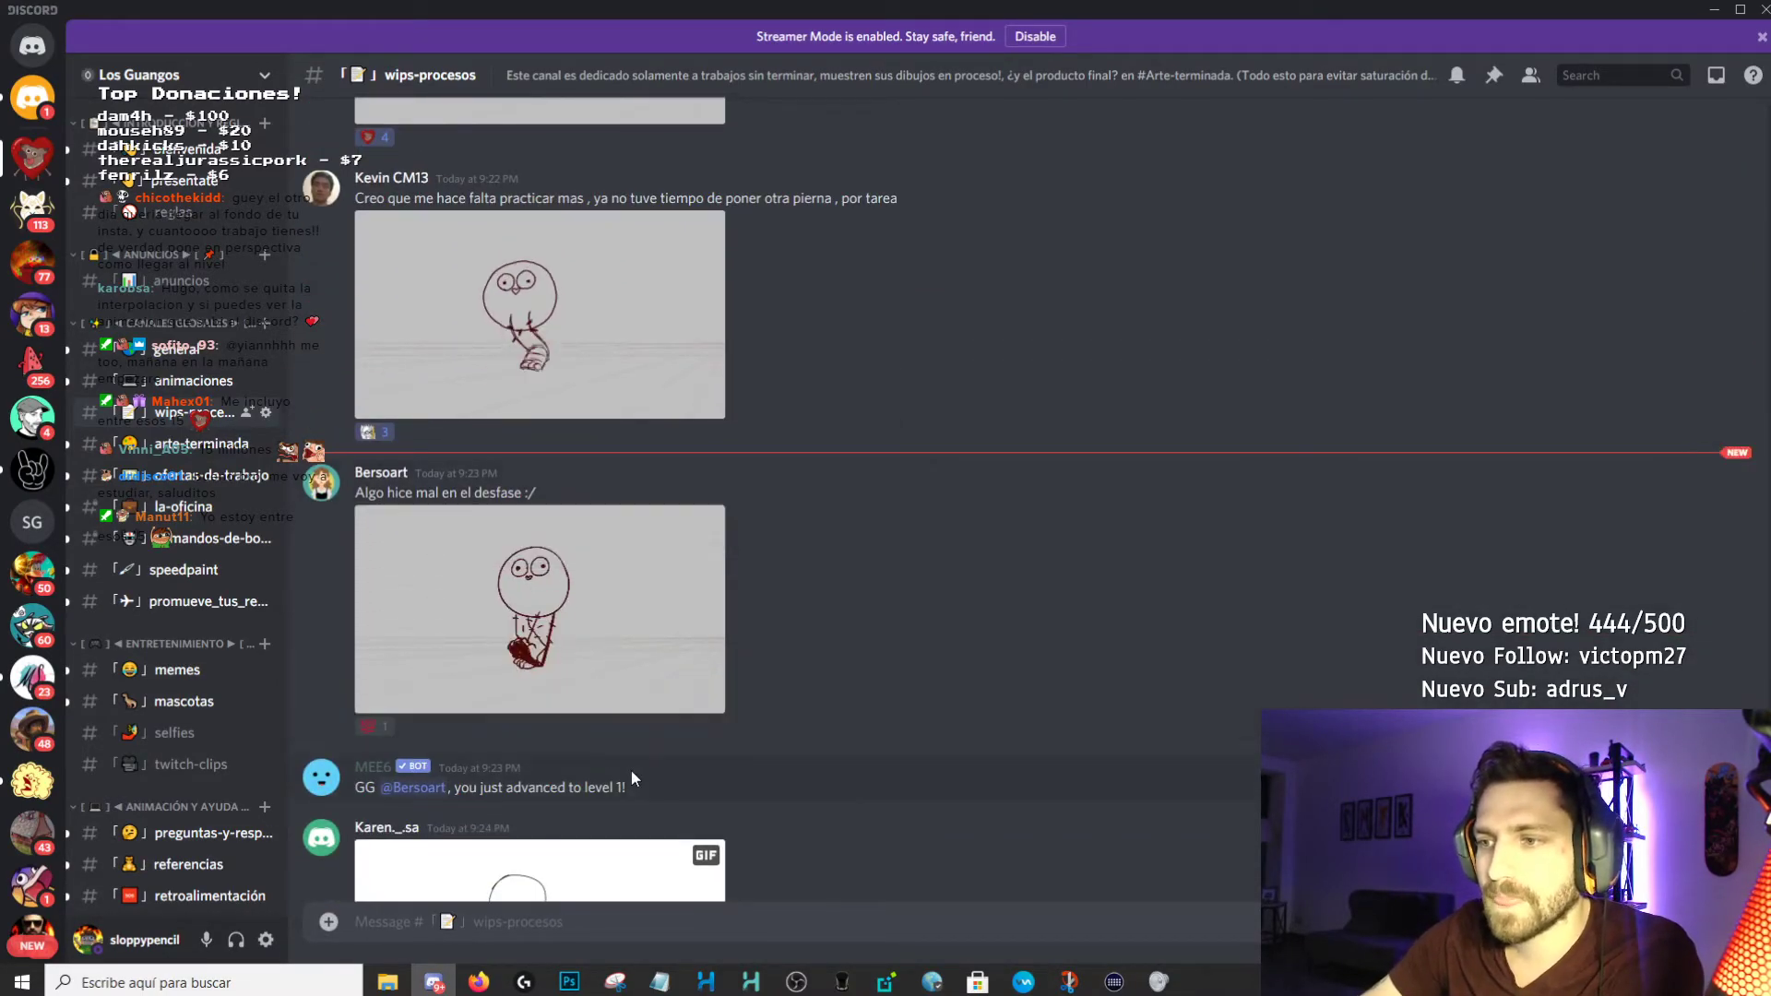
Show Ejercicio.mov in full screen and replay it repeatedly to examine the timing of both legs.
{"action": "left_click", "coordinate": [709, 699]}
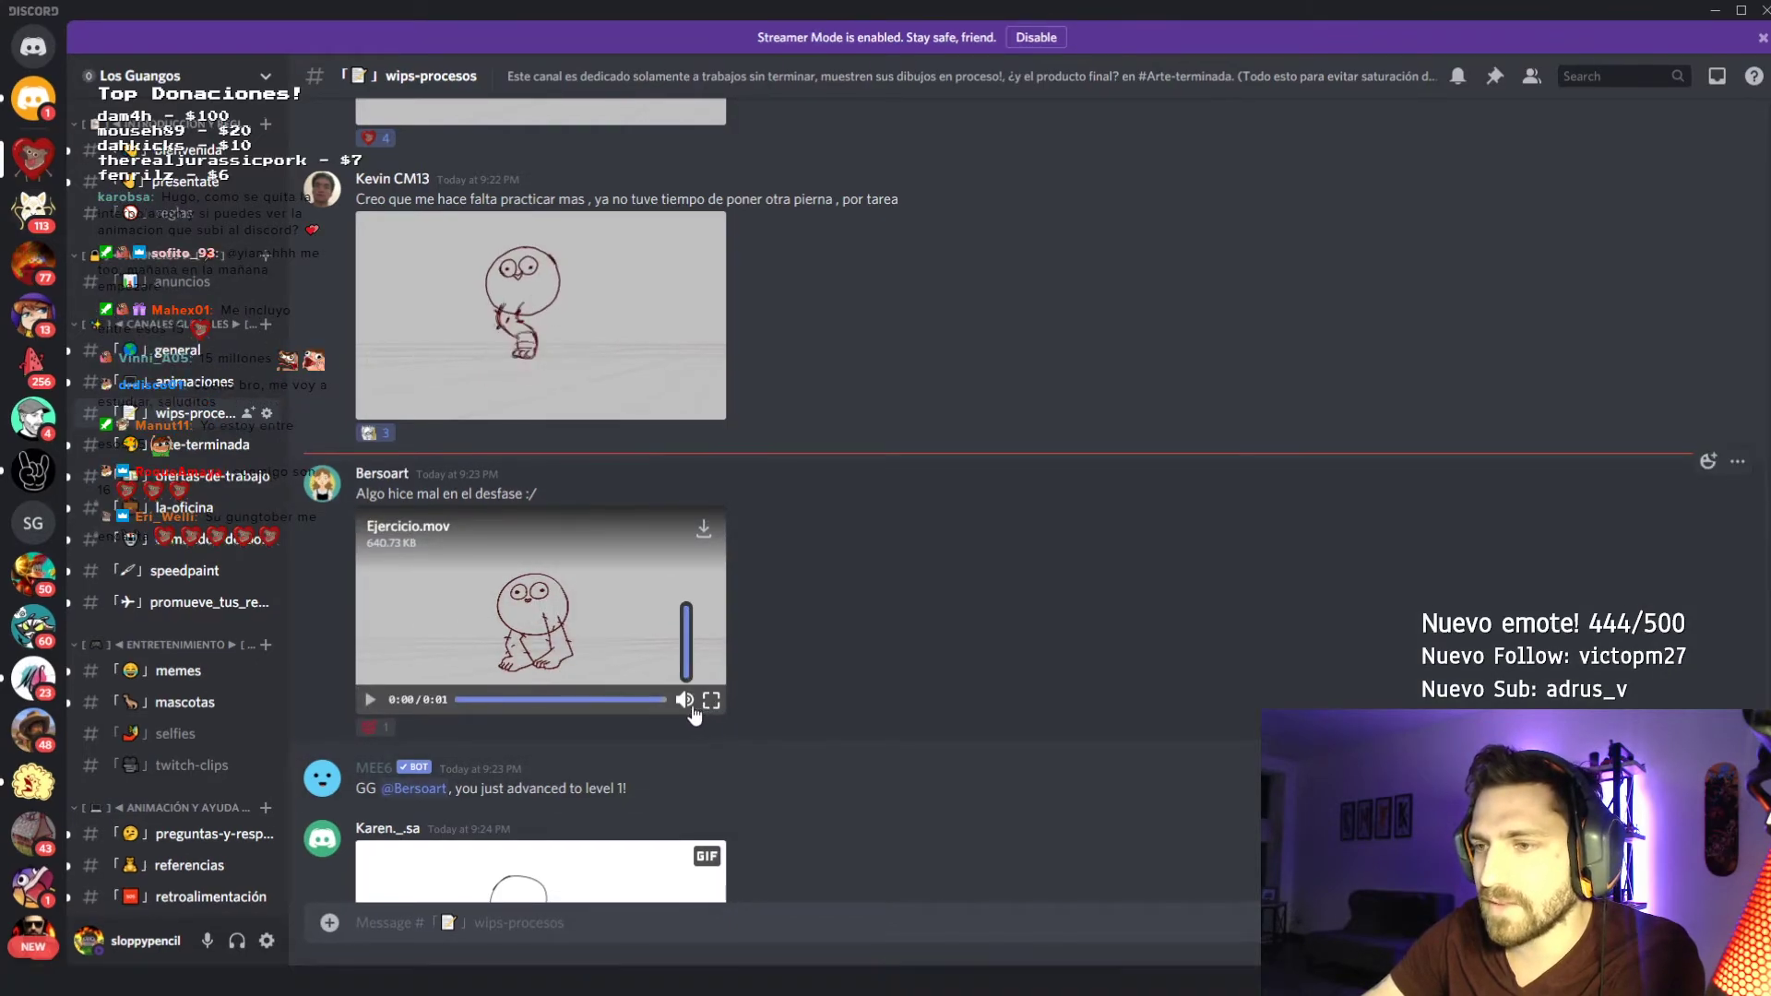
{"action": "left_click", "coordinate": [530, 730]}
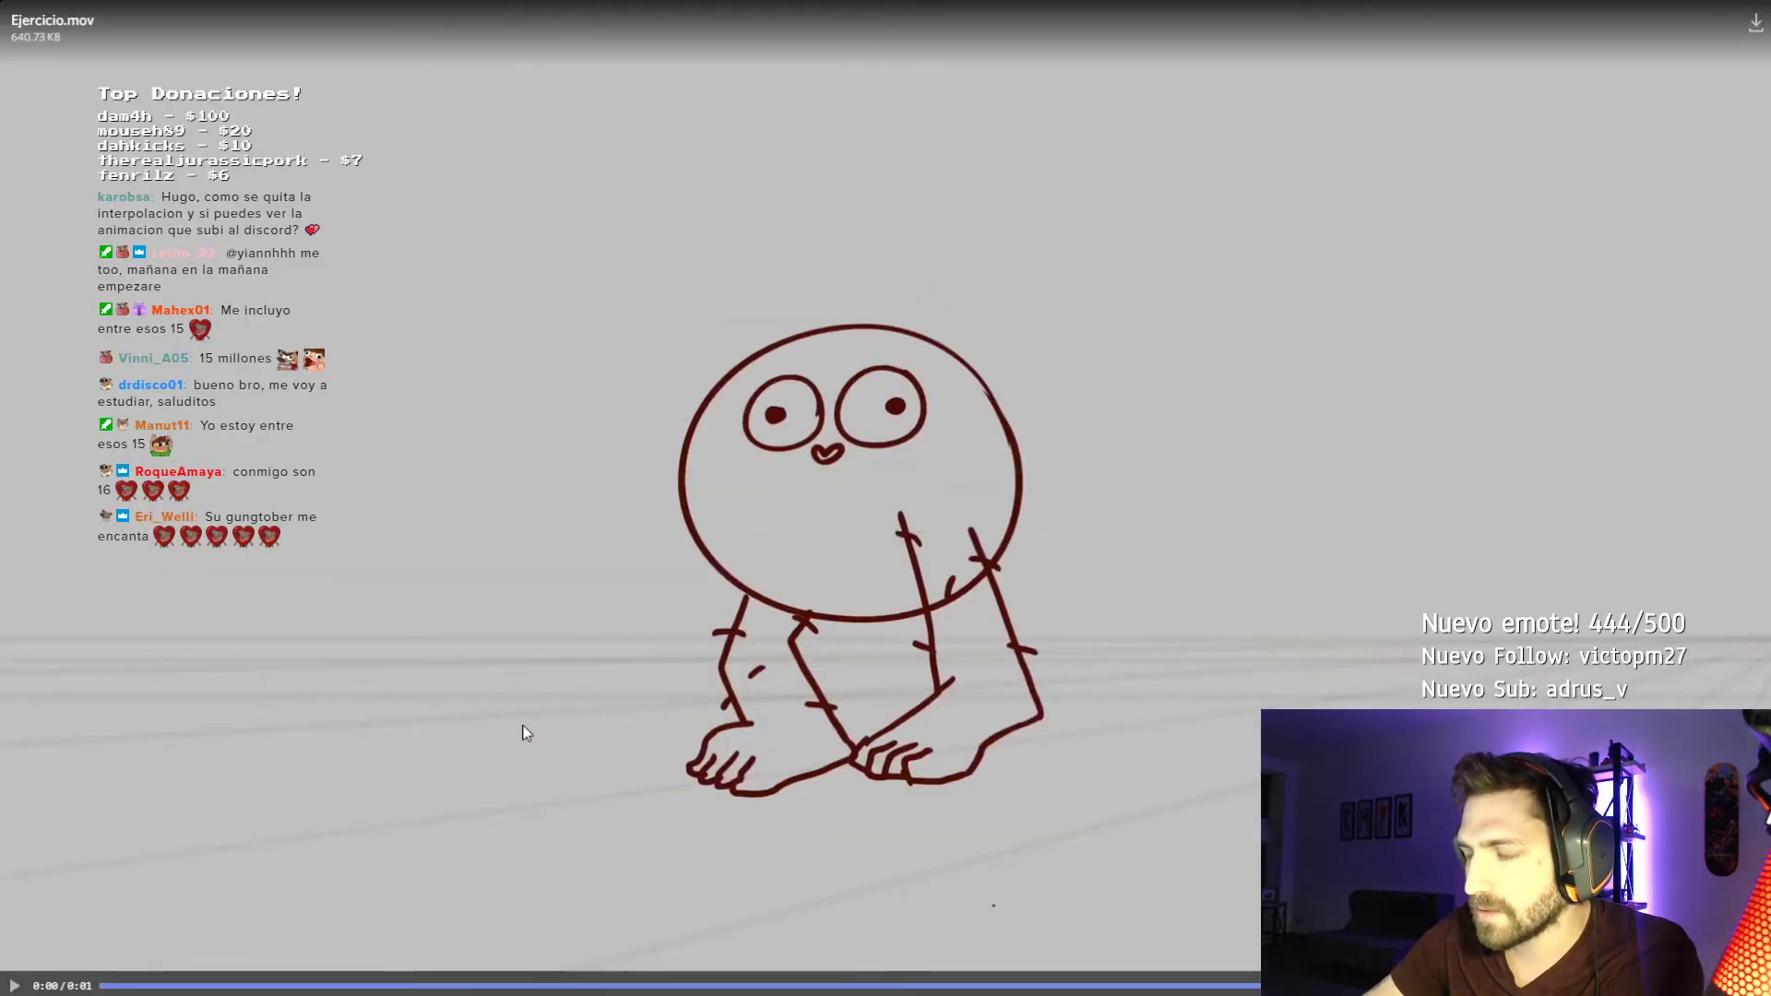
{"action": "left_click", "coordinate": [718, 733]}
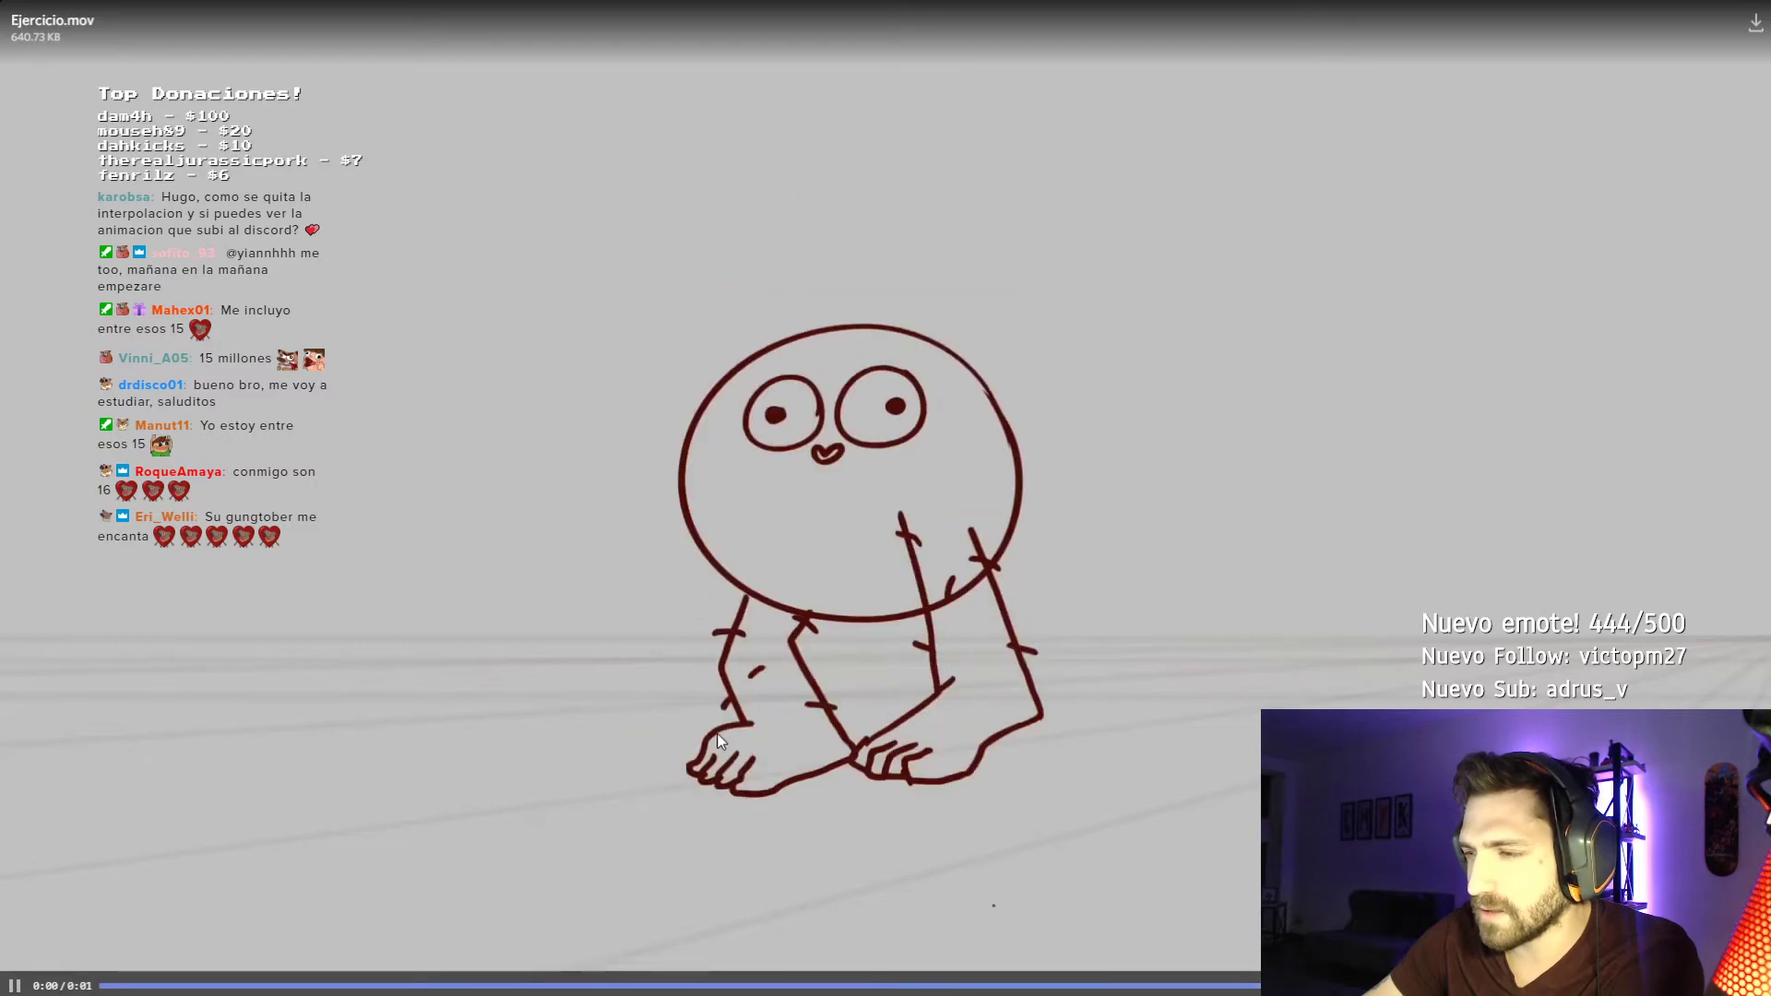
{"action": "left_click", "coordinate": [717, 733]}
{"action": "left_click", "coordinate": [717, 734]}
{"action": "left_click", "coordinate": [717, 733]}
{"action": "left_click", "coordinate": [717, 733]}
{"action": "left_click", "coordinate": [717, 733]}
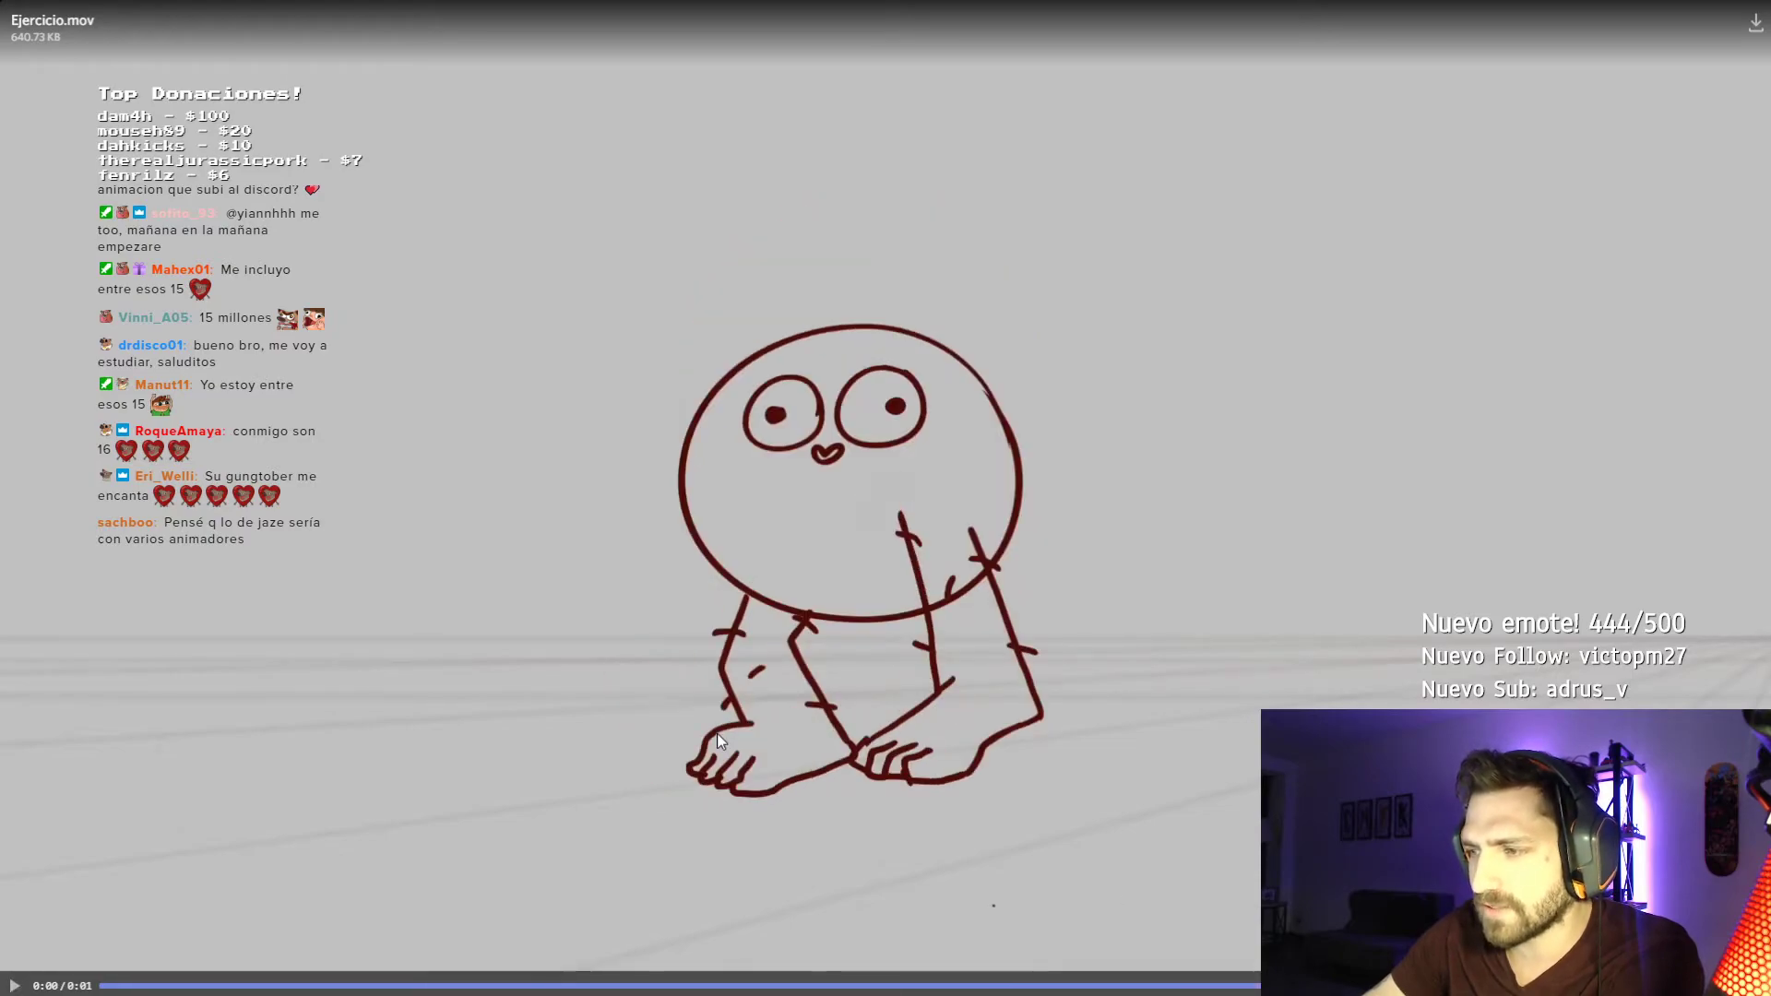
{"action": "left_click", "coordinate": [716, 734]}
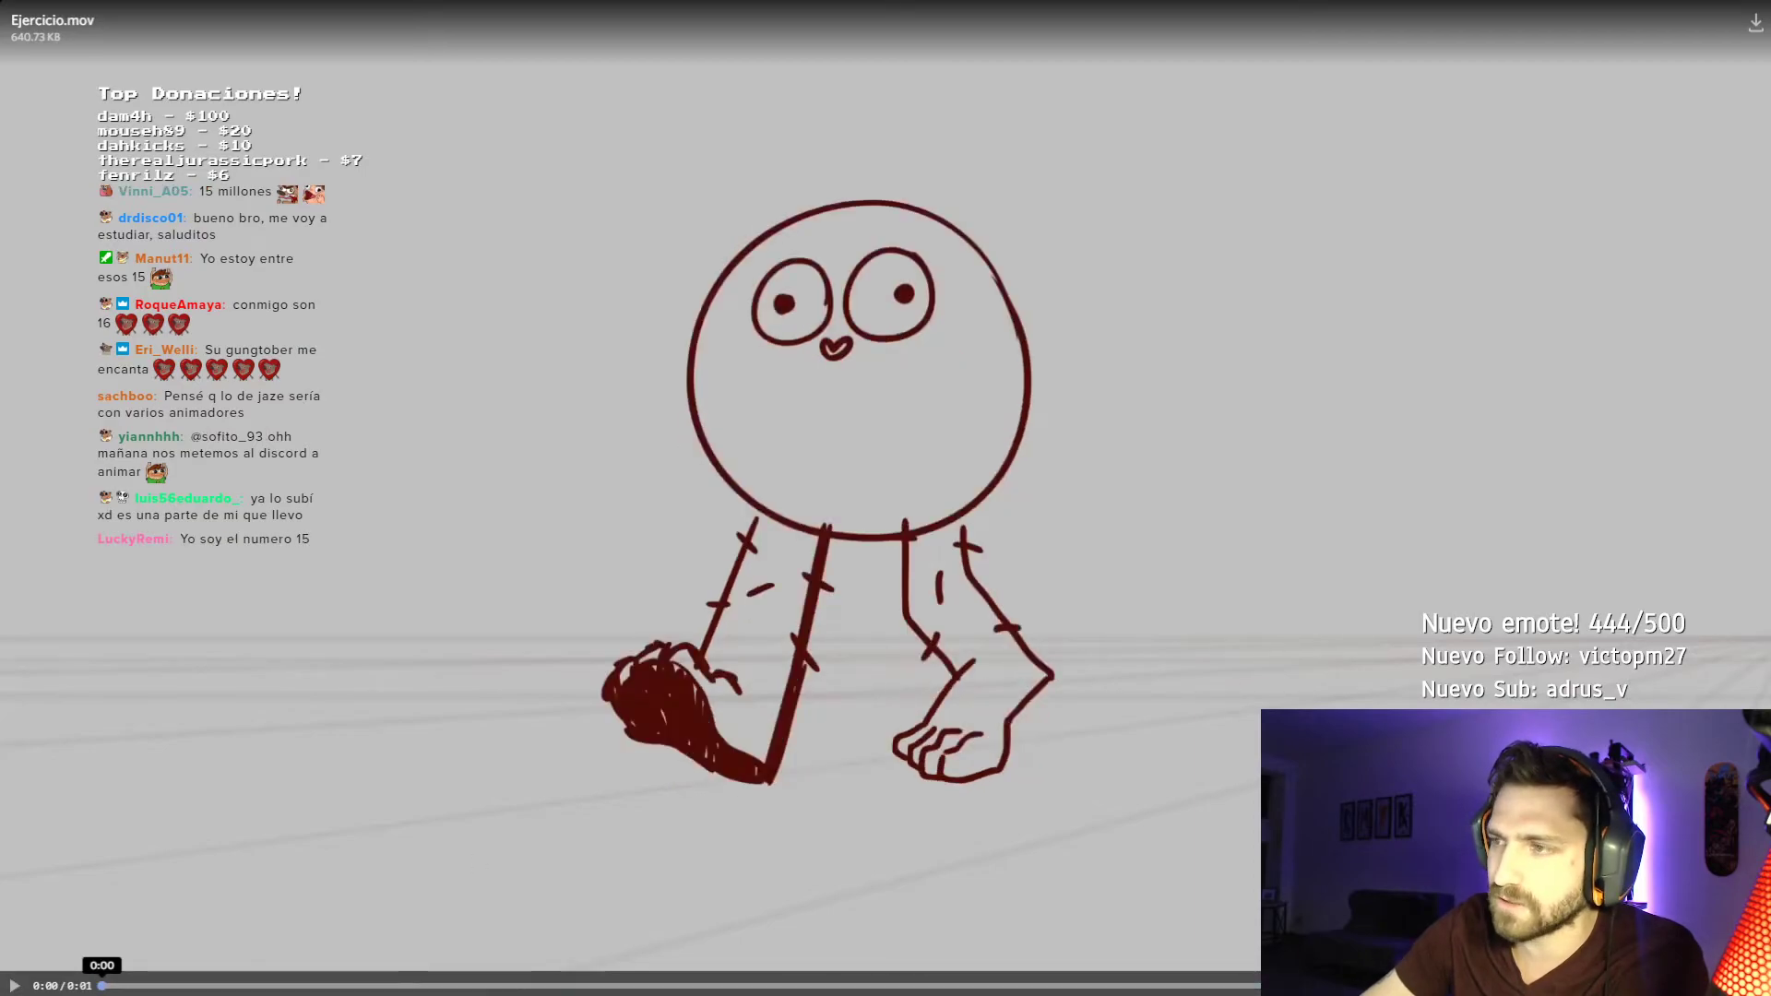
Scrub back and forth through Ejercicio.mov to examine its leg poses, and exit full screen.
{"action": "left_click_drag", "start_coordinate": [288, 986], "coordinate": [407, 986]}
{"action": "left_click_drag", "start_coordinate": [535, 989], "coordinate": [952, 985]}
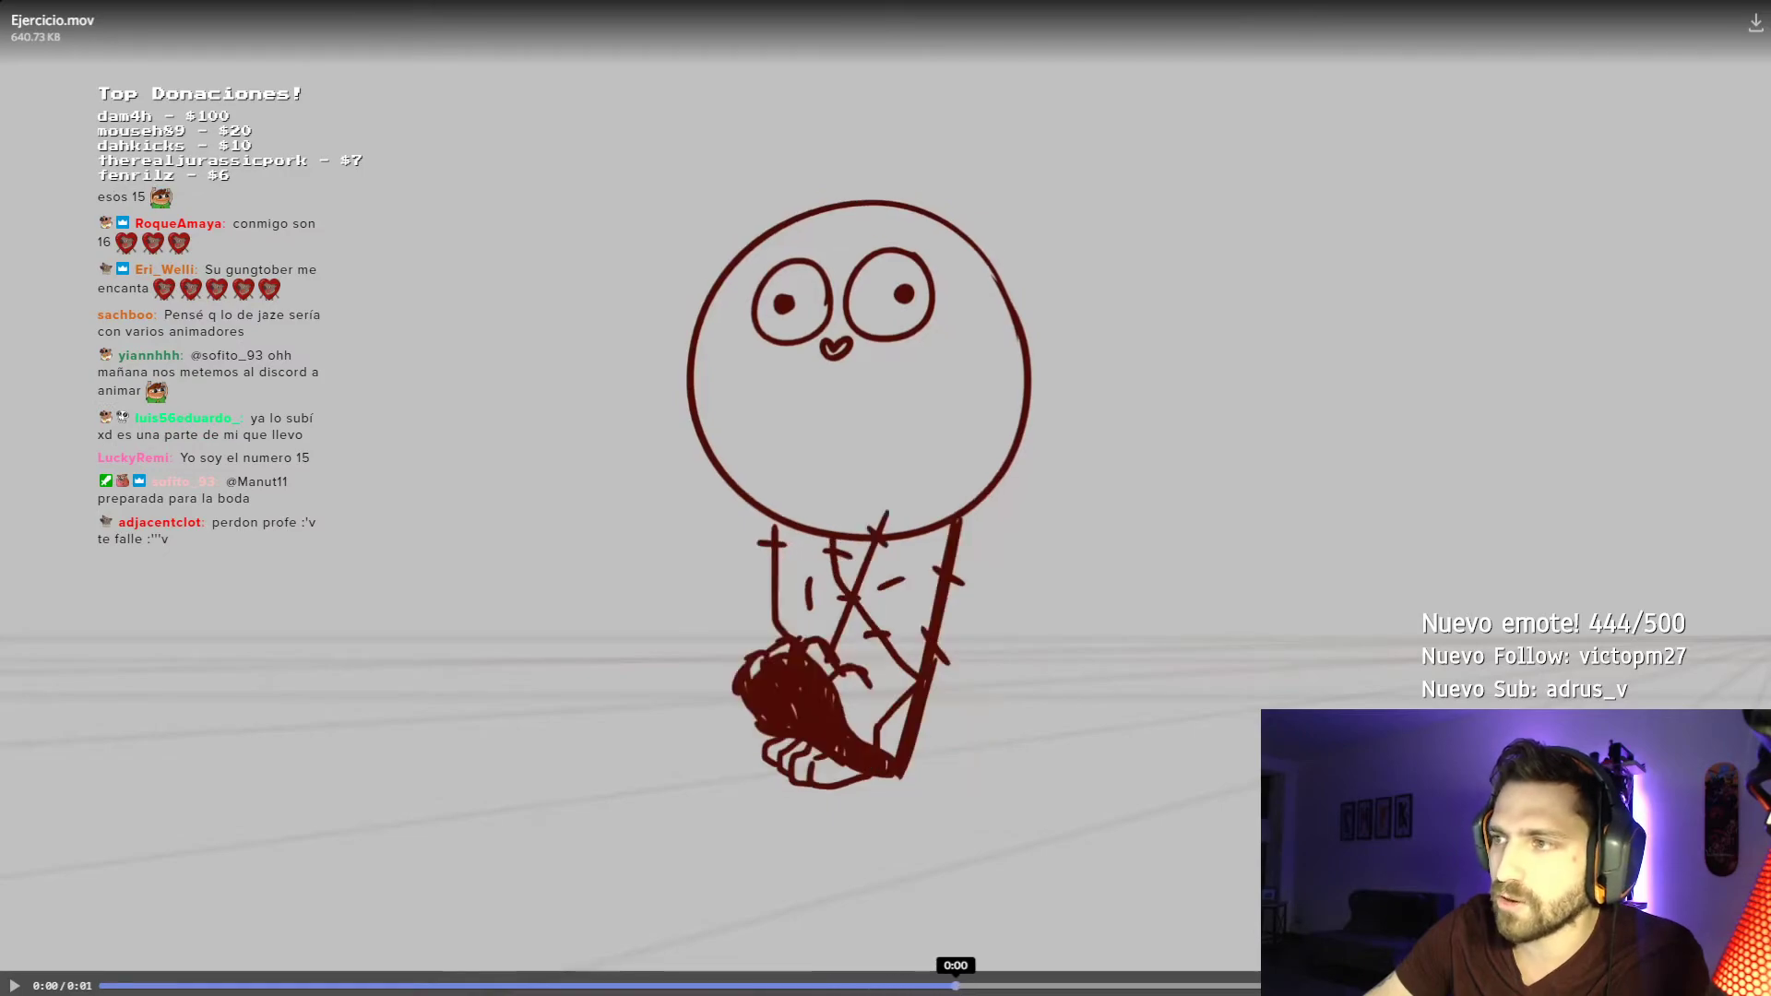
{"action": "left_click_drag", "start_coordinate": [1108, 985], "coordinate": [1337, 985]}
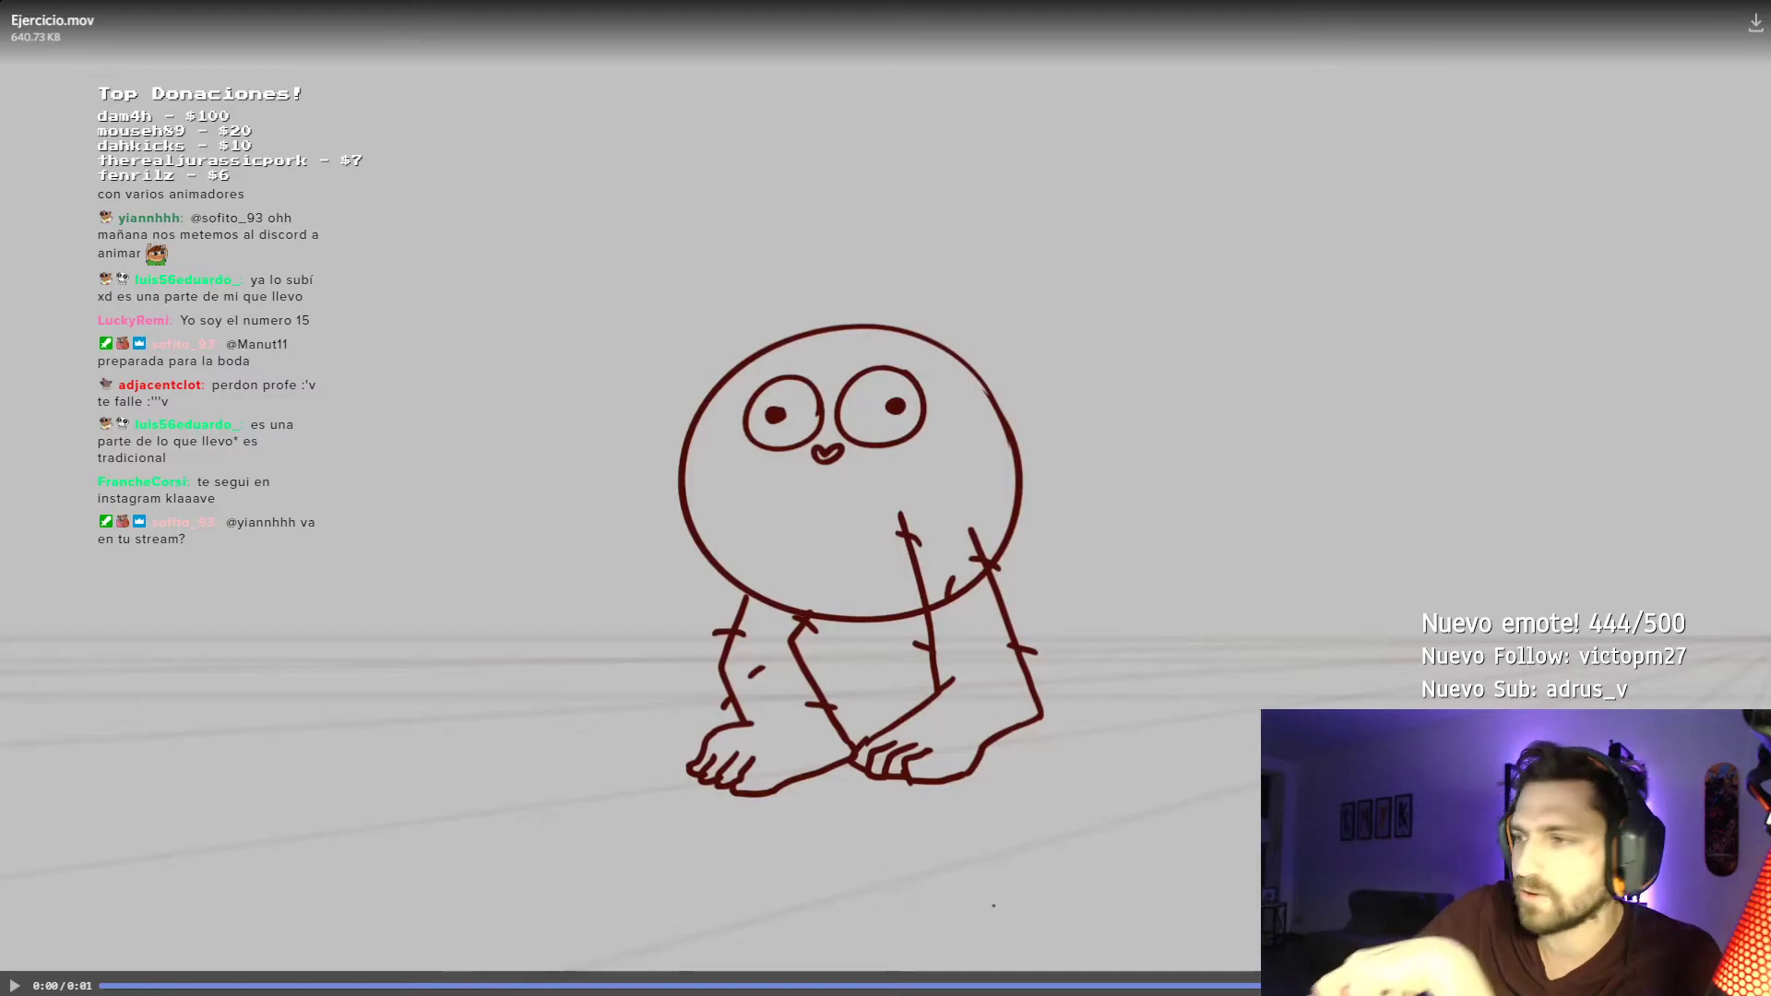
{"action": "mouse_move", "coordinate": [1337, 985]}
{"action": "left_mouse_down"}
{"action": "mouse_move", "coordinate": [101, 985]}
{"action": "mouse_move", "coordinate": [857, 980]}
{"action": "left_mouse_up"}
{"action": "left_click_drag", "start_coordinate": [1041, 986], "coordinate": [1439, 986]}
{"action": "key", "text": "Escape"}
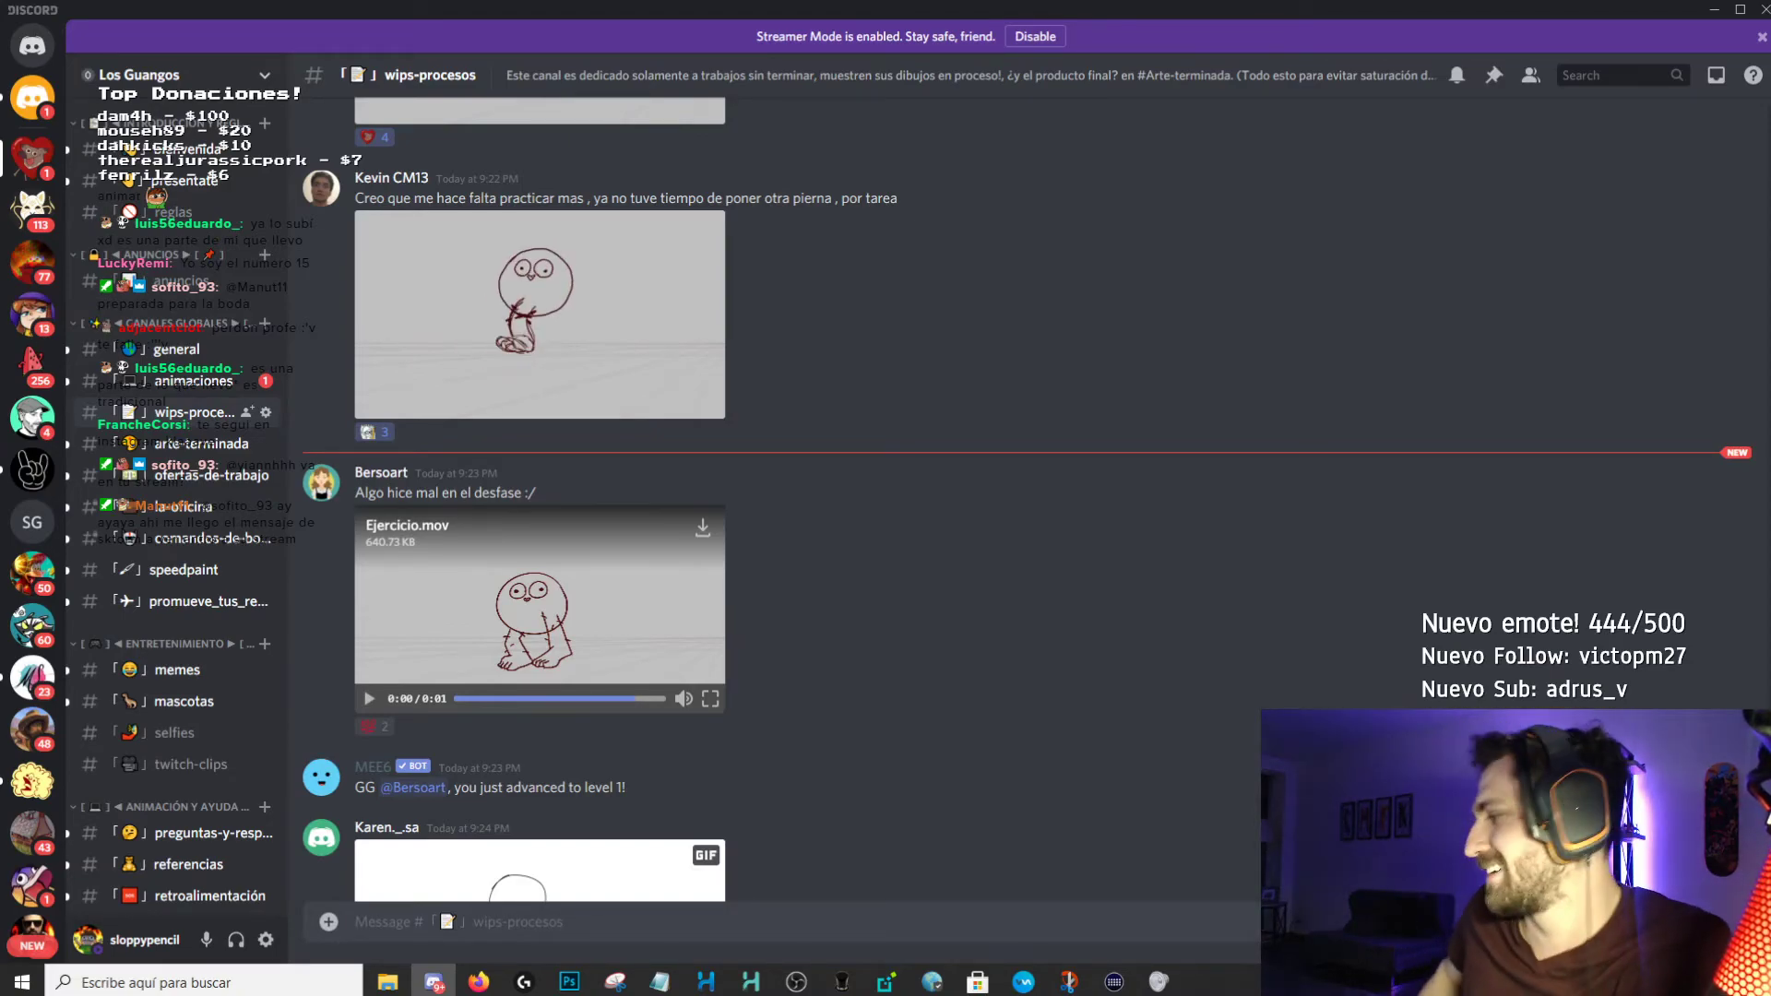
Enlarge the line-drawn walk GIF on a white background, close it, and add to its existing emote reaction.
{"action": "scroll", "coordinate": [947, 663], "scroll_direction": "down", "scroll_amount": 1}
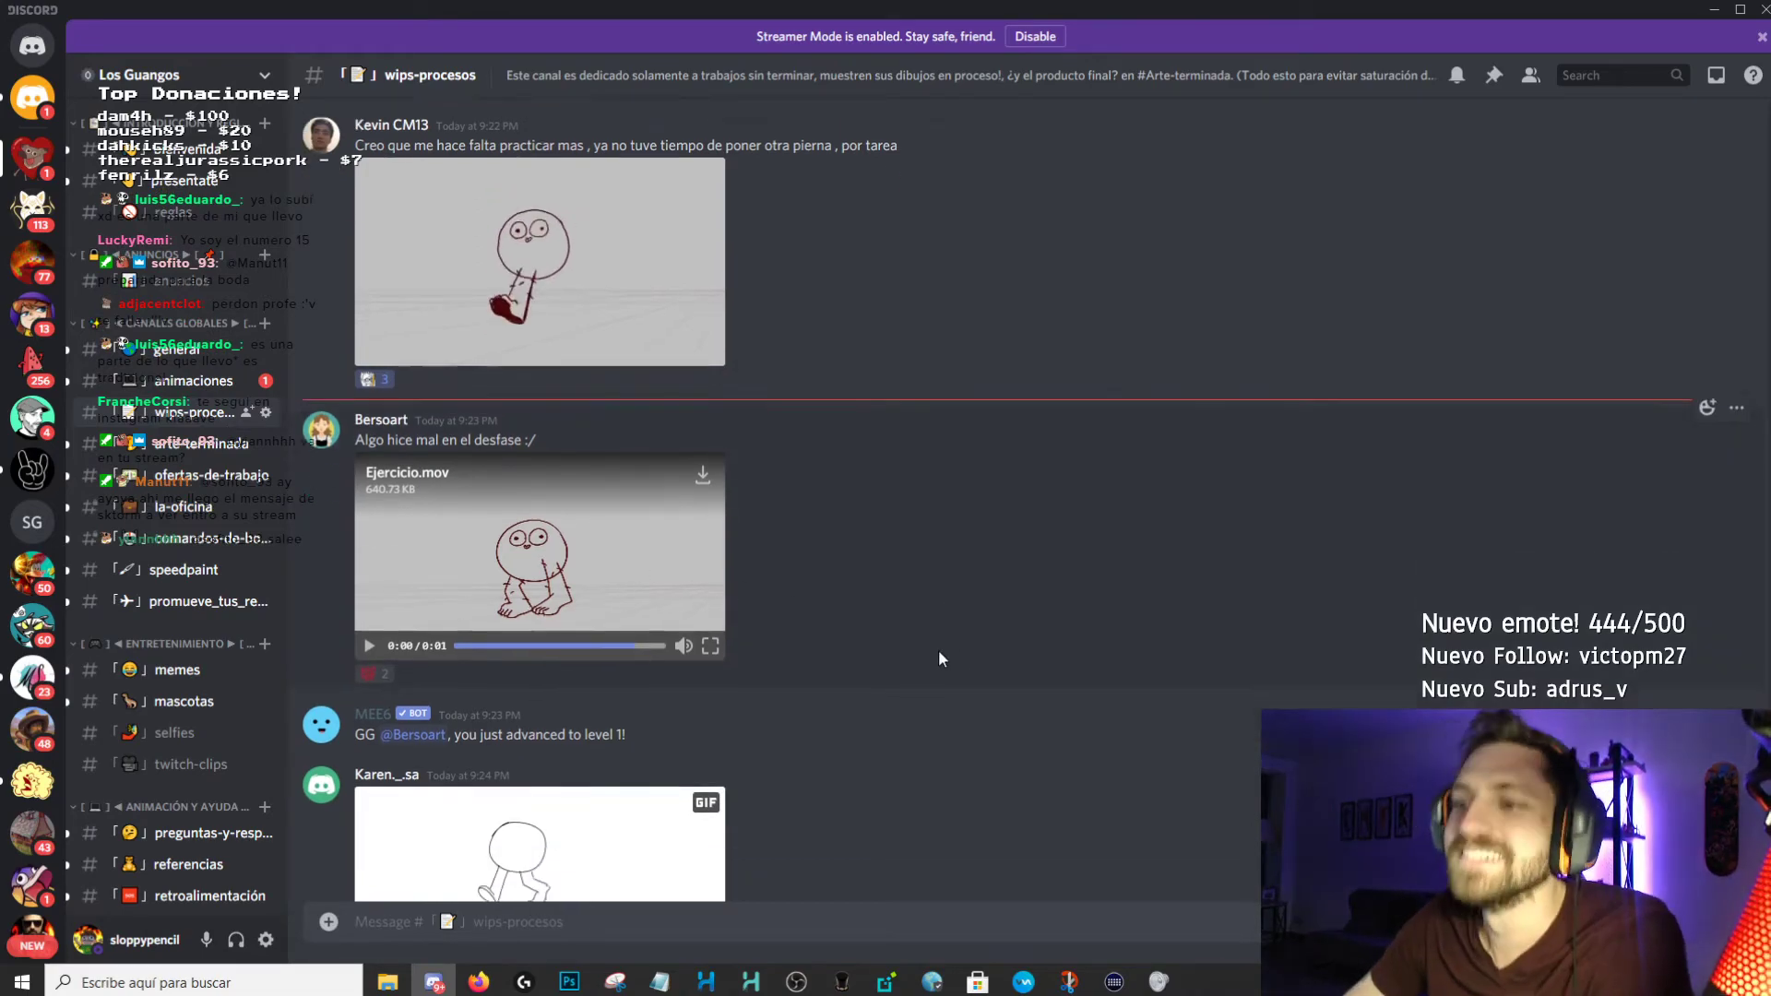
{"action": "scroll", "coordinate": [947, 662], "scroll_direction": "down", "scroll_amount": 3}
{"action": "left_click", "coordinate": [613, 640]}
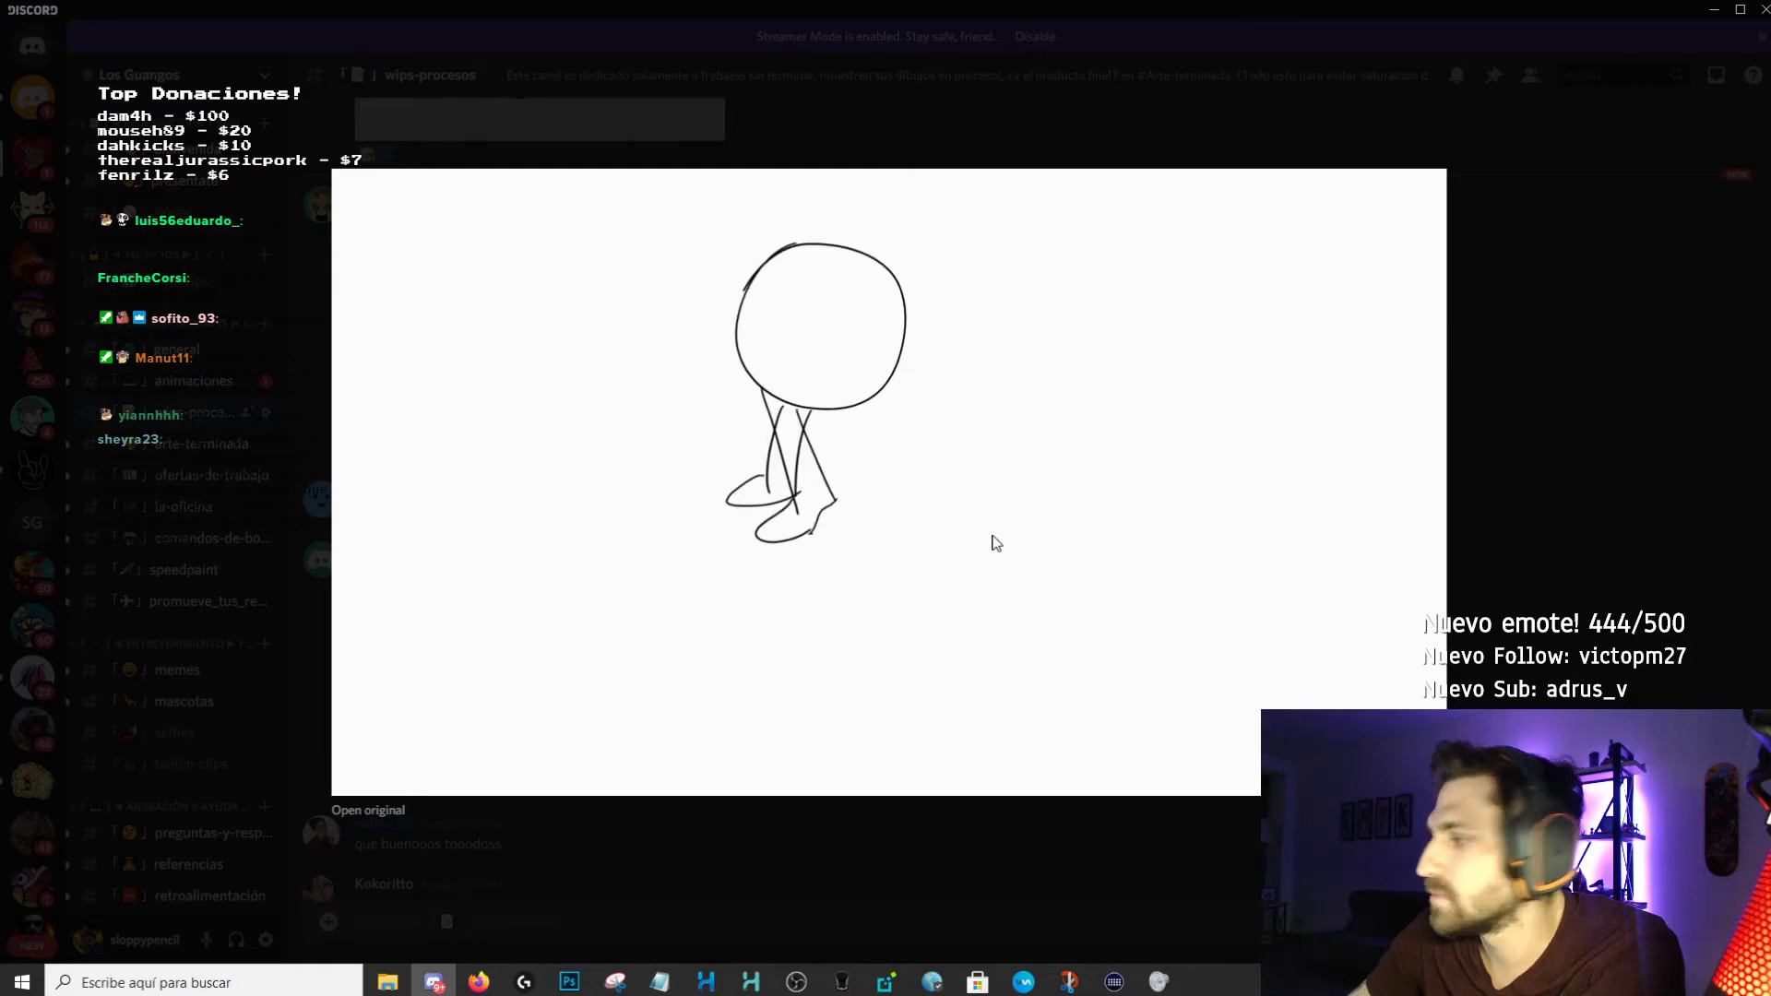
{"action": "left_click", "coordinate": [980, 834]}
{"action": "scroll", "coordinate": [825, 629], "scroll_direction": "down", "scroll_amount": 1}
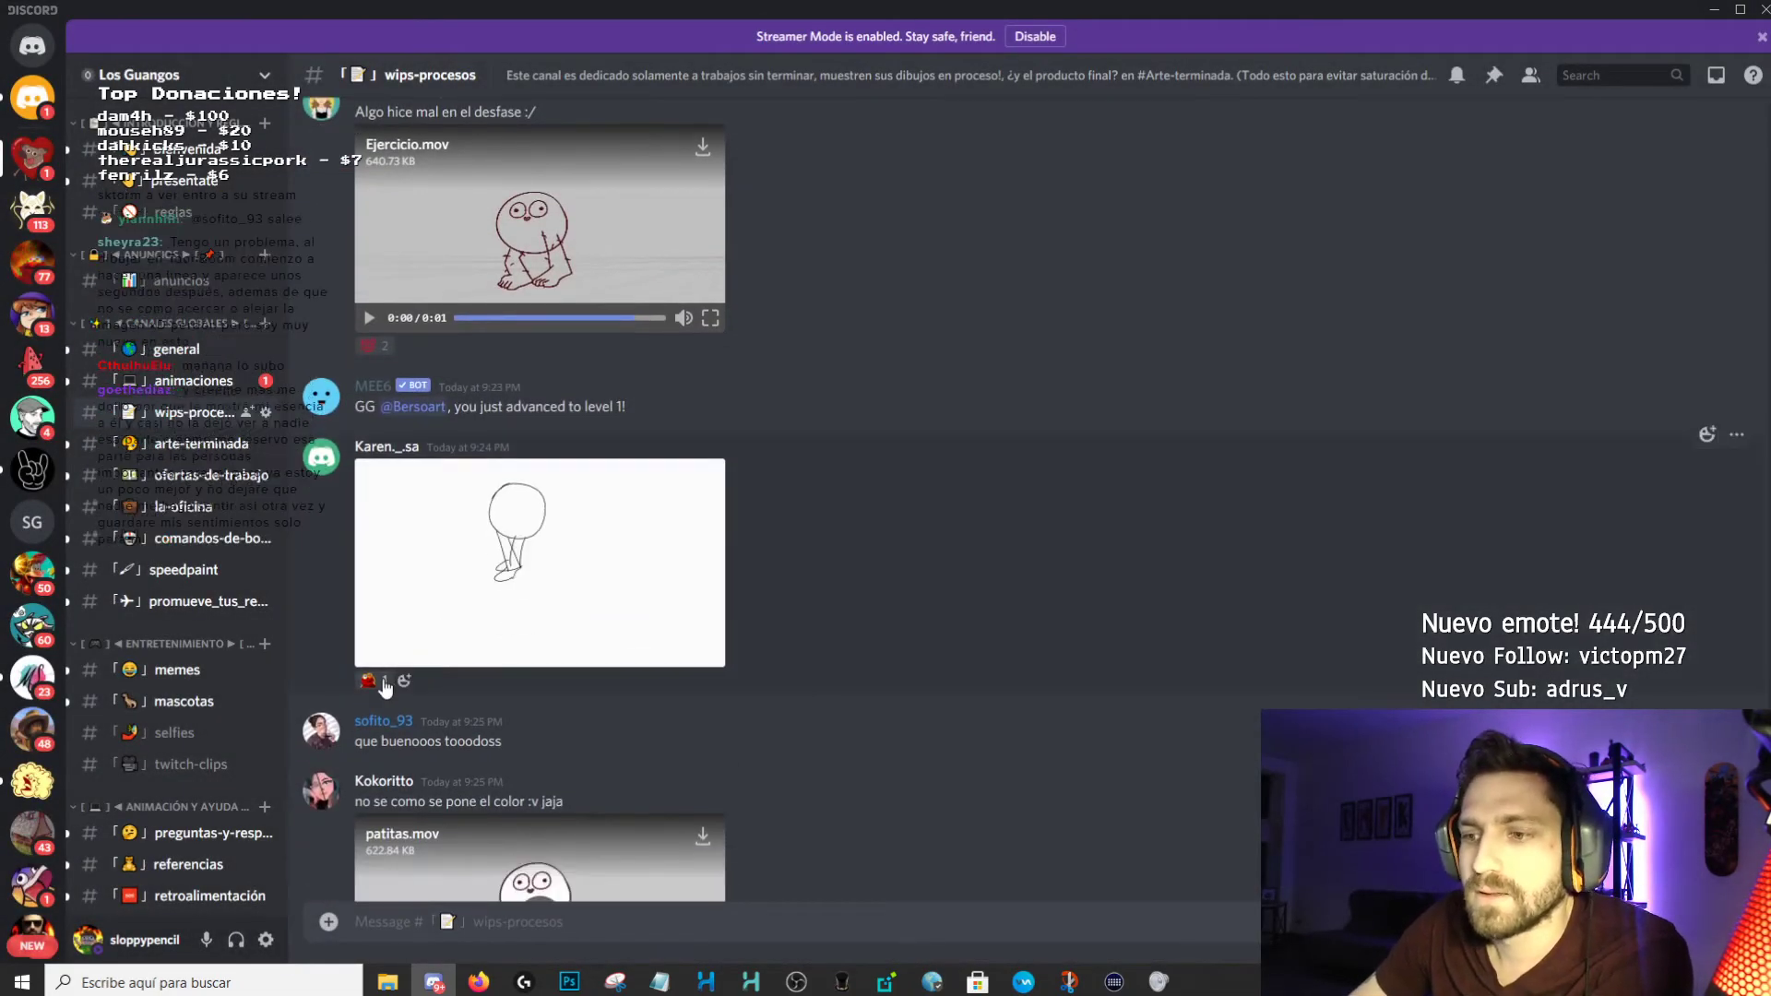
{"action": "scroll", "coordinate": [389, 679], "scroll_direction": "down", "scroll_amount": 2}
Read the "que buenooos tooodoss" comment and the patitas.mov caption, and add an emote reaction to the comment.
{"action": "left_click_drag", "start_coordinate": [371, 574], "coordinate": [723, 569]}
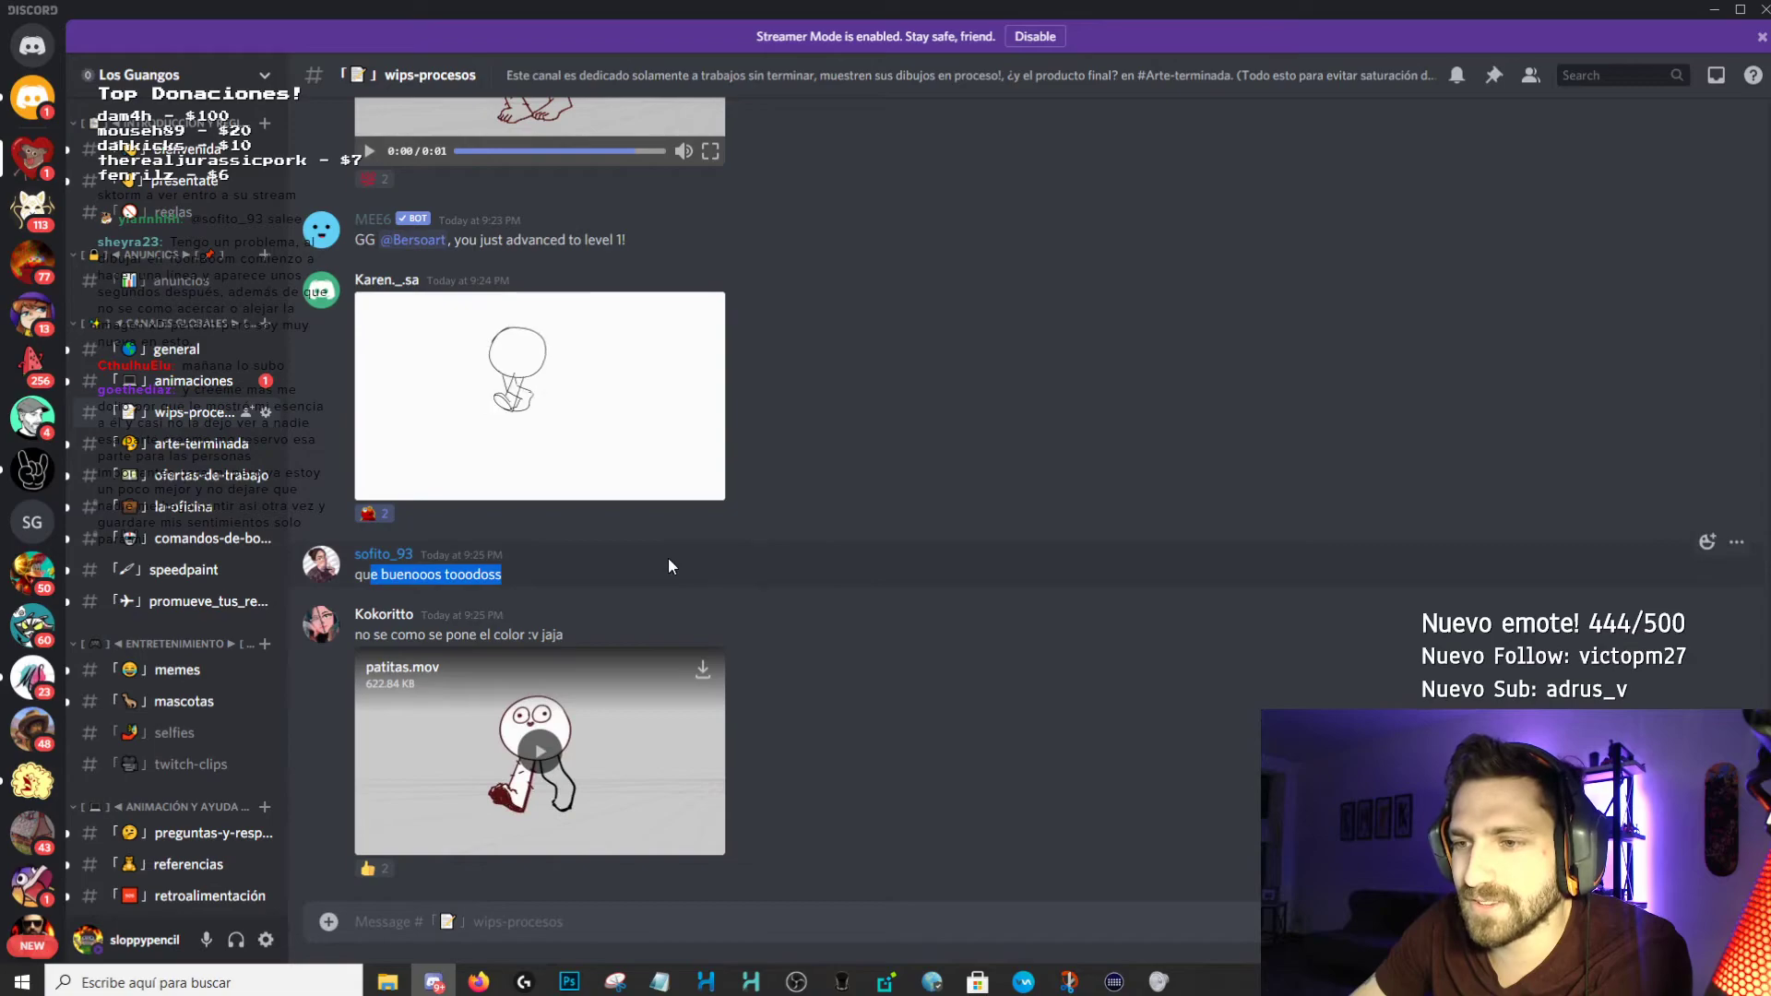
{"action": "left_click_drag", "start_coordinate": [356, 635], "coordinate": [1389, 633]}
{"action": "left_click", "coordinate": [1706, 542]}
{"action": "left_click", "coordinate": [1386, 636]}
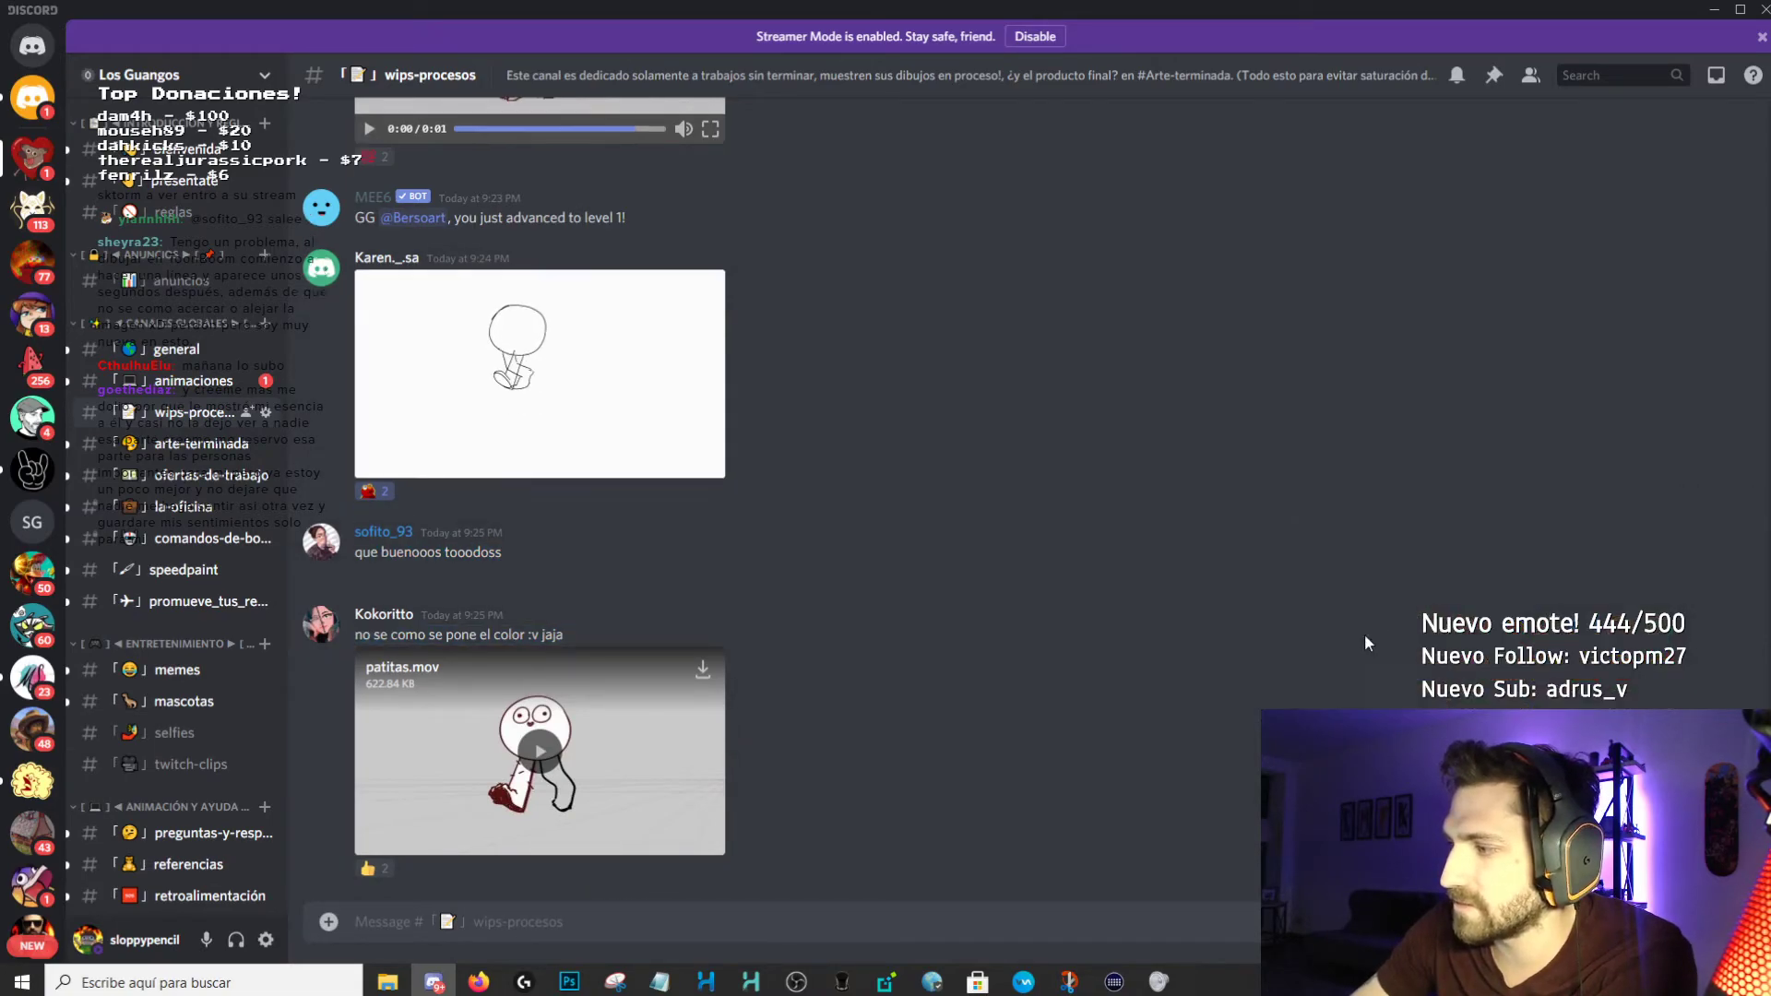
Play the patitas.mov walk cycle in full screen and replay it repeatedly to examine the leg movement.
{"action": "left_click", "coordinate": [539, 750]}
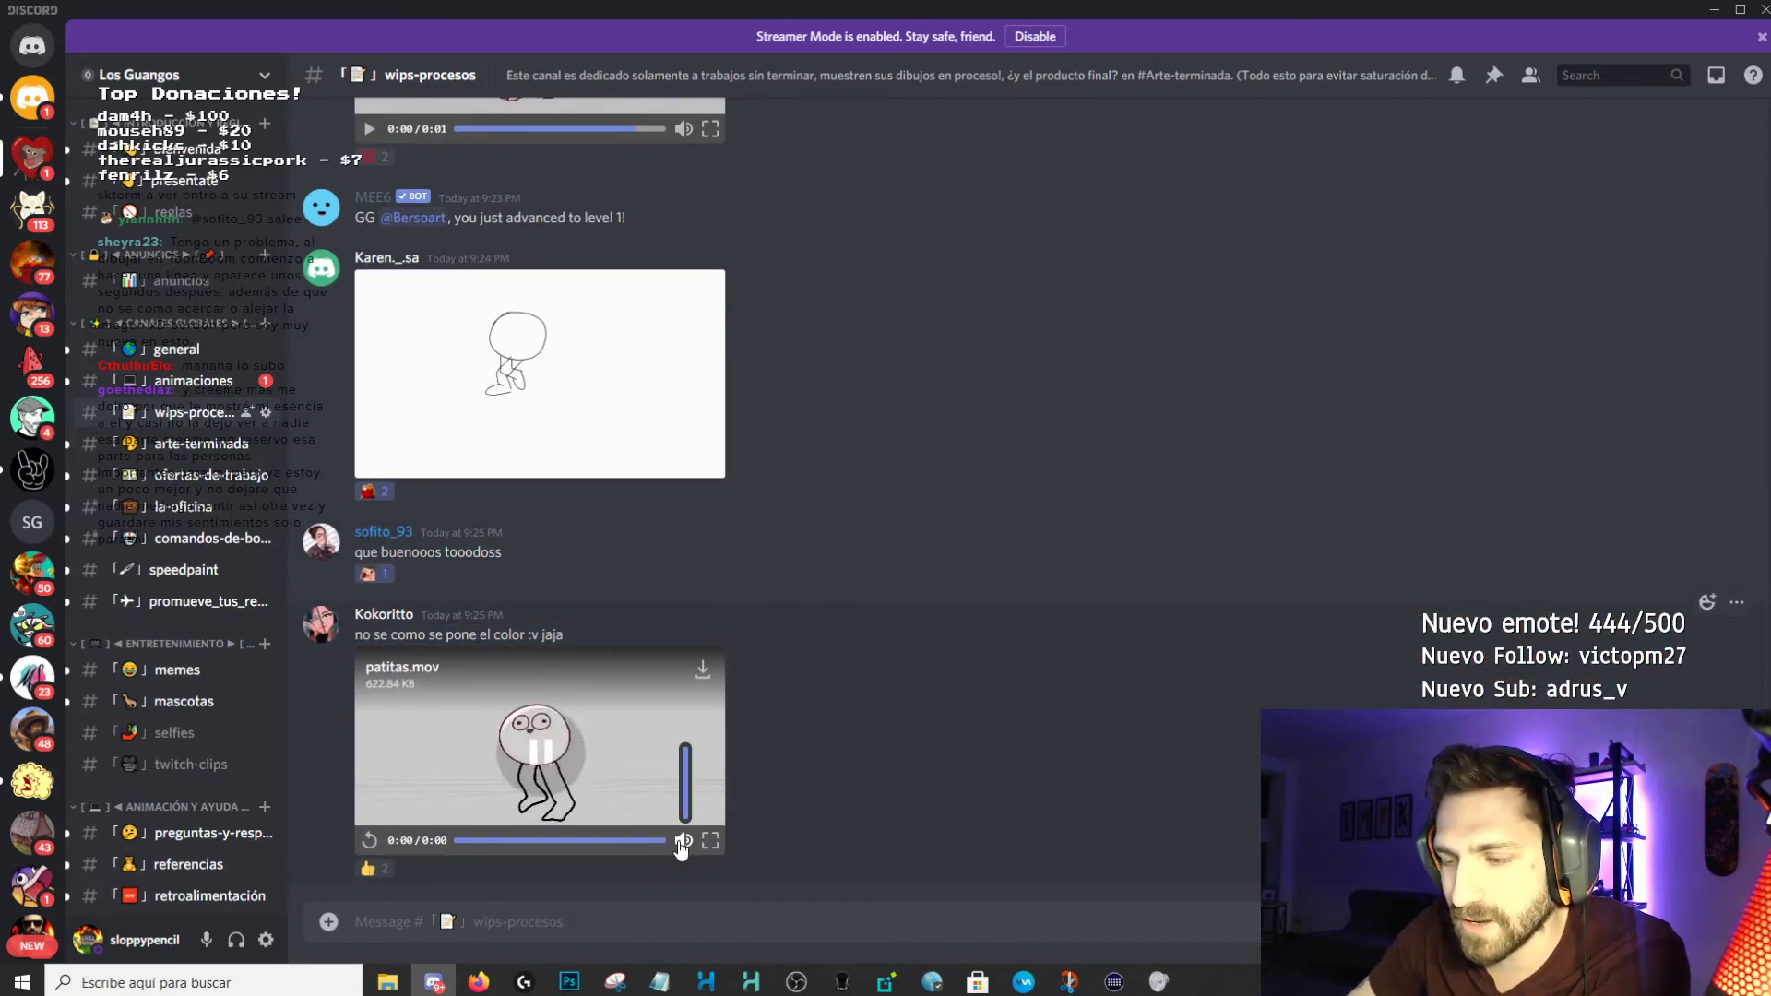
{"action": "left_click", "coordinate": [710, 840]}
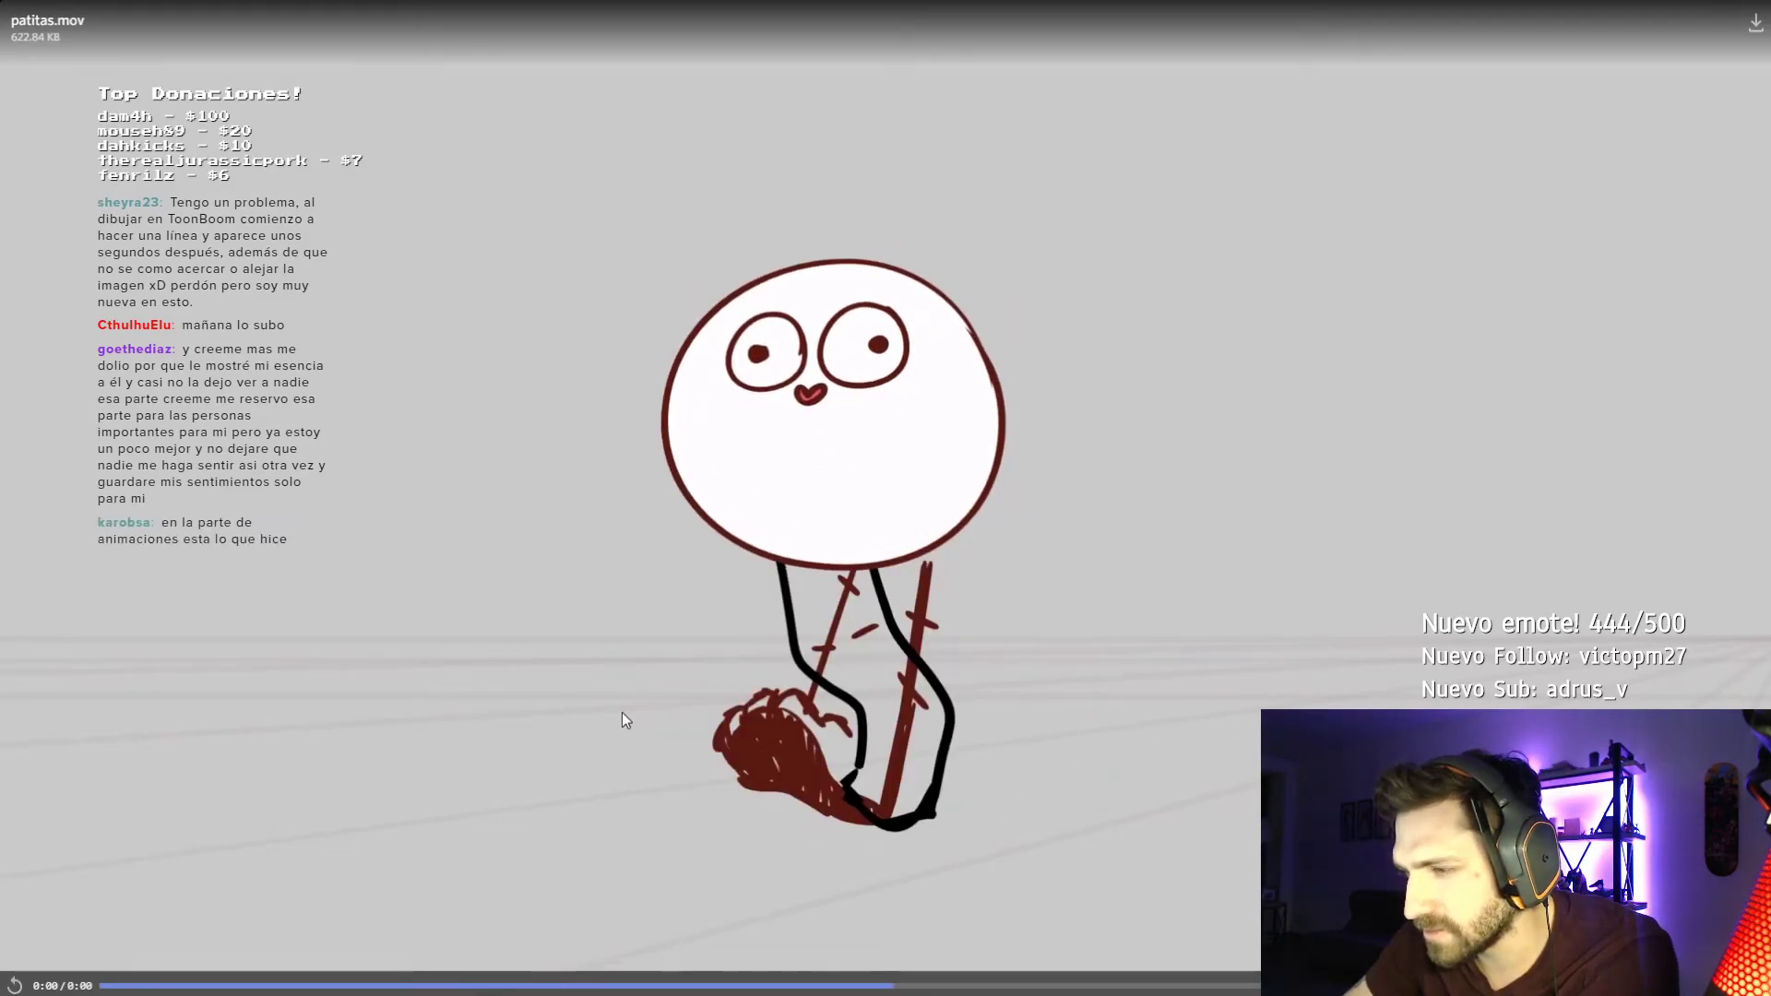
{"action": "left_click", "coordinate": [621, 721]}
{"action": "left_click", "coordinate": [624, 713]}
{"action": "left_click", "coordinate": [919, 430]}
{"action": "left_click", "coordinate": [870, 386]}
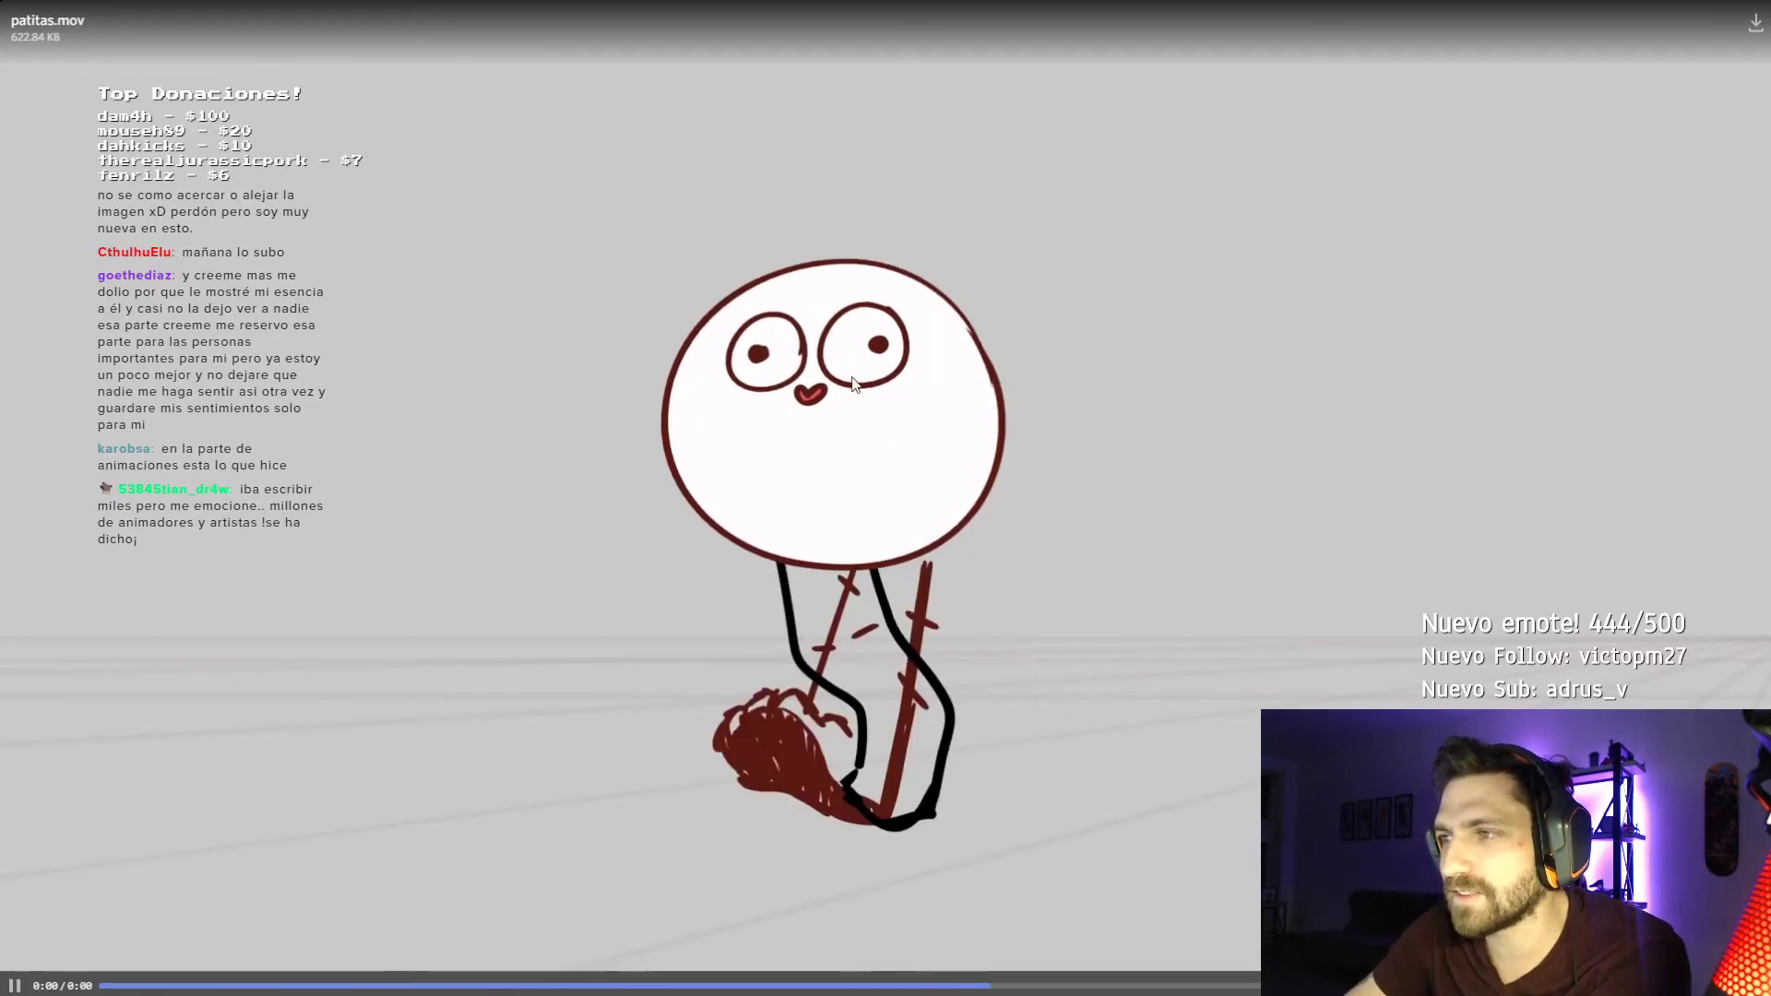
{"action": "left_click", "coordinate": [819, 380]}
{"action": "left_click", "coordinate": [794, 599]}
{"action": "left_click", "coordinate": [688, 738]}
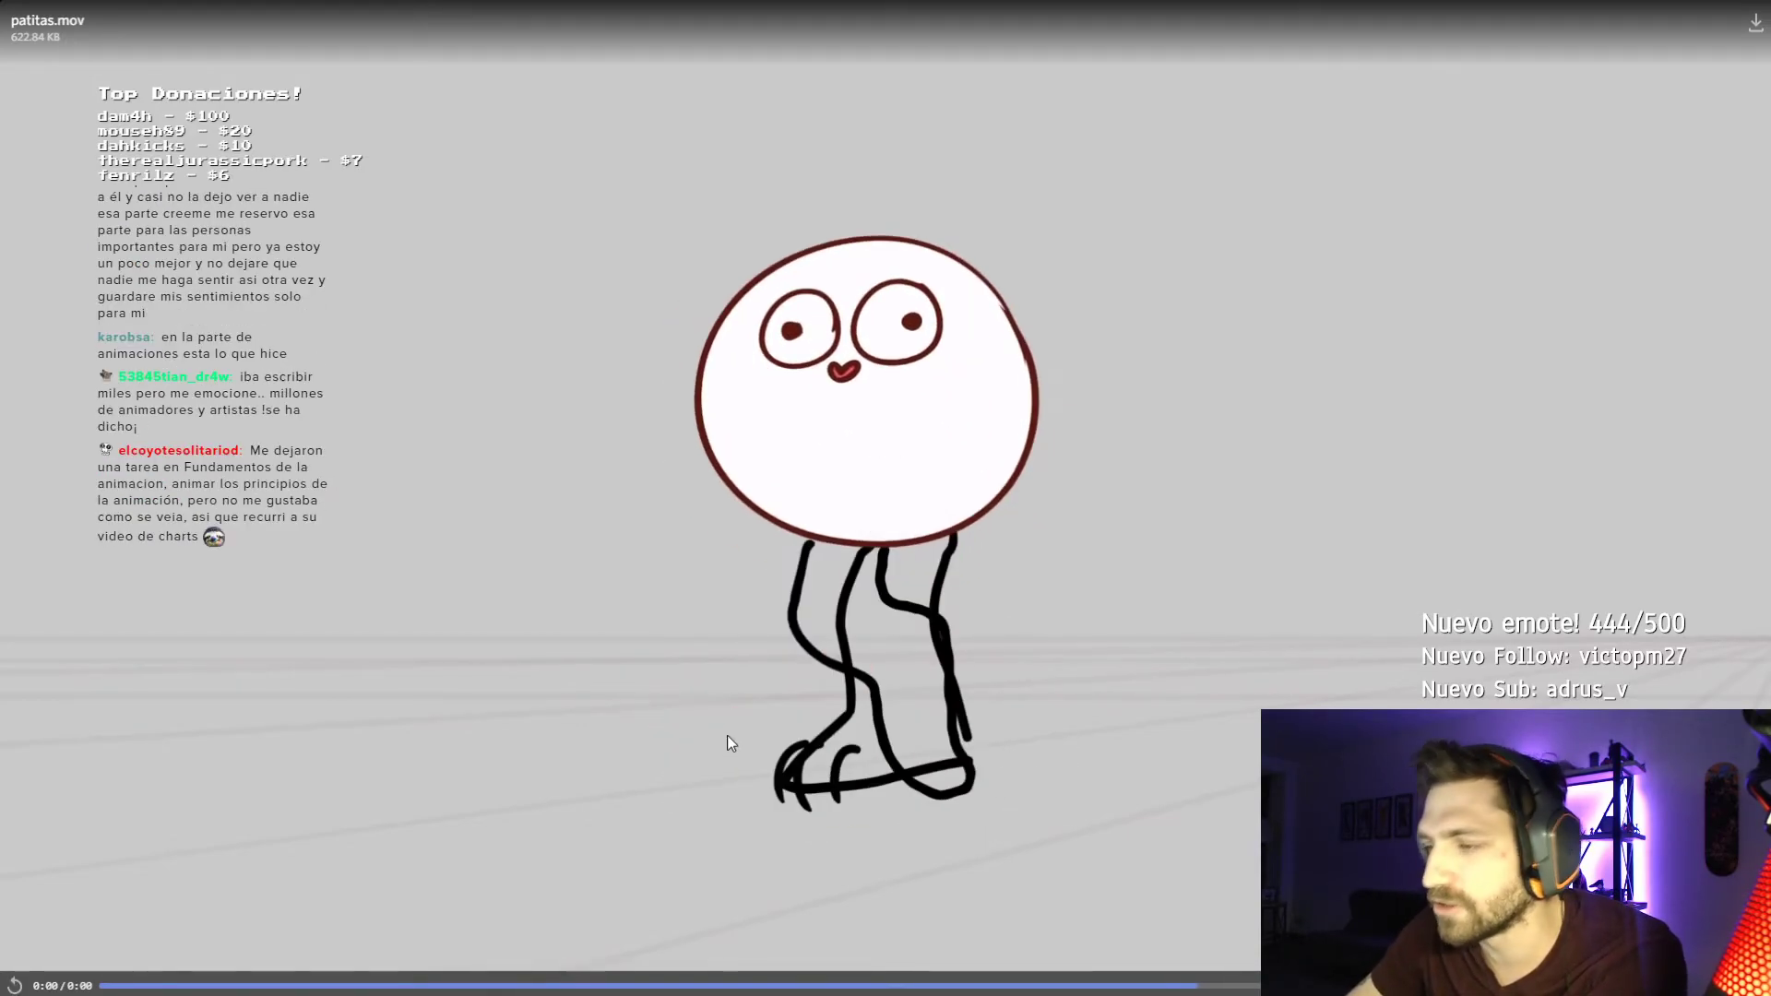
{"action": "left_click", "coordinate": [646, 719]}
{"action": "left_click", "coordinate": [646, 723]}
{"action": "left_click", "coordinate": [646, 723]}
Scrub through patitas.mov to examine its leg poses, replay it, and exit full screen.
{"action": "left_click_drag", "start_coordinate": [190, 986], "coordinate": [1181, 983]}
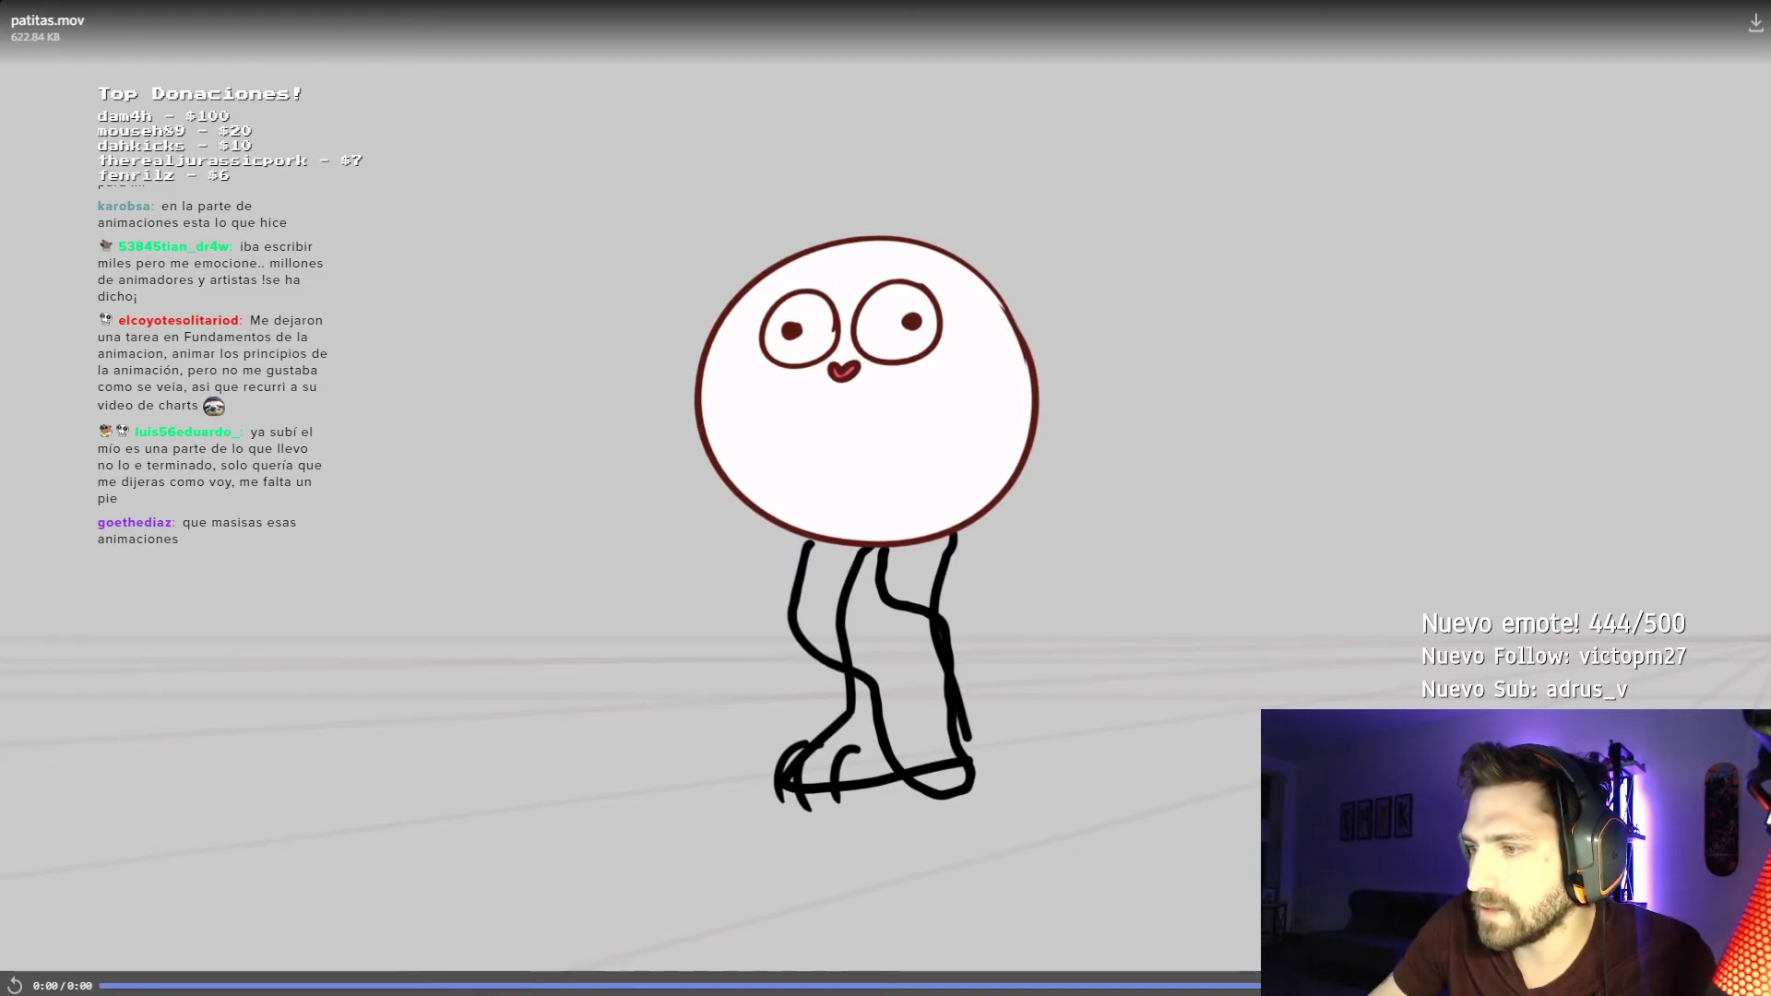
{"action": "left_click_drag", "start_coordinate": [1338, 986], "coordinate": [100, 986]}
{"action": "left_click", "coordinate": [13, 988]}
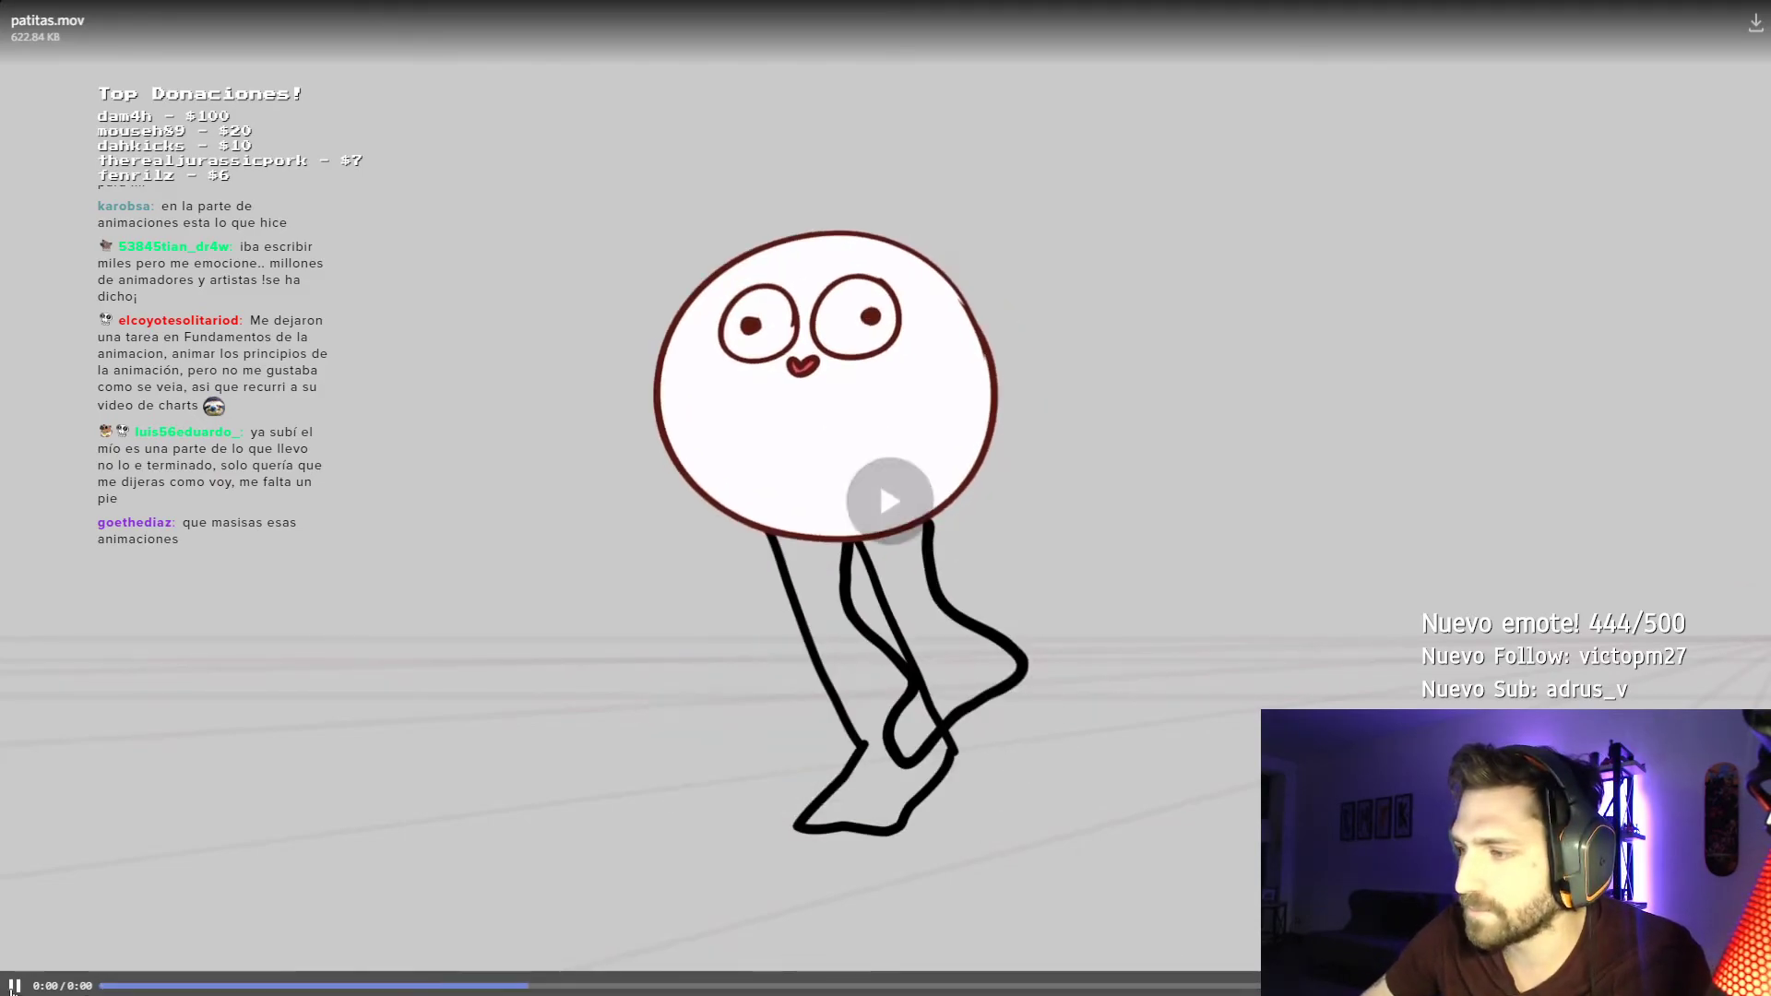
{"action": "left_click", "coordinate": [13, 990]}
{"action": "left_click", "coordinate": [13, 990]}
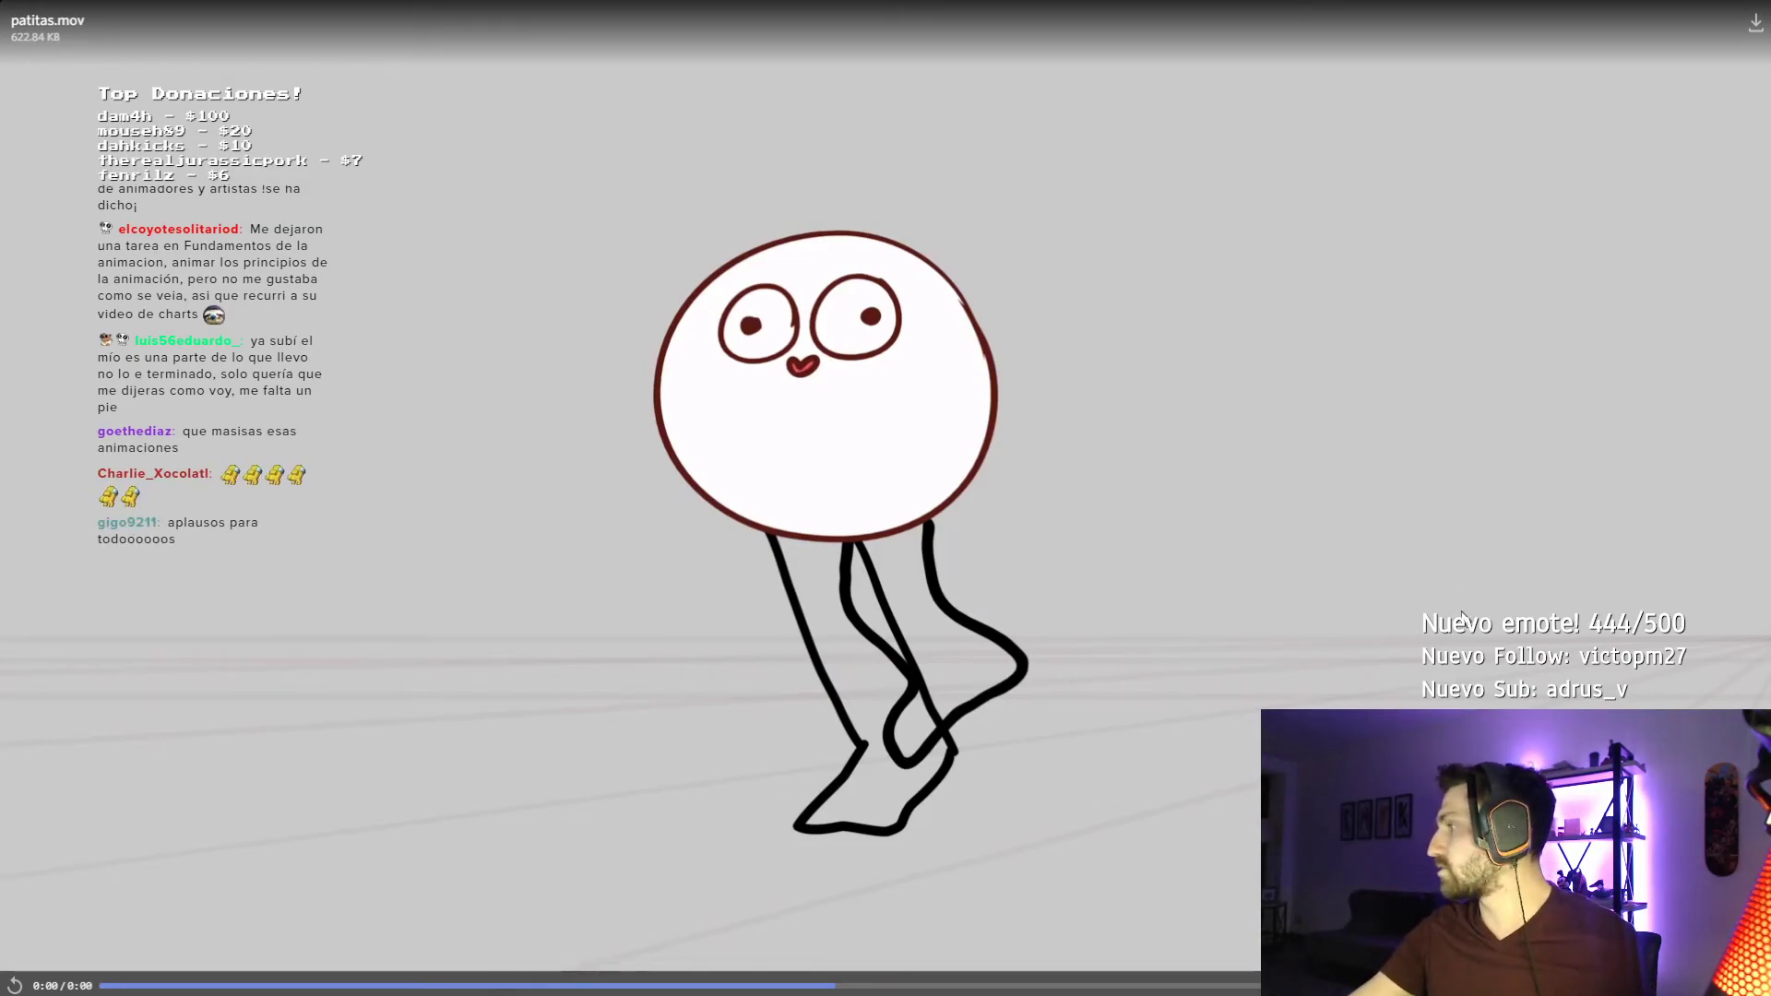
{"action": "double_click", "coordinate": [1153, 640]}
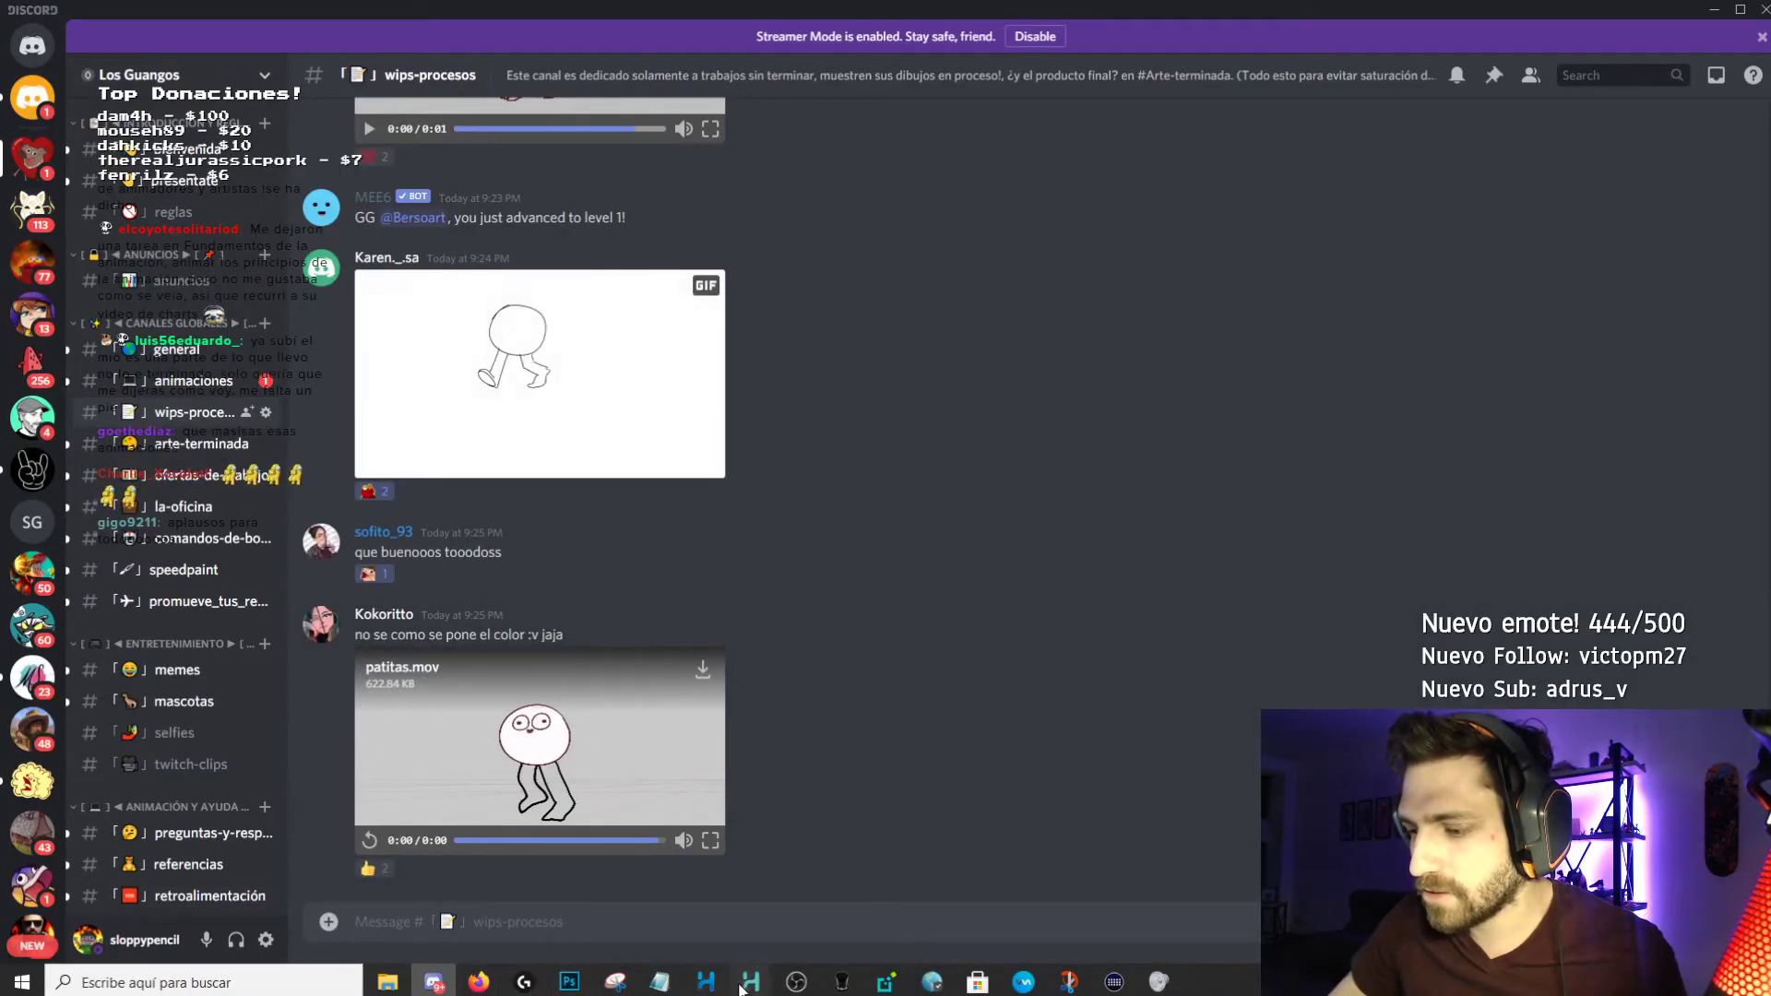
Switch back to Harmony and reframe the walk-cycle character in the camera view.
{"action": "left_click", "coordinate": [747, 983]}
{"action": "scroll", "coordinate": [614, 533], "scroll_direction": "down", "scroll_amount": 2}
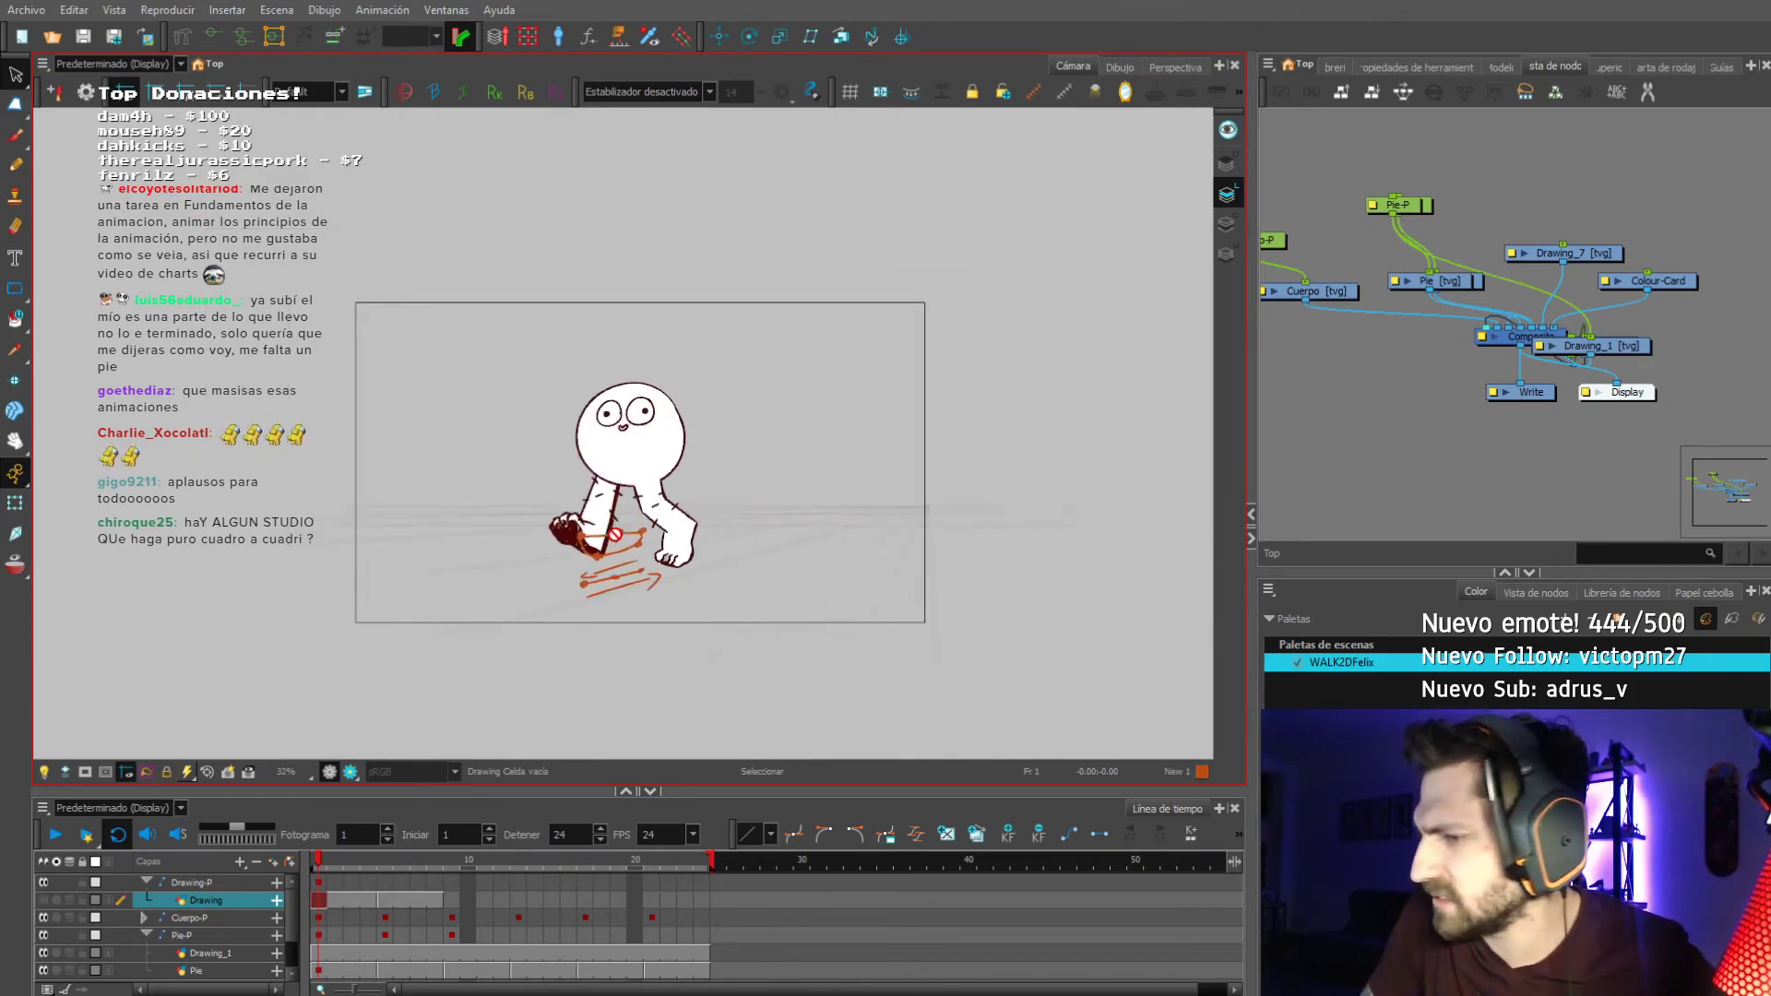
{"action": "key", "text": "1"}
{"action": "key", "text": "2"}
{"action": "key", "text": "1"}
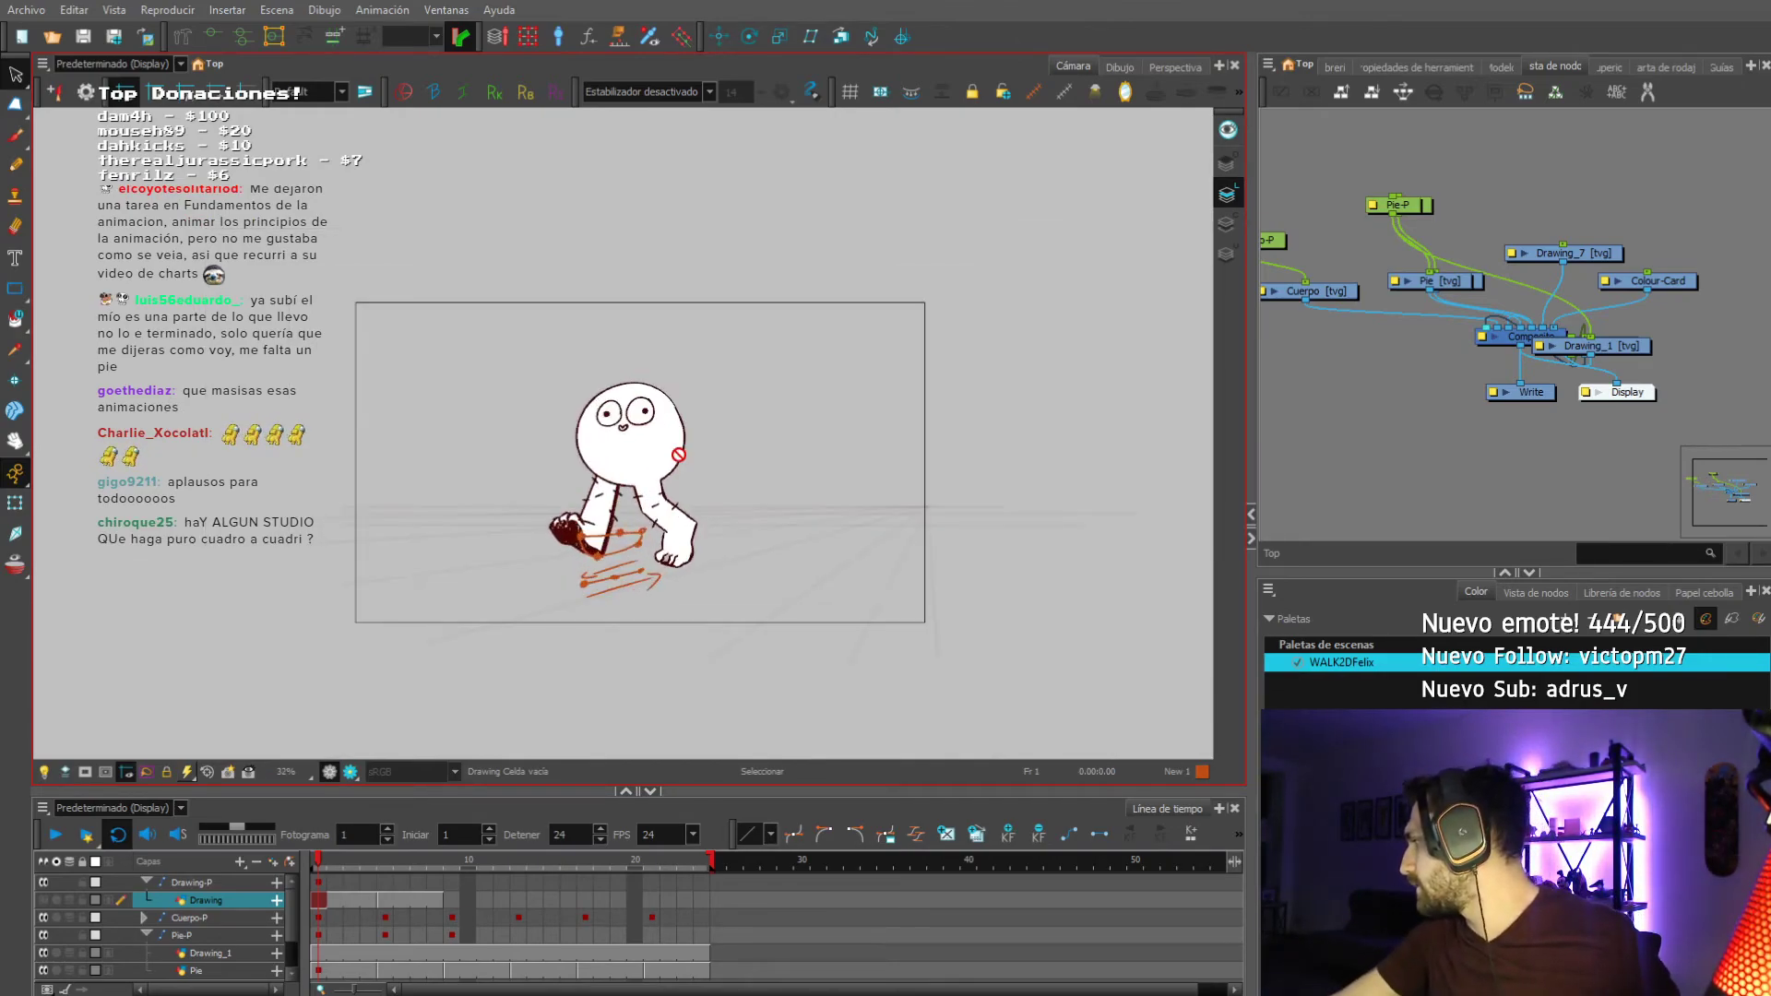
{"action": "scroll", "coordinate": [679, 453], "scroll_direction": "down", "scroll_amount": 1}
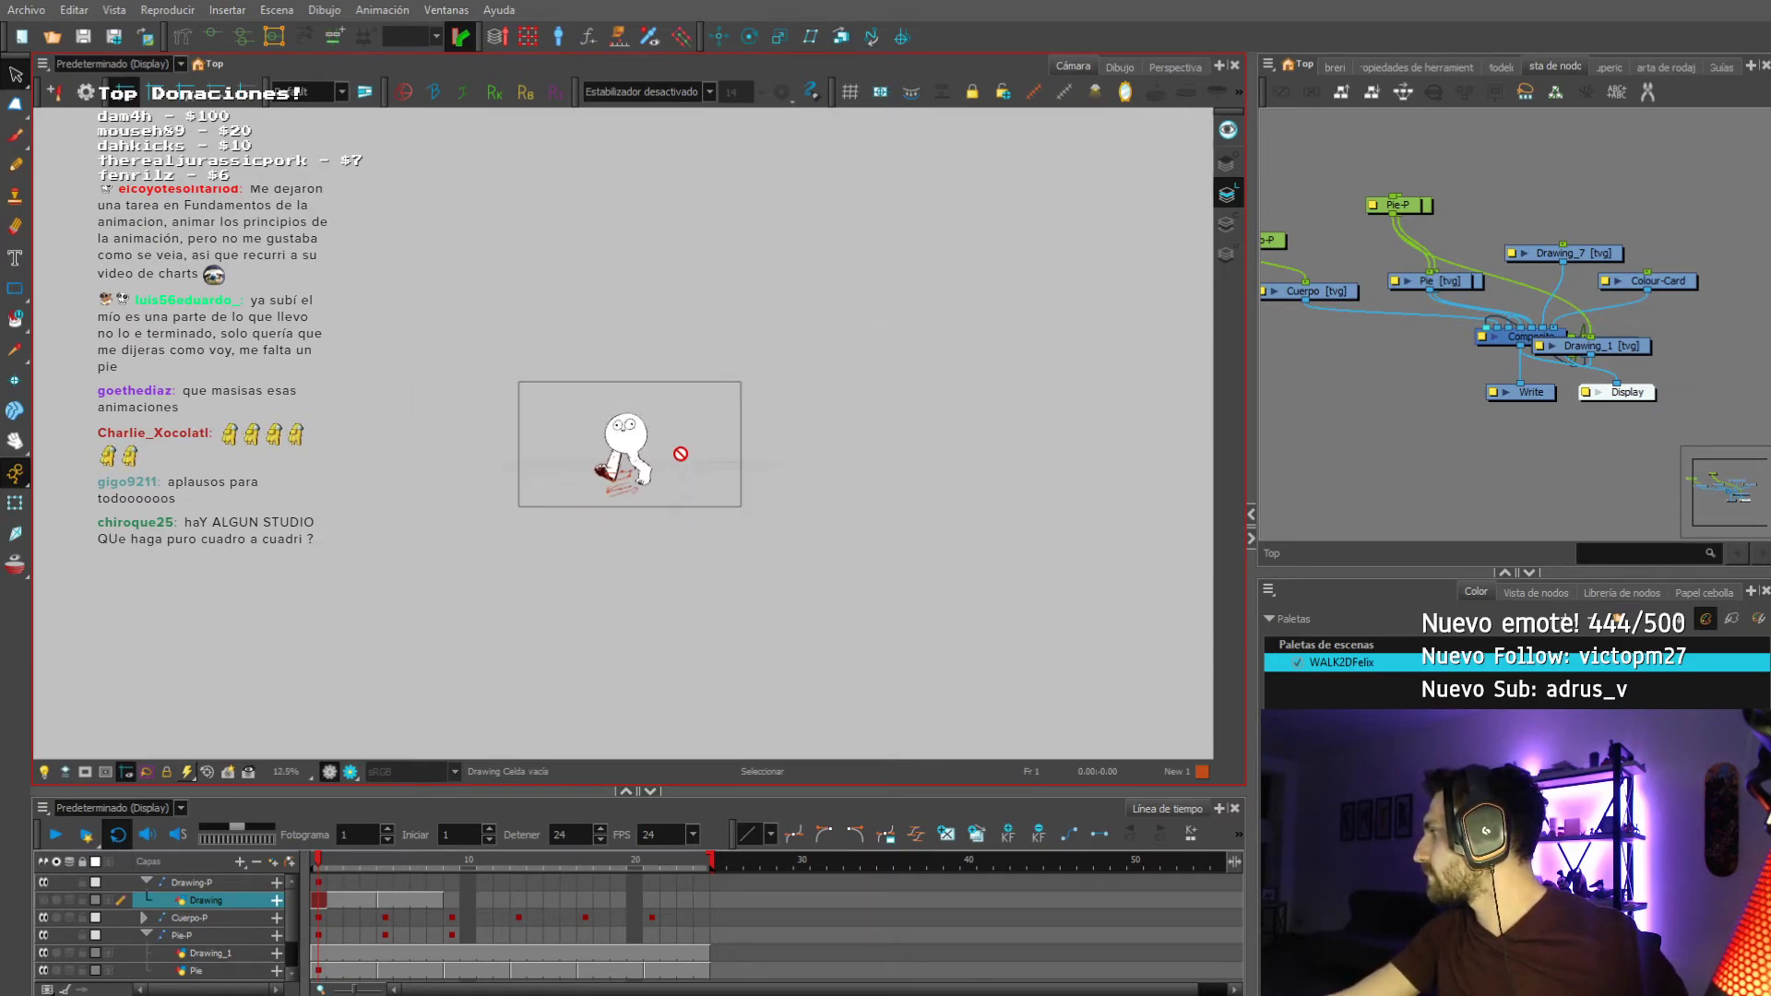
{"action": "scroll", "coordinate": [679, 453], "scroll_direction": "up", "scroll_amount": 3}
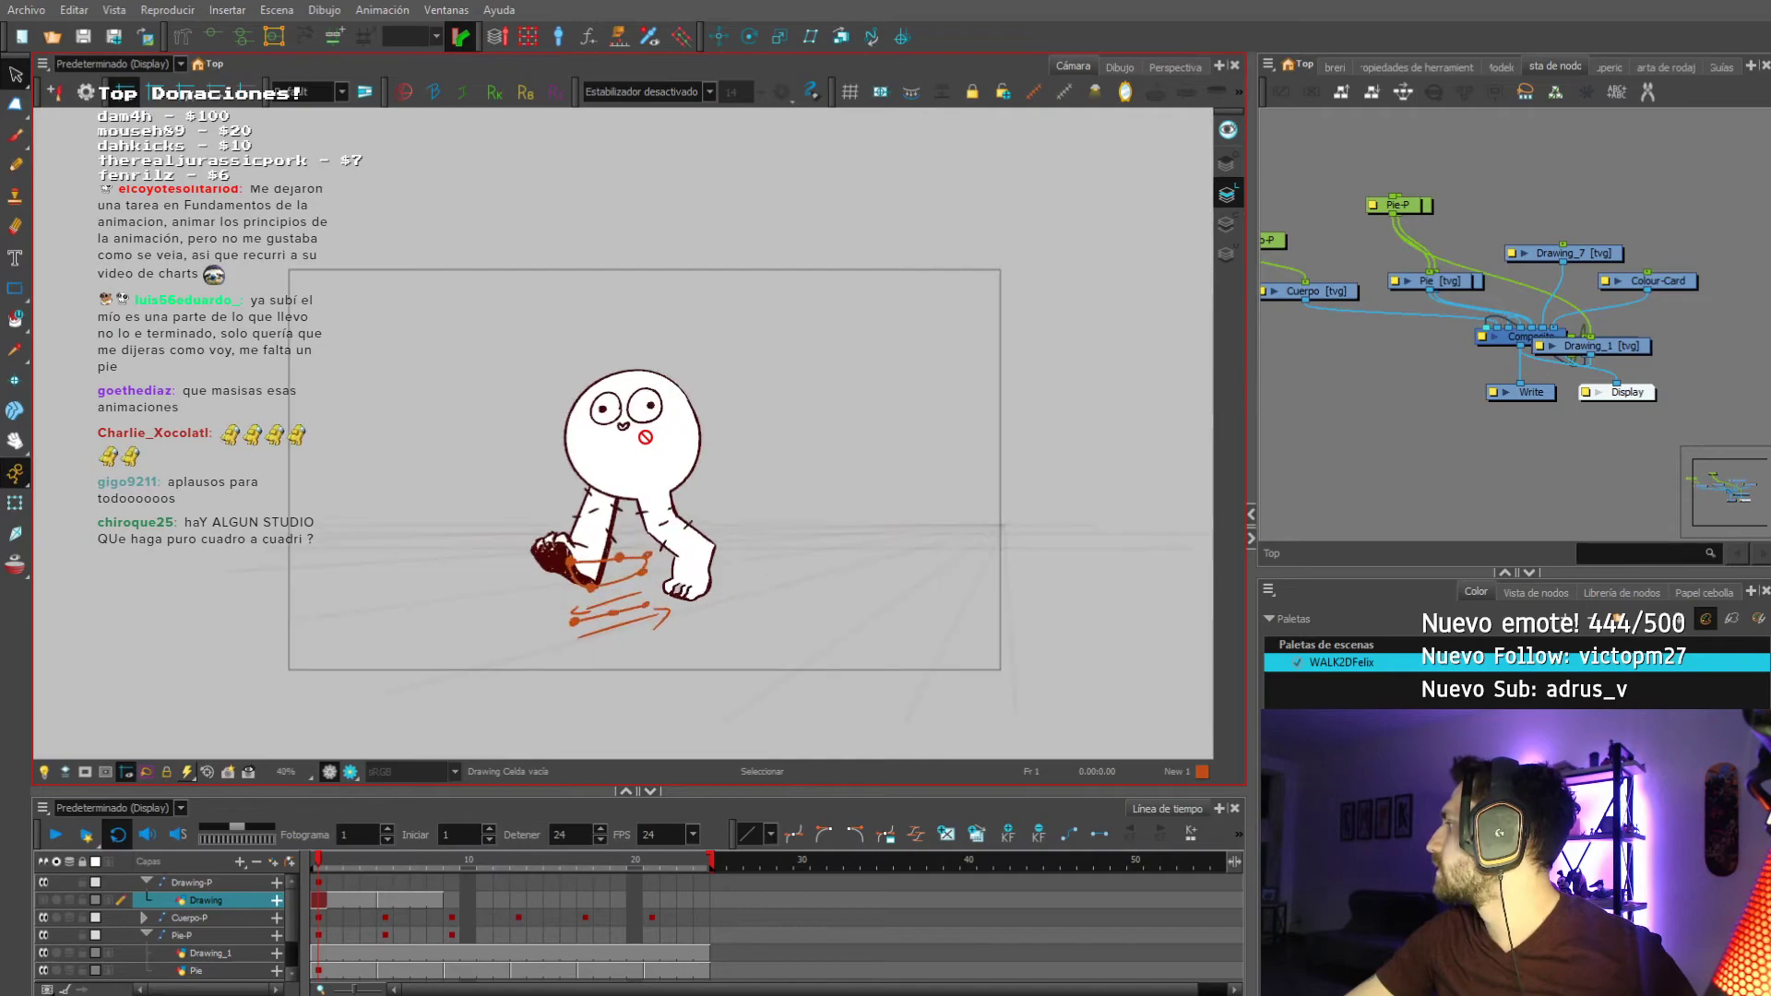
Show the stroke stabilizer modes and leave the stabilizer set to Estabilizador desactivado.
{"action": "scroll", "coordinate": [646, 461], "scroll_direction": "up", "scroll_amount": 2}
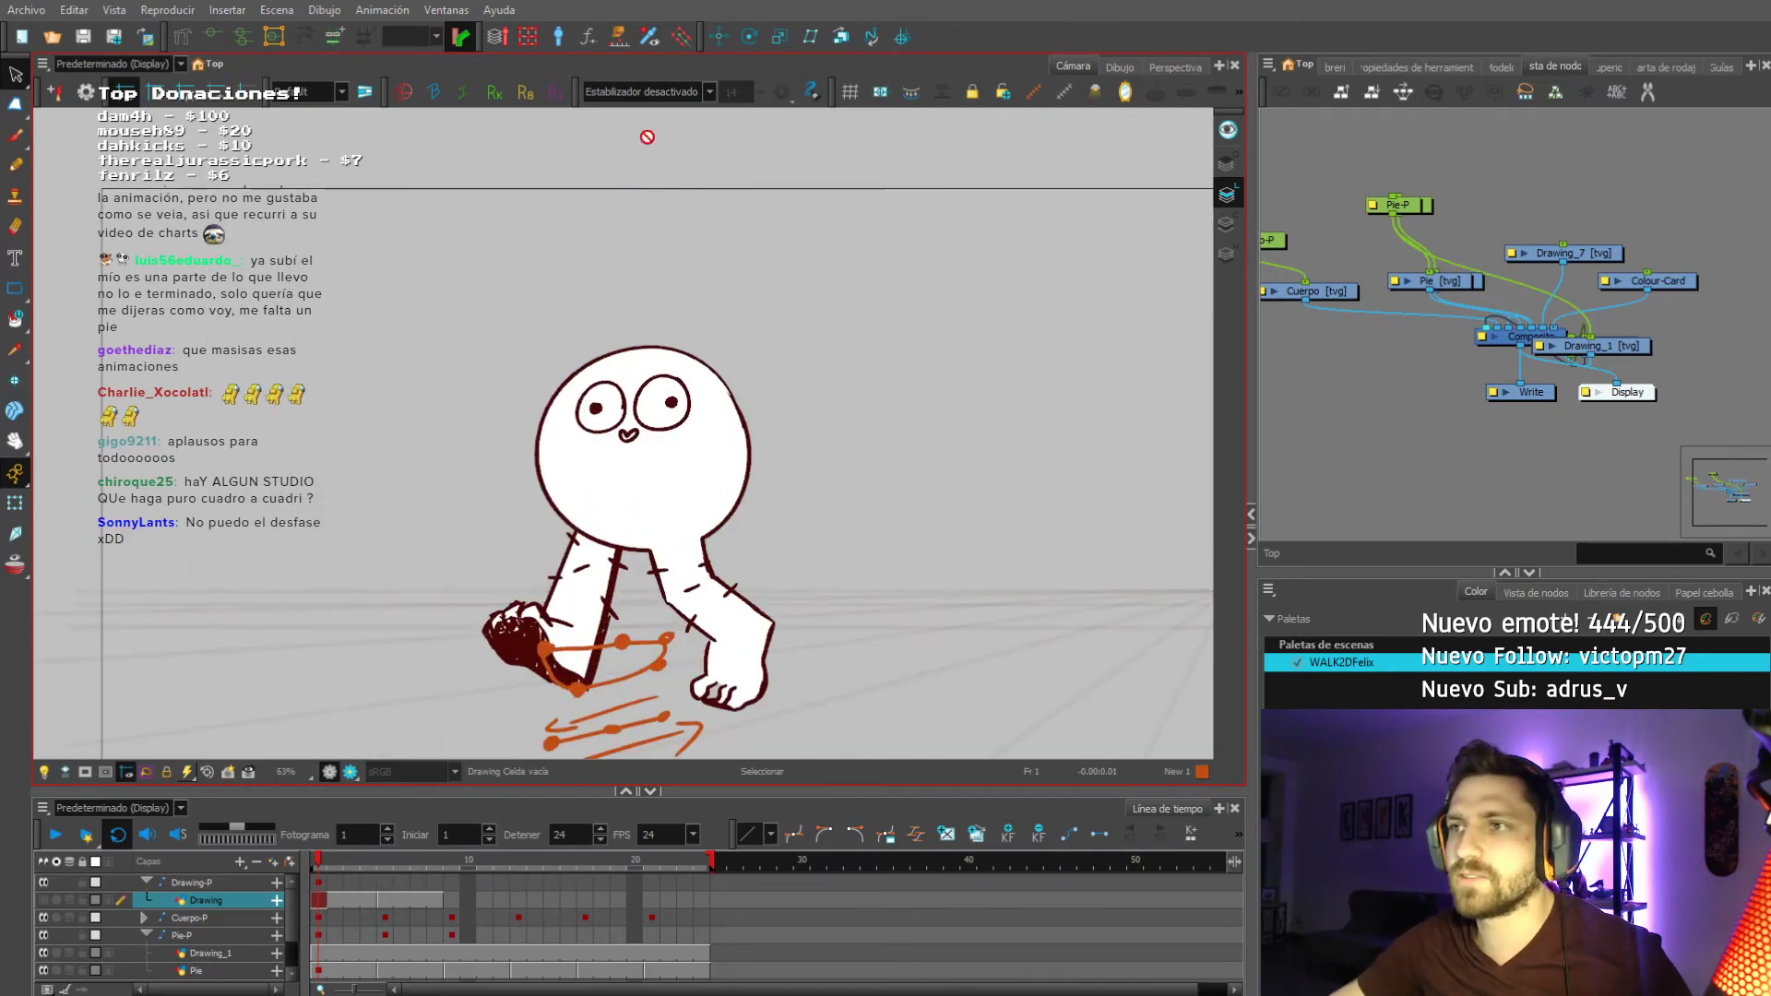
{"action": "left_click", "coordinate": [646, 91]}
{"action": "left_click", "coordinate": [629, 110]}
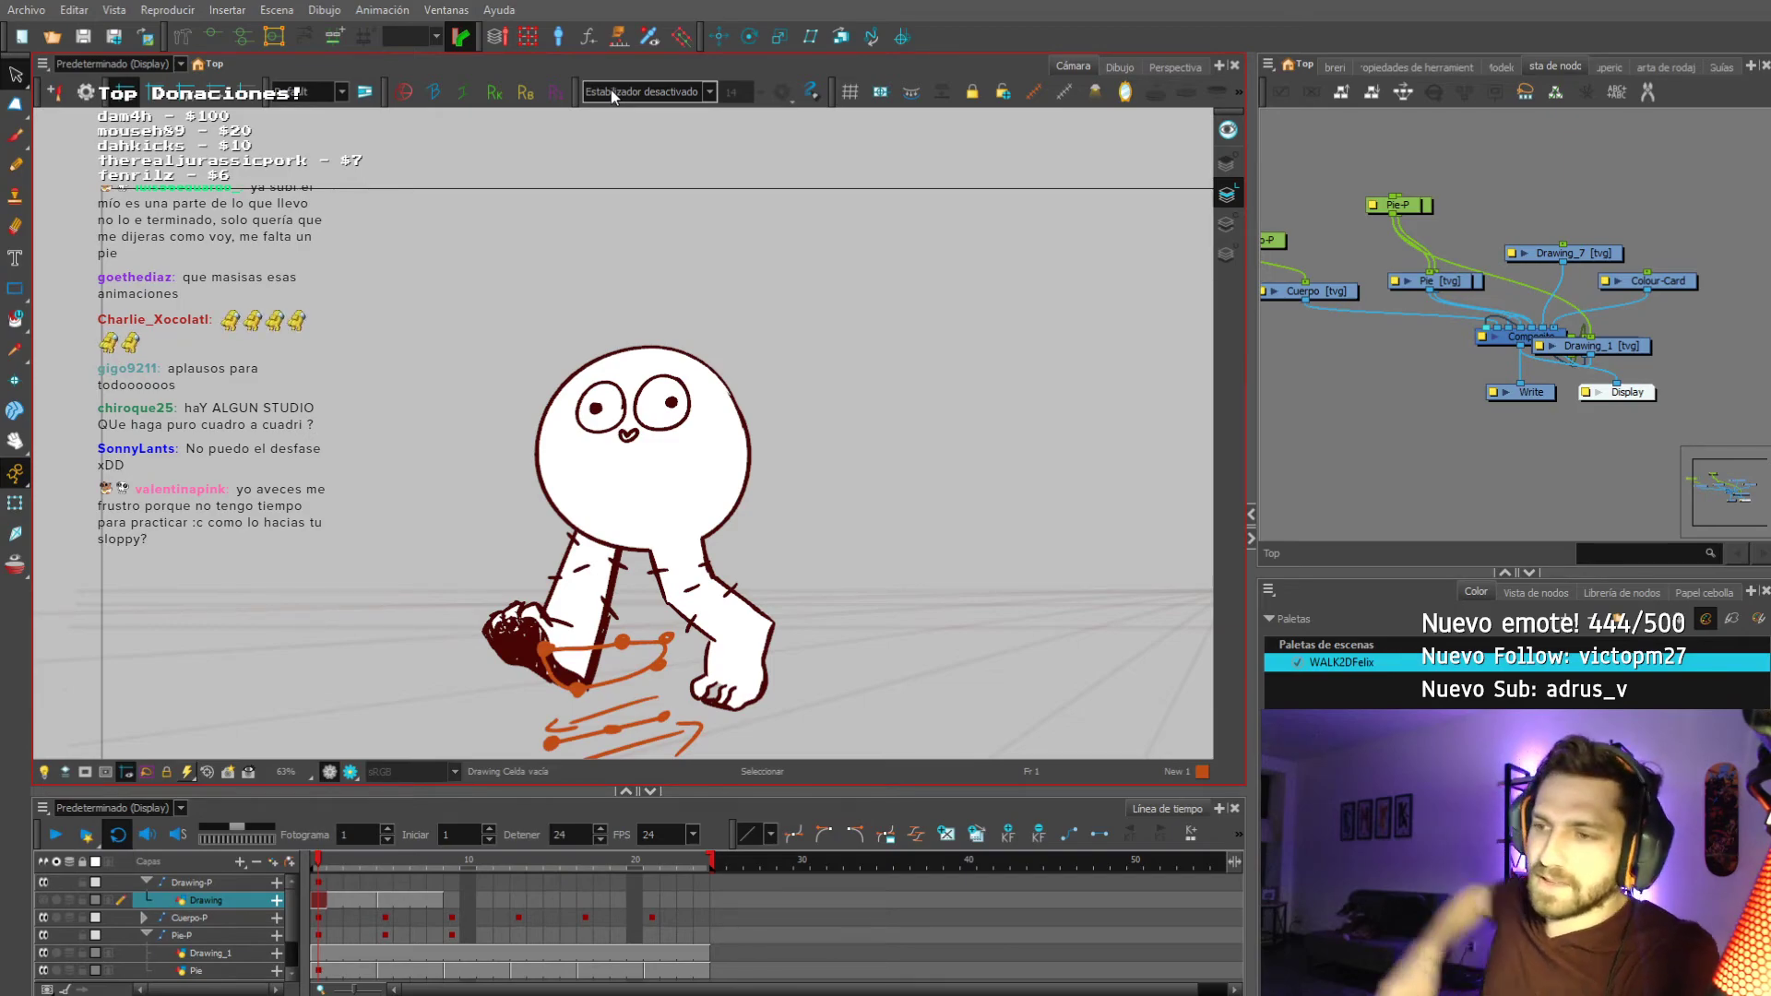
Play the walk cycle from frame 1, stop it, reframe the character, and play the cycle again.
{"action": "left_click", "coordinate": [322, 874]}
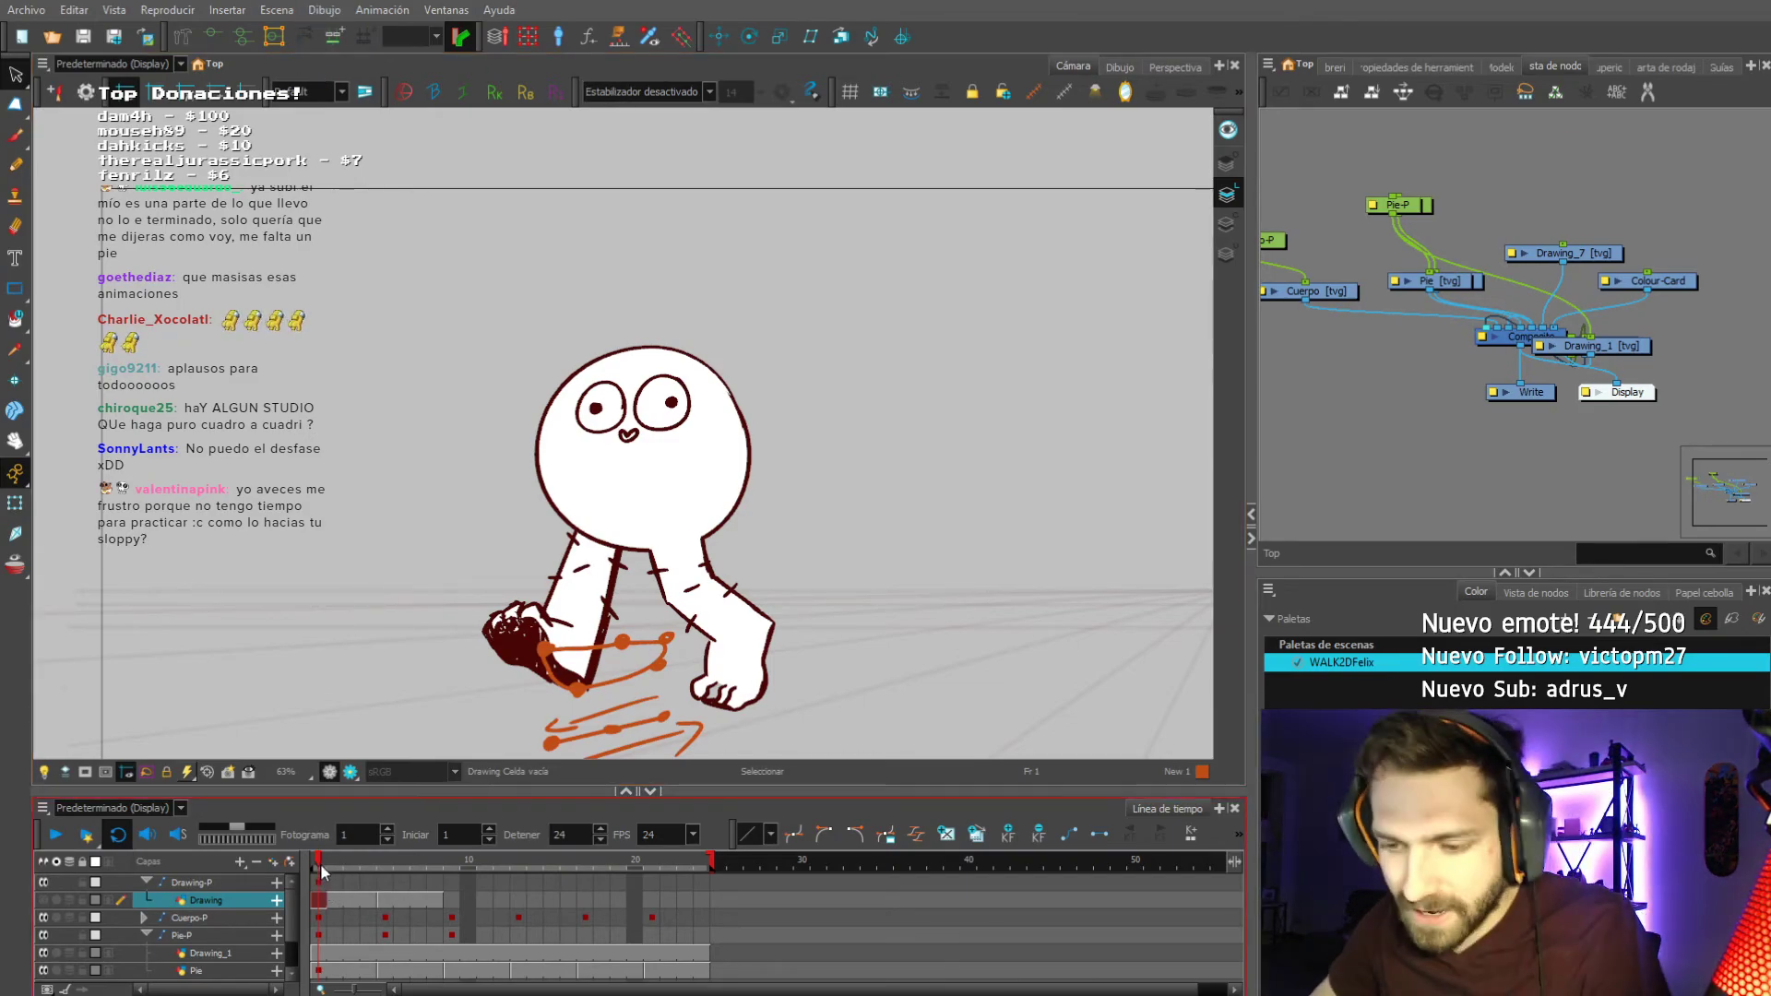
{"action": "left_click", "coordinate": [56, 834]}
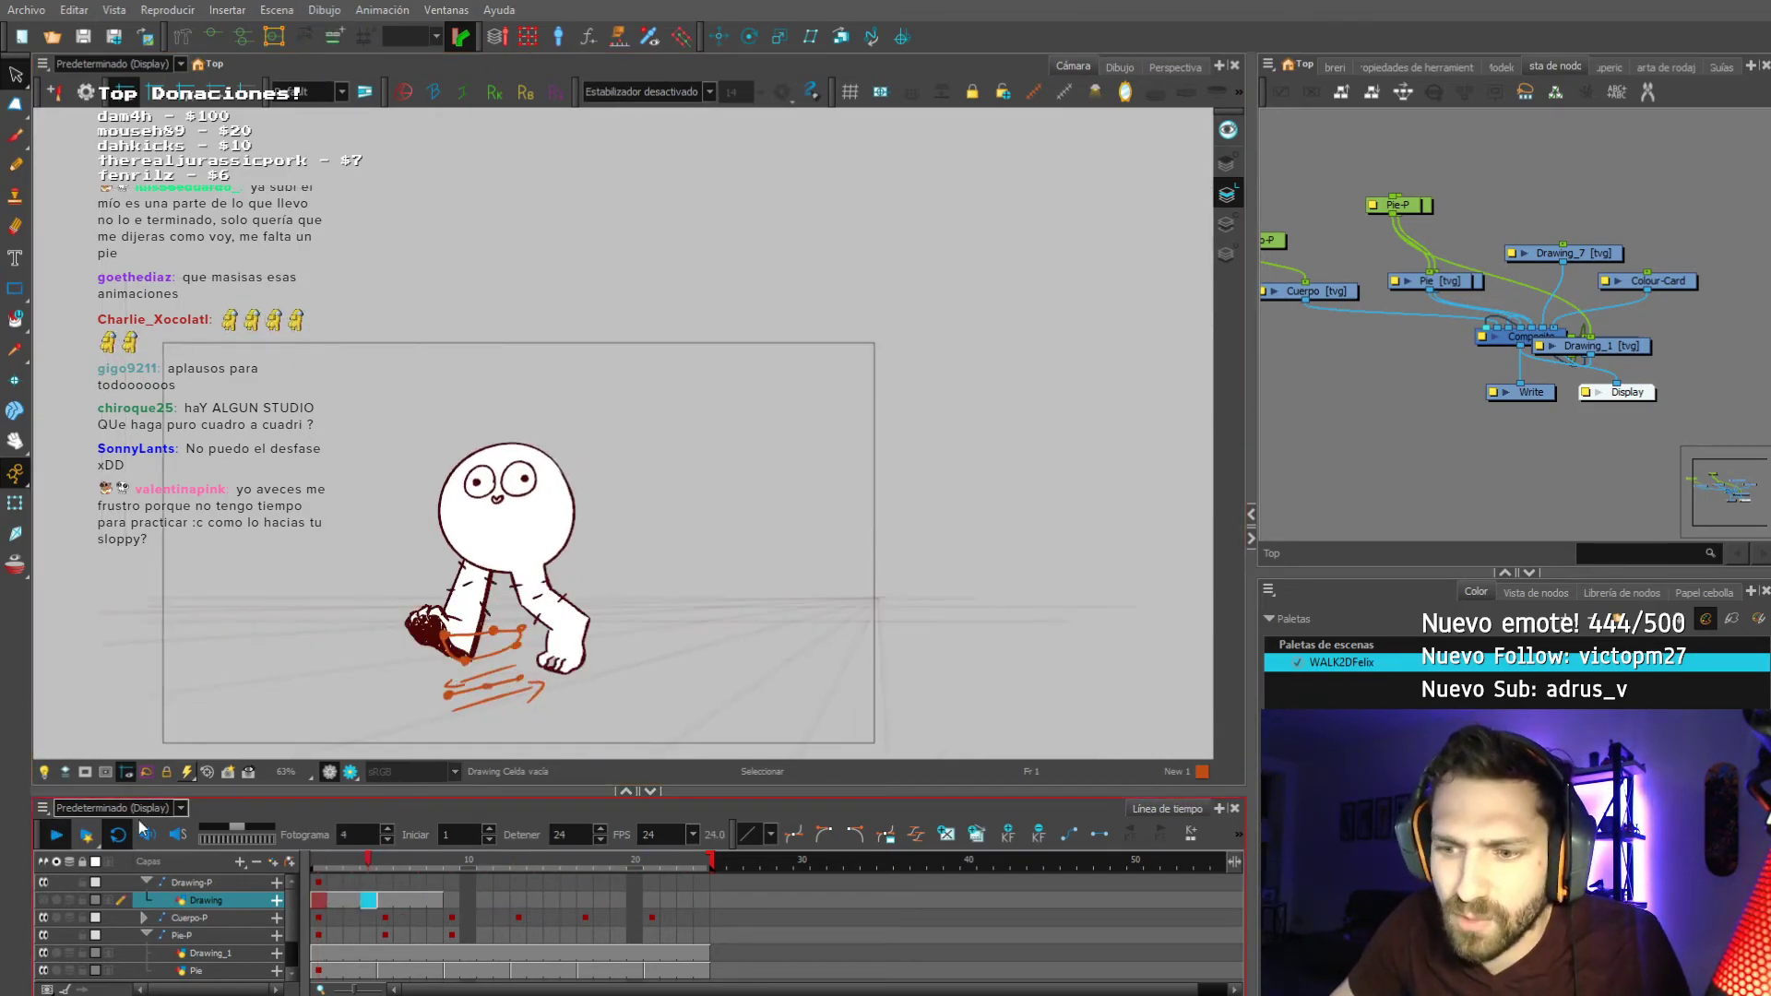
{"action": "left_click", "coordinate": [56, 833]}
{"action": "scroll", "coordinate": [237, 584], "scroll_direction": "down", "scroll_amount": 3}
{"action": "scroll", "coordinate": [270, 516], "scroll_direction": "up", "scroll_amount": 4}
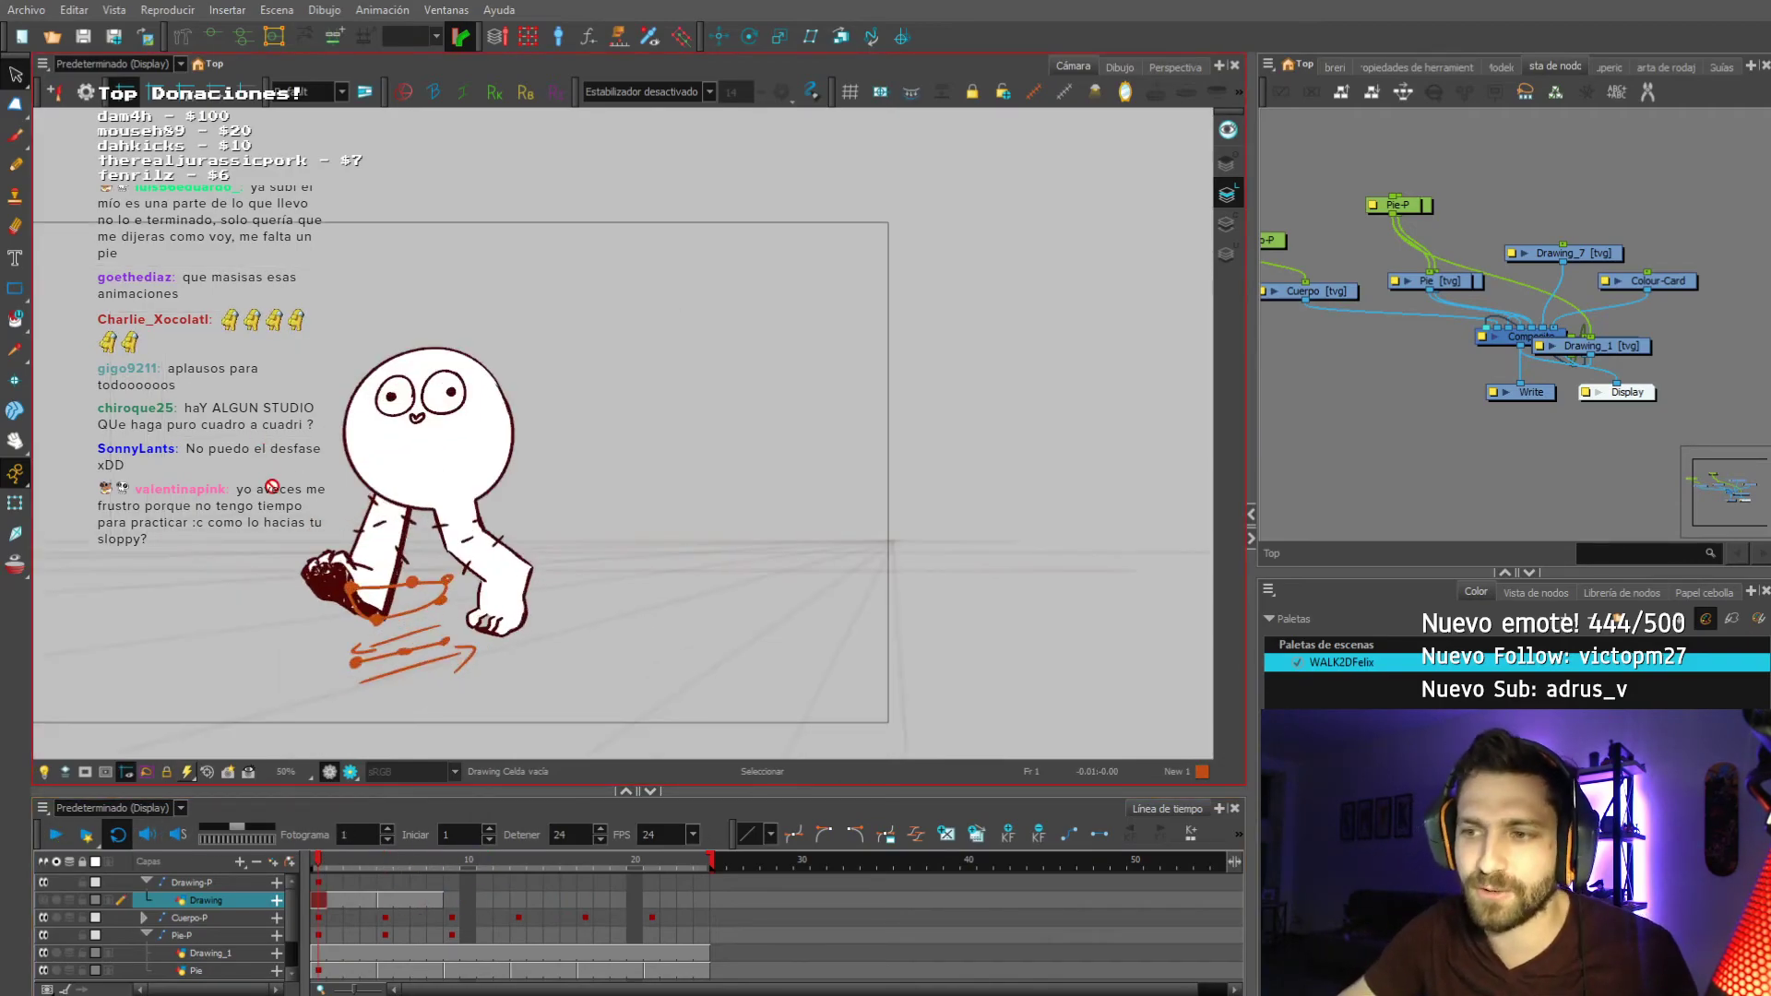
{"action": "scroll", "coordinate": [272, 486], "scroll_direction": "down", "scroll_amount": 2}
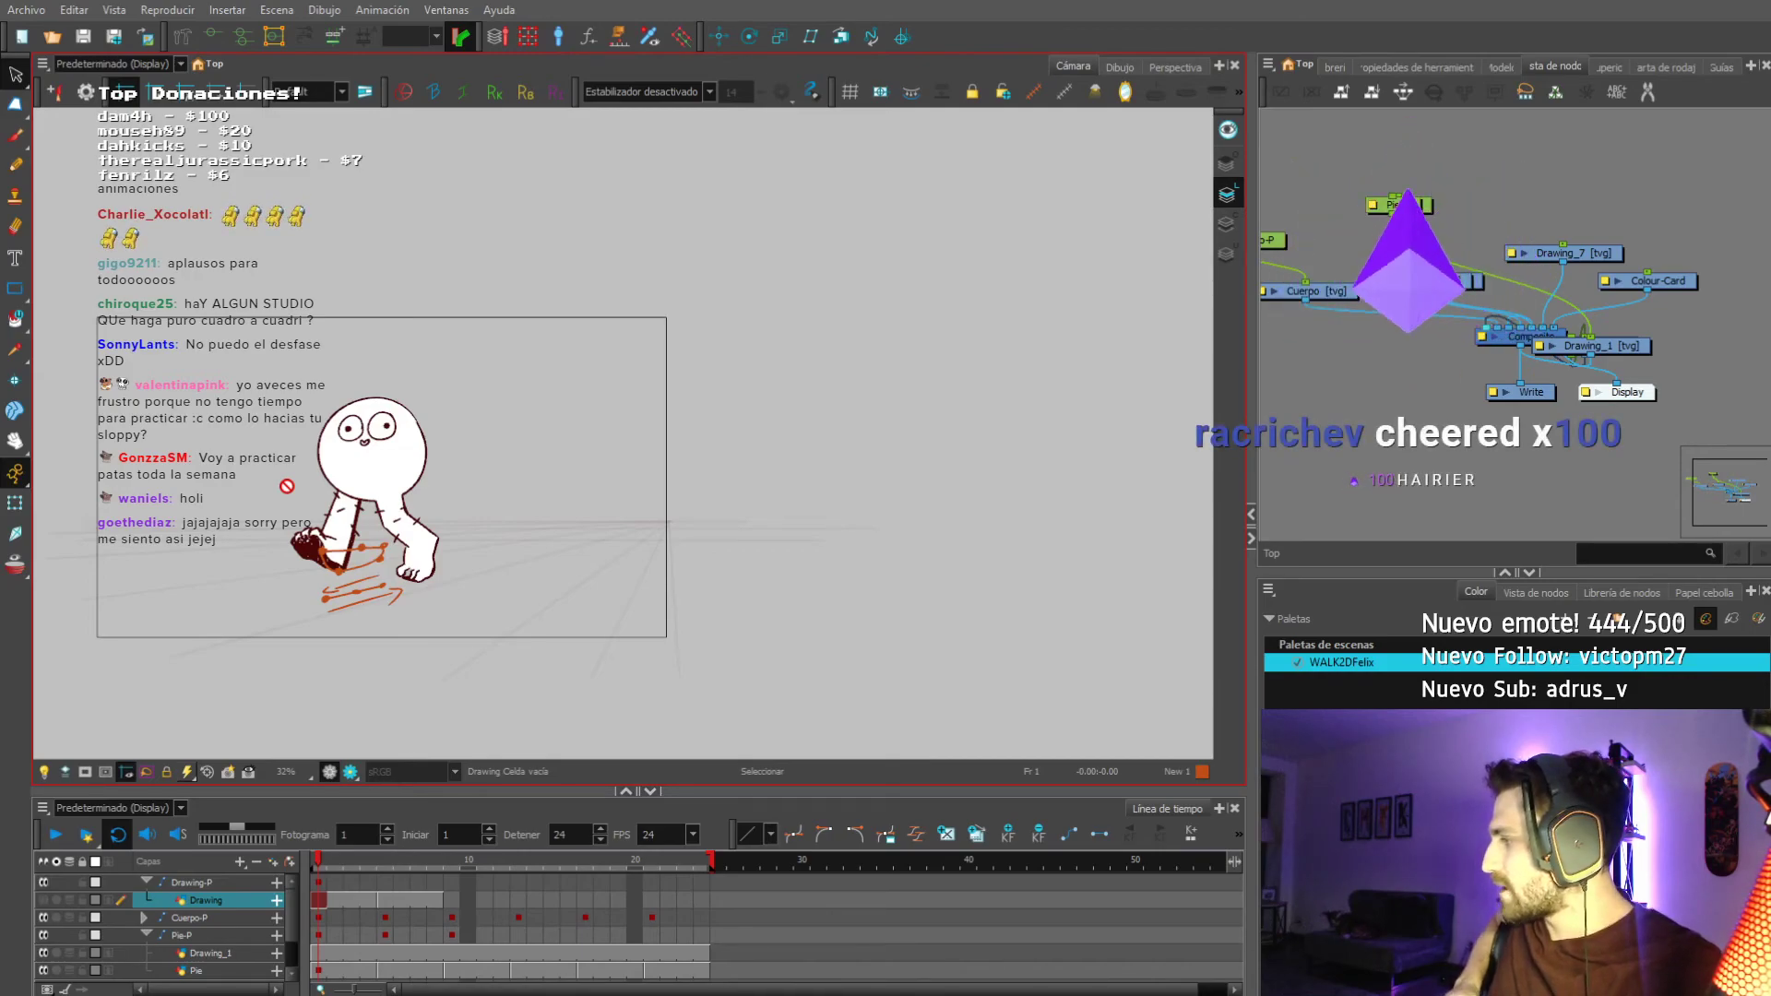
{"action": "left_click", "coordinate": [56, 835]}
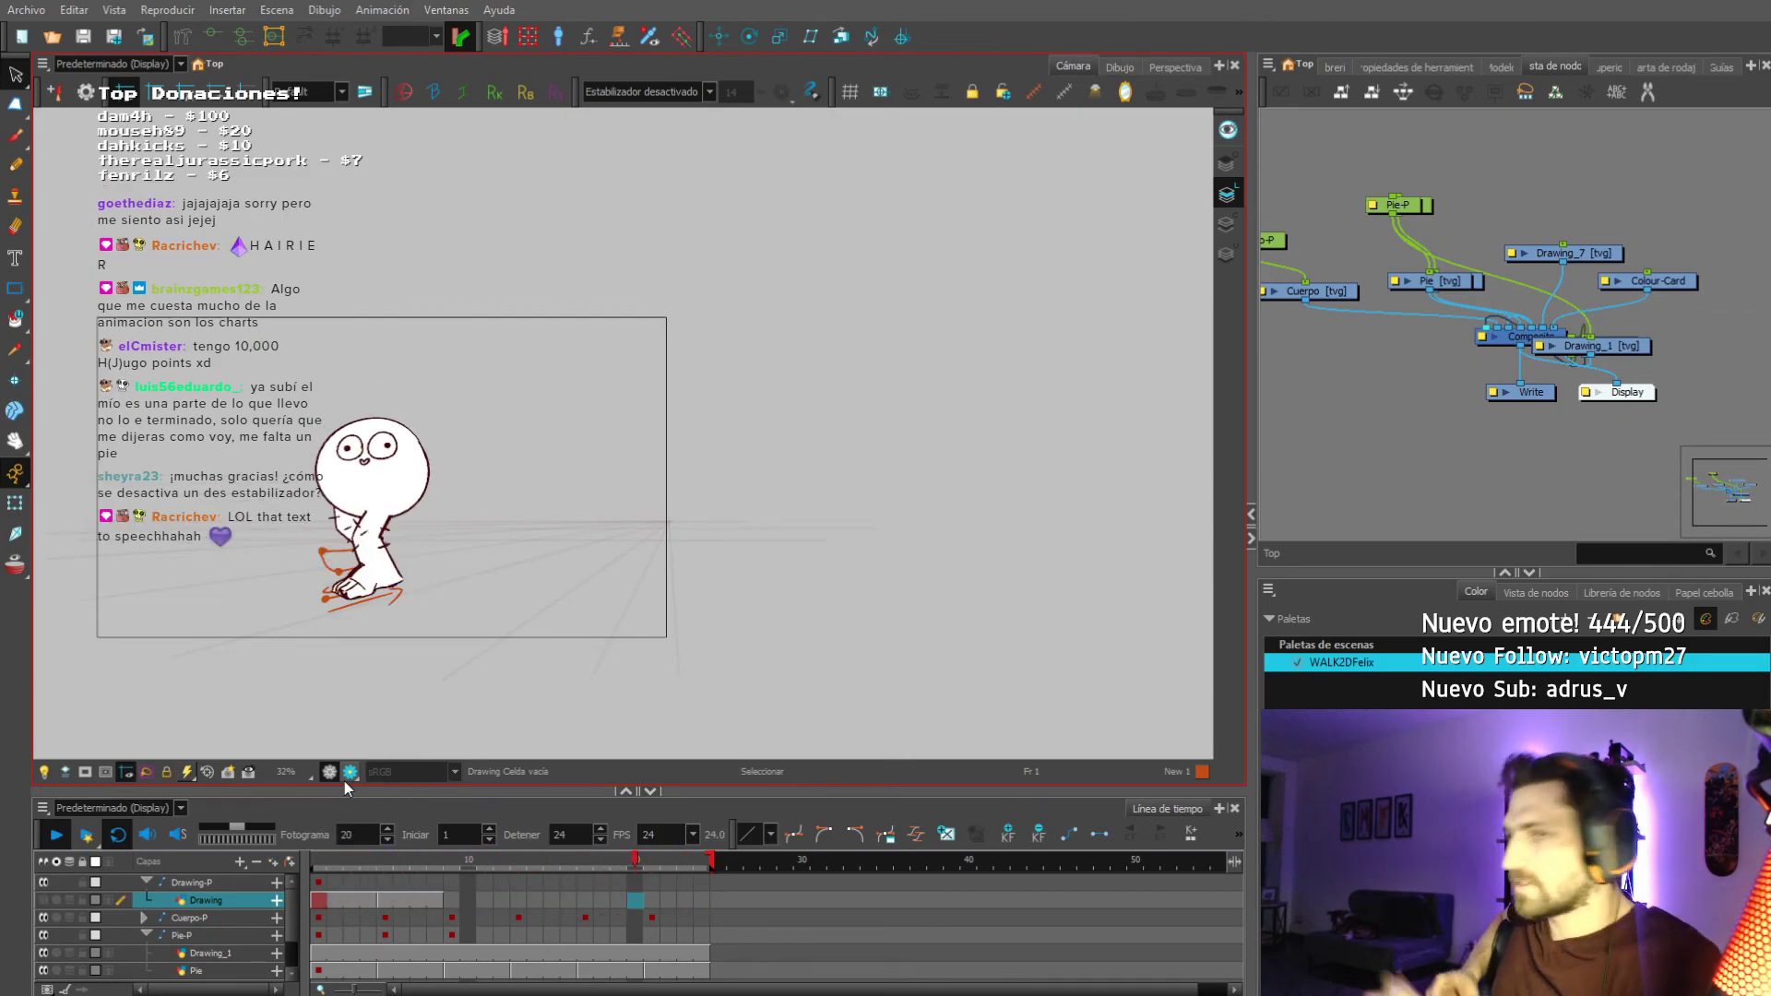
Demonstrate how to turn off the stabilizer by going through its modes and choosing Estabilizador desactivado.
{"action": "left_click", "coordinate": [707, 92]}
{"action": "left_click", "coordinate": [603, 105]}
{"action": "left_click", "coordinate": [605, 92]}
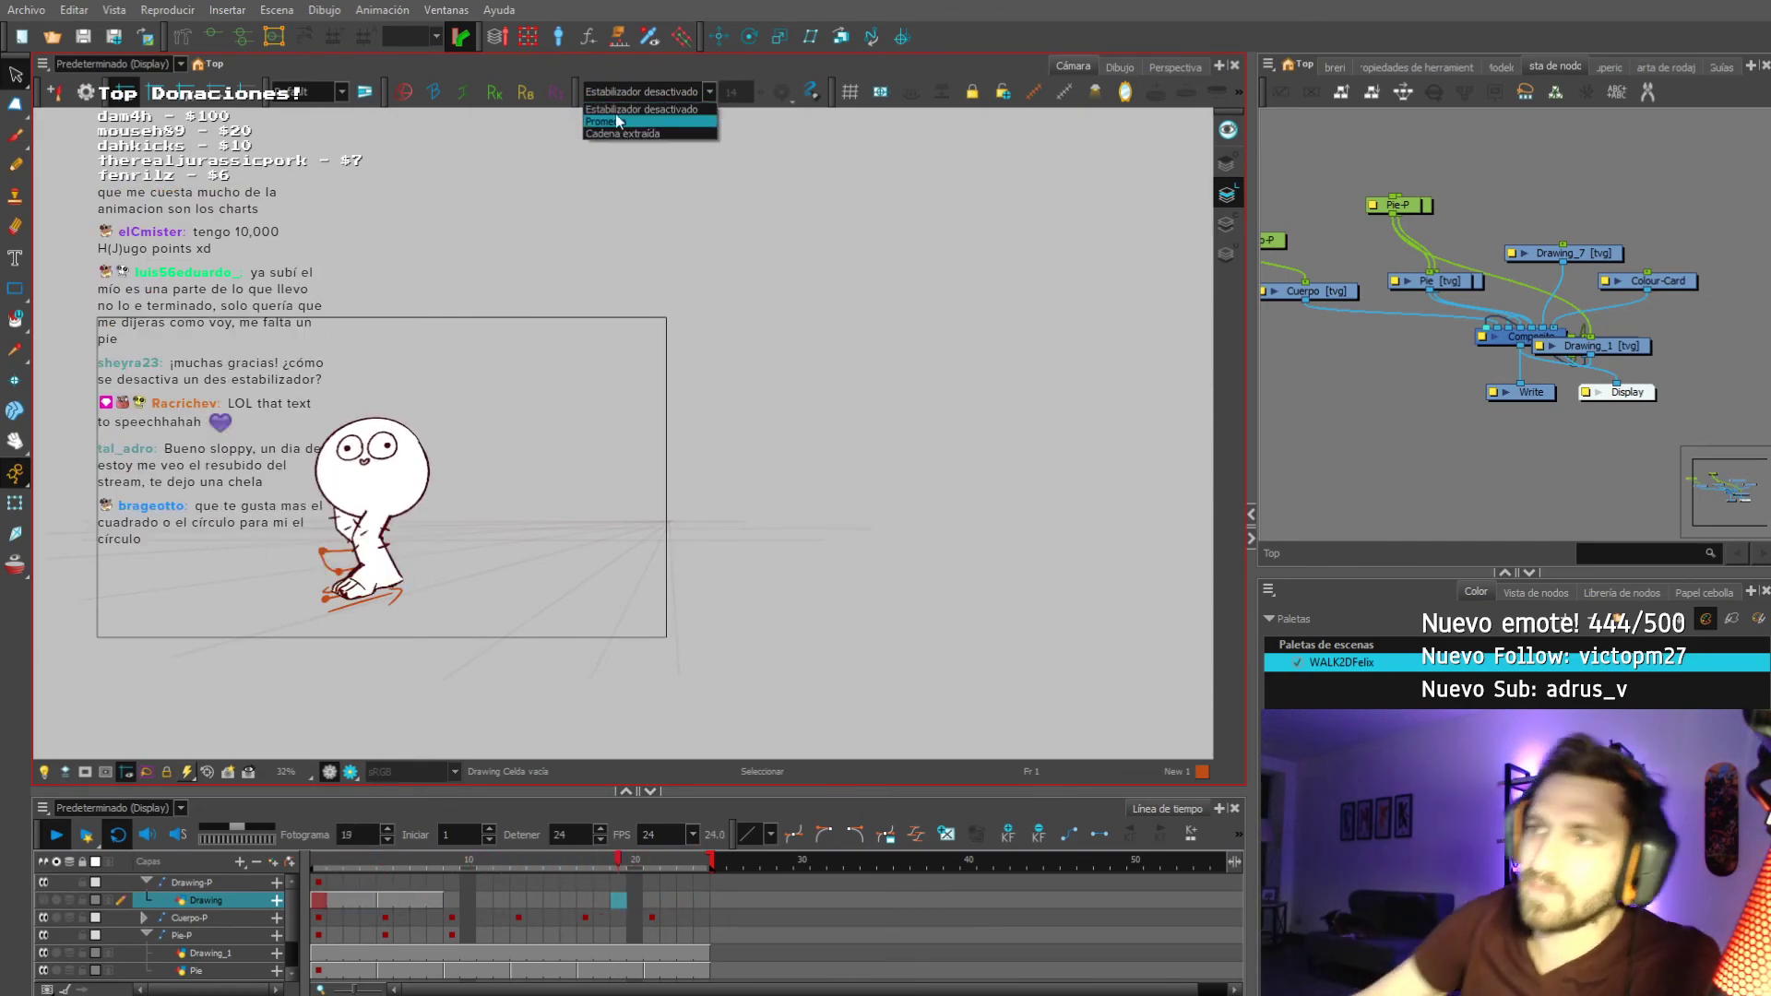
{"action": "left_click", "coordinate": [612, 103]}
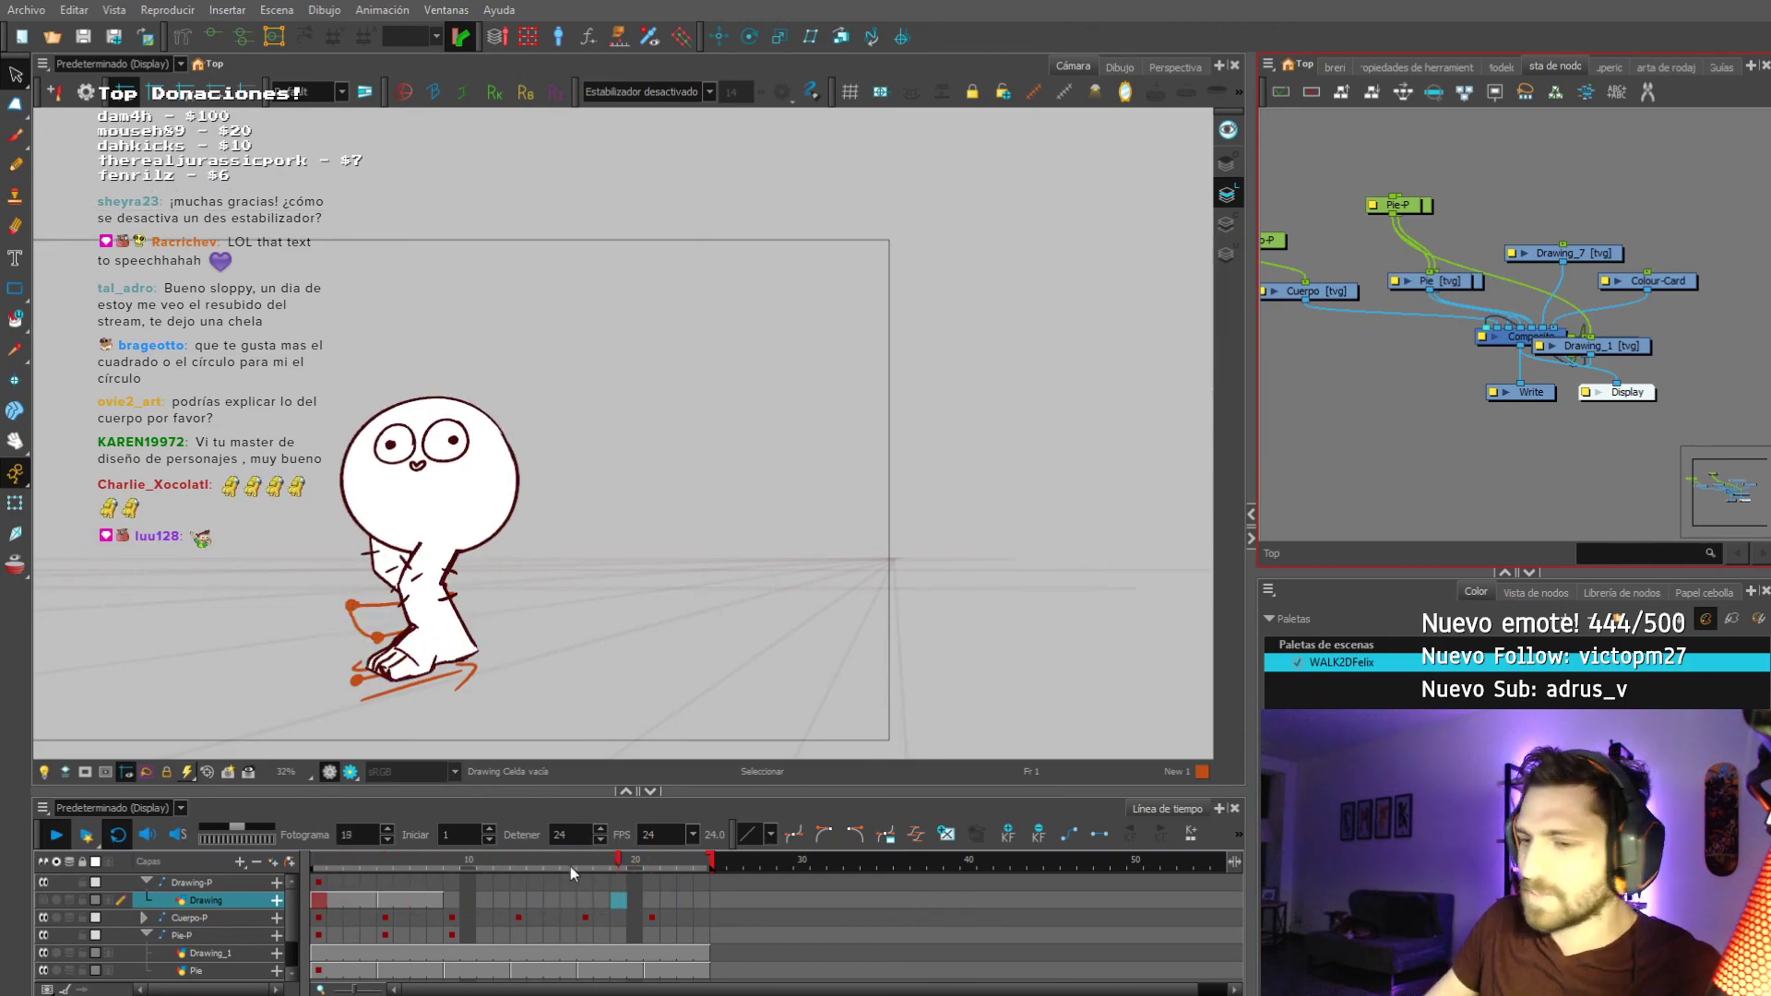
Return to frame 1, clear the orange foot-path sketch on the Drawing_1 layer, and play the walk cycle without it.
{"action": "left_click", "coordinate": [318, 858]}
{"action": "scroll", "coordinate": [588, 424], "scroll_direction": "down", "scroll_amount": 3}
{"action": "scroll", "coordinate": [564, 423], "scroll_direction": "up", "scroll_amount": 2}
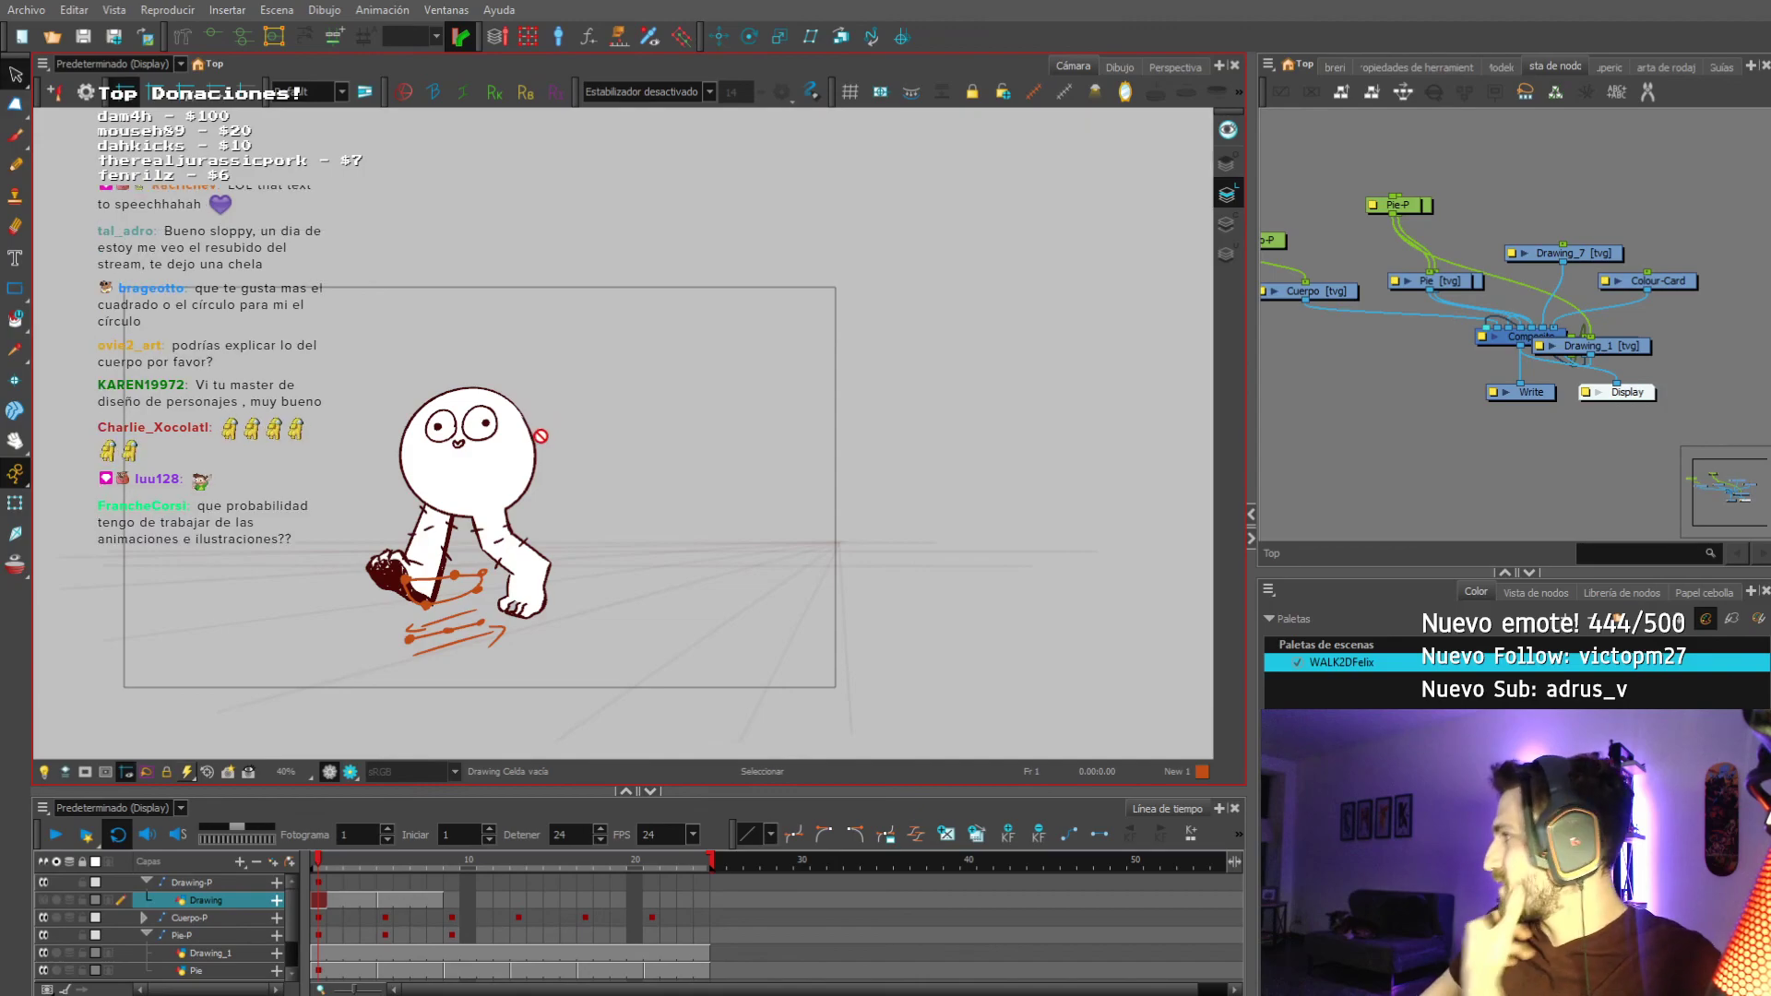
{"action": "scroll", "coordinate": [514, 469], "scroll_direction": "down", "scroll_amount": 2}
{"action": "scroll", "coordinate": [491, 485], "scroll_direction": "up", "scroll_amount": 4}
{"action": "scroll", "coordinate": [428, 527], "scroll_direction": "down", "scroll_amount": 2}
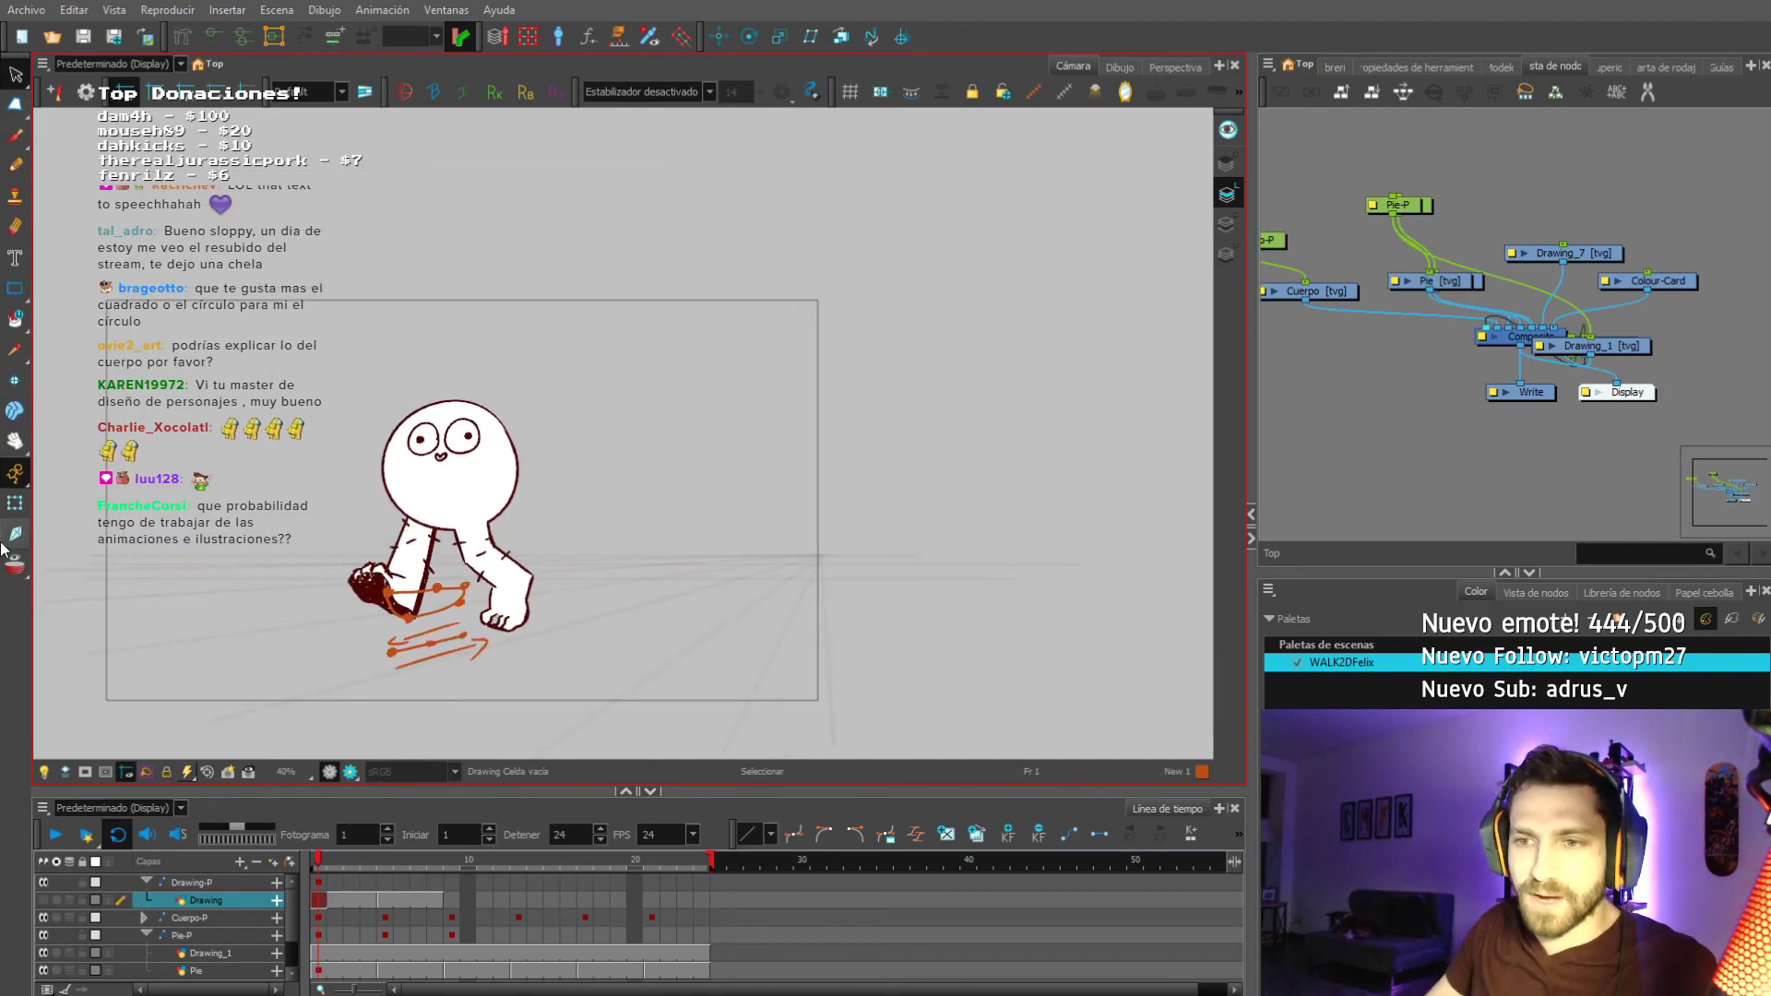
{"action": "scroll", "coordinate": [414, 621], "scroll_direction": "up", "scroll_amount": 2}
{"action": "left_click", "coordinate": [404, 612]}
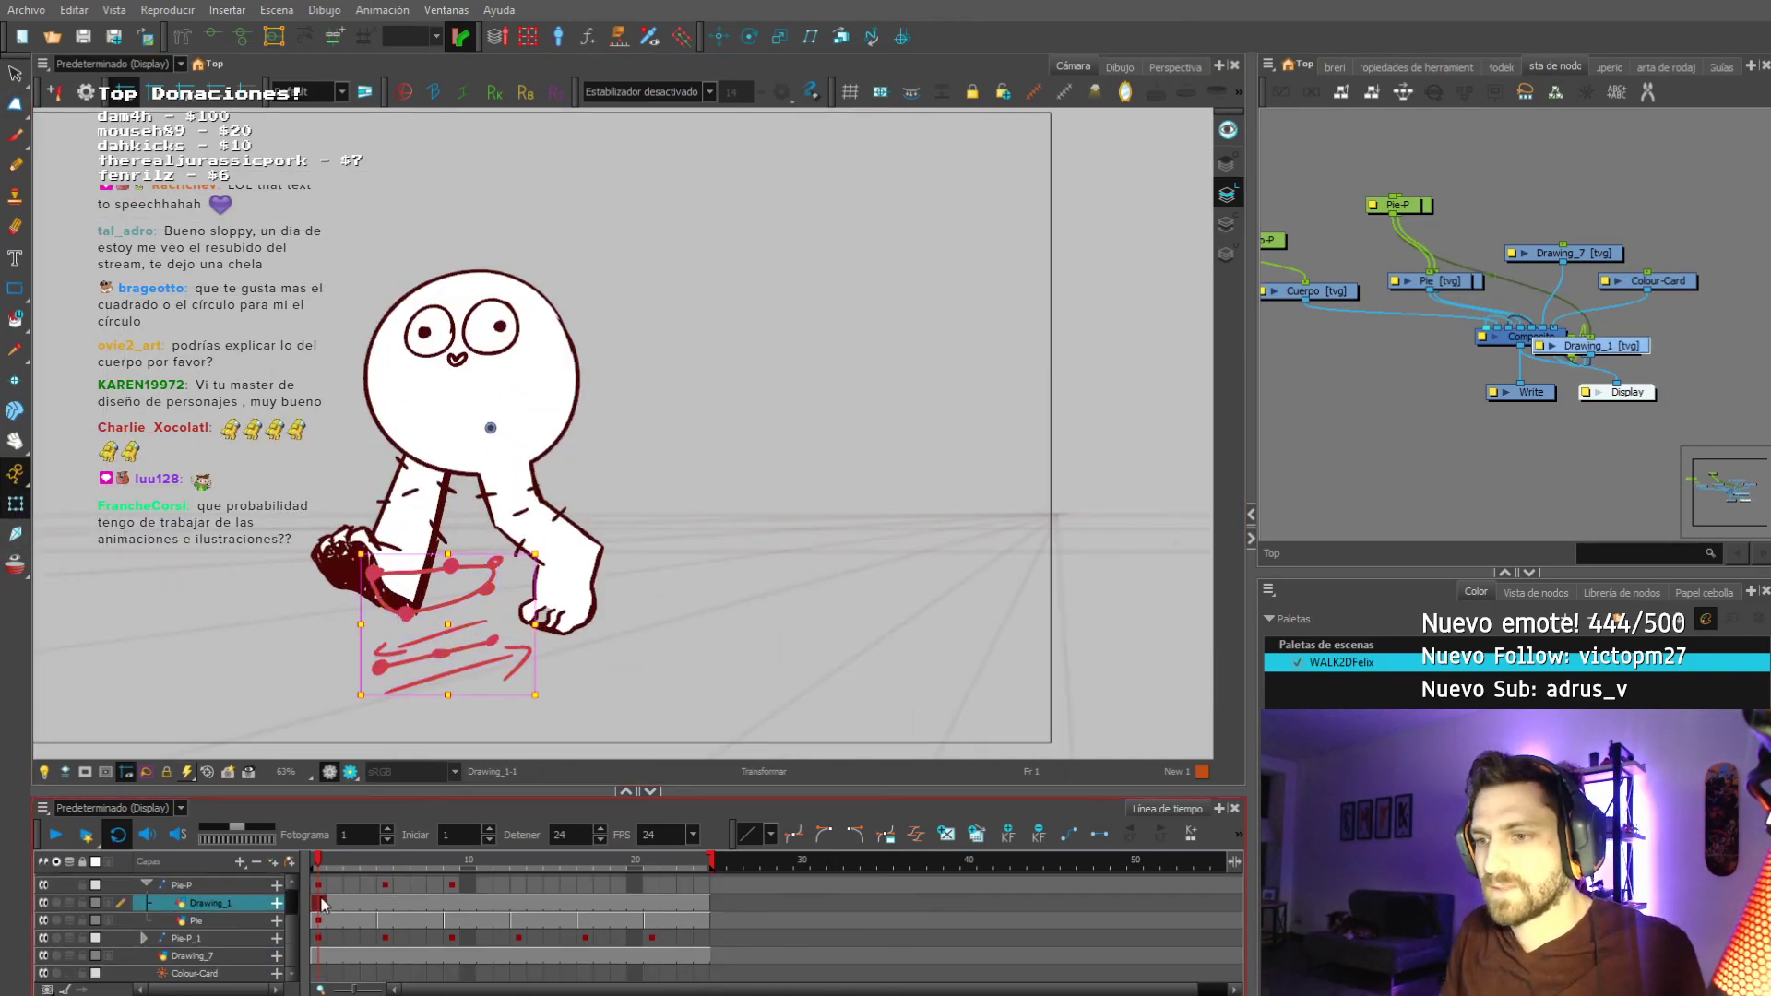
{"action": "key", "text": "Return"}
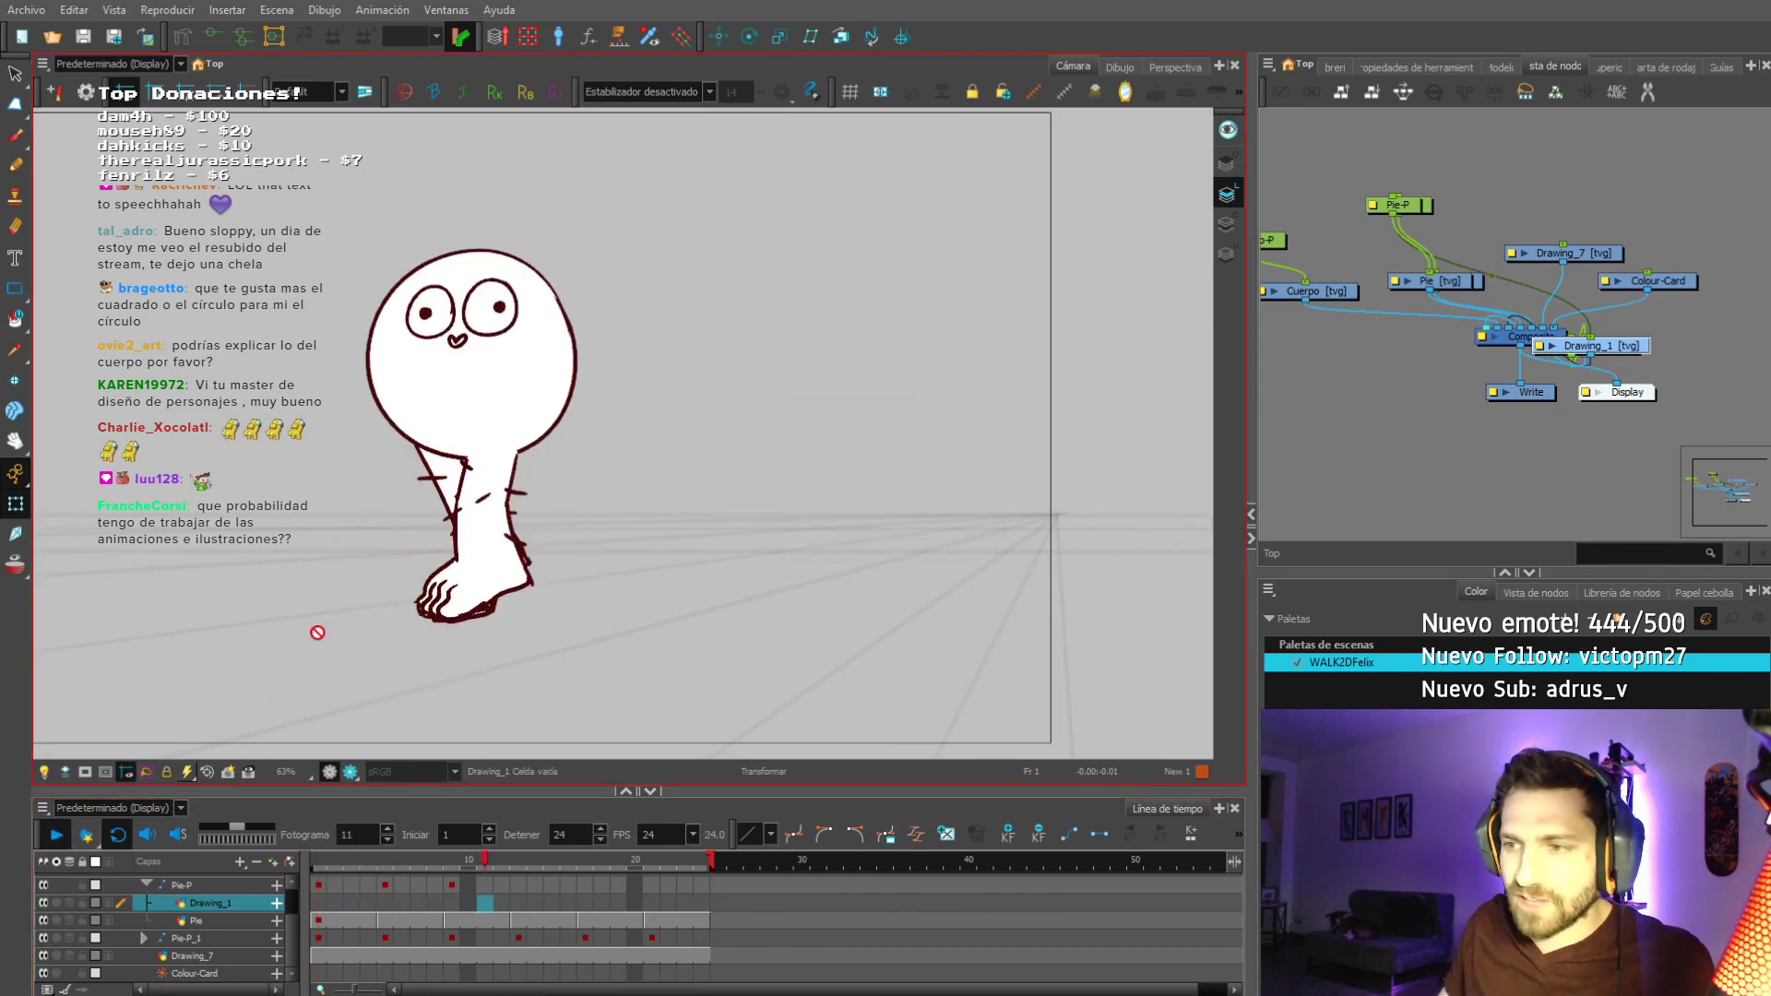